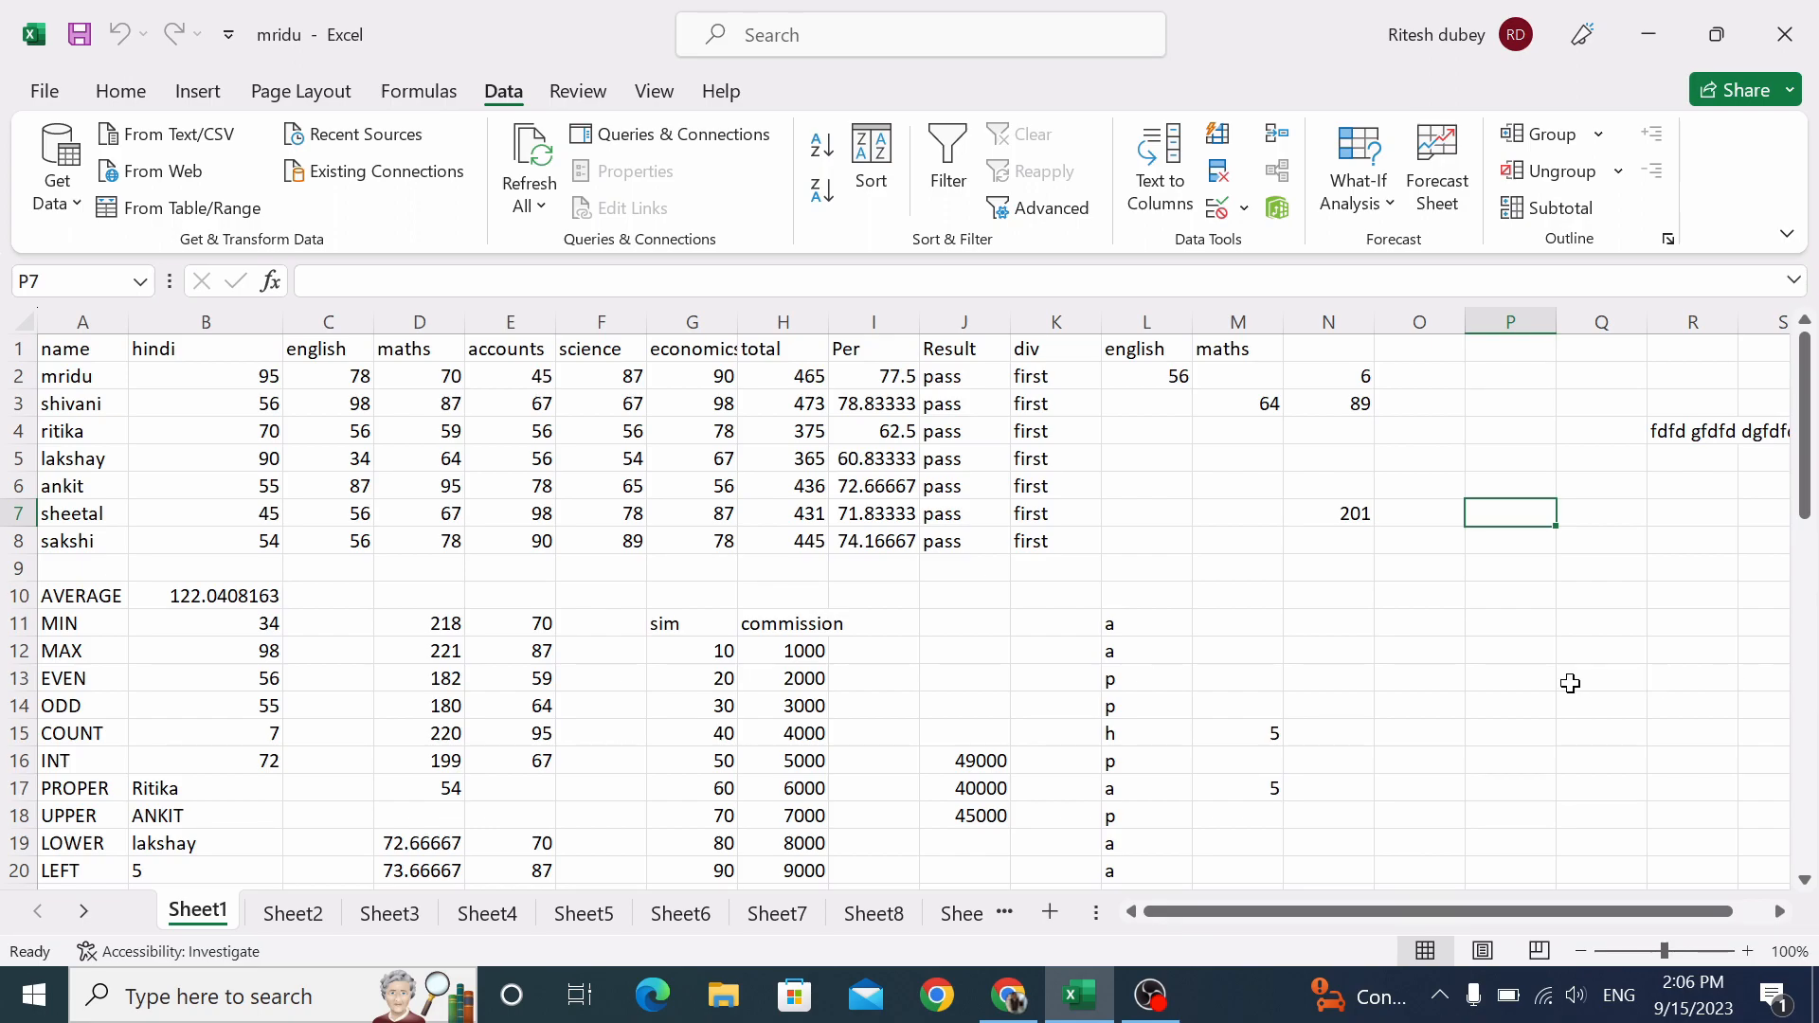
Sort the hindi marks in B2:B8 from smallest to largest, continuing with the current selection only.
drag(253, 381, 256, 545)
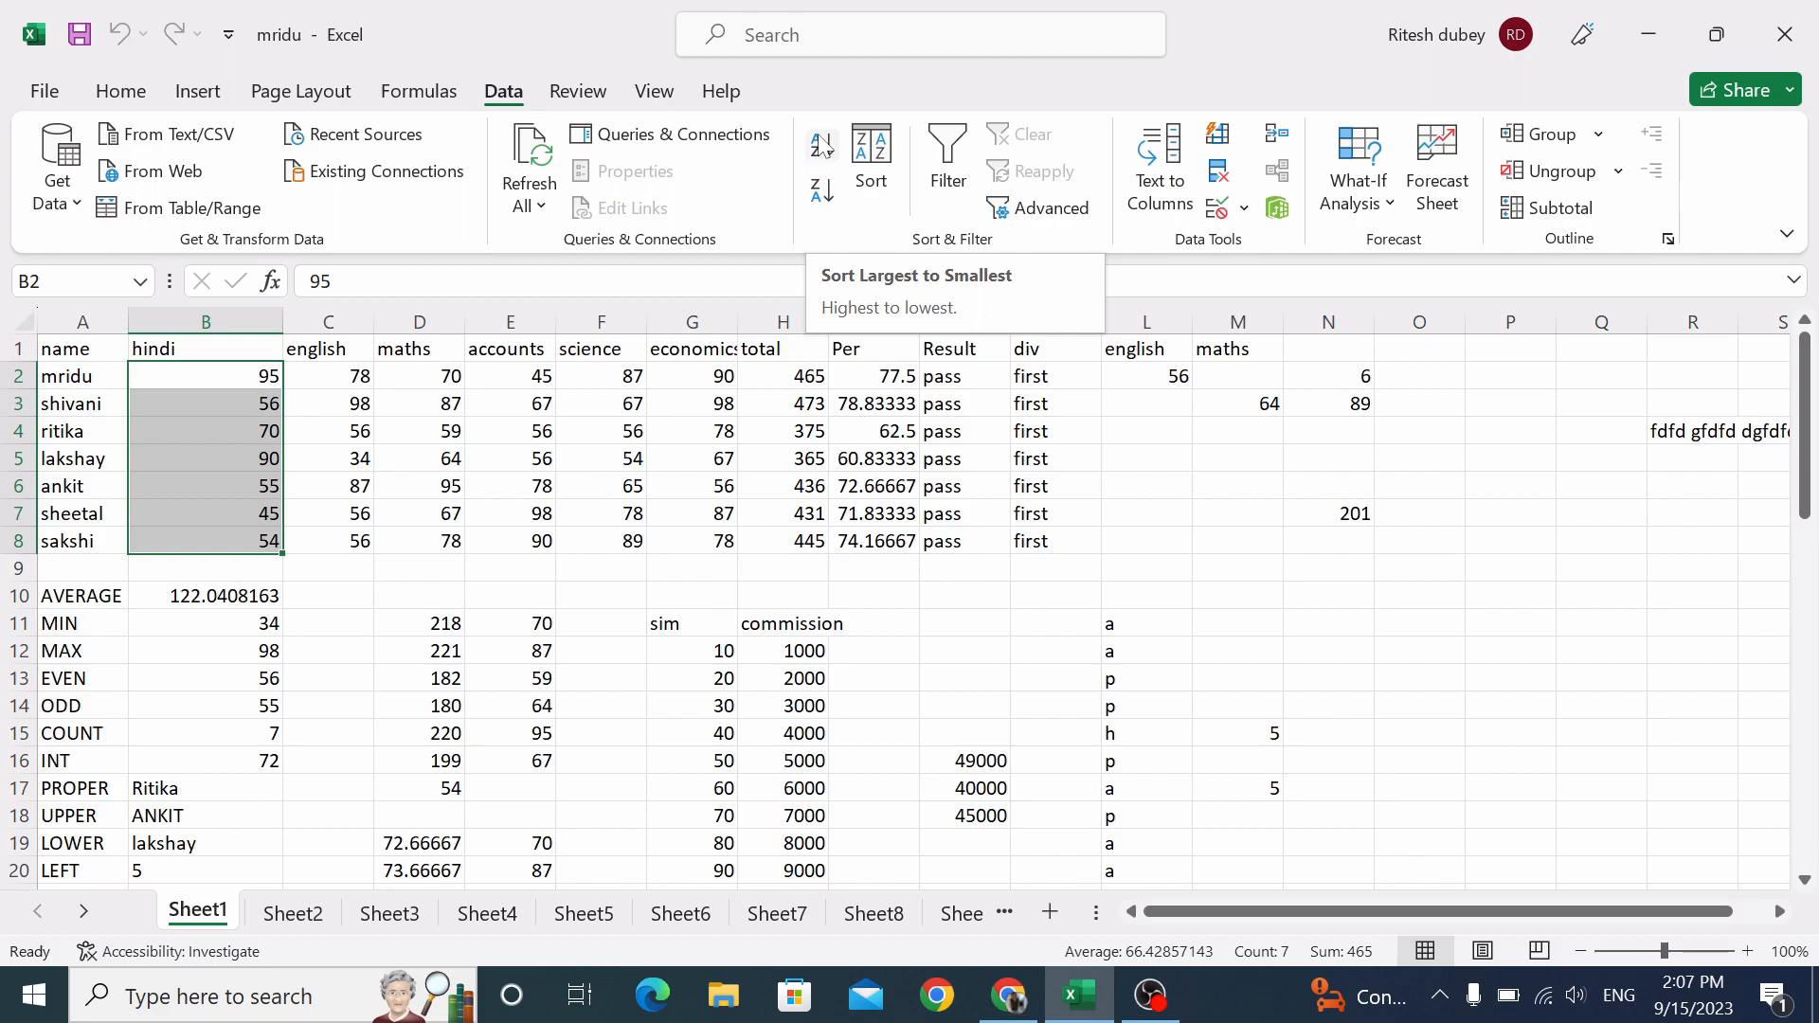
click(206, 381)
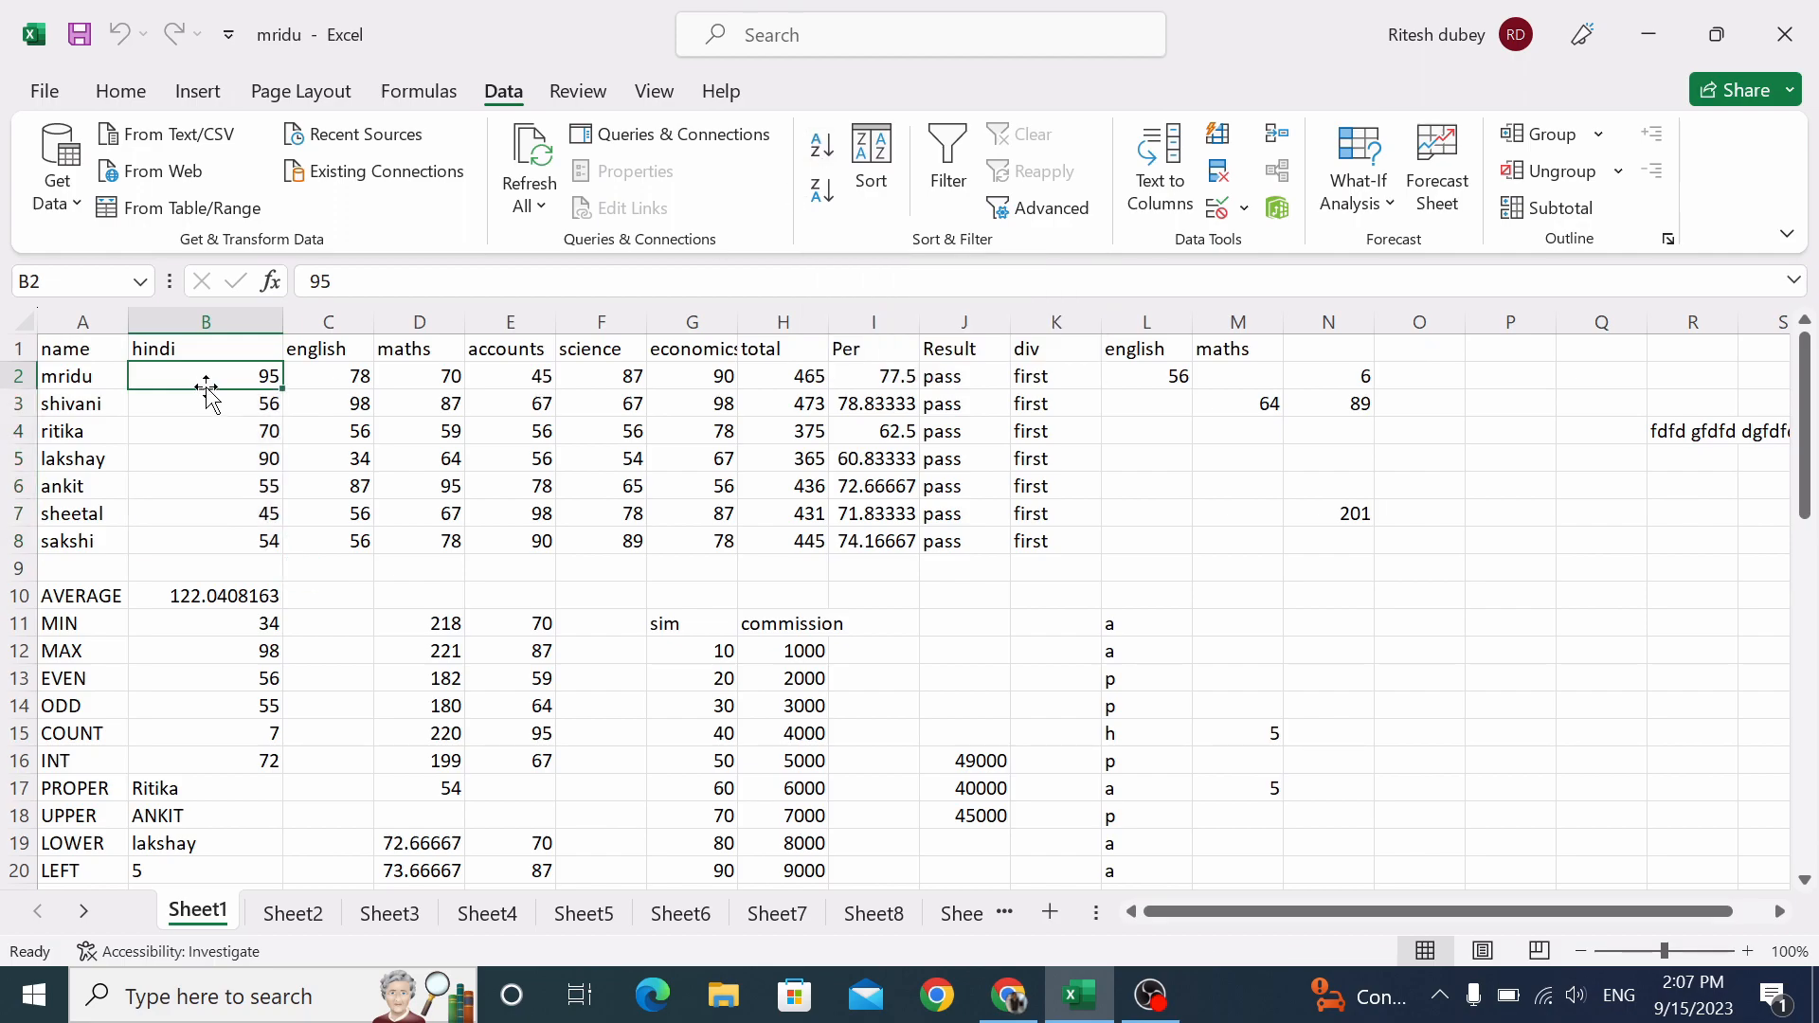
drag(205, 375, 215, 535)
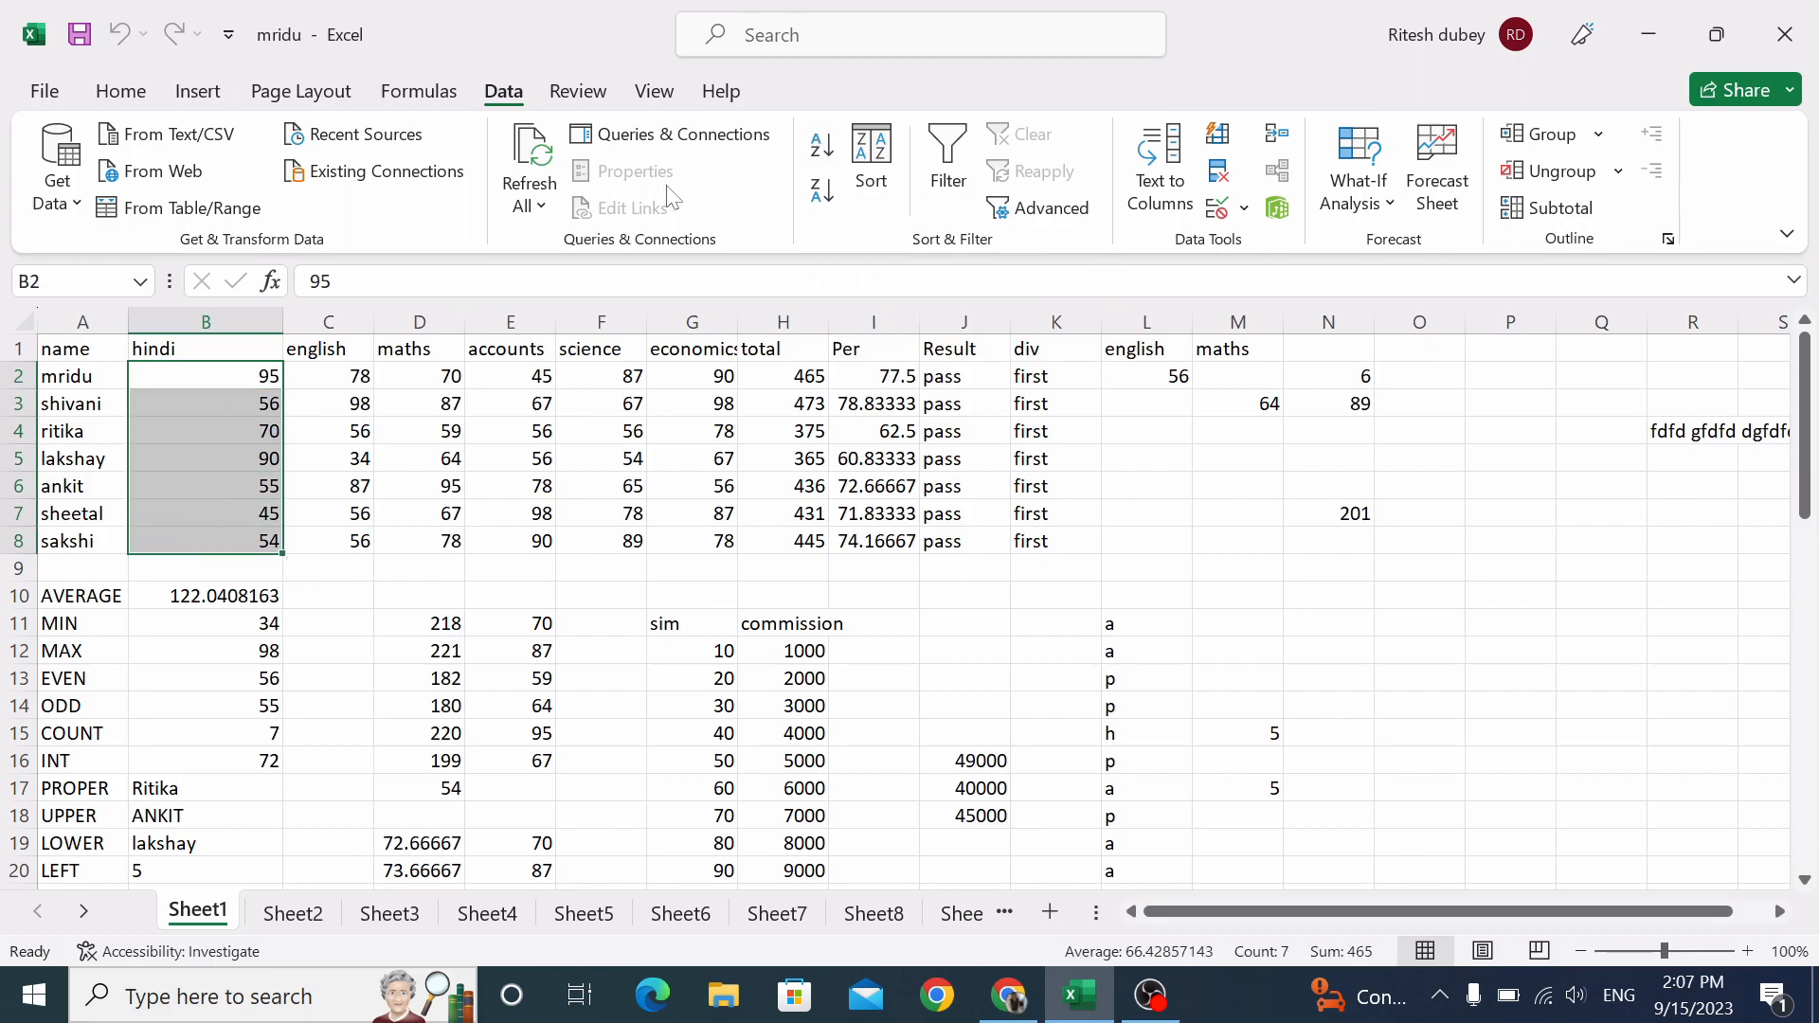
click(820, 147)
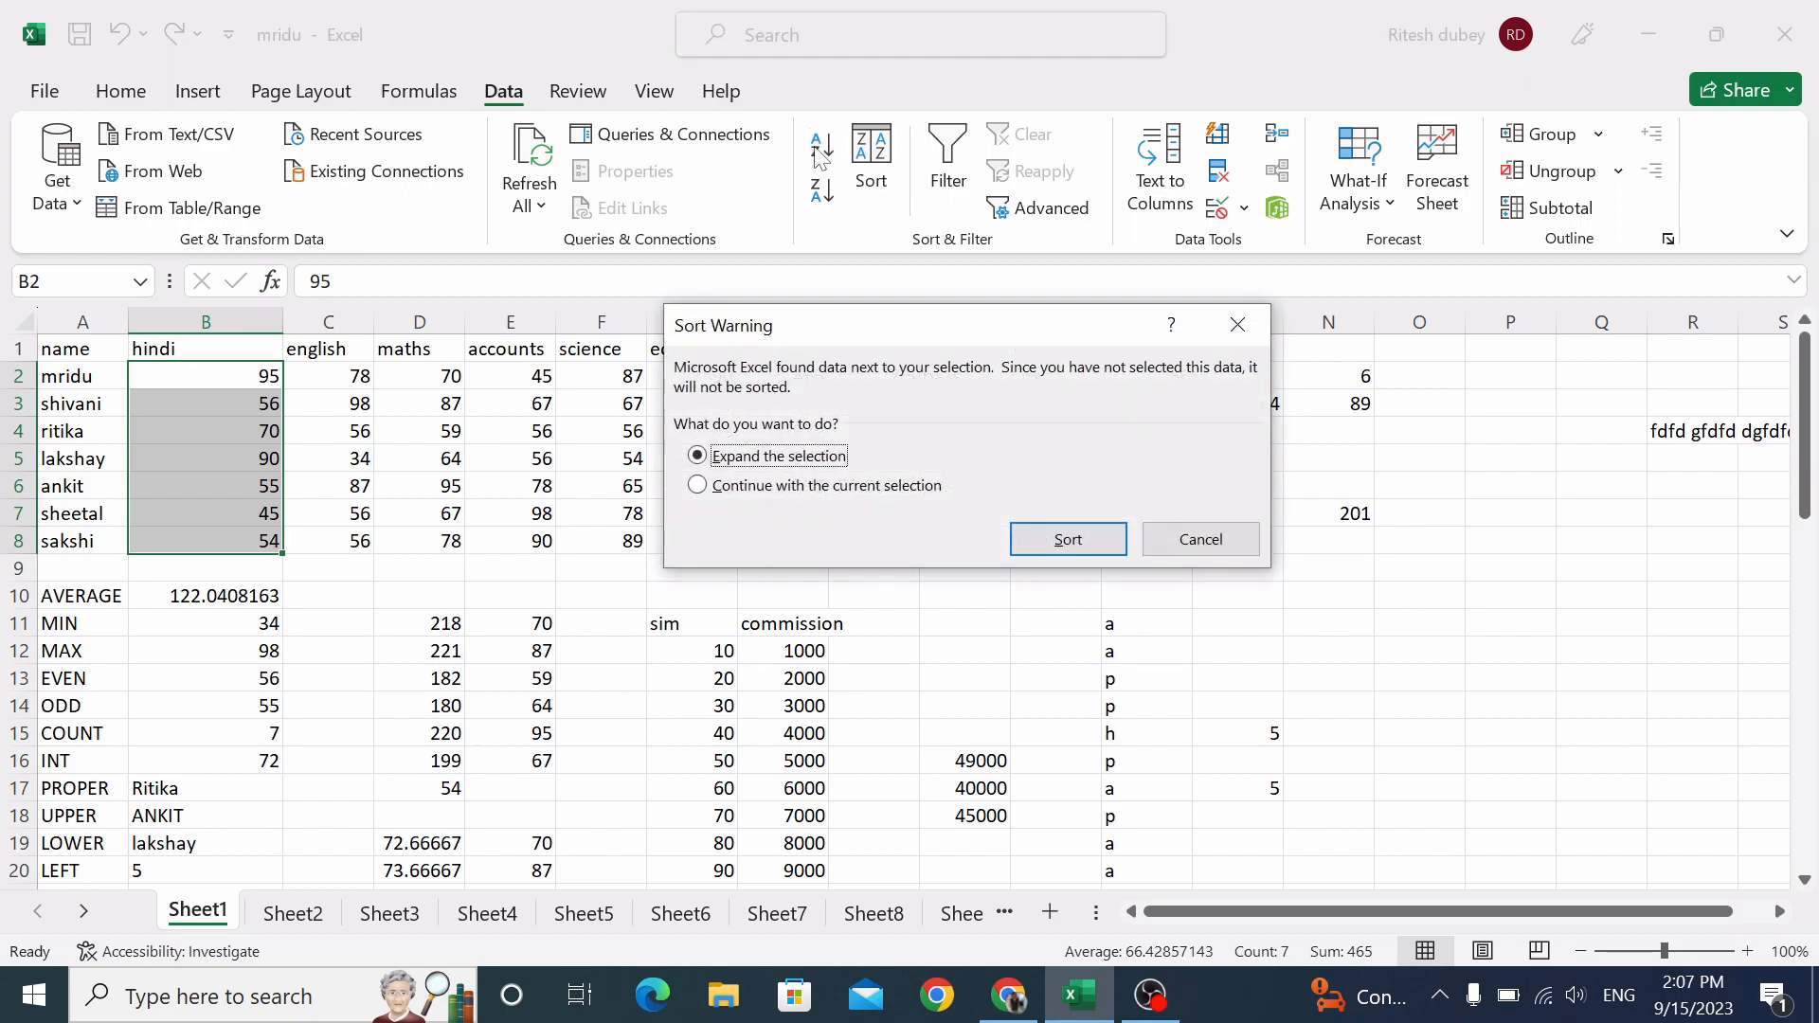
click(800, 487)
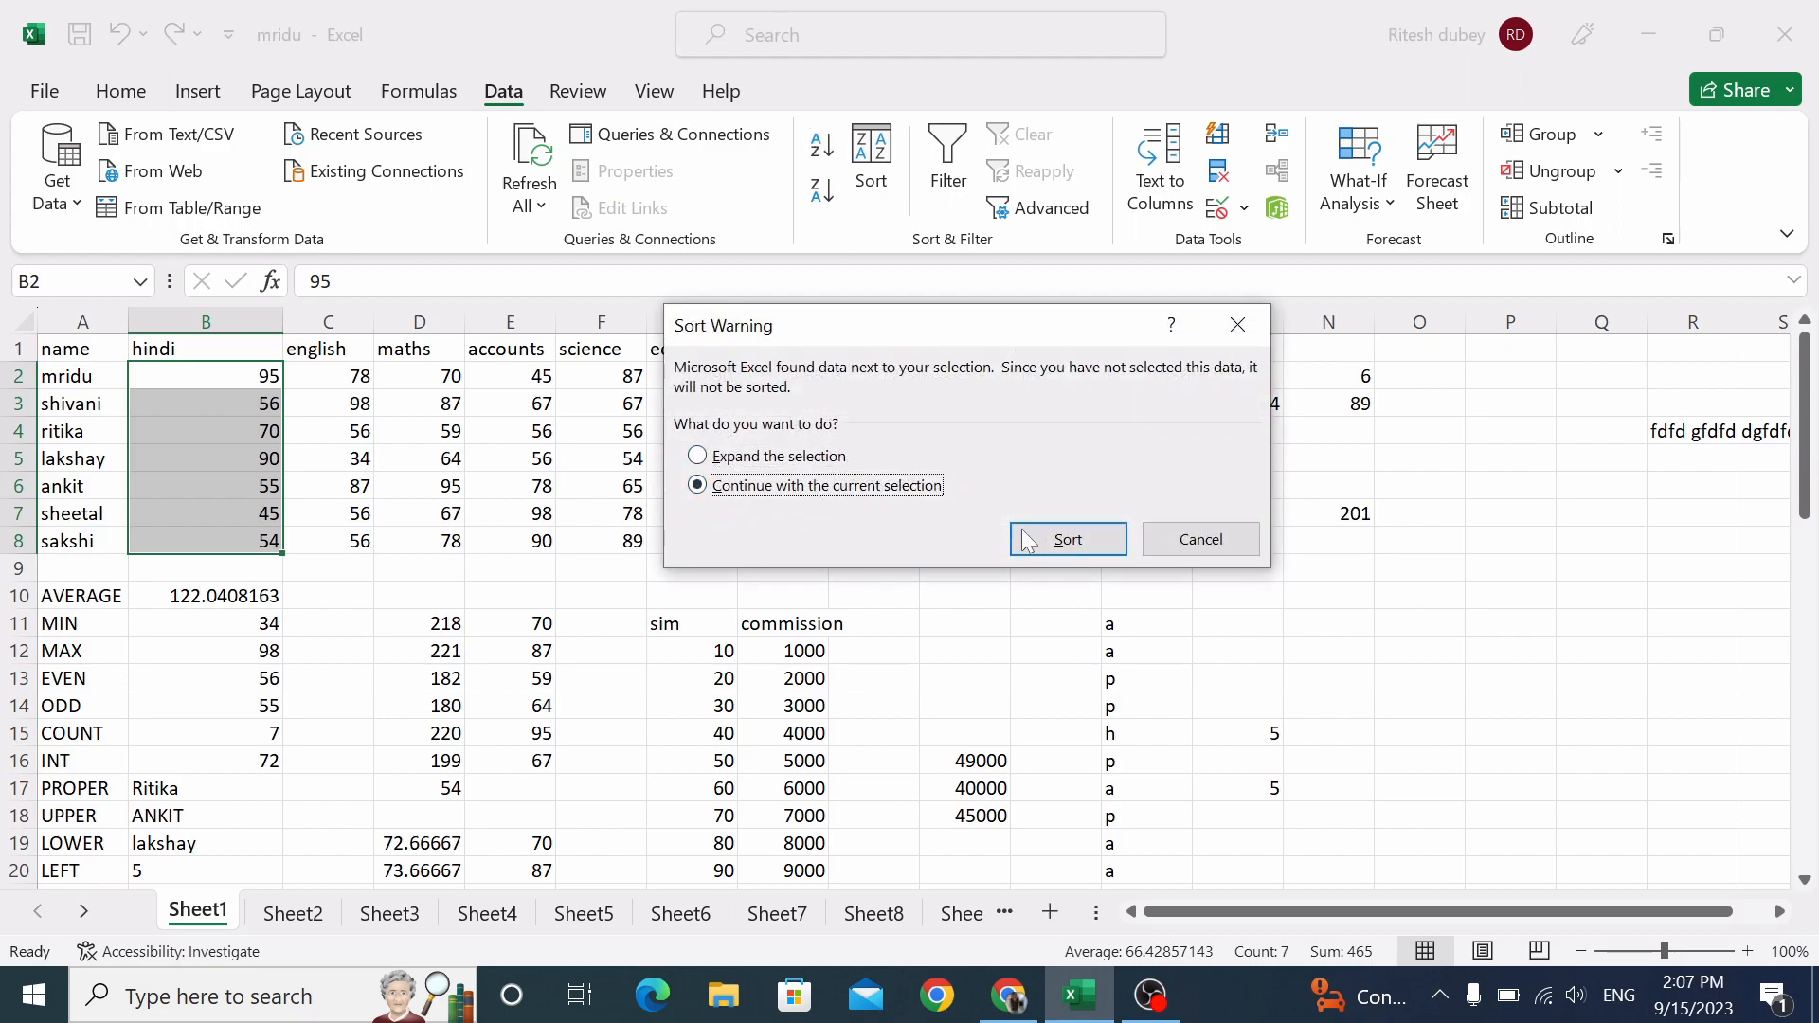
click(1081, 544)
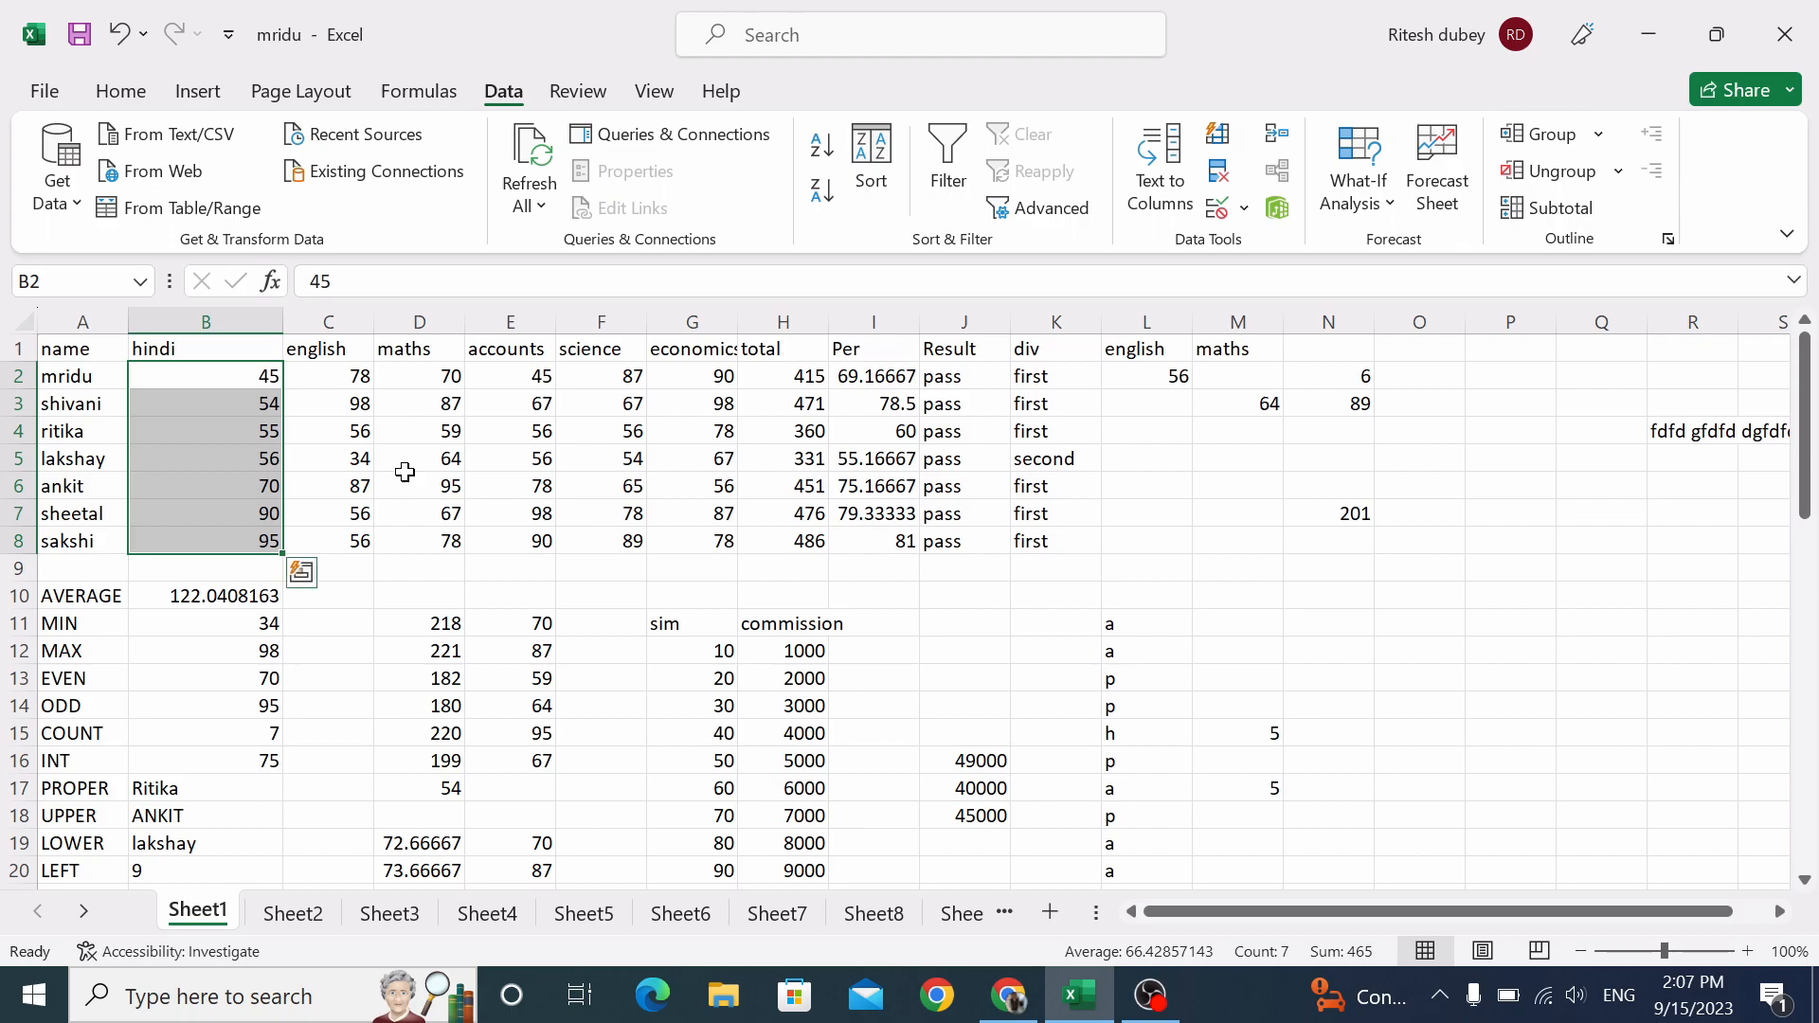
Sort the hindi marks in B2:B8 from largest to smallest, continuing with the current selection only.
click(820, 190)
click(790, 487)
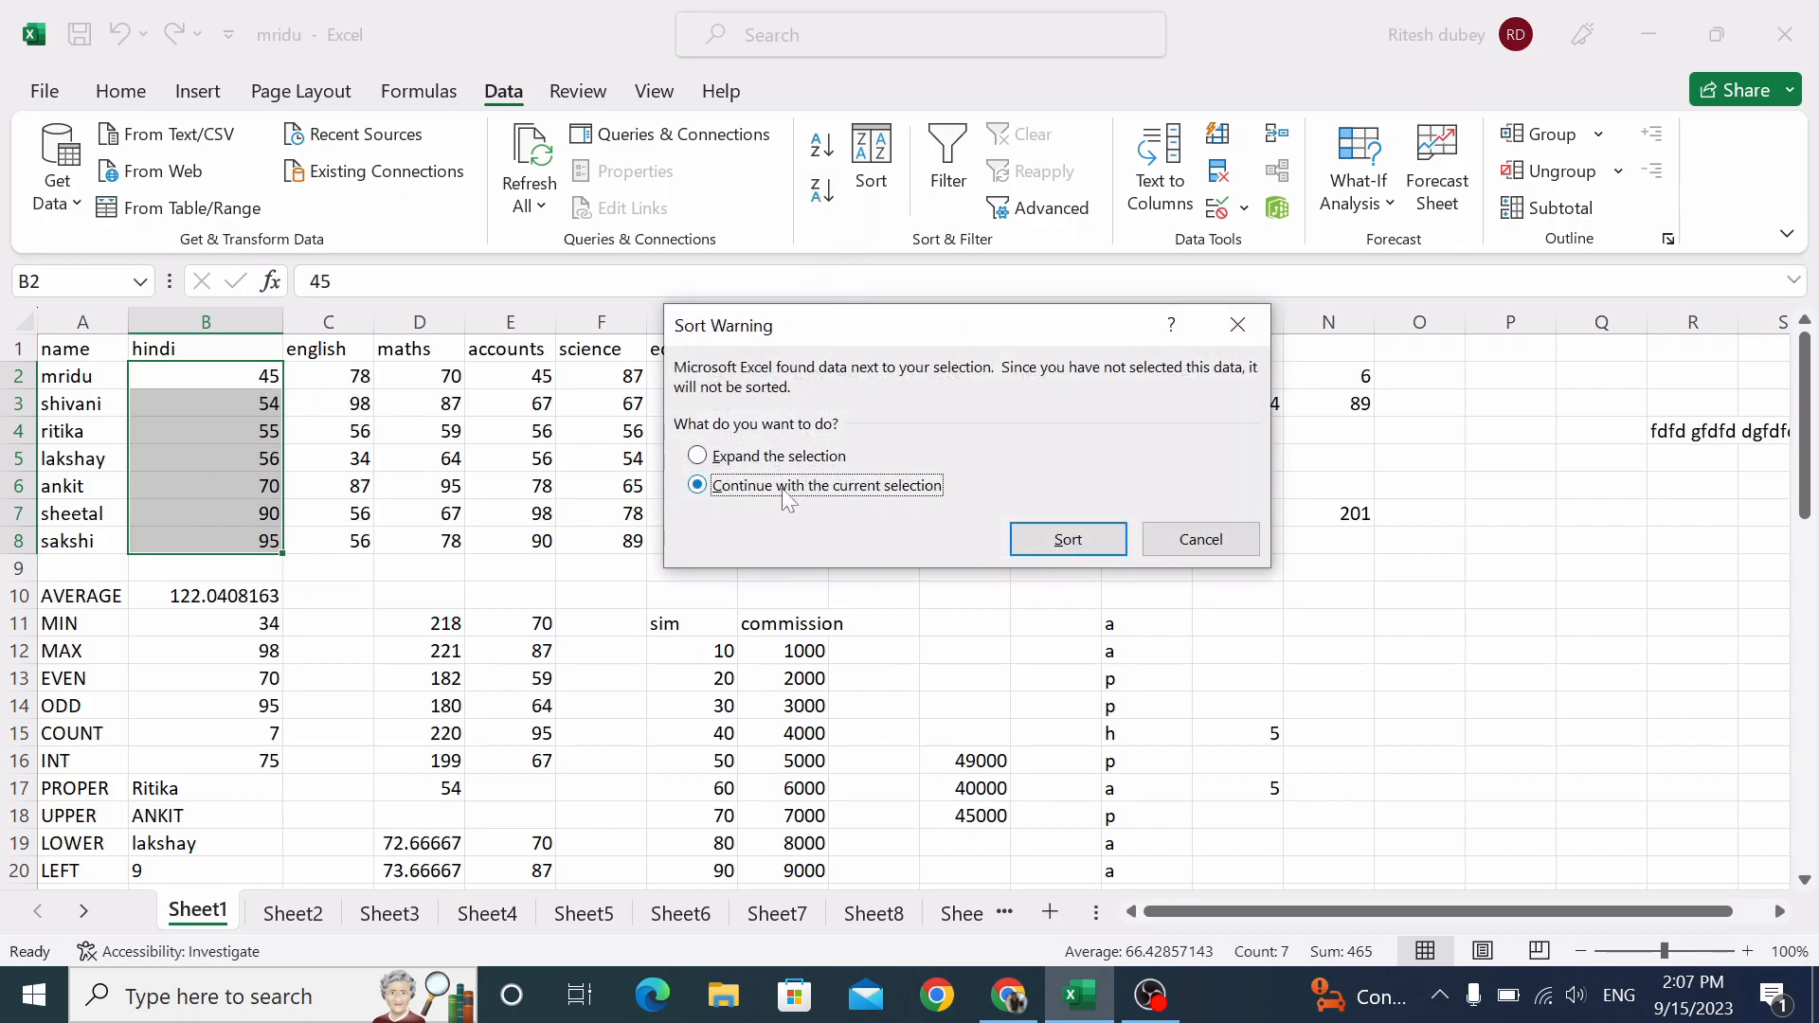
click(1065, 542)
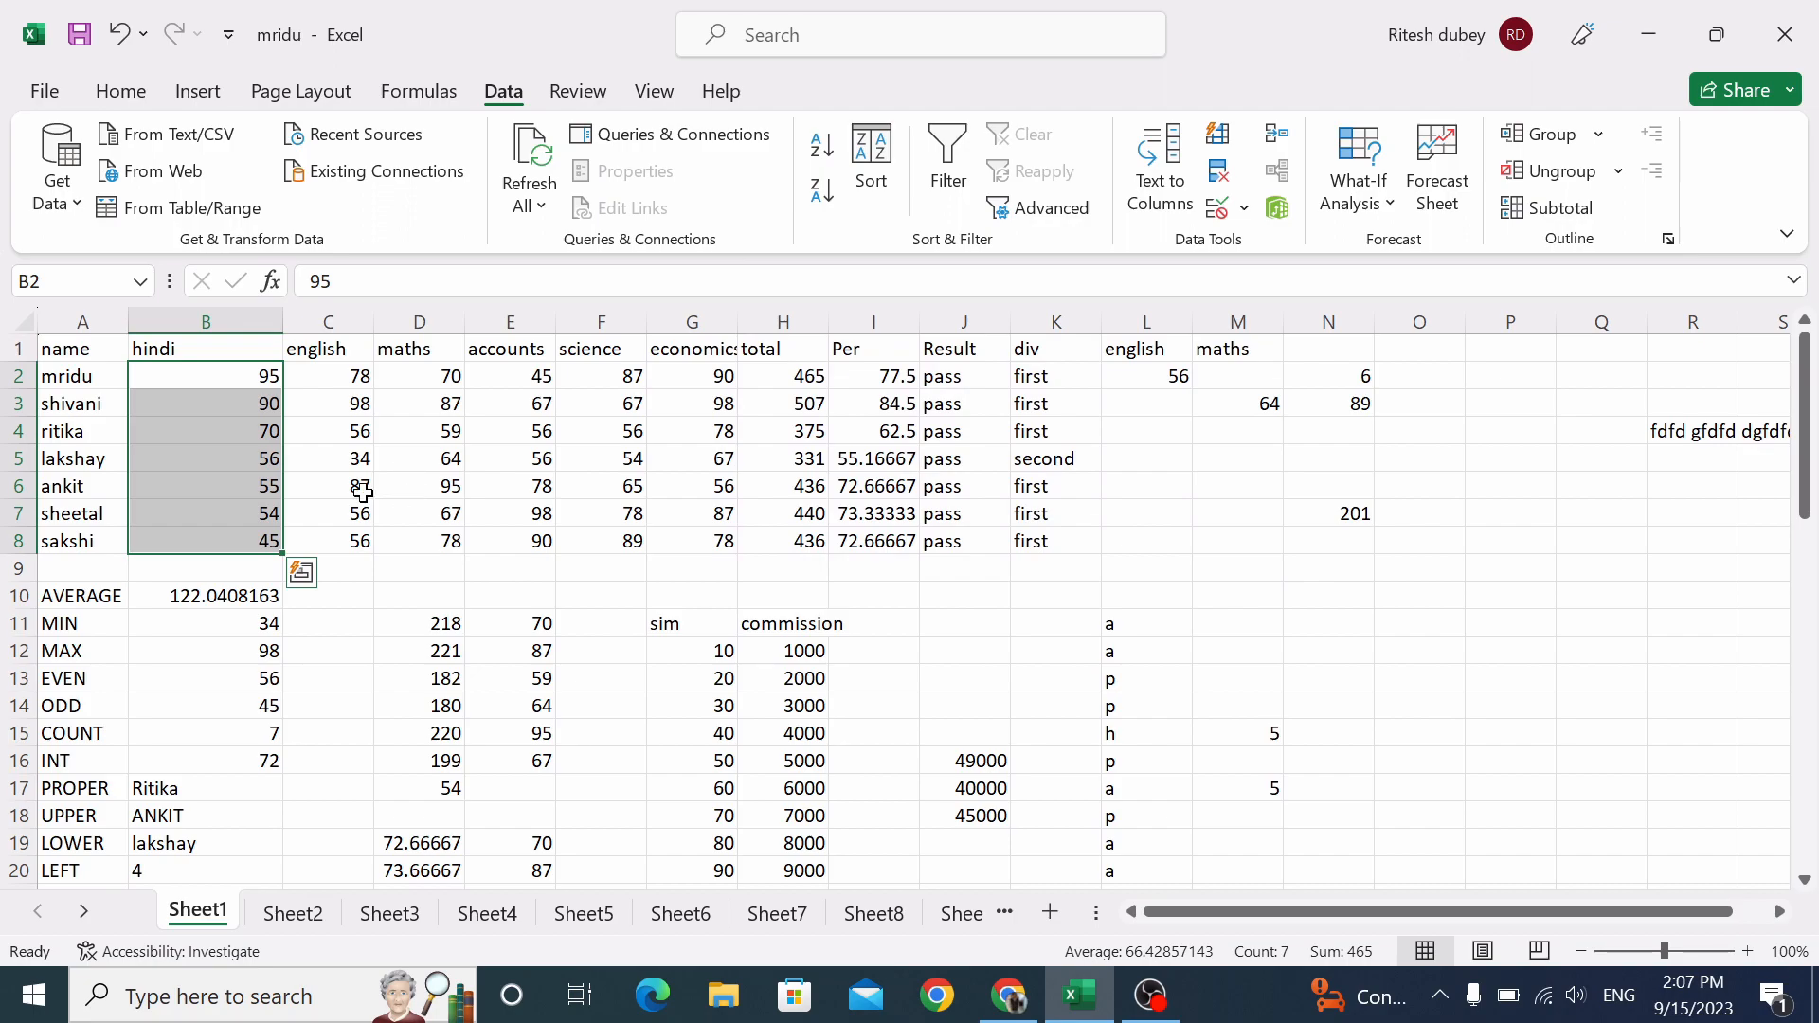
Sort the student names in A2:A8 from A to Z, continuing with the current selection only.
drag(86, 377, 85, 540)
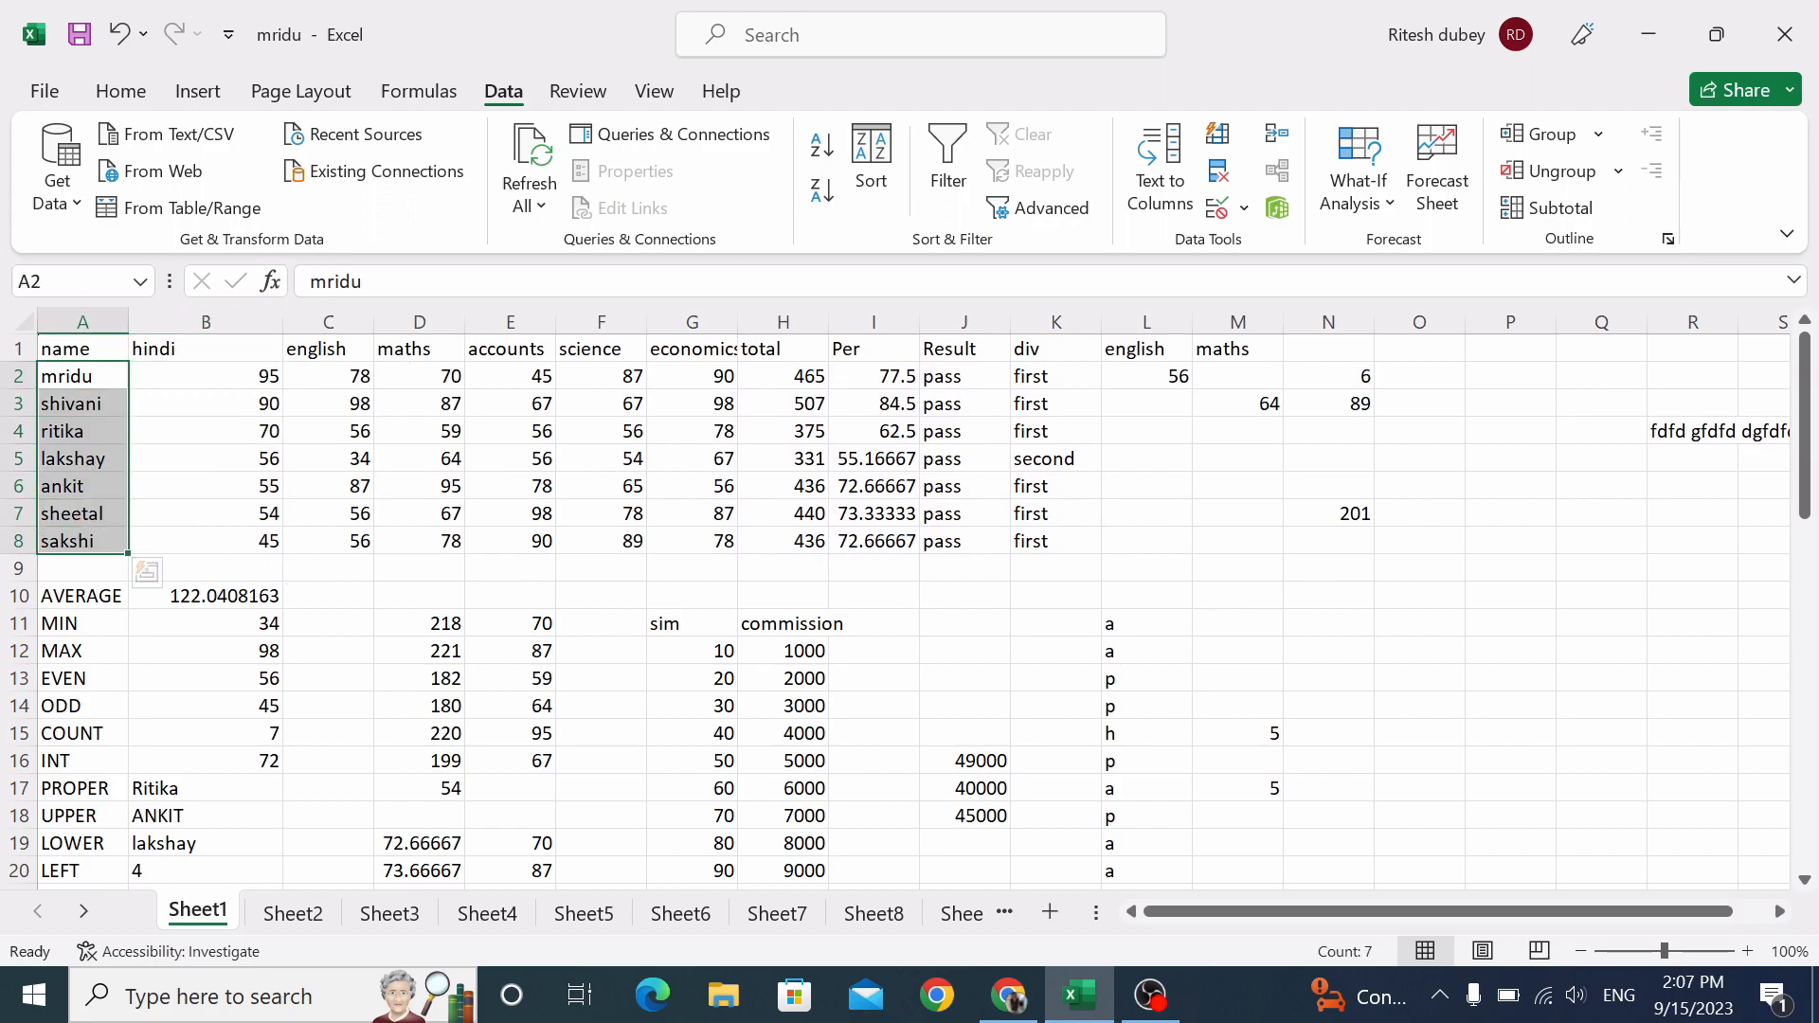
click(822, 145)
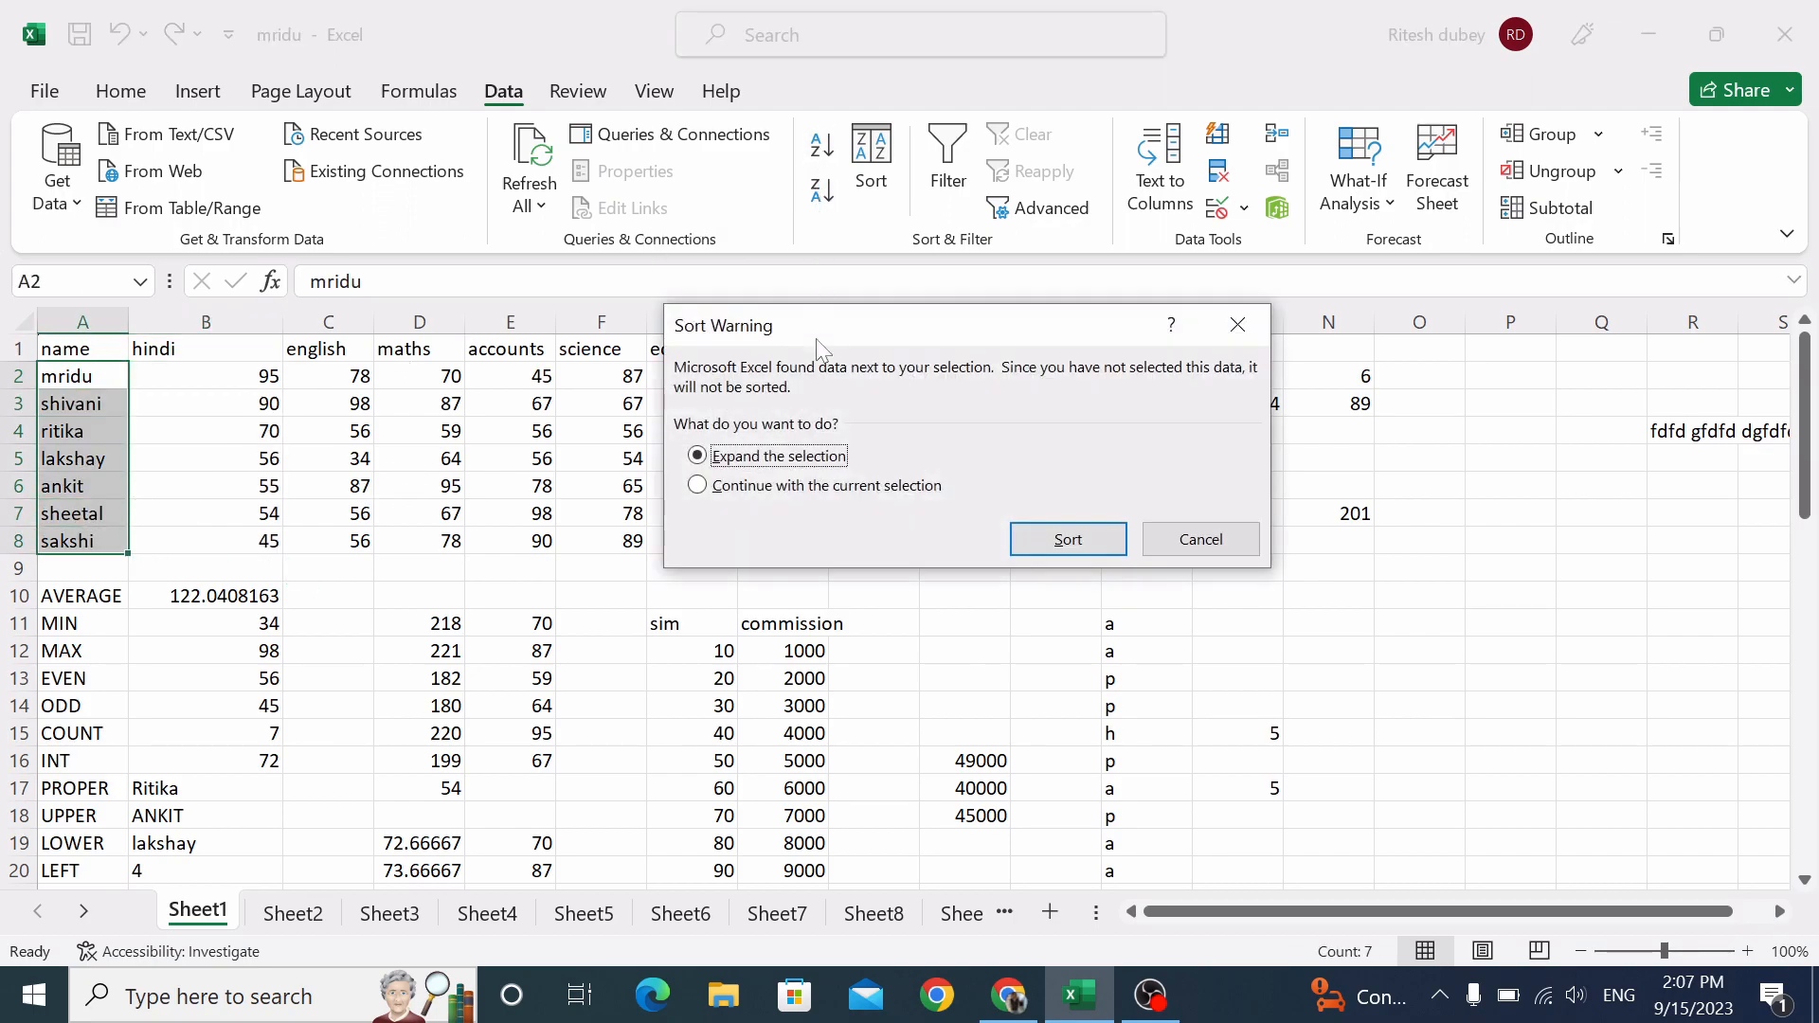
click(702, 485)
click(1053, 527)
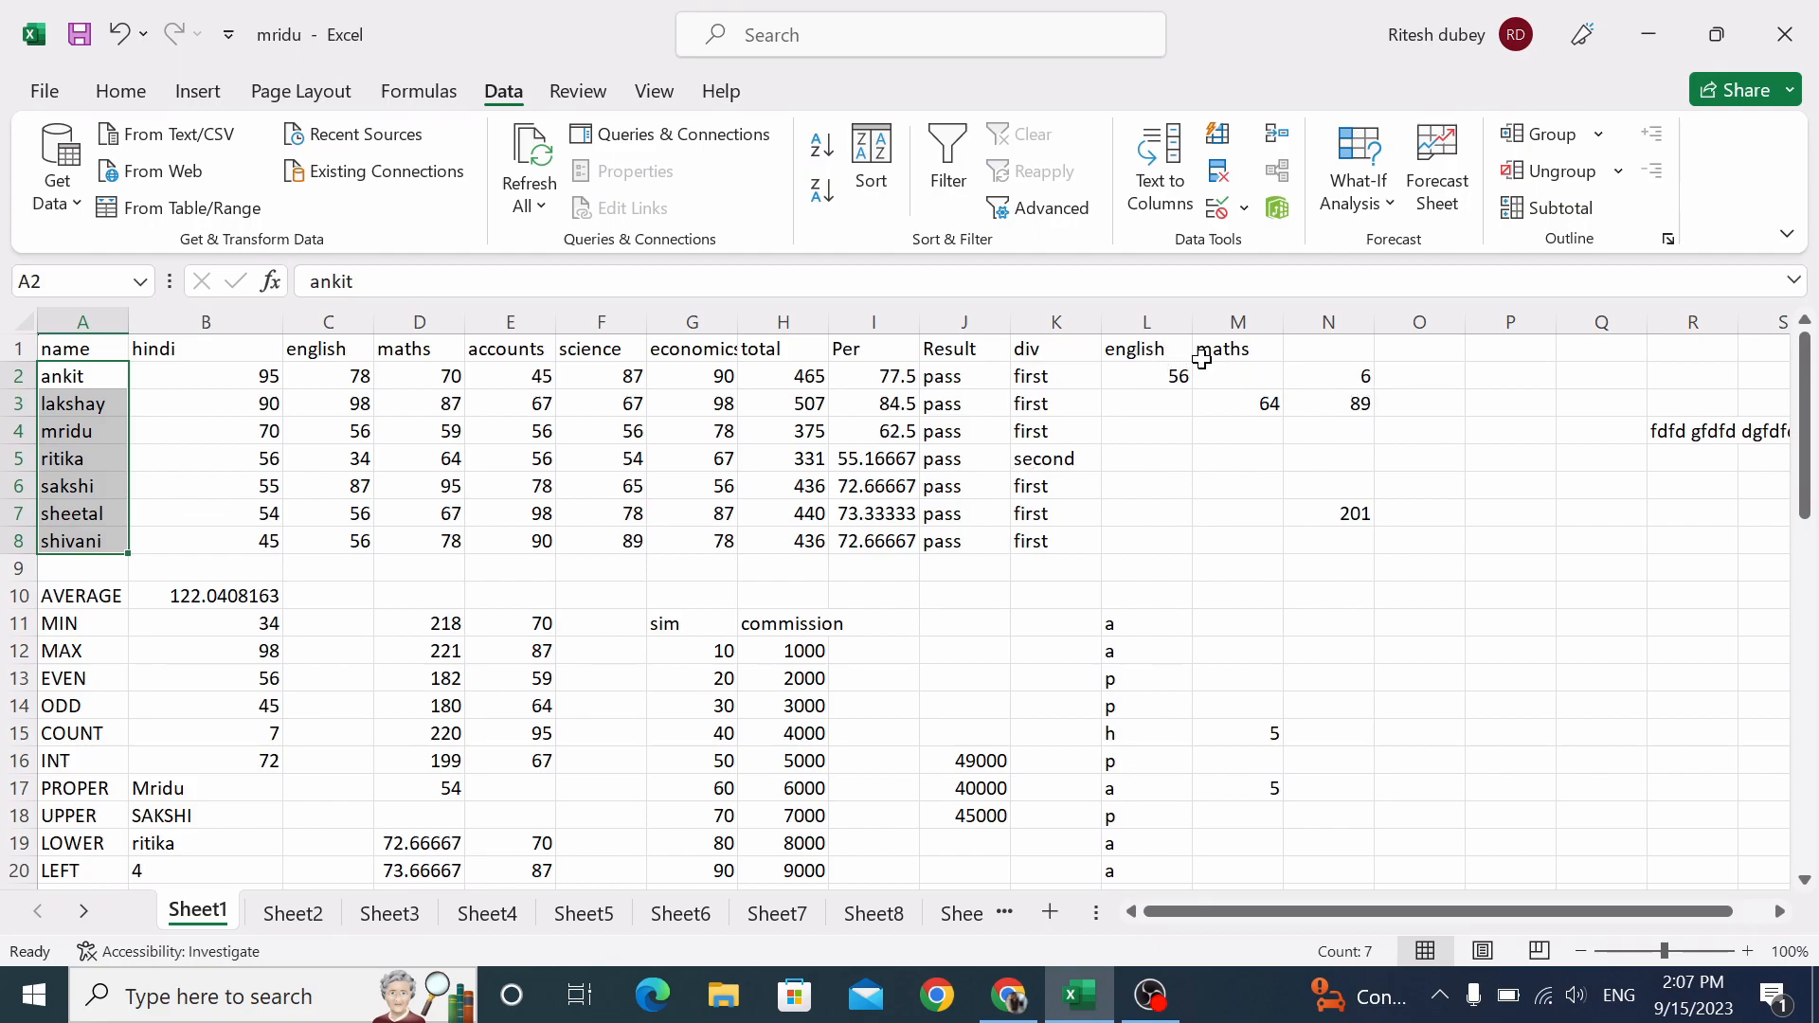
Clear the stray numbers from cells N2:N7 beside the marks table.
drag(1357, 367, 1362, 515)
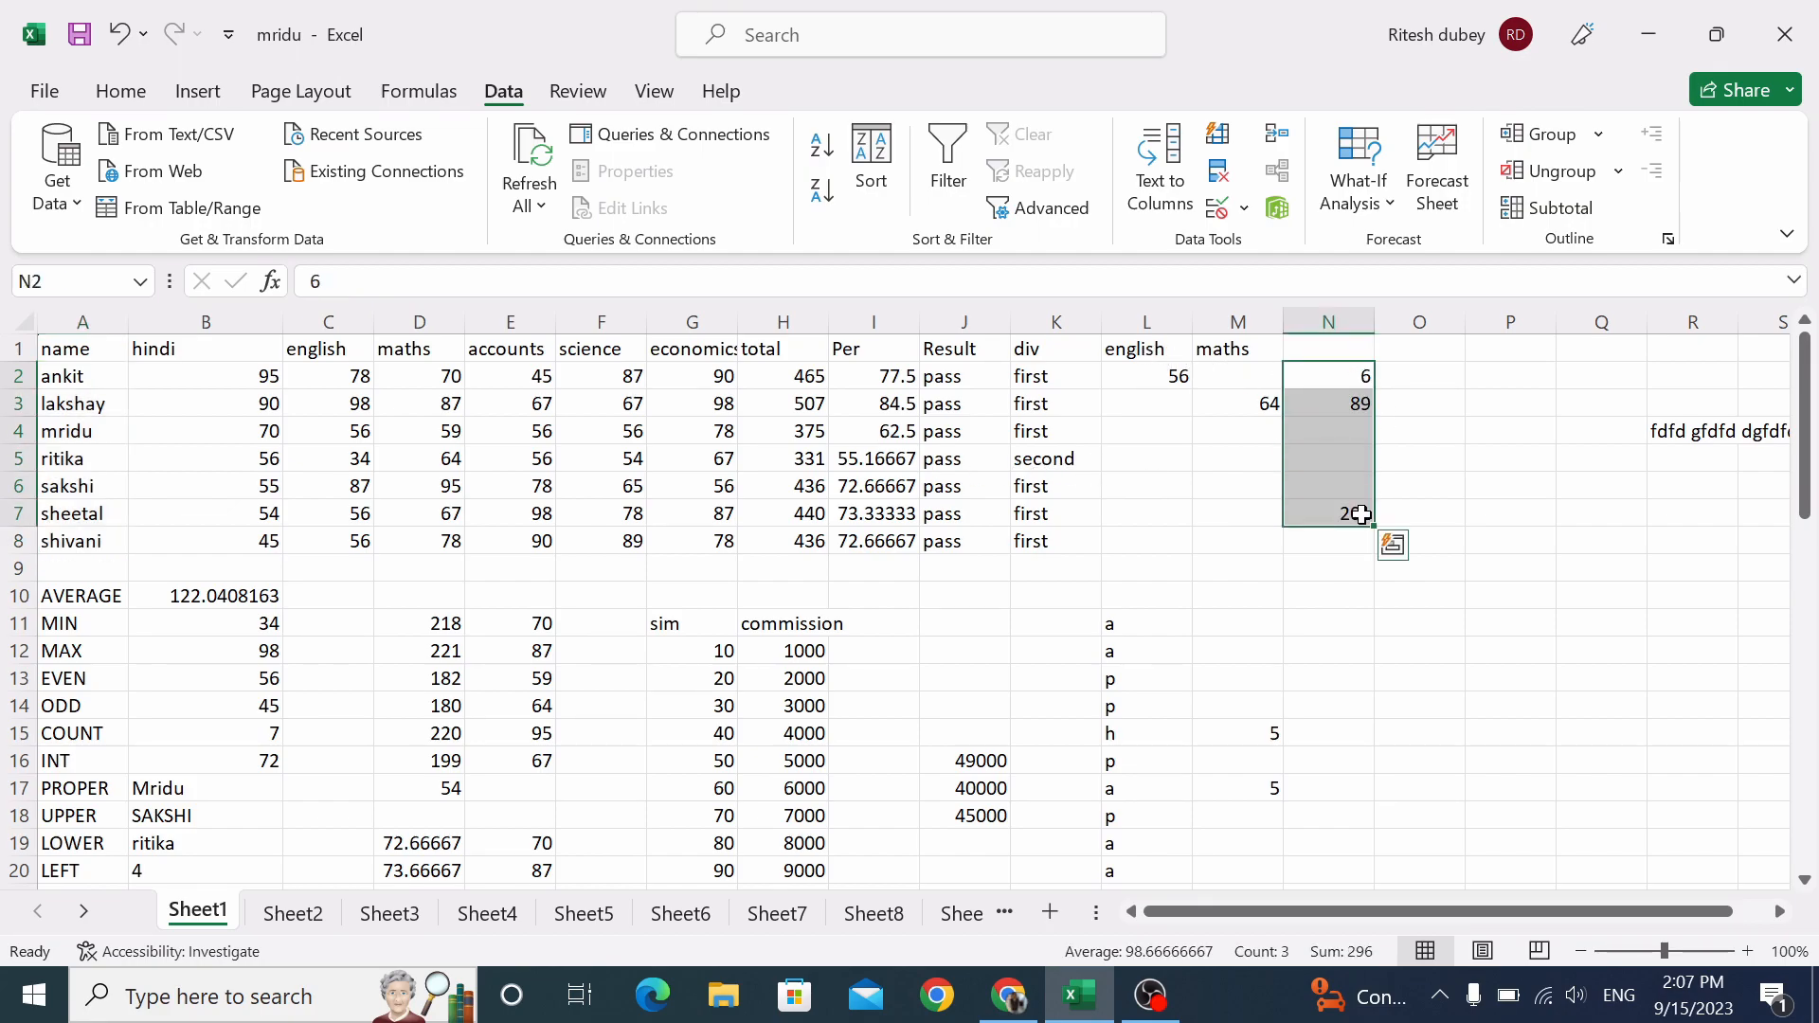
key(Delete)
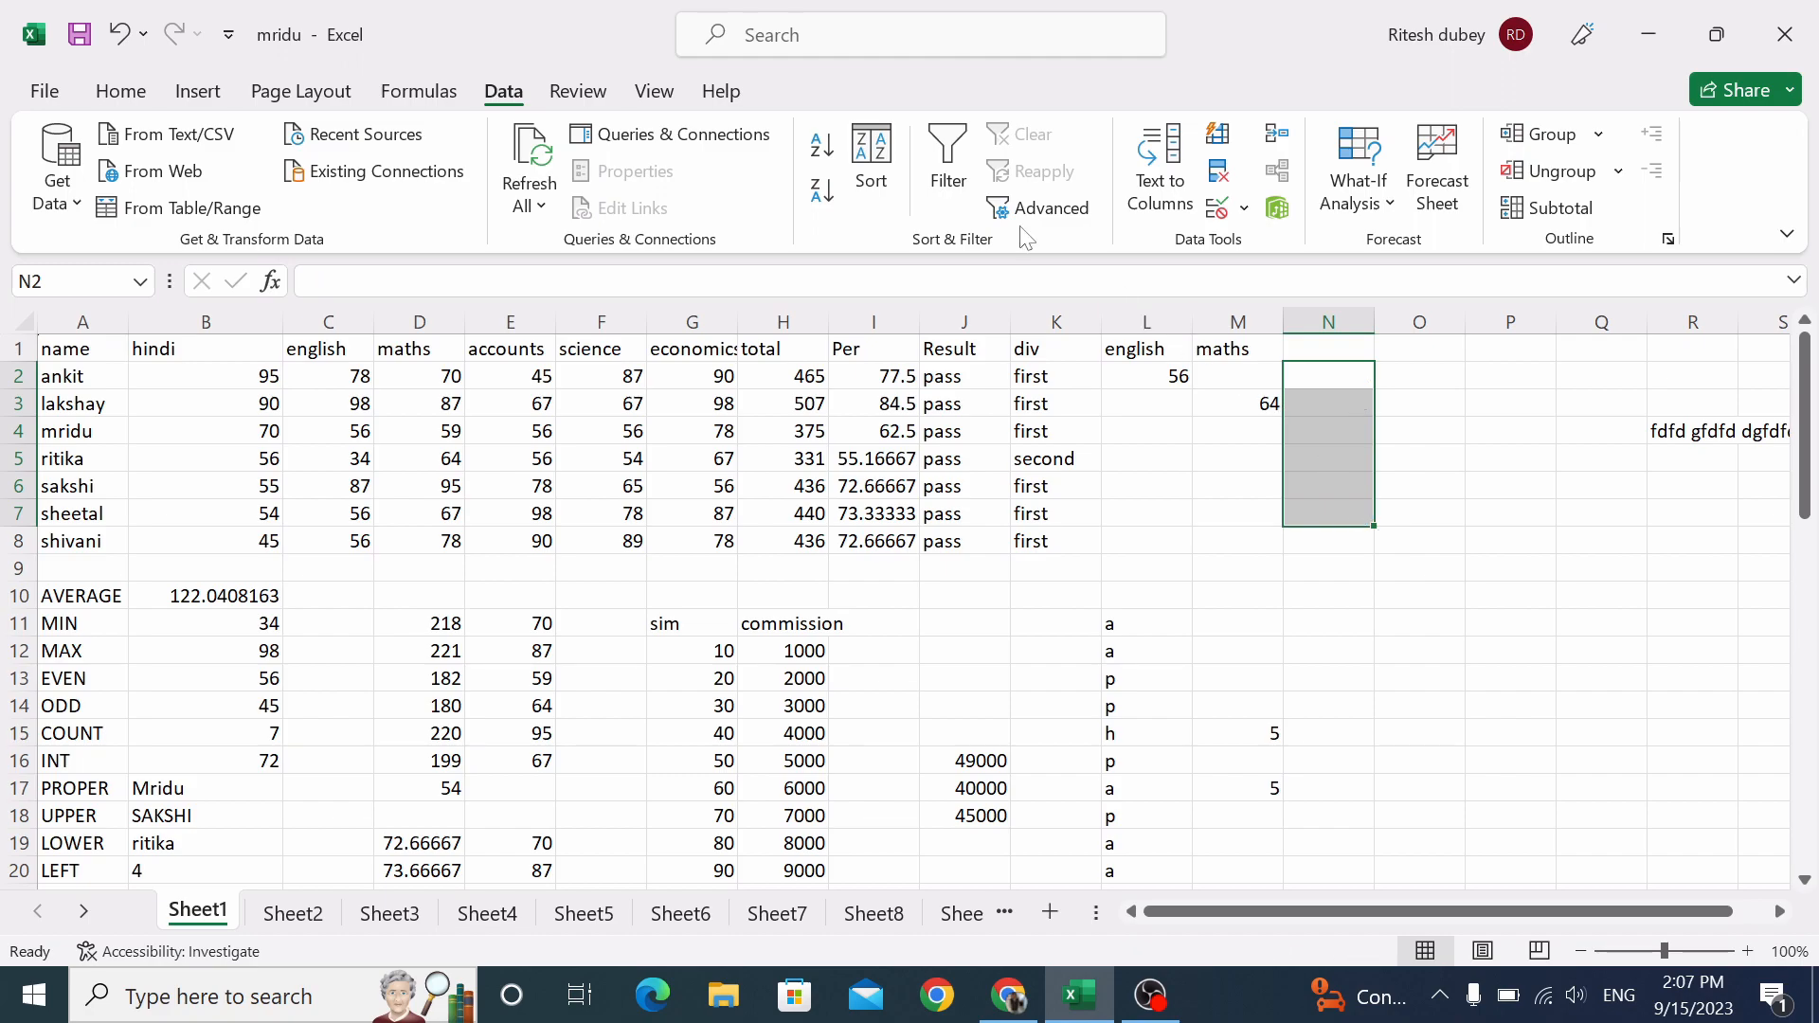
click(1248, 543)
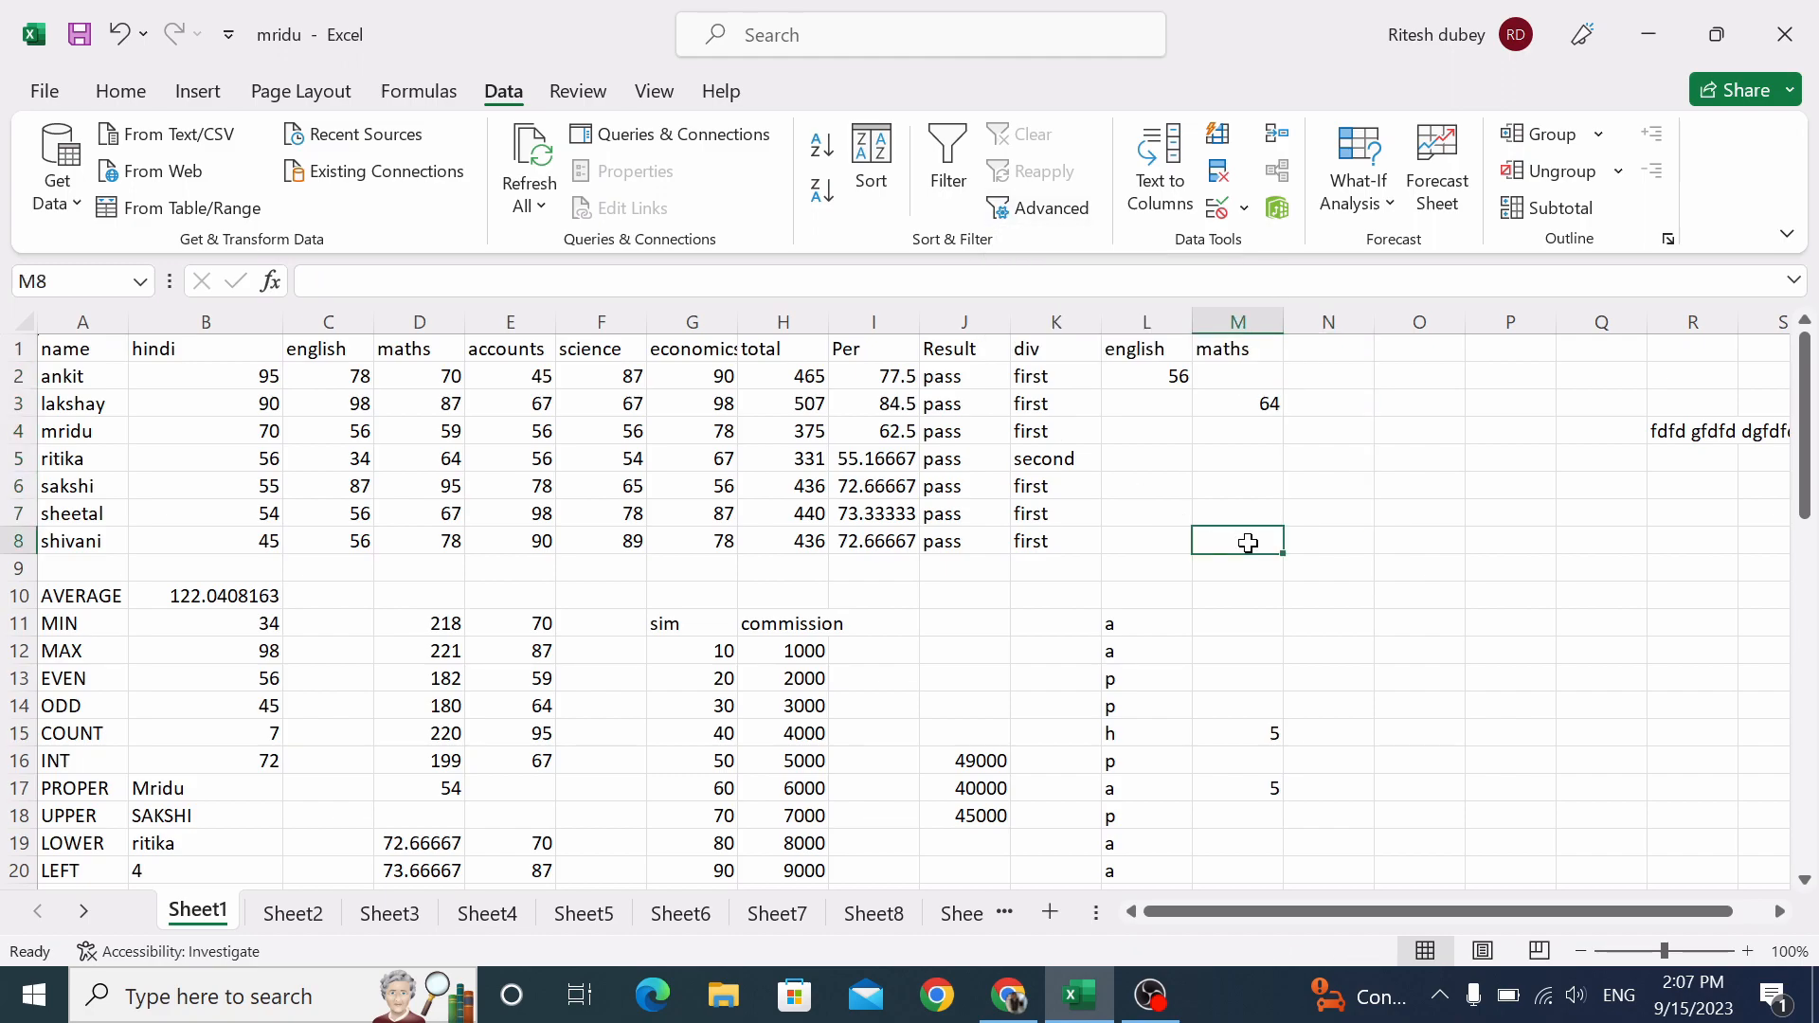
Add filters to the marks table A1:K8 and filter the name column to only the second-listed student.
drag(70, 355, 1039, 544)
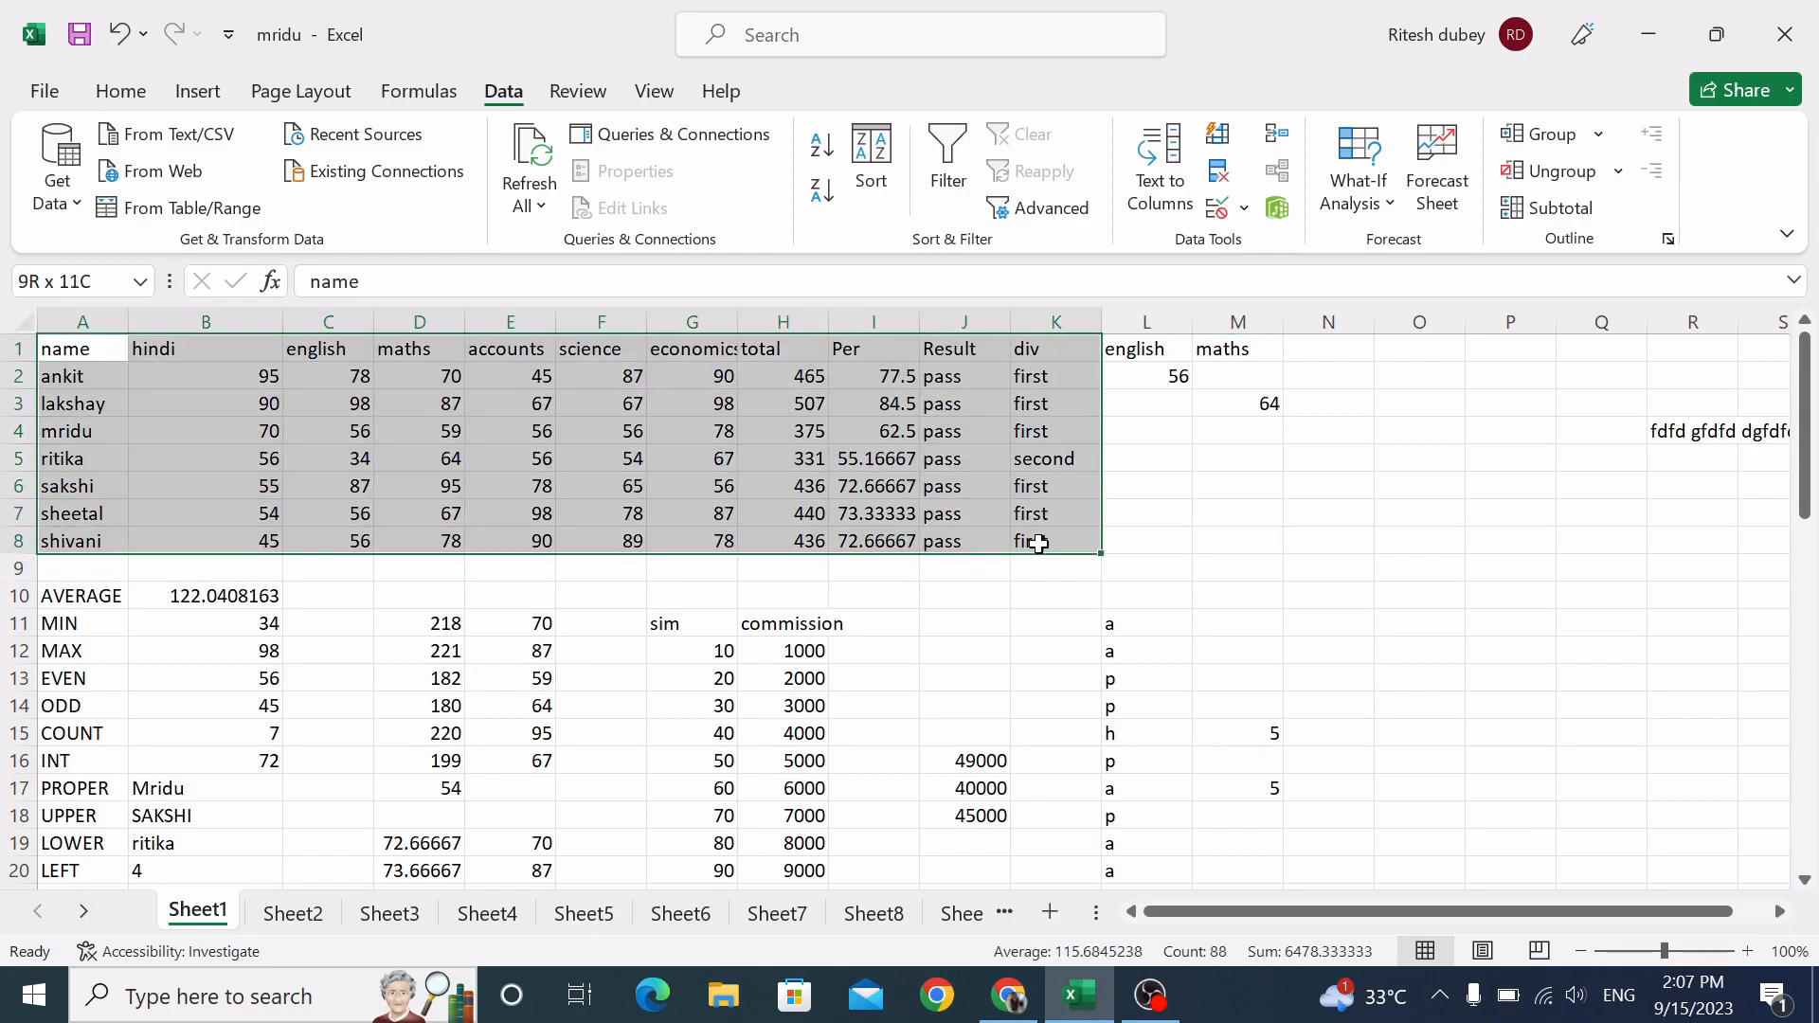
click(947, 163)
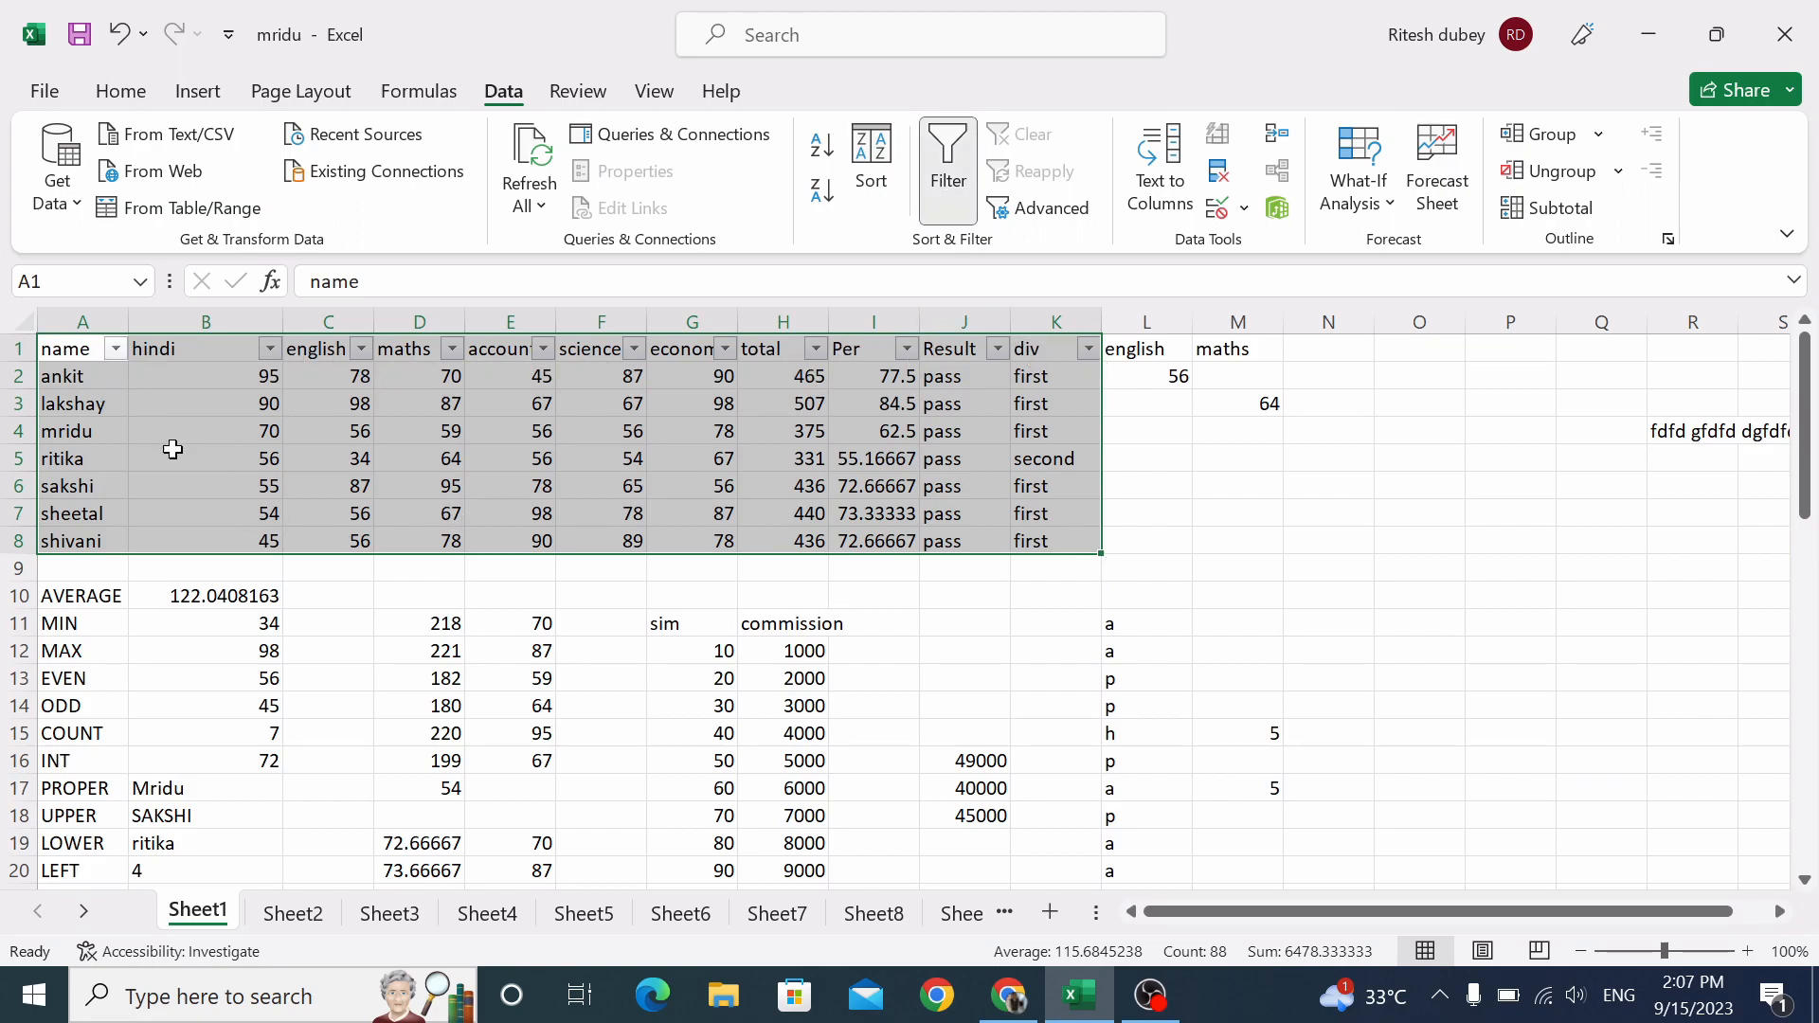
click(117, 351)
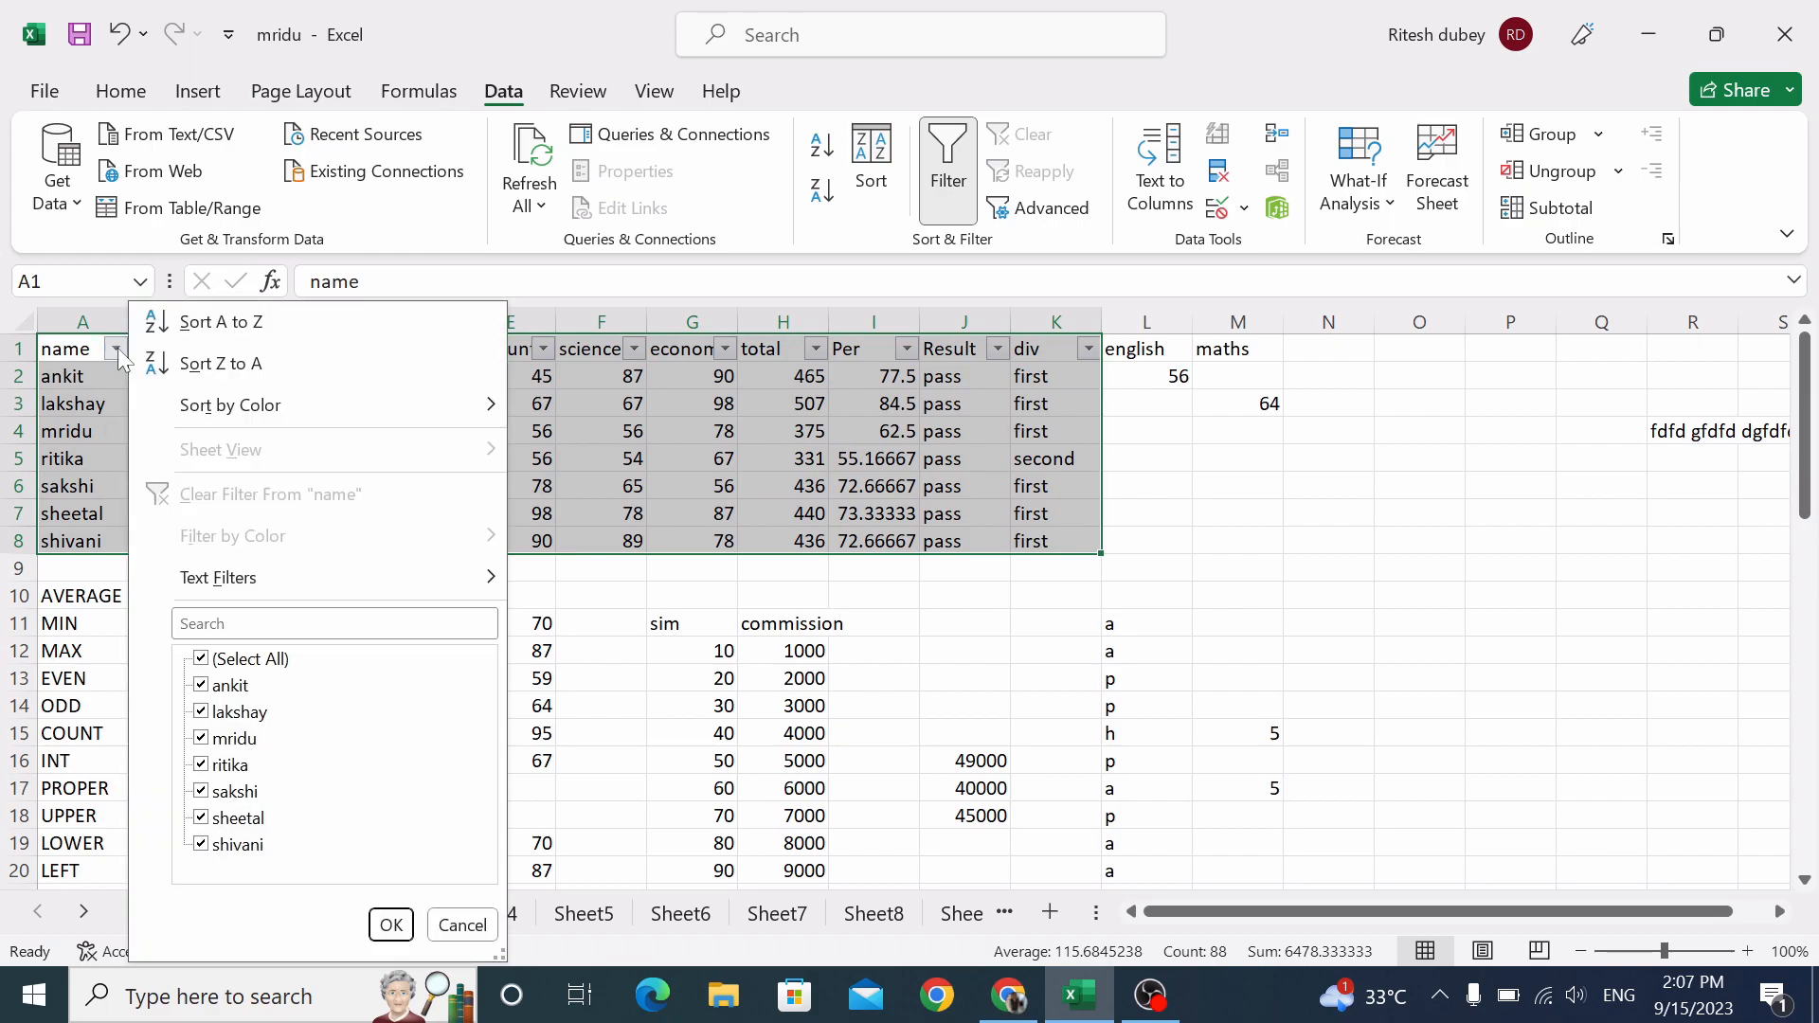
click(266, 664)
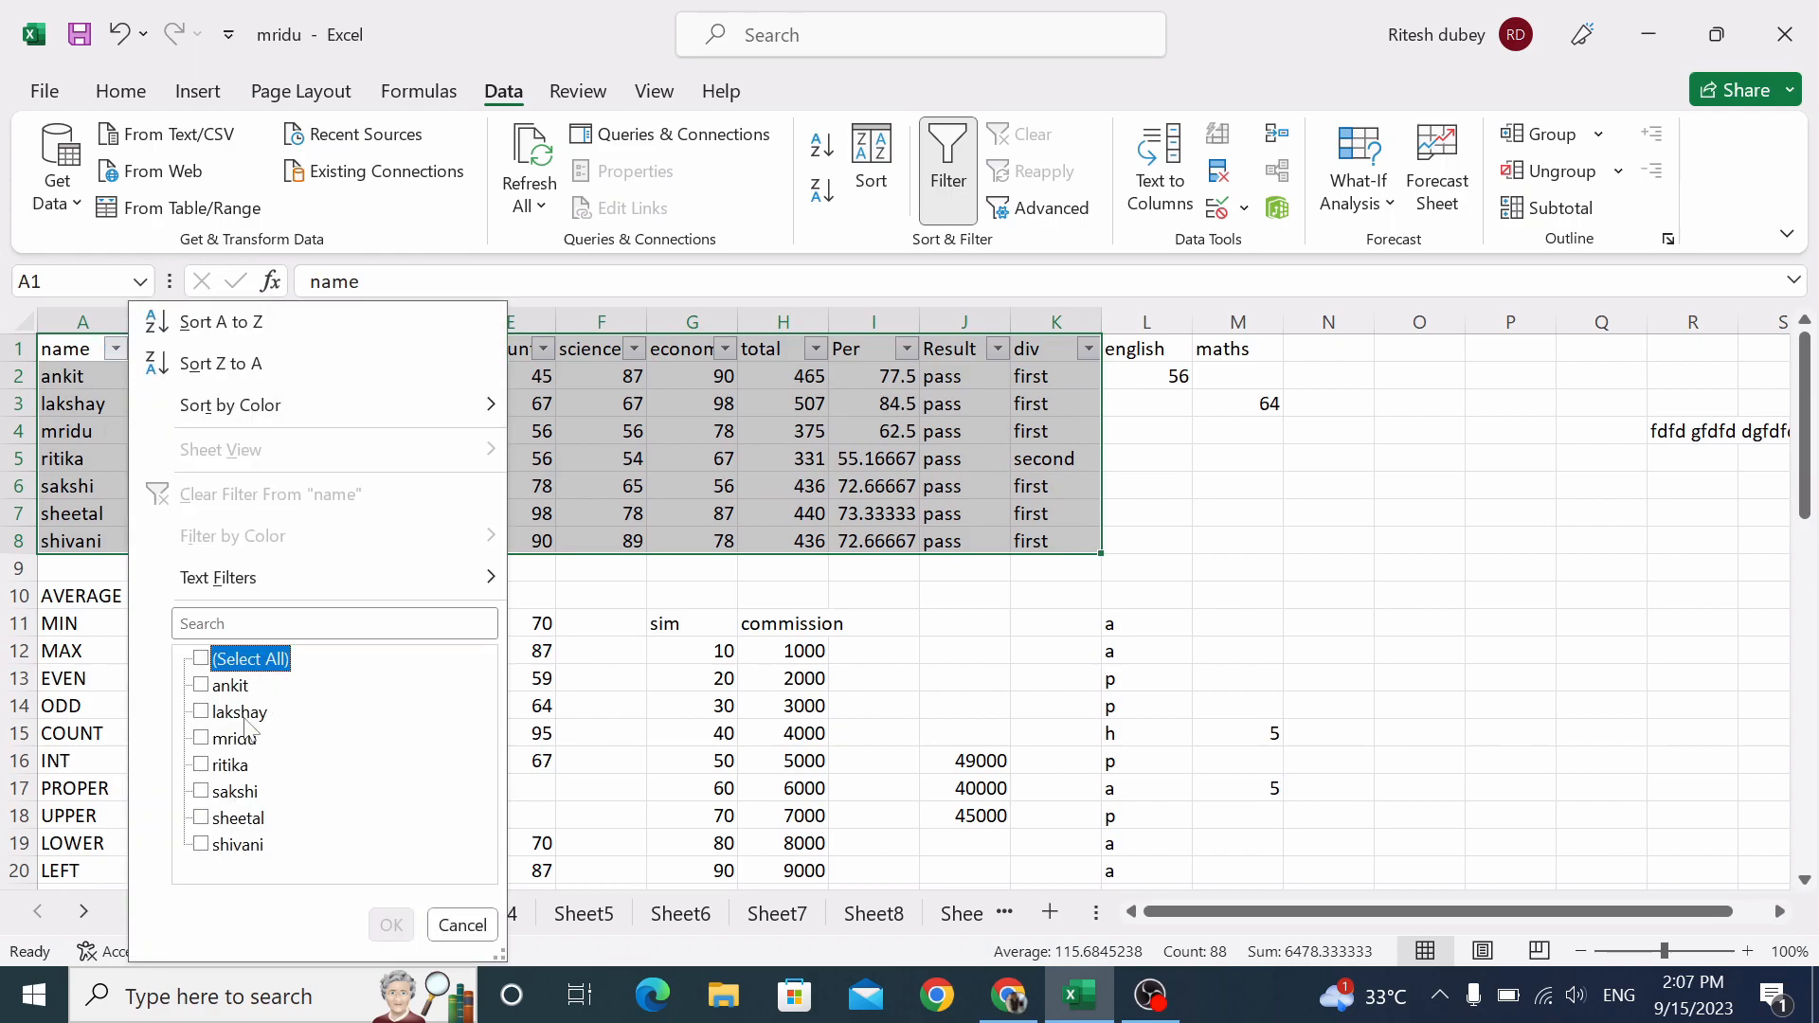
click(238, 713)
click(391, 926)
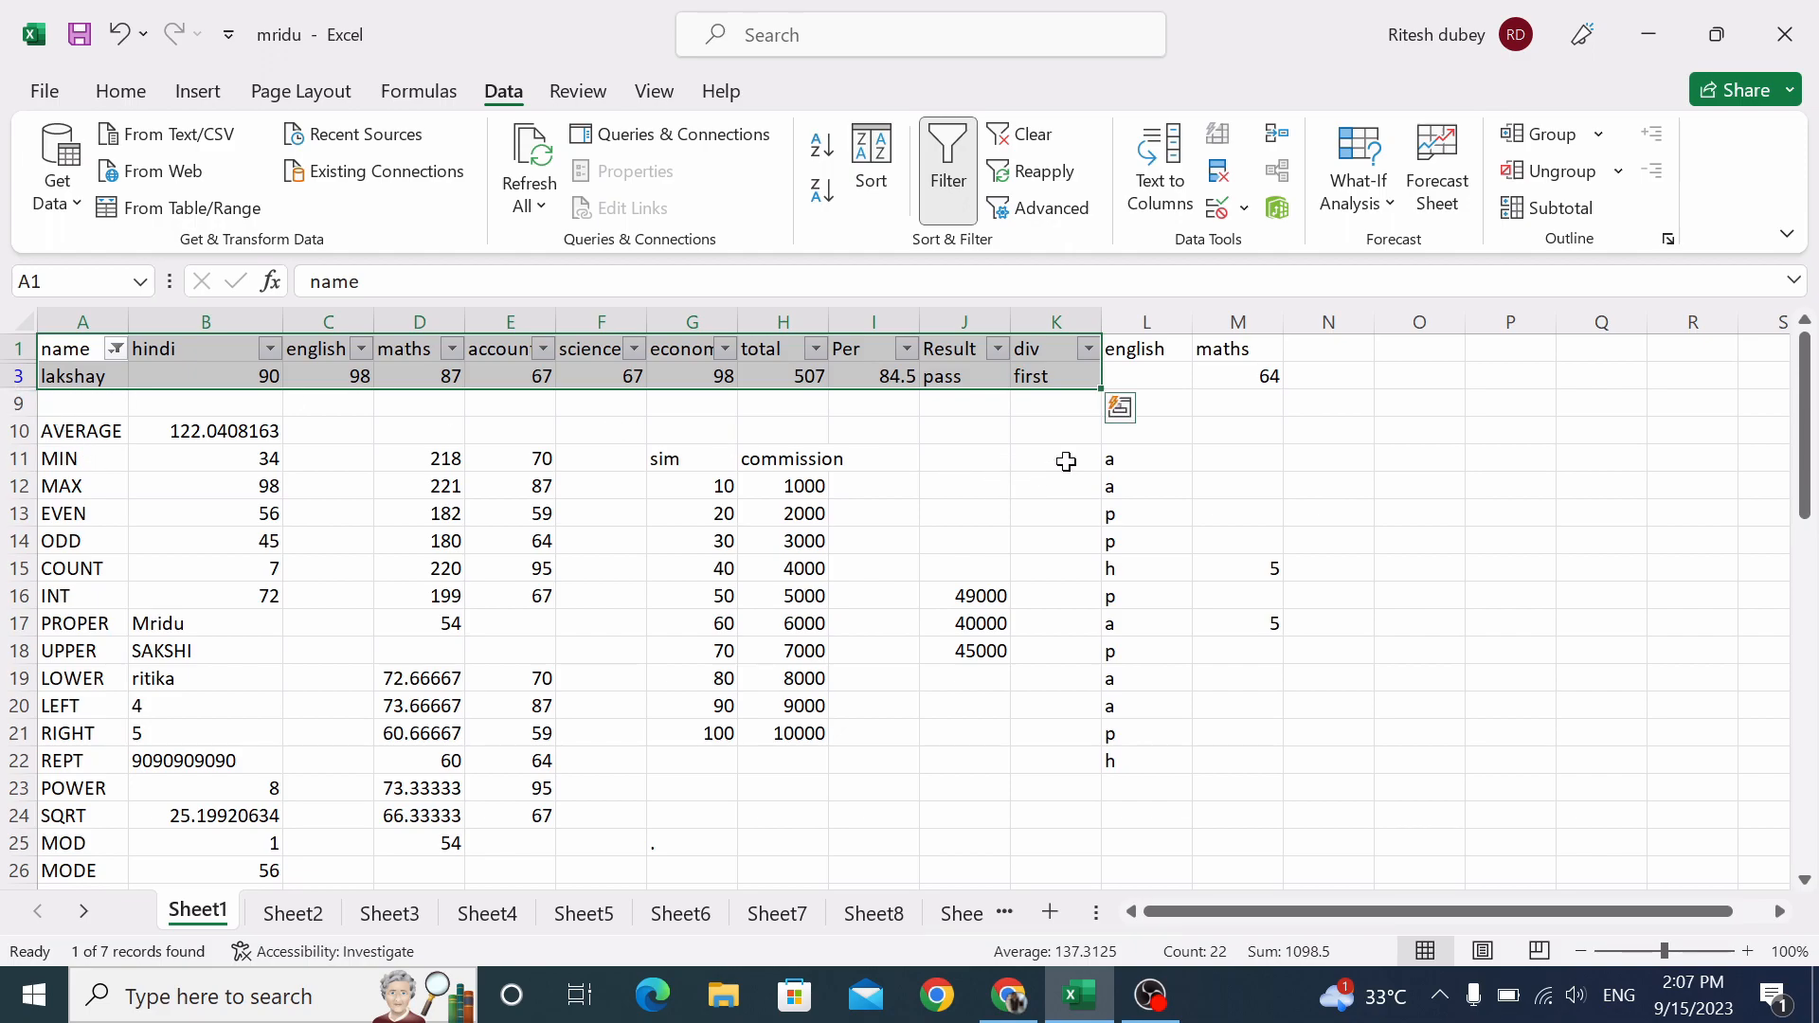
click(1211, 436)
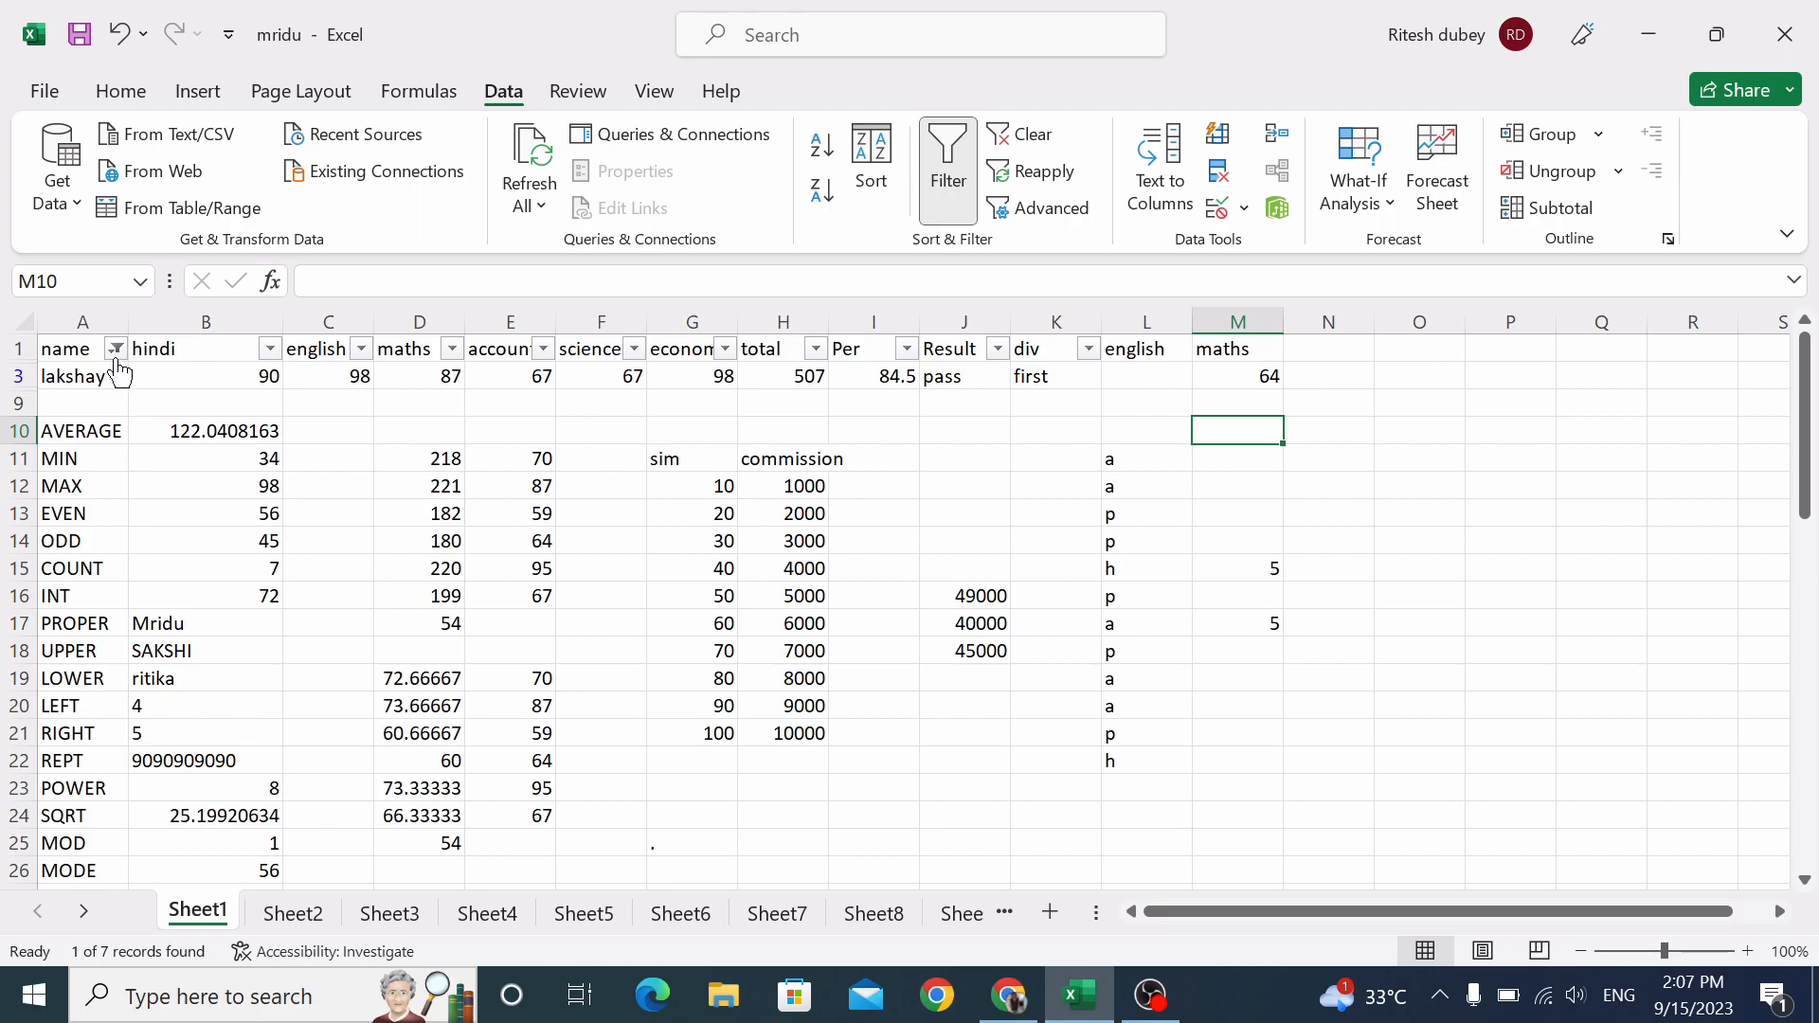
click(116, 350)
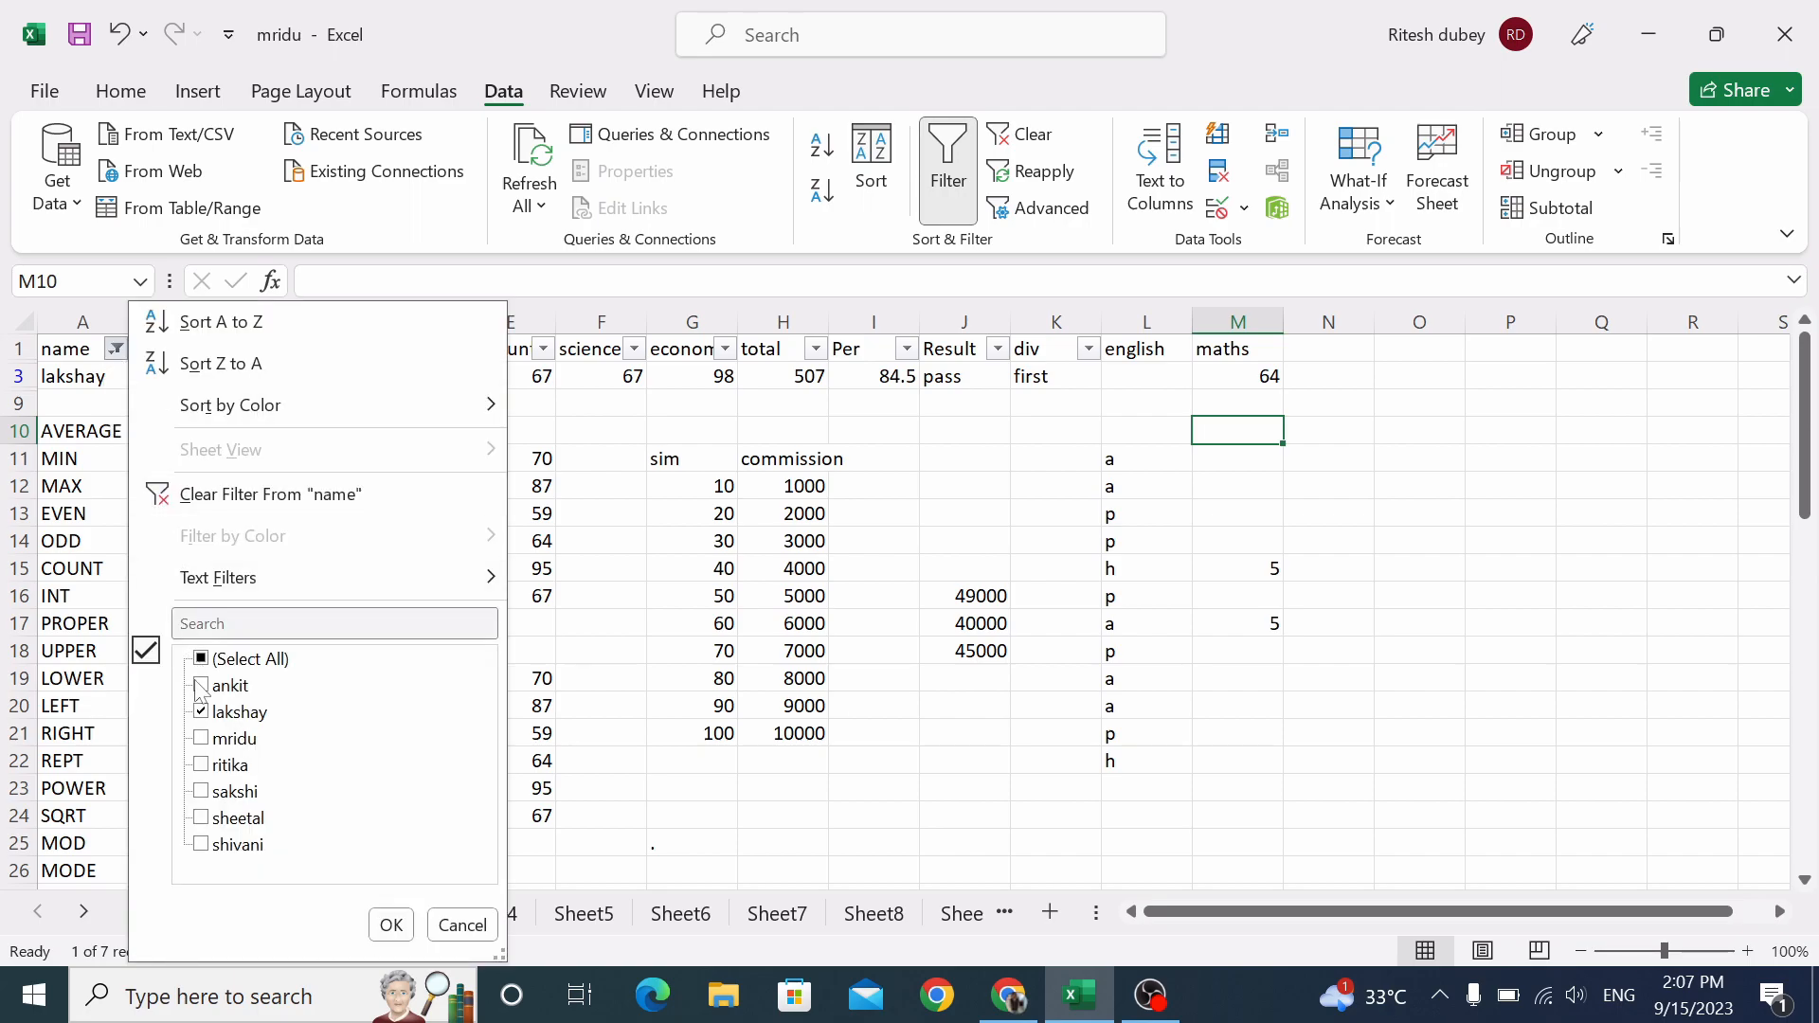
click(221, 666)
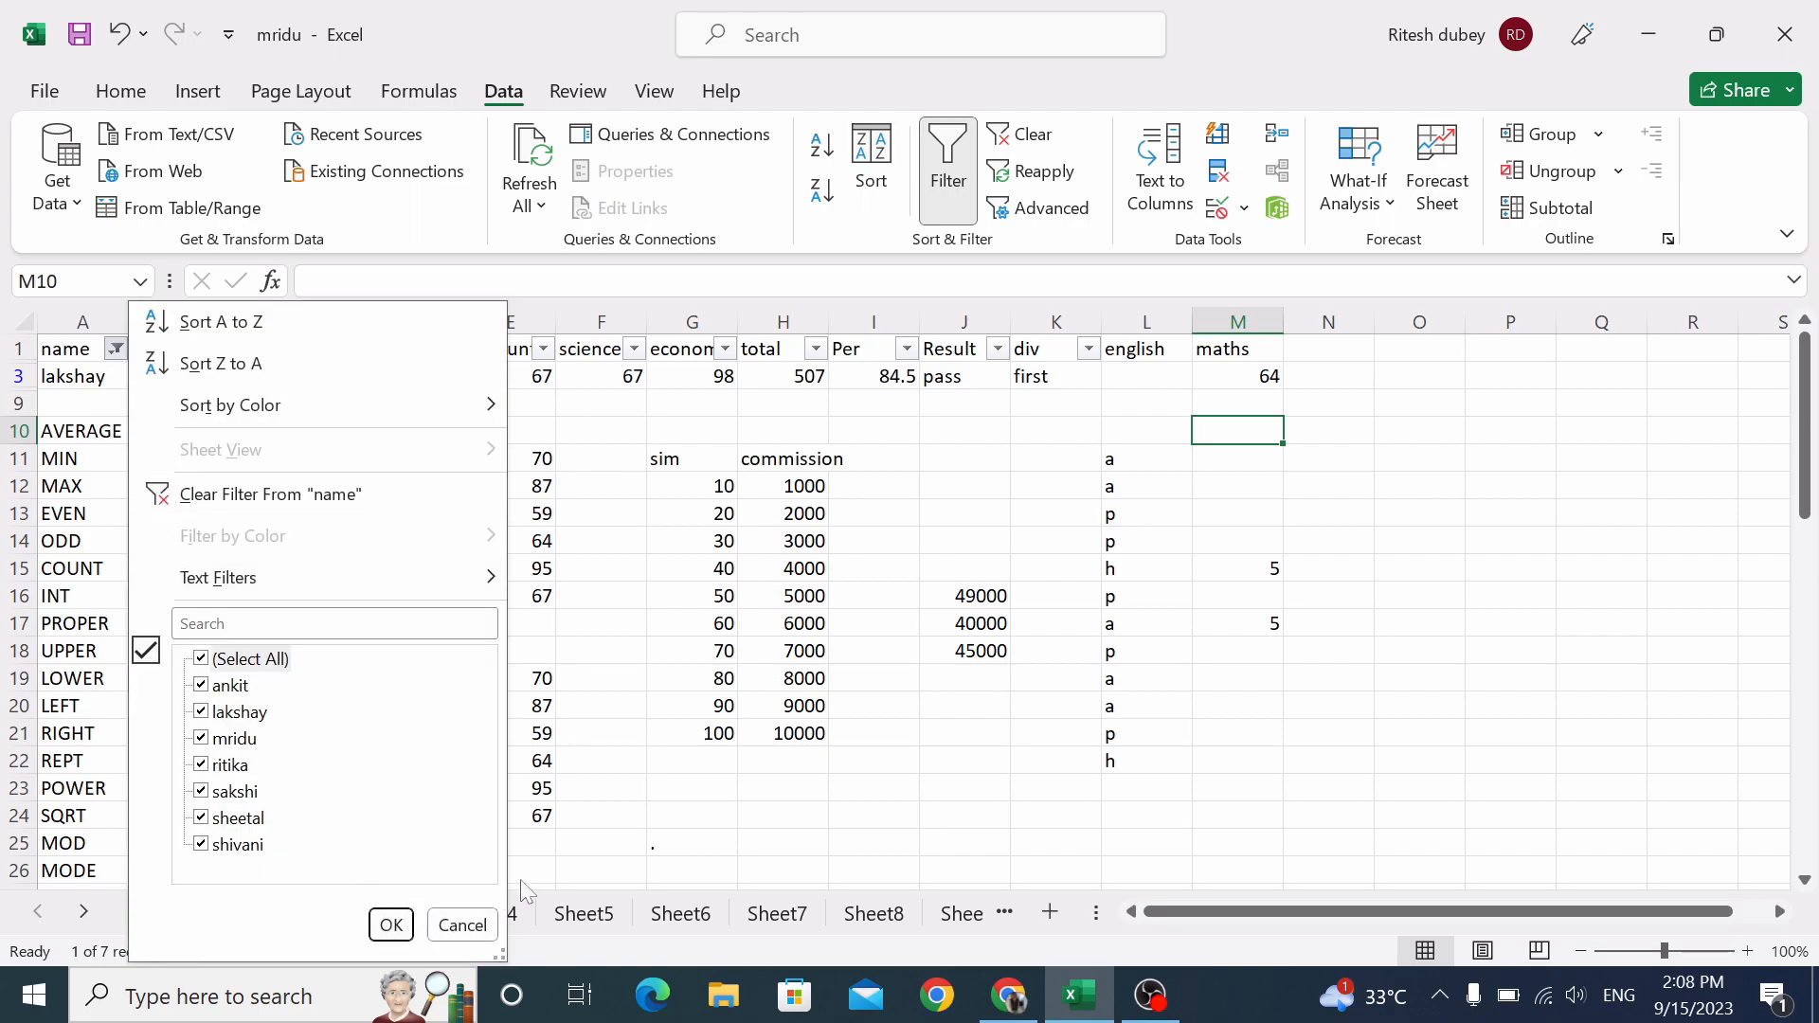
click(461, 926)
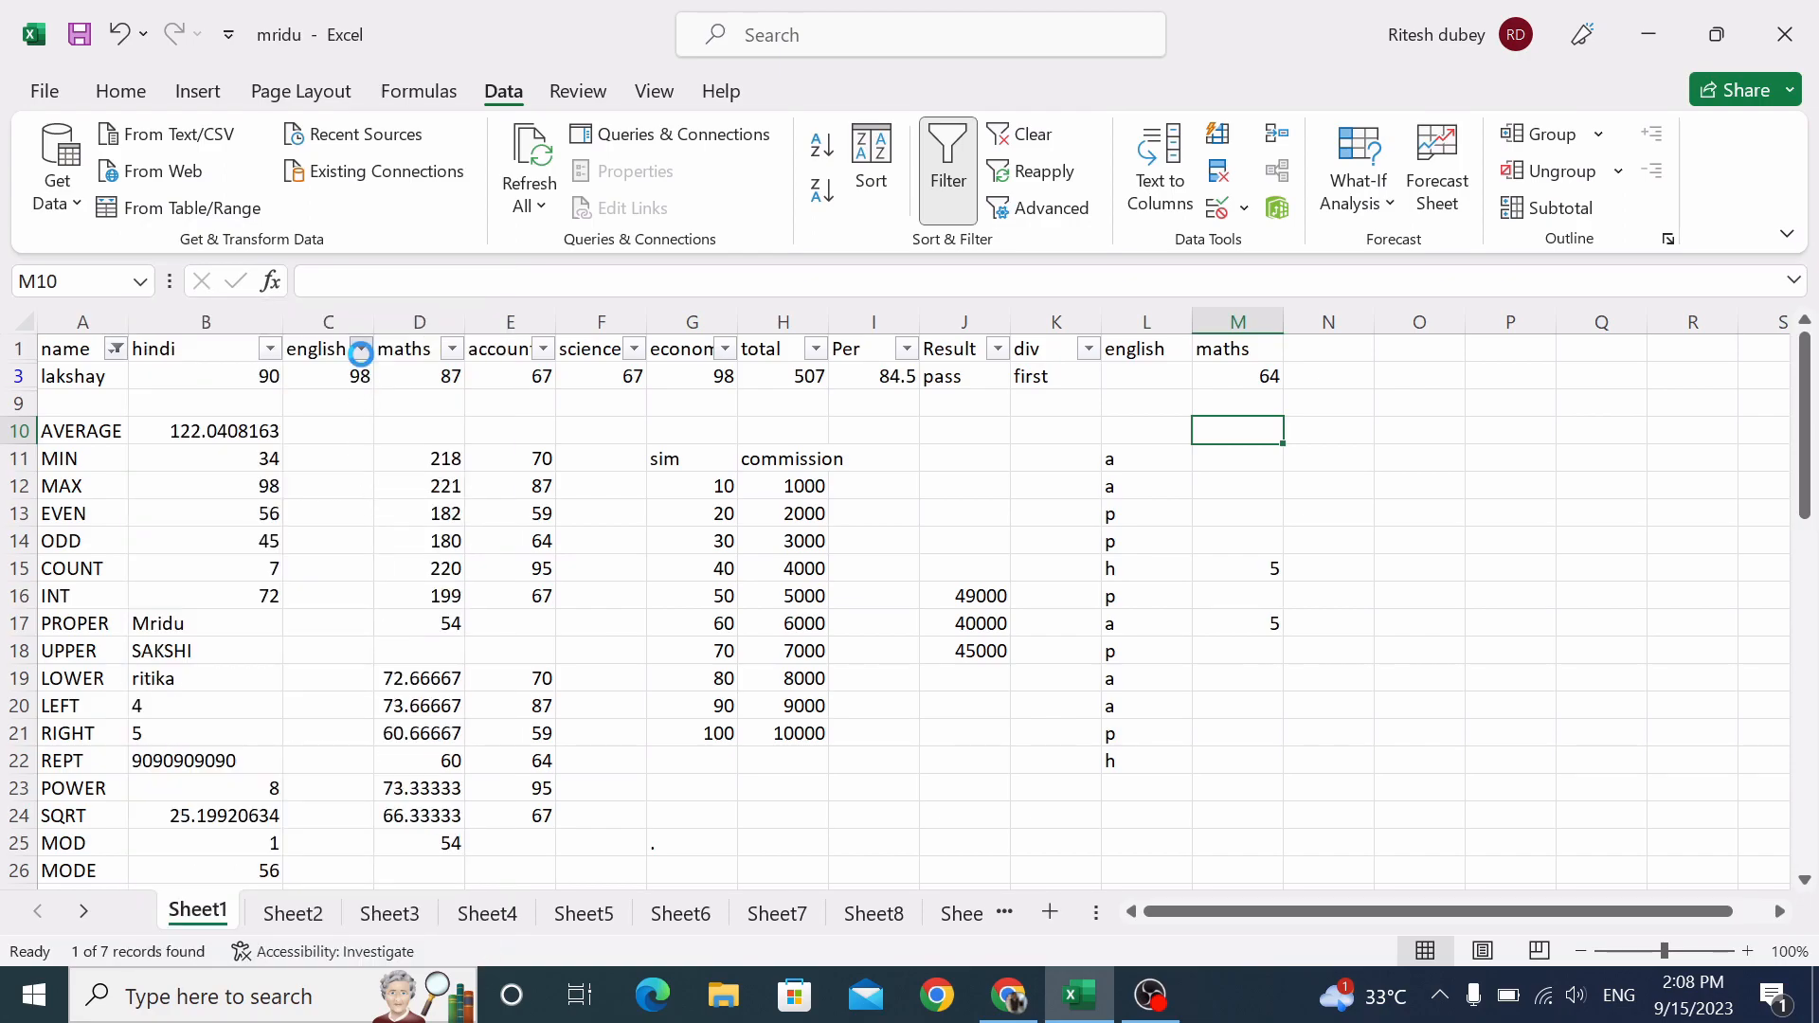
click(361, 349)
click(706, 925)
Reselect all names in the name column's filter to show every student.
click(116, 349)
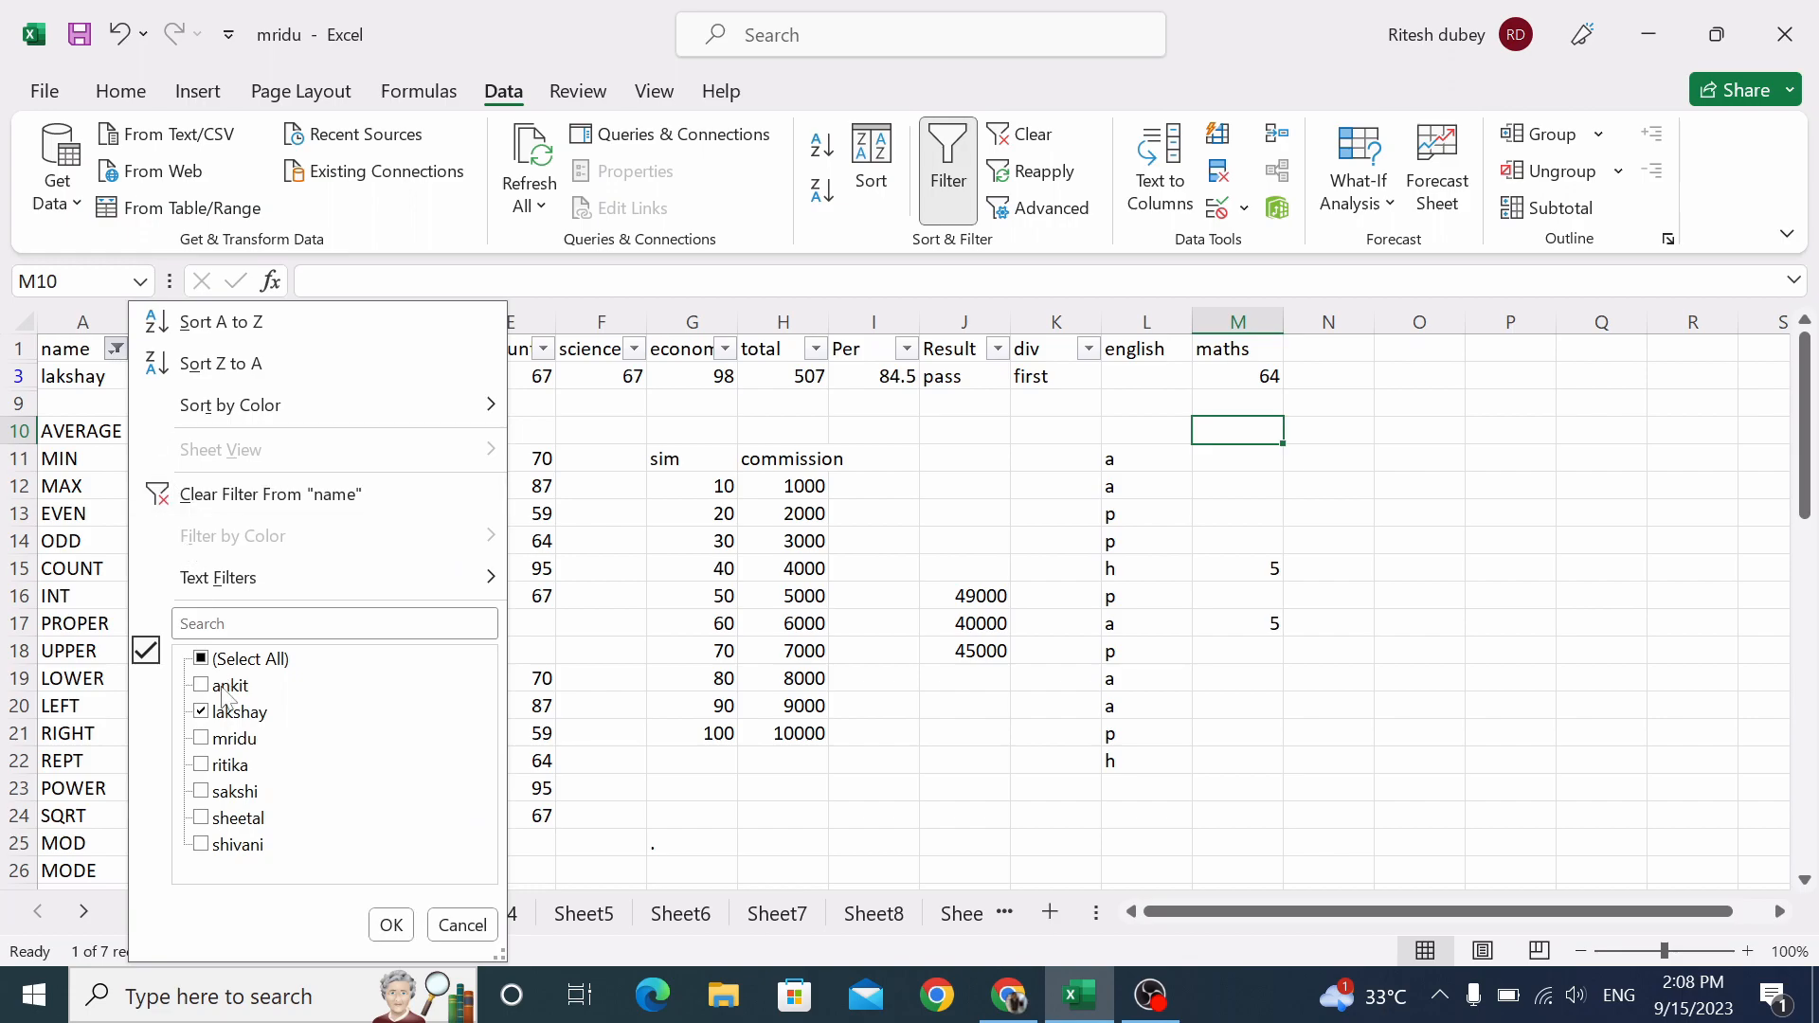
click(237, 659)
click(391, 925)
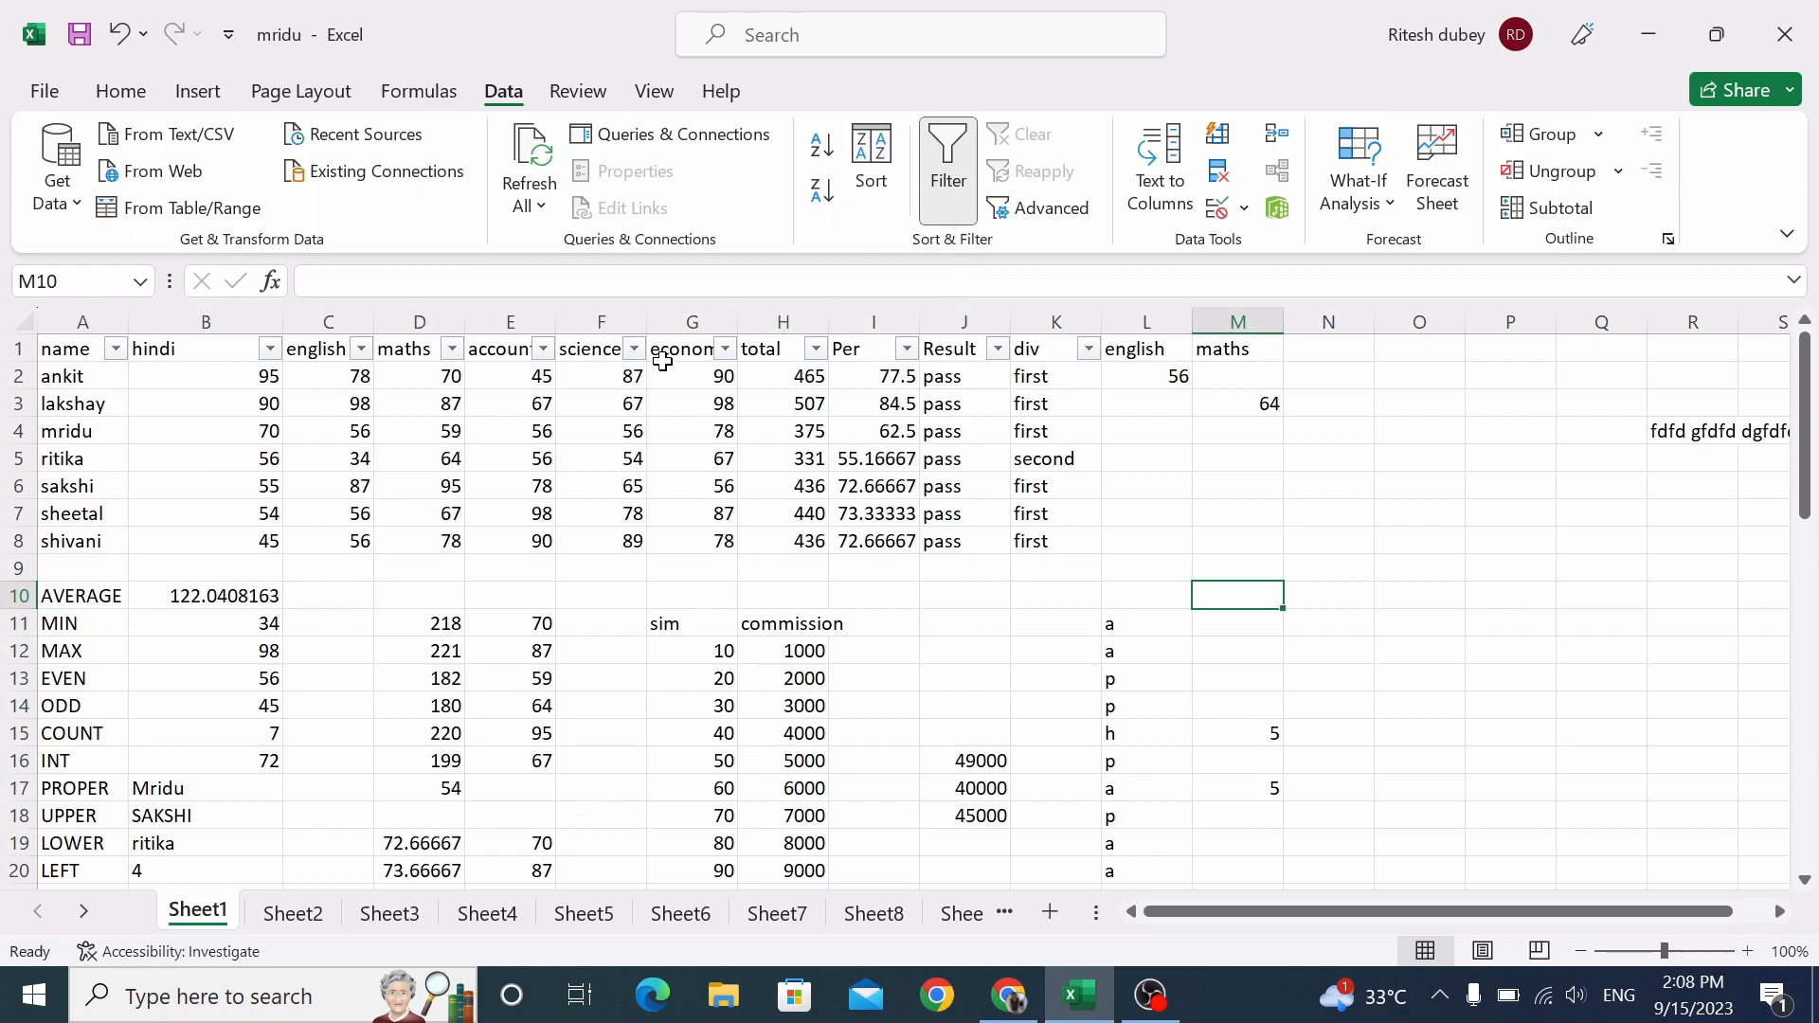
Filter the science column to only the mark 87, and turn off filtering for the table.
click(634, 350)
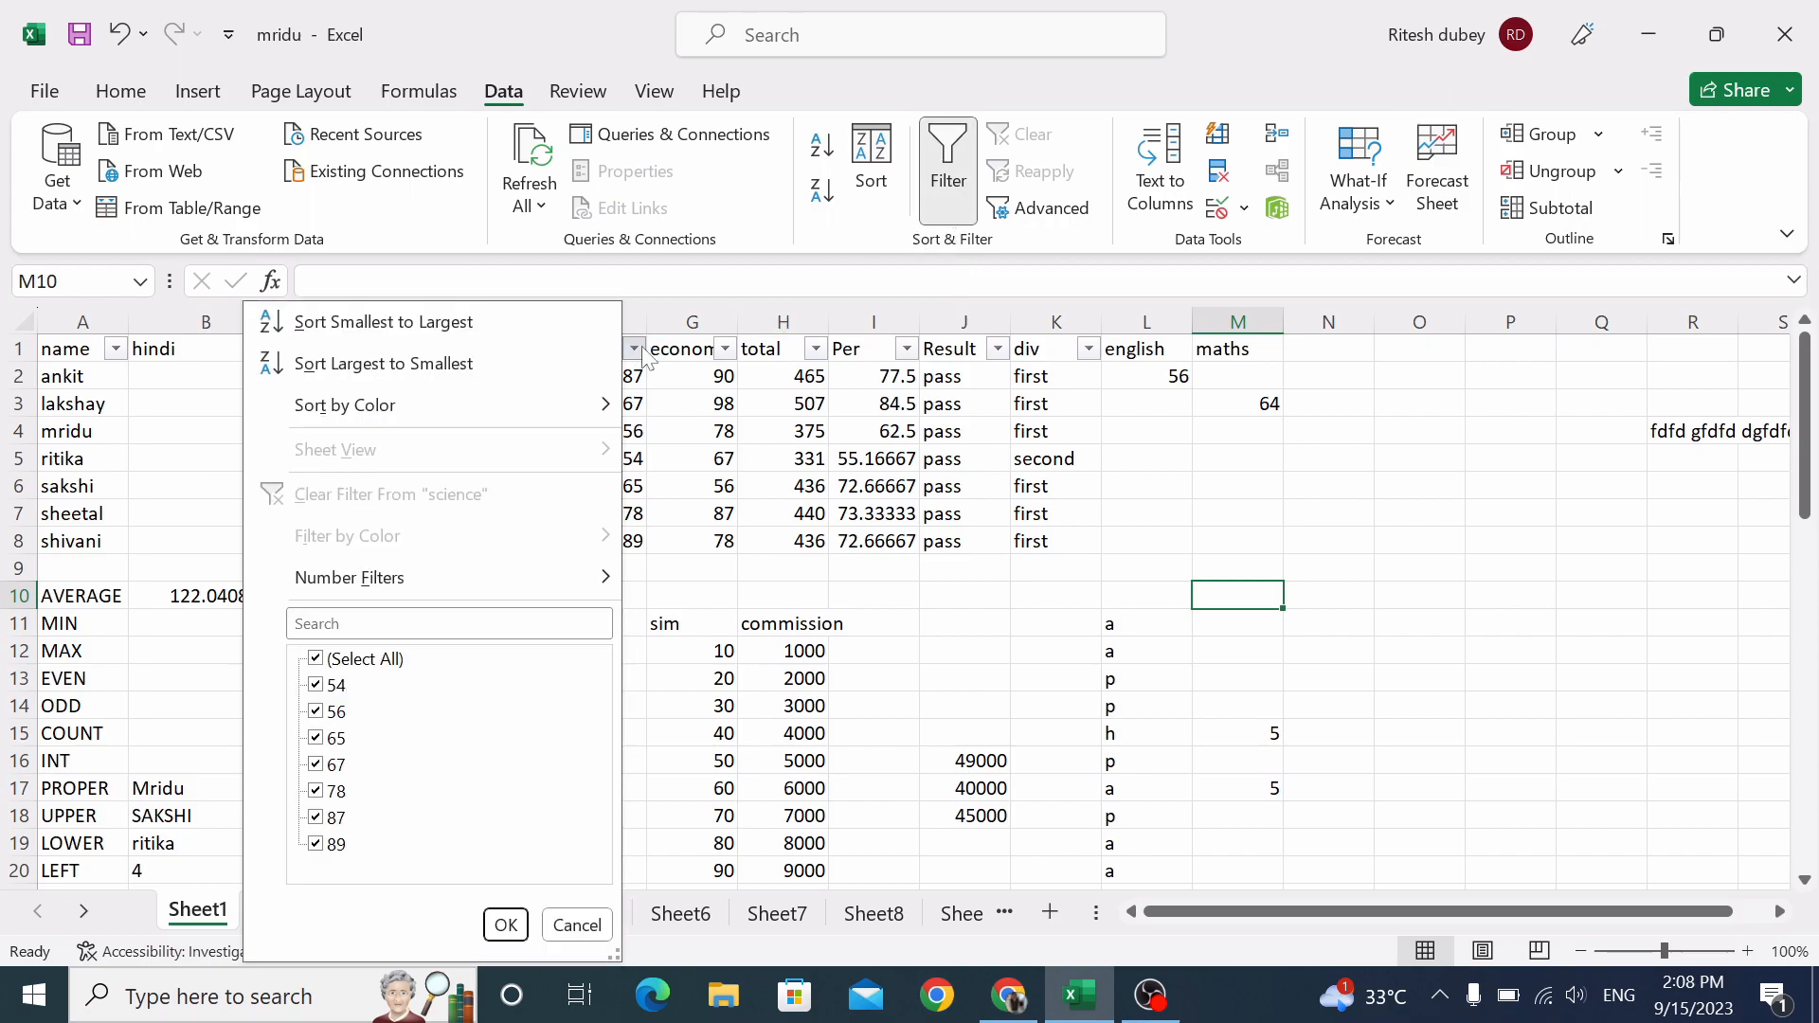
click(373, 663)
click(336, 824)
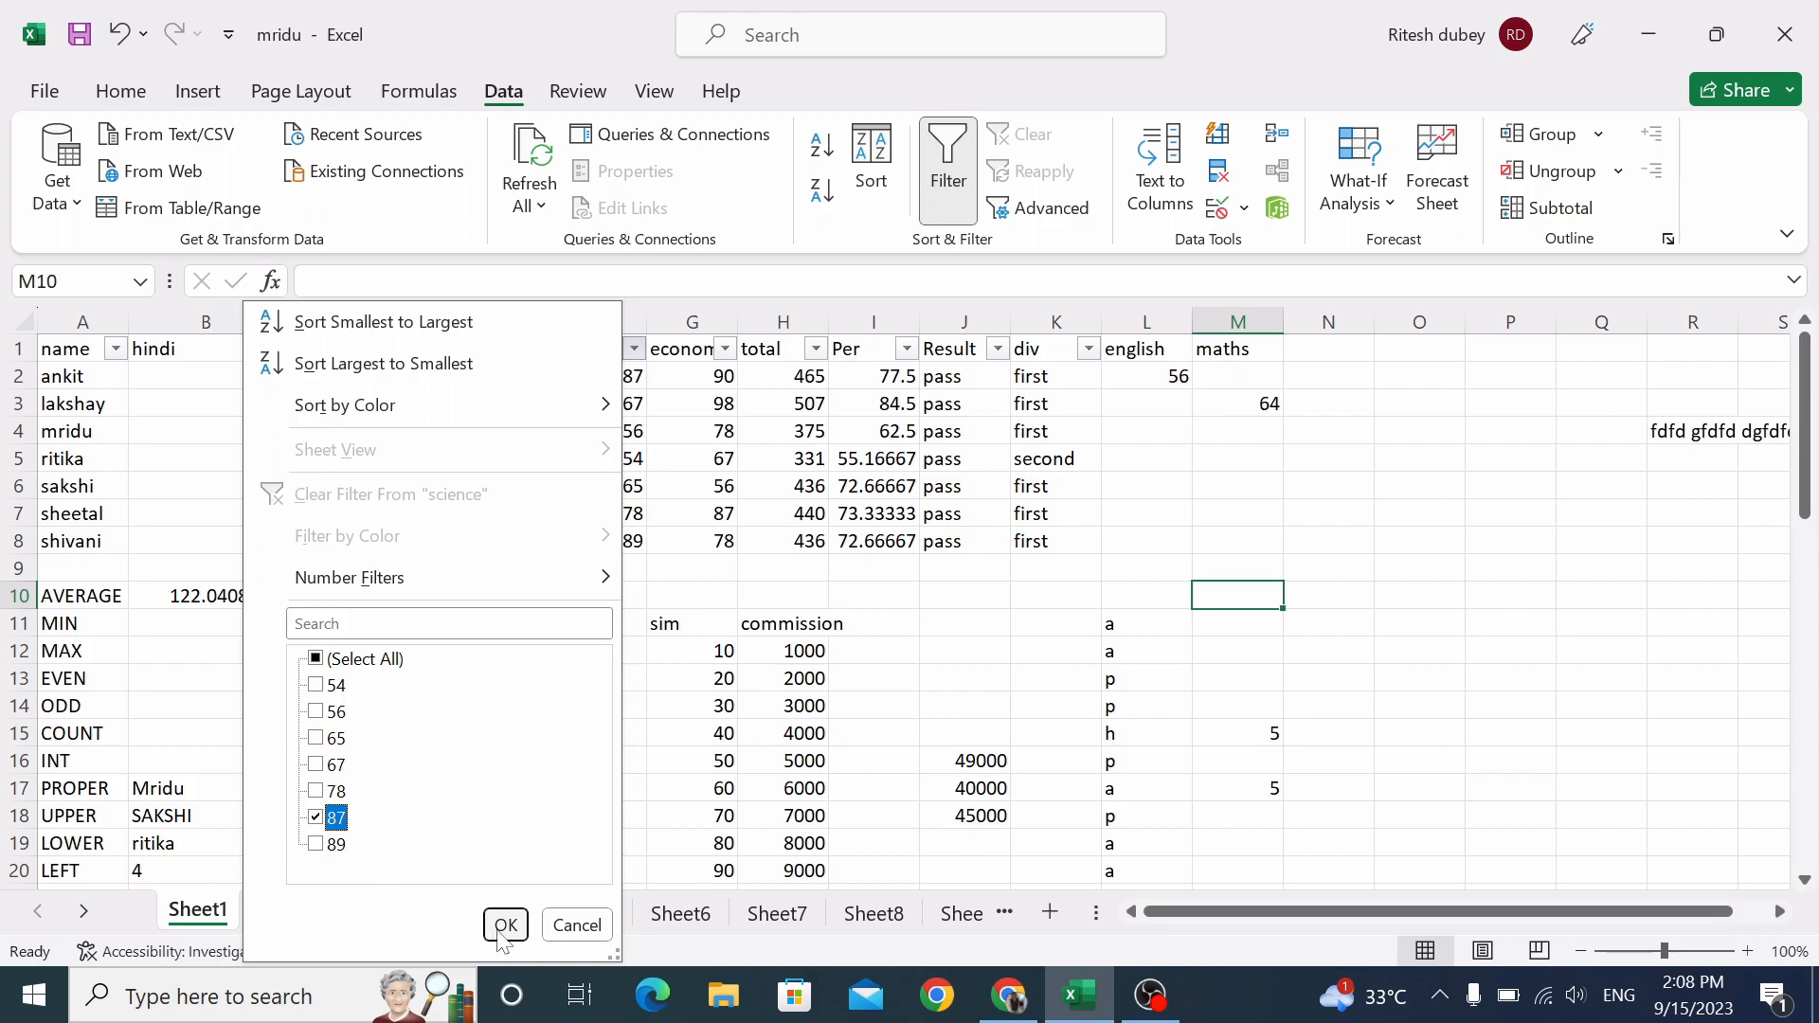
click(504, 925)
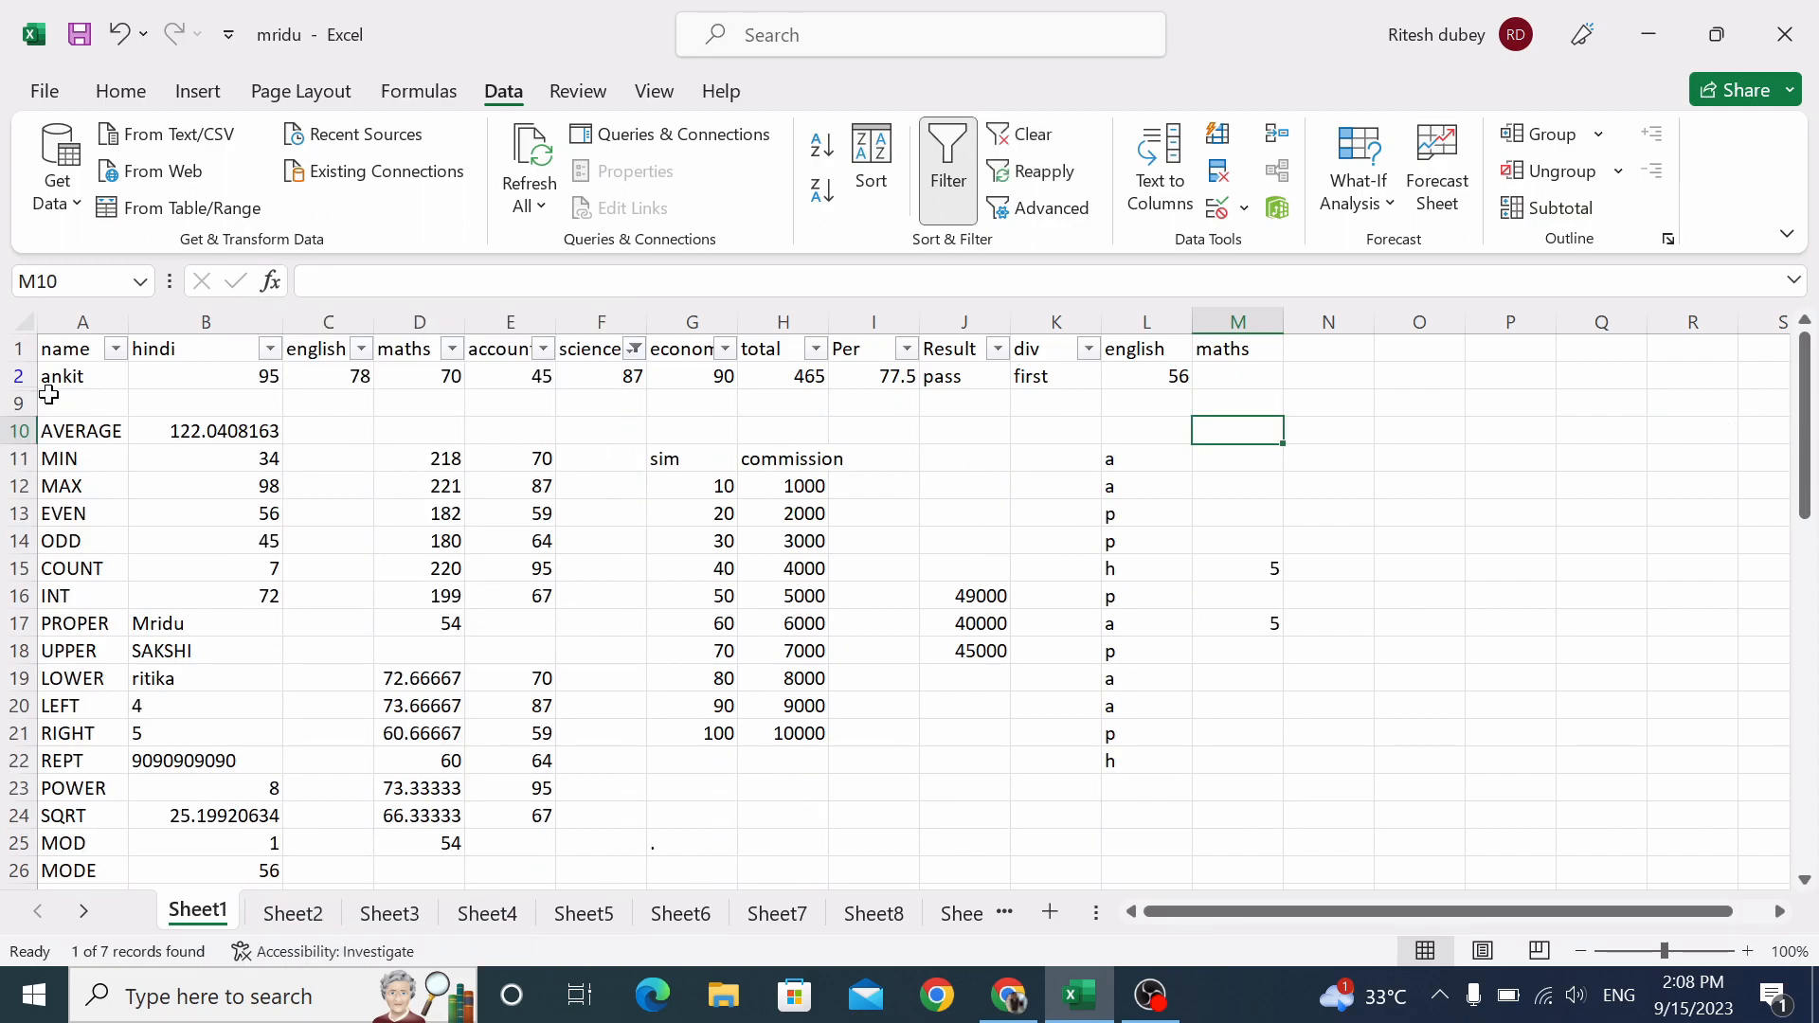
click(948, 180)
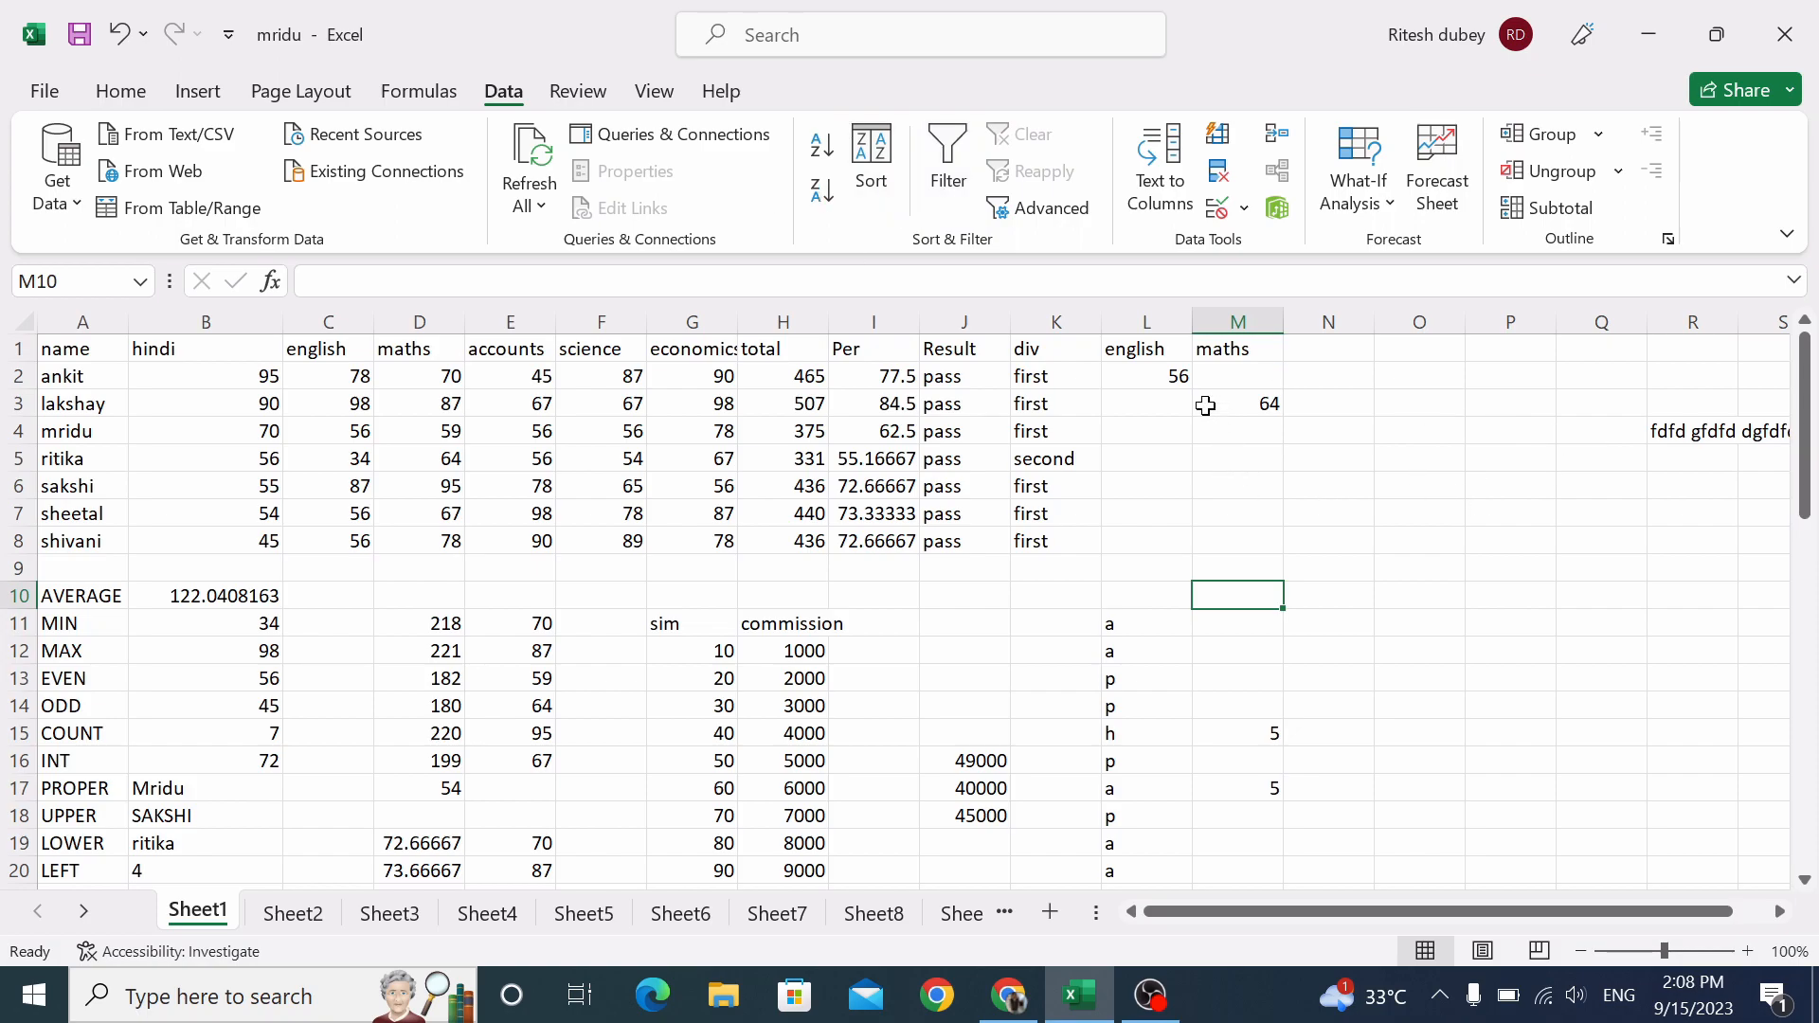
drag(1137, 349, 1266, 408)
click(1158, 427)
drag(1151, 351, 1160, 373)
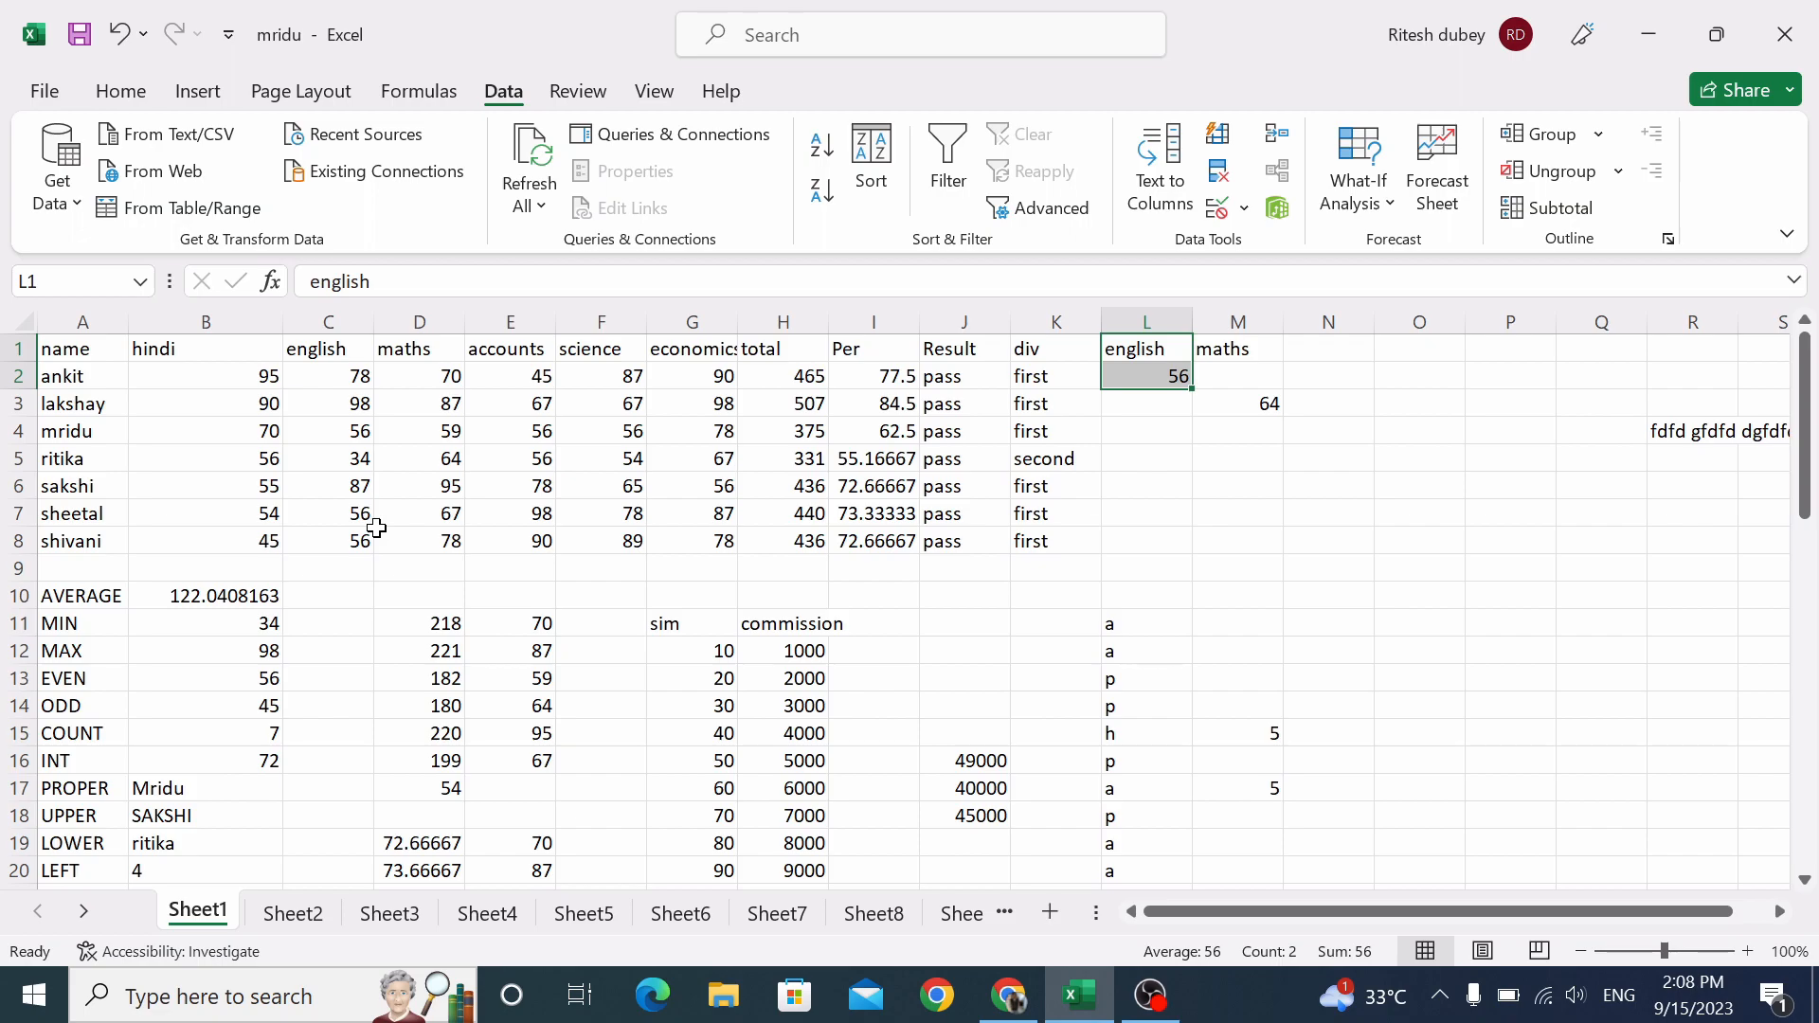
click(1334, 592)
Set up an Advanced Filter with list range A1:K8 and criteria range L1:L2.
click(1042, 207)
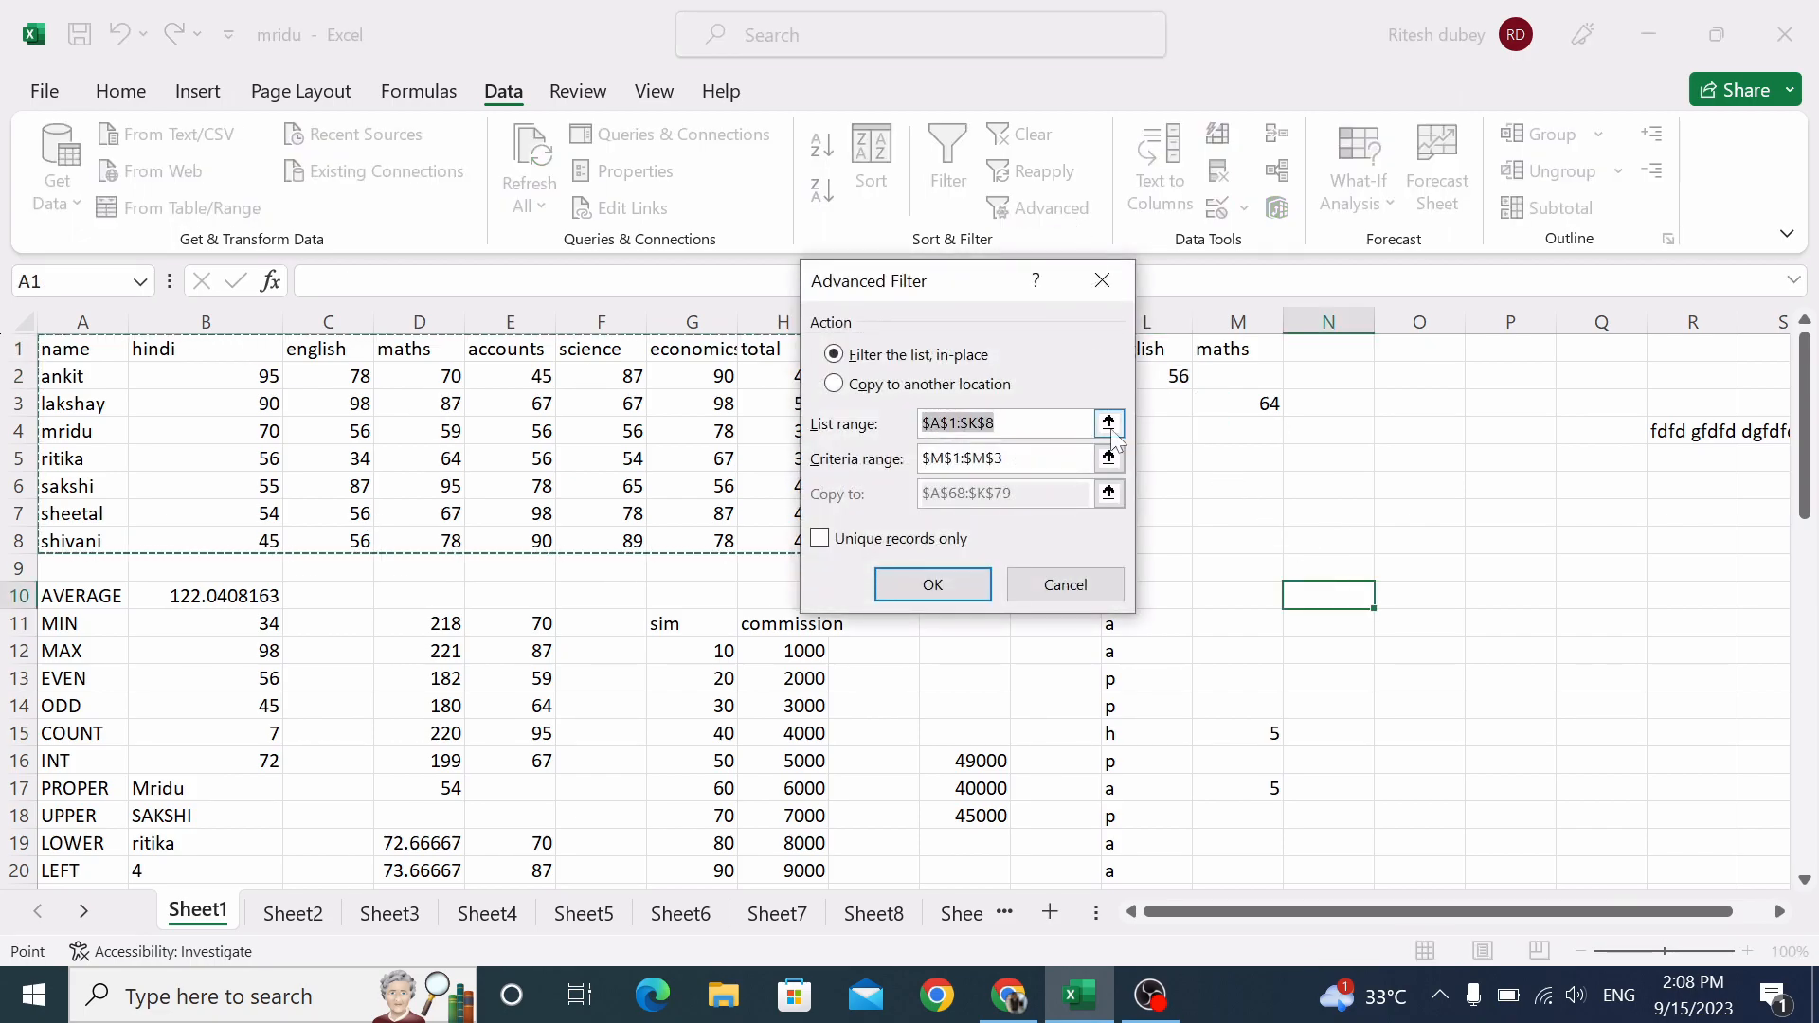
click(1109, 426)
drag(102, 348, 1048, 538)
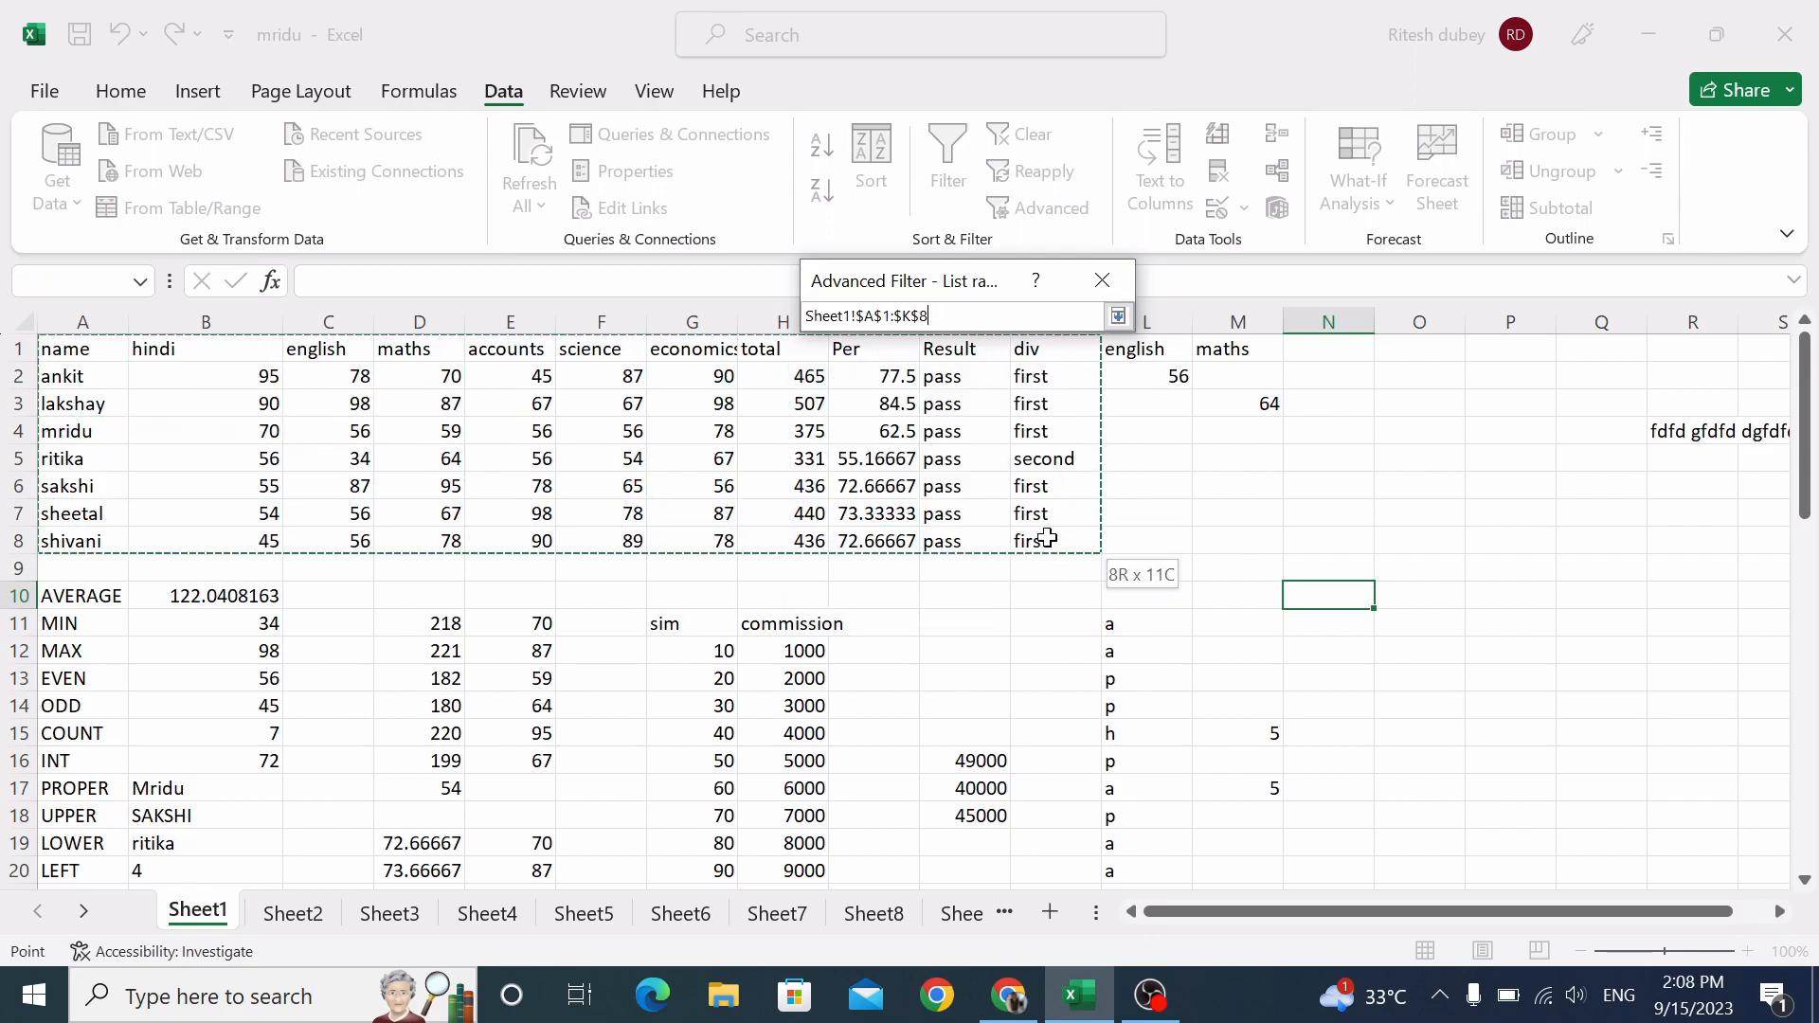
click(1119, 316)
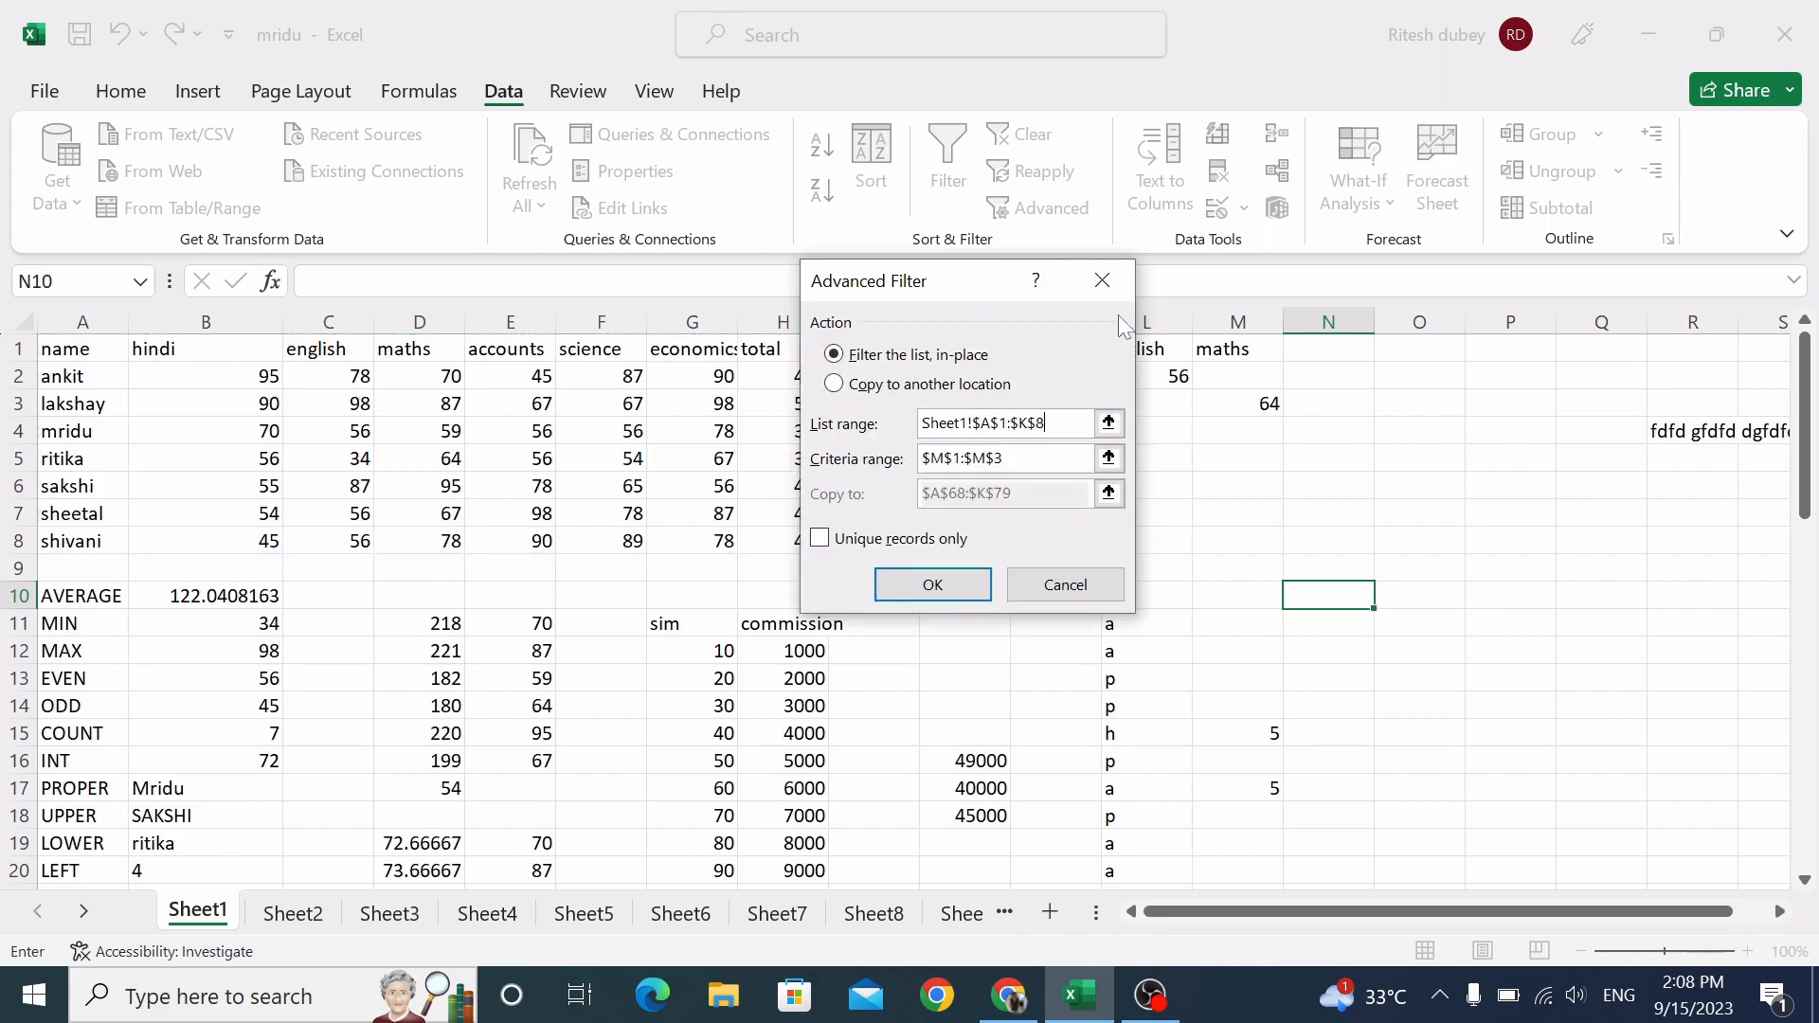
click(1109, 458)
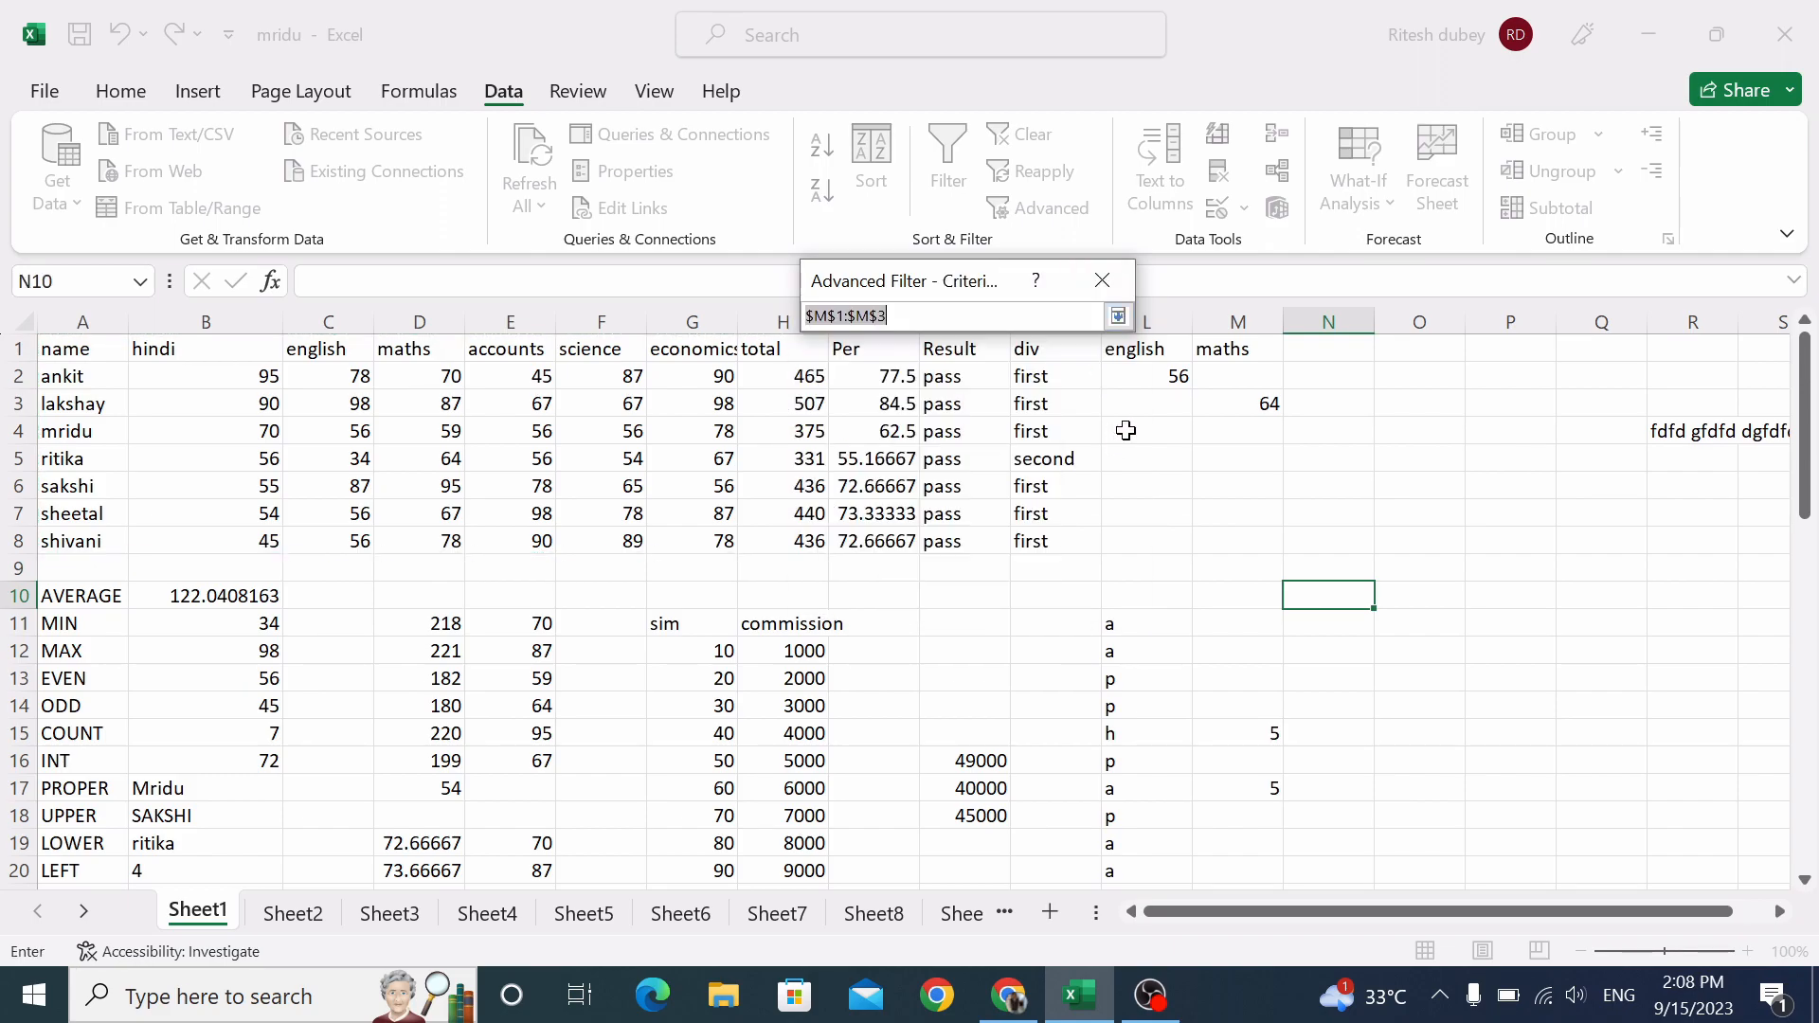
drag(1154, 358, 1162, 379)
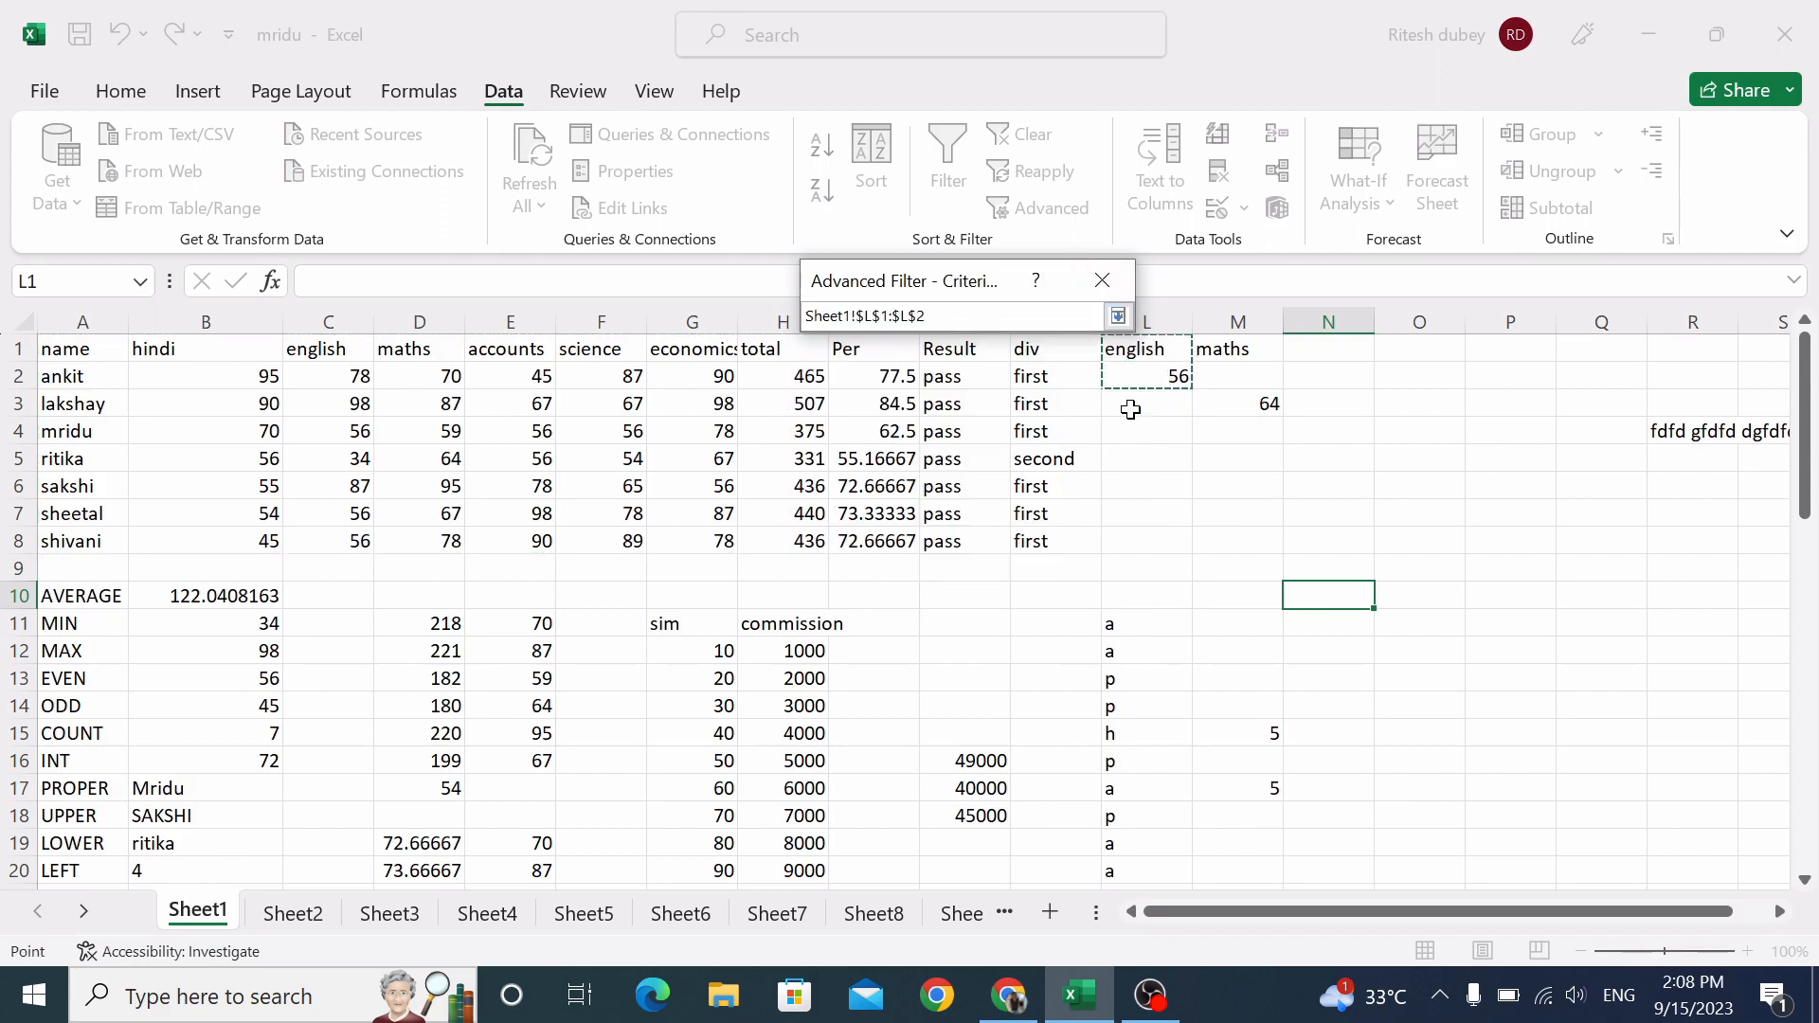
click(1118, 316)
Copy the Advanced Filter results to another location, A64:K70, and select the extracted names in A65:A67.
click(886, 383)
drag(955, 285, 1444, 120)
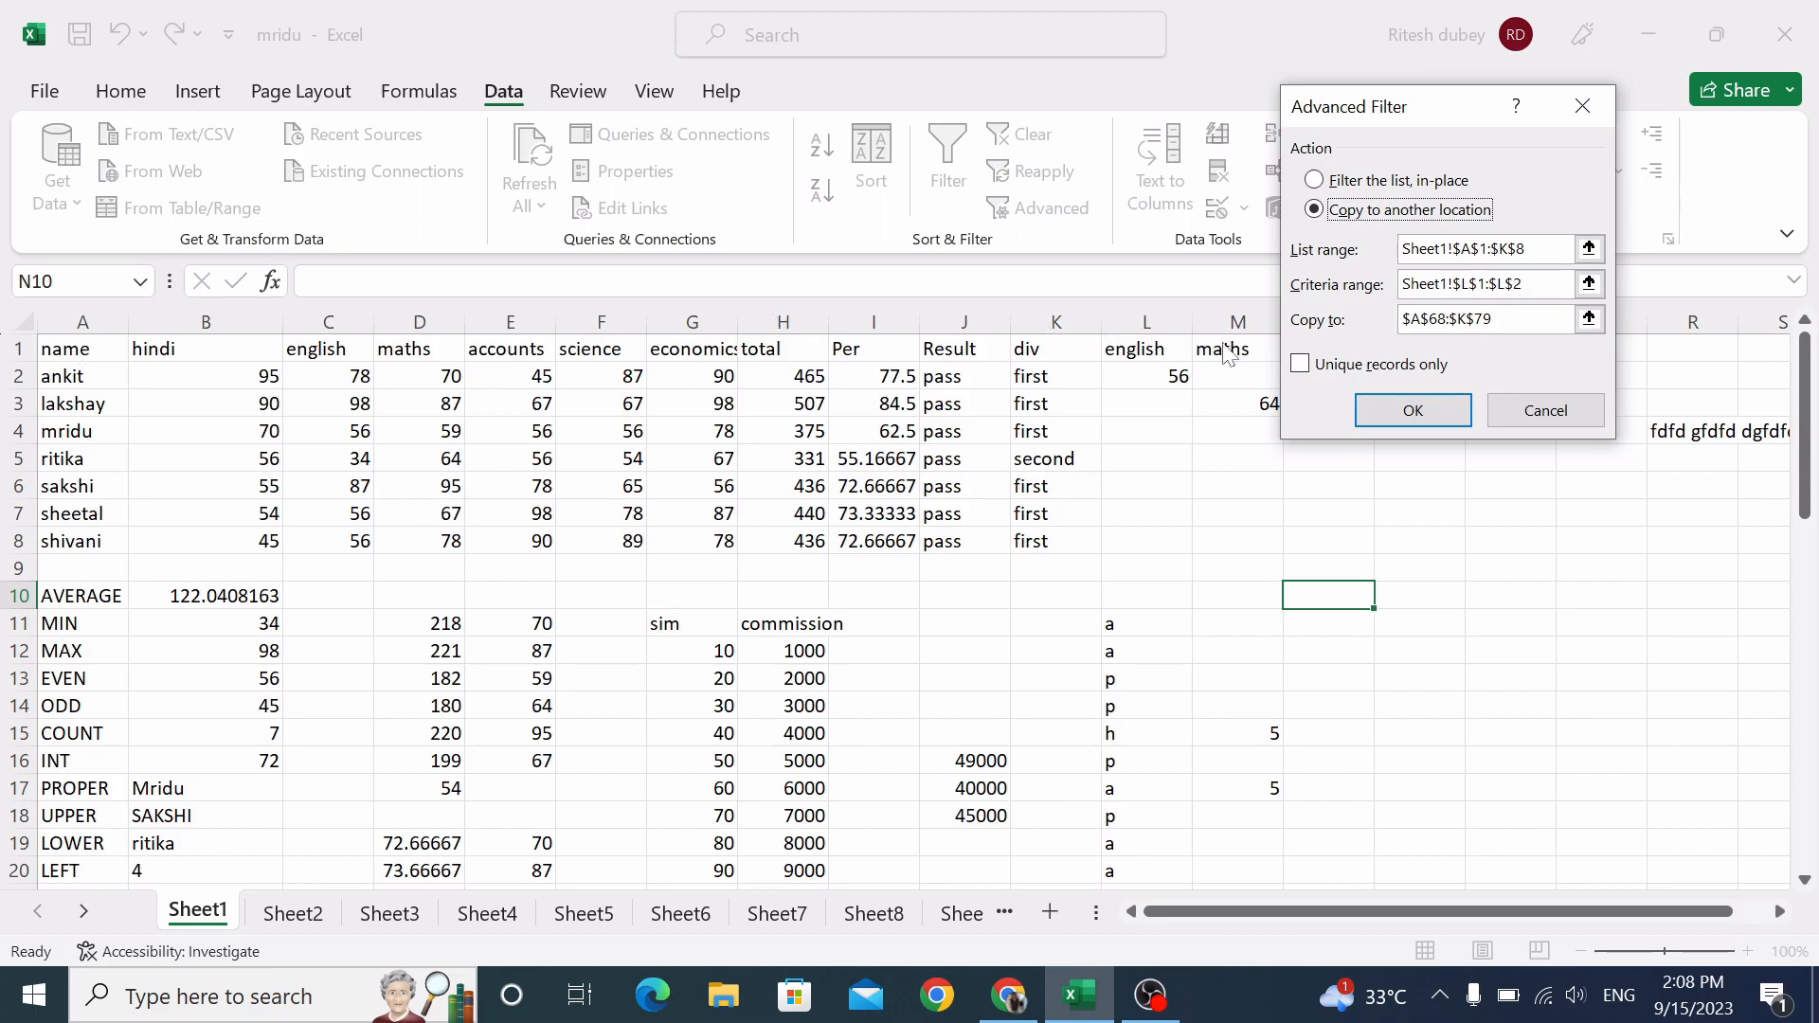
click(1590, 319)
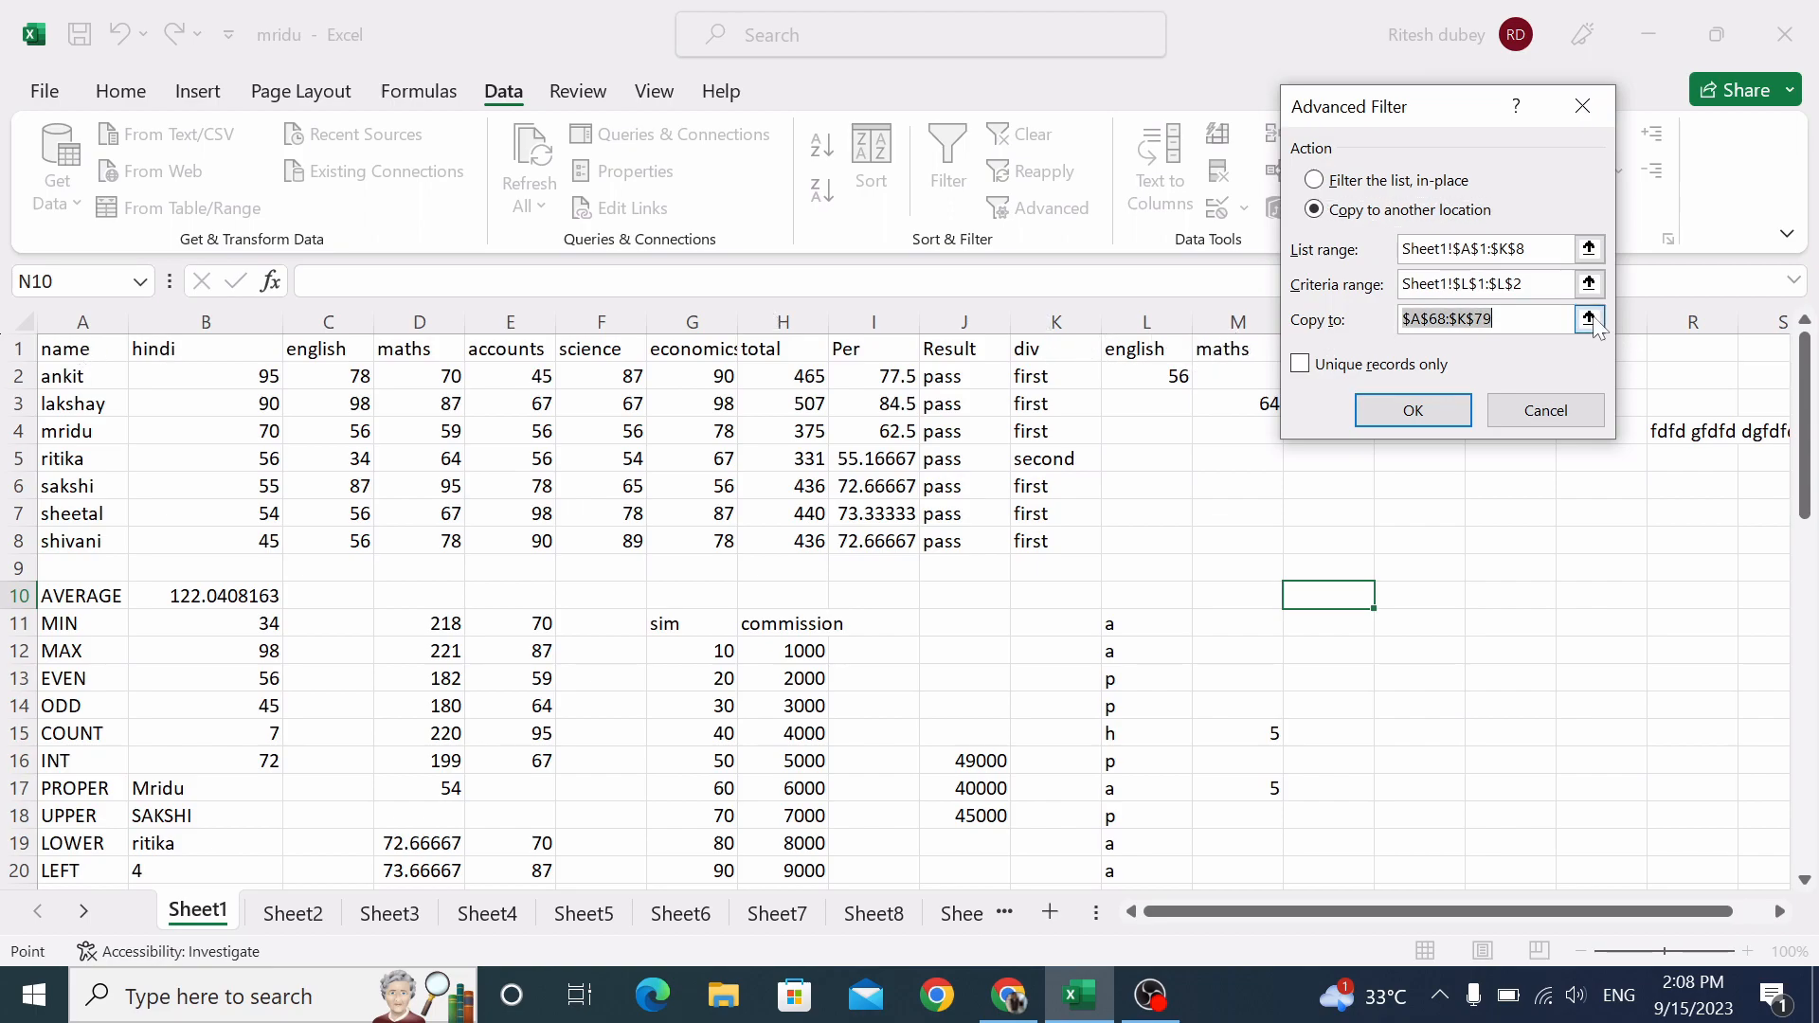
drag(79, 461, 1064, 635)
click(1599, 141)
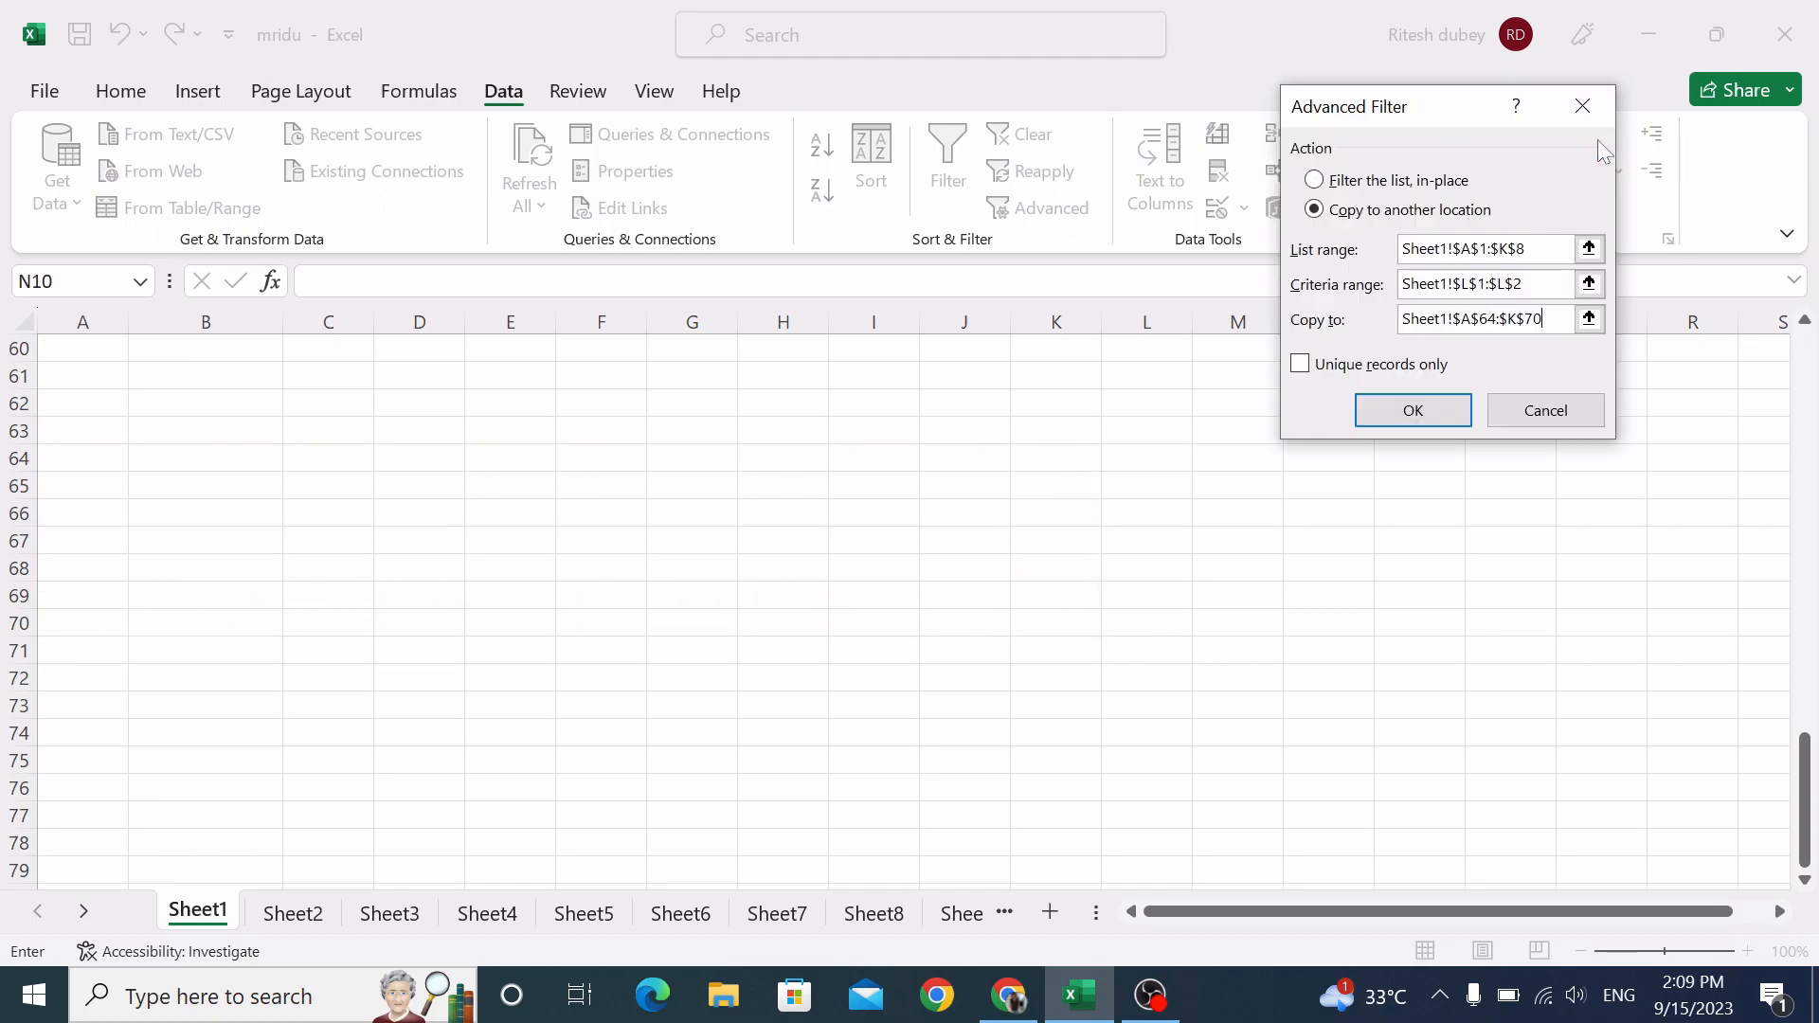
click(1441, 423)
scroll(780, 587, down, 3)
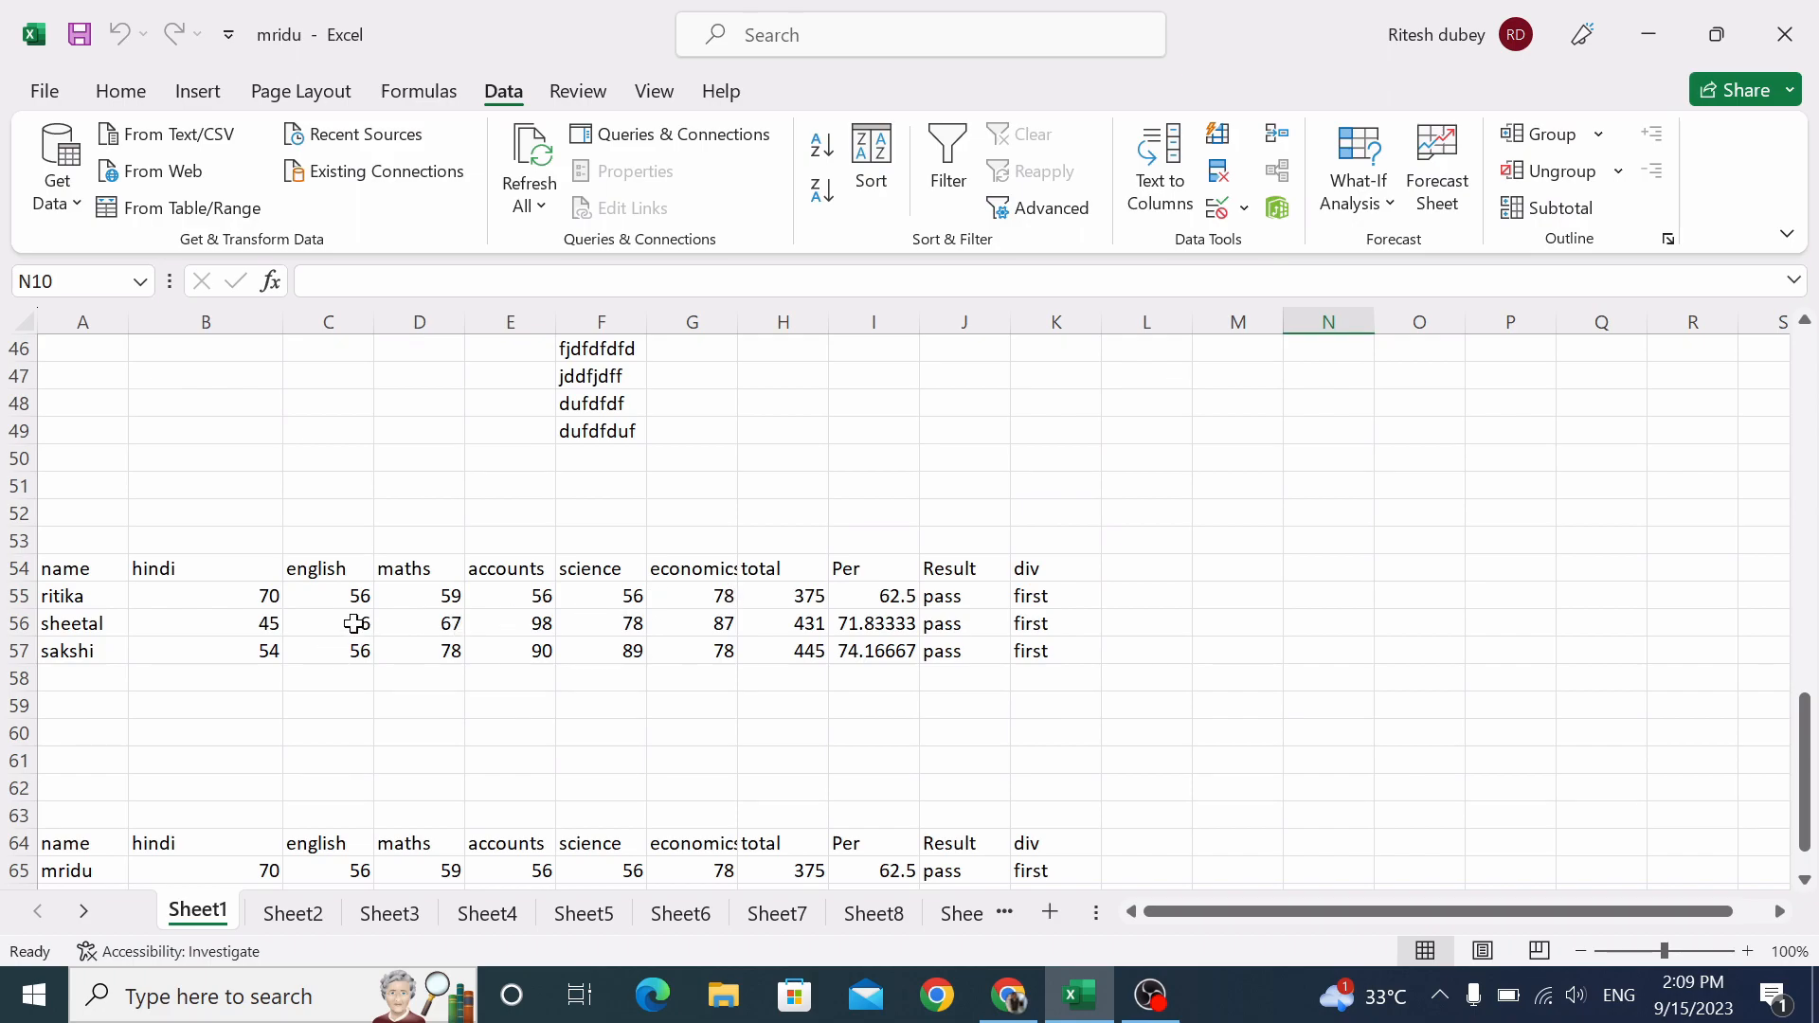
scroll(354, 623, down, 2)
drag(85, 709, 99, 755)
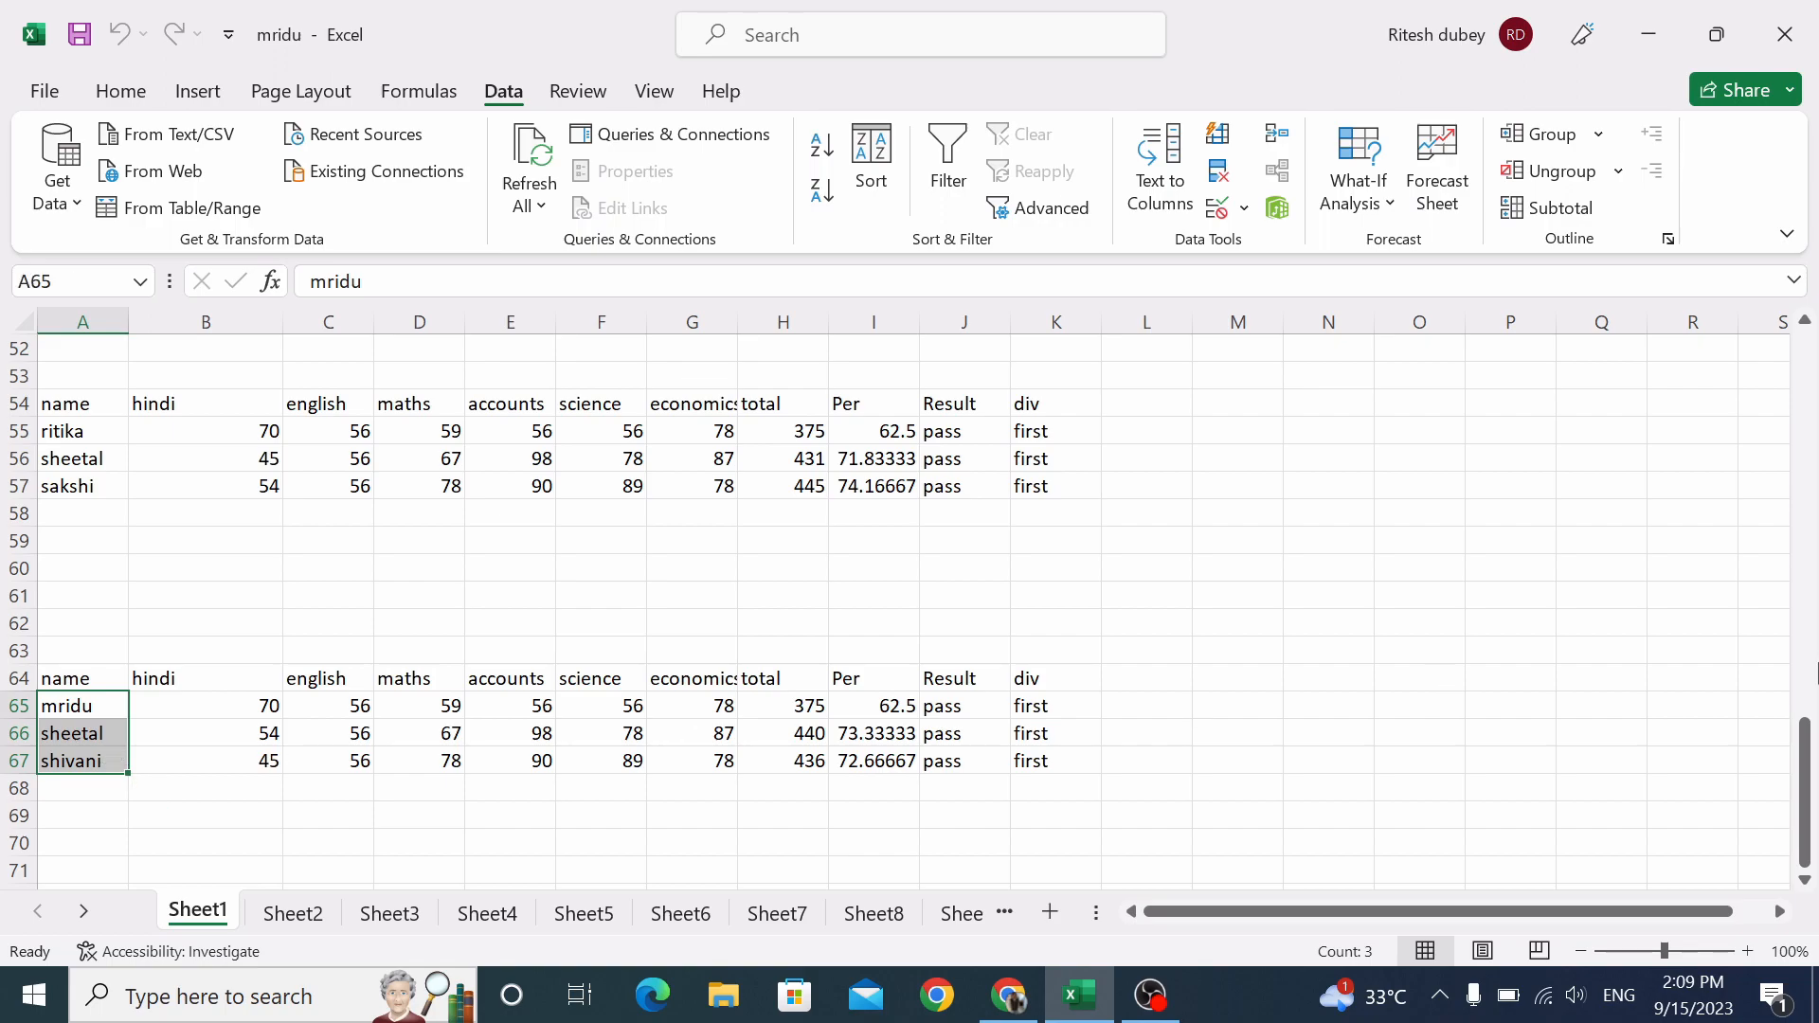
Add filters to the marks table A1:K8, filter the english column to only 56, and turn filtering off.
drag(1810, 755, 1808, 366)
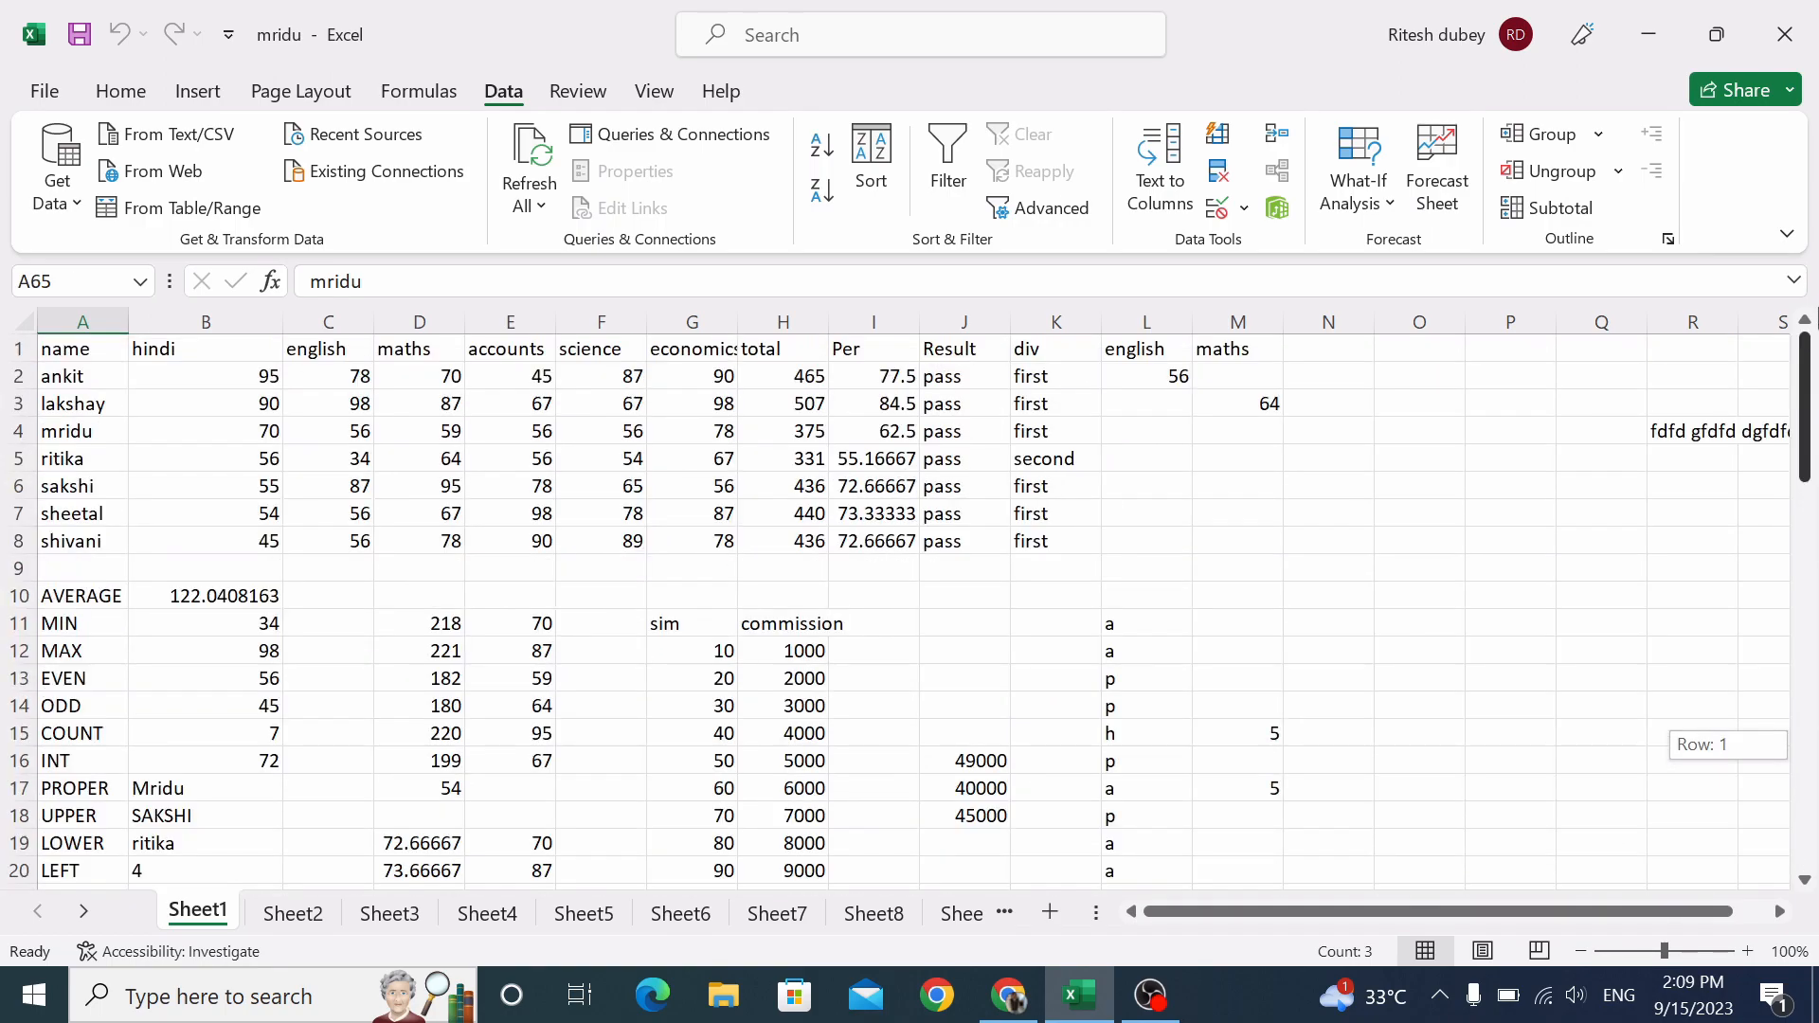
drag(78, 352, 1033, 535)
click(947, 171)
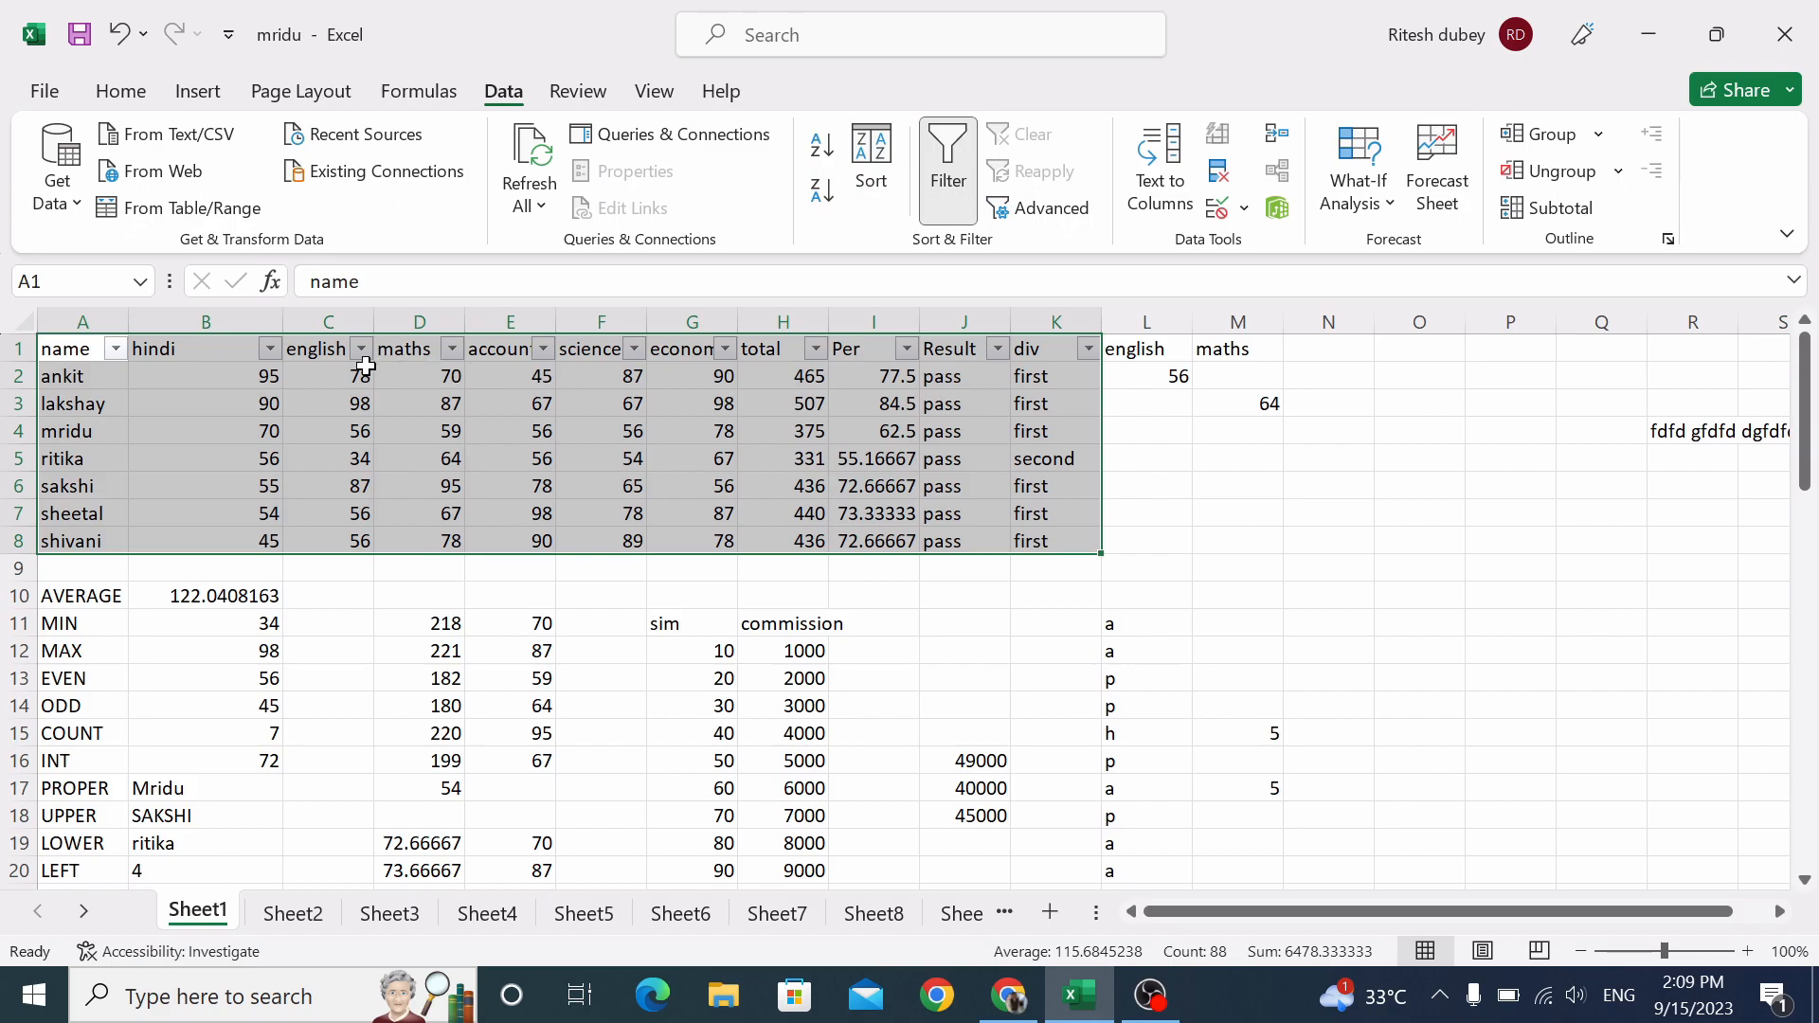
click(361, 349)
click(509, 659)
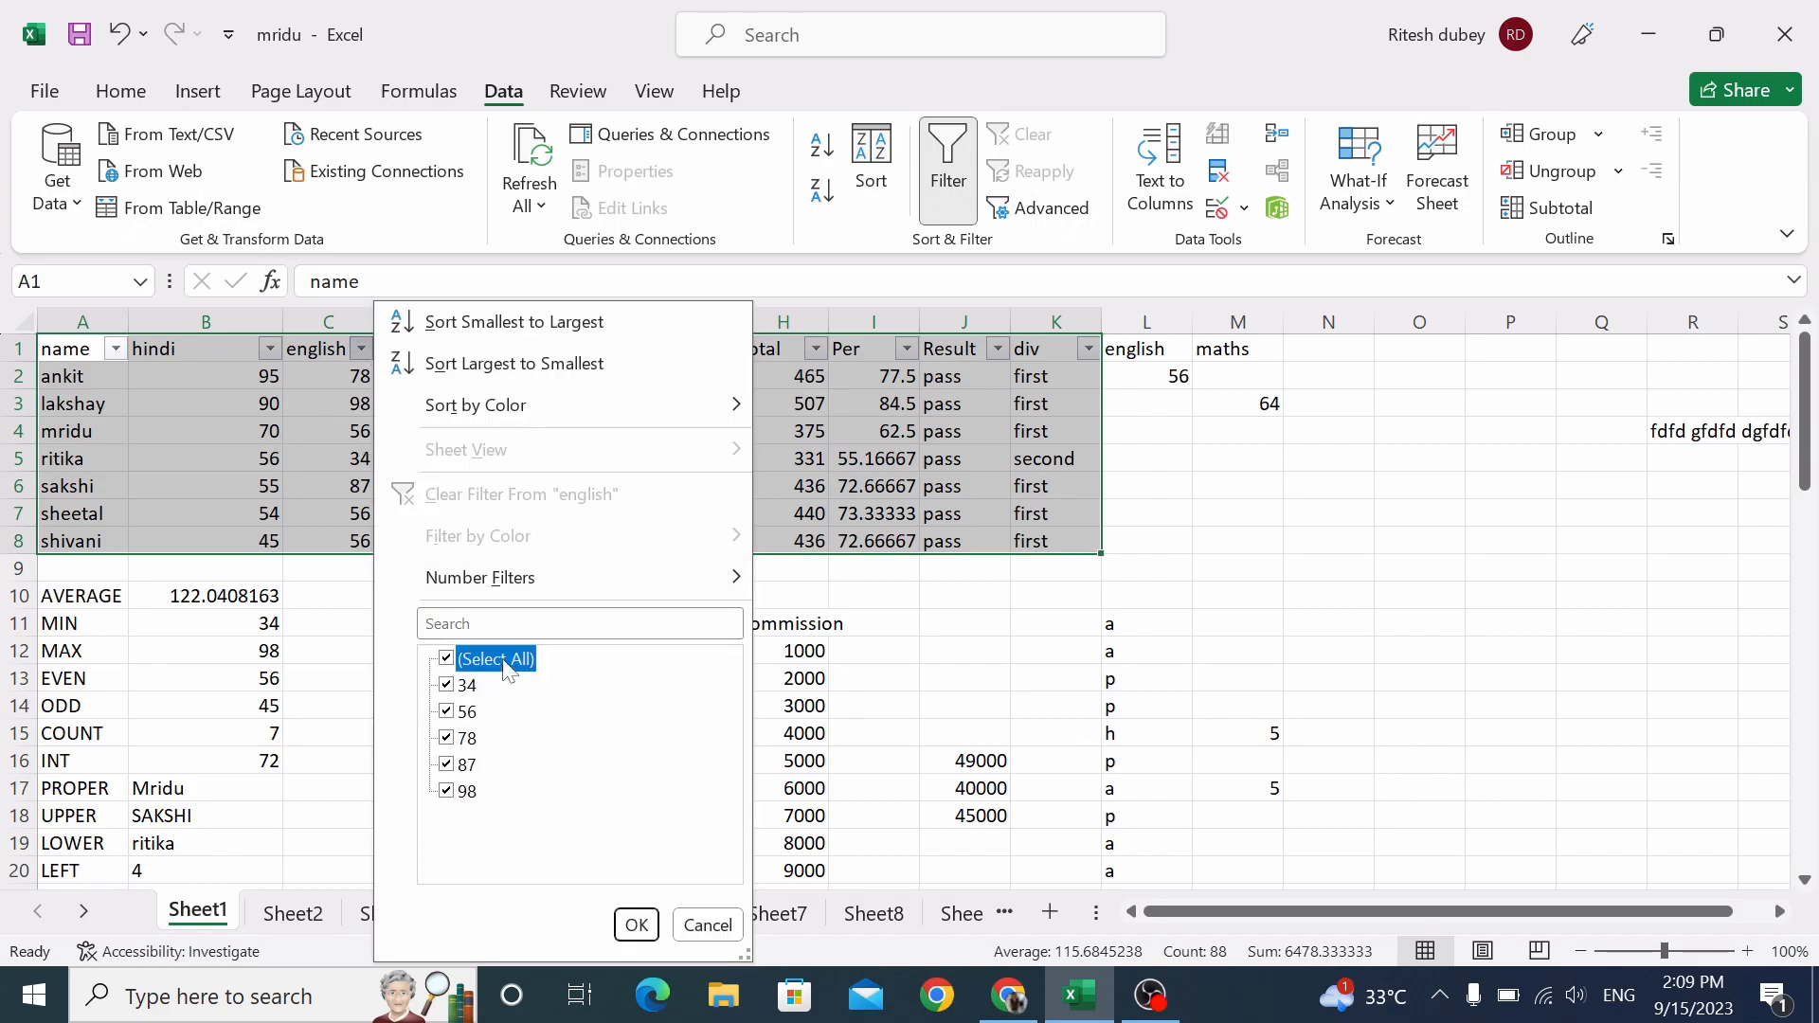
click(464, 711)
click(635, 926)
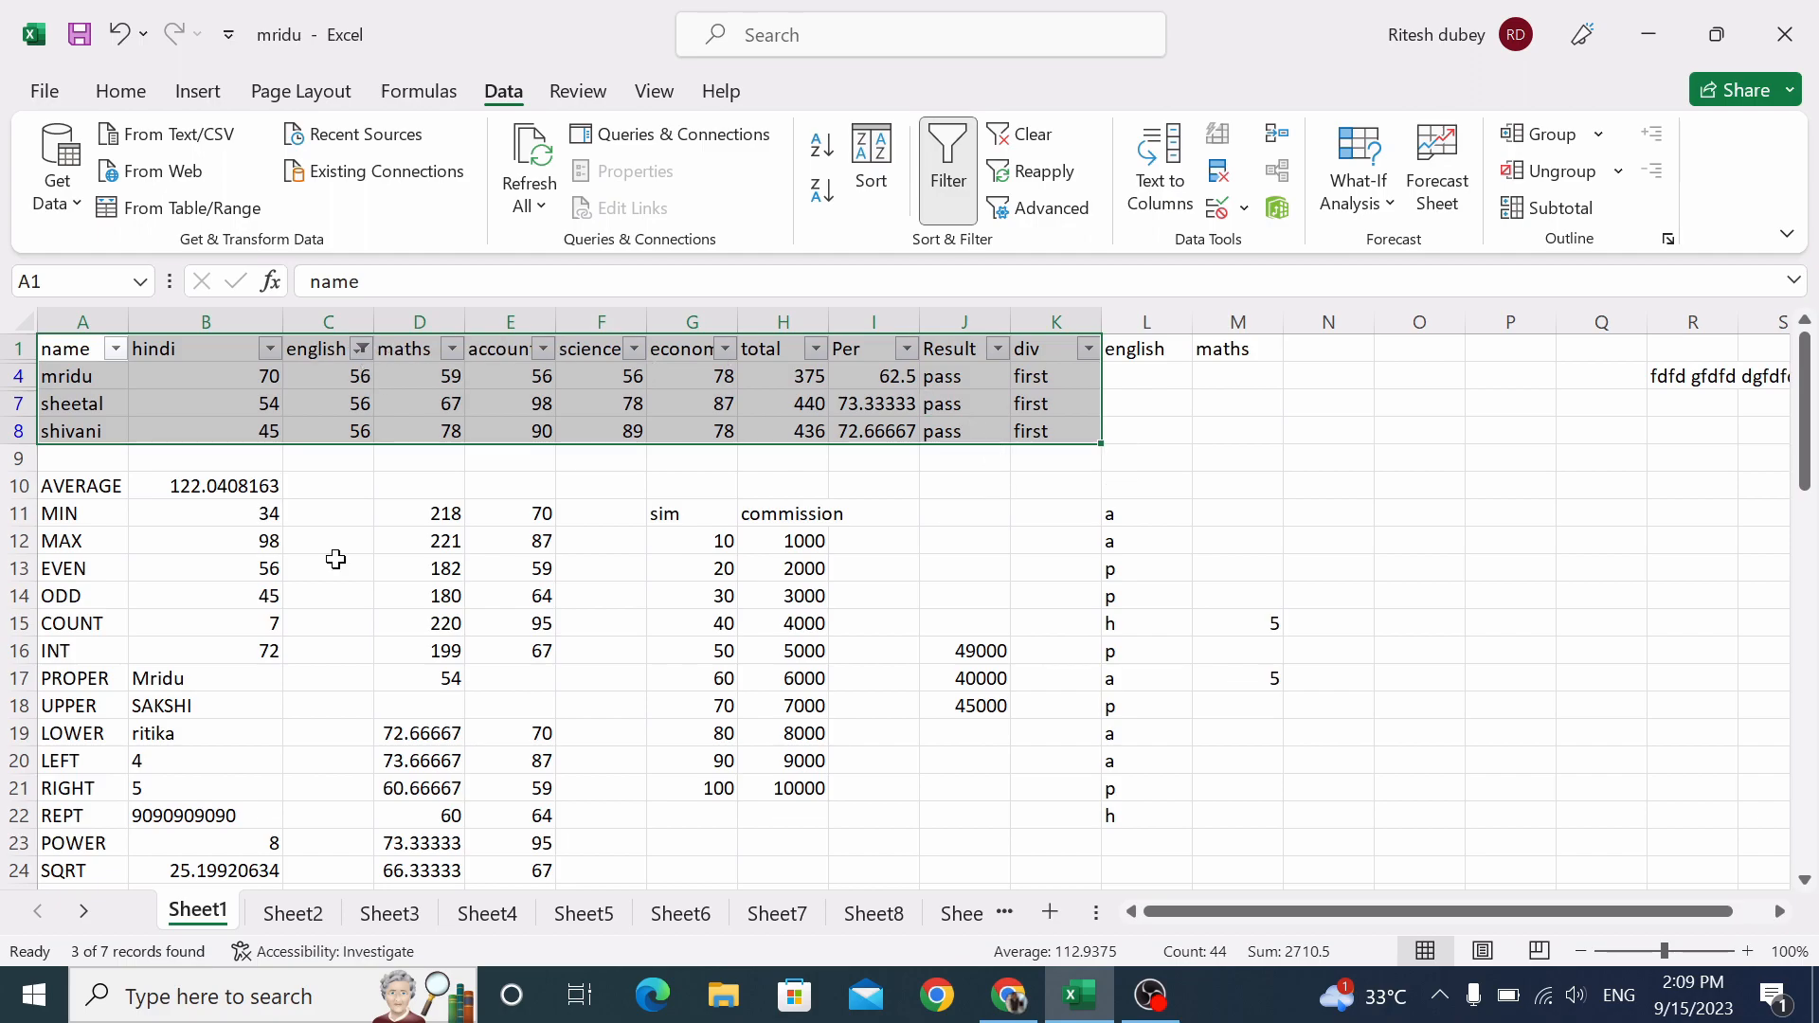
click(947, 165)
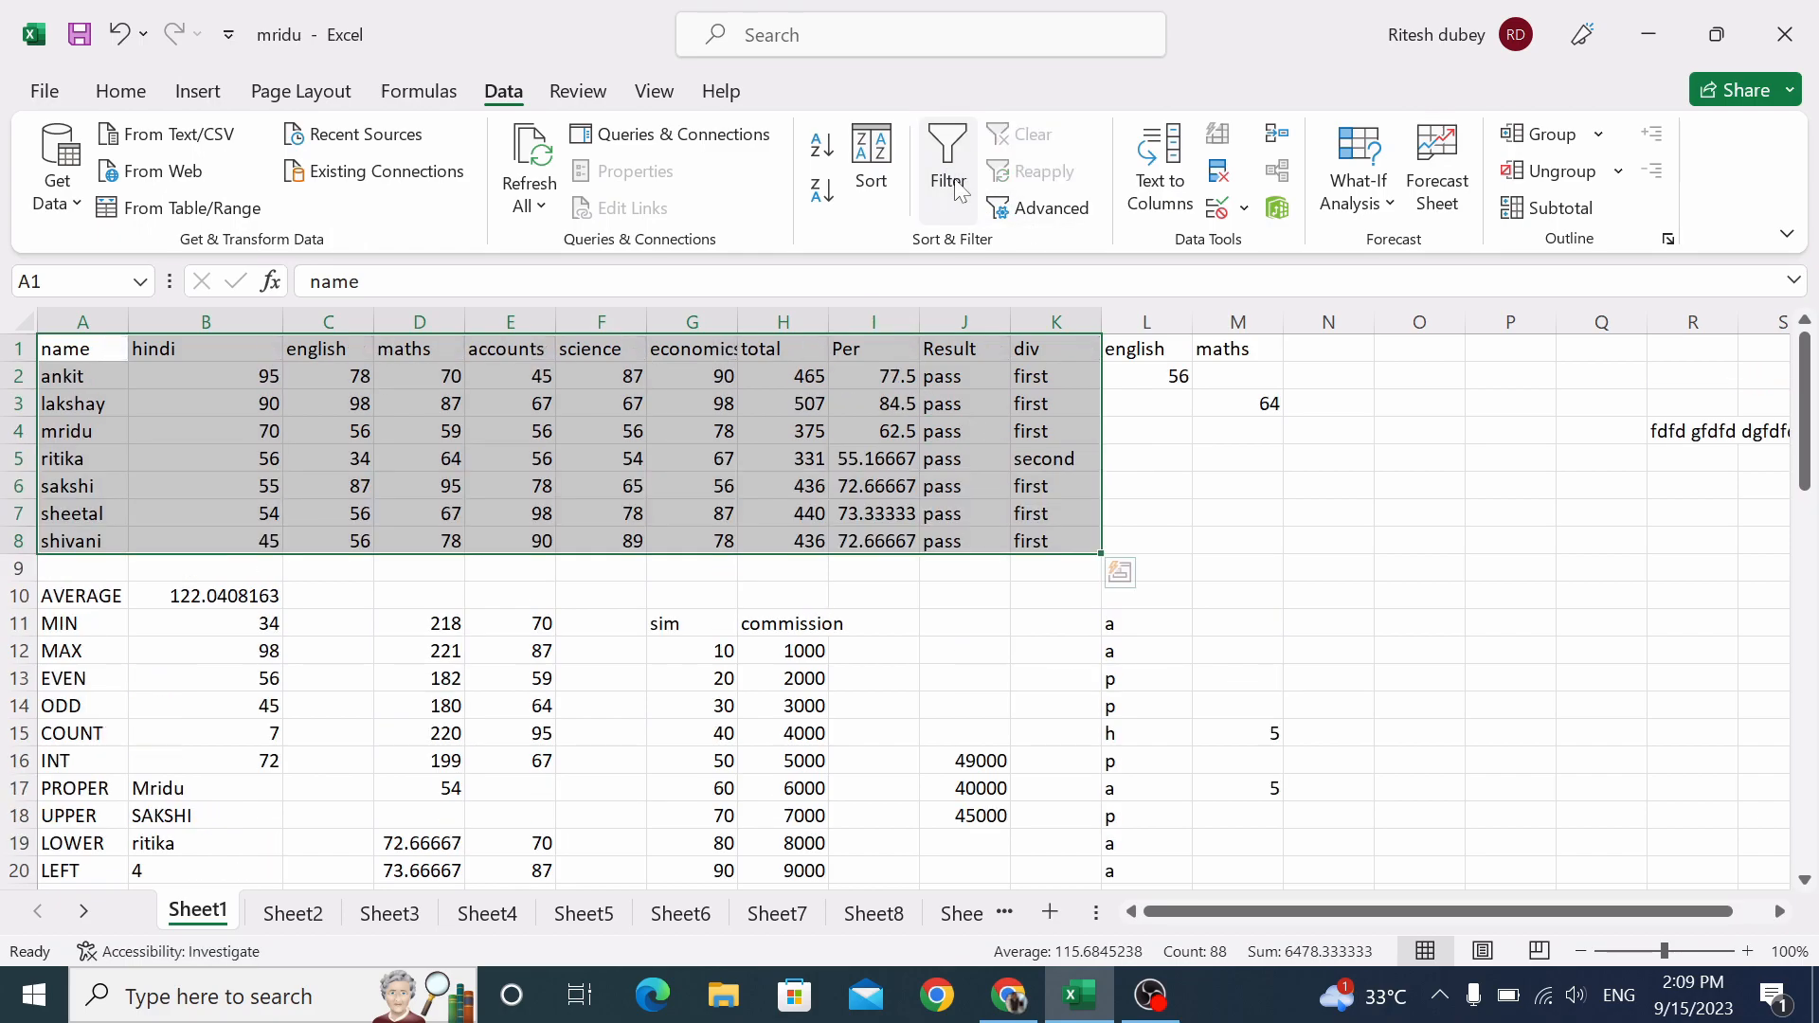
Enter "dffdsd dfasfdfa dfafaf dfasdfasd adfafa fadsfadsf adfsdf sdfdsf fadfadfaf dsfasdf asdfadf dfa" in cell J47.
scroll(379, 402, down, 16)
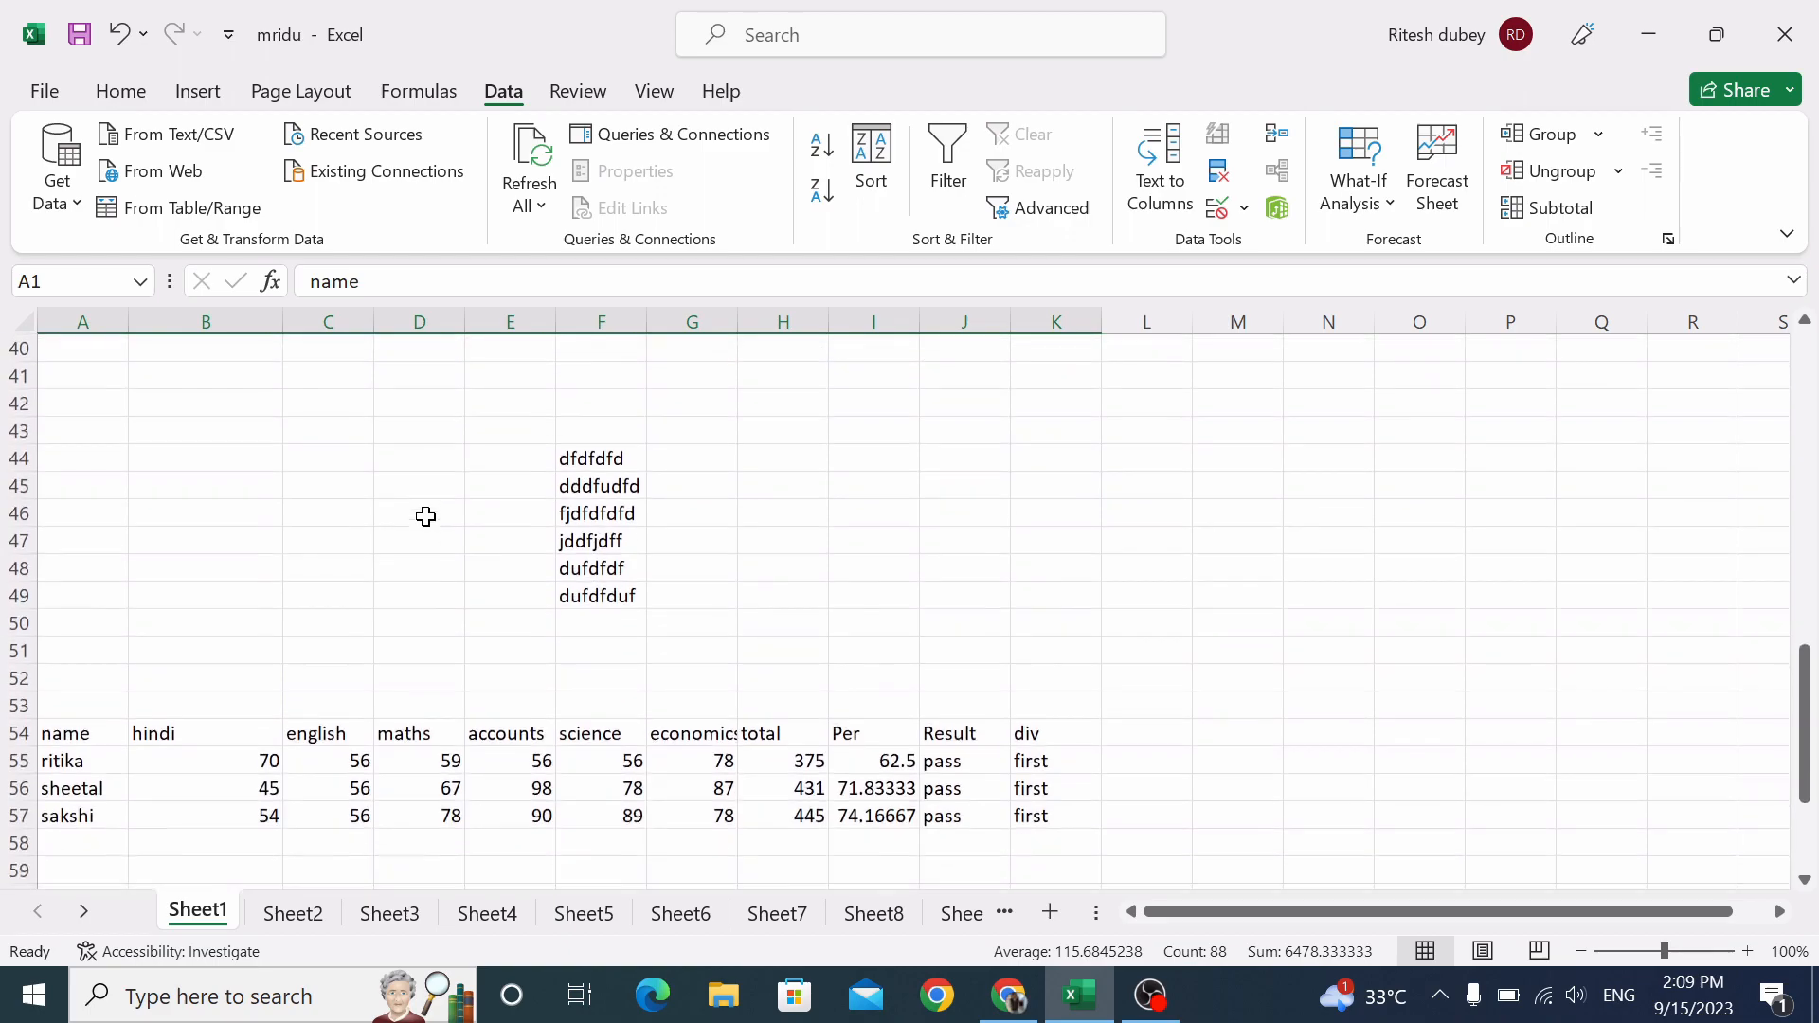
scroll(424, 614, up, 16)
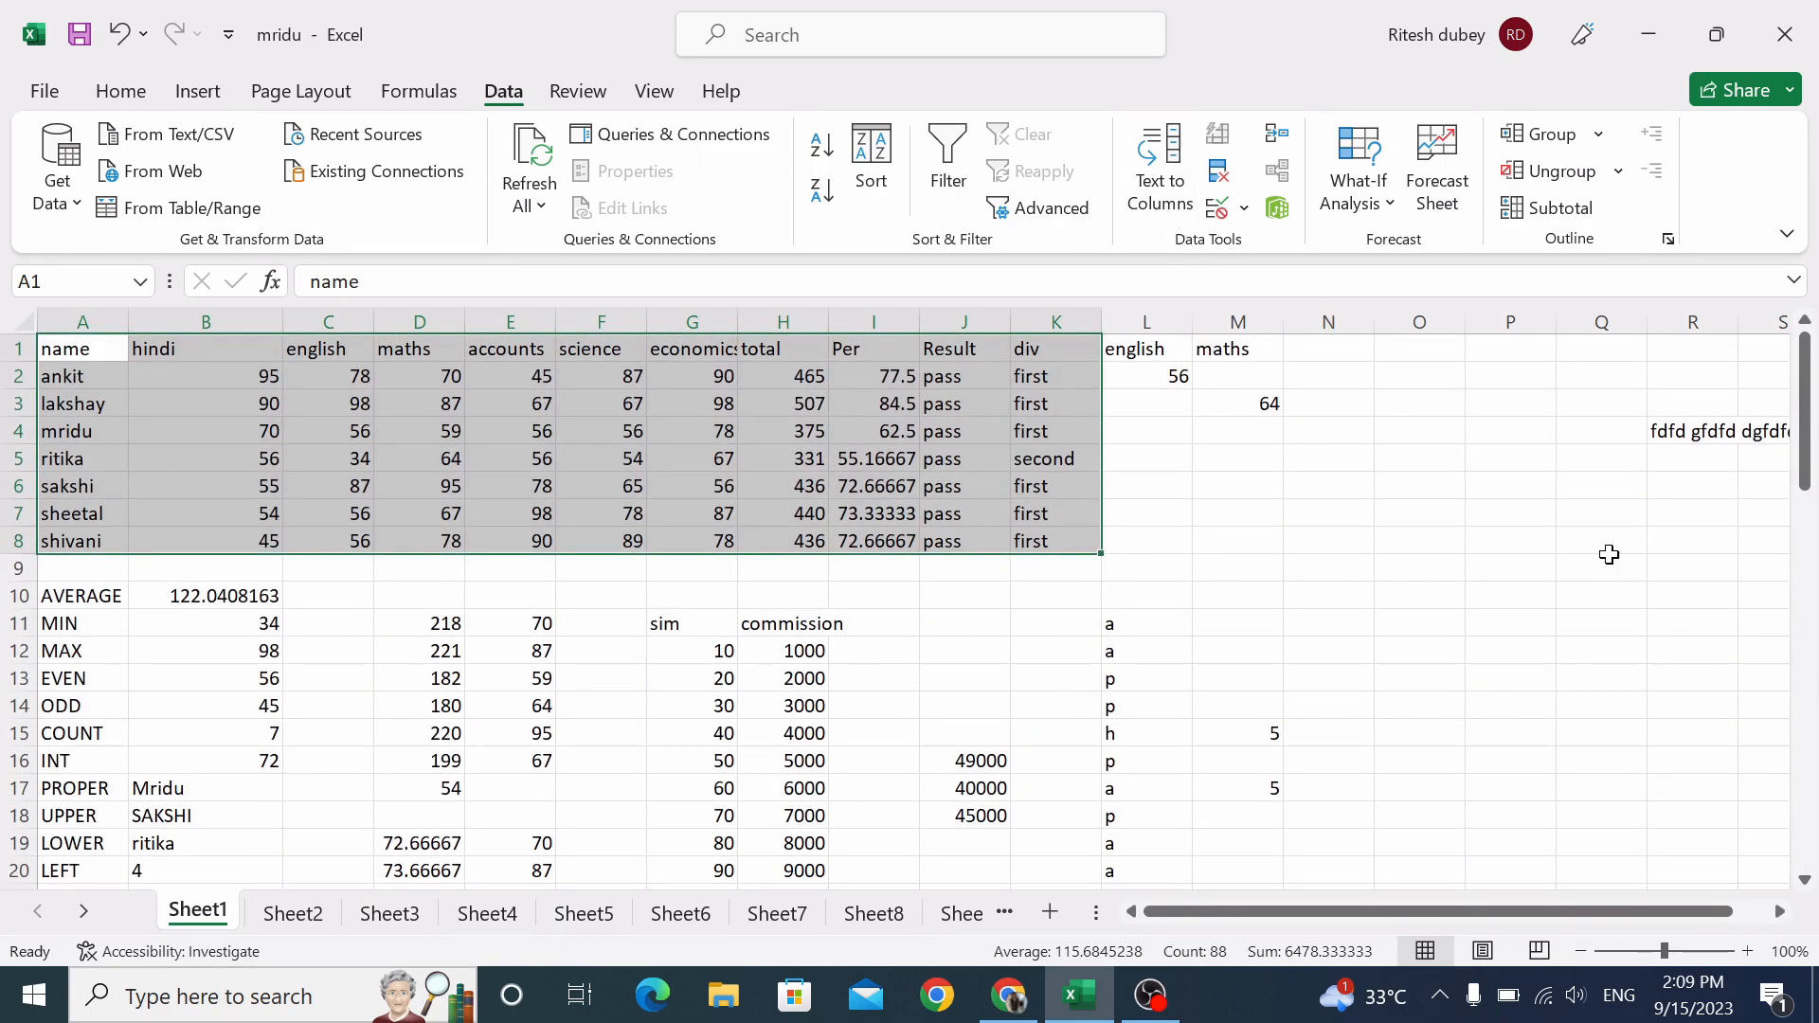
scroll(1428, 580, down, 14)
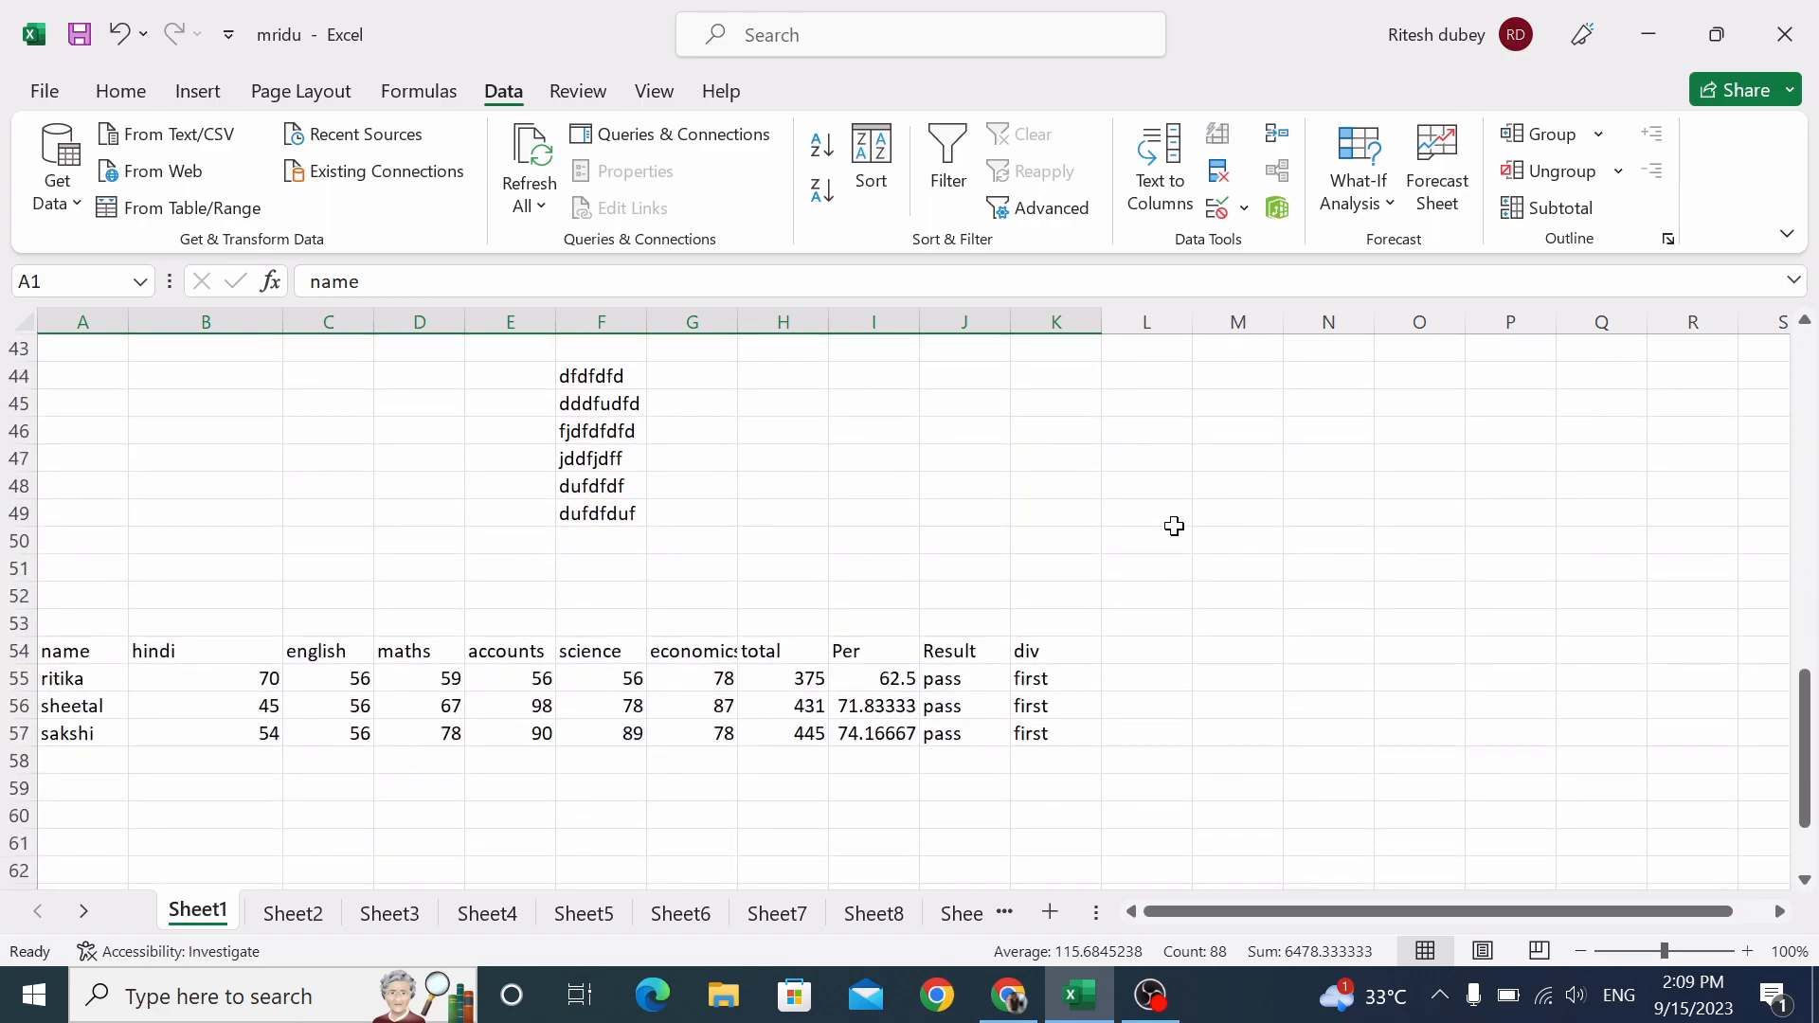
click(1220, 489)
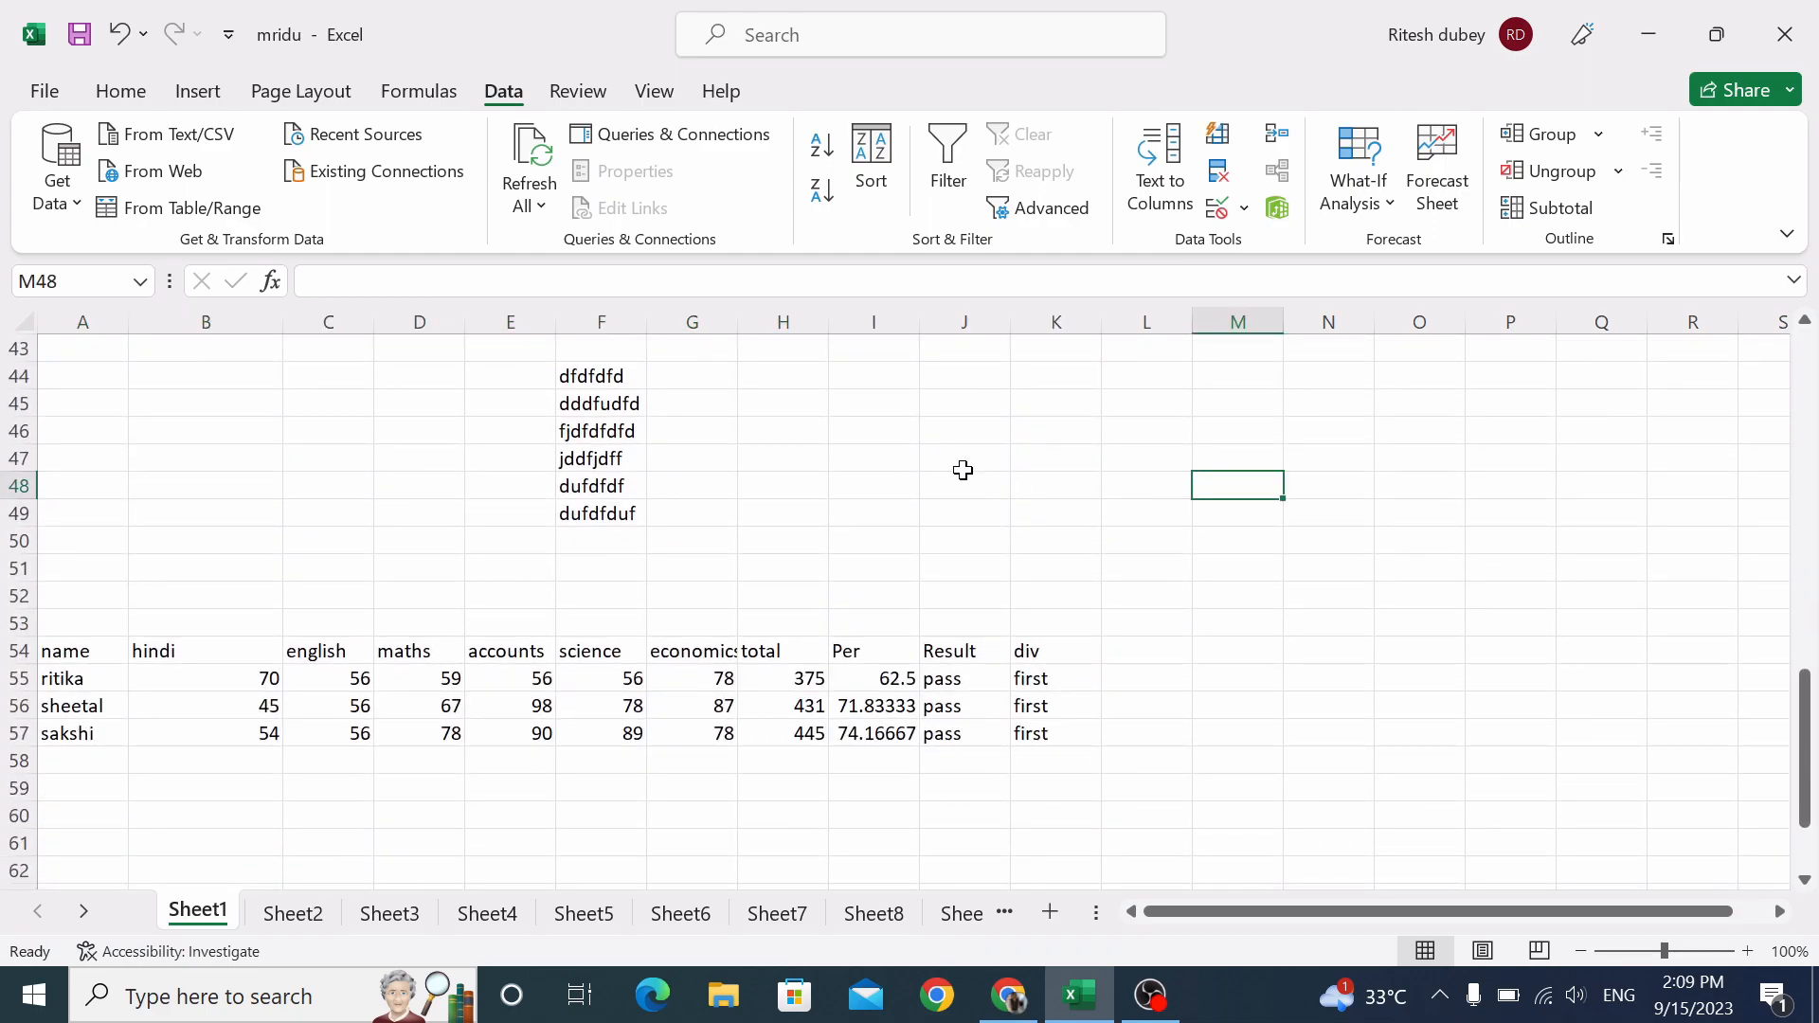
click(964, 462)
text(df)
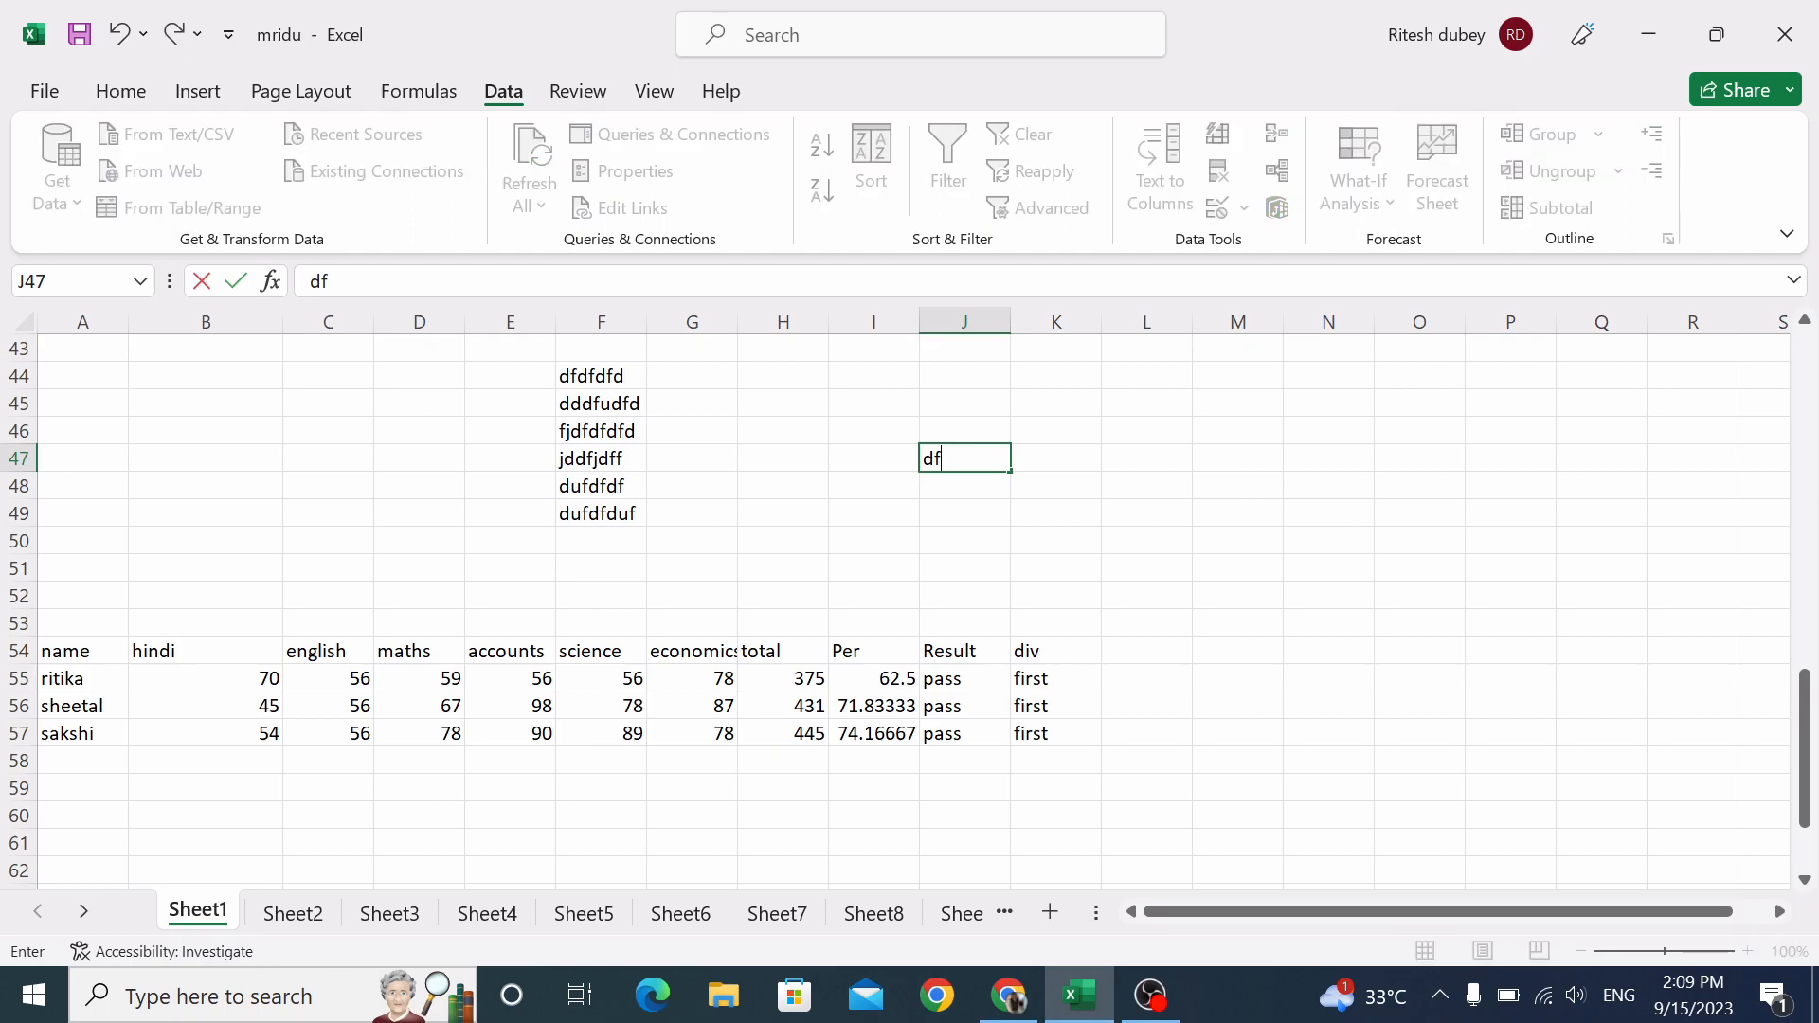
text(fdsd dfasfdfa)
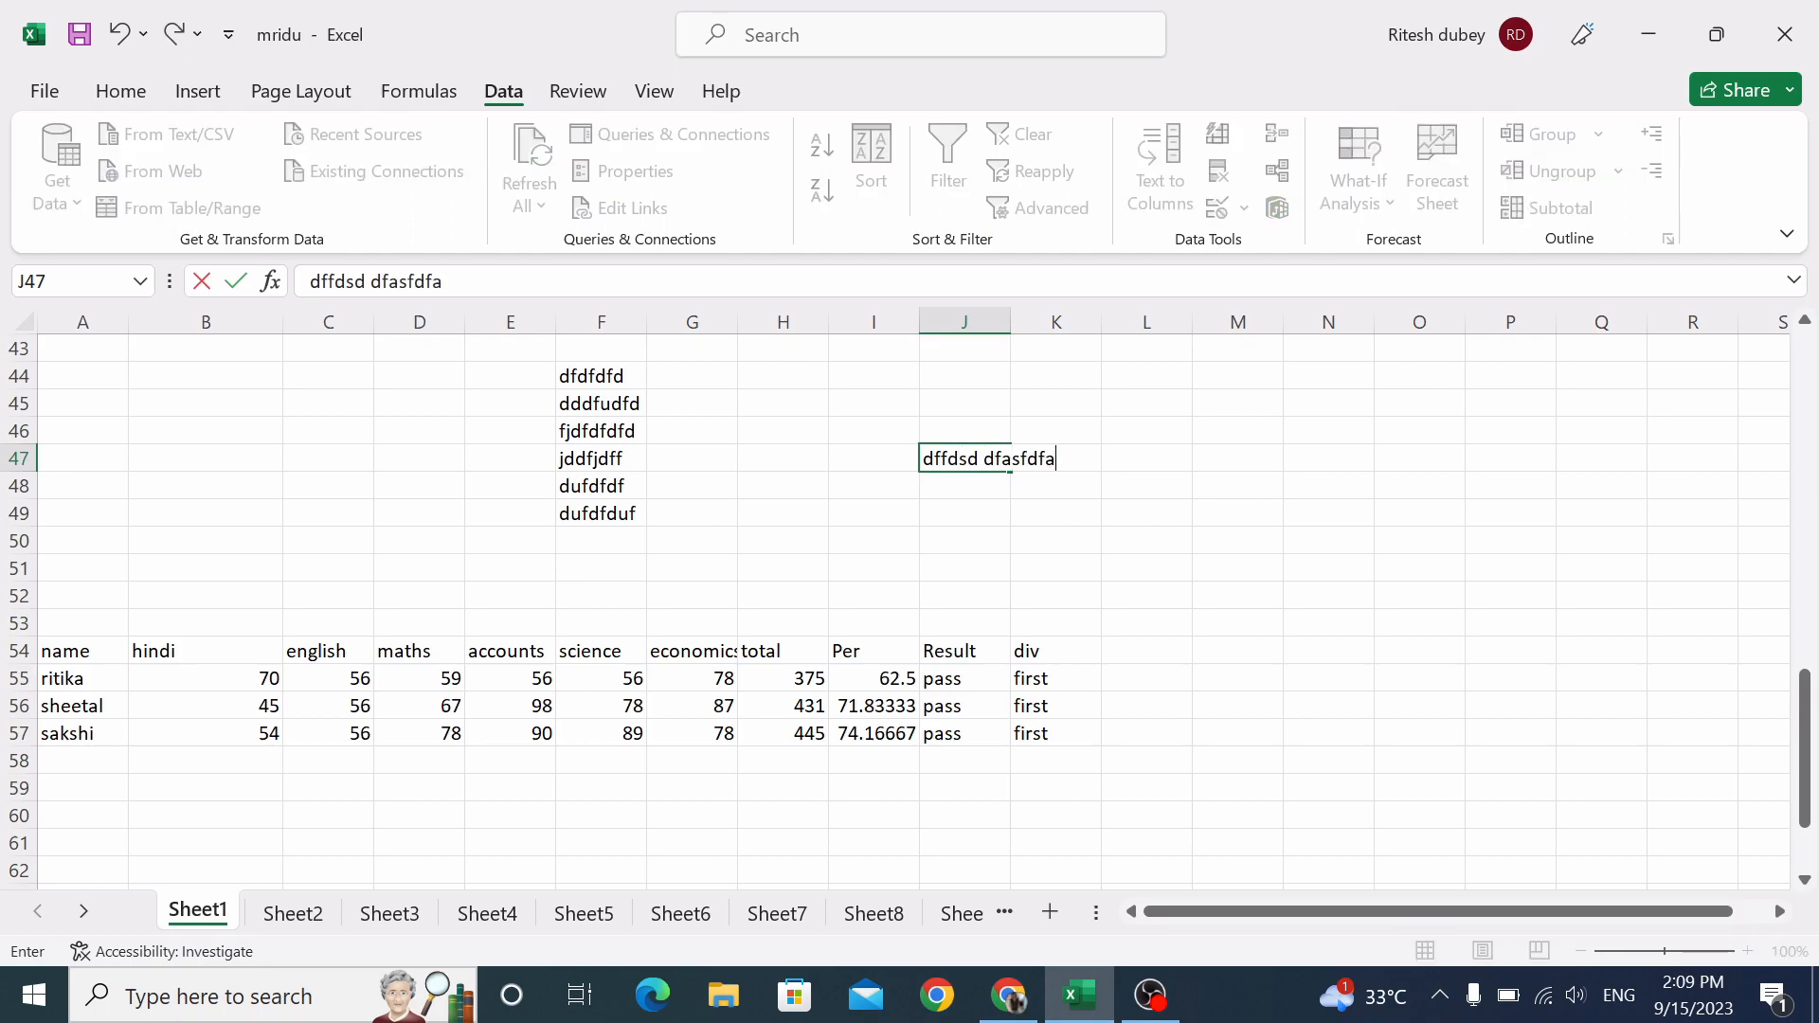
text( dfafaf dfasdfasd)
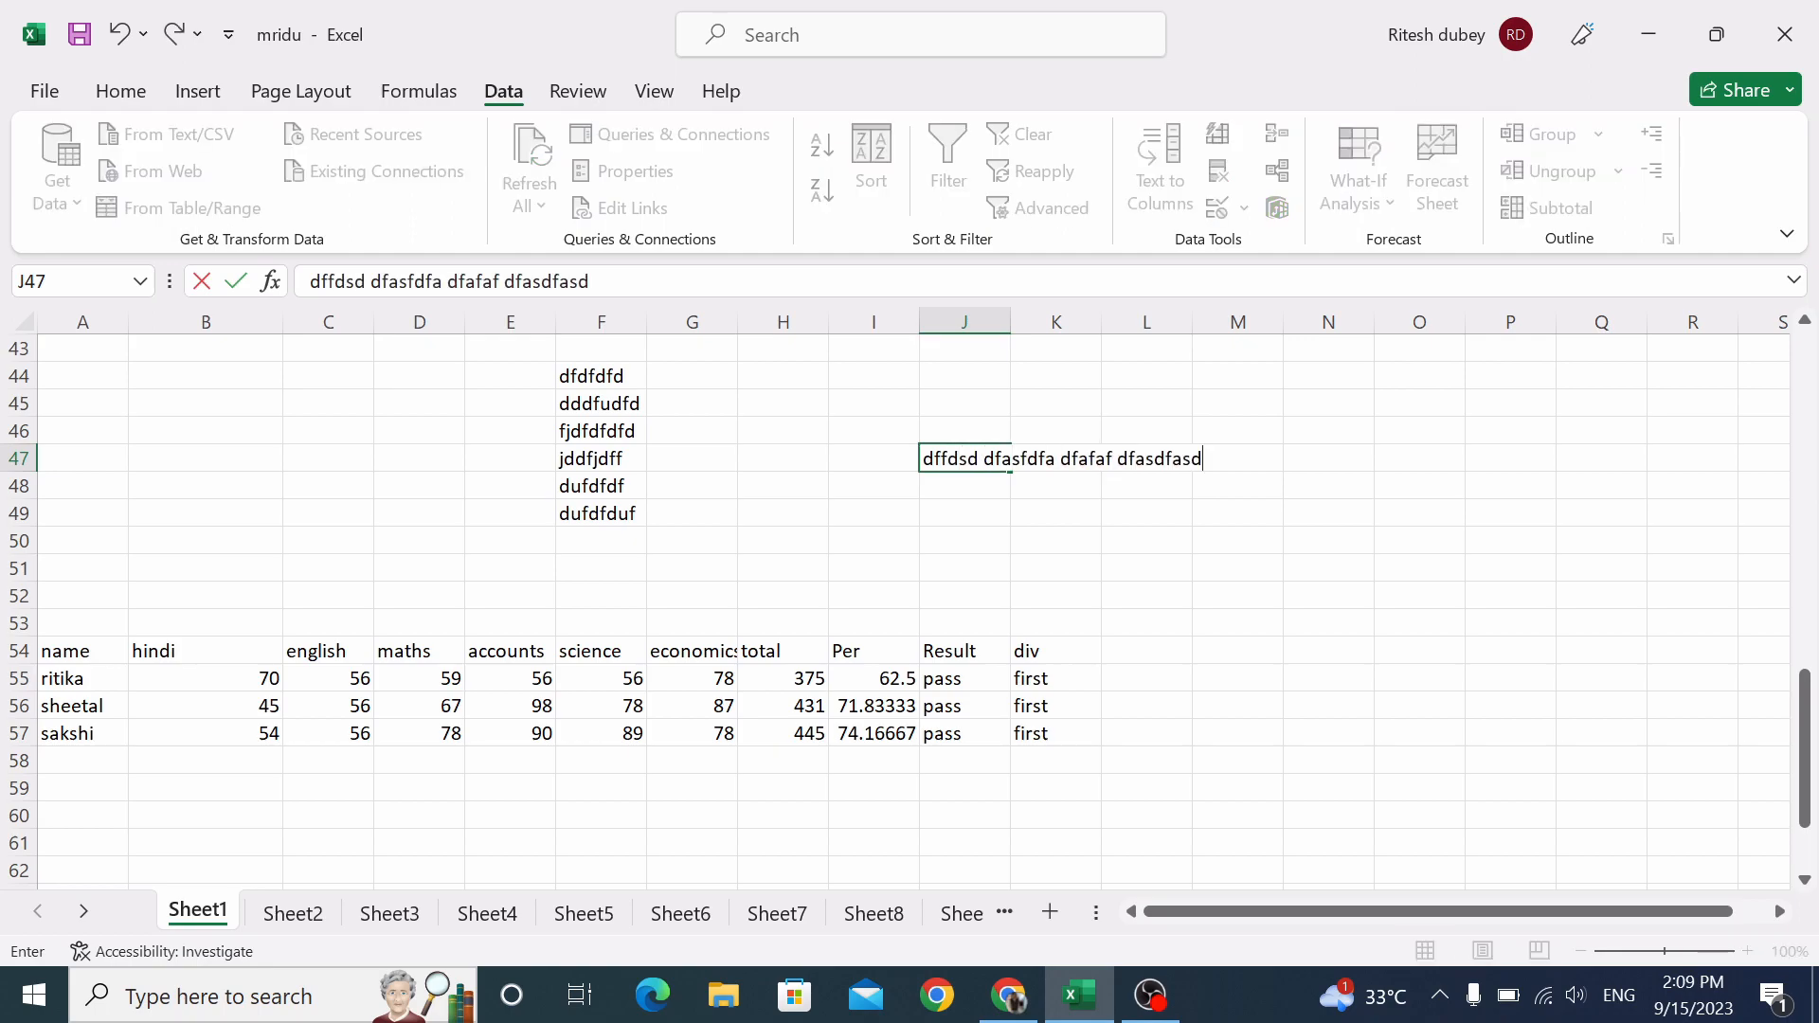
text( adf fa fadsfadsf adfsd)
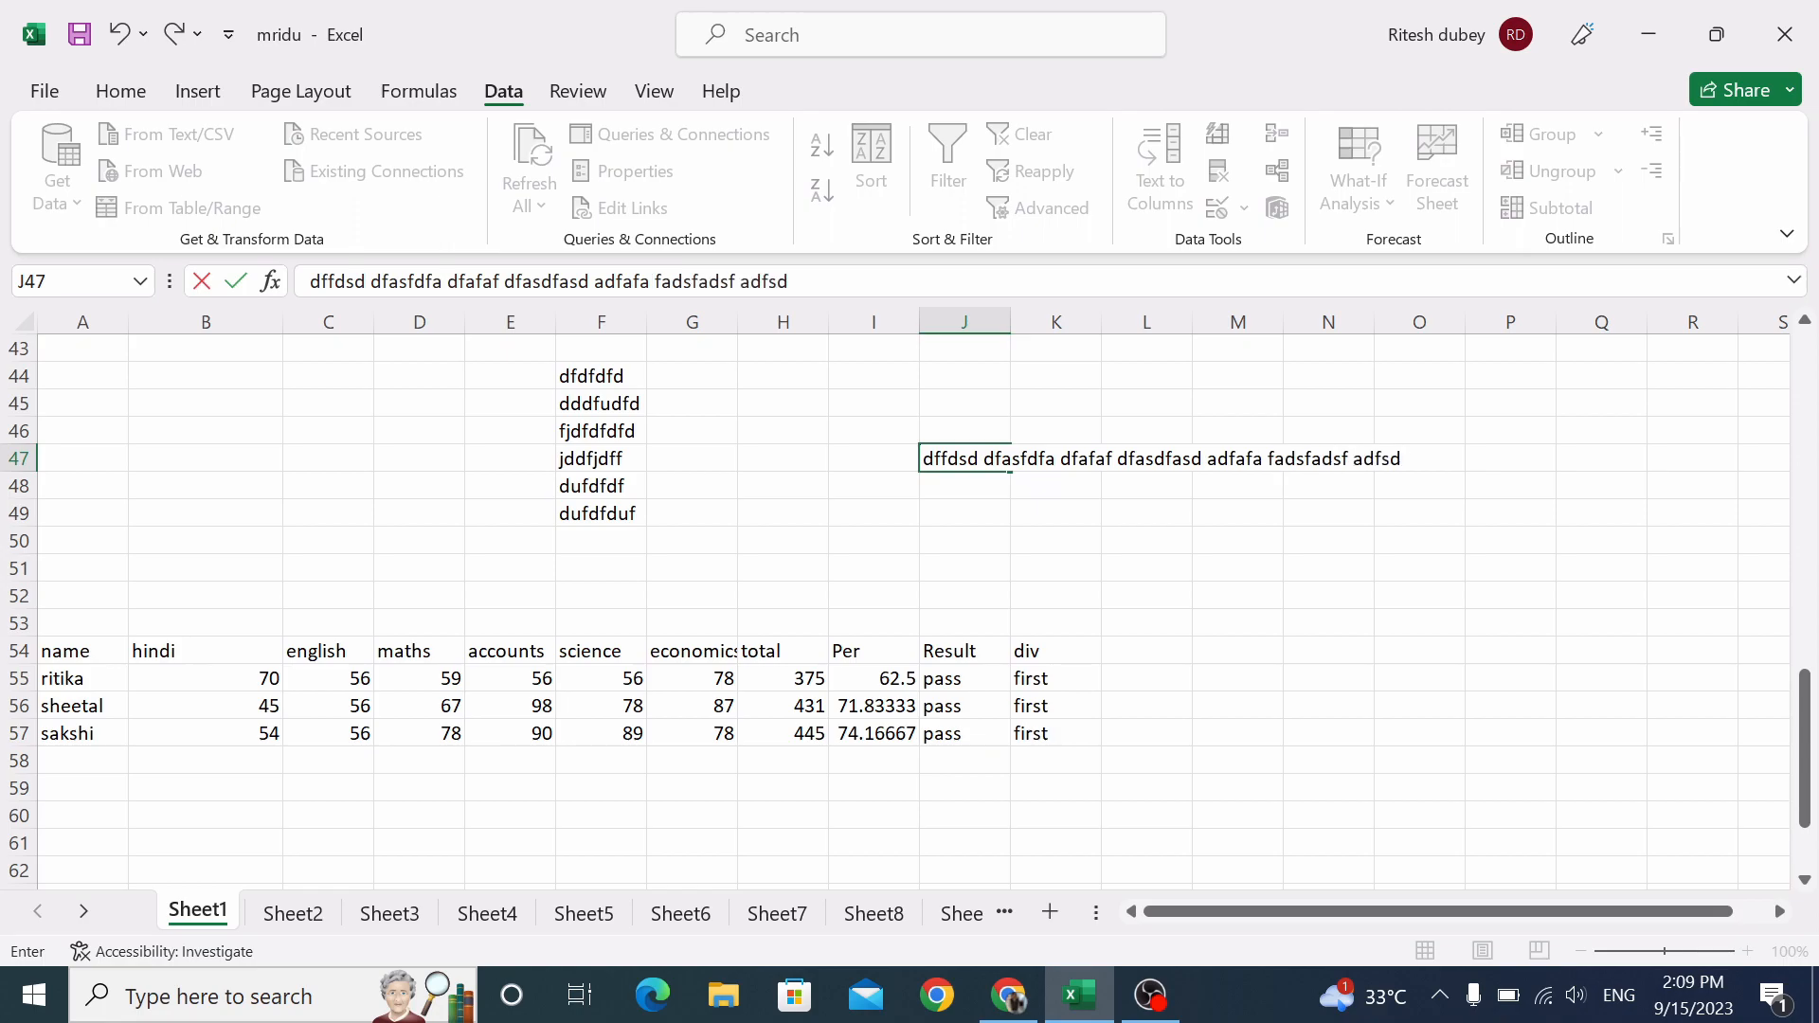
text(f sdfdsf fadfadfaf)
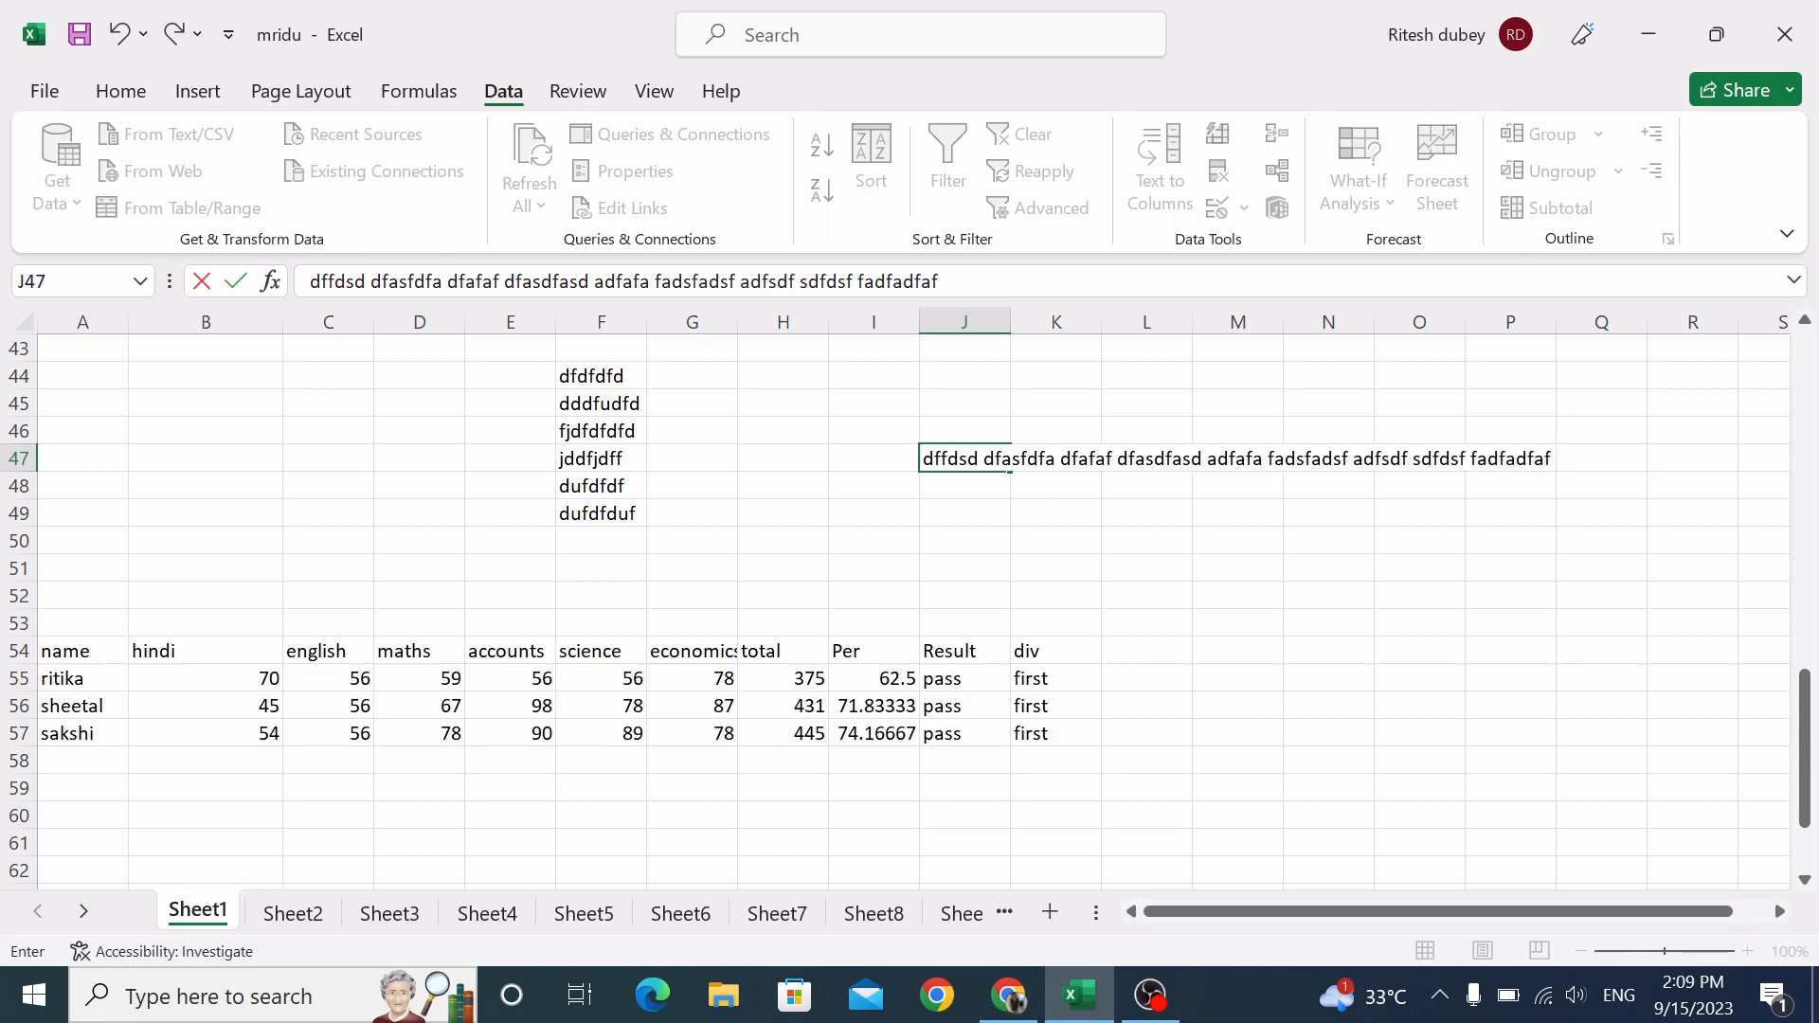
text( dsfasdf asdfadf dfa)
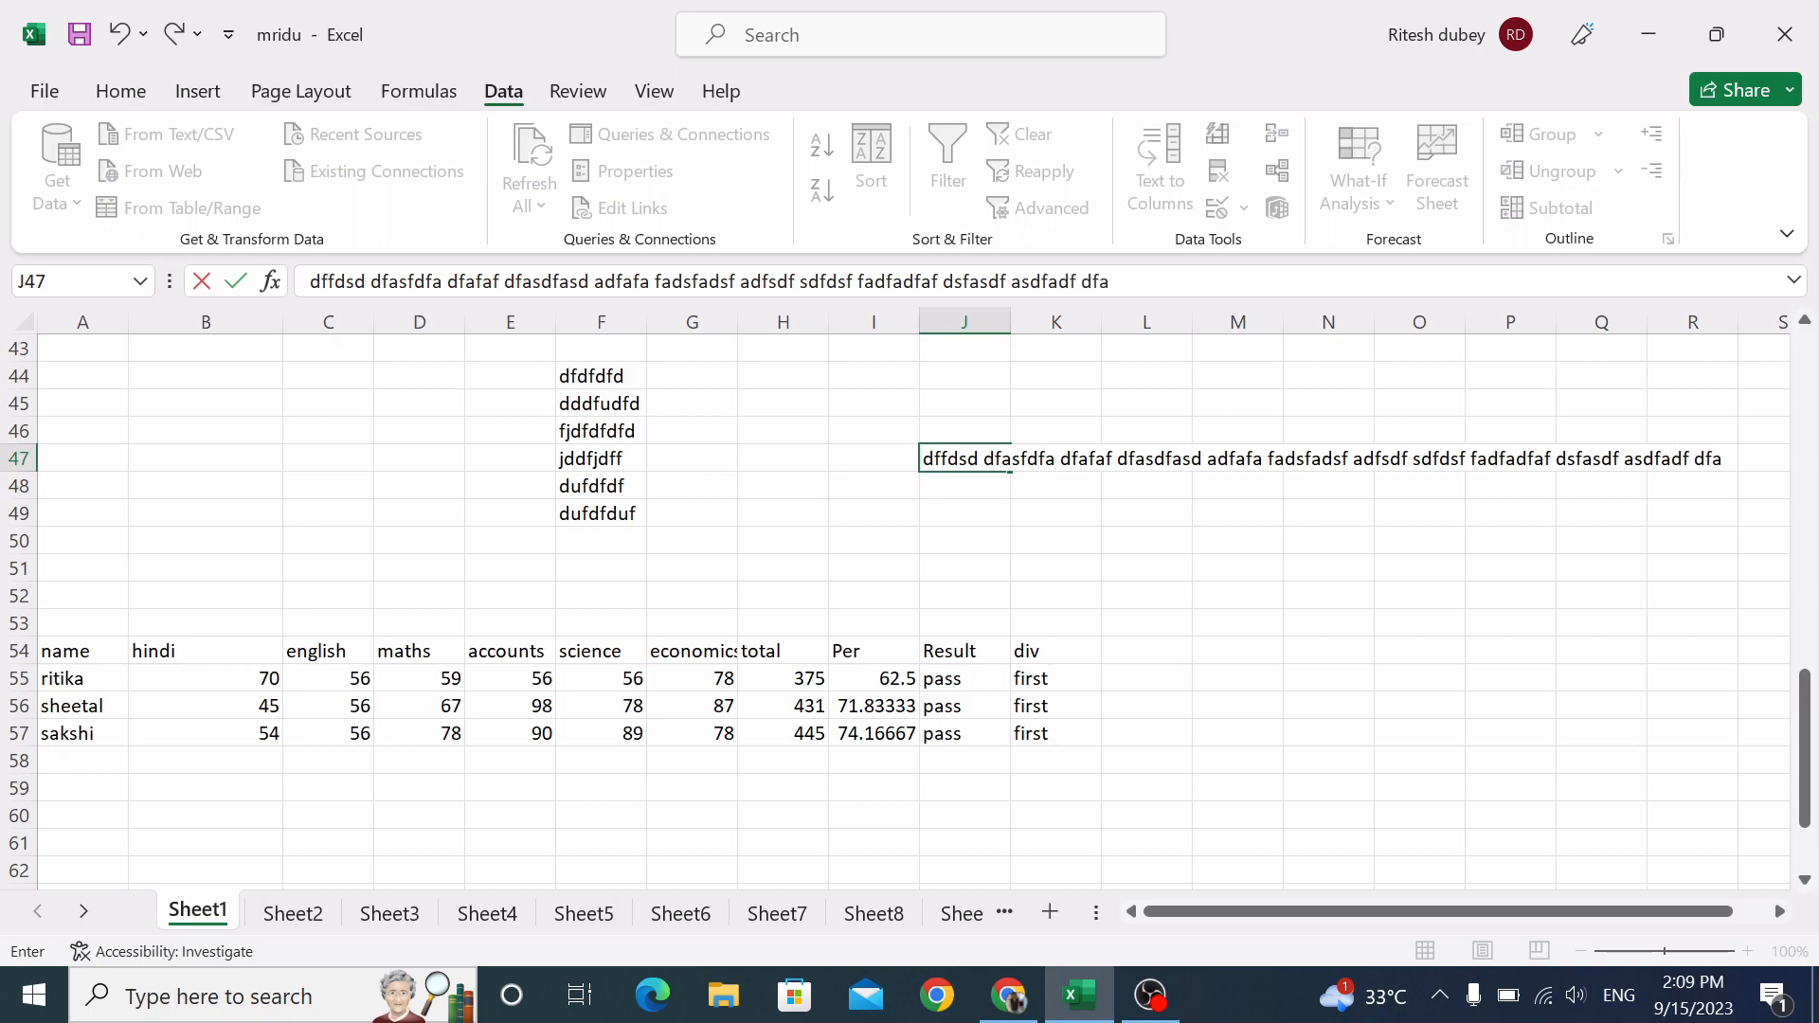
key(Return)
Split the text in J47 with Text to Columns, using the suggested column breaks and General format, and undo the split.
click(958, 463)
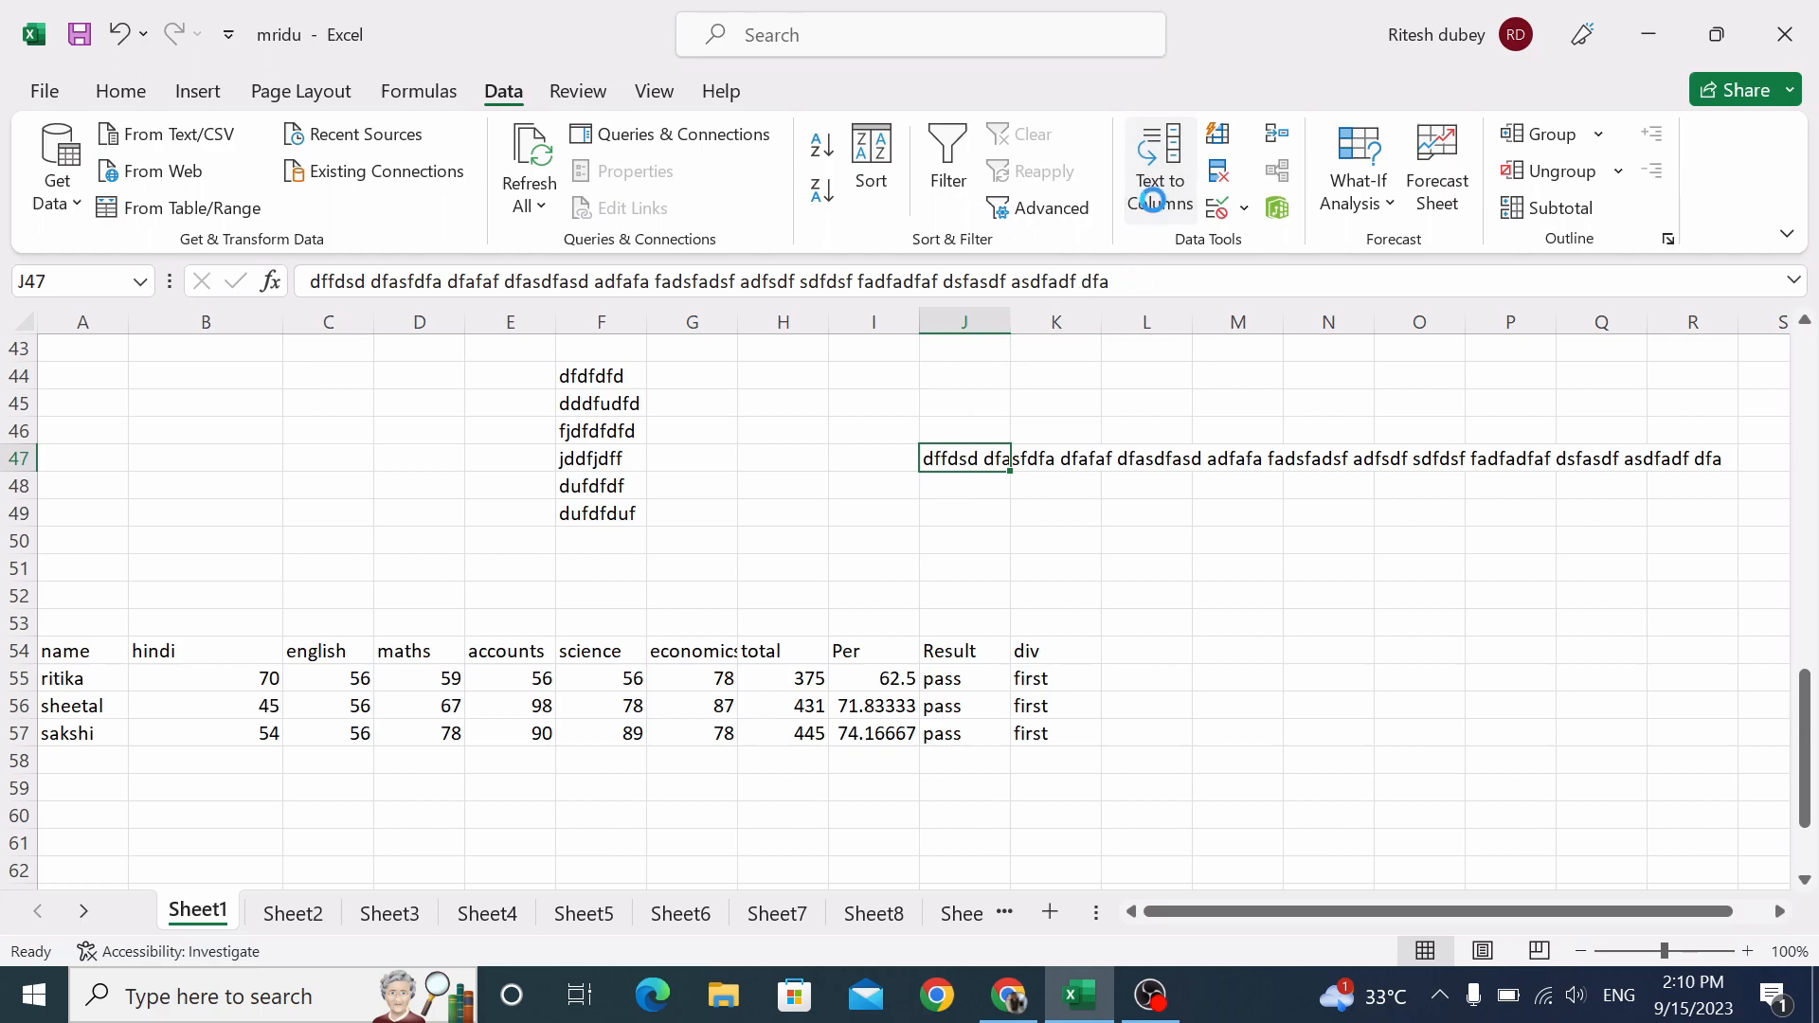
click(1157, 207)
click(1592, 597)
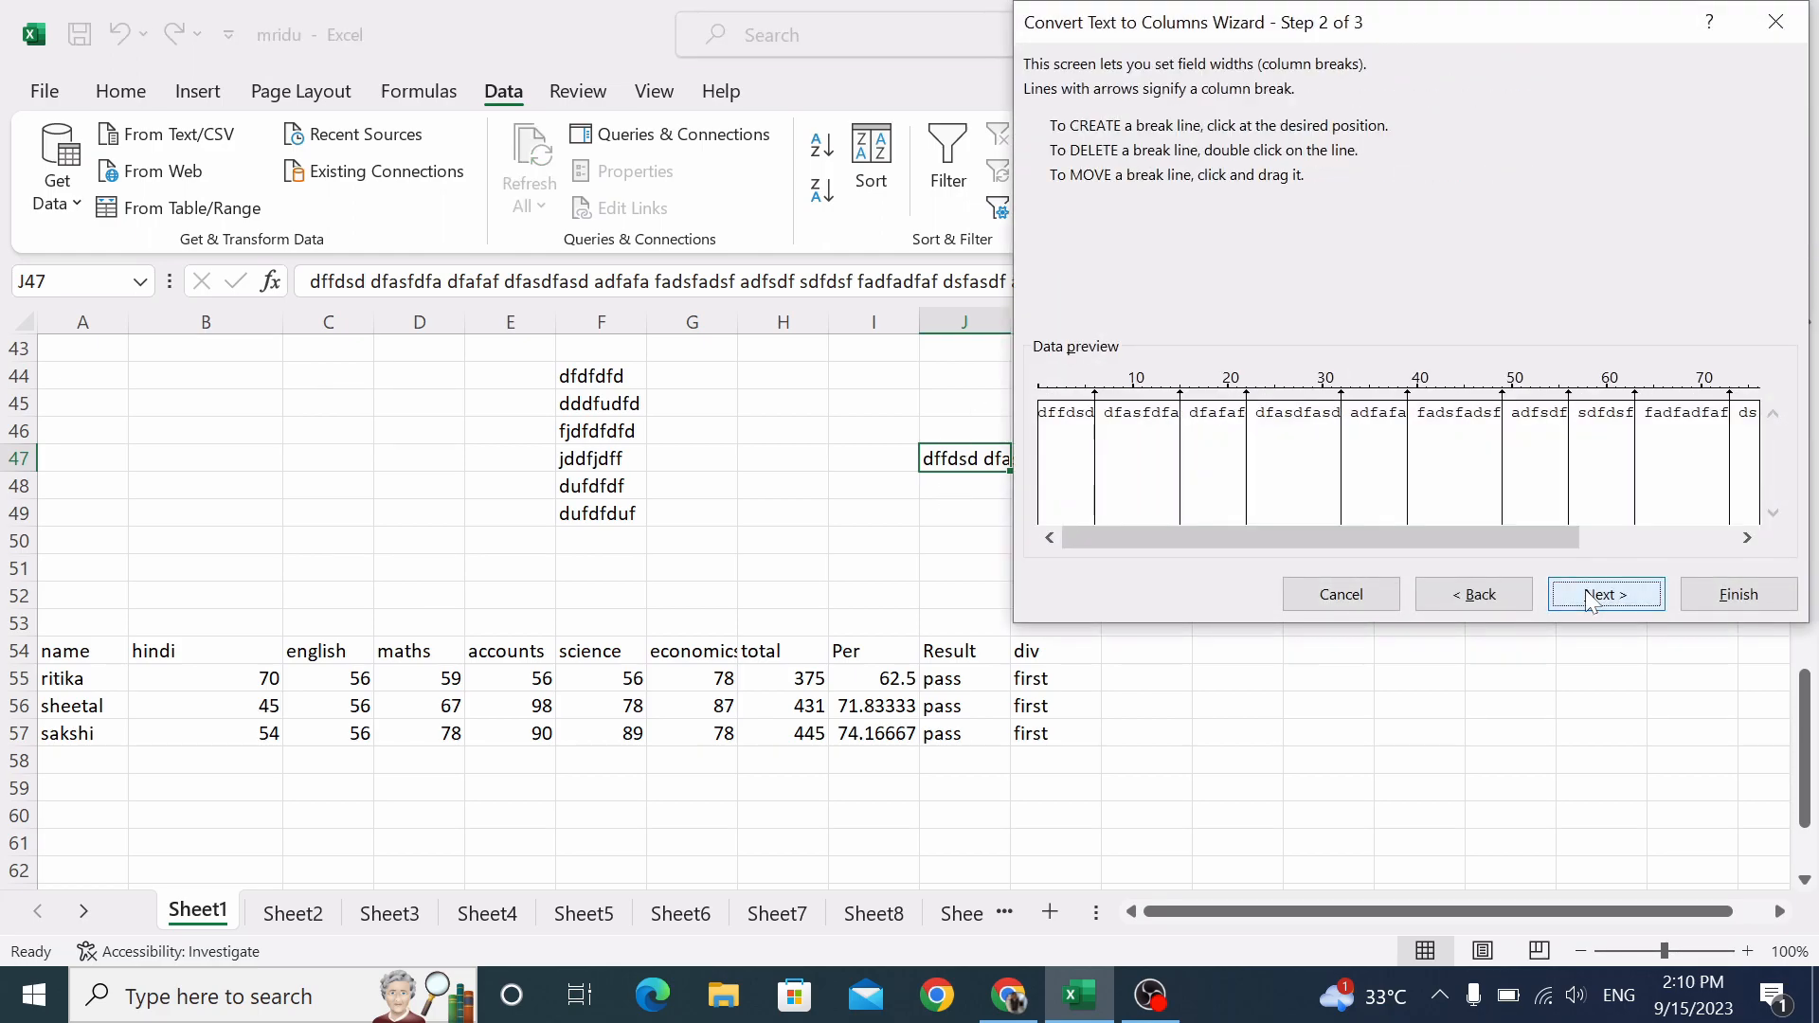
click(1592, 597)
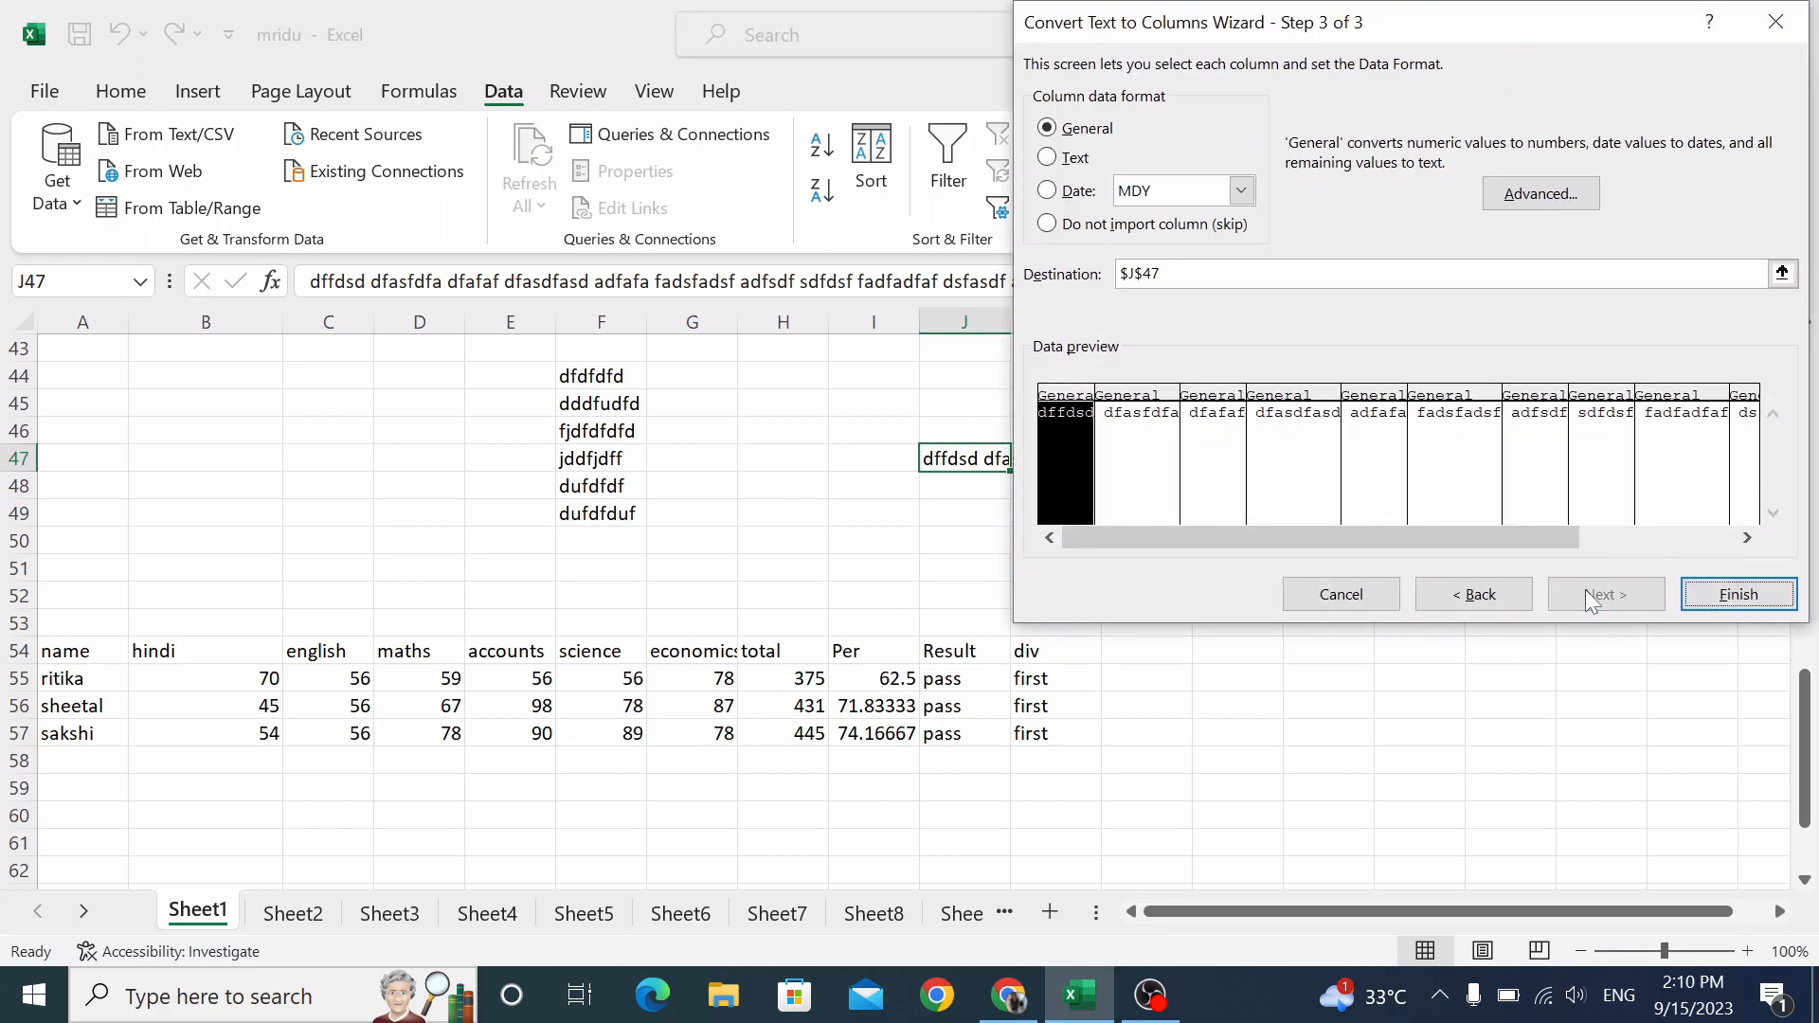
click(1737, 597)
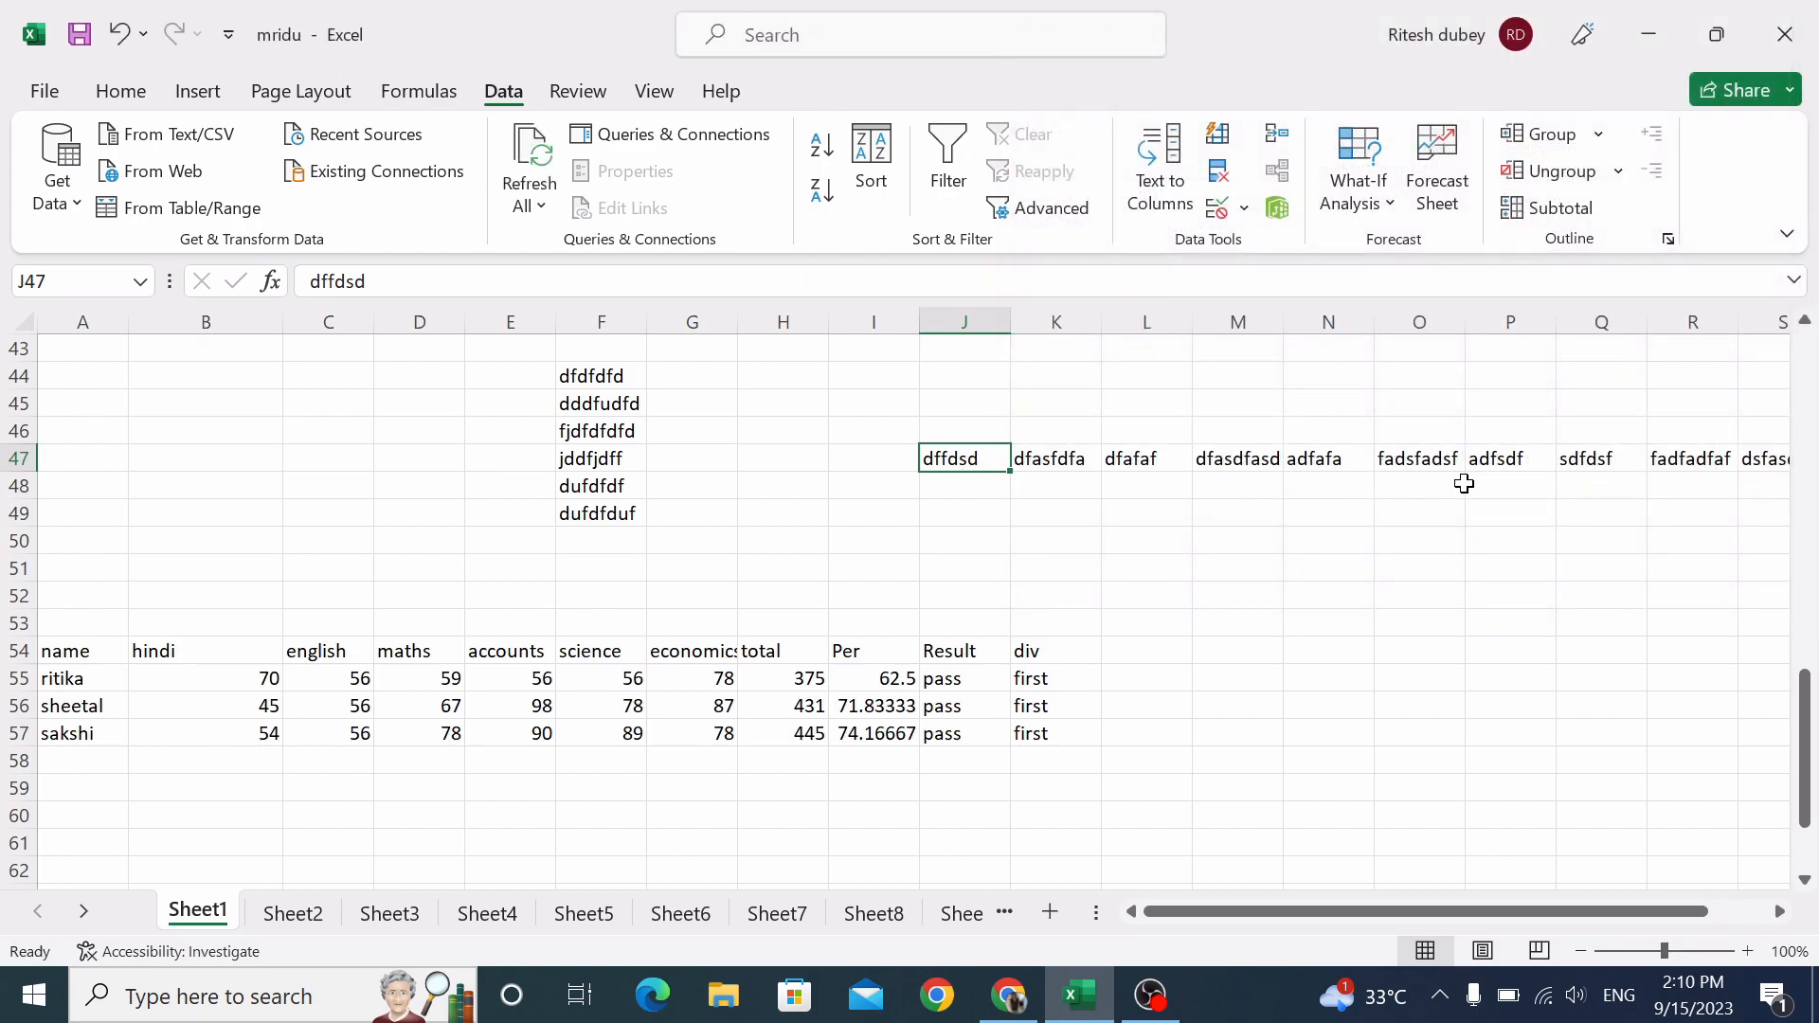
key(ctrl+z)
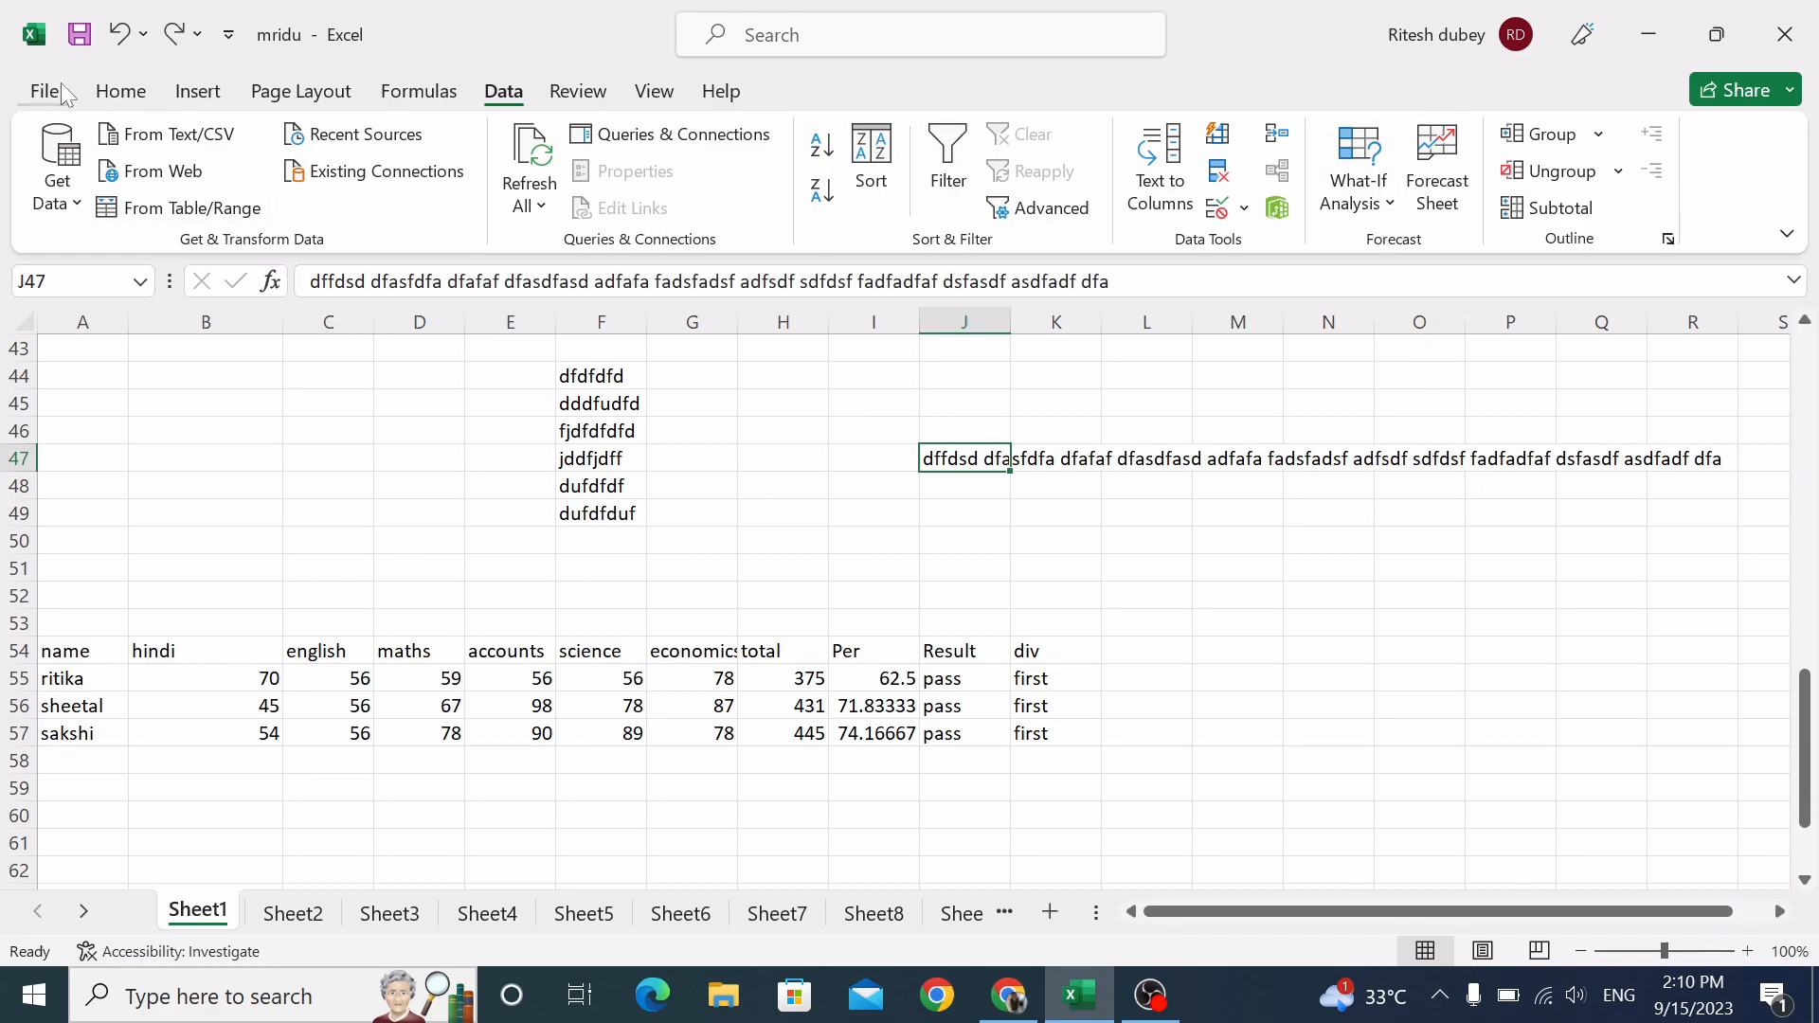
Spread the words of J47 down column J with the Justify fill, letting them extend into the cells below.
click(111, 95)
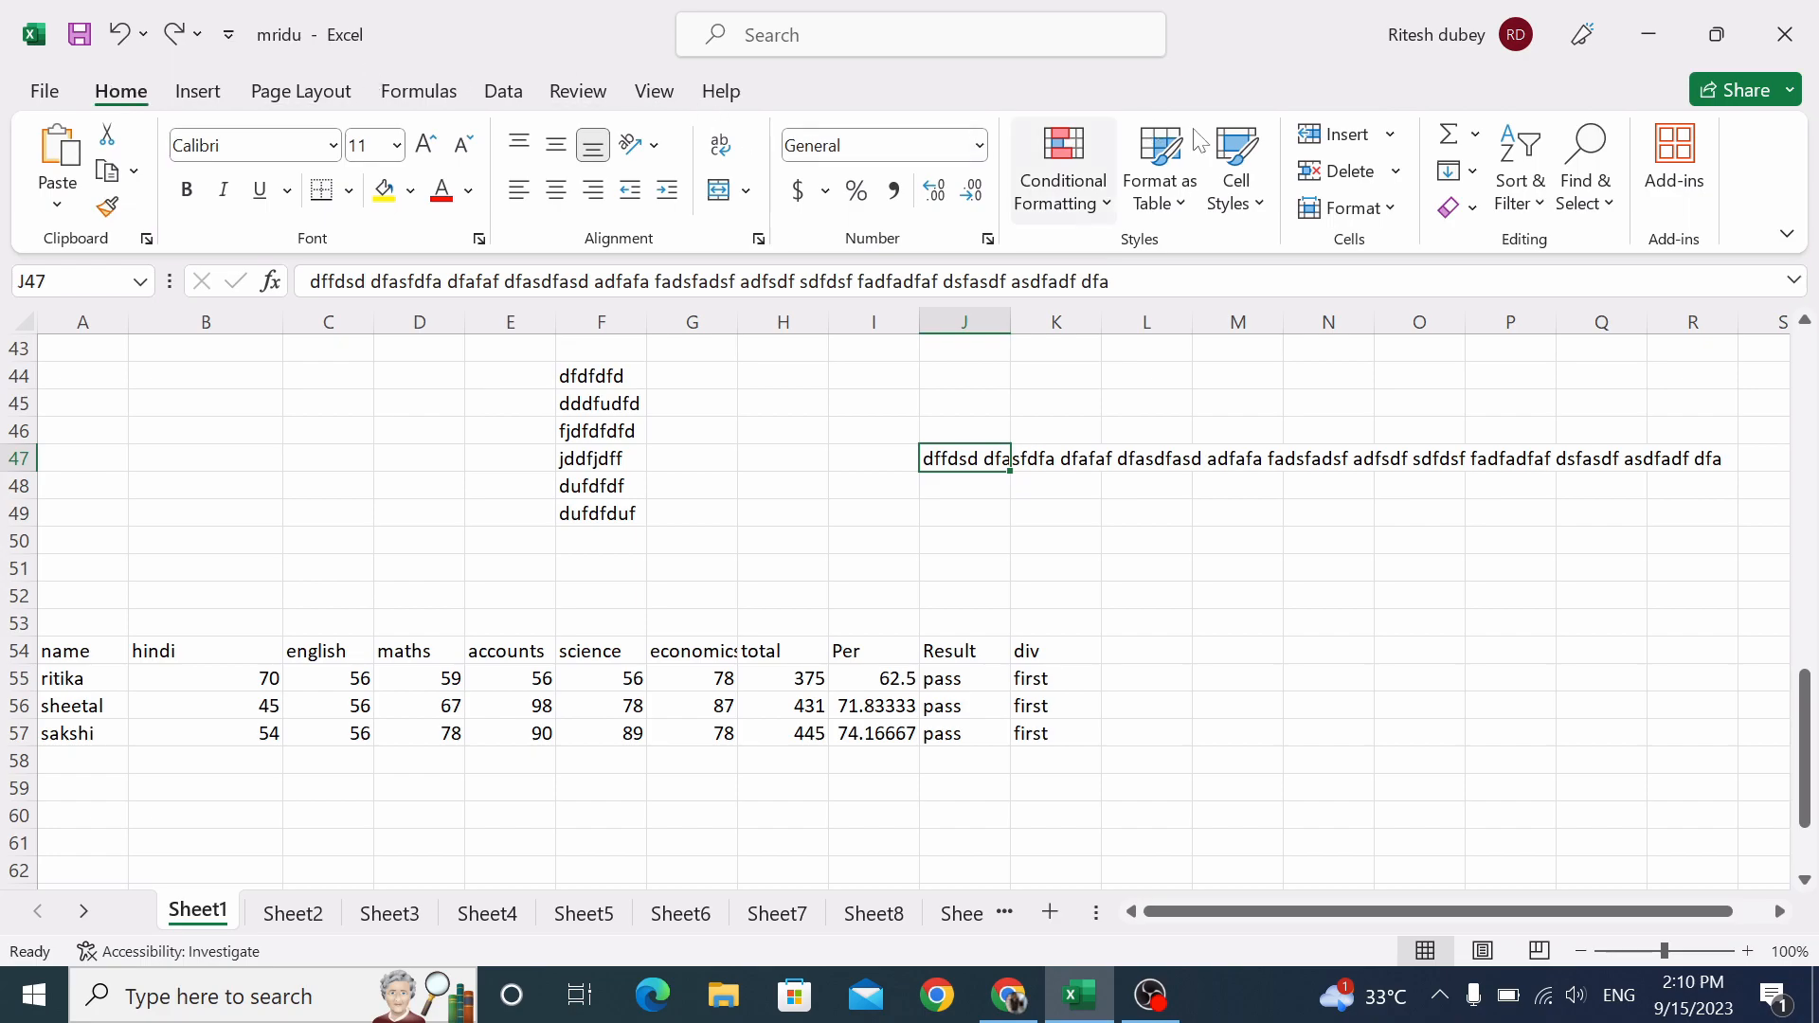
click(1471, 174)
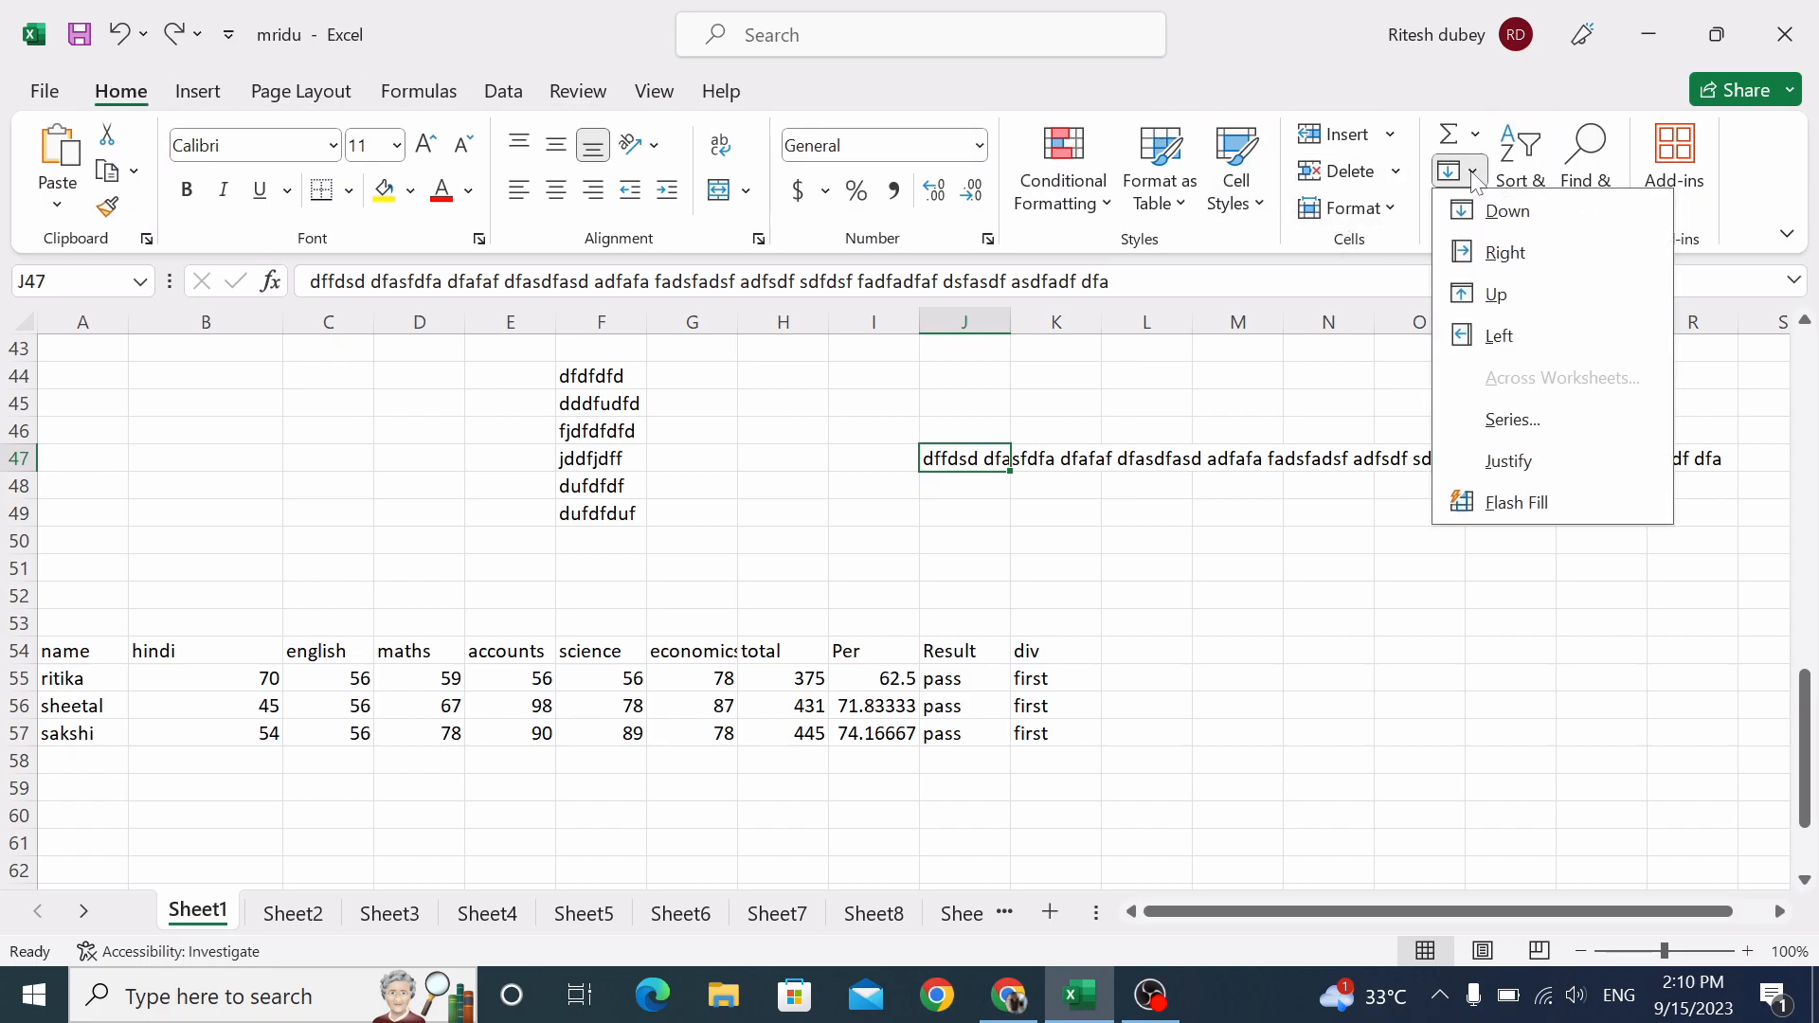
click(1510, 462)
click(864, 579)
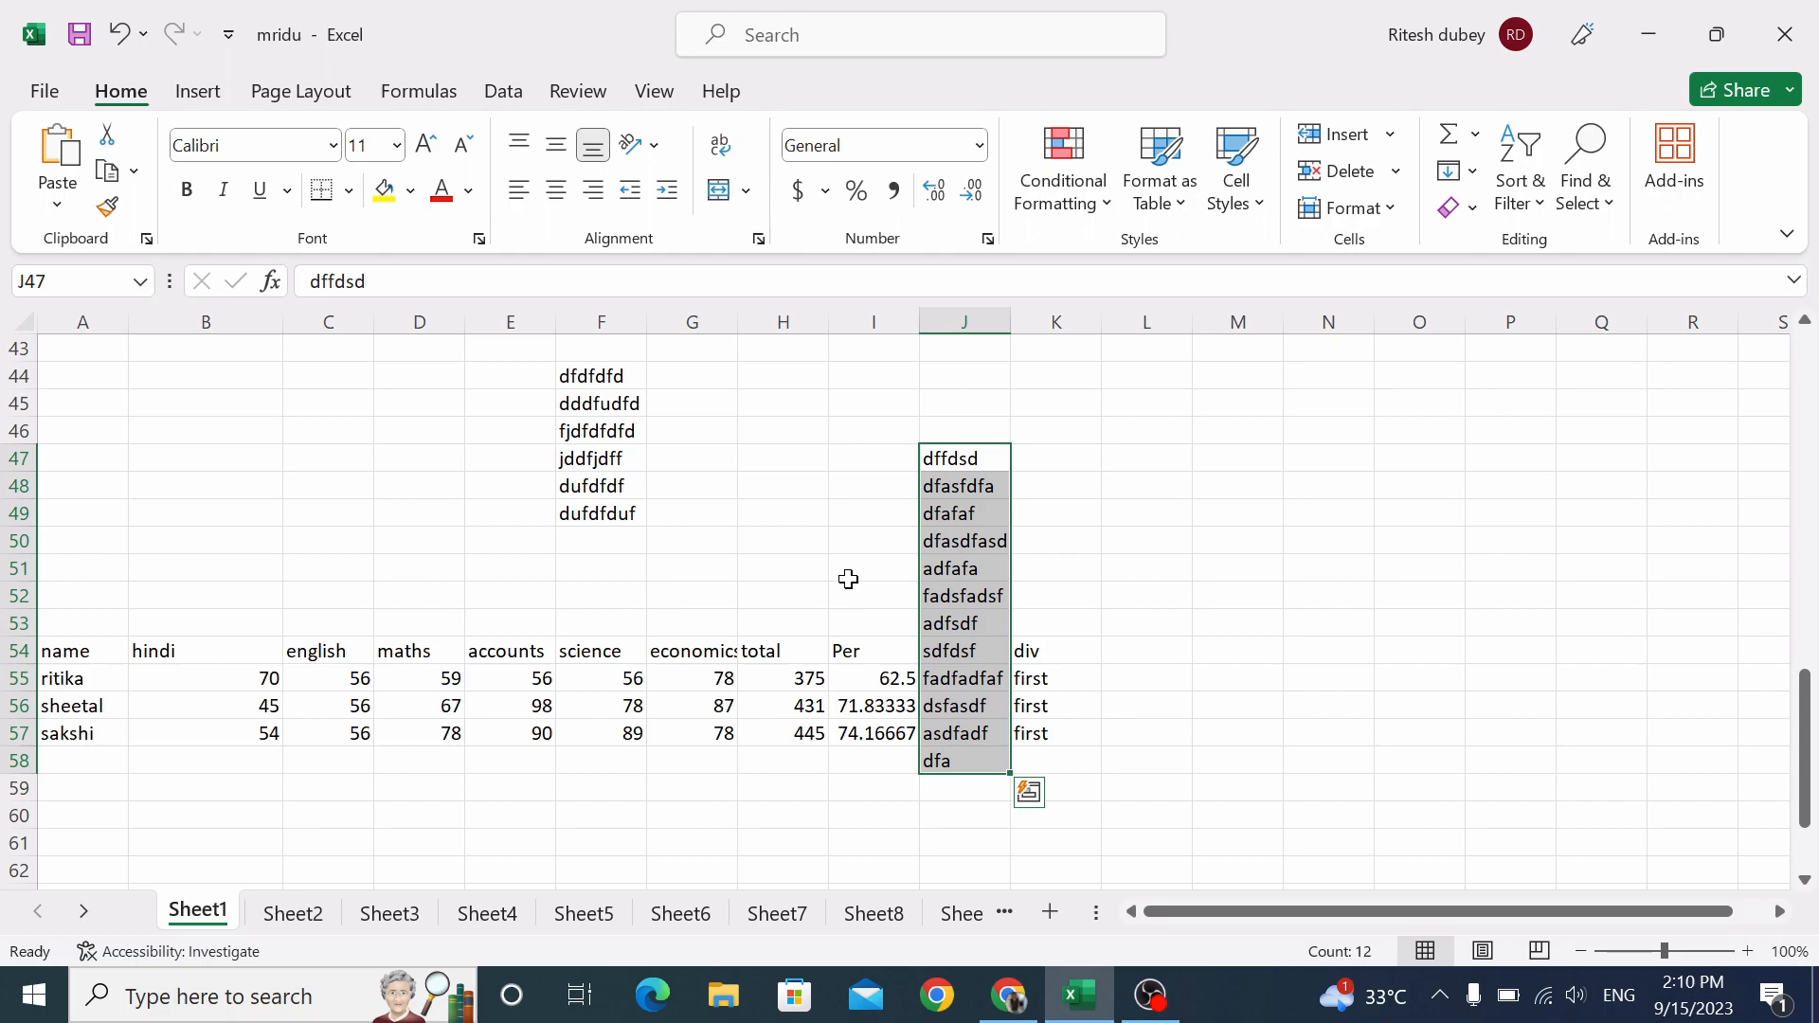
Clear the contents of J47:J58, return to the data tools and select the empty cell N49.
key(Delete)
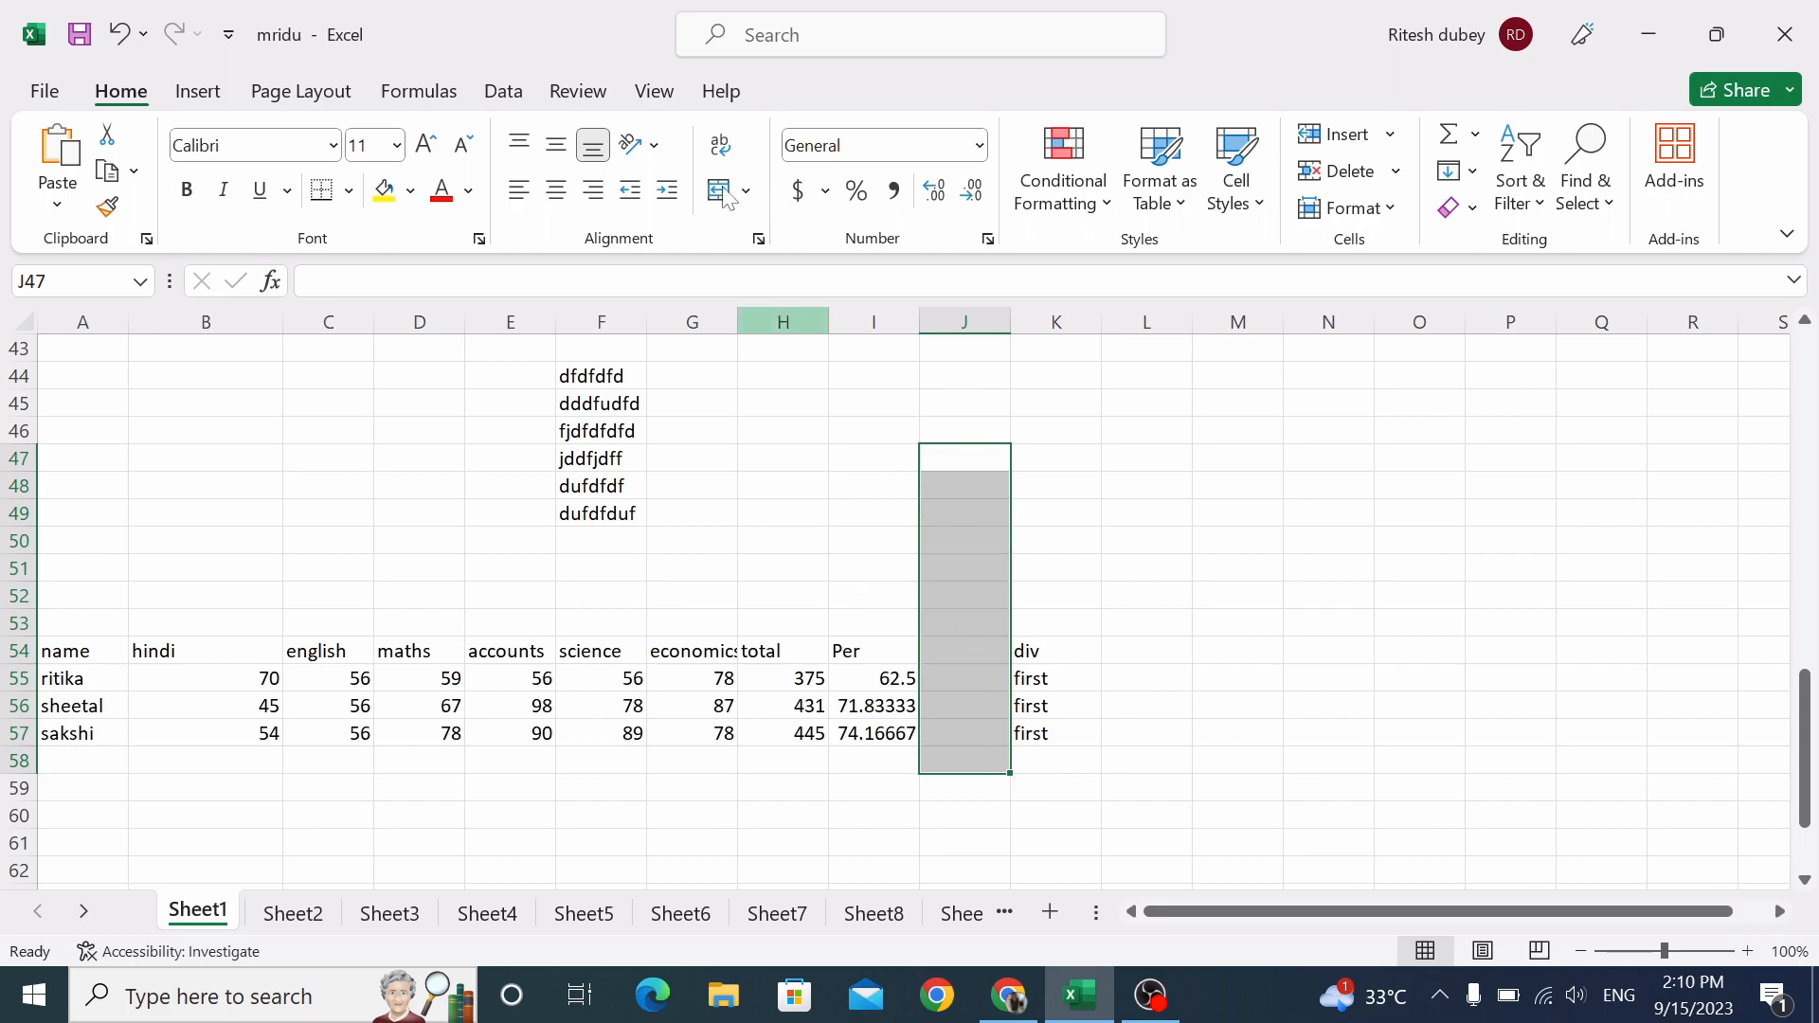
click(501, 91)
click(1345, 516)
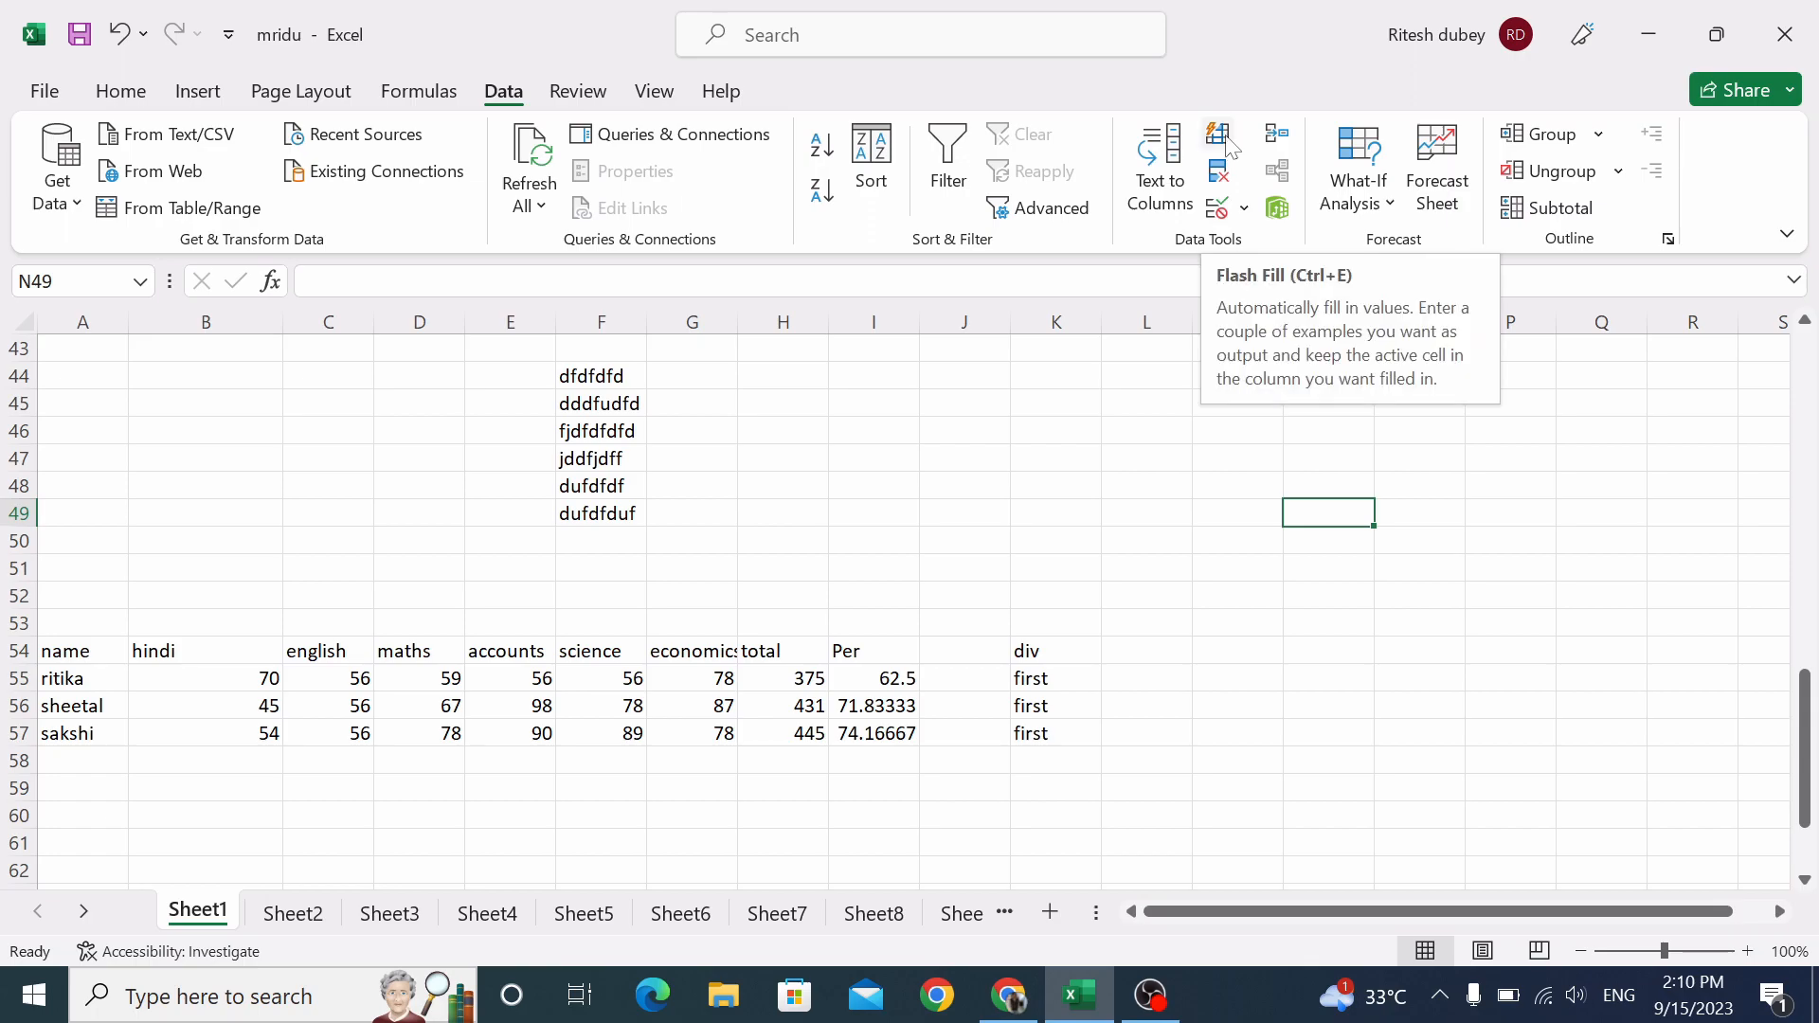
Switch to Sheet2 and look over the repeated posts in column B of the name, post and salary table.
scroll(1390, 727, up, 14)
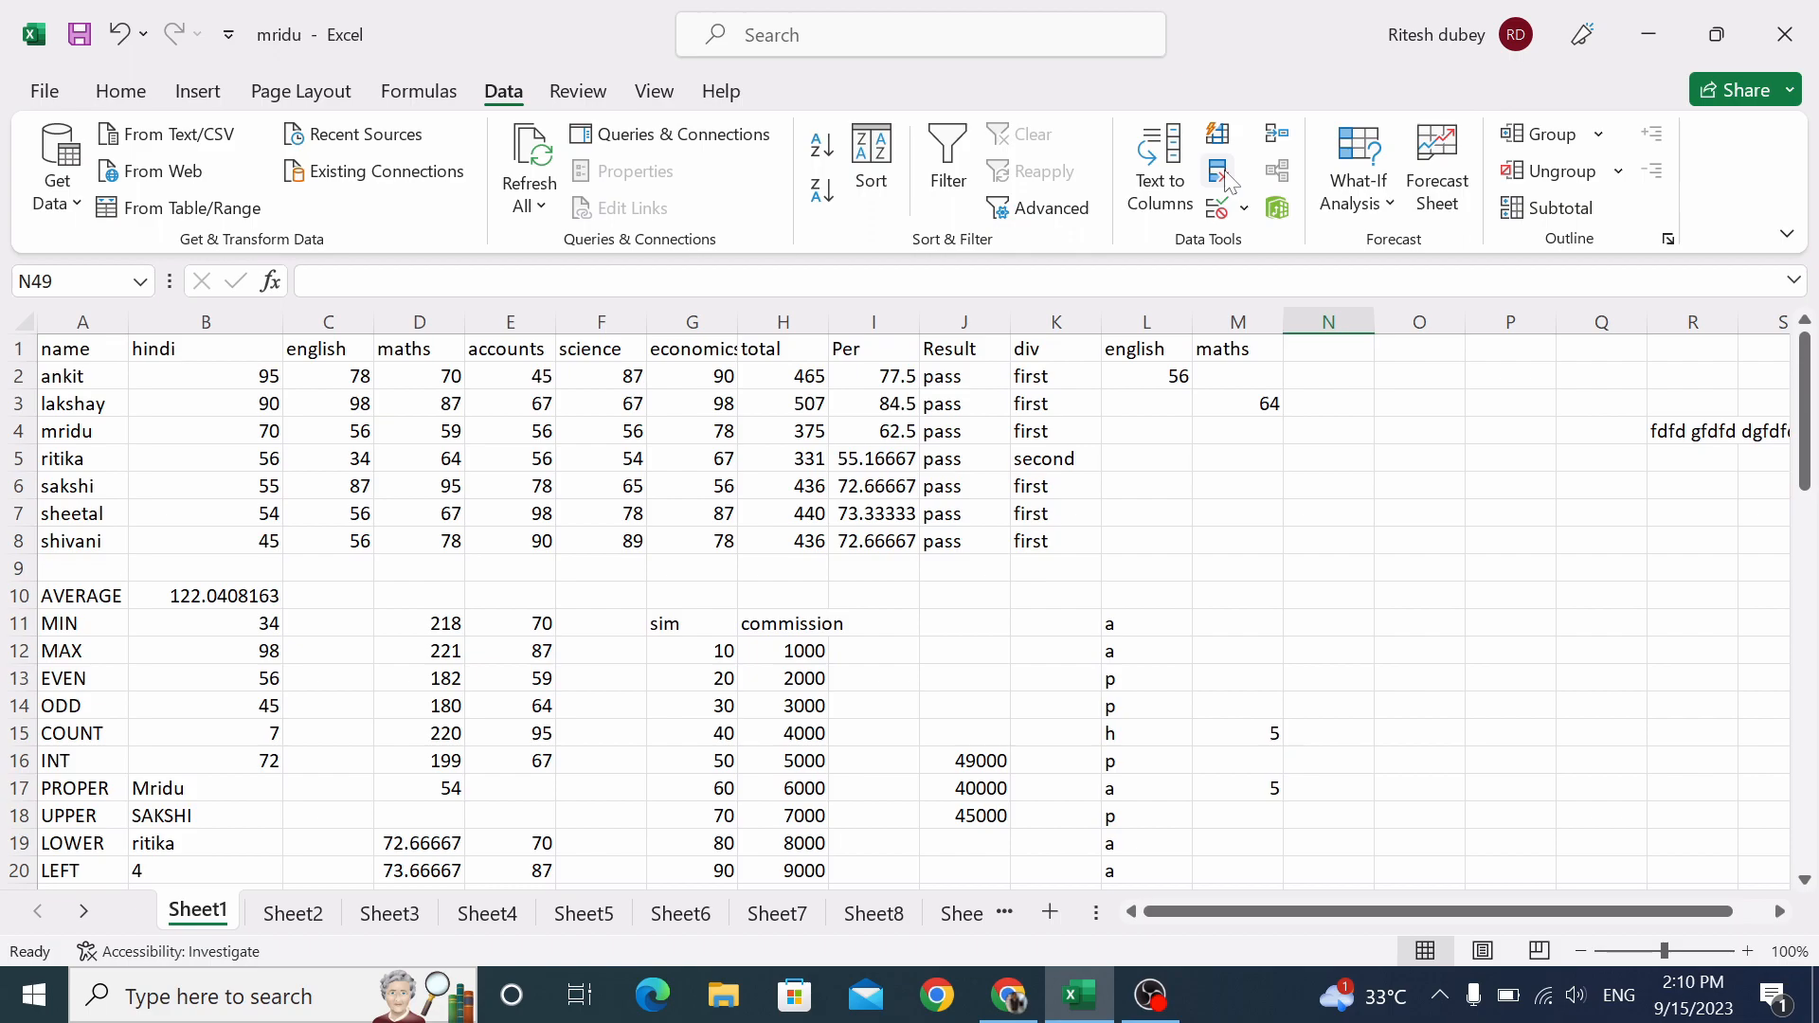
click(292, 913)
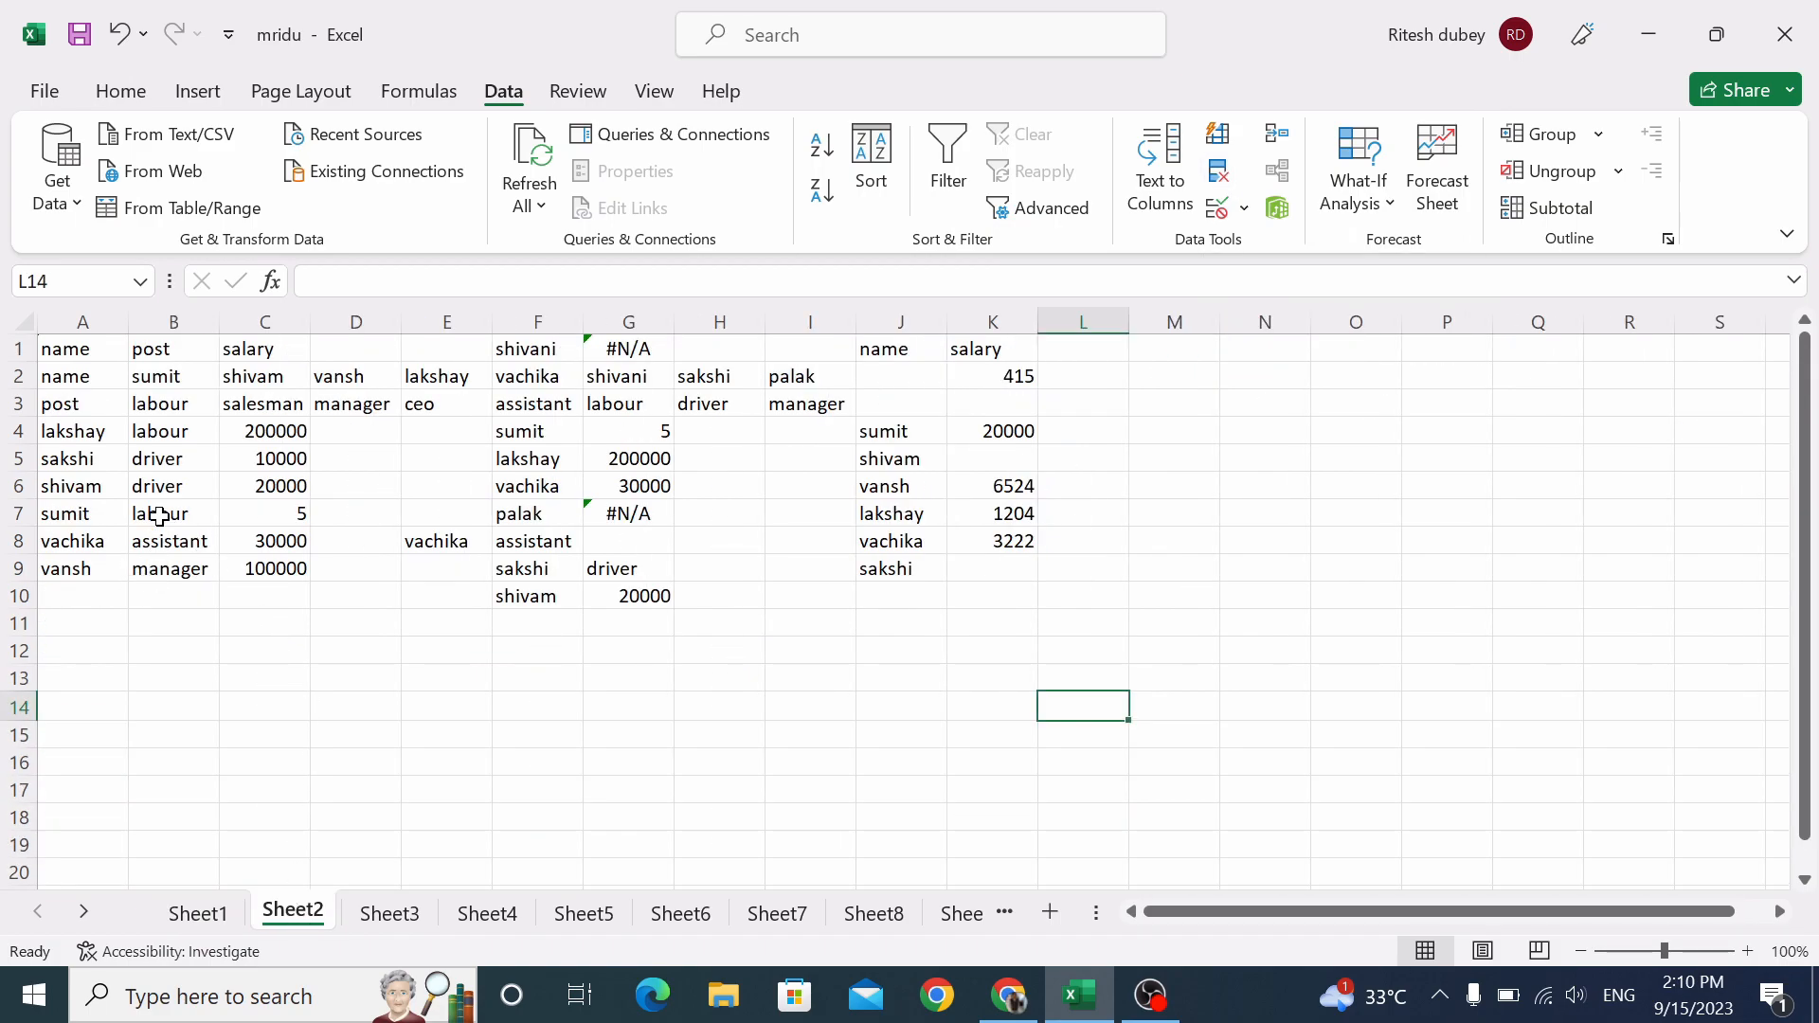
click(162, 413)
click(171, 434)
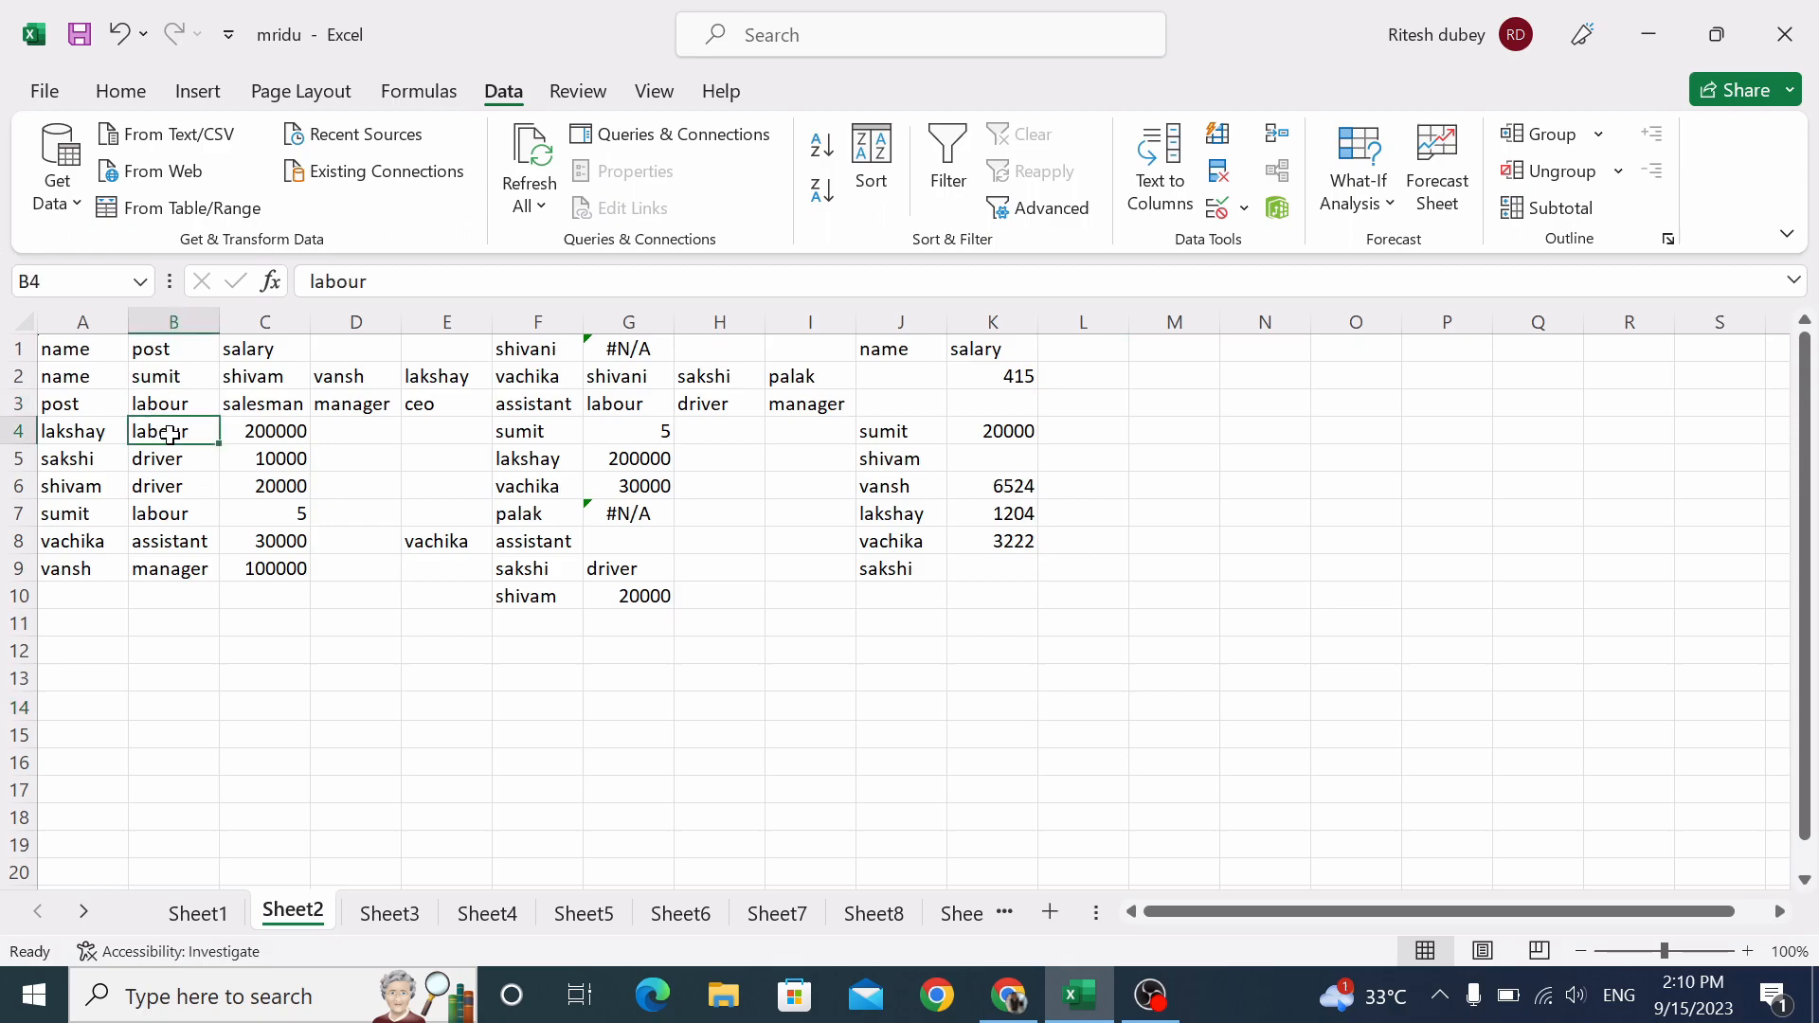
click(161, 467)
click(159, 519)
Remove duplicates from A1:C9 based on column B only, and undo the removal.
drag(55, 349, 253, 568)
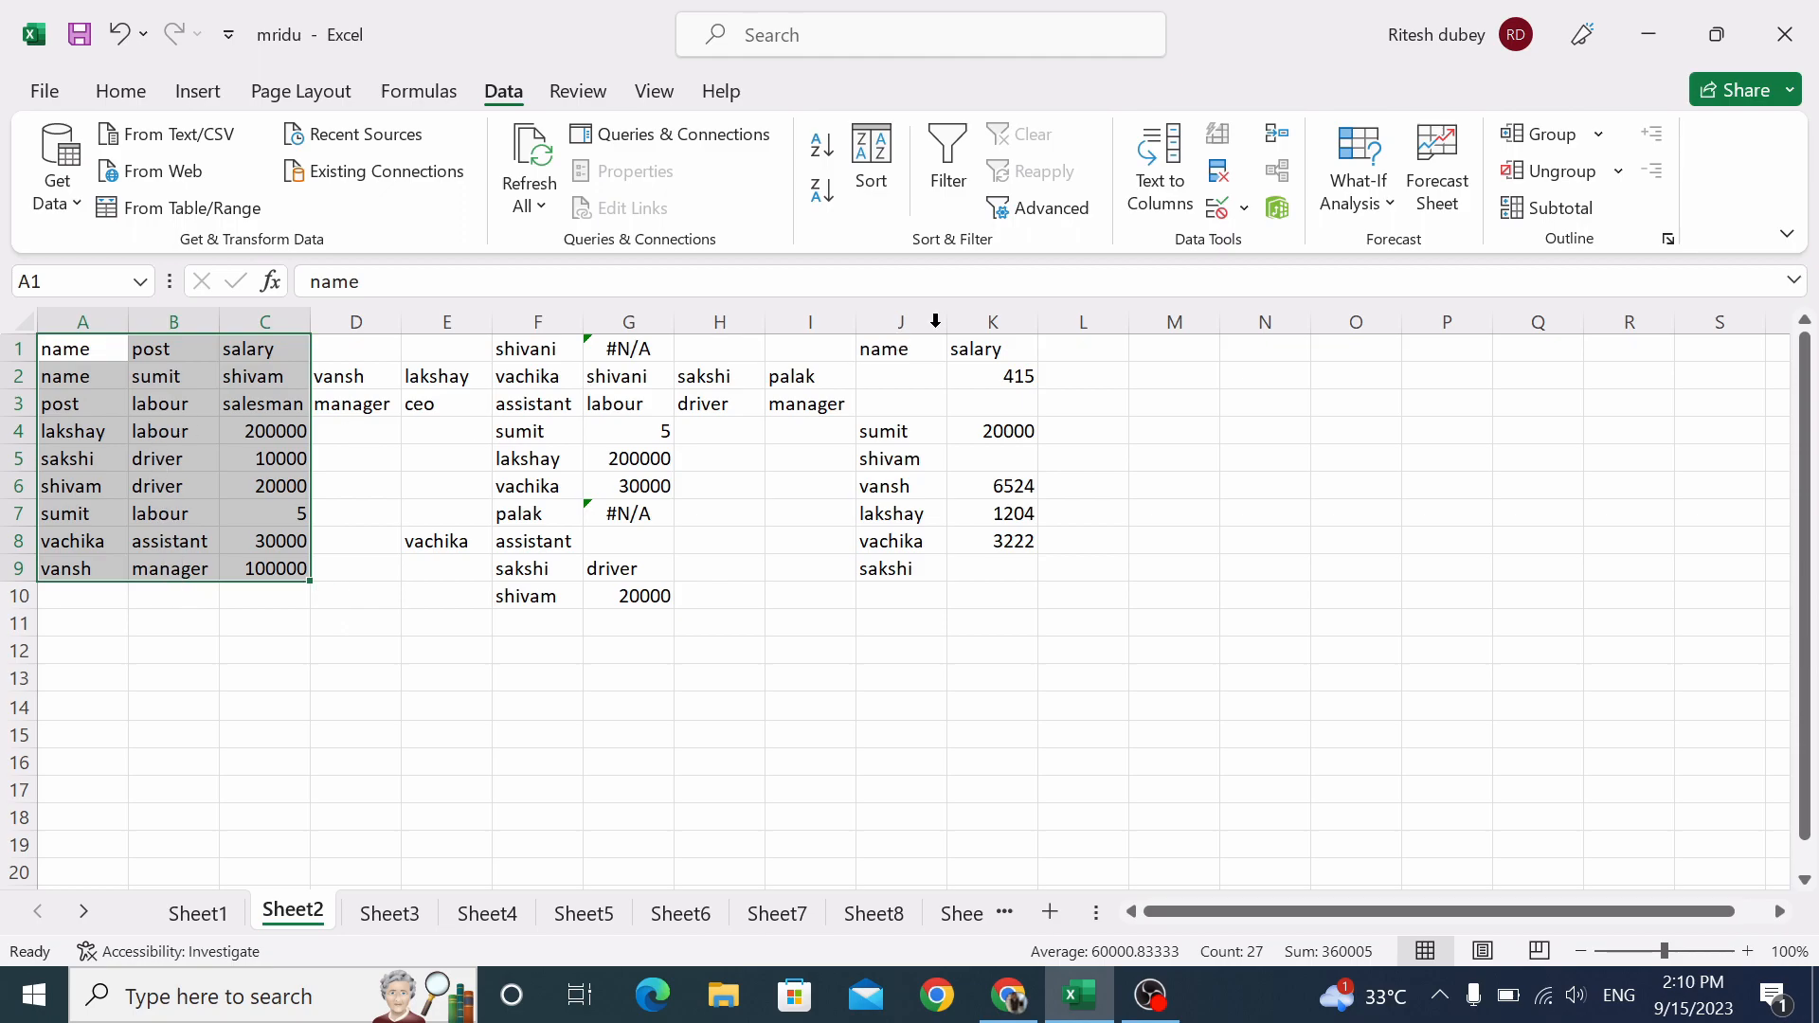
click(1219, 172)
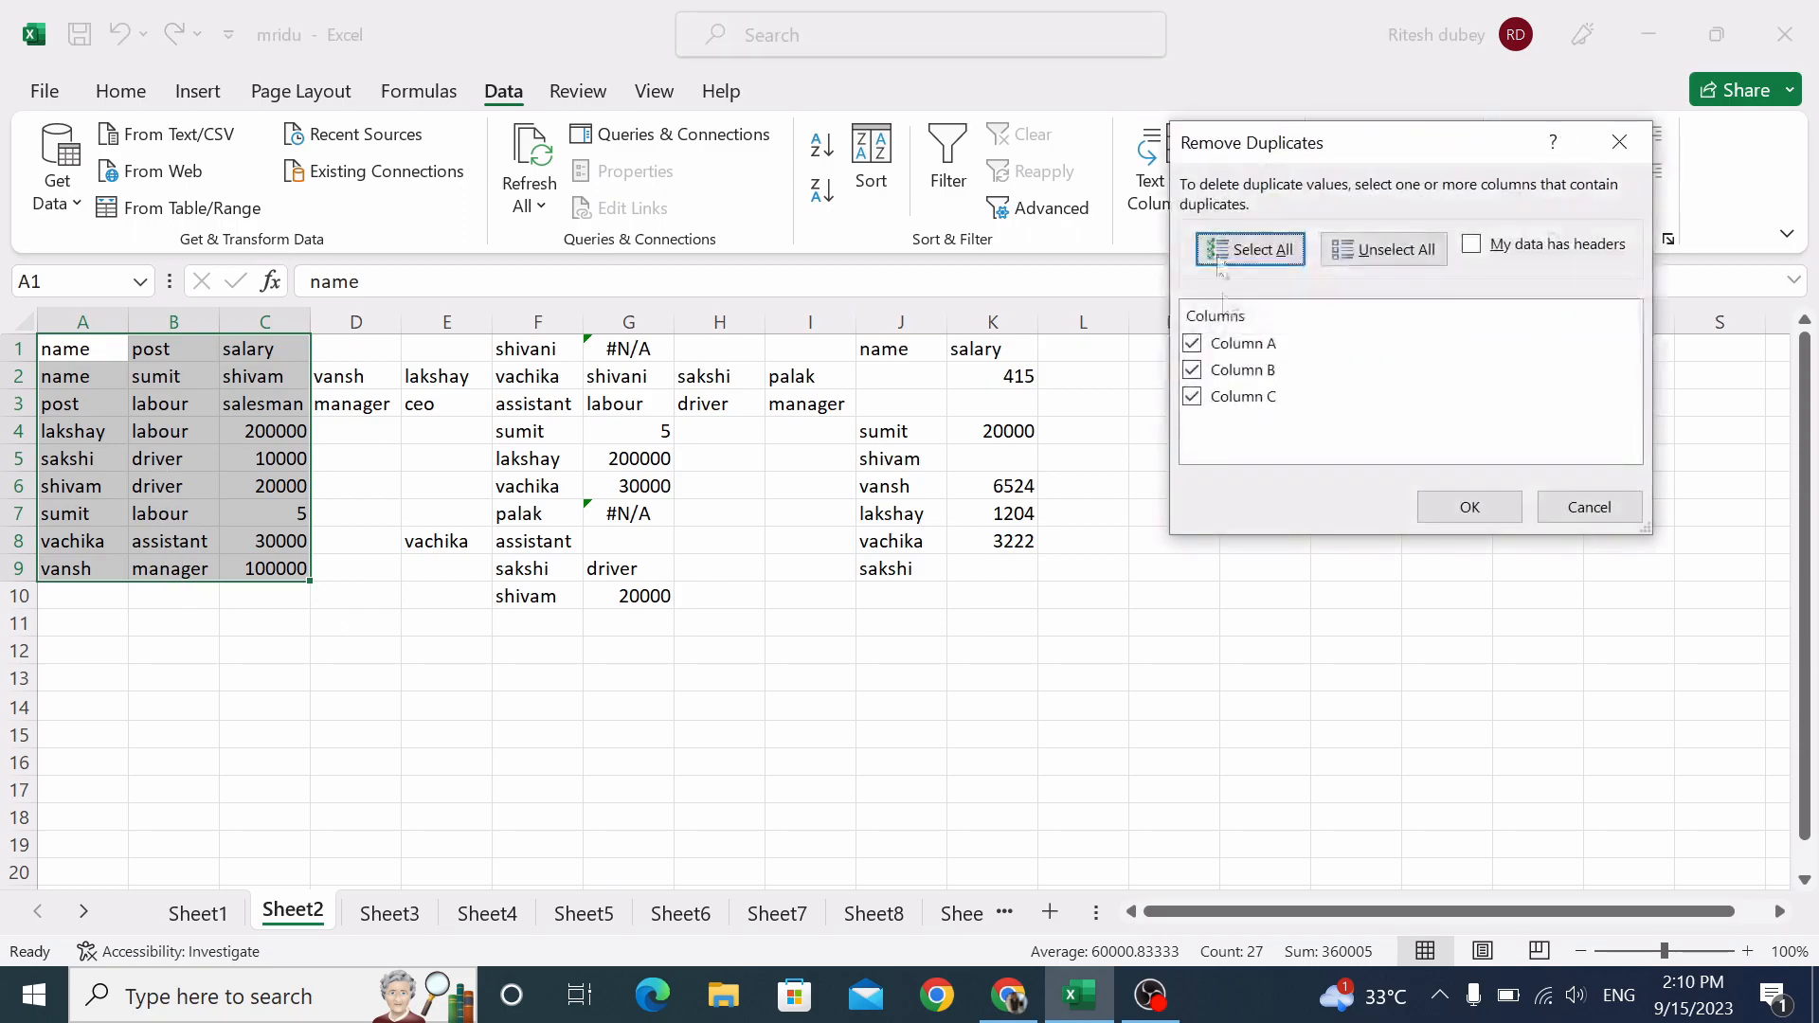
click(1228, 346)
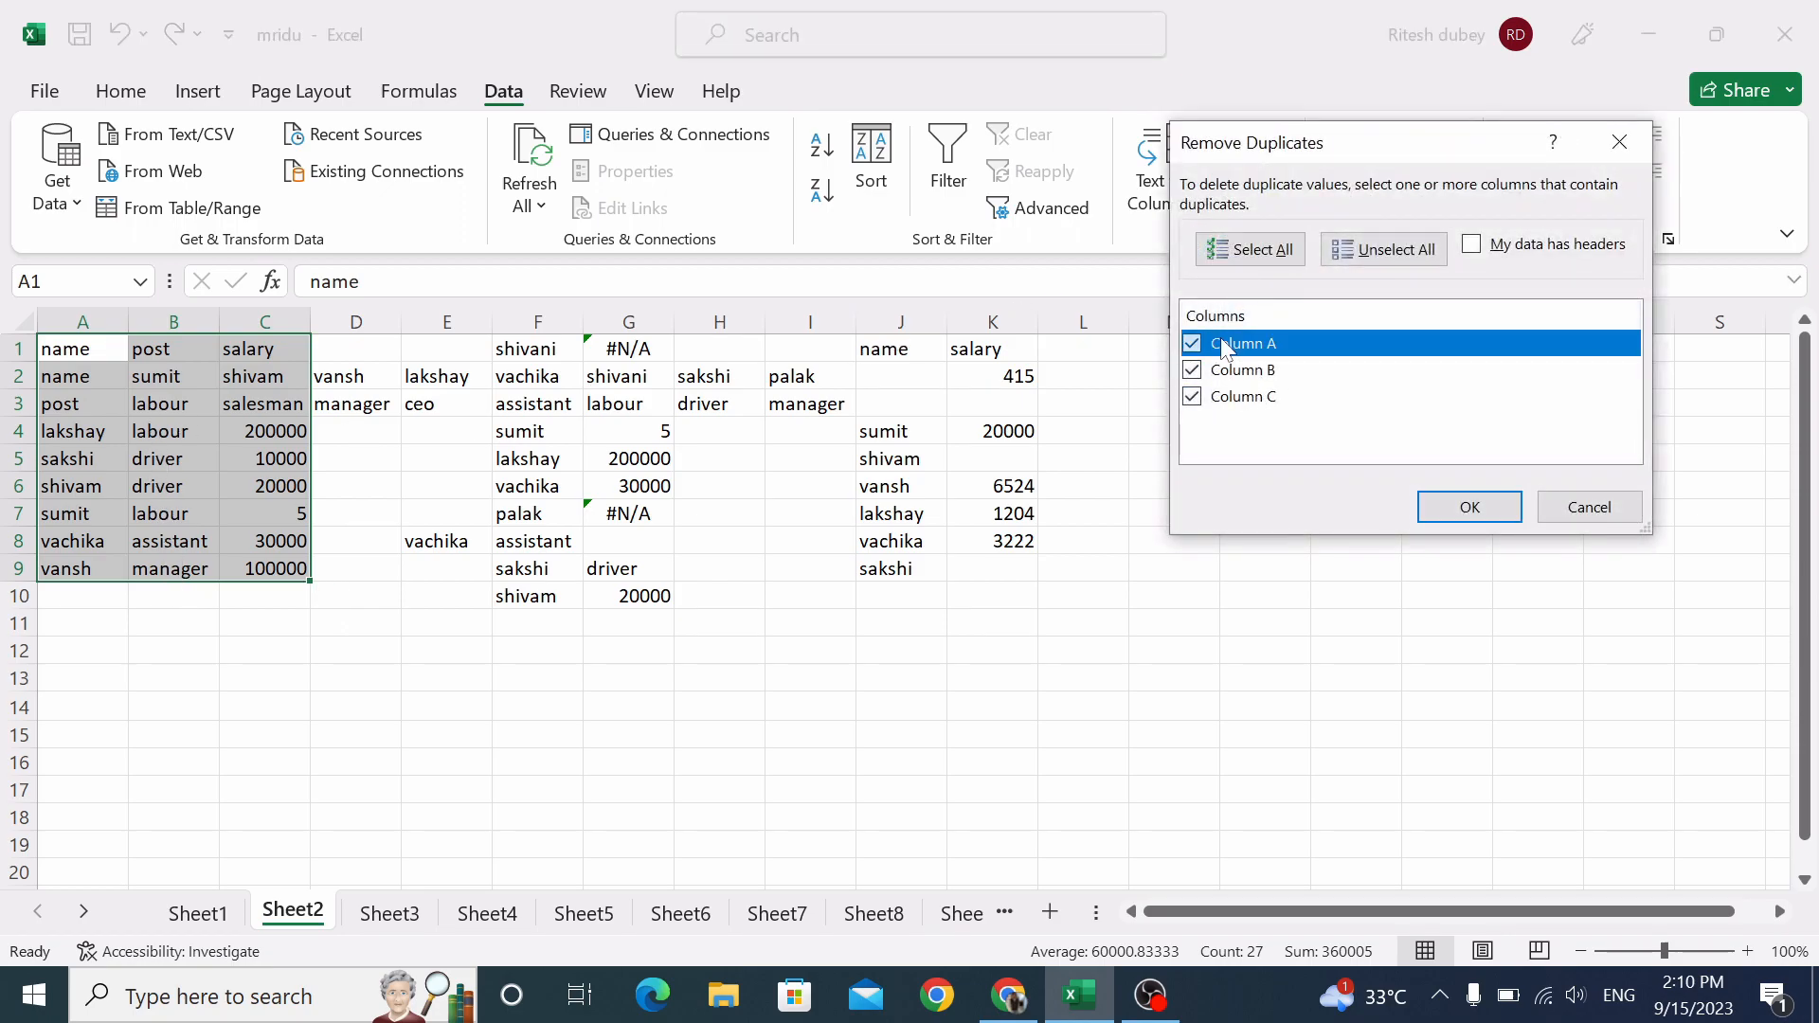
click(1196, 400)
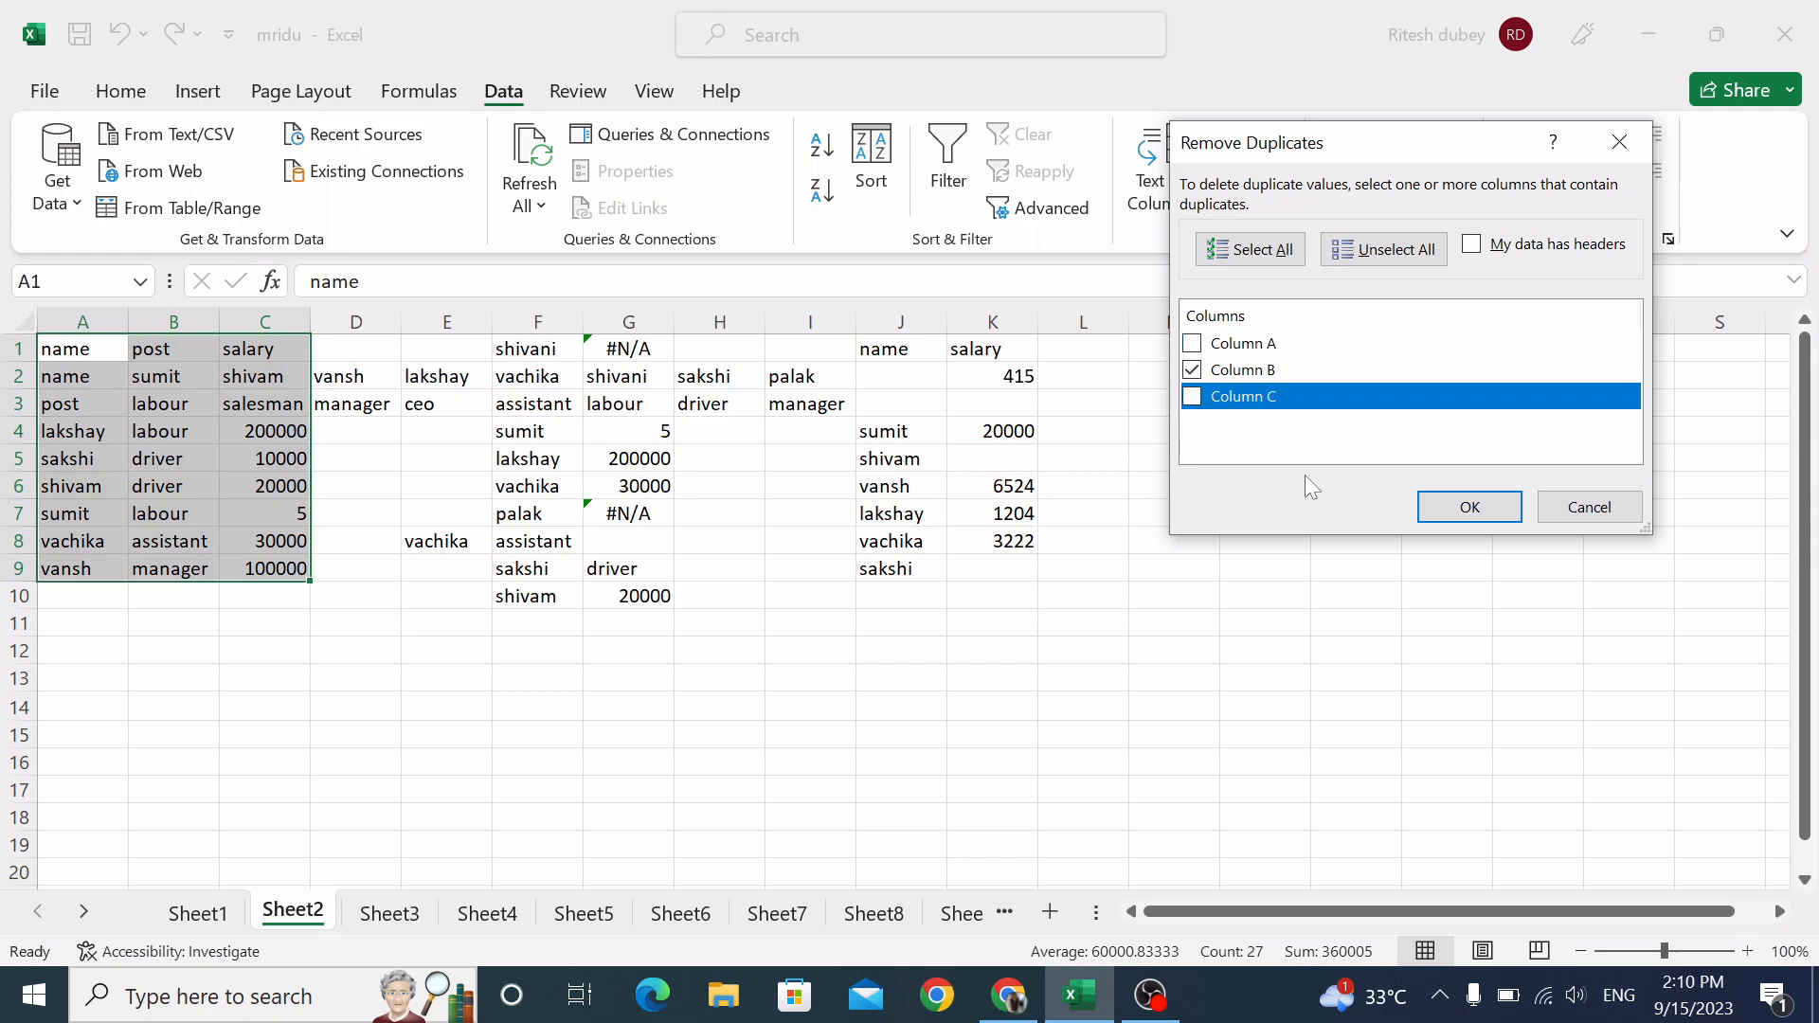
click(1441, 512)
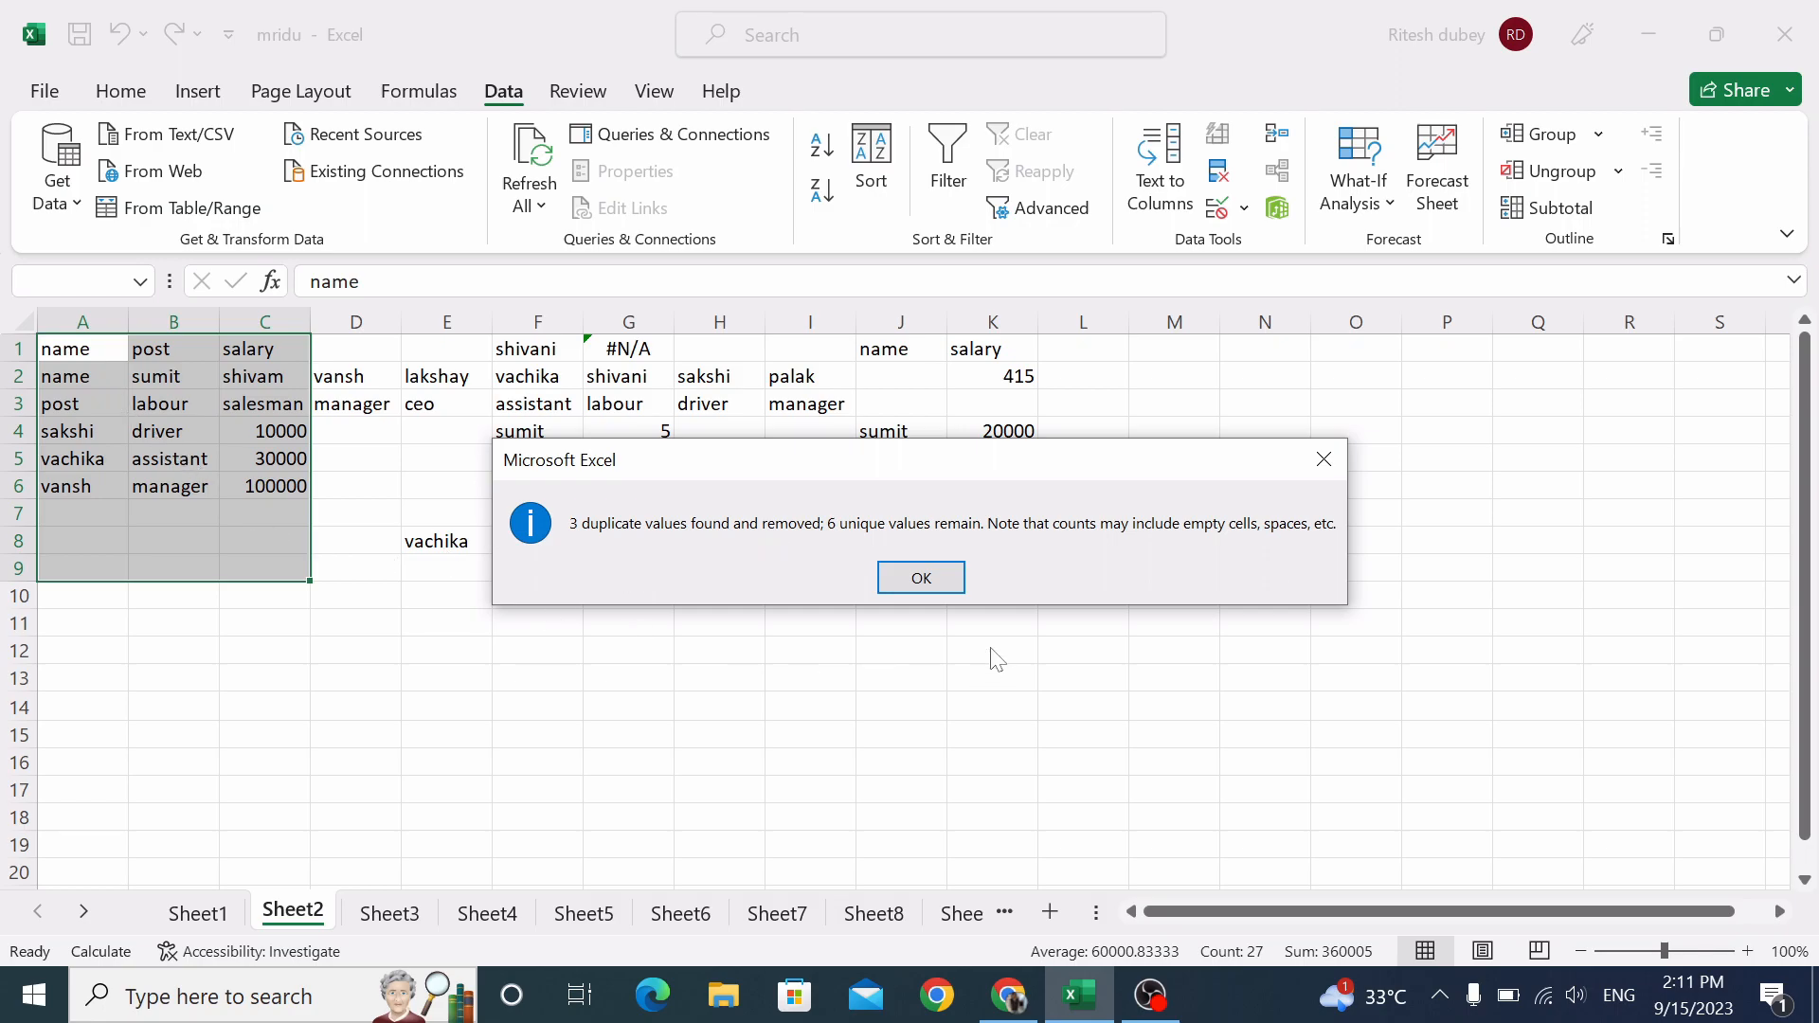
click(919, 578)
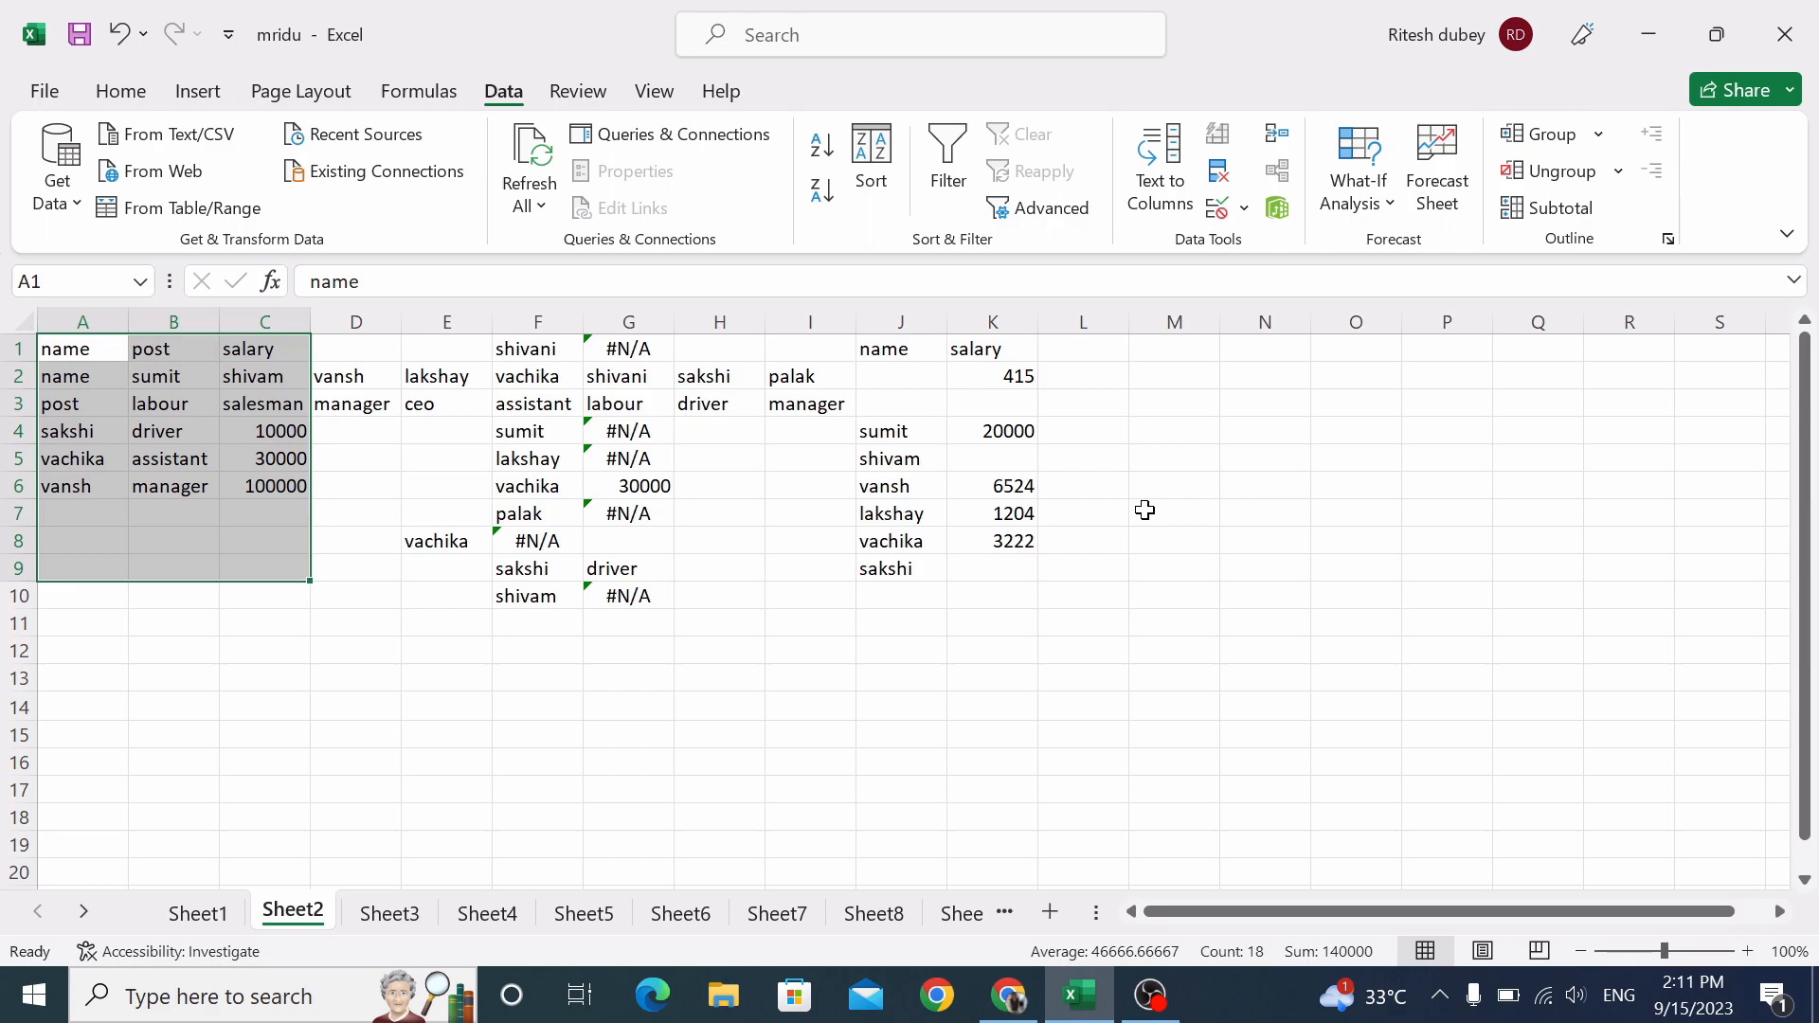
key(ctrl+z)
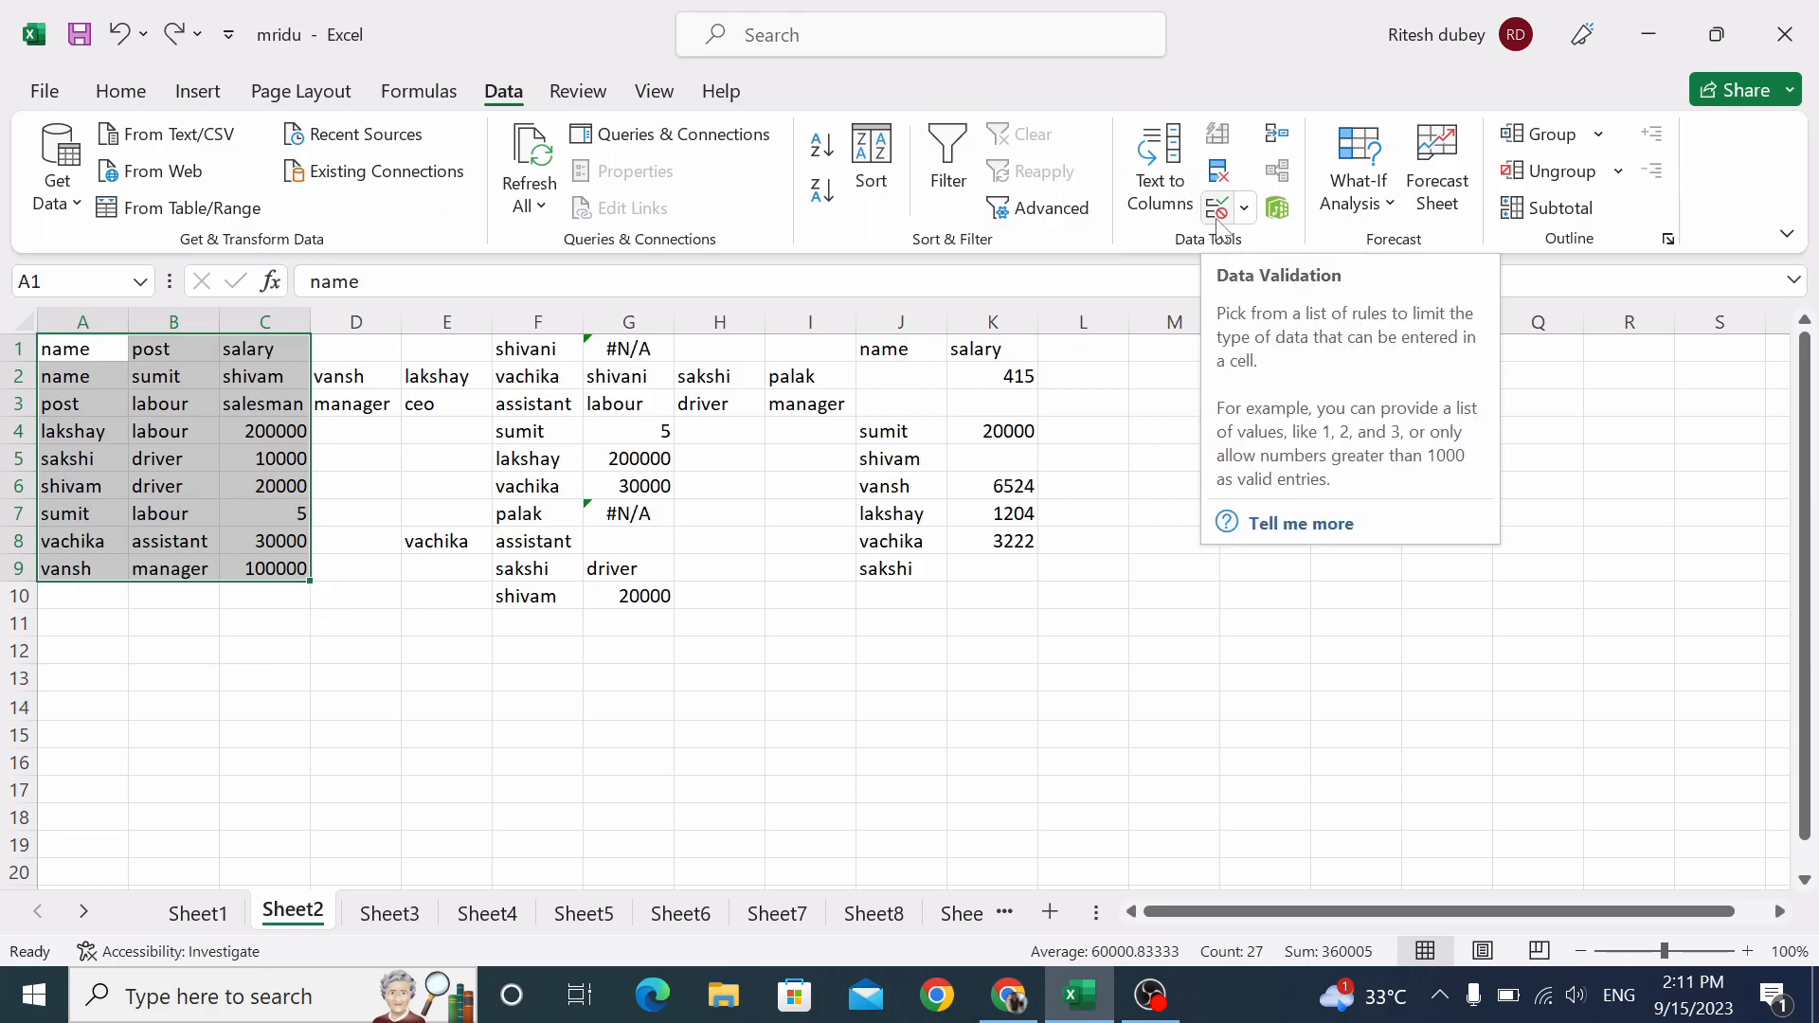
Set a List data validation criterion for all of column P with the source =$A$2:$A$9.
click(1469, 765)
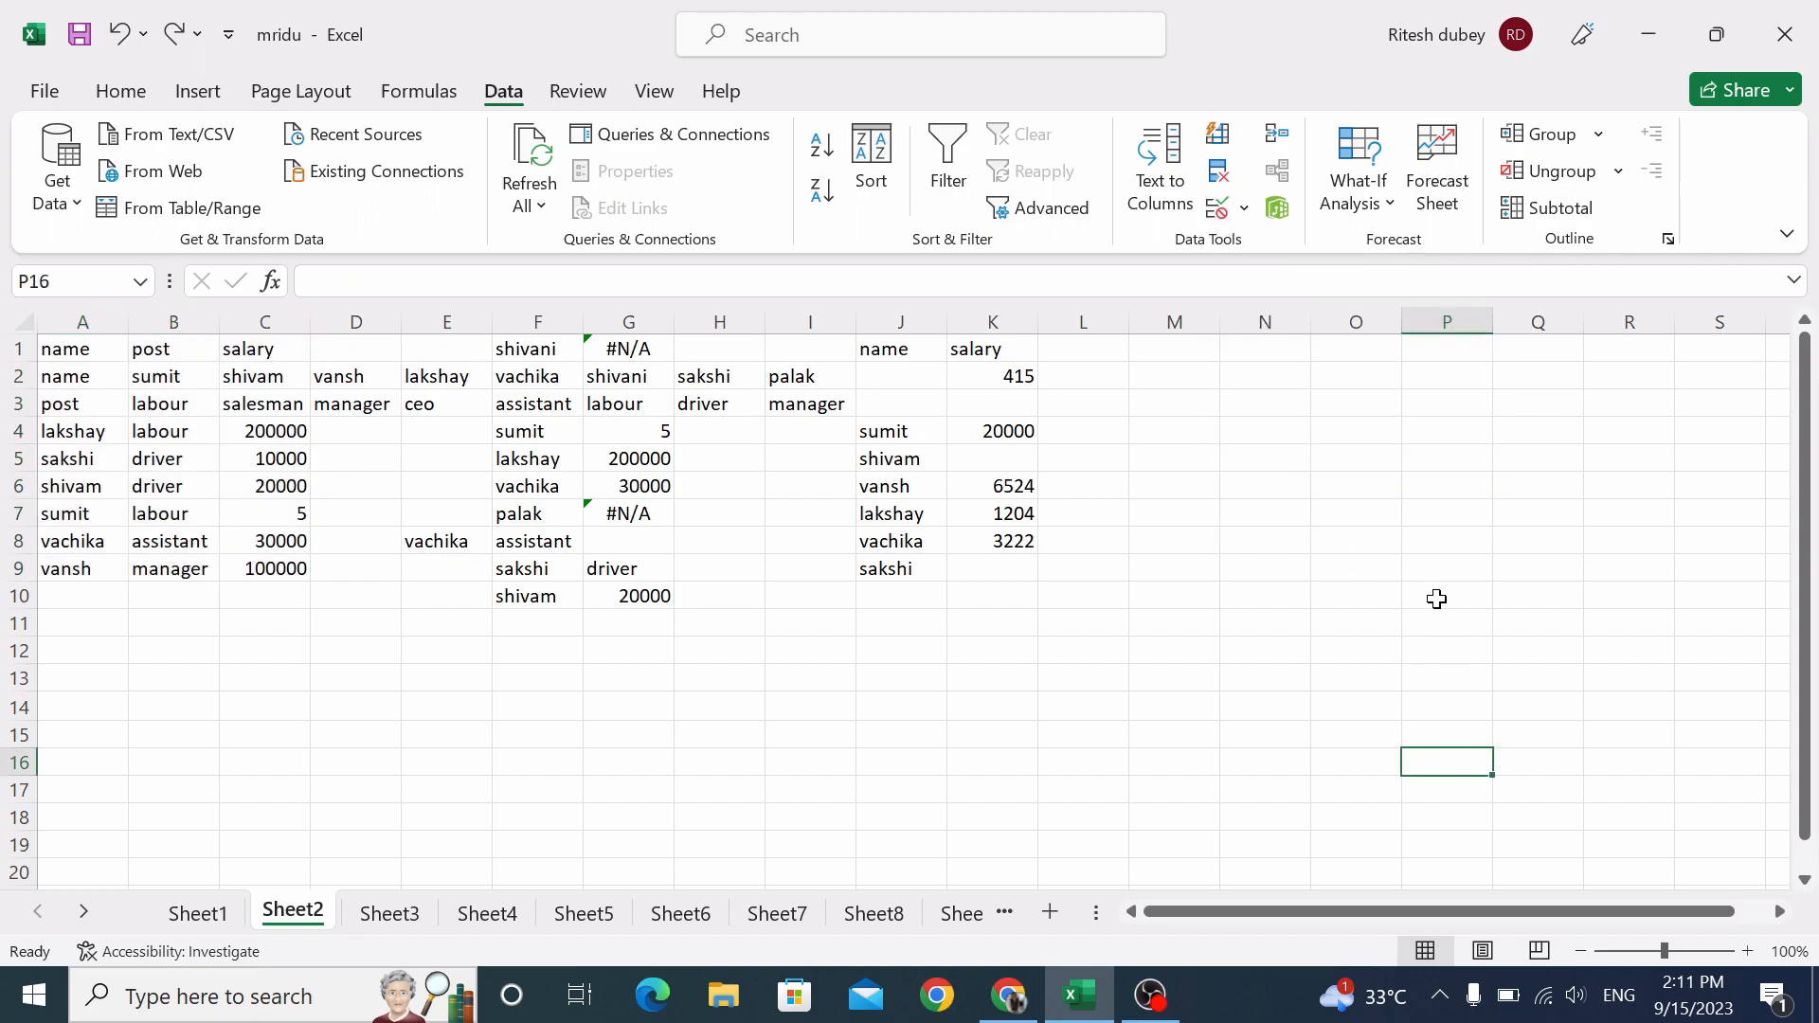
click(1461, 314)
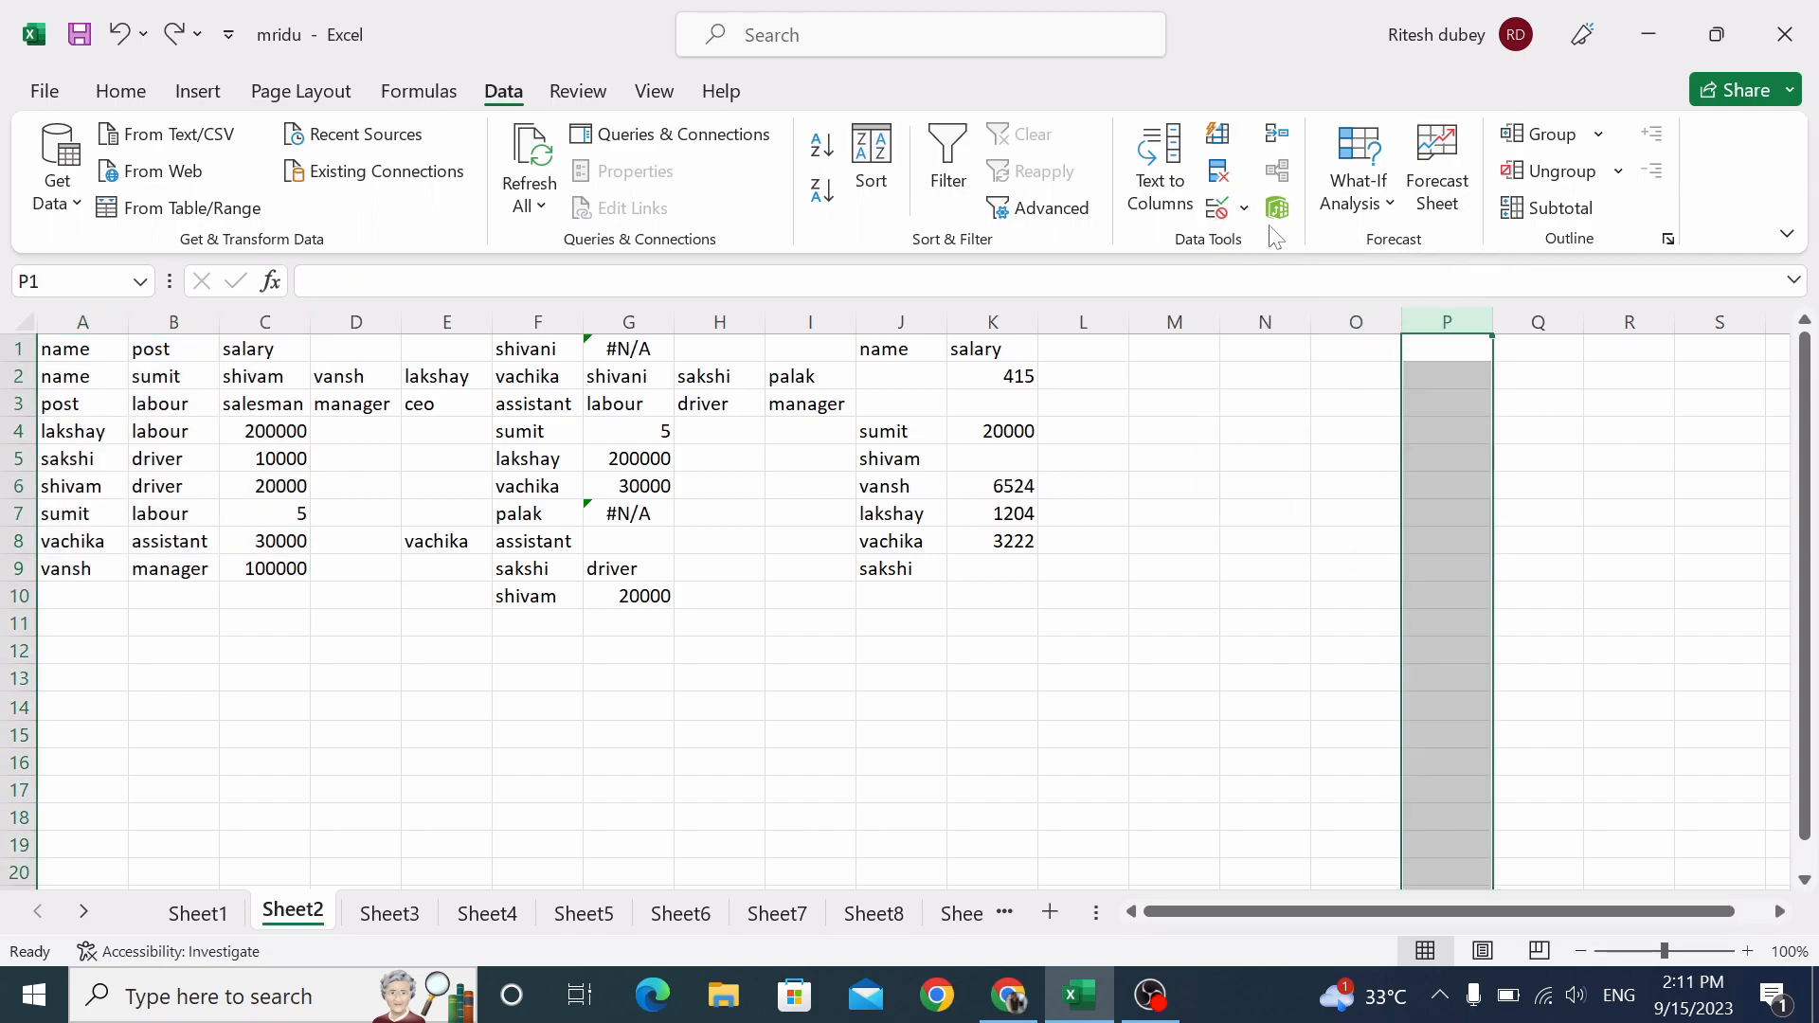
click(1244, 208)
click(1271, 249)
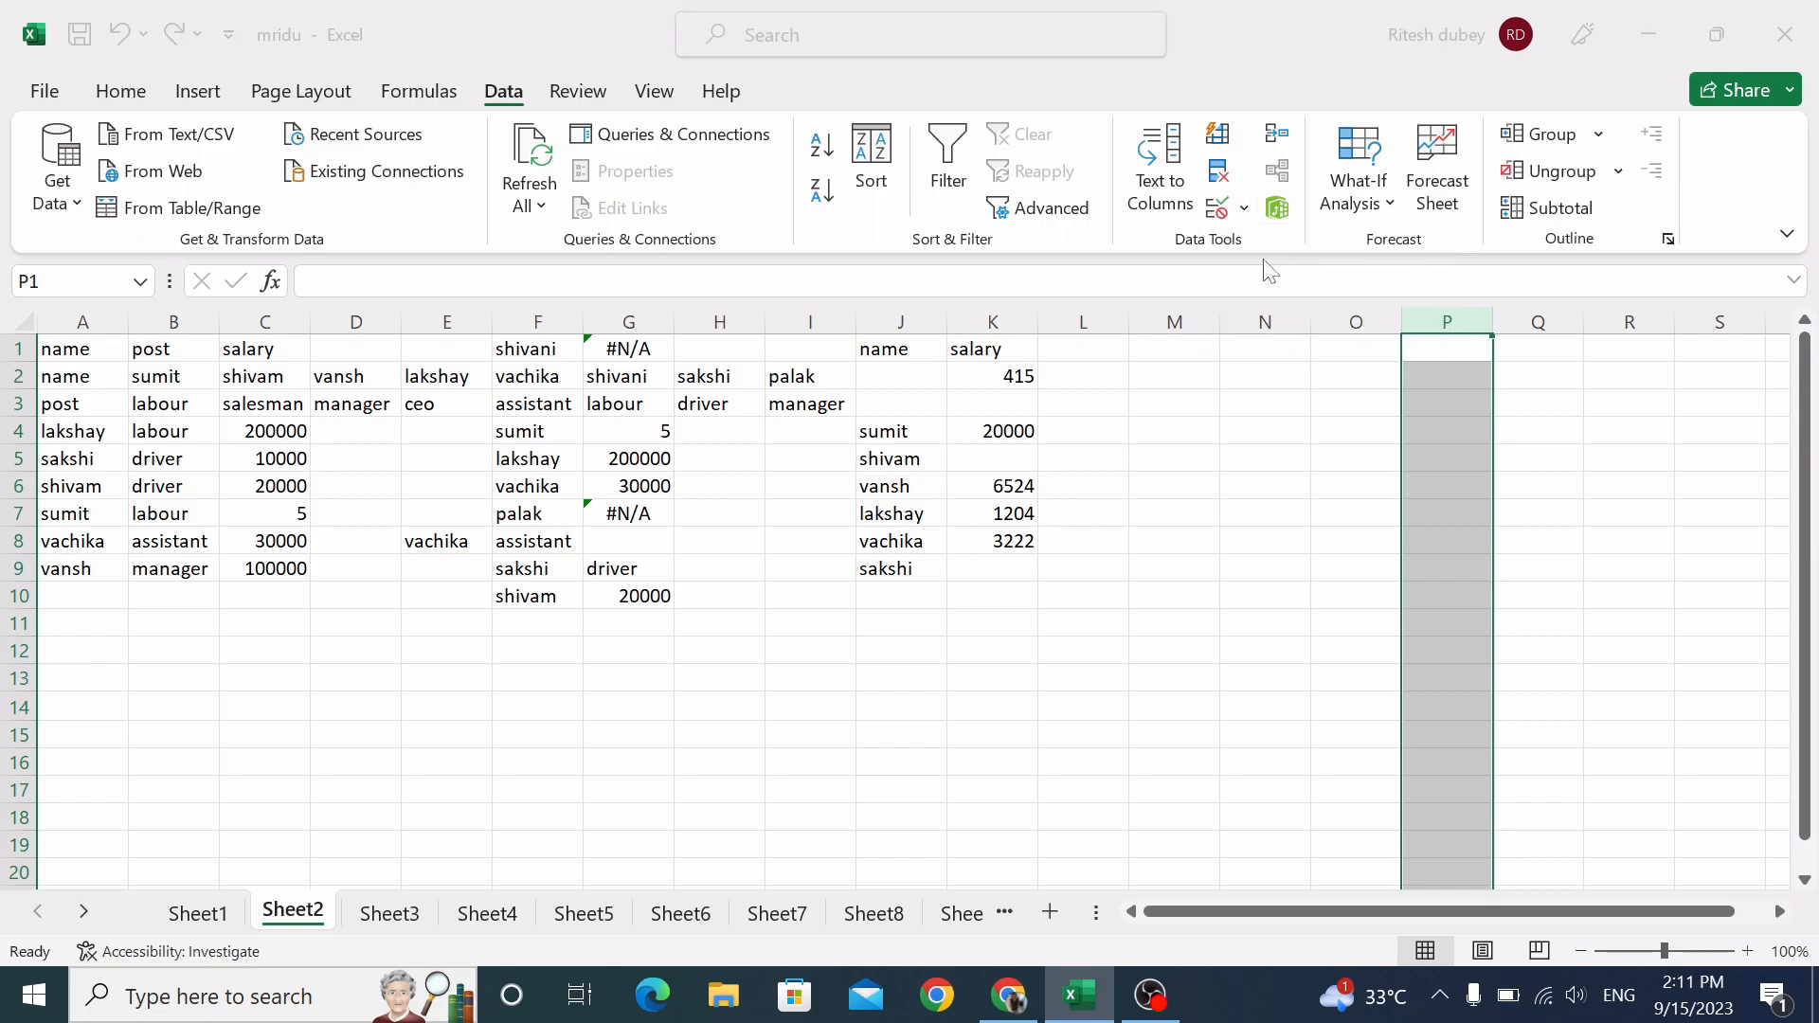
click(1331, 245)
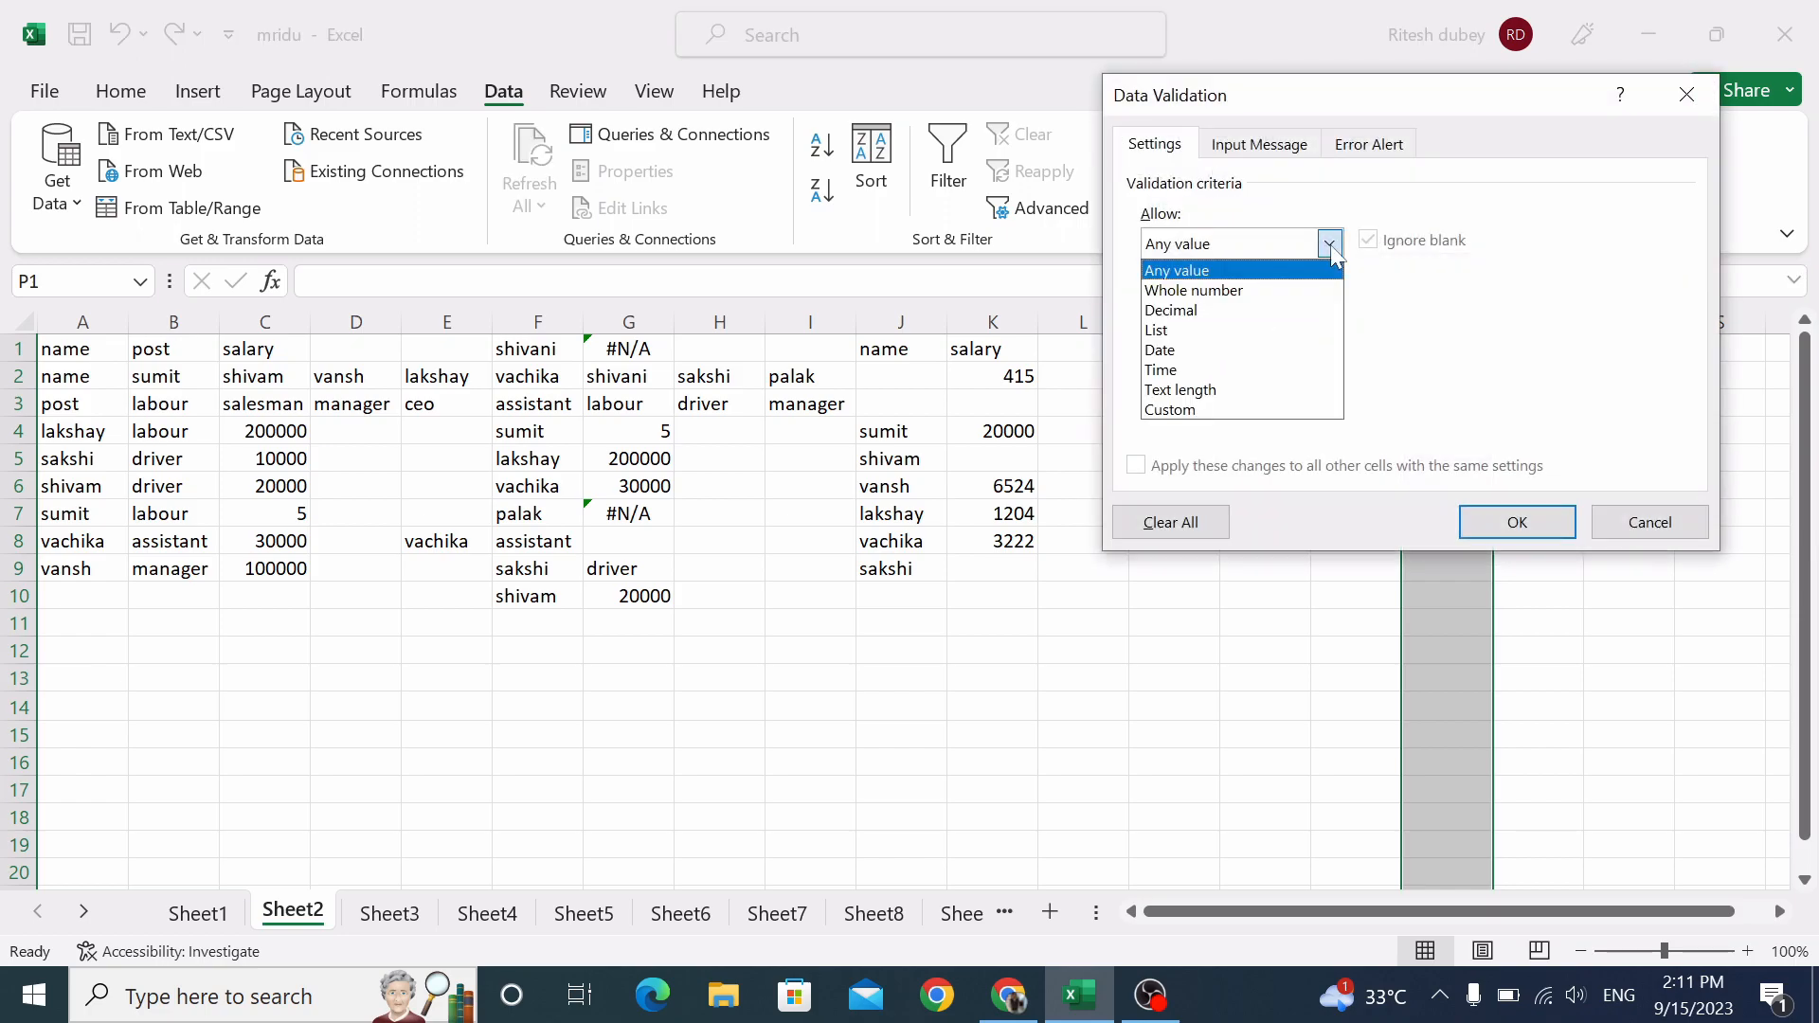
click(1196, 330)
click(1522, 366)
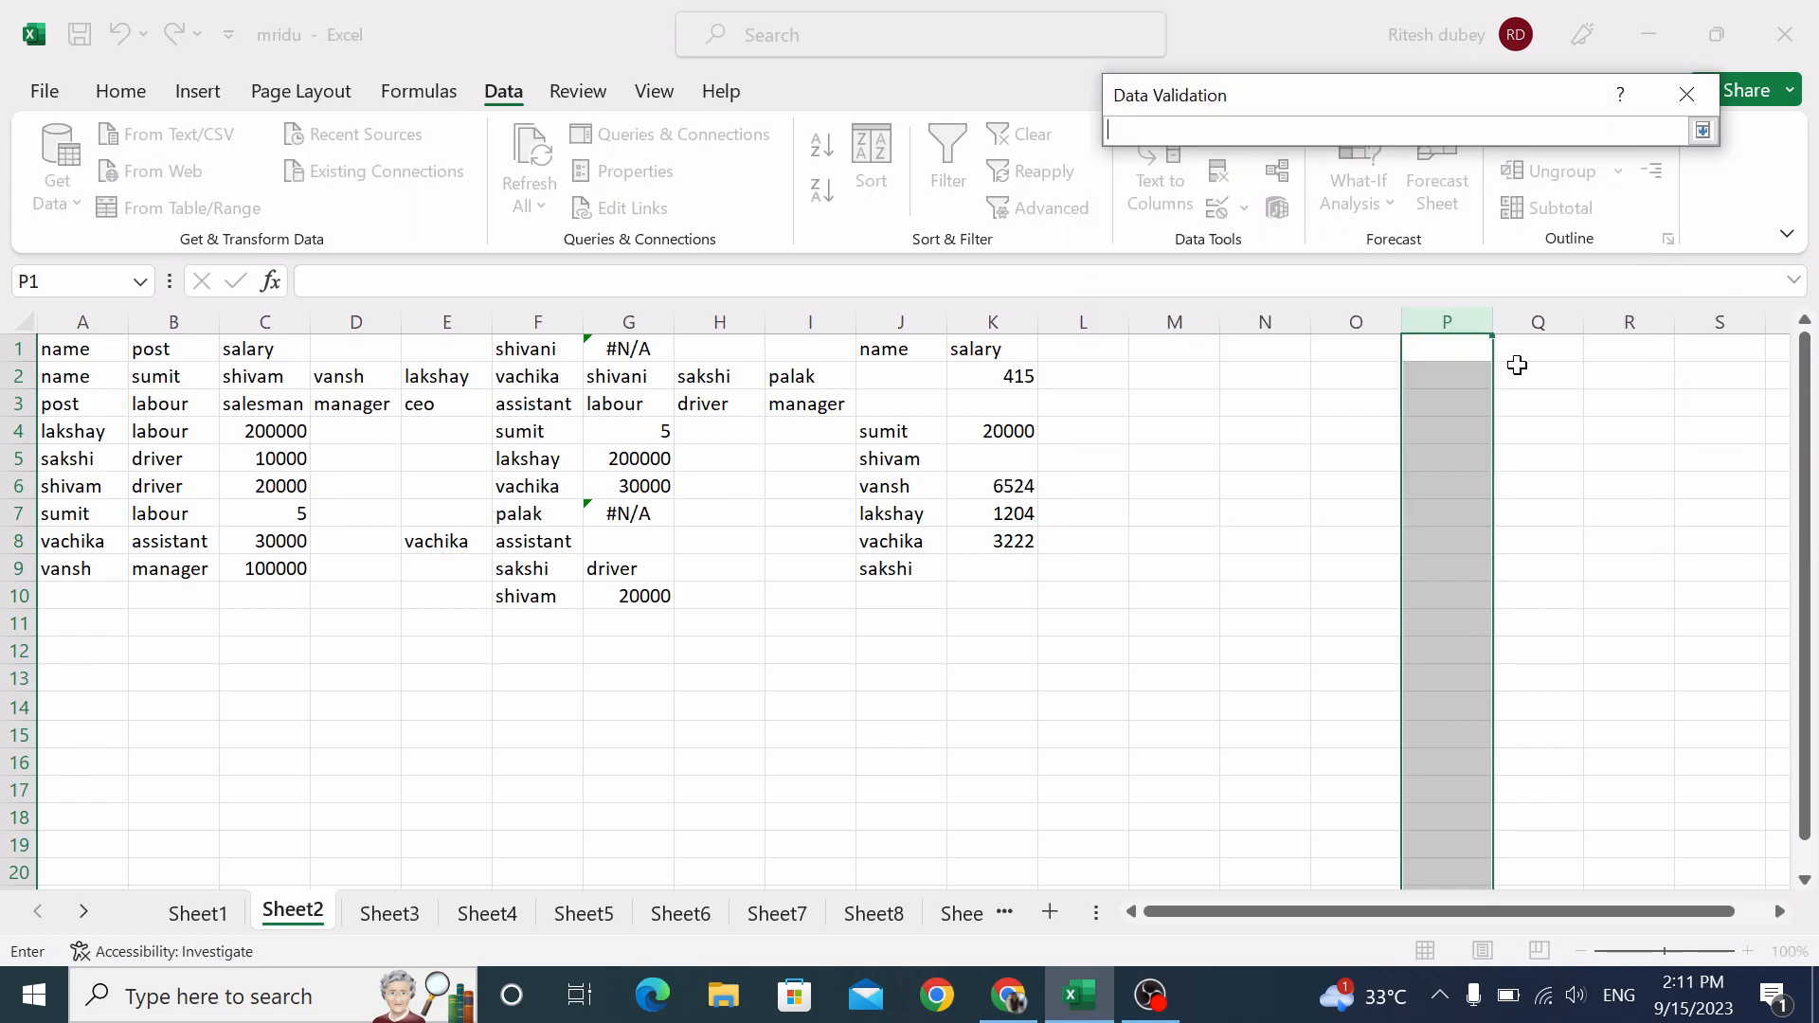
drag(73, 377, 80, 569)
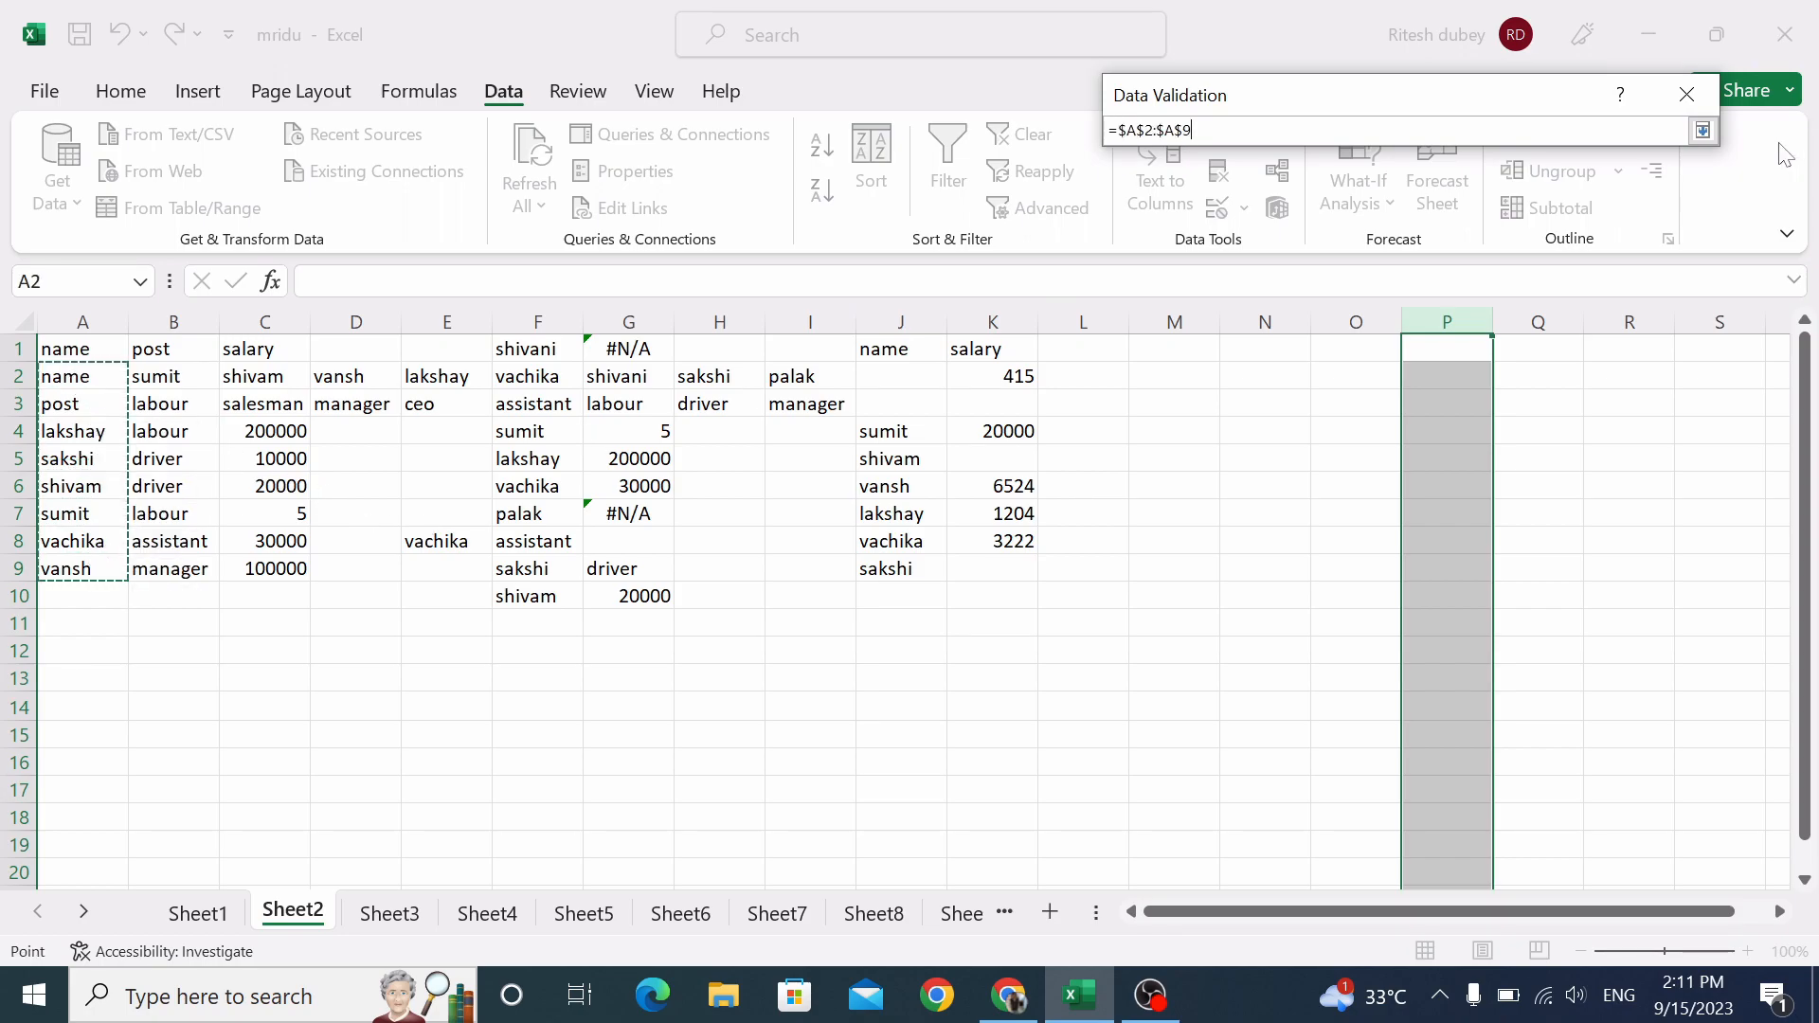
click(1703, 130)
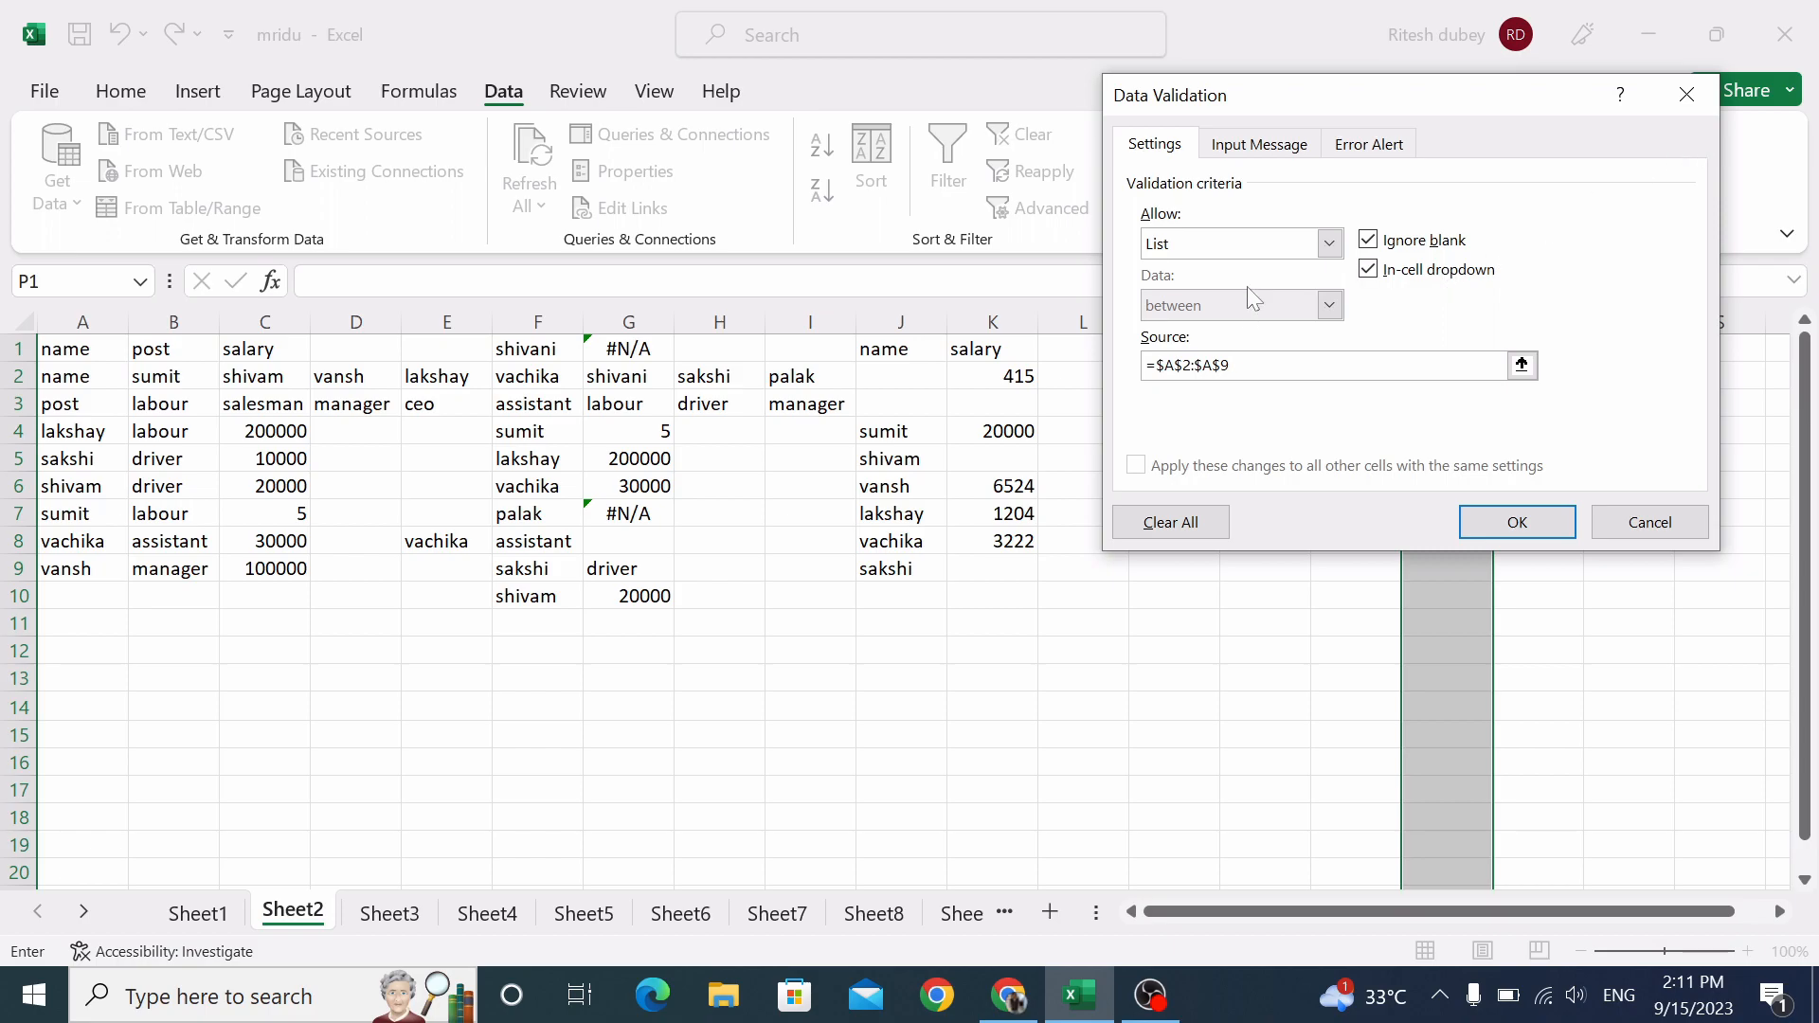
Add the input message "please subscribe my channel" and the error message "try again" to the validation, and apply it.
click(1270, 148)
click(1232, 362)
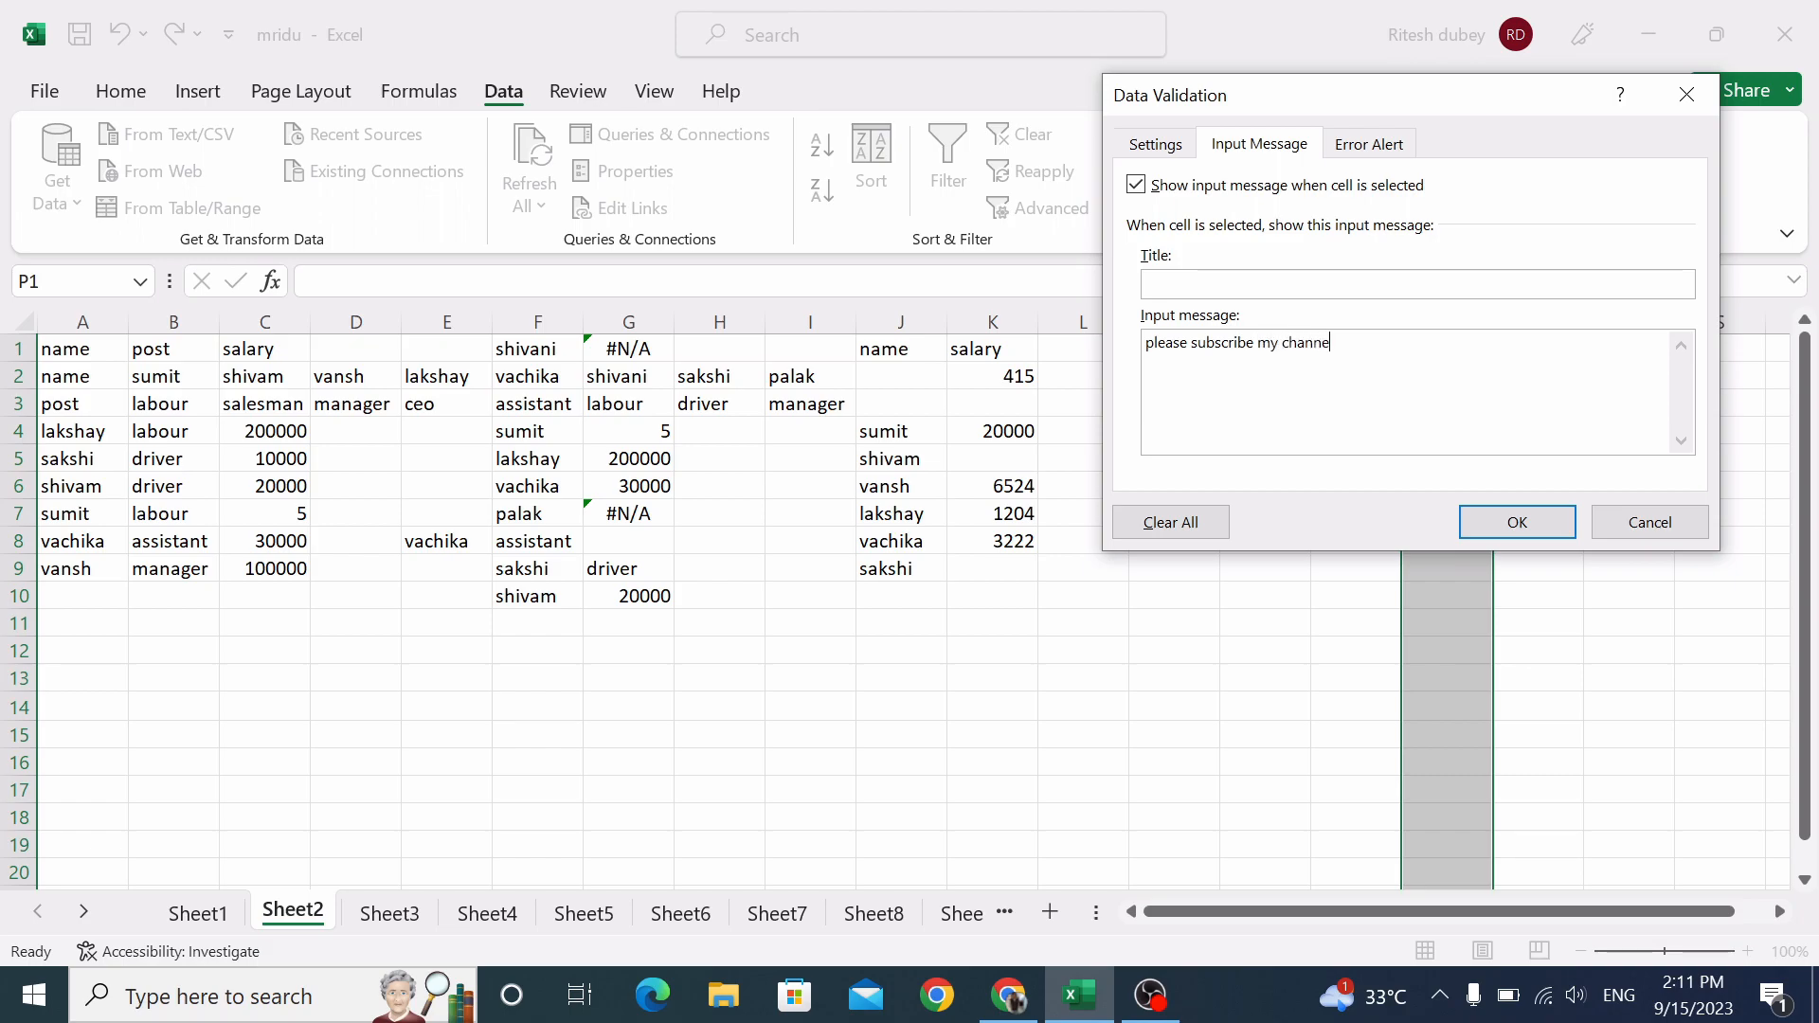
click(1379, 145)
click(1445, 371)
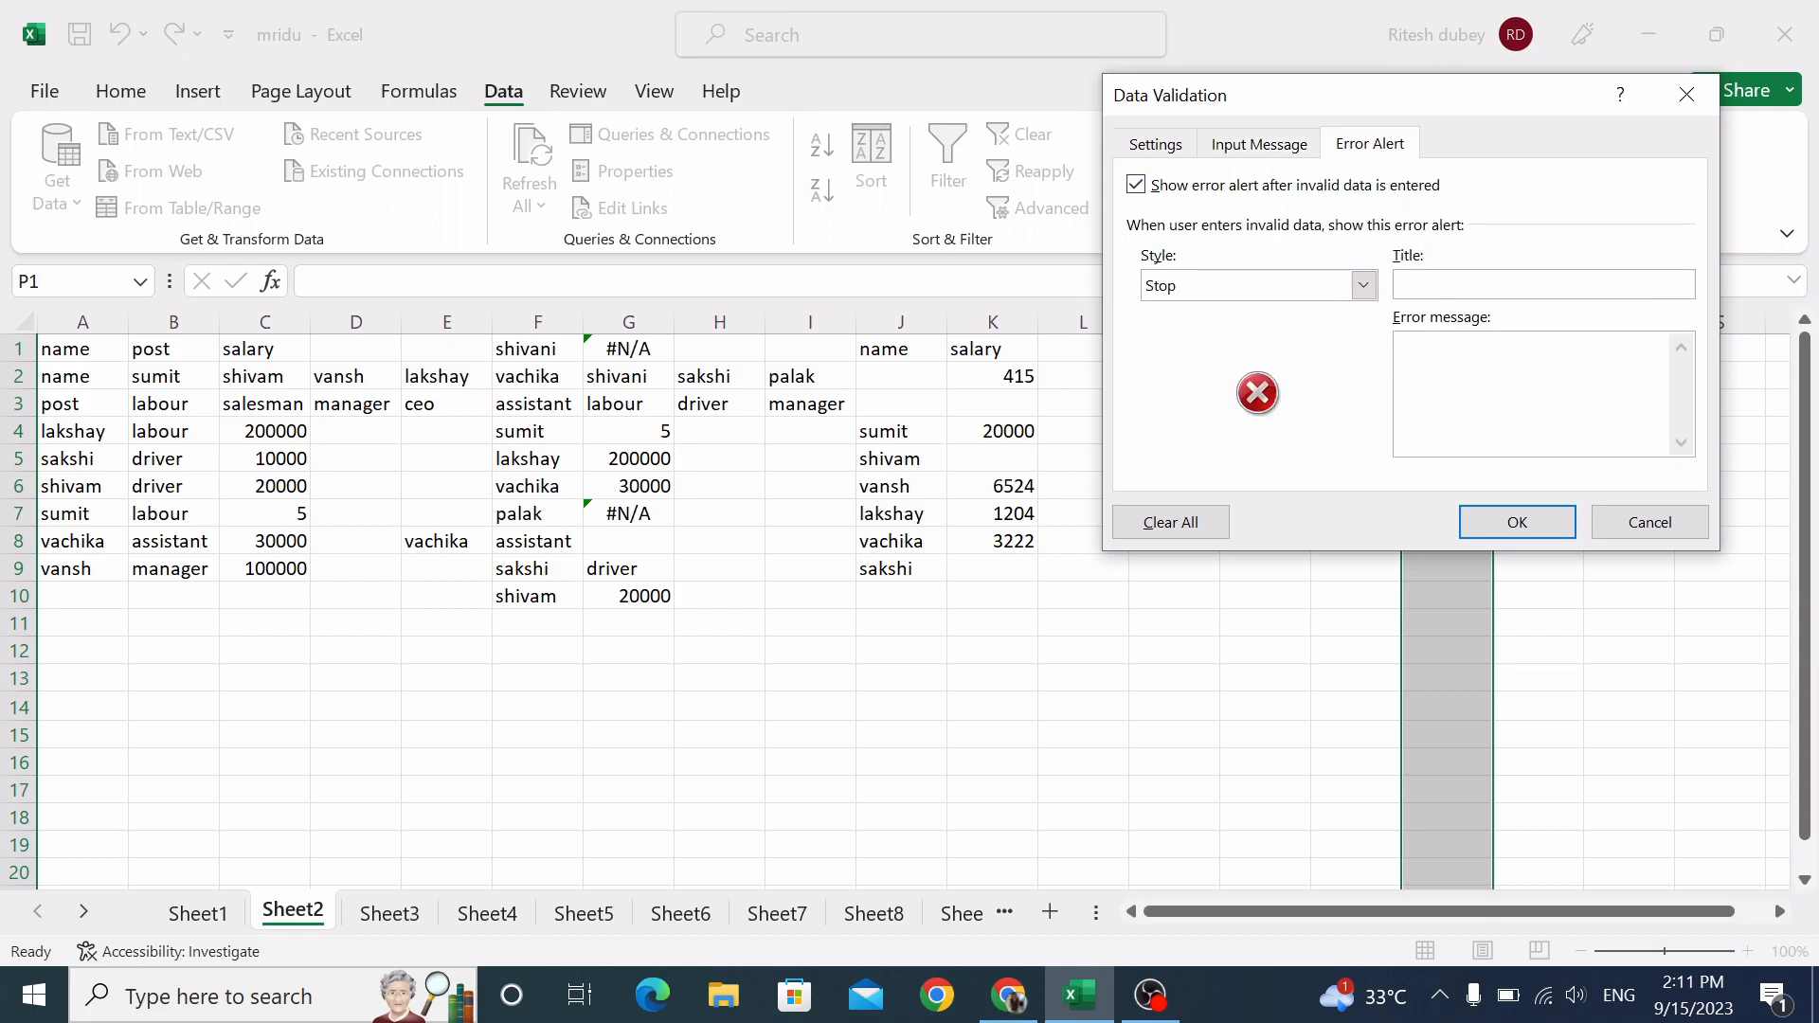
text(try aga)
click(1548, 529)
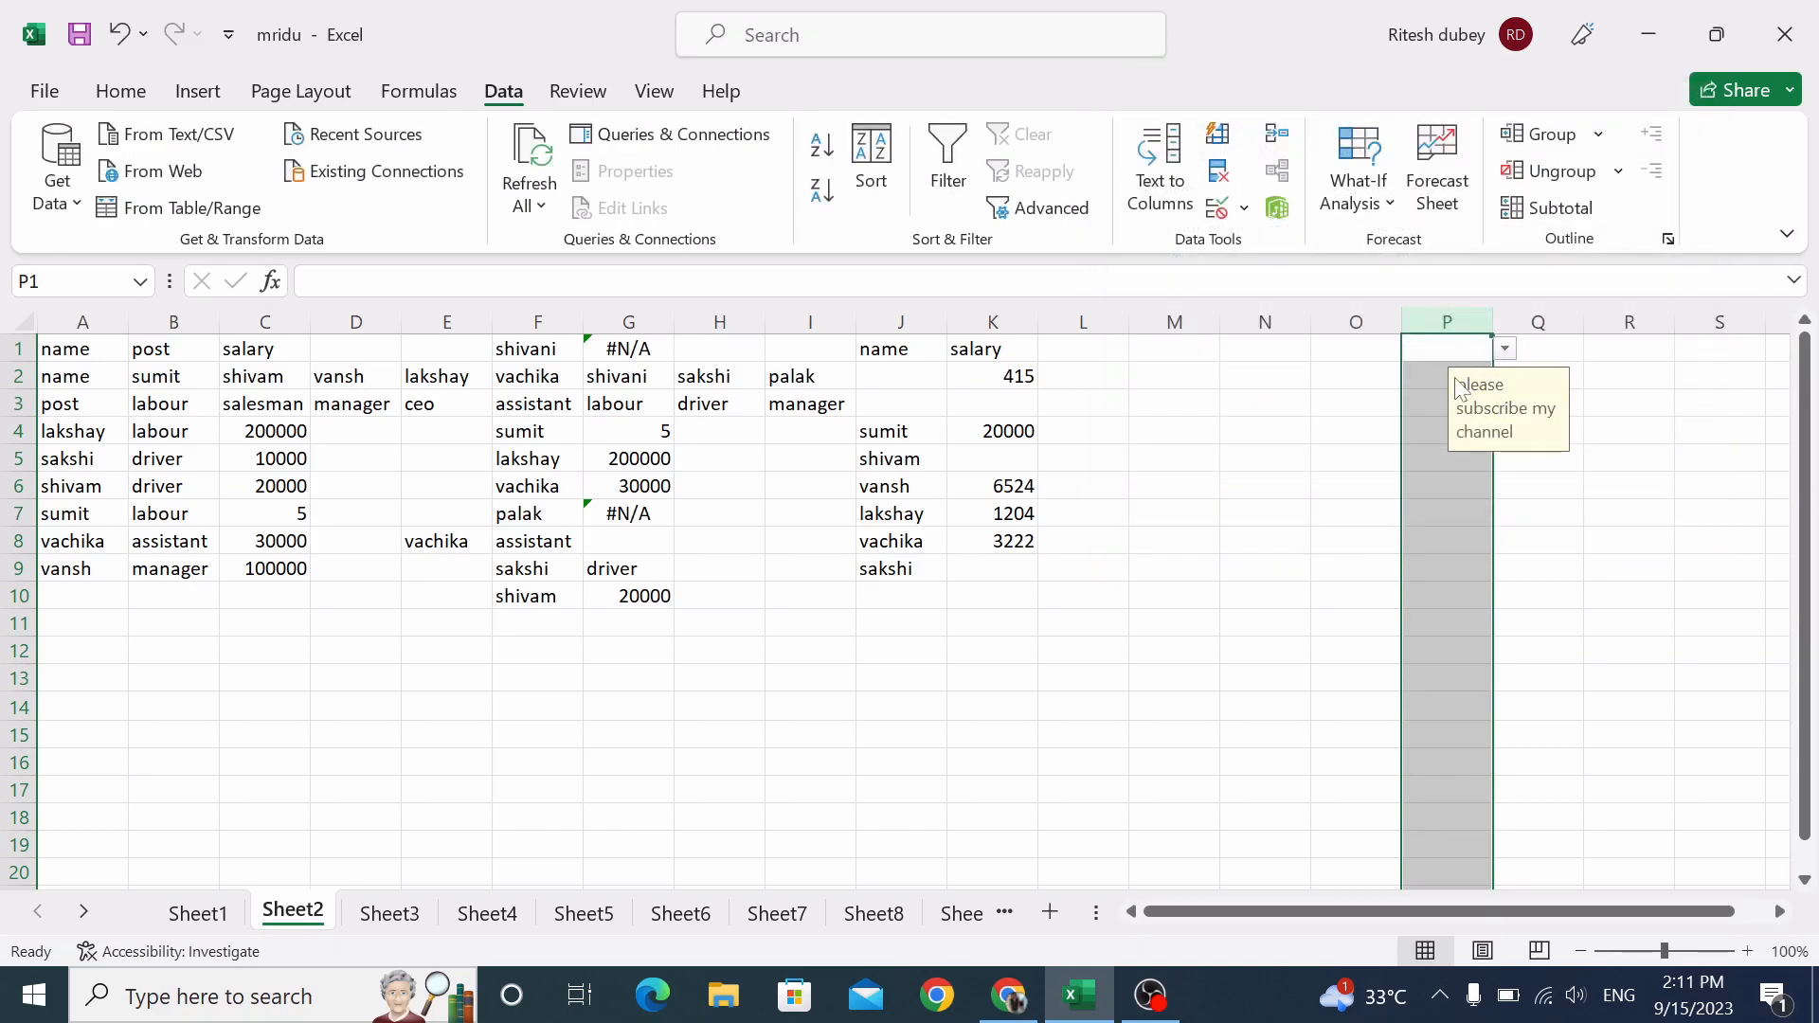
Fill P1, P2 and P4 from their dropdown lists with the names held in A5, A7 and A6 respectively.
click(1506, 349)
click(1418, 426)
click(1433, 381)
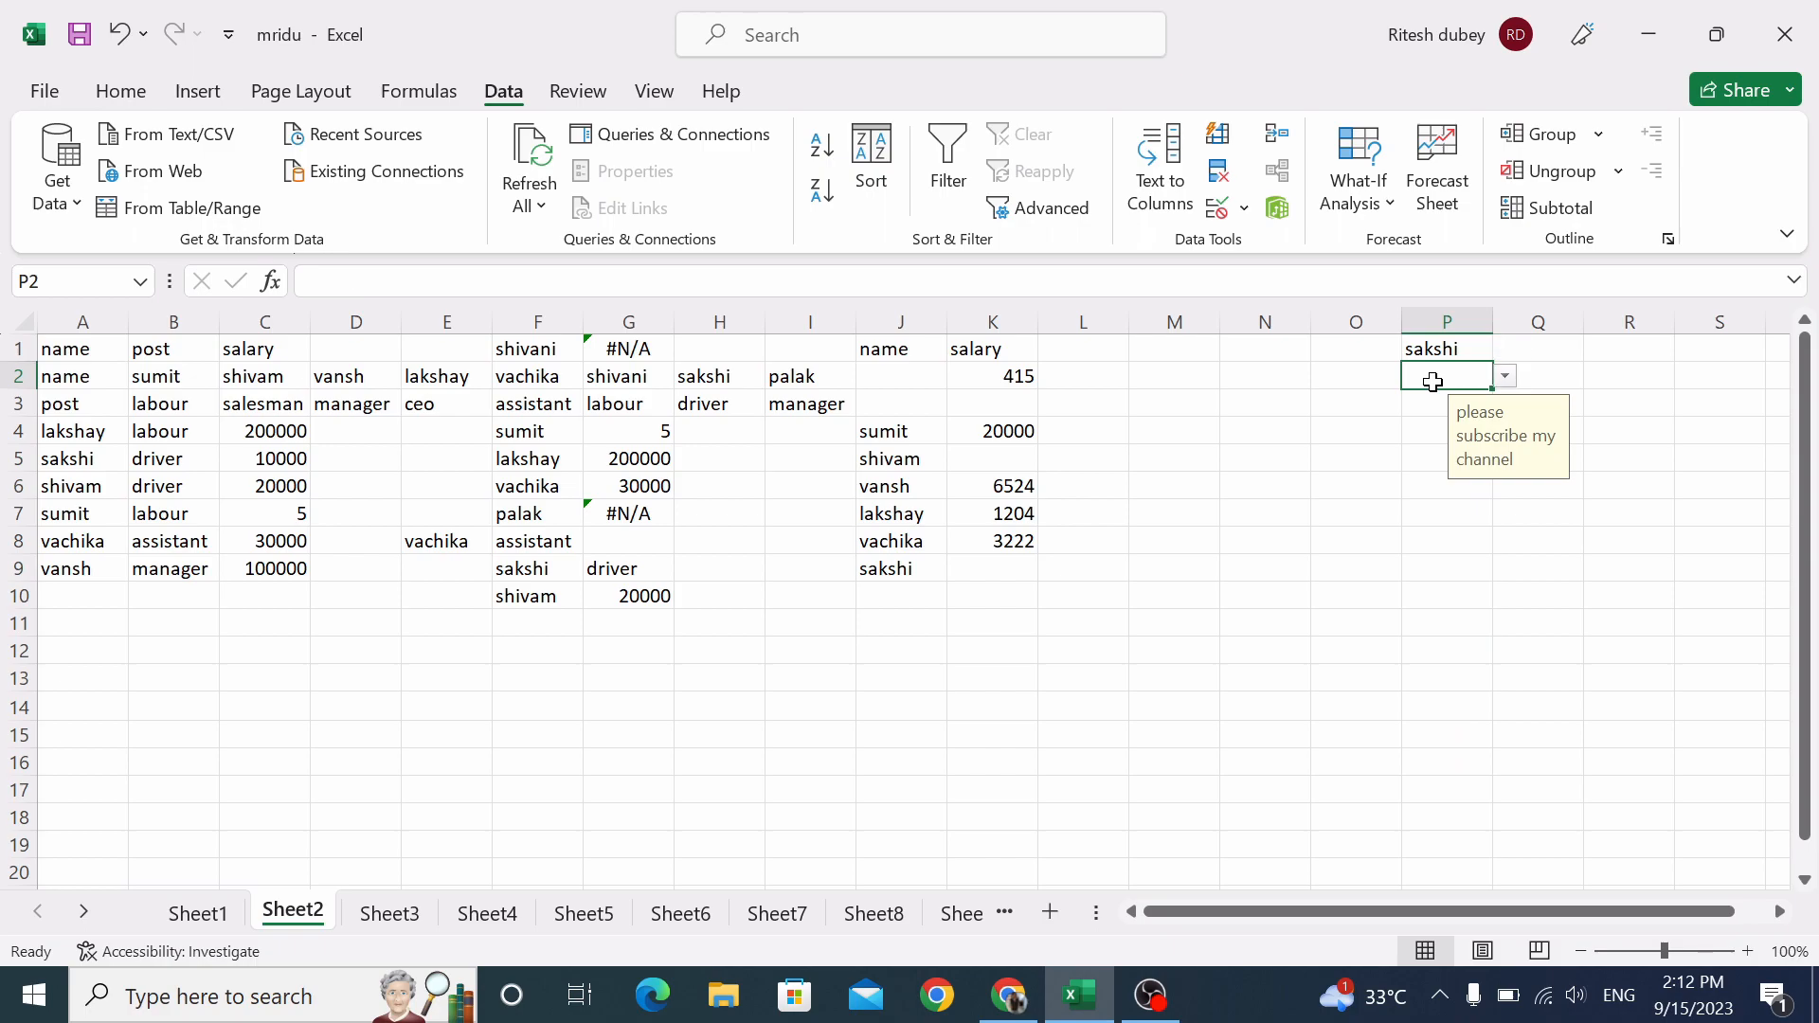
click(1506, 376)
click(1436, 491)
click(1429, 440)
click(1506, 431)
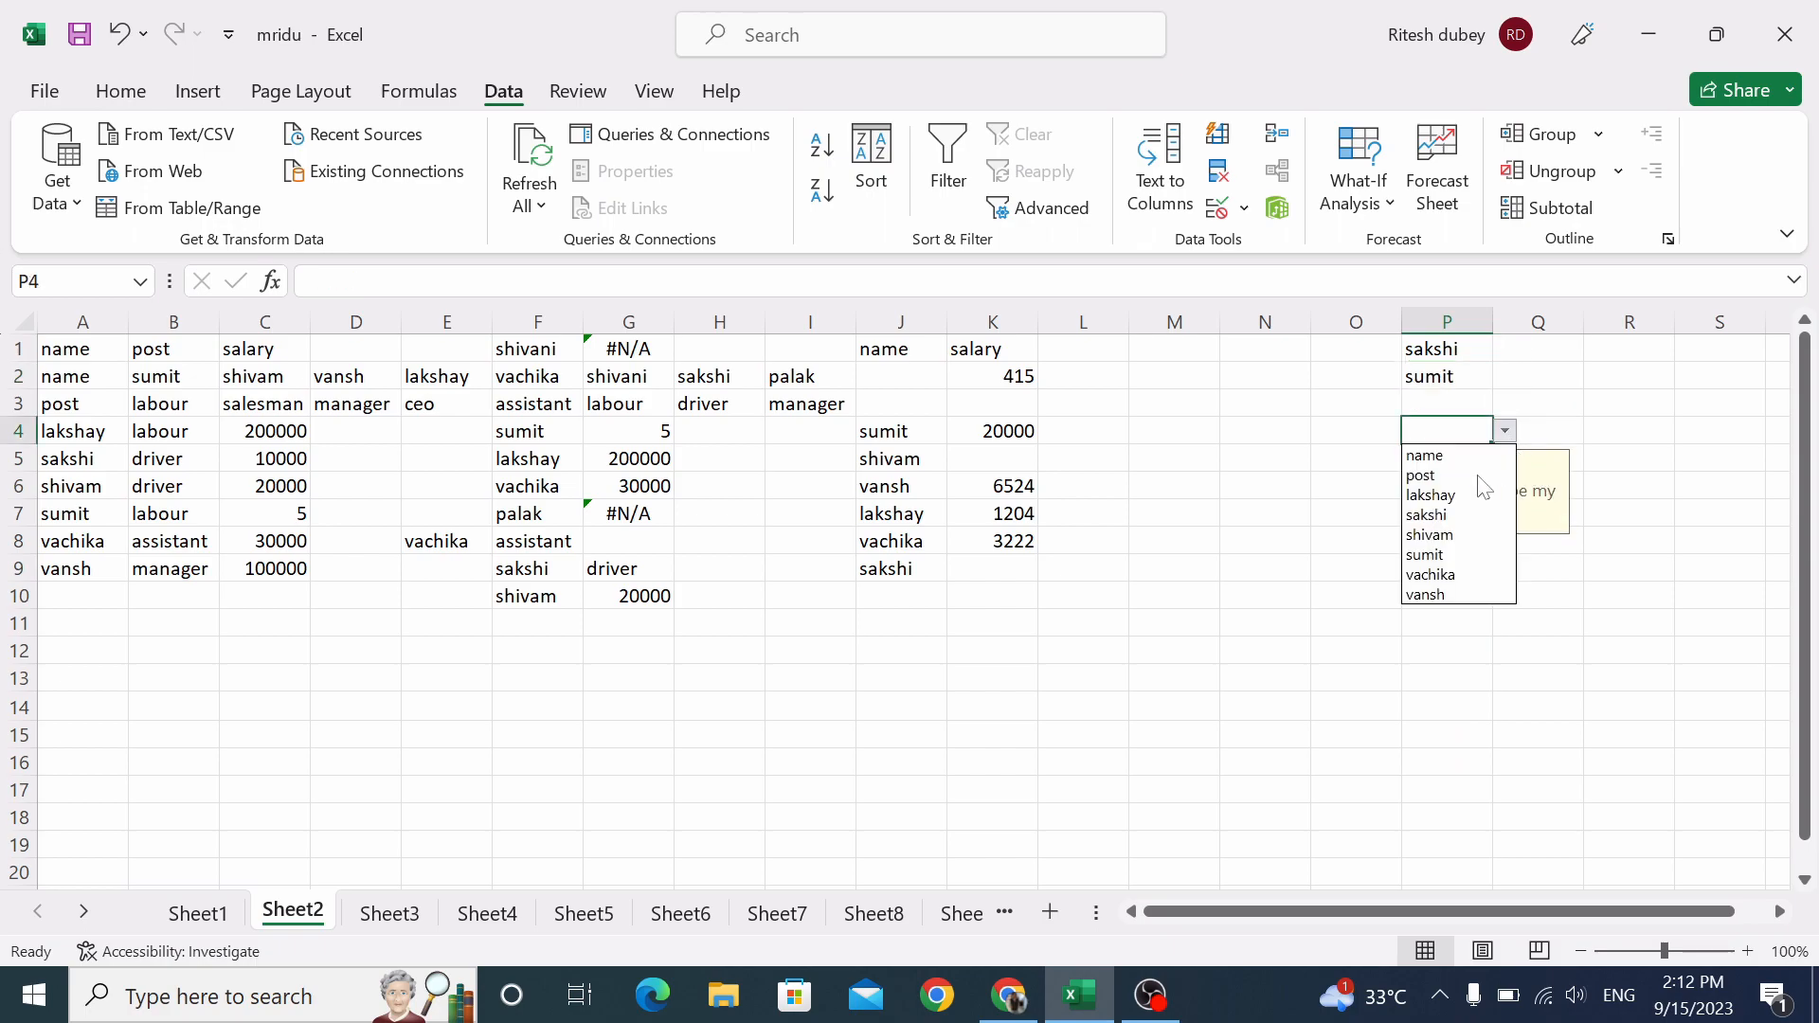
click(1441, 536)
Try to enter a first name that is not in the source list in P5, and dismiss the alert.
click(1434, 470)
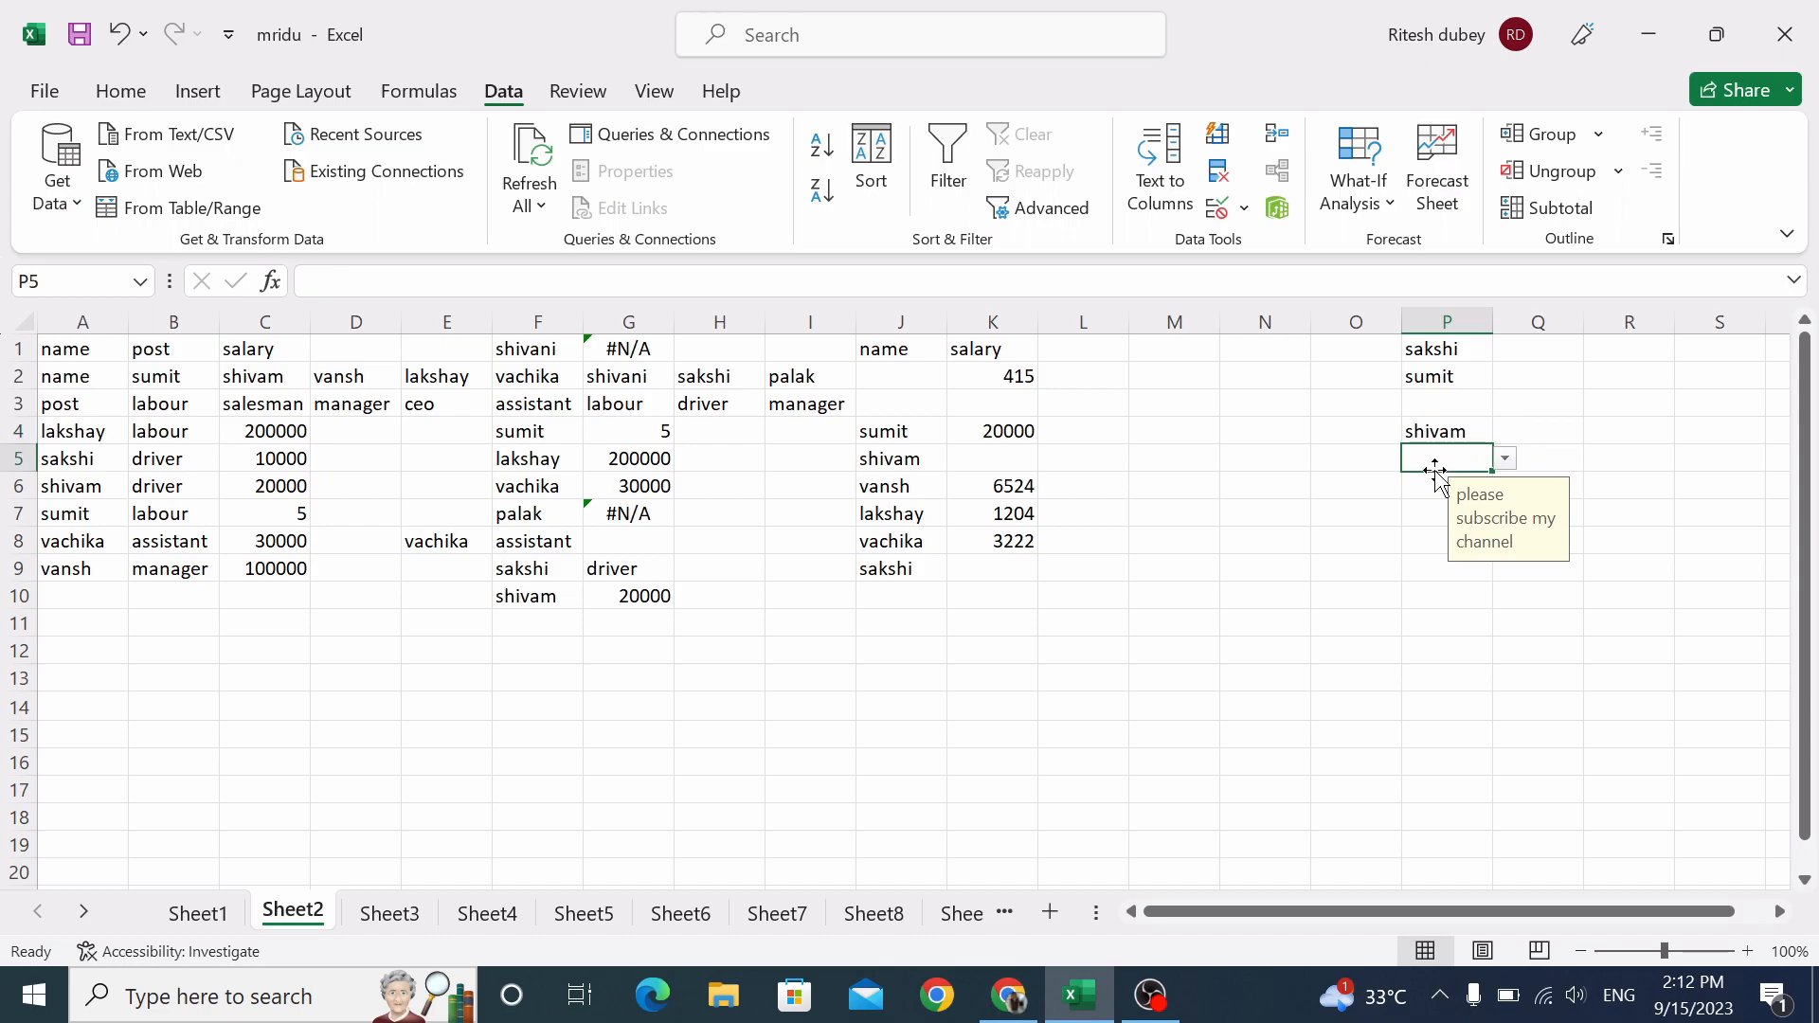
text(ritesh)
key(Return)
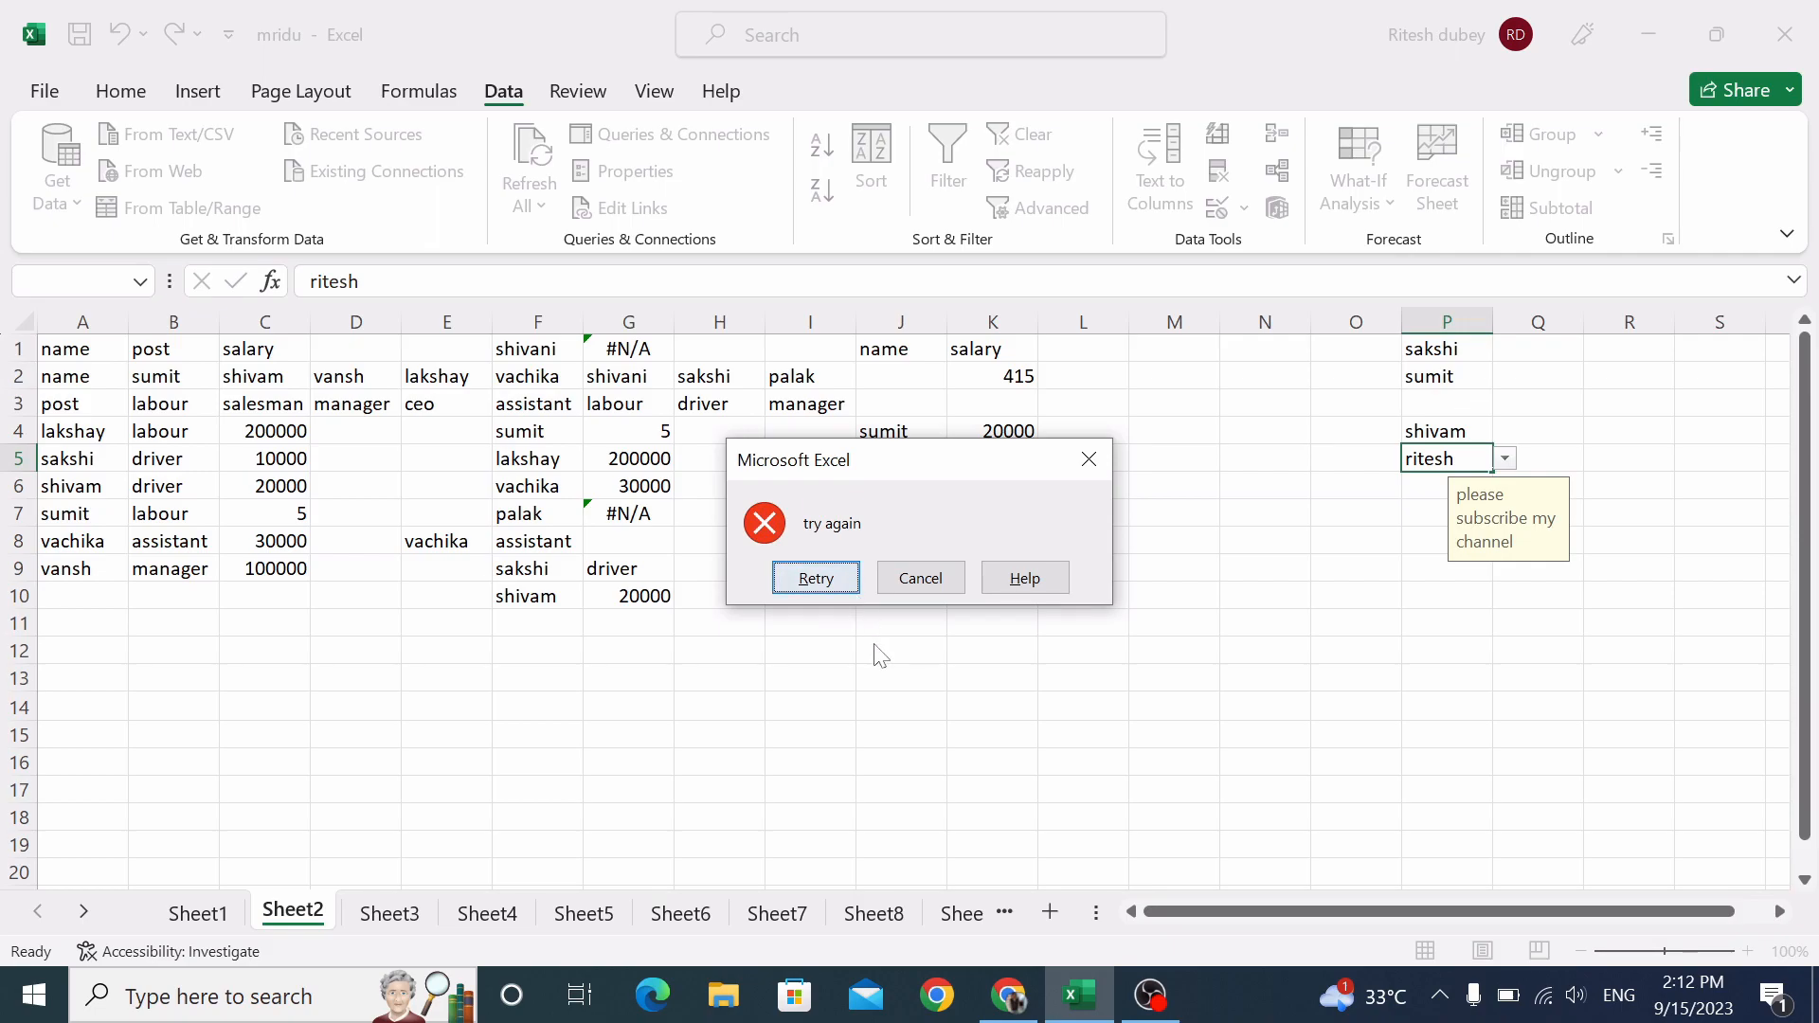
click(1089, 459)
Clear all data validation settings from column P.
click(1443, 321)
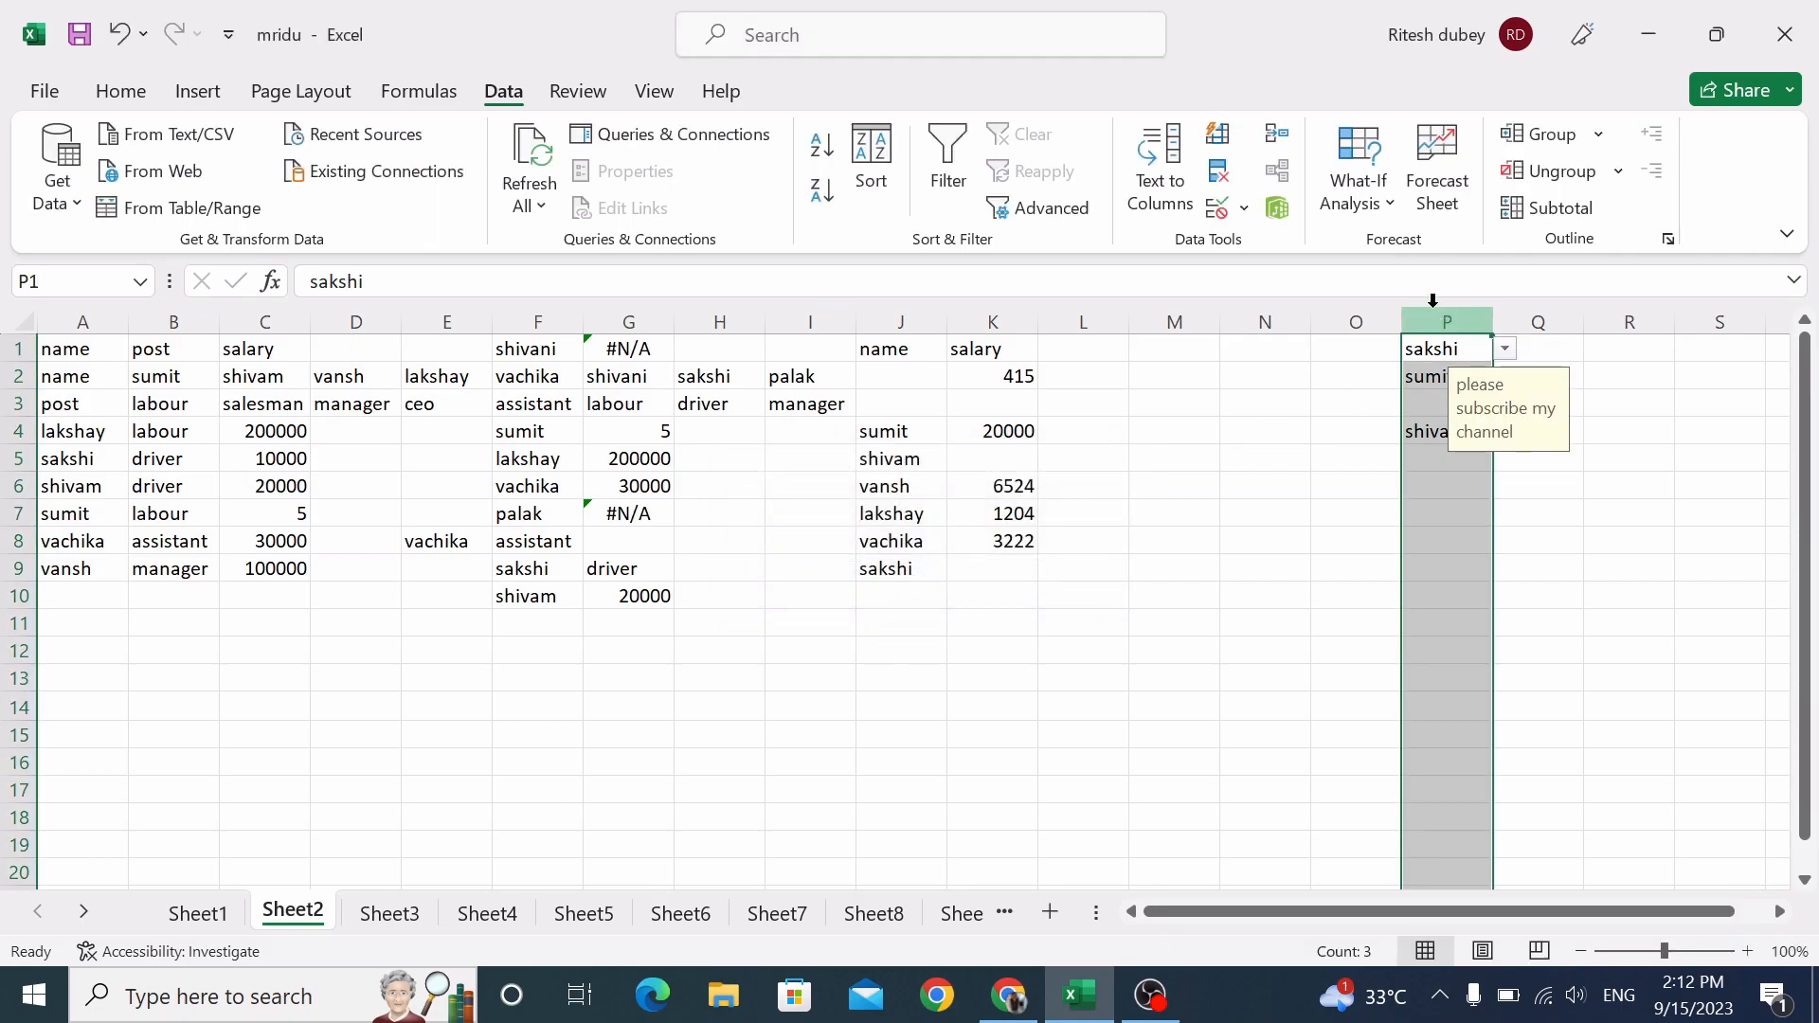
click(1217, 208)
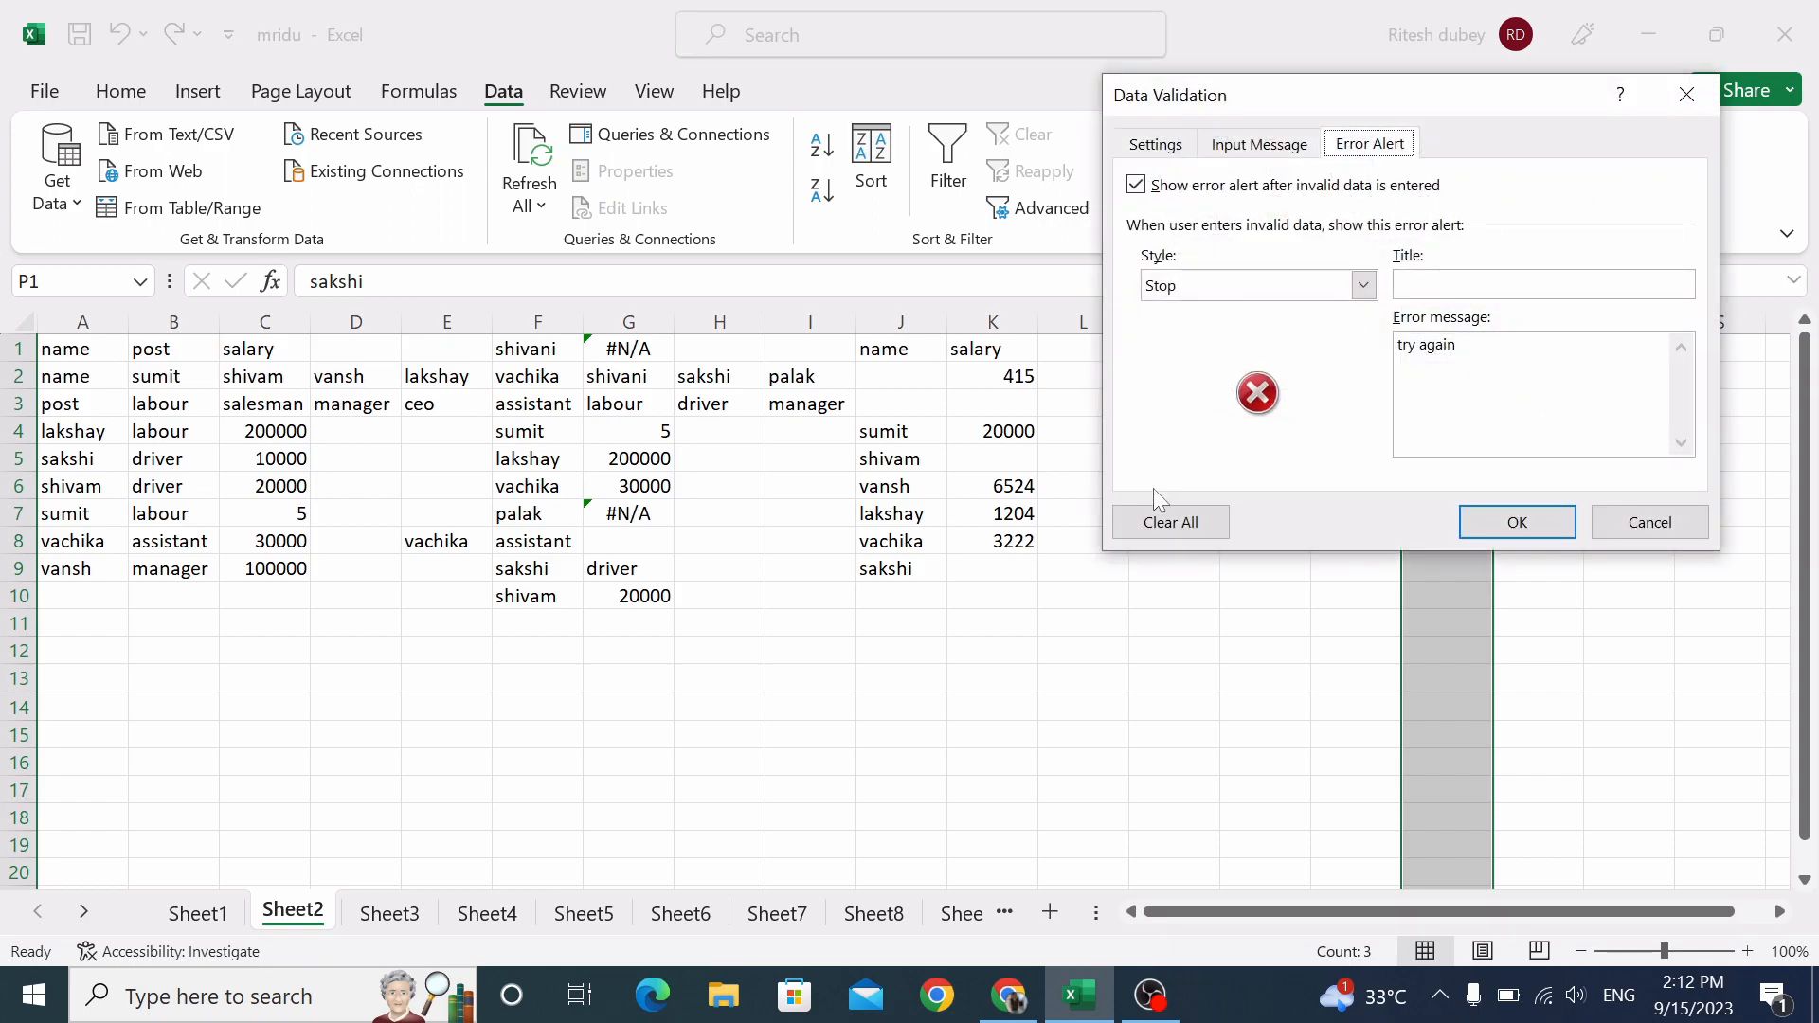
click(1169, 522)
click(1554, 536)
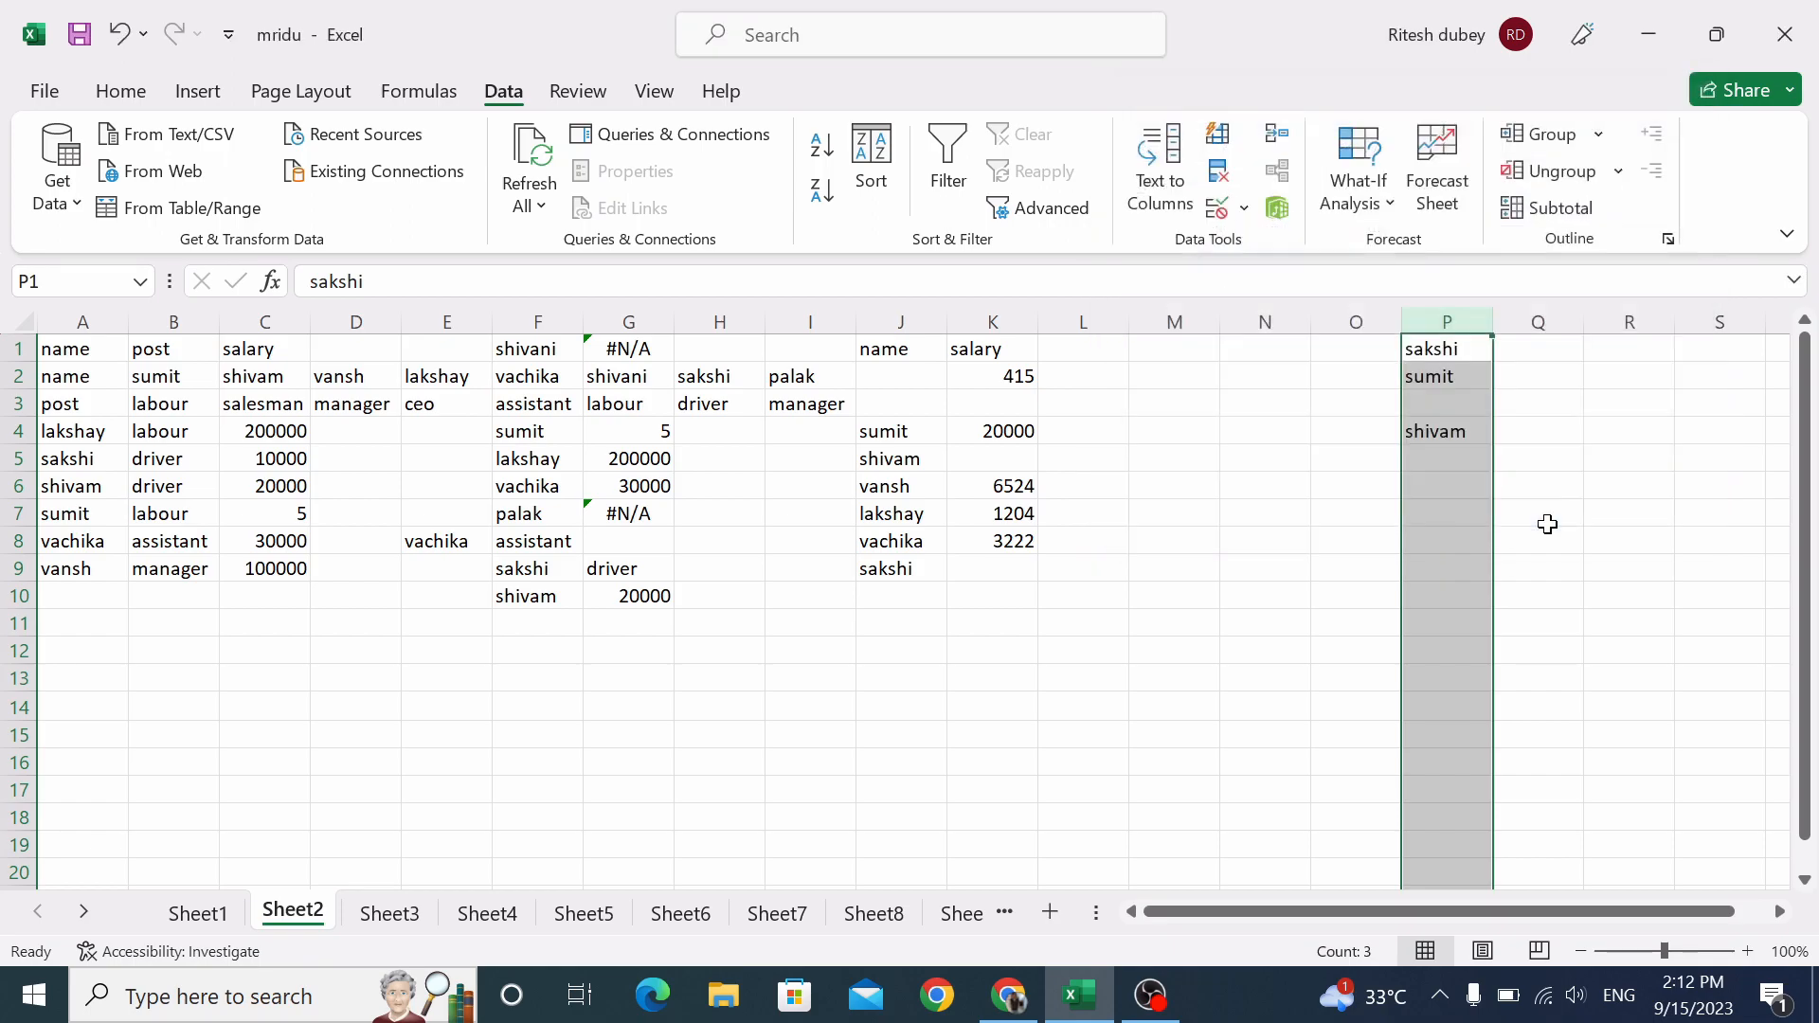
Enter "mooli" in P1 to test unrestricted entry, and delete the contents of column P.
text(mooli)
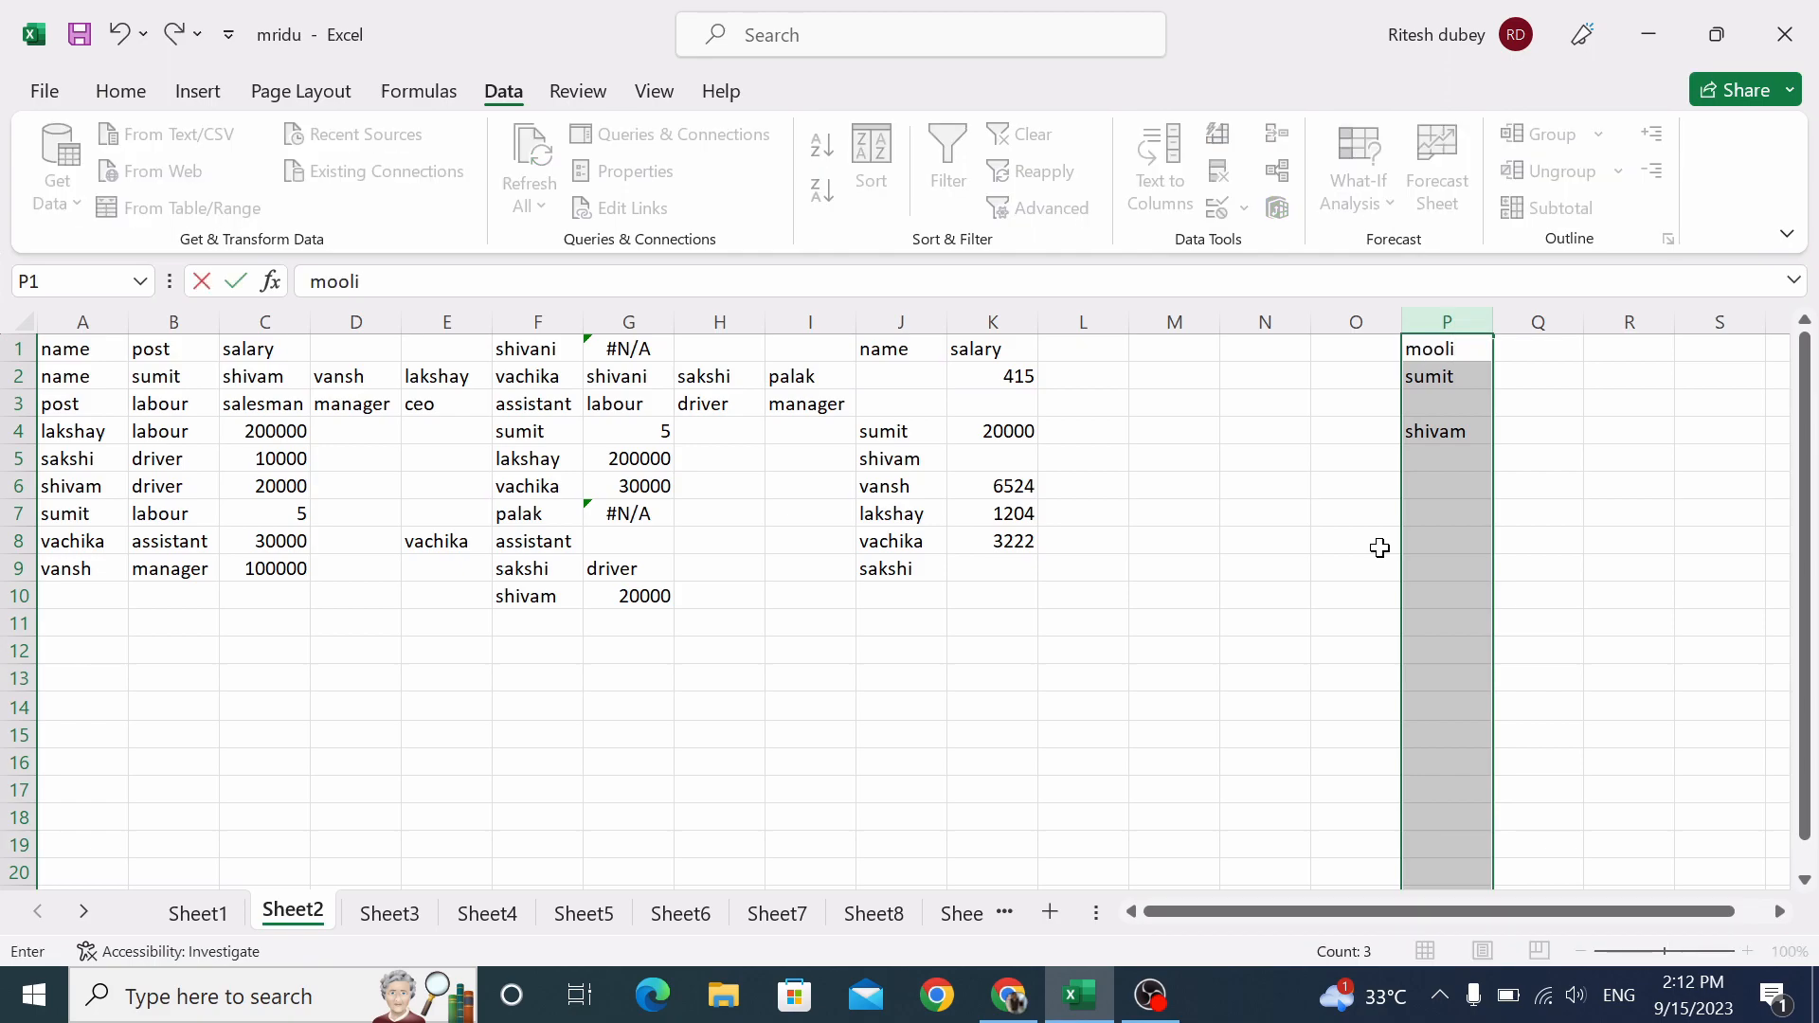
key(Return)
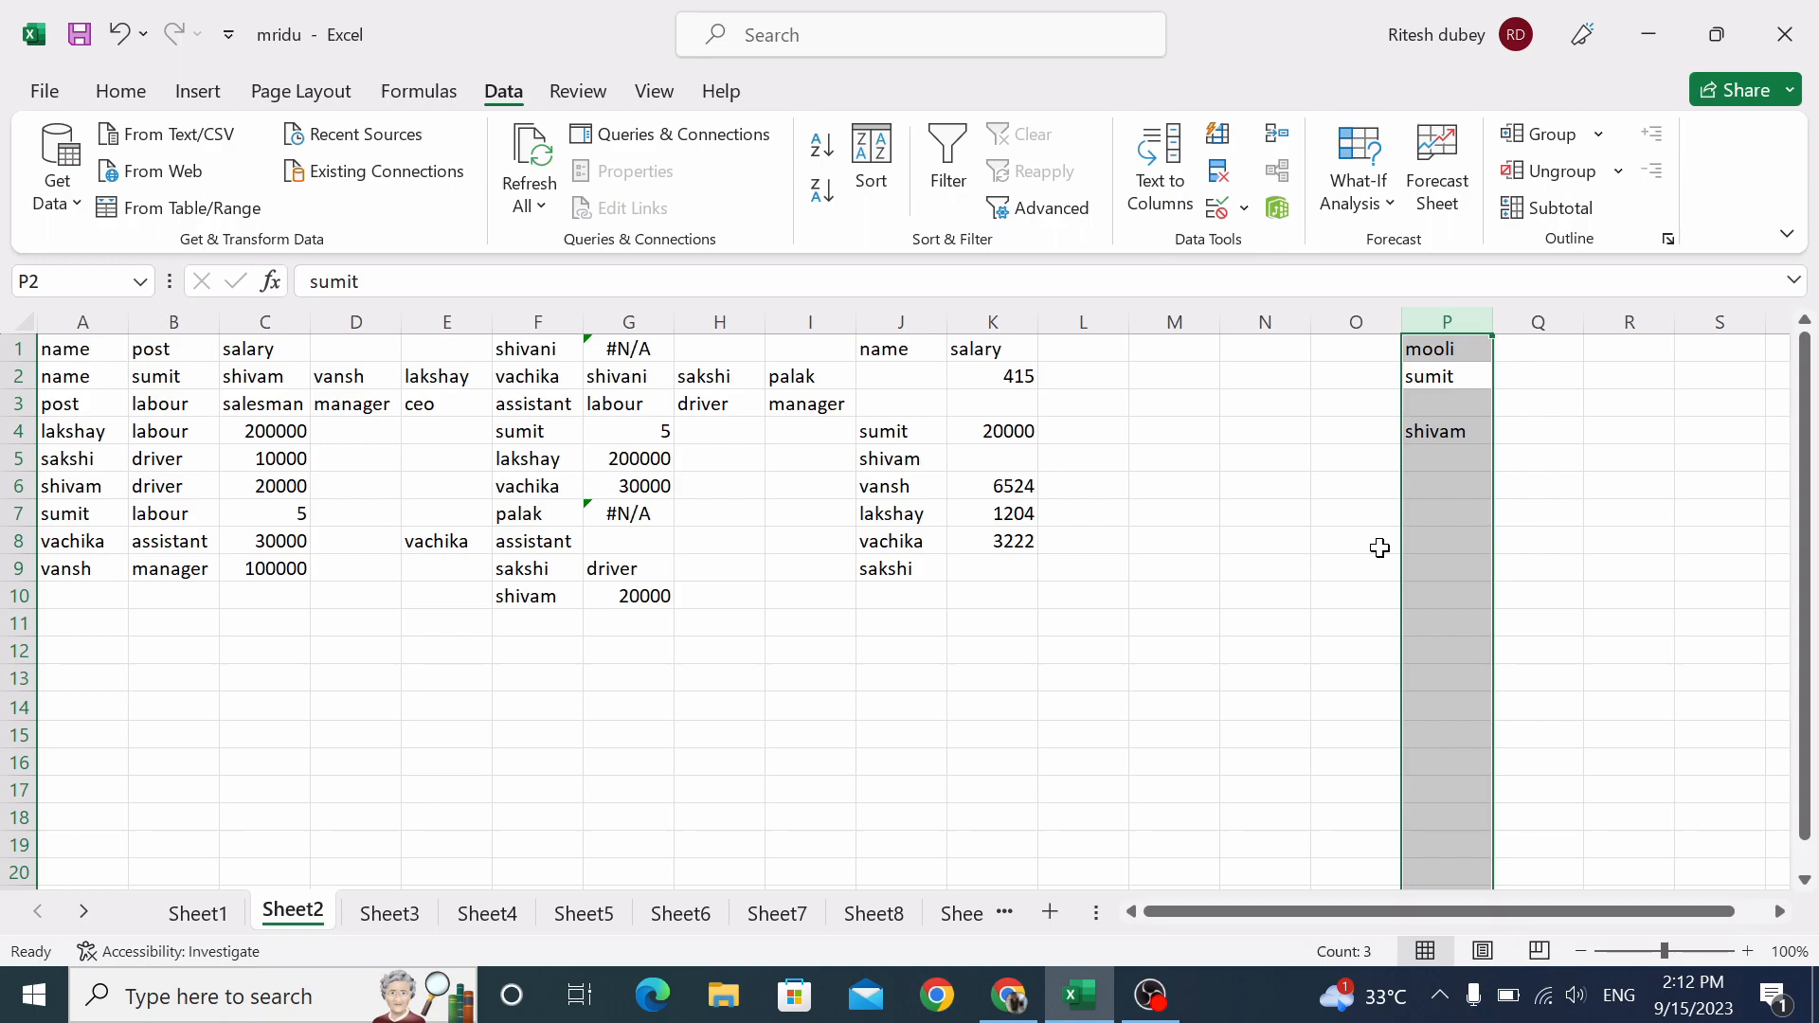
key(Delete)
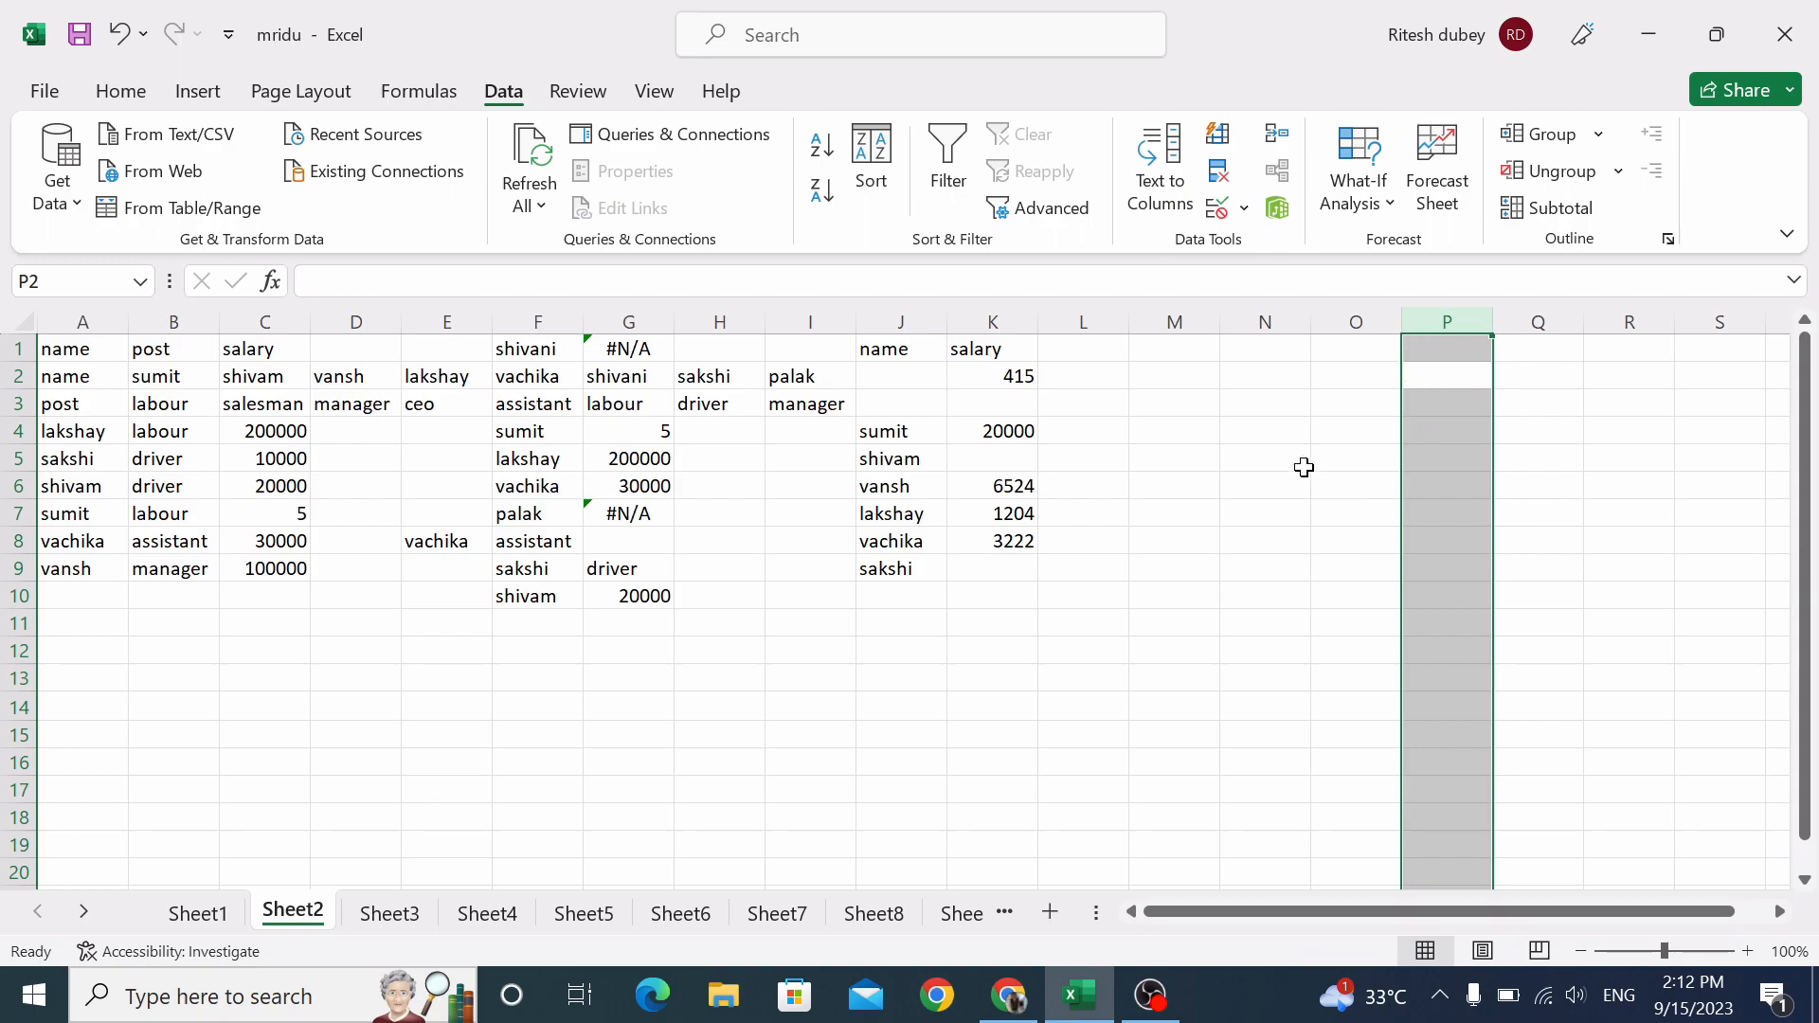
Restrict column P with data validation to decimal values between 1 and 100.
click(1216, 206)
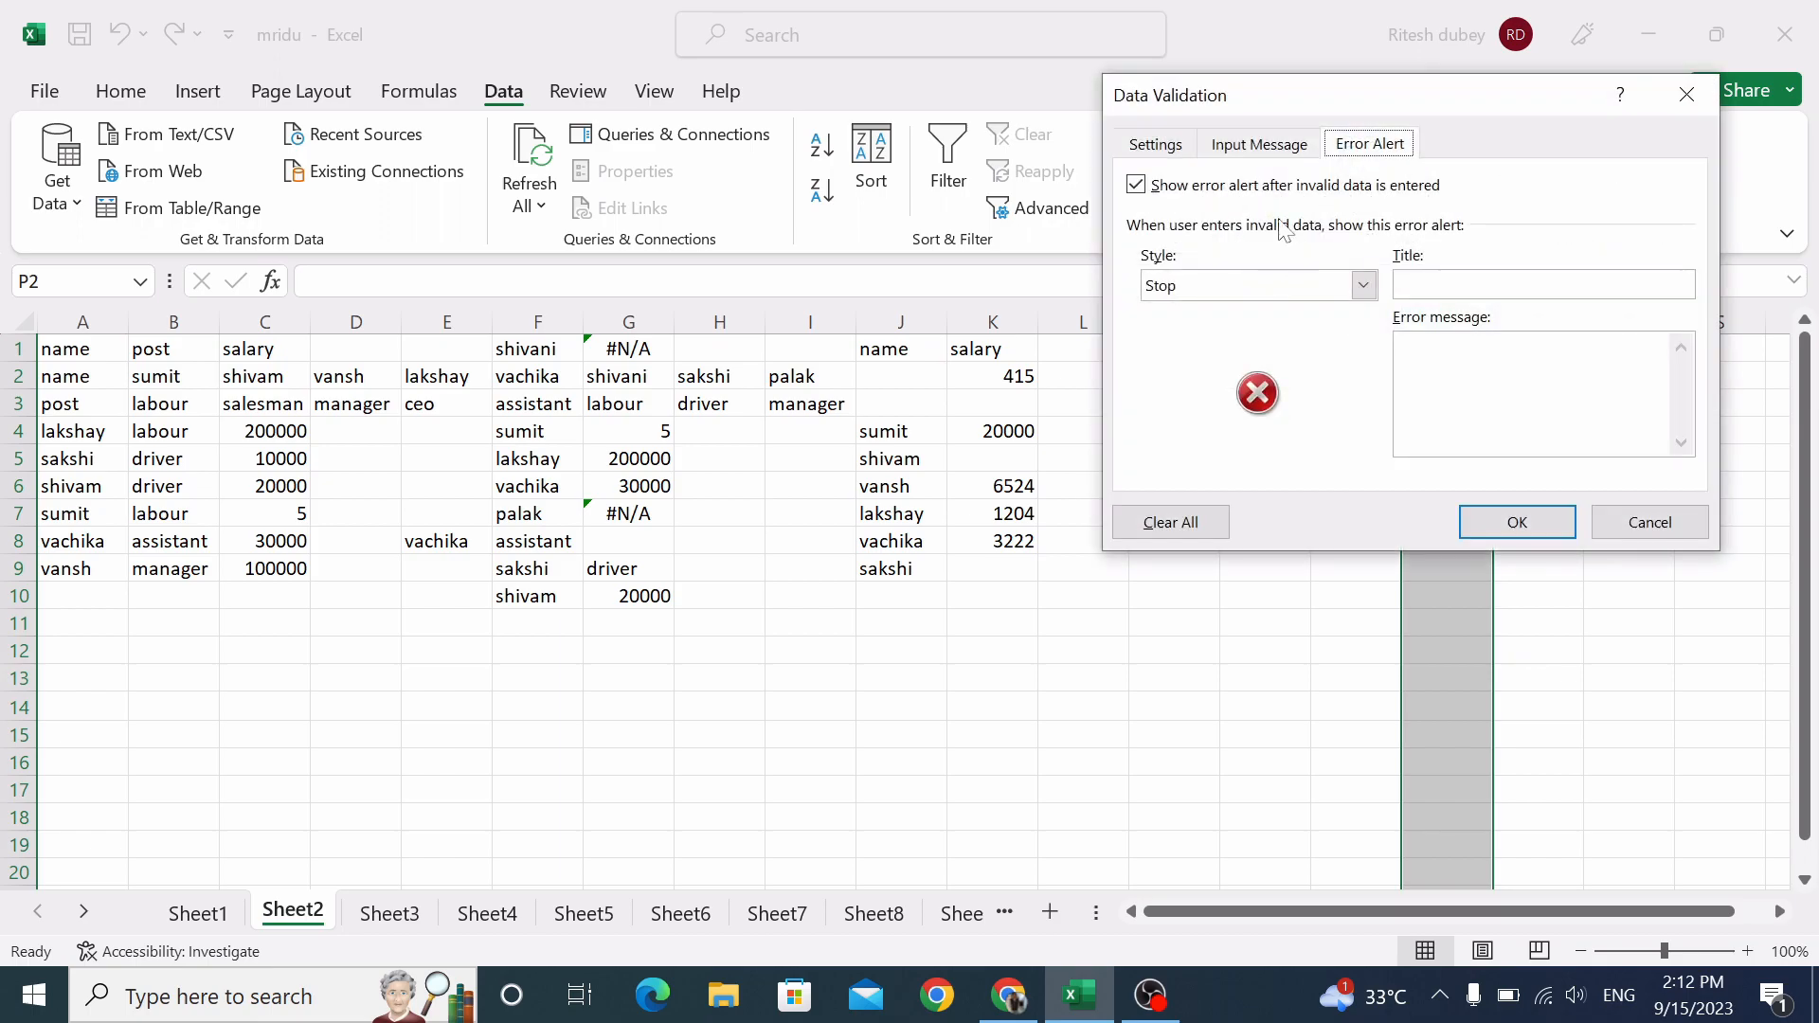
click(1187, 149)
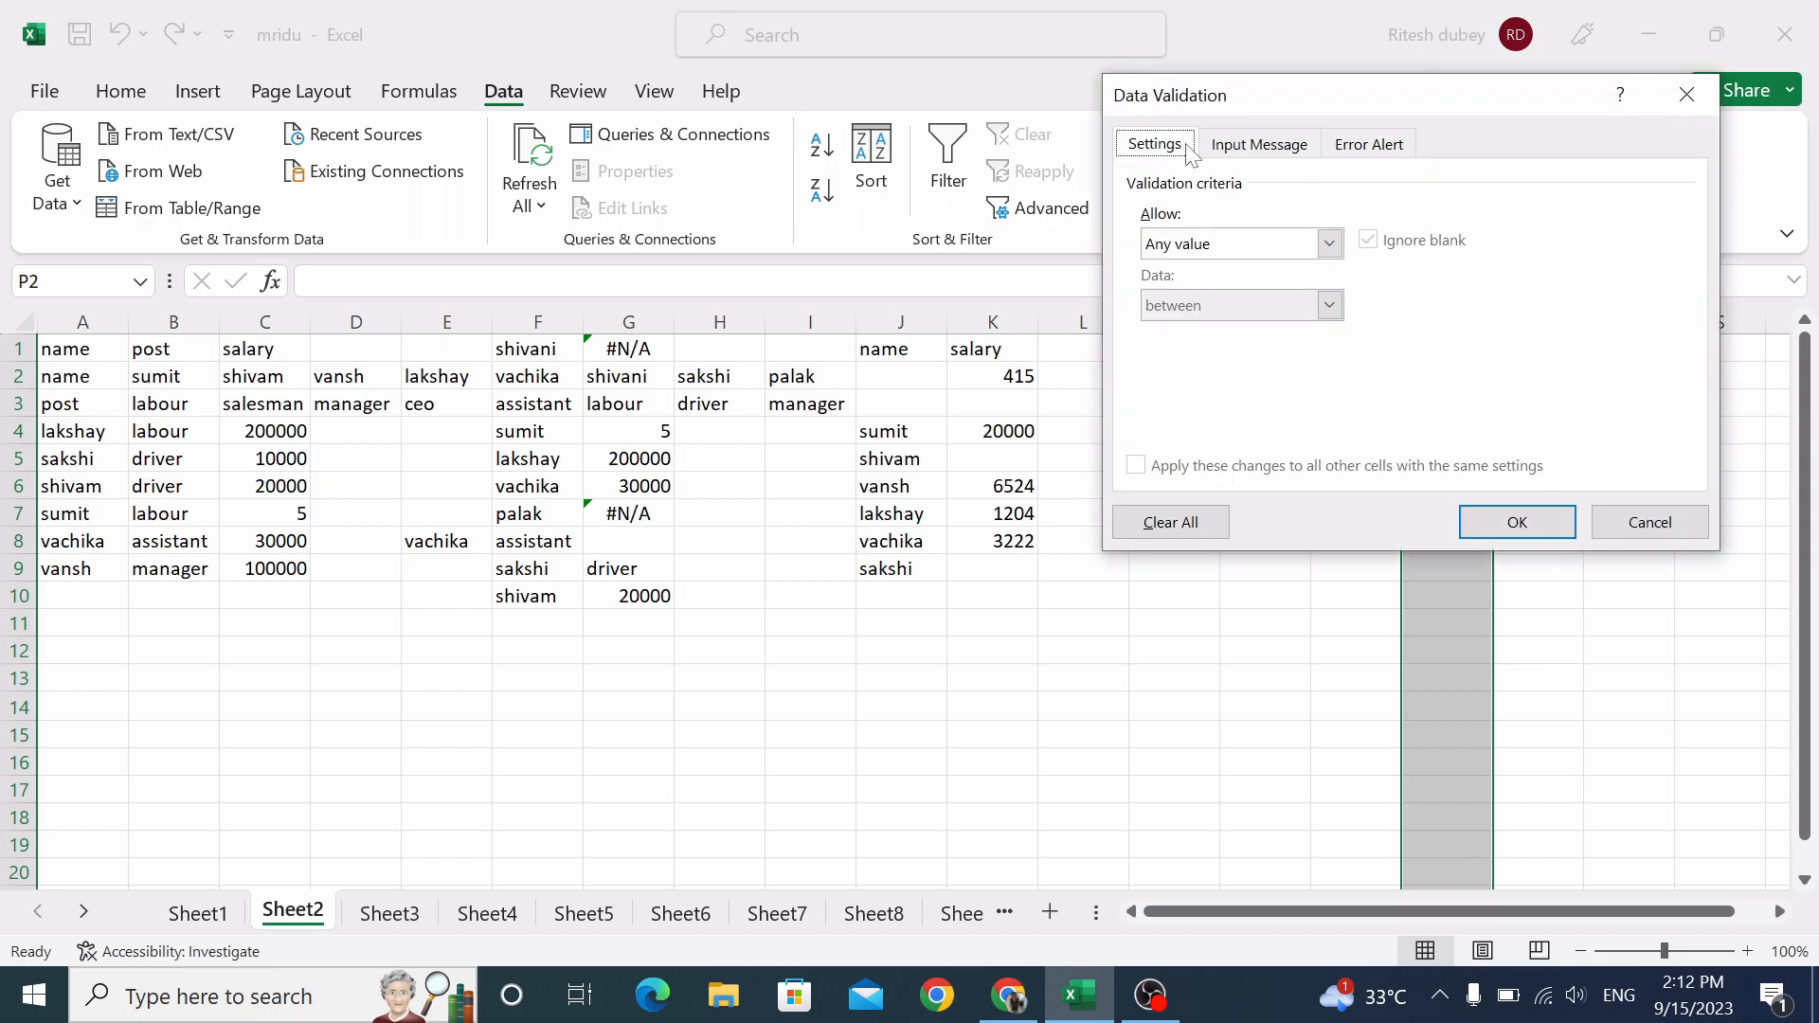
click(1329, 243)
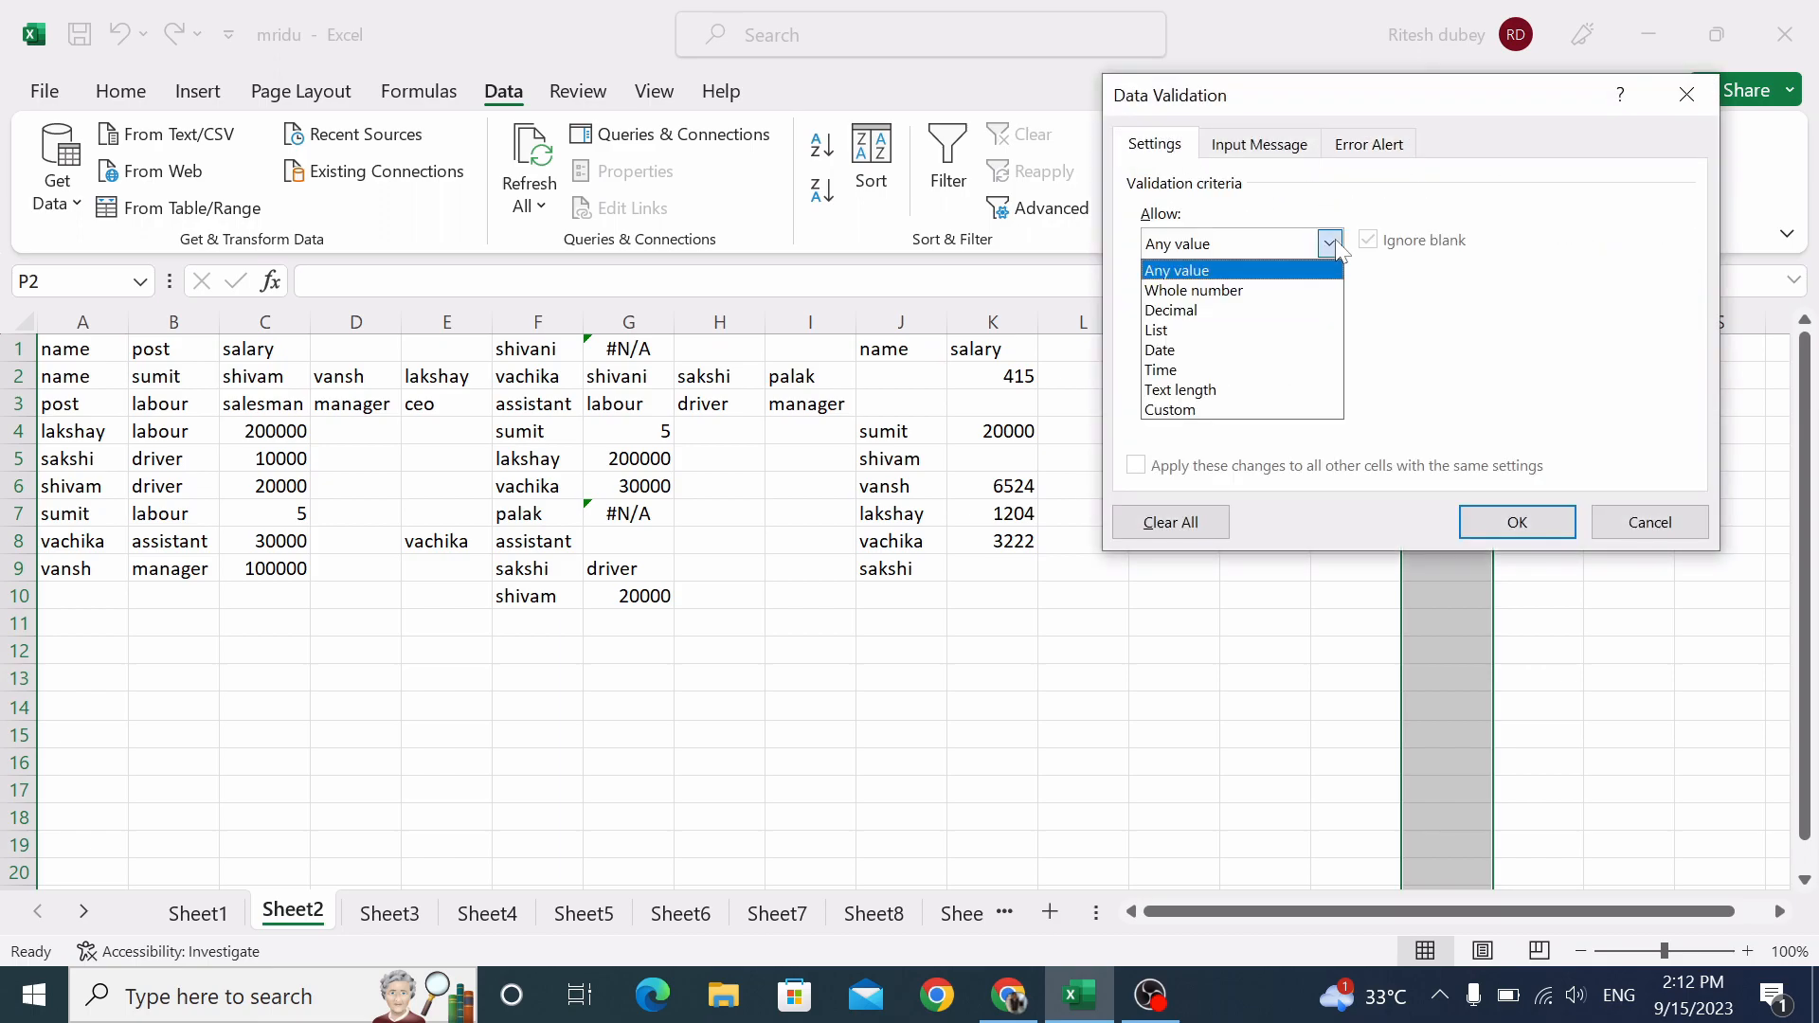
click(1222, 310)
click(1231, 366)
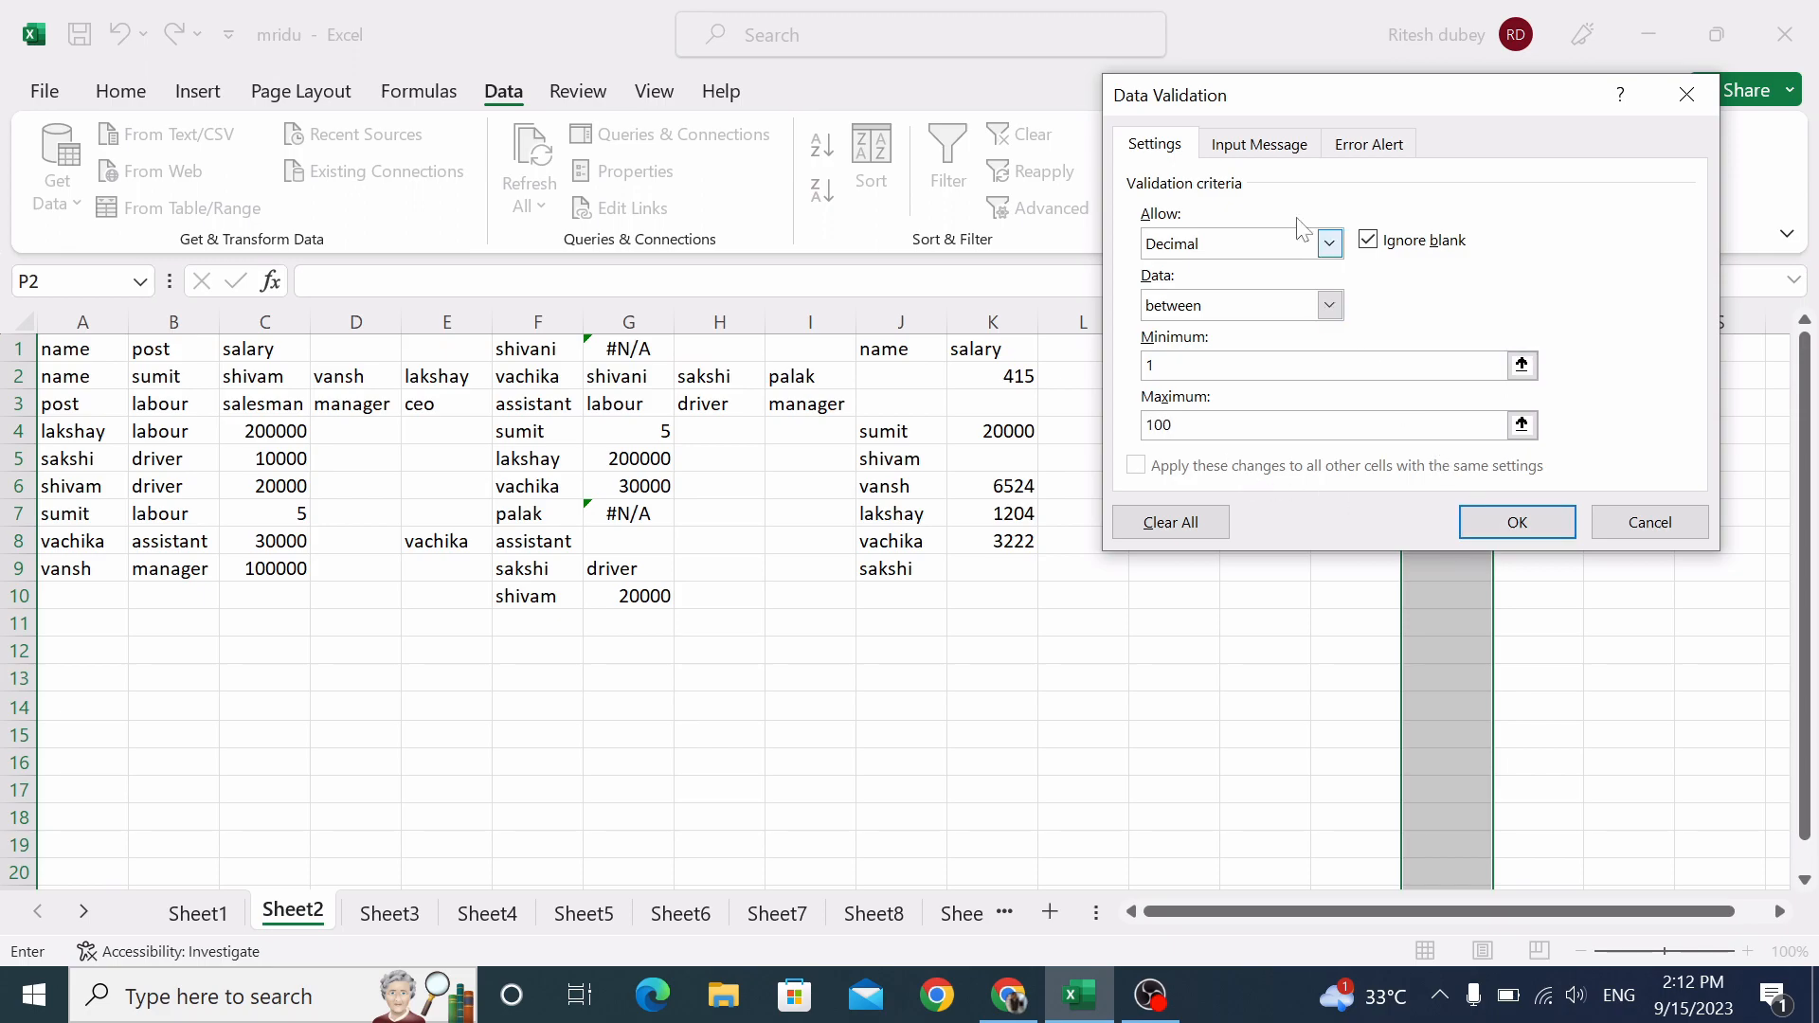
click(1498, 524)
Enter 1 in P2 and 100 in P3 to test the limits of the decimal validation rule.
text(1)
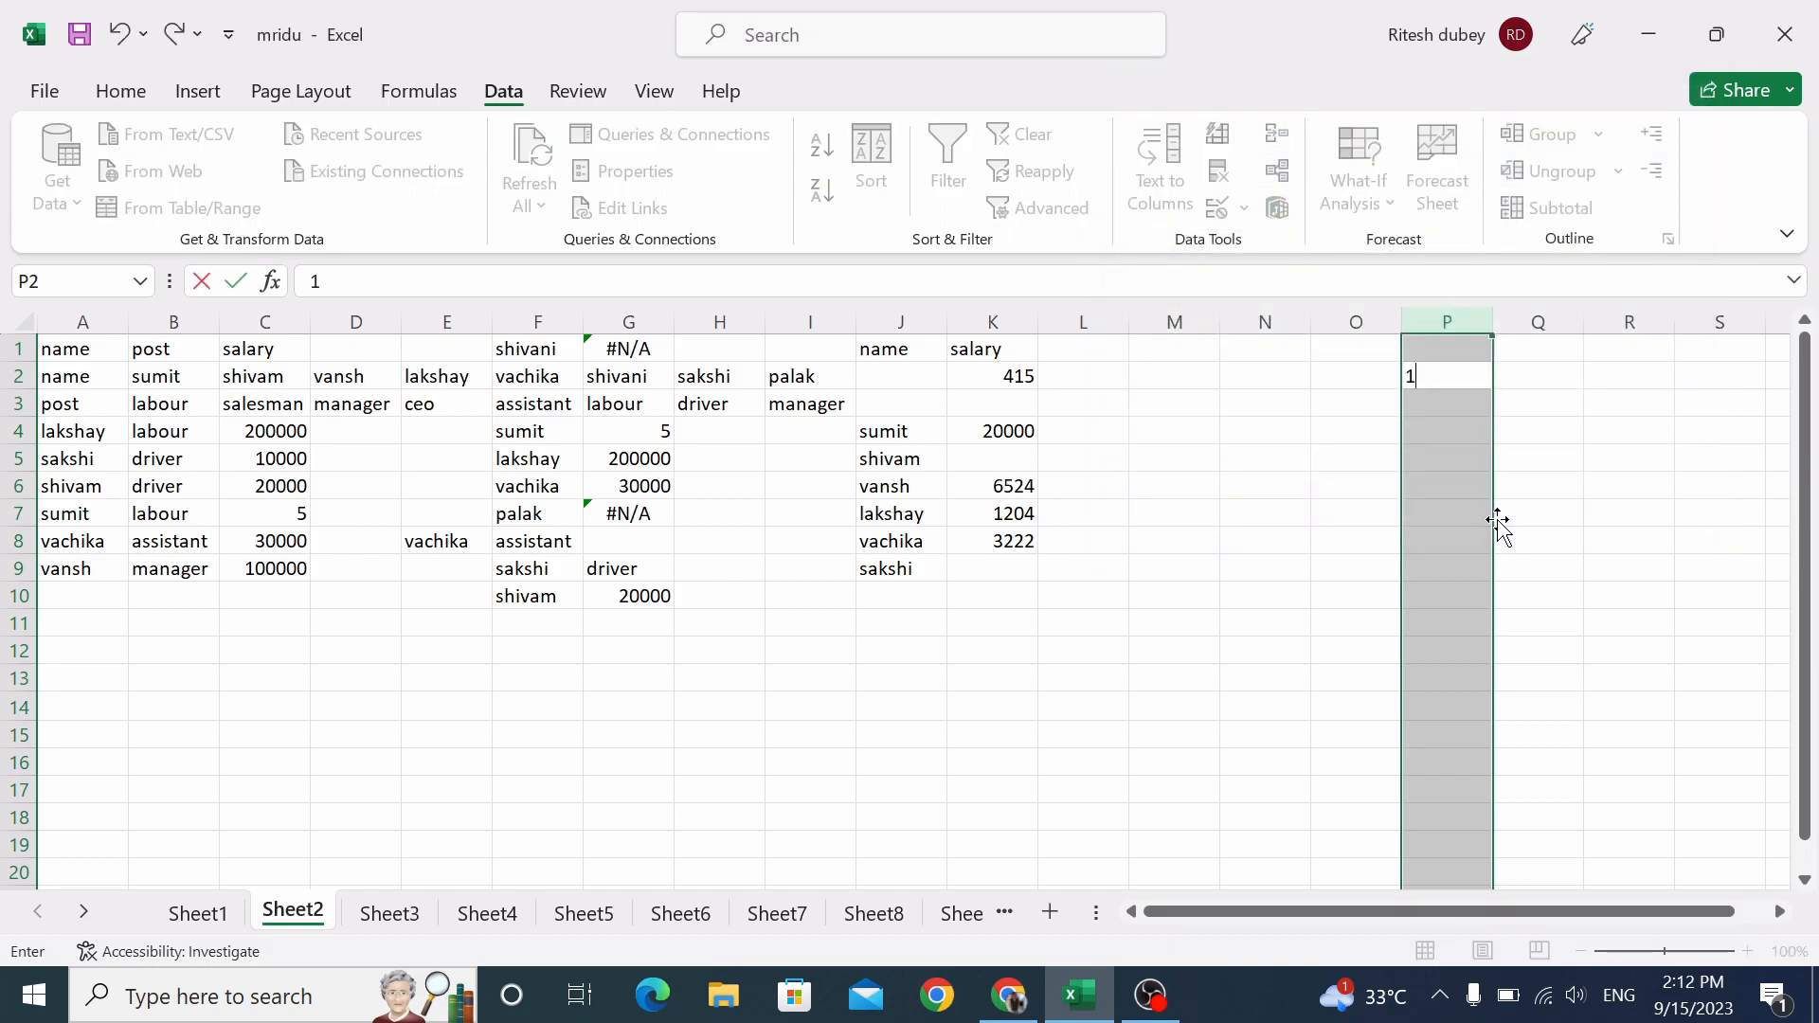
key(Return)
text(100)
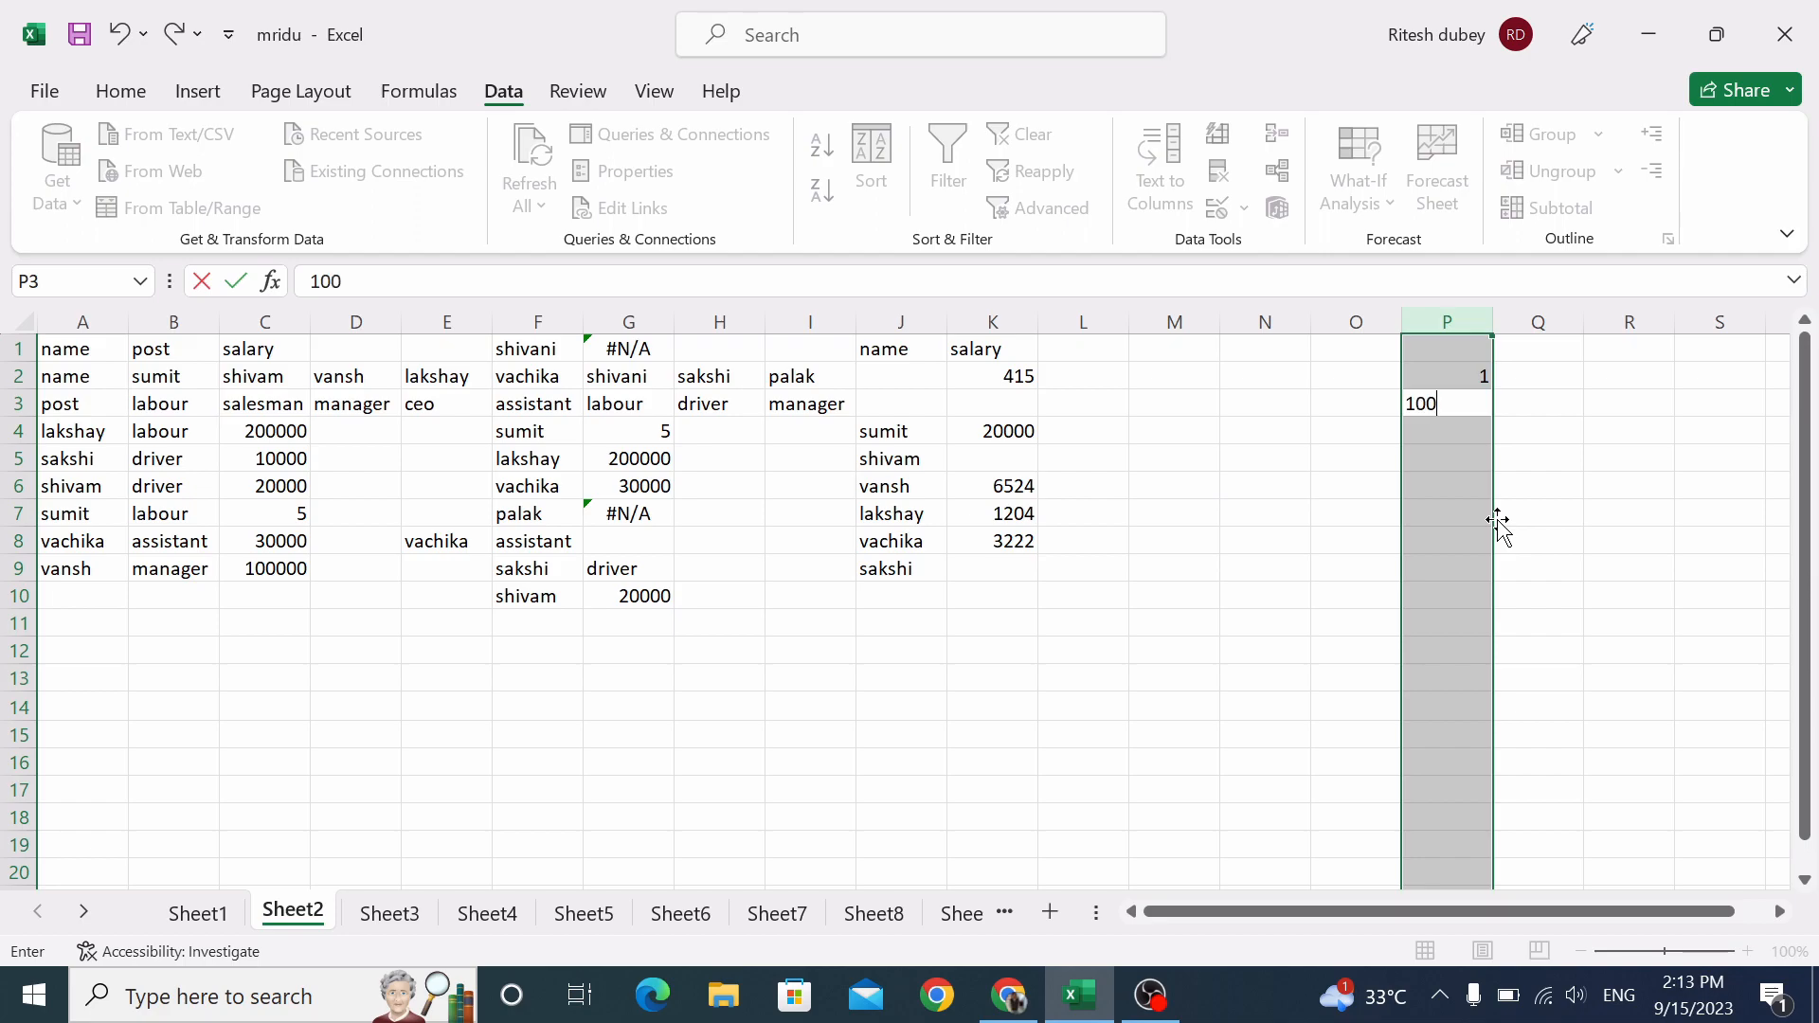
key(Return)
Try to enter 101 in P4, and cancel the validation alert.
text(1)
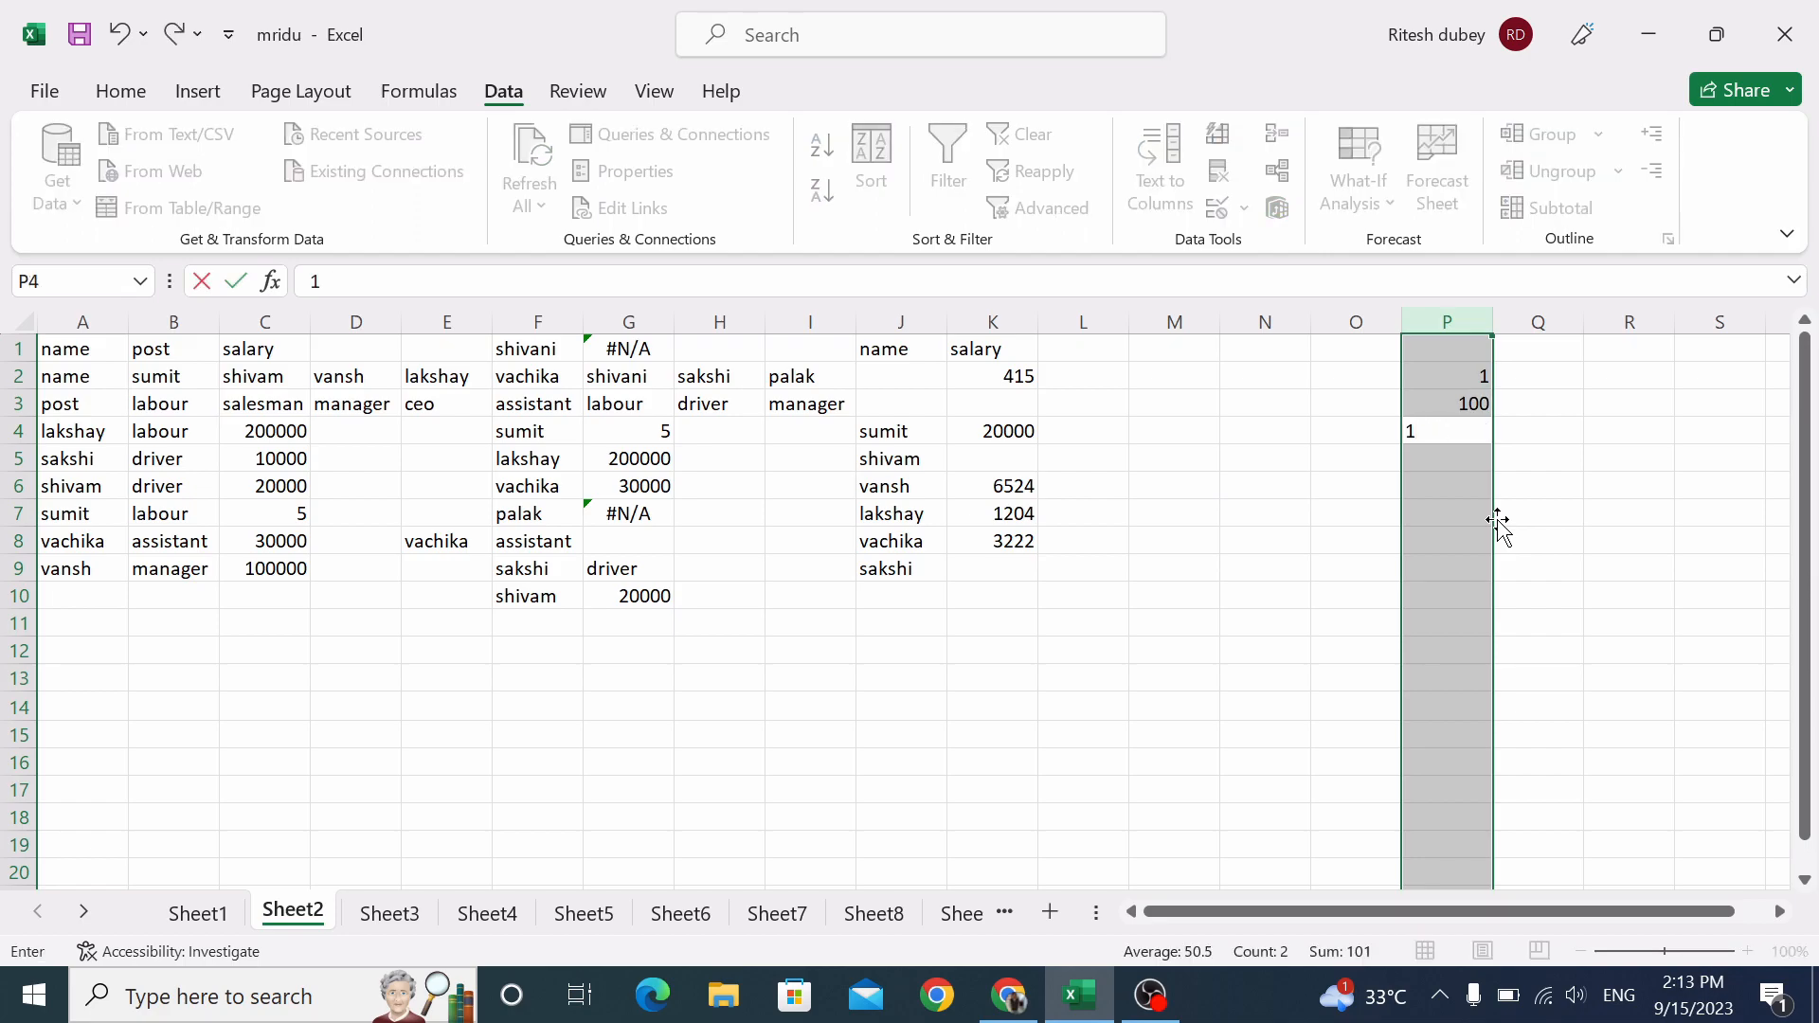
text(01)
key(Return)
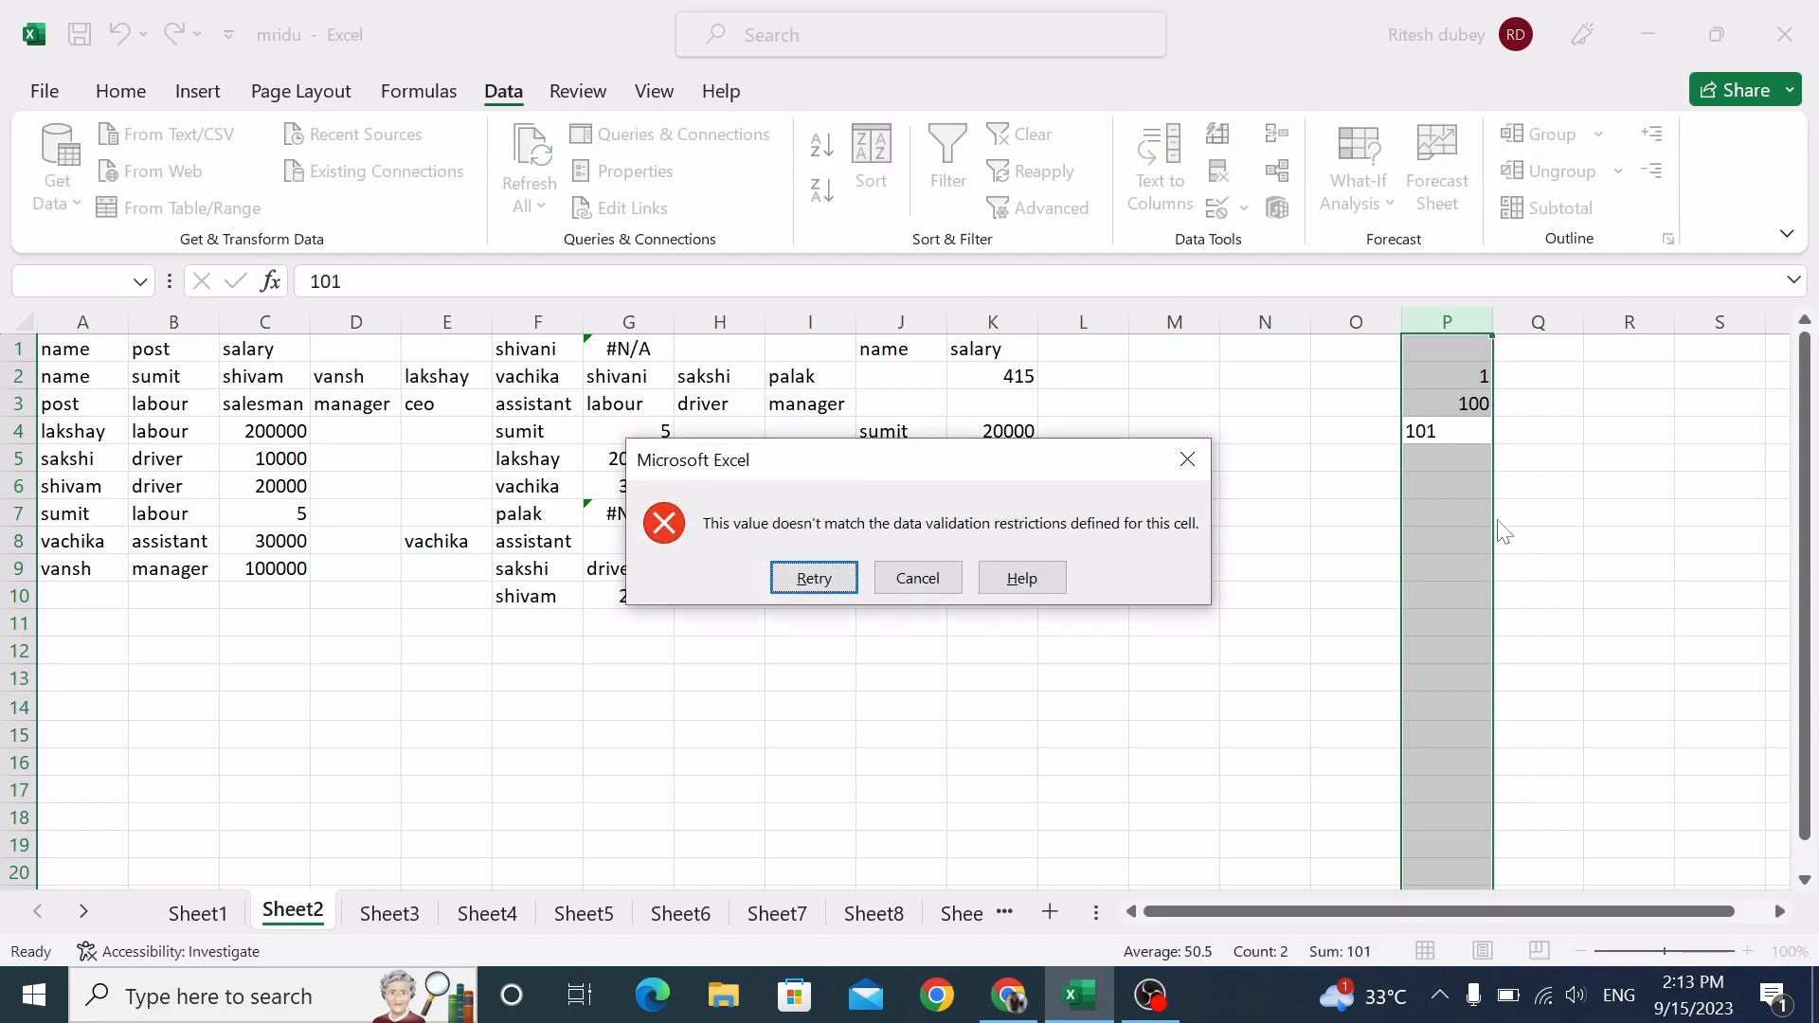
click(946, 576)
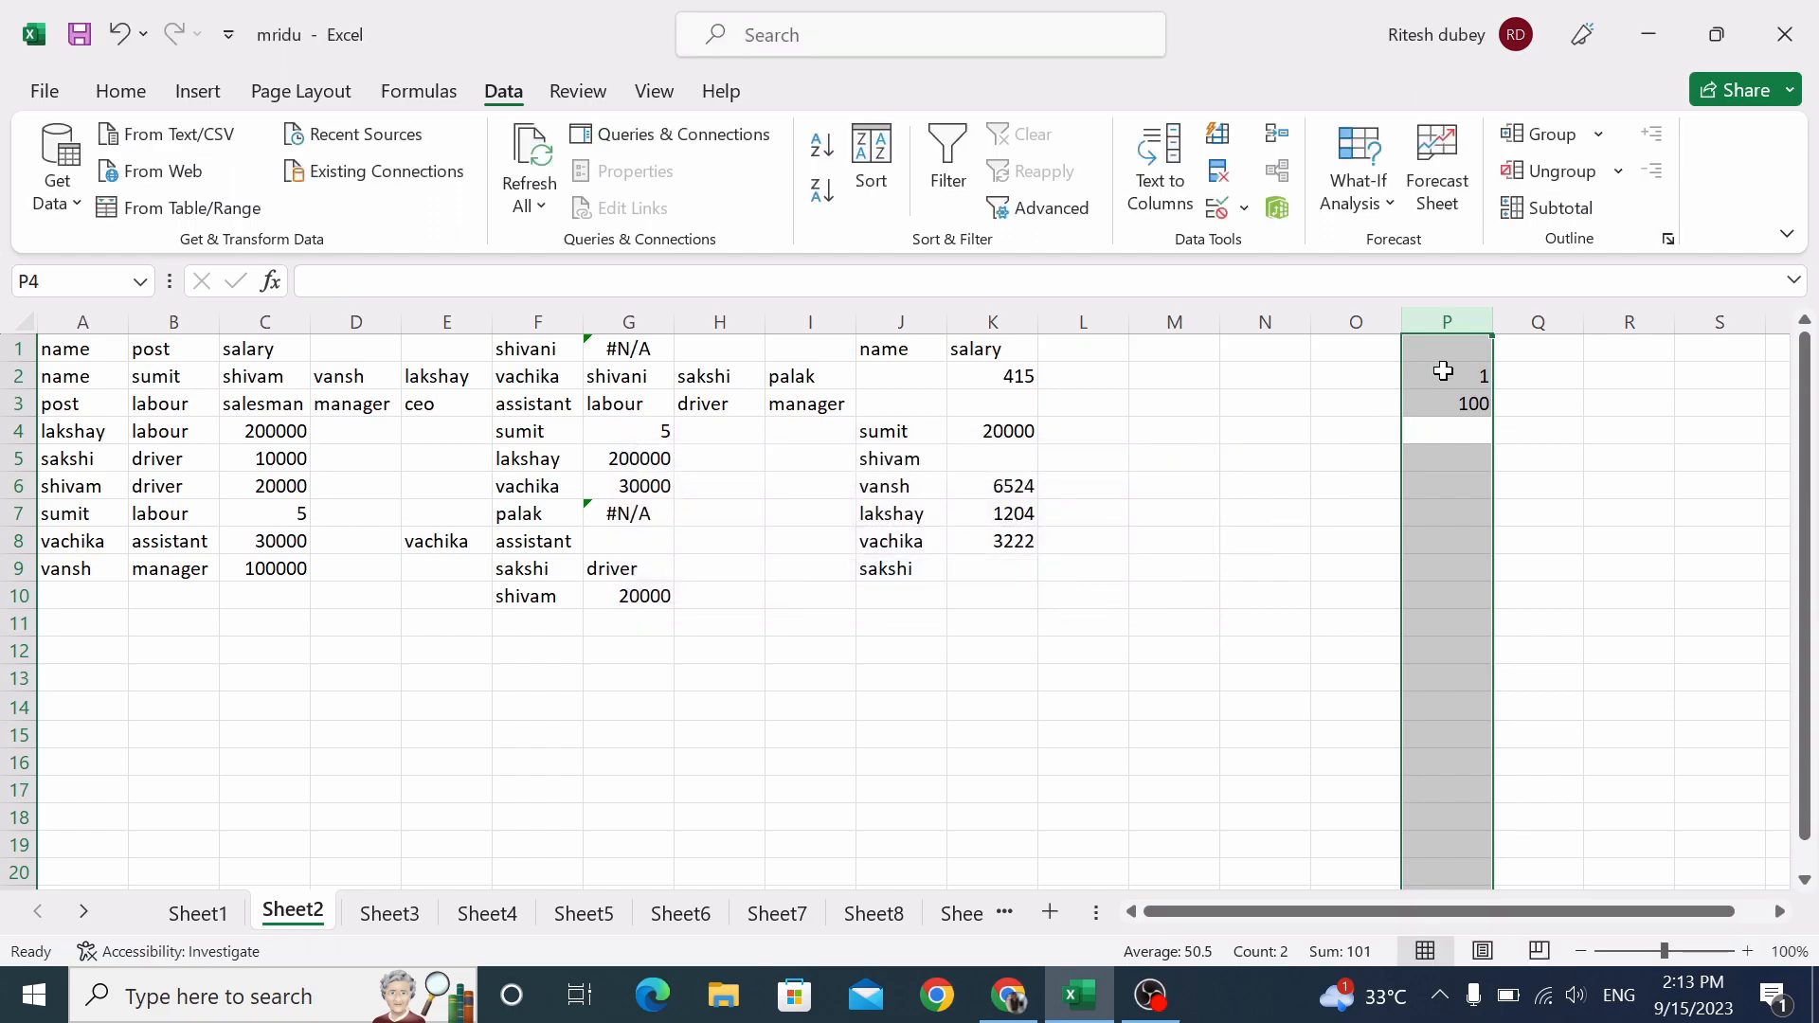
Clear all data validation settings from column P.
click(1438, 321)
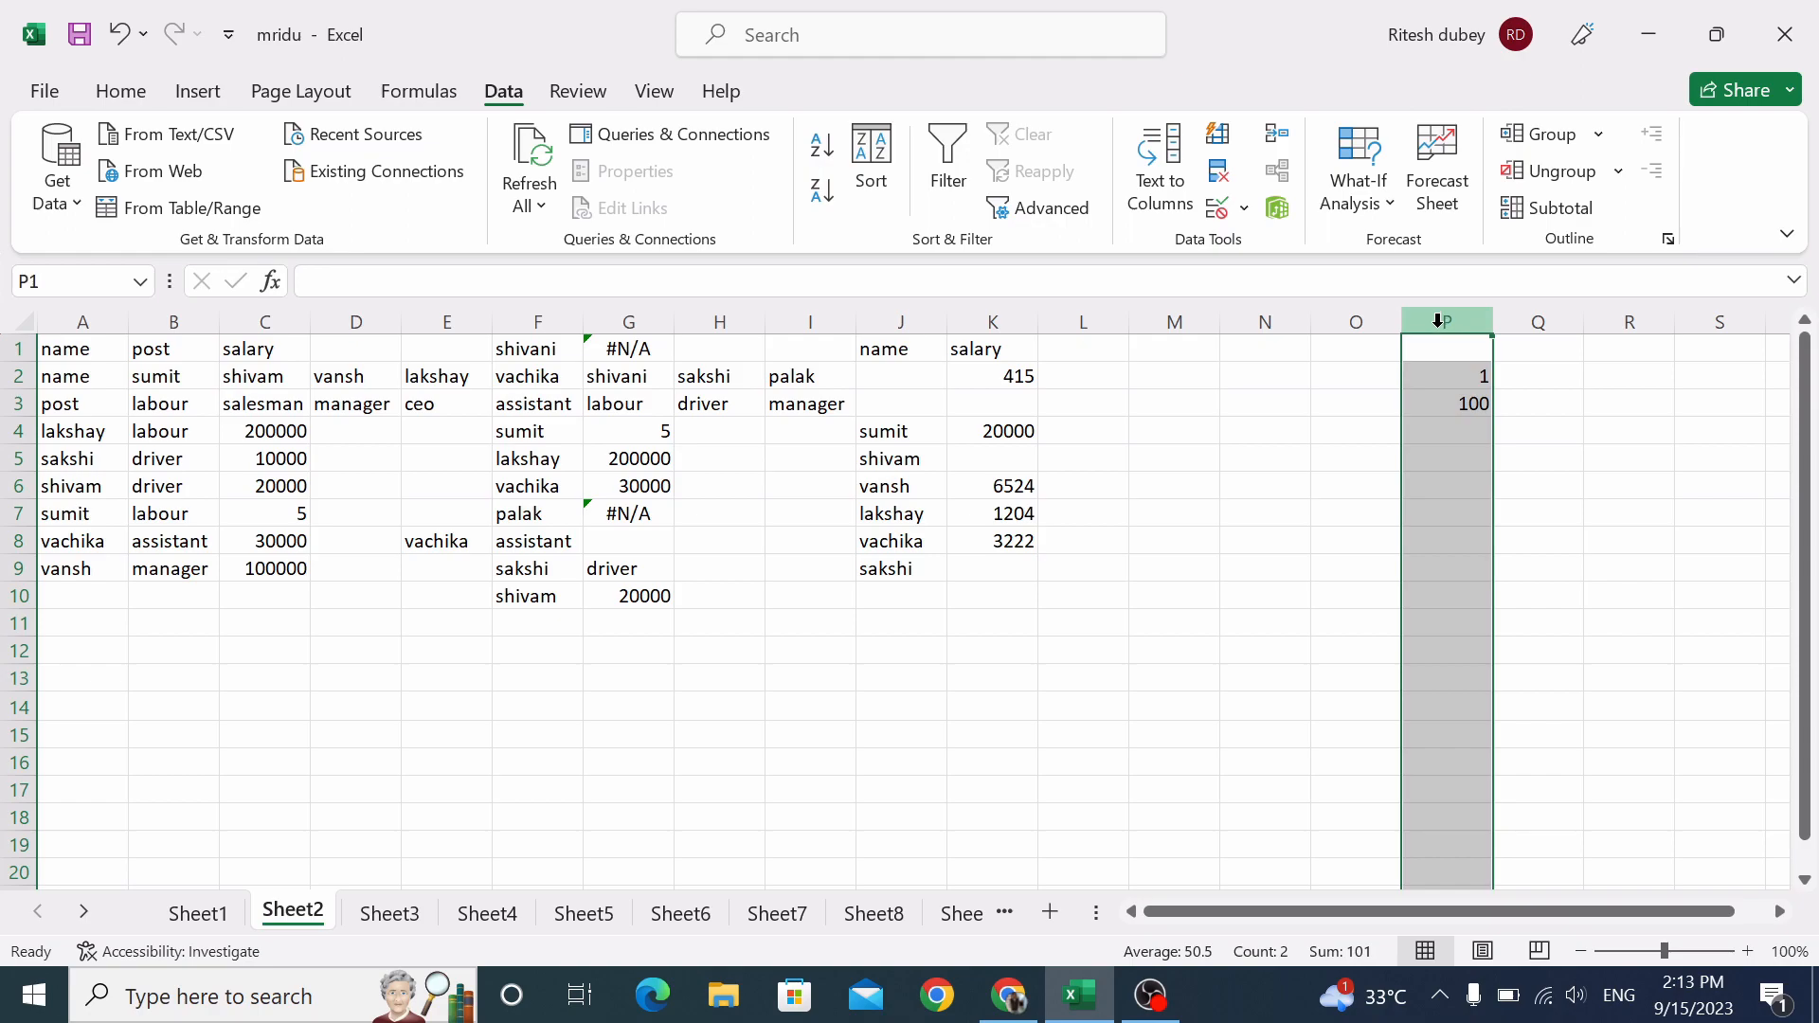
click(1217, 207)
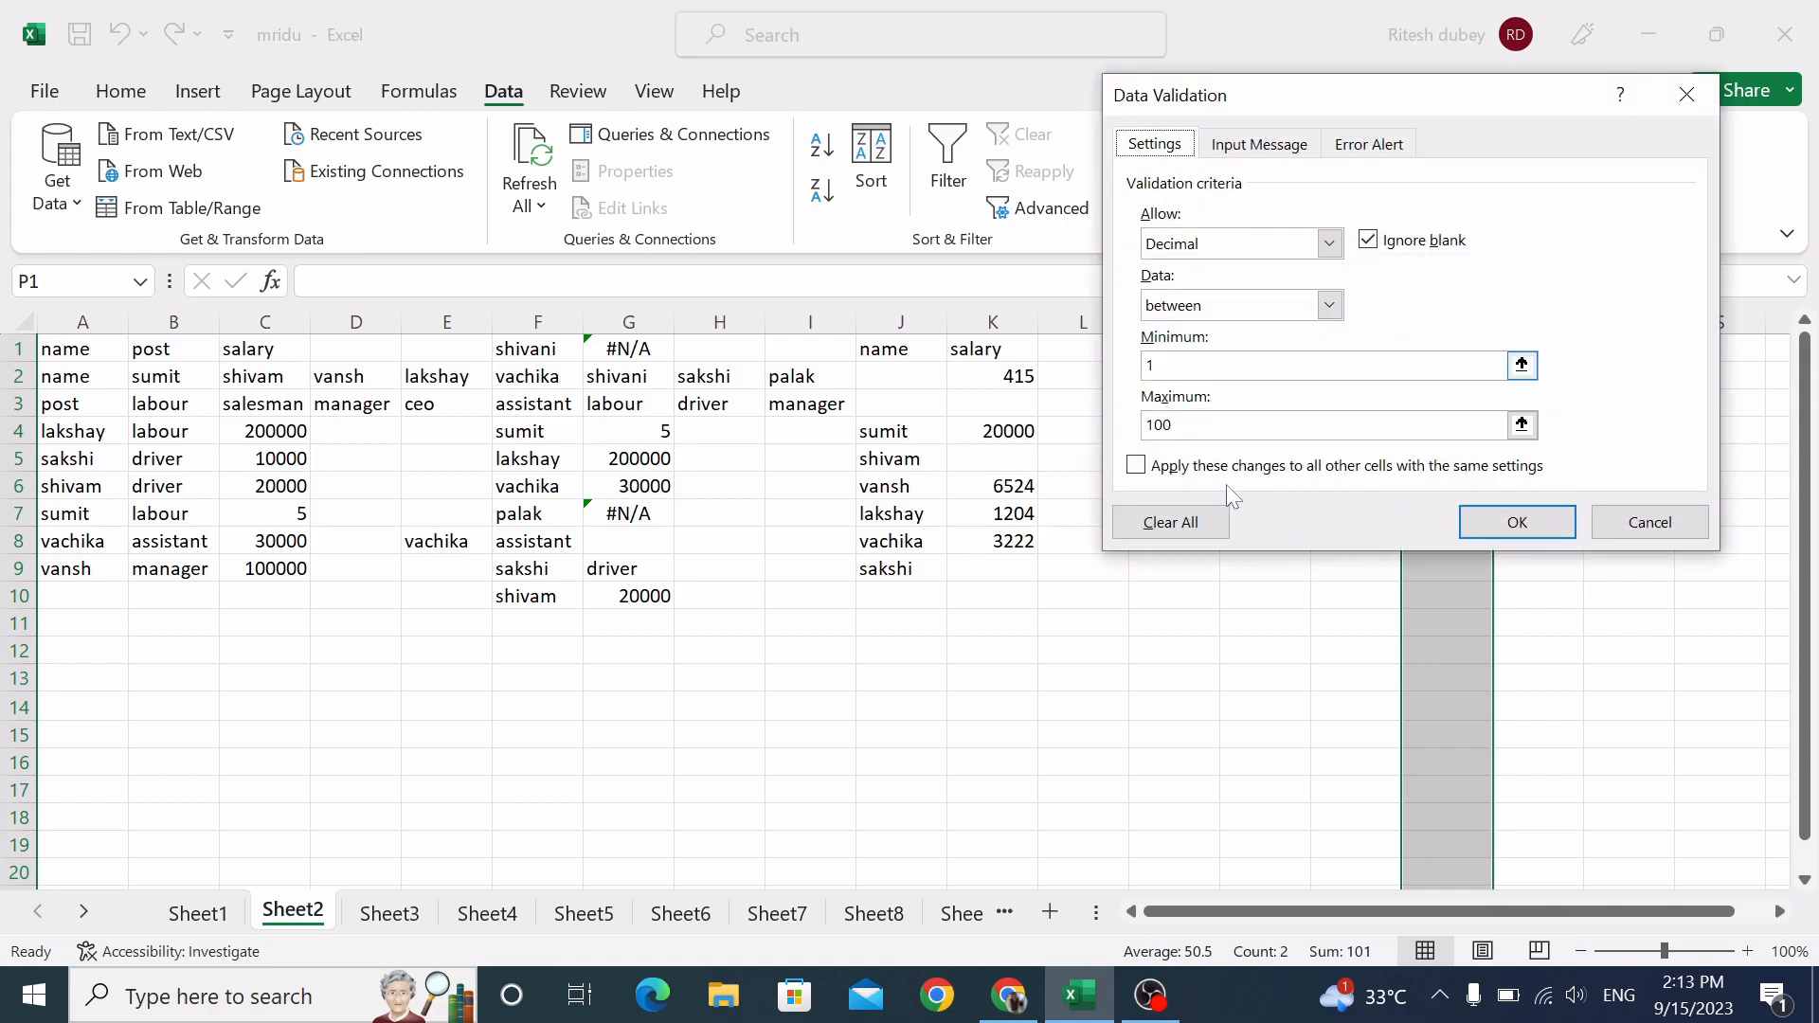
click(1169, 523)
click(1518, 524)
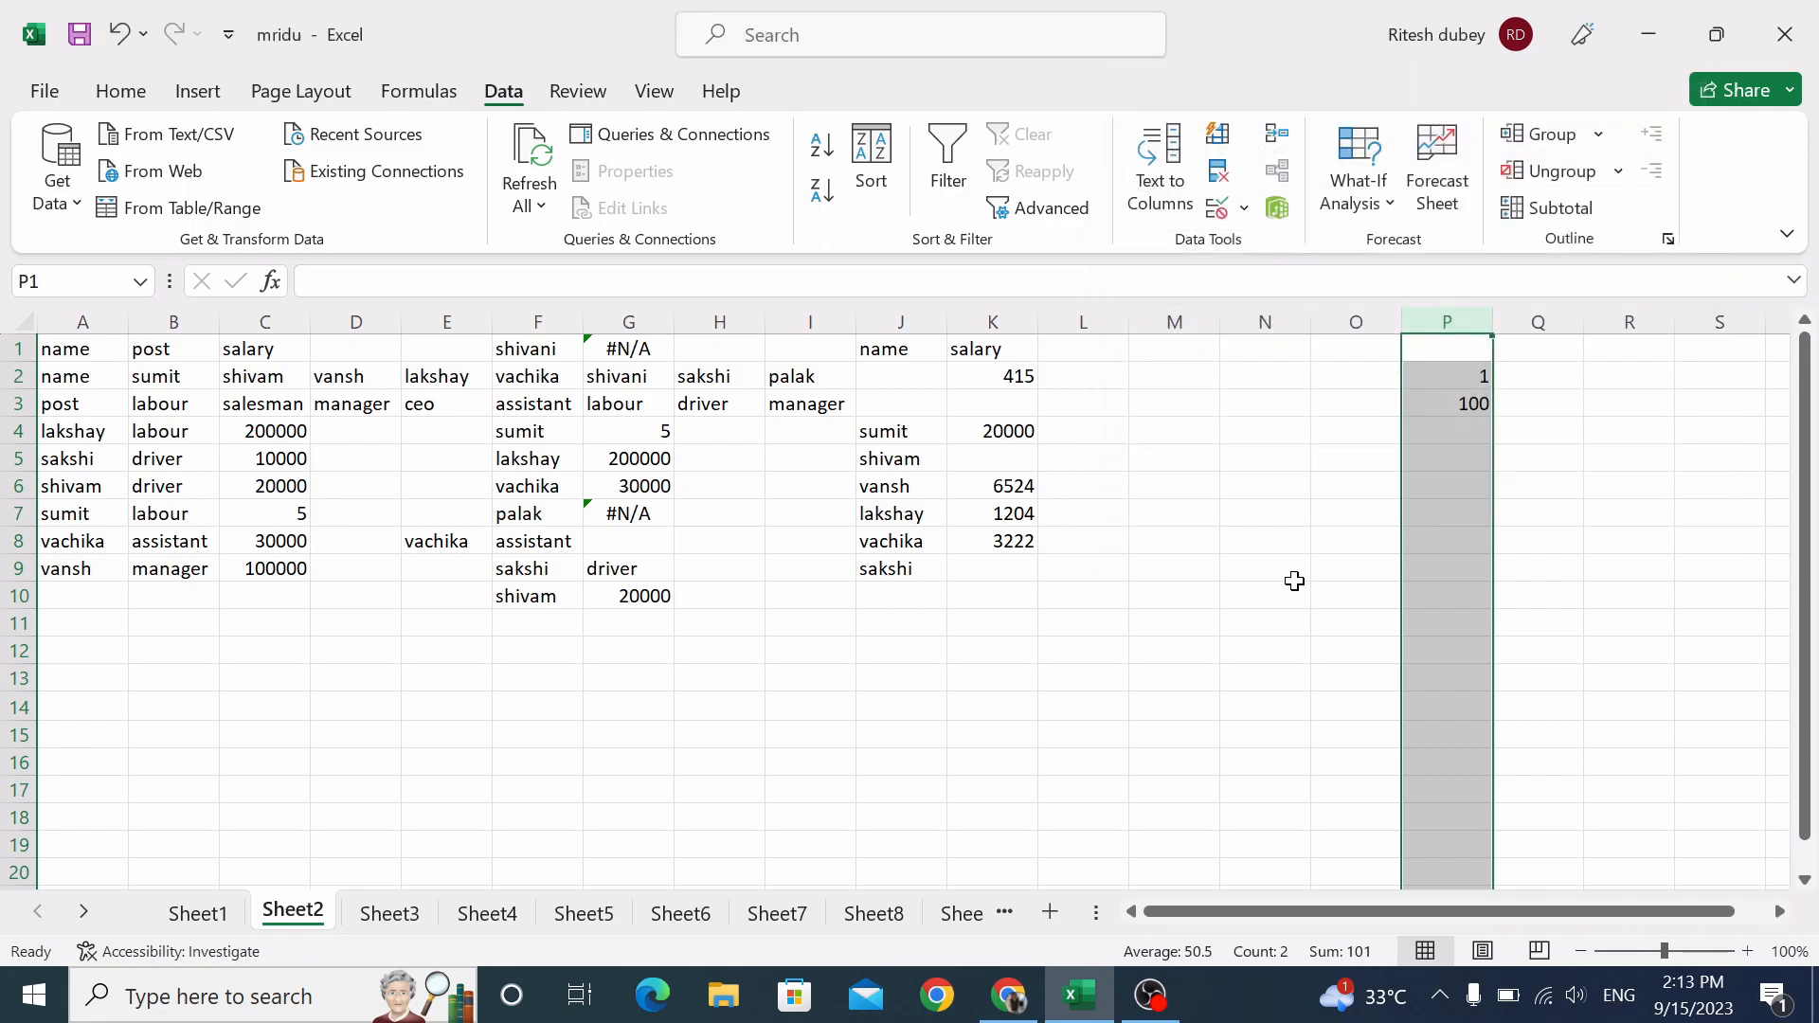
click(1271, 564)
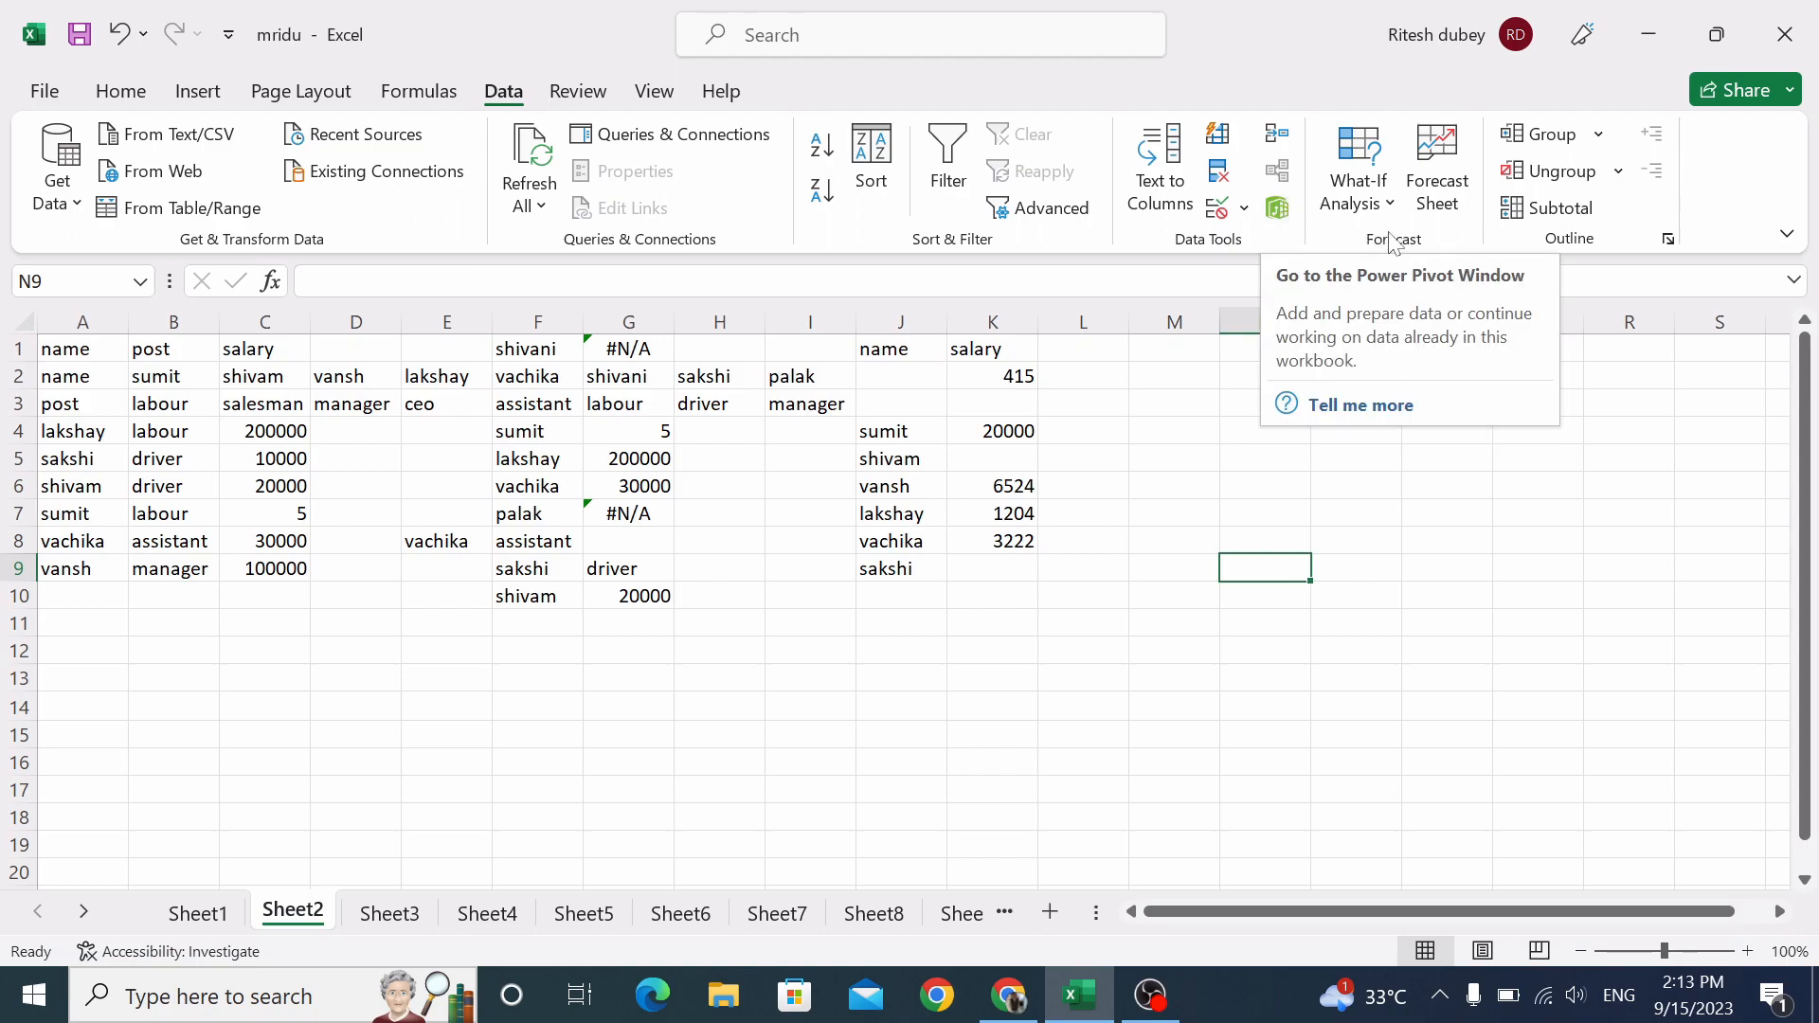
click(1390, 206)
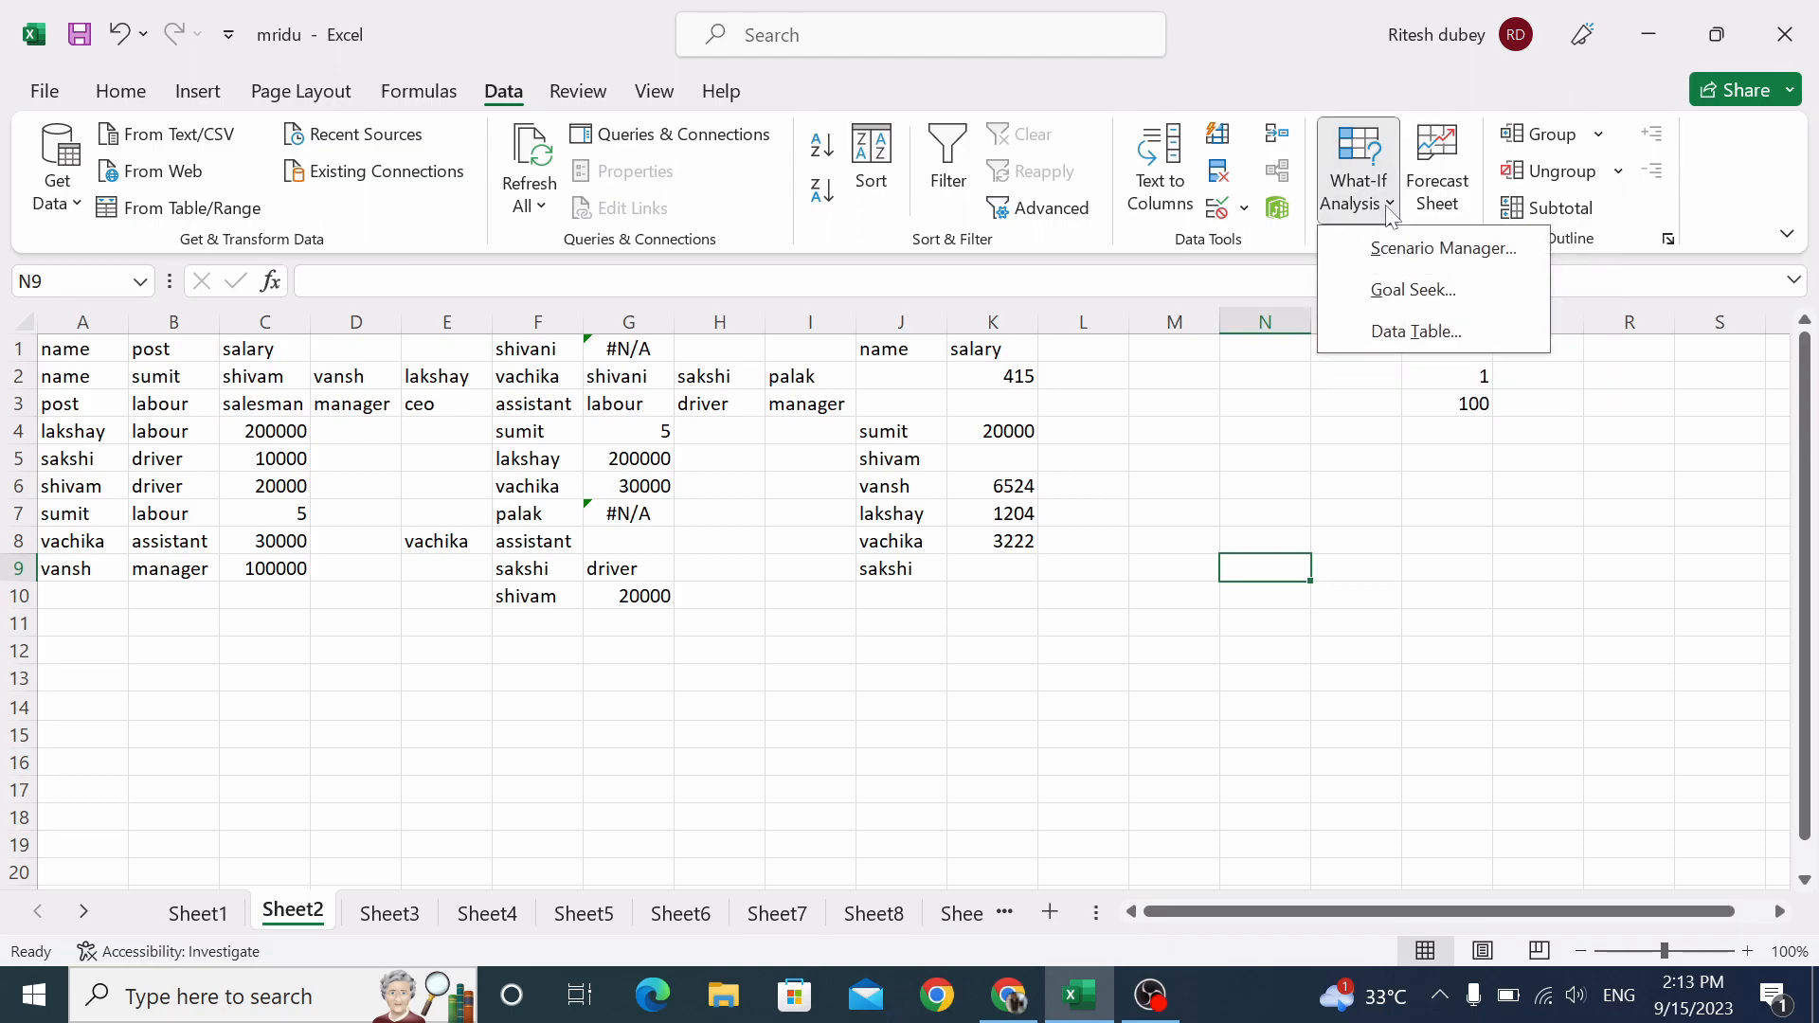
click(1463, 569)
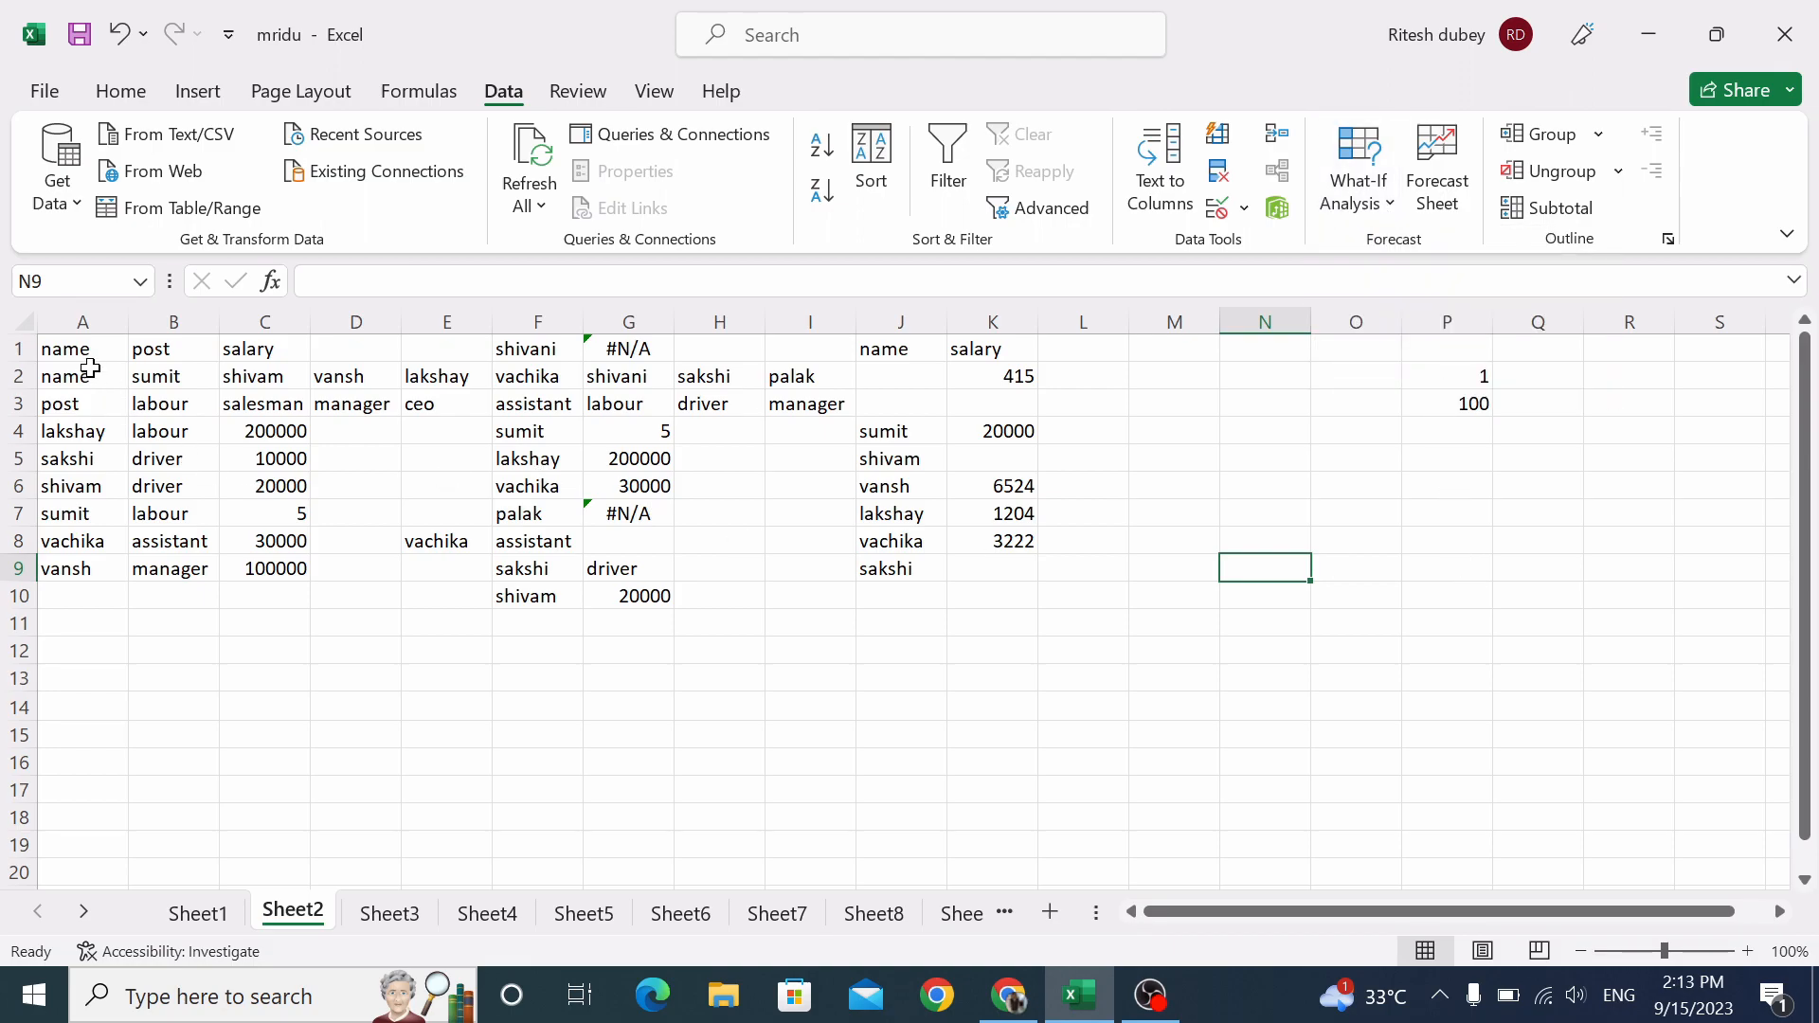
Copy the name list in A1:A9 and paste it starting at N11.
click(74, 358)
drag(74, 364, 64, 568)
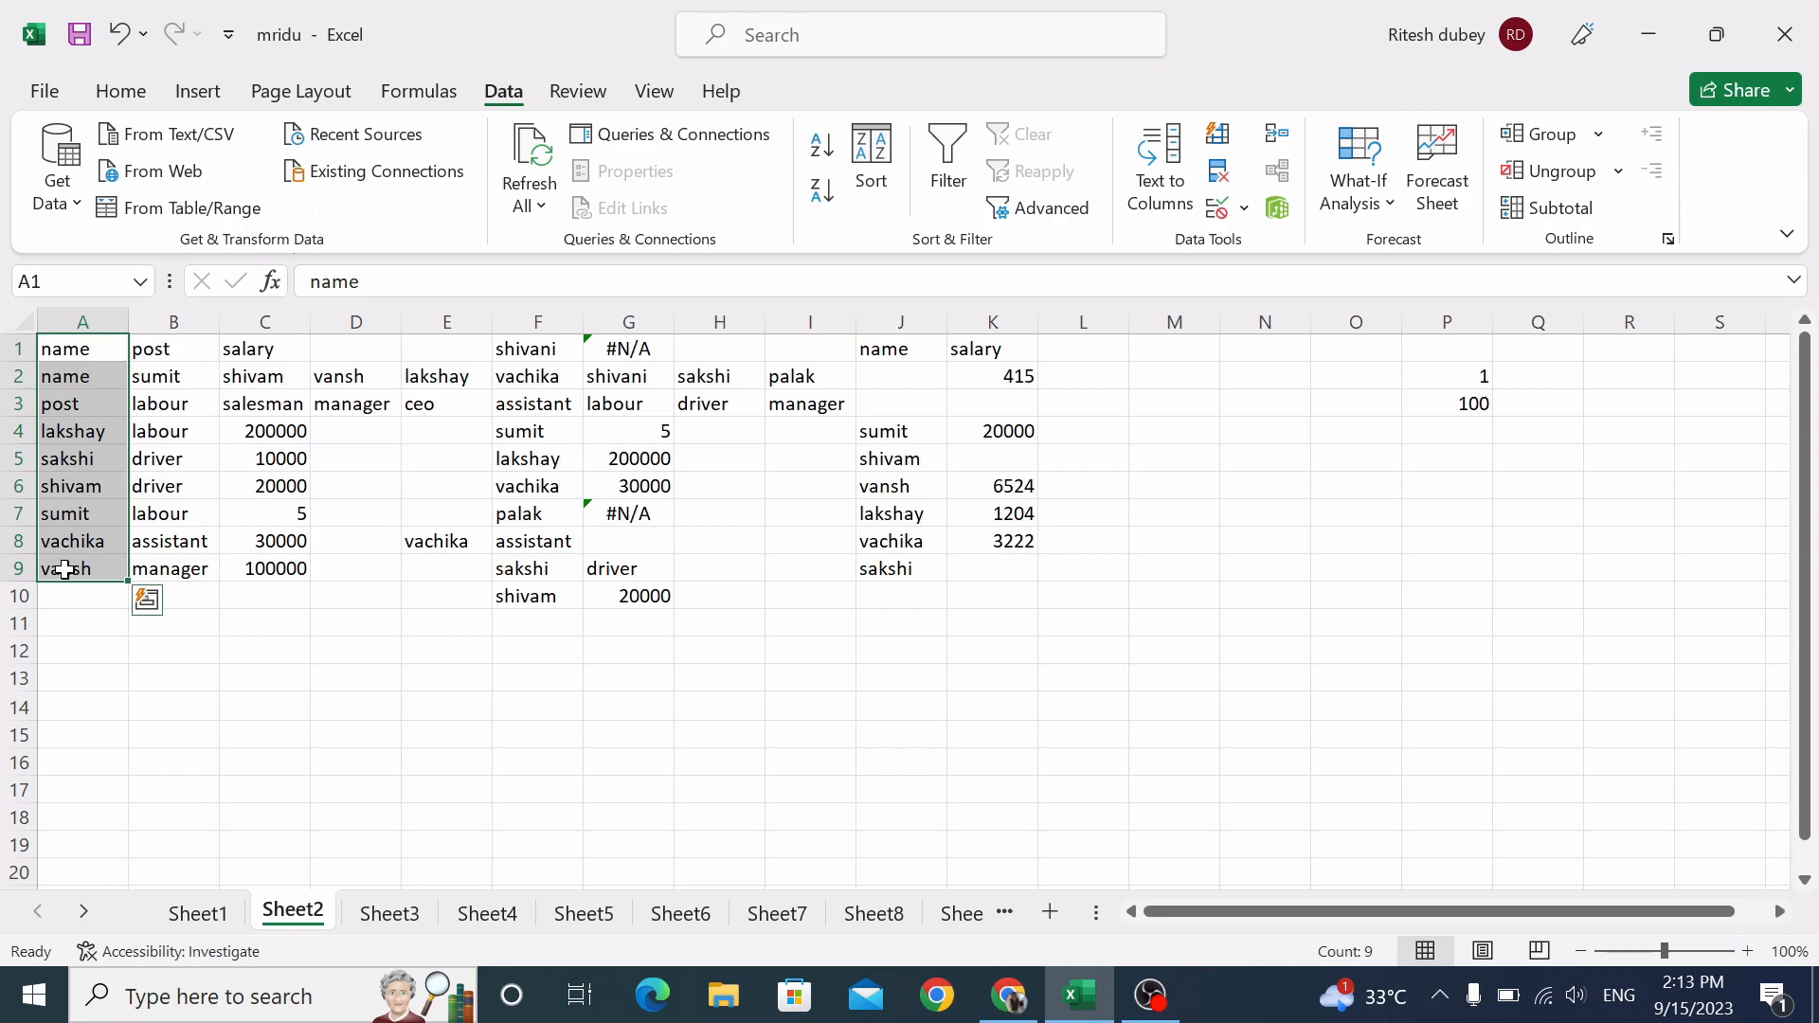
key(ctrl+c)
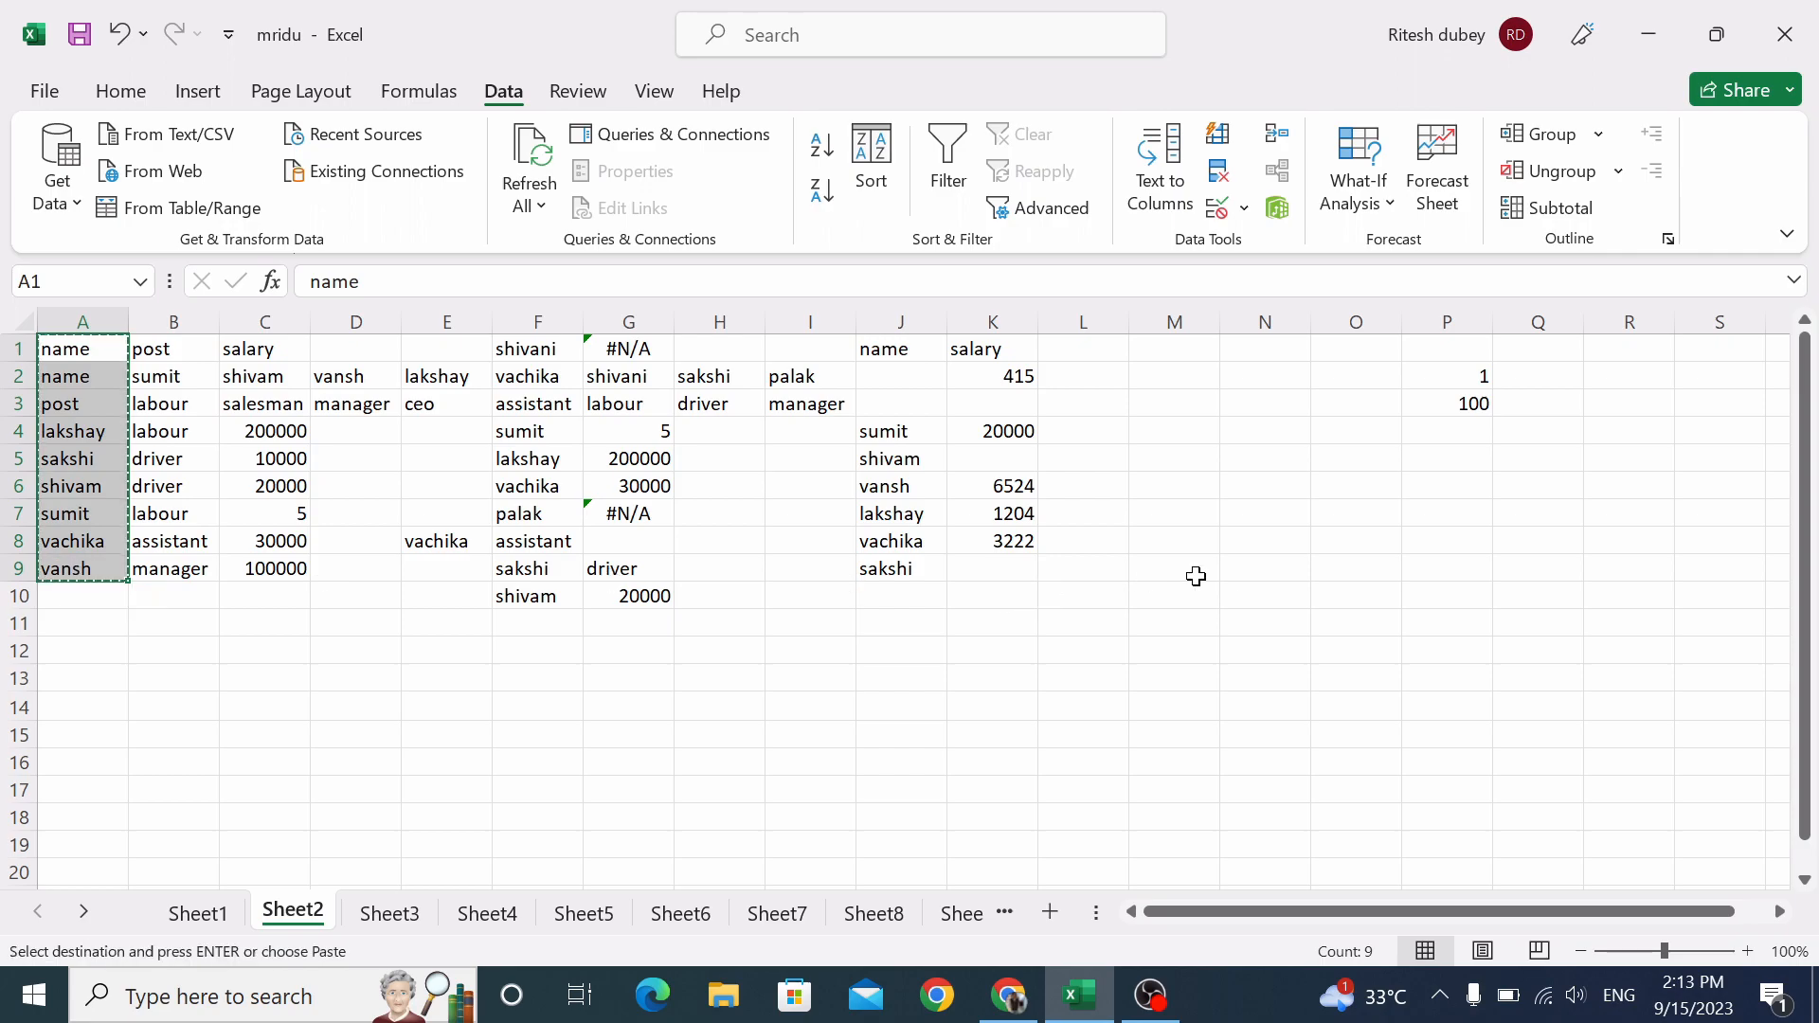
click(1261, 616)
key(ctrl+v)
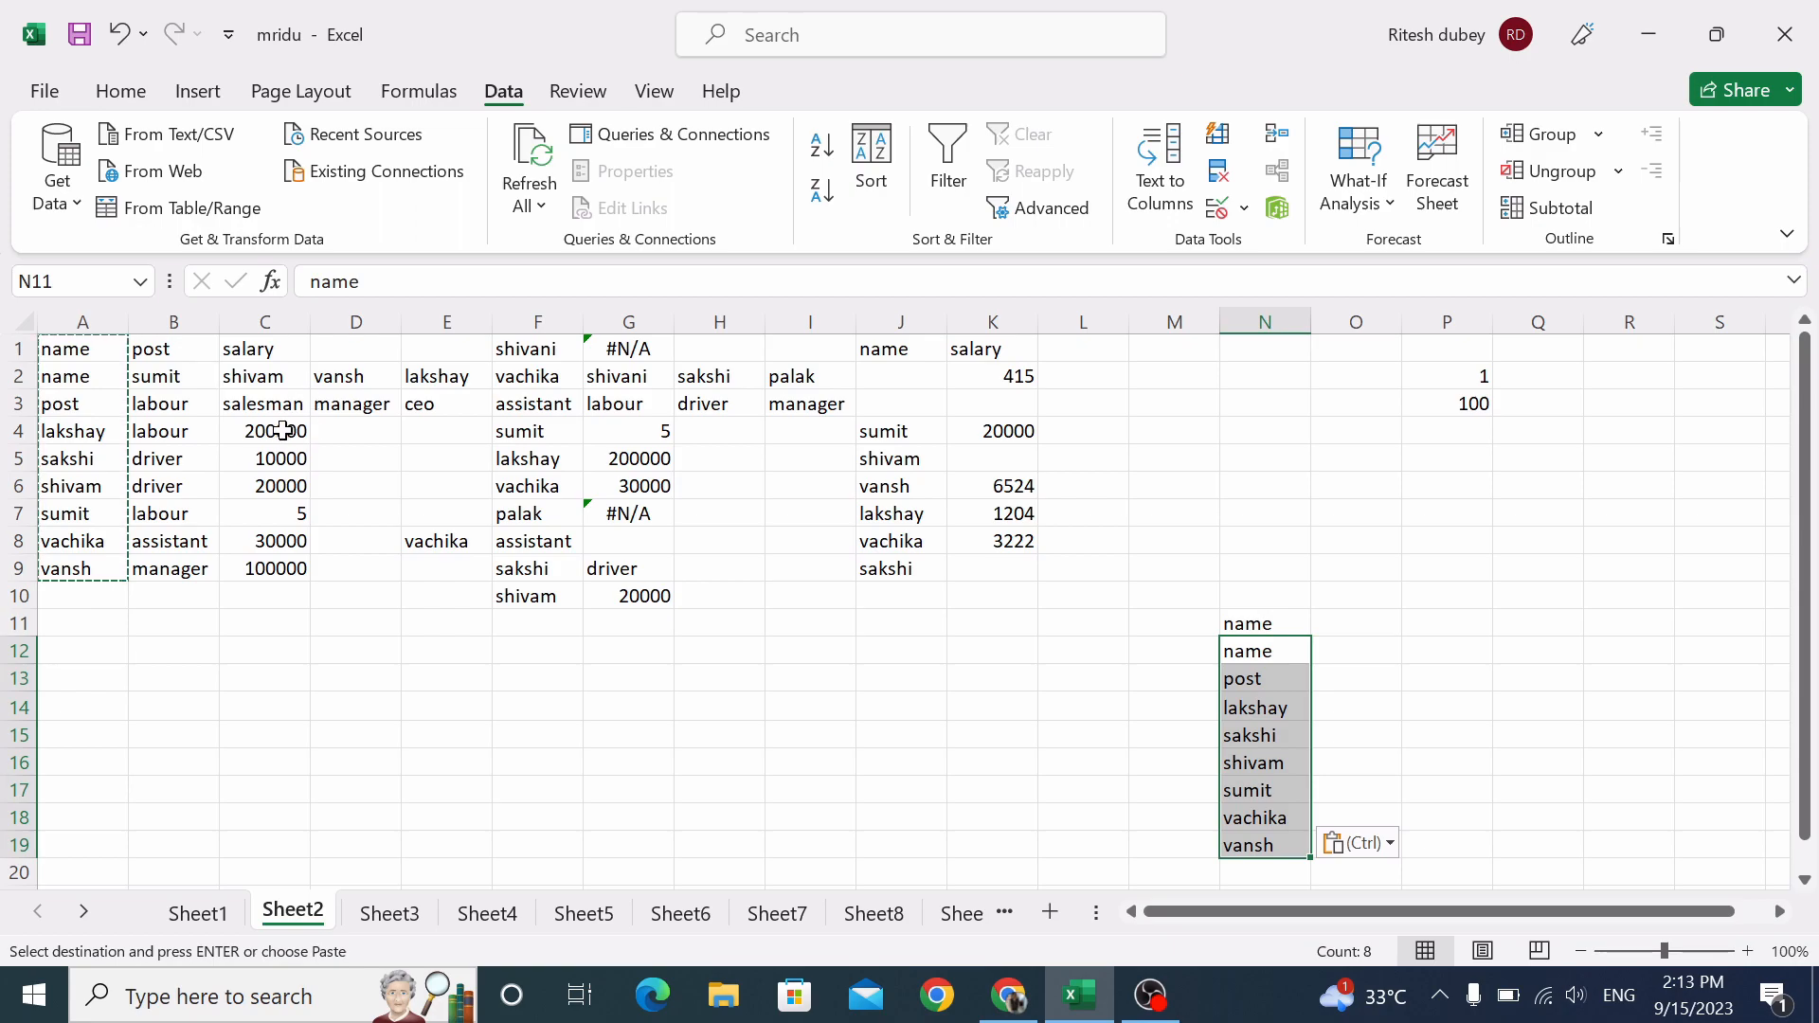
Add the header "salary" in O11, enter 15000 and 18000 below it, and fill the series down to O19.
click(1354, 619)
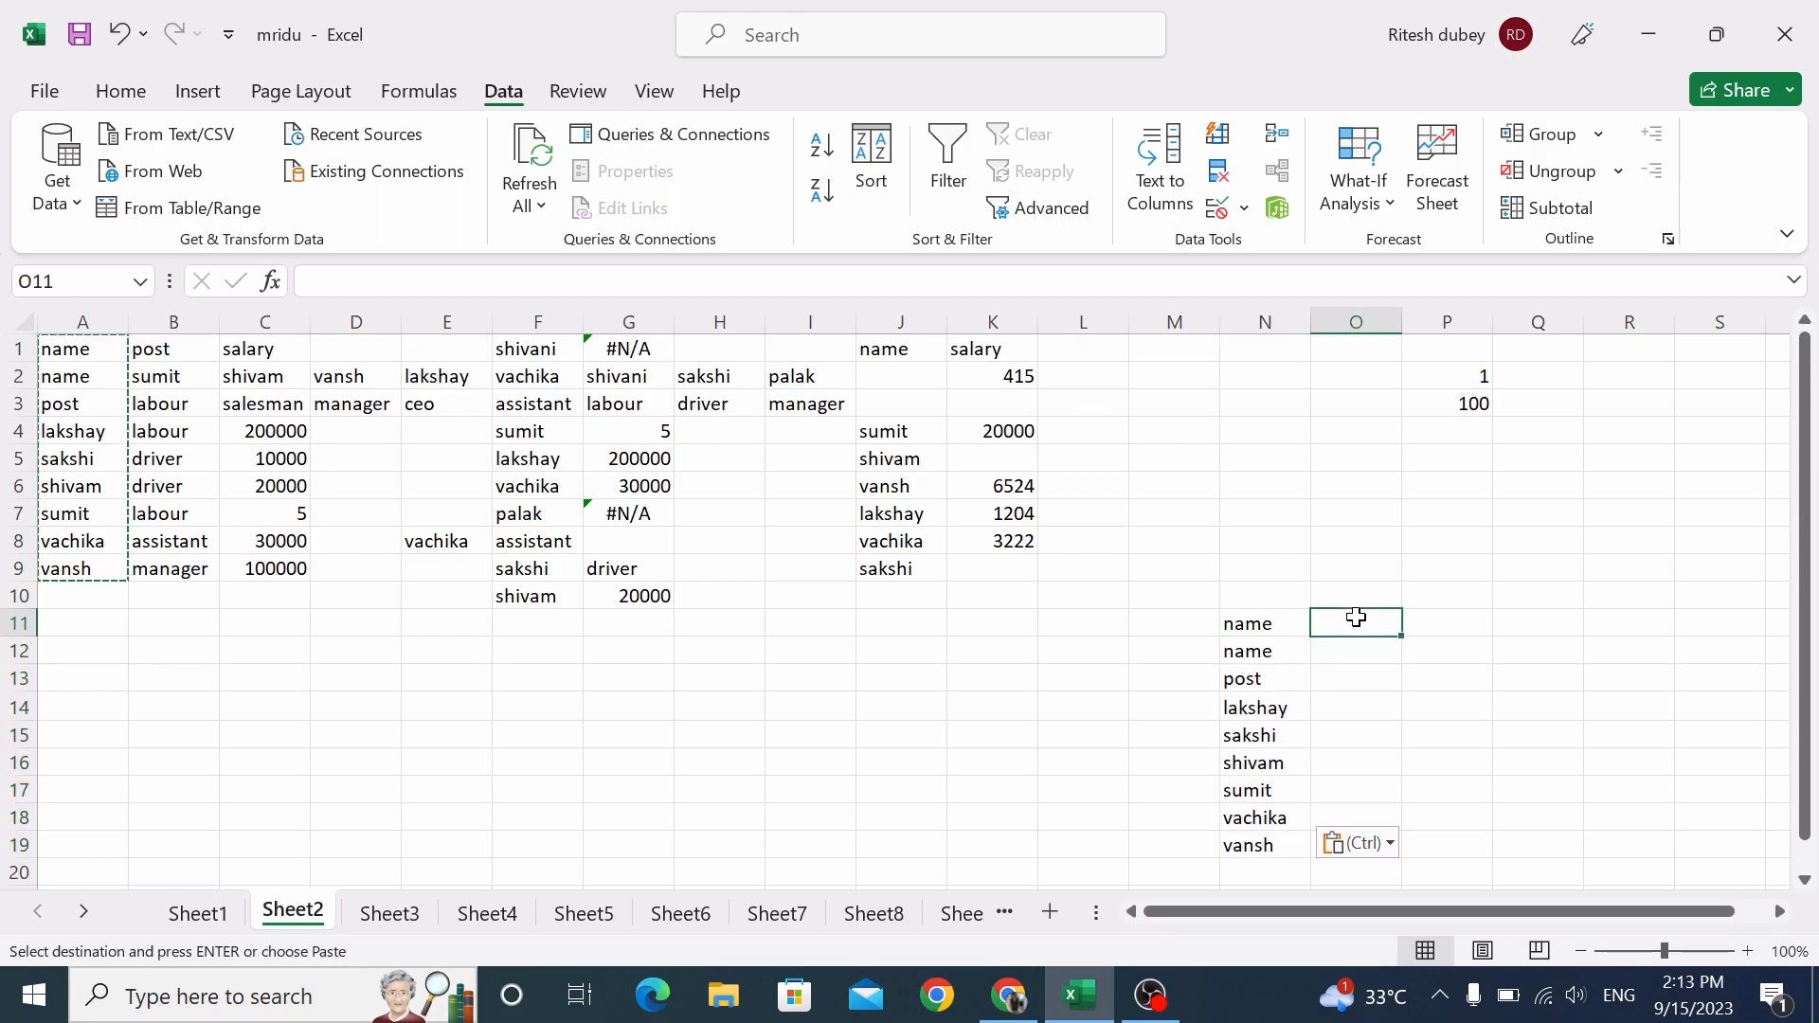
text(salary)
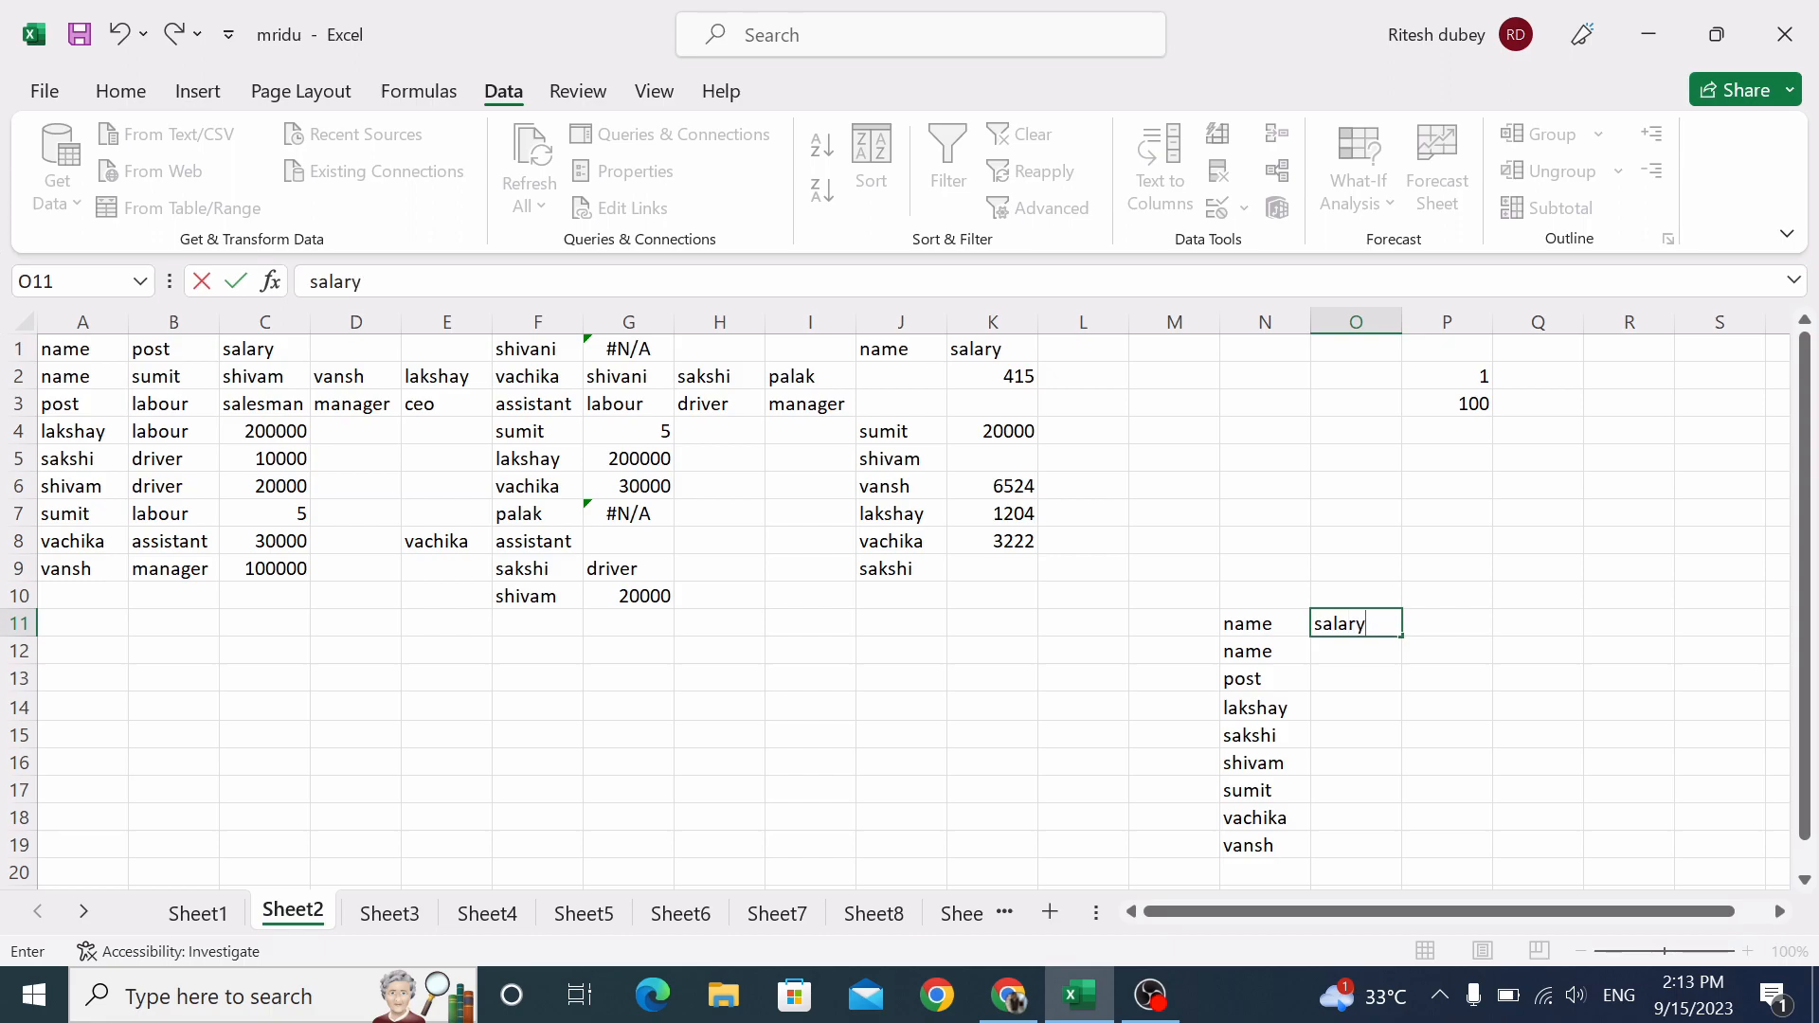
key(Return)
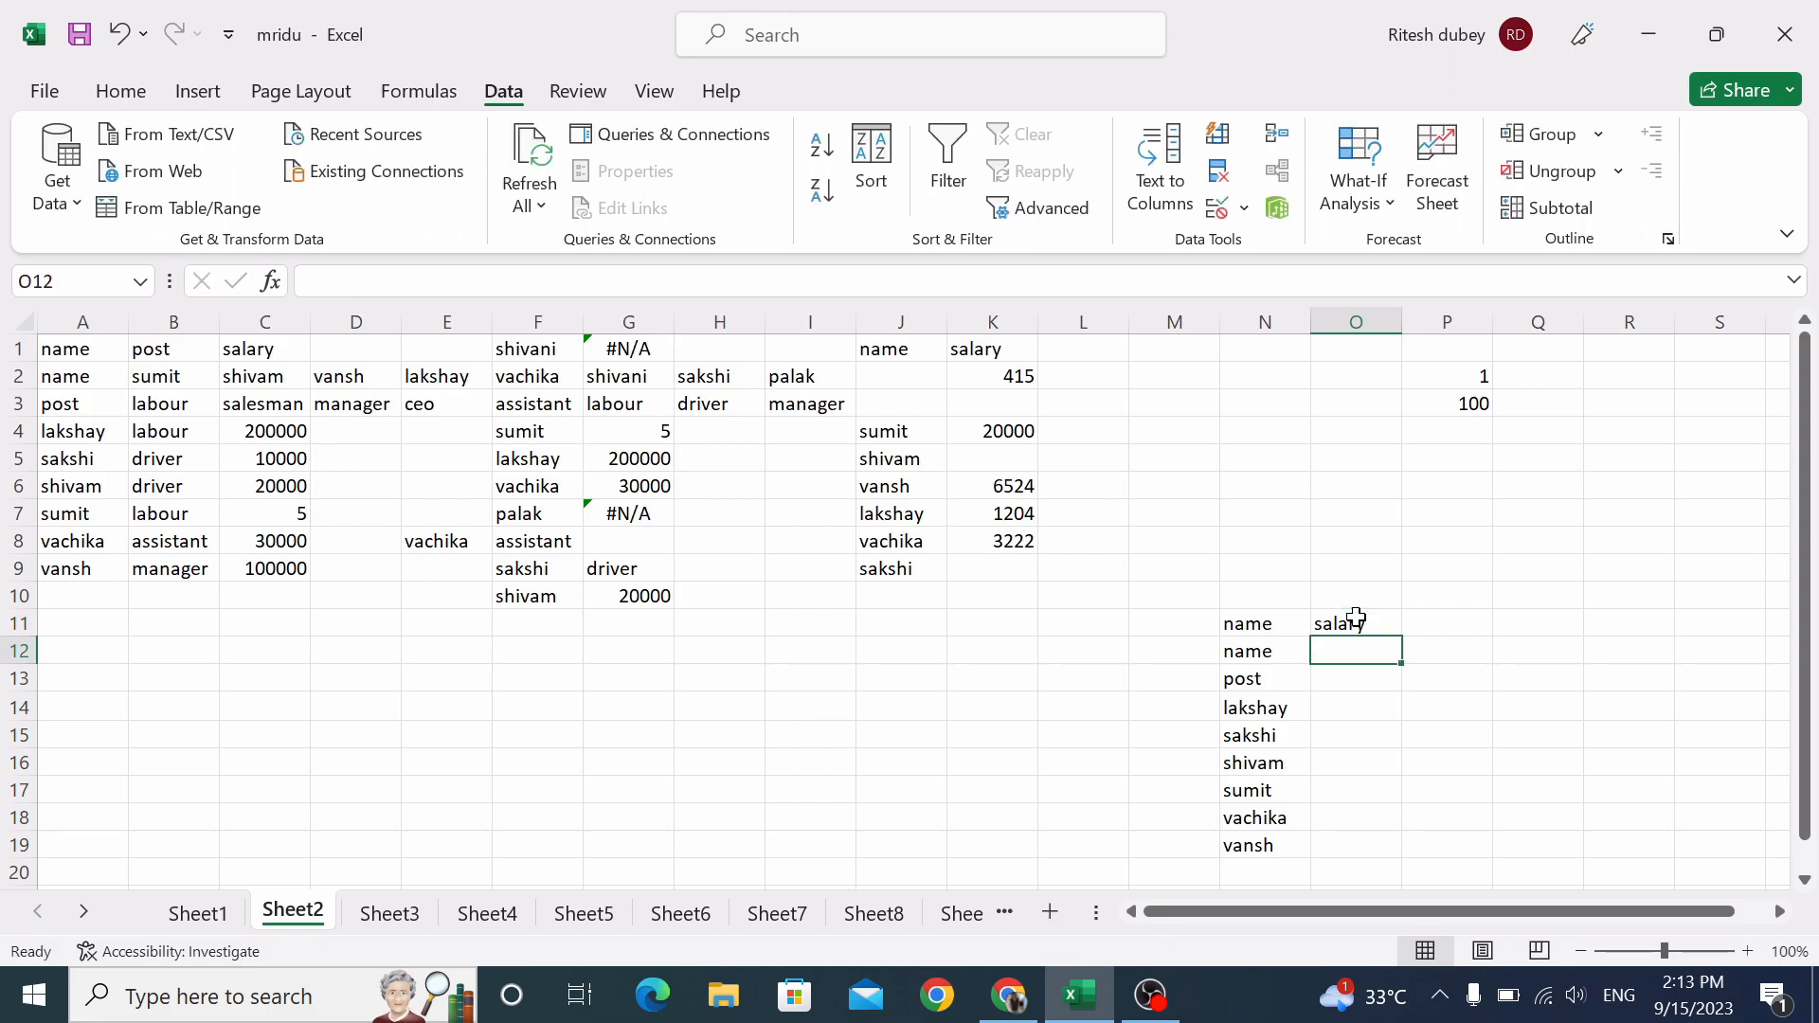
text(15000)
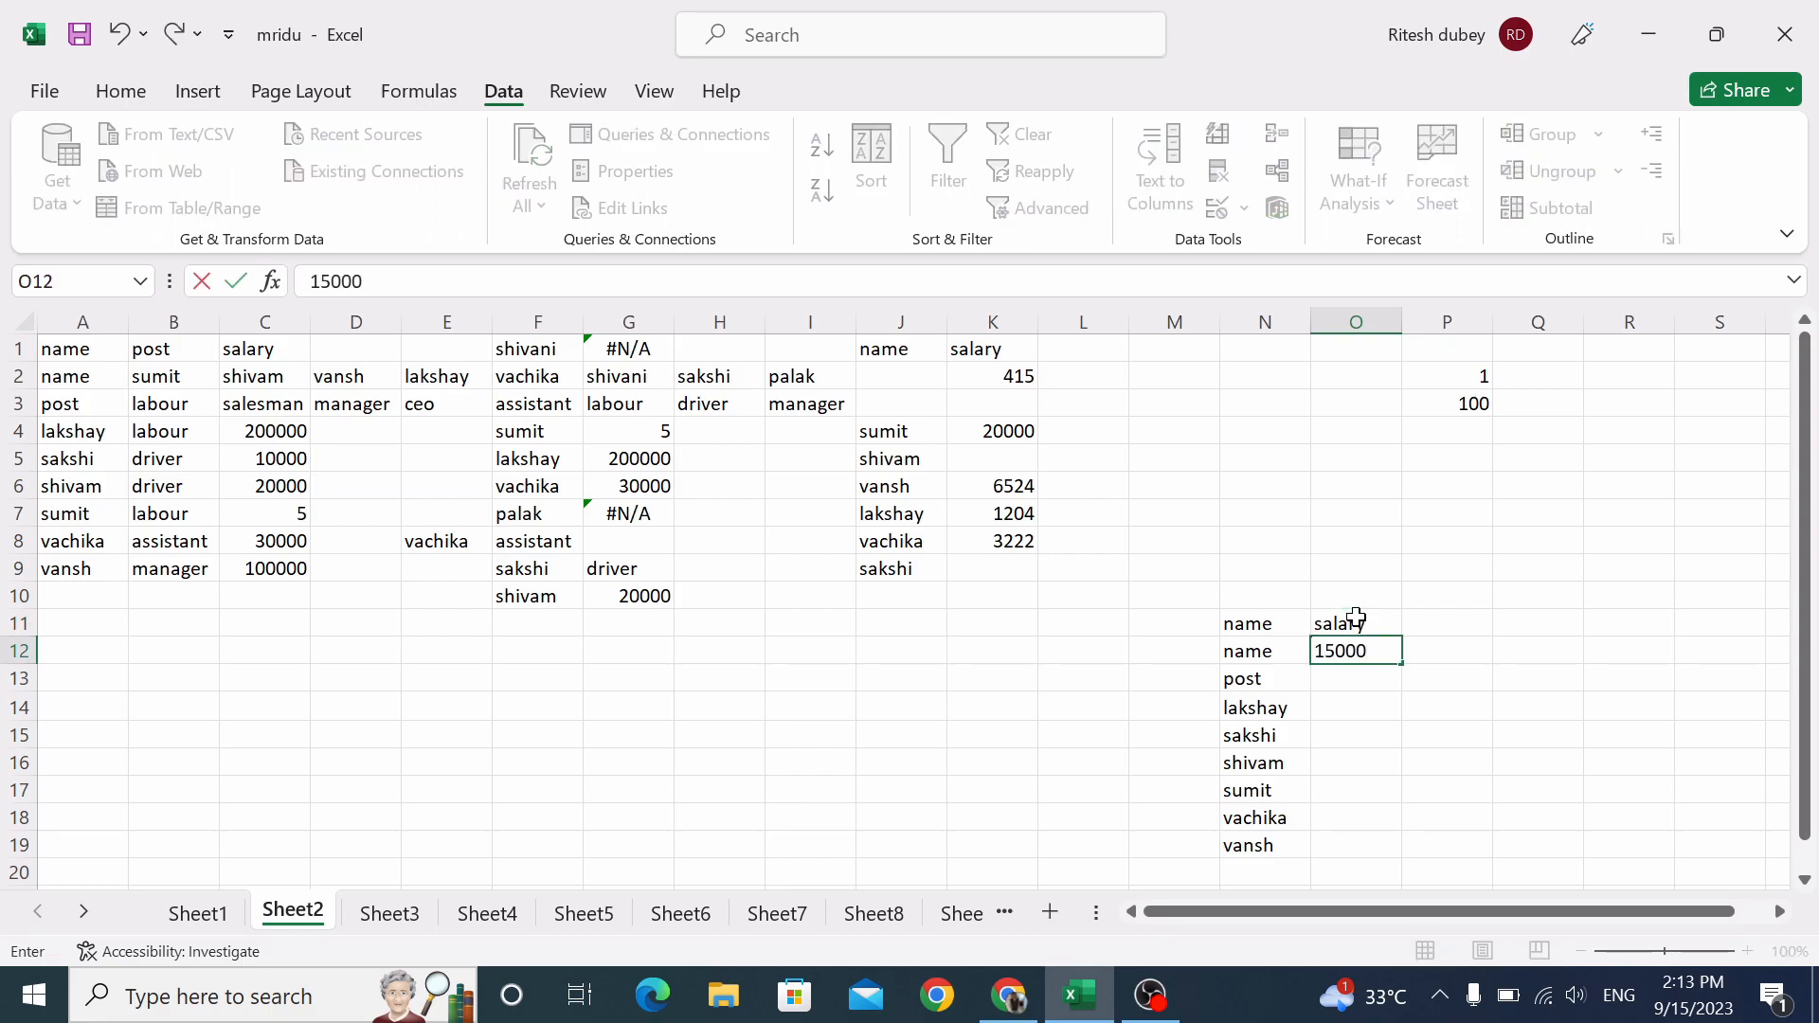
key(Return)
text(1)
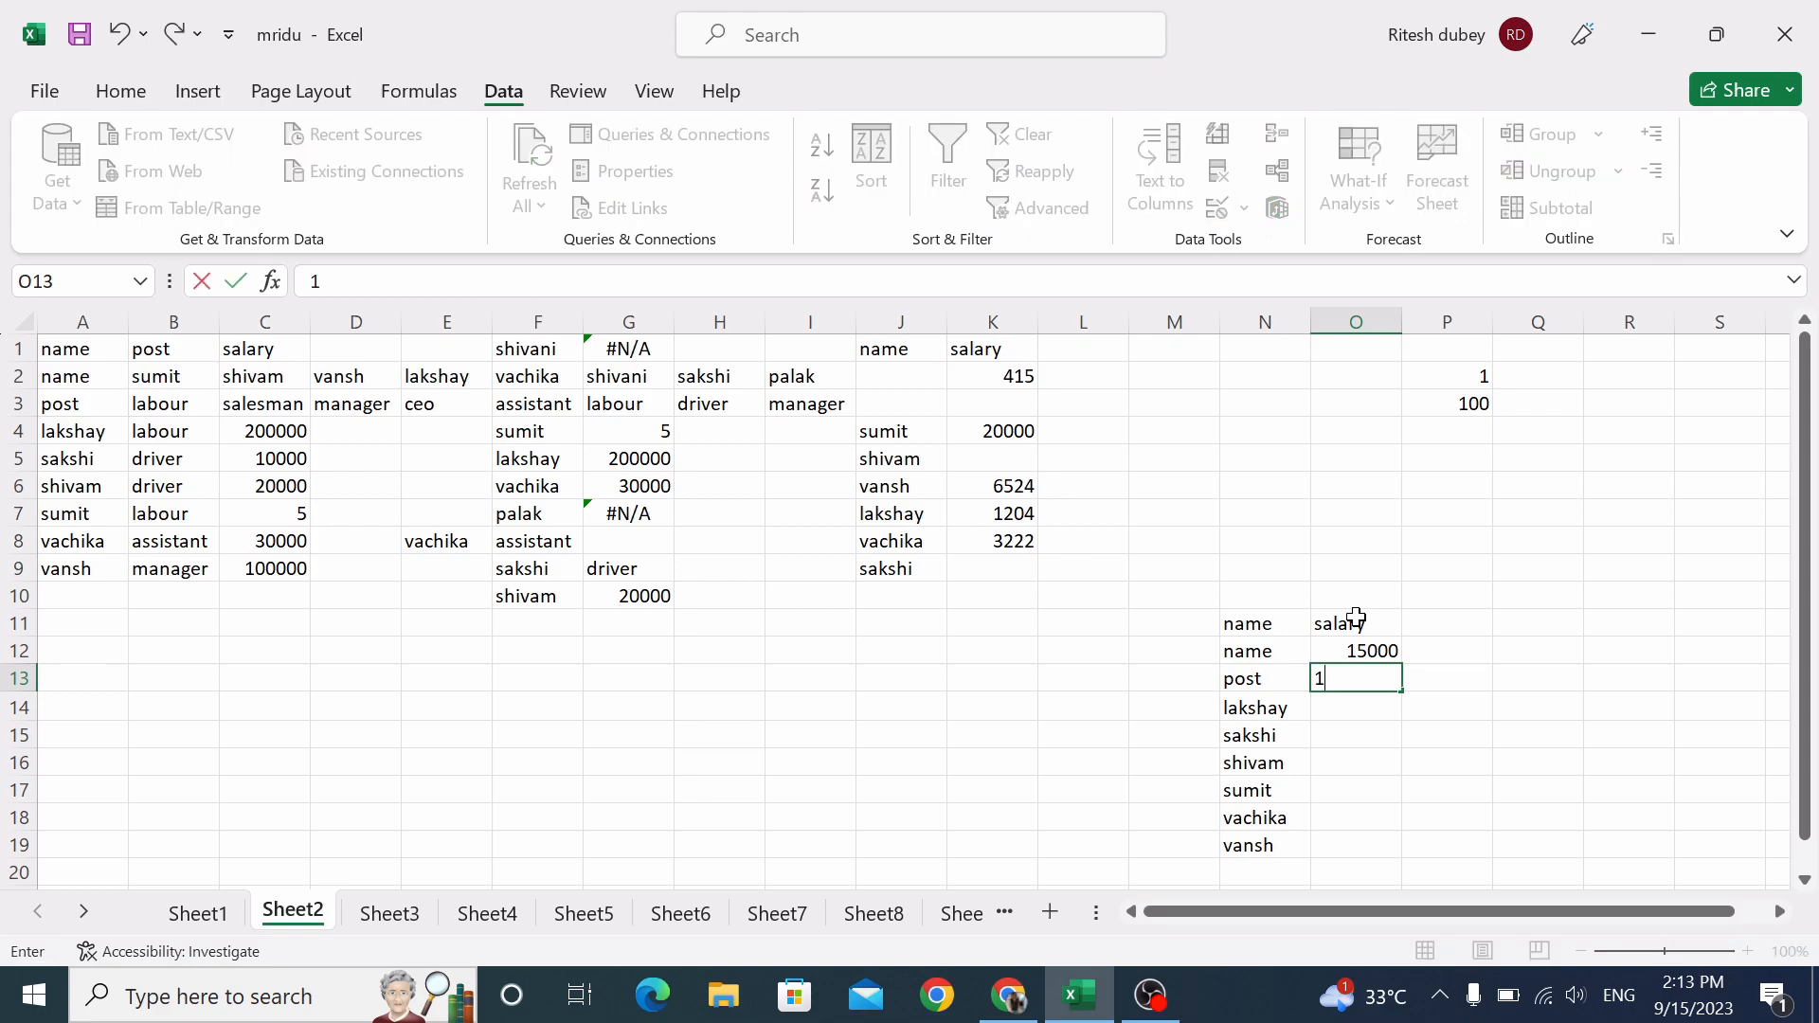
text(8000)
click(1416, 706)
drag(1352, 652, 1377, 849)
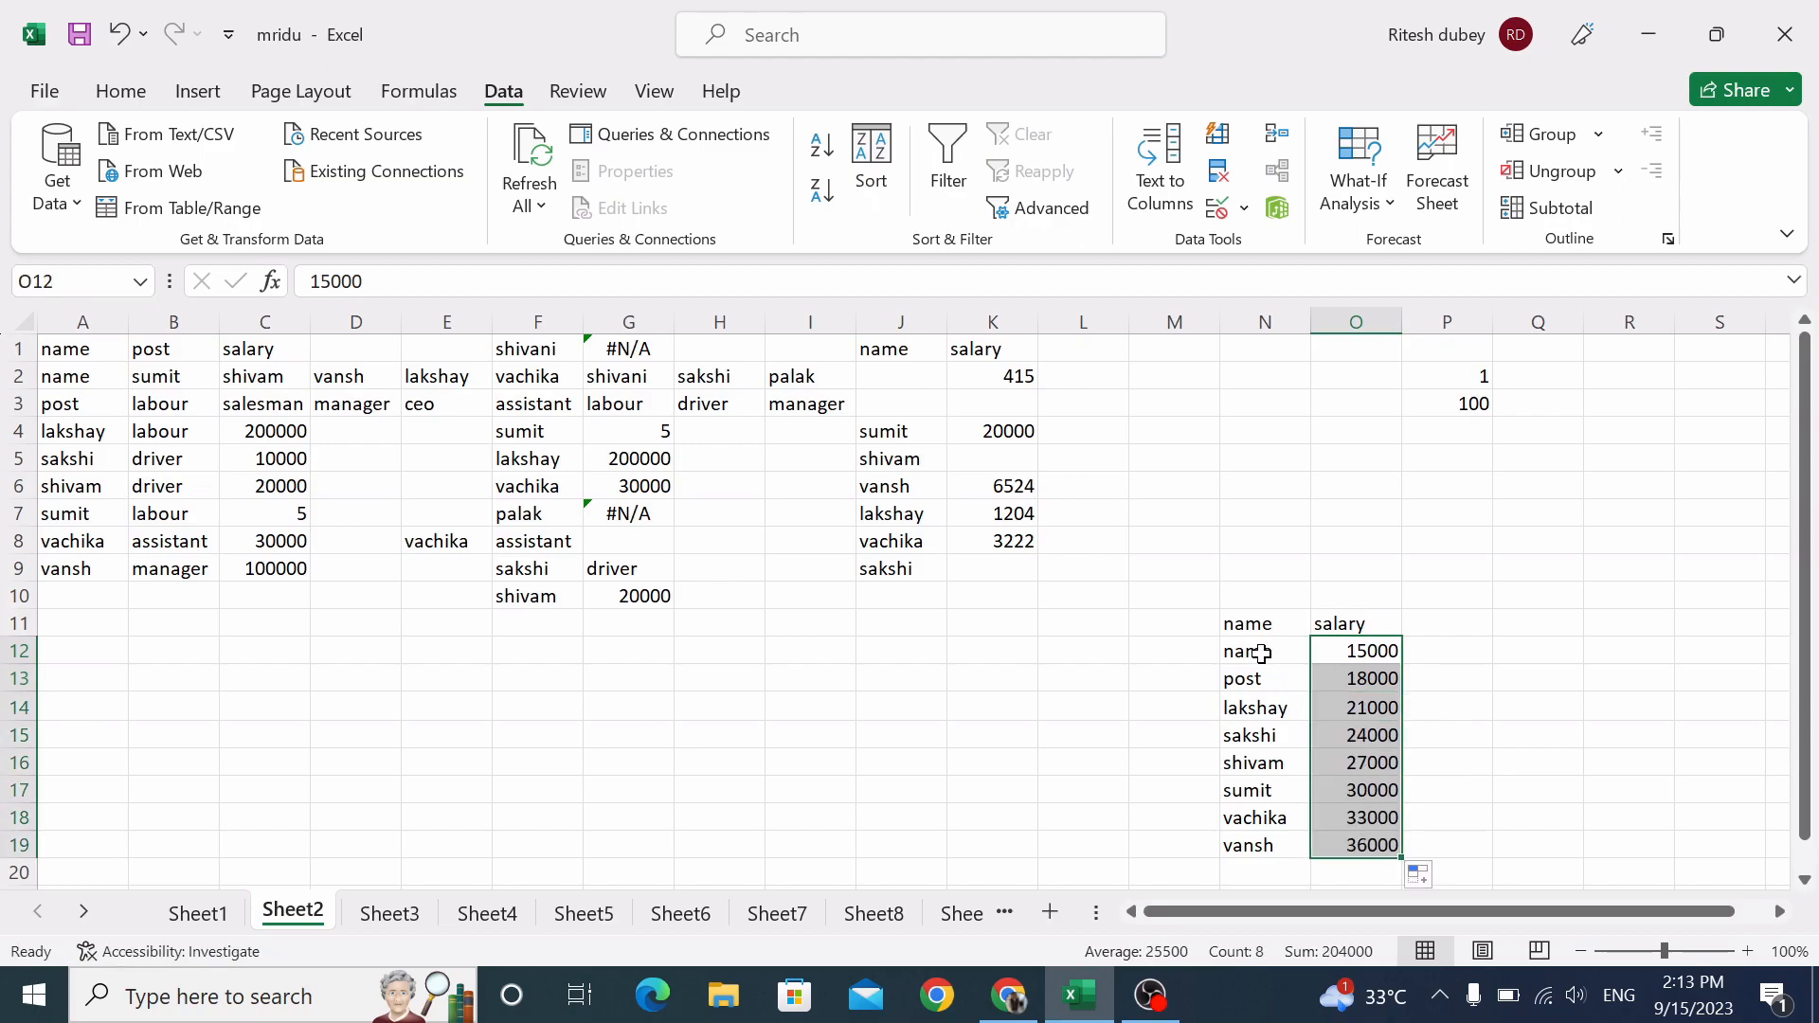
Select N11:O19 and delete the existing scenarios salary2023 and salary2024 in the Scenario Manager.
drag(1251, 634, 1393, 844)
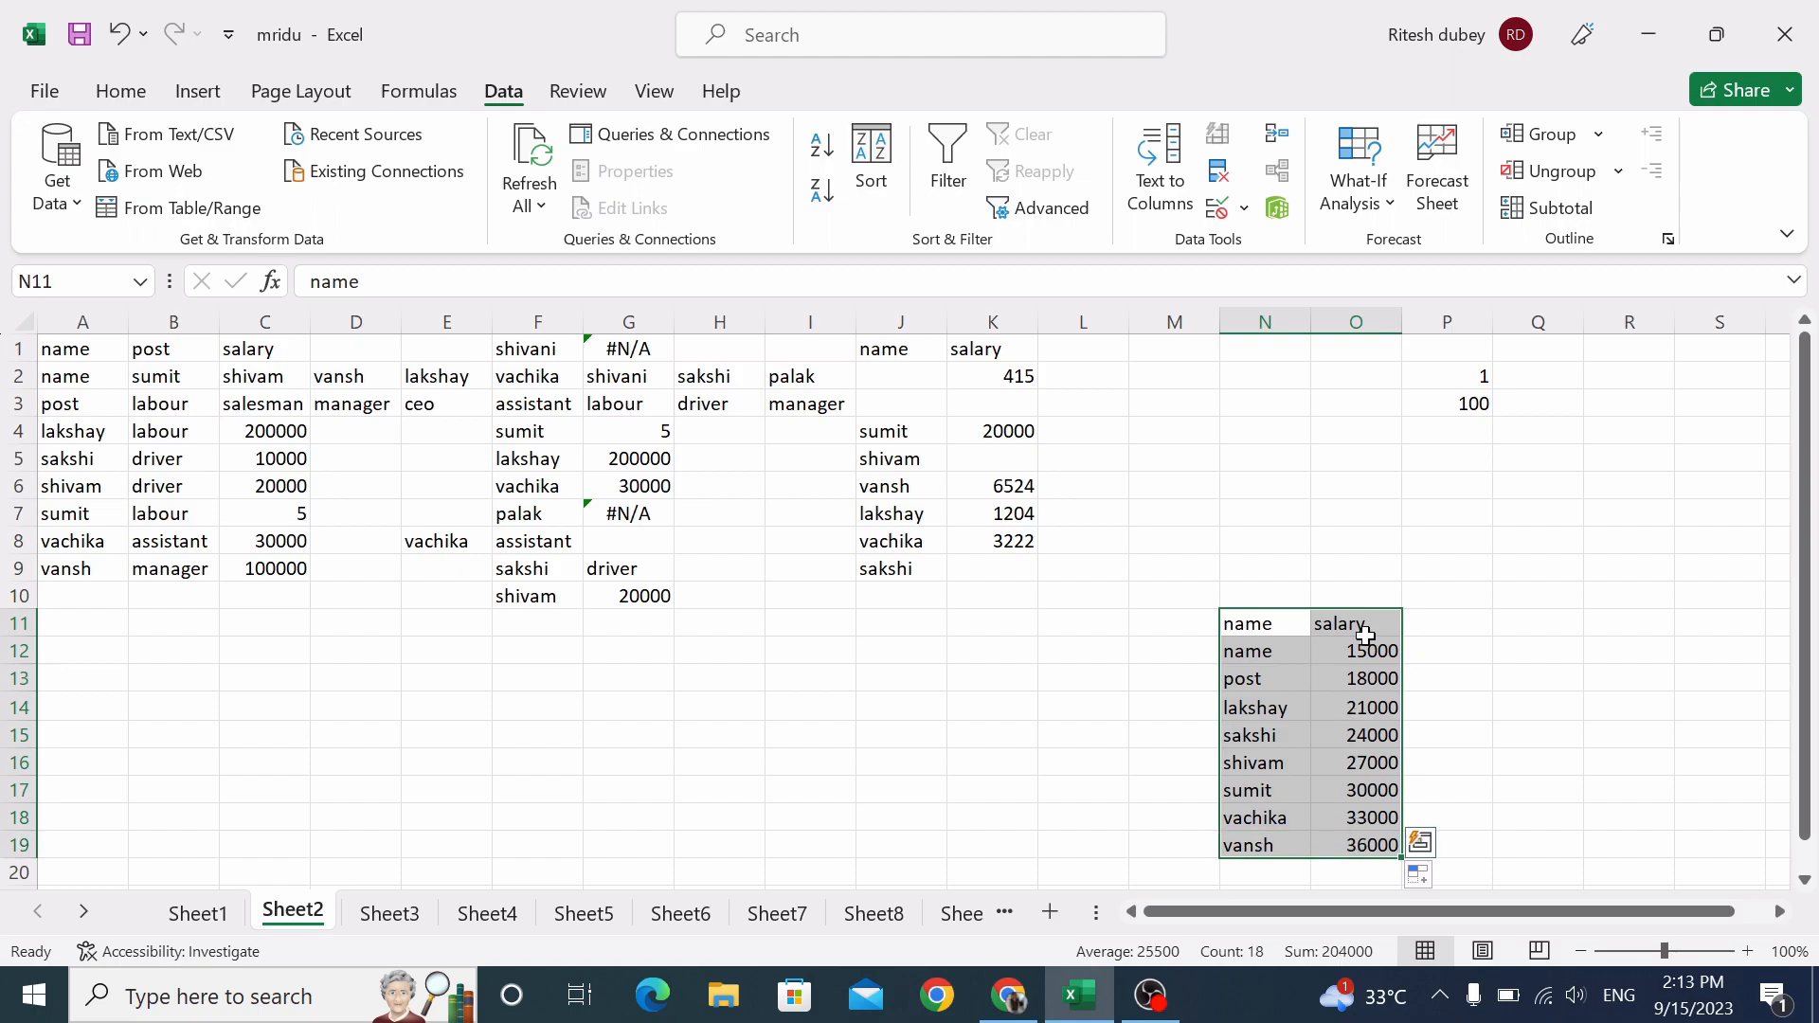
click(1384, 203)
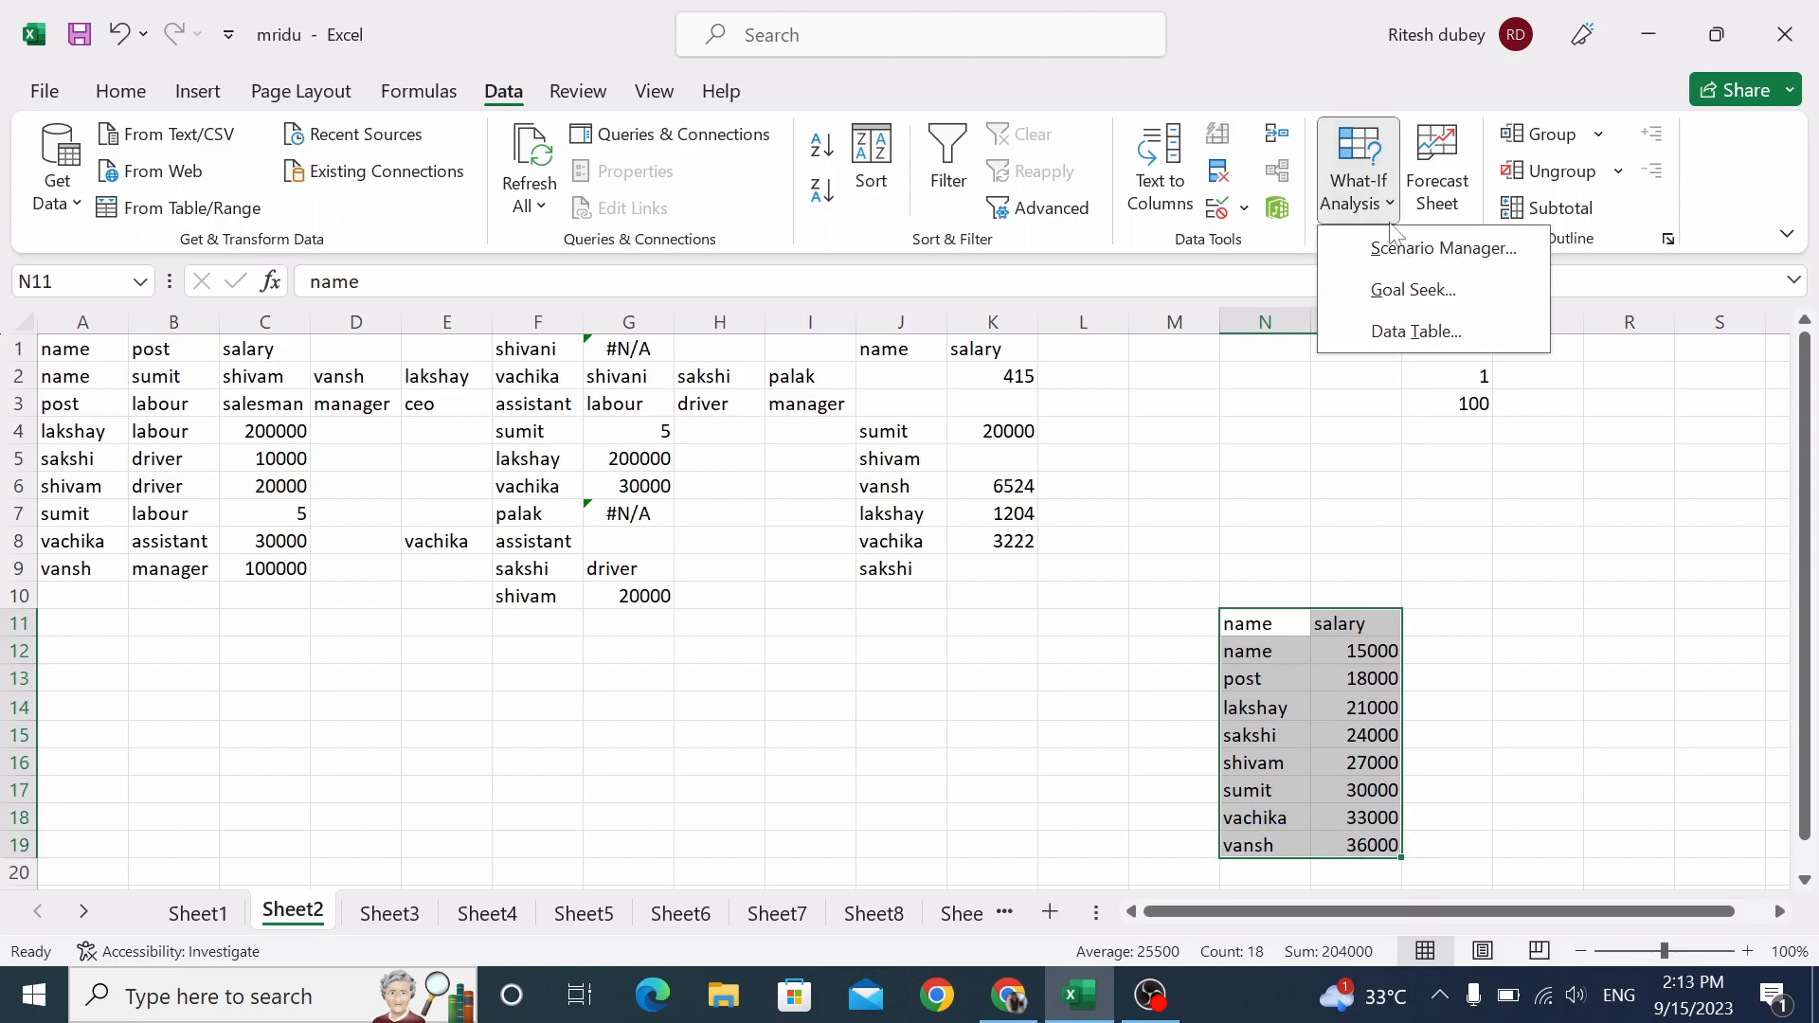
click(1405, 251)
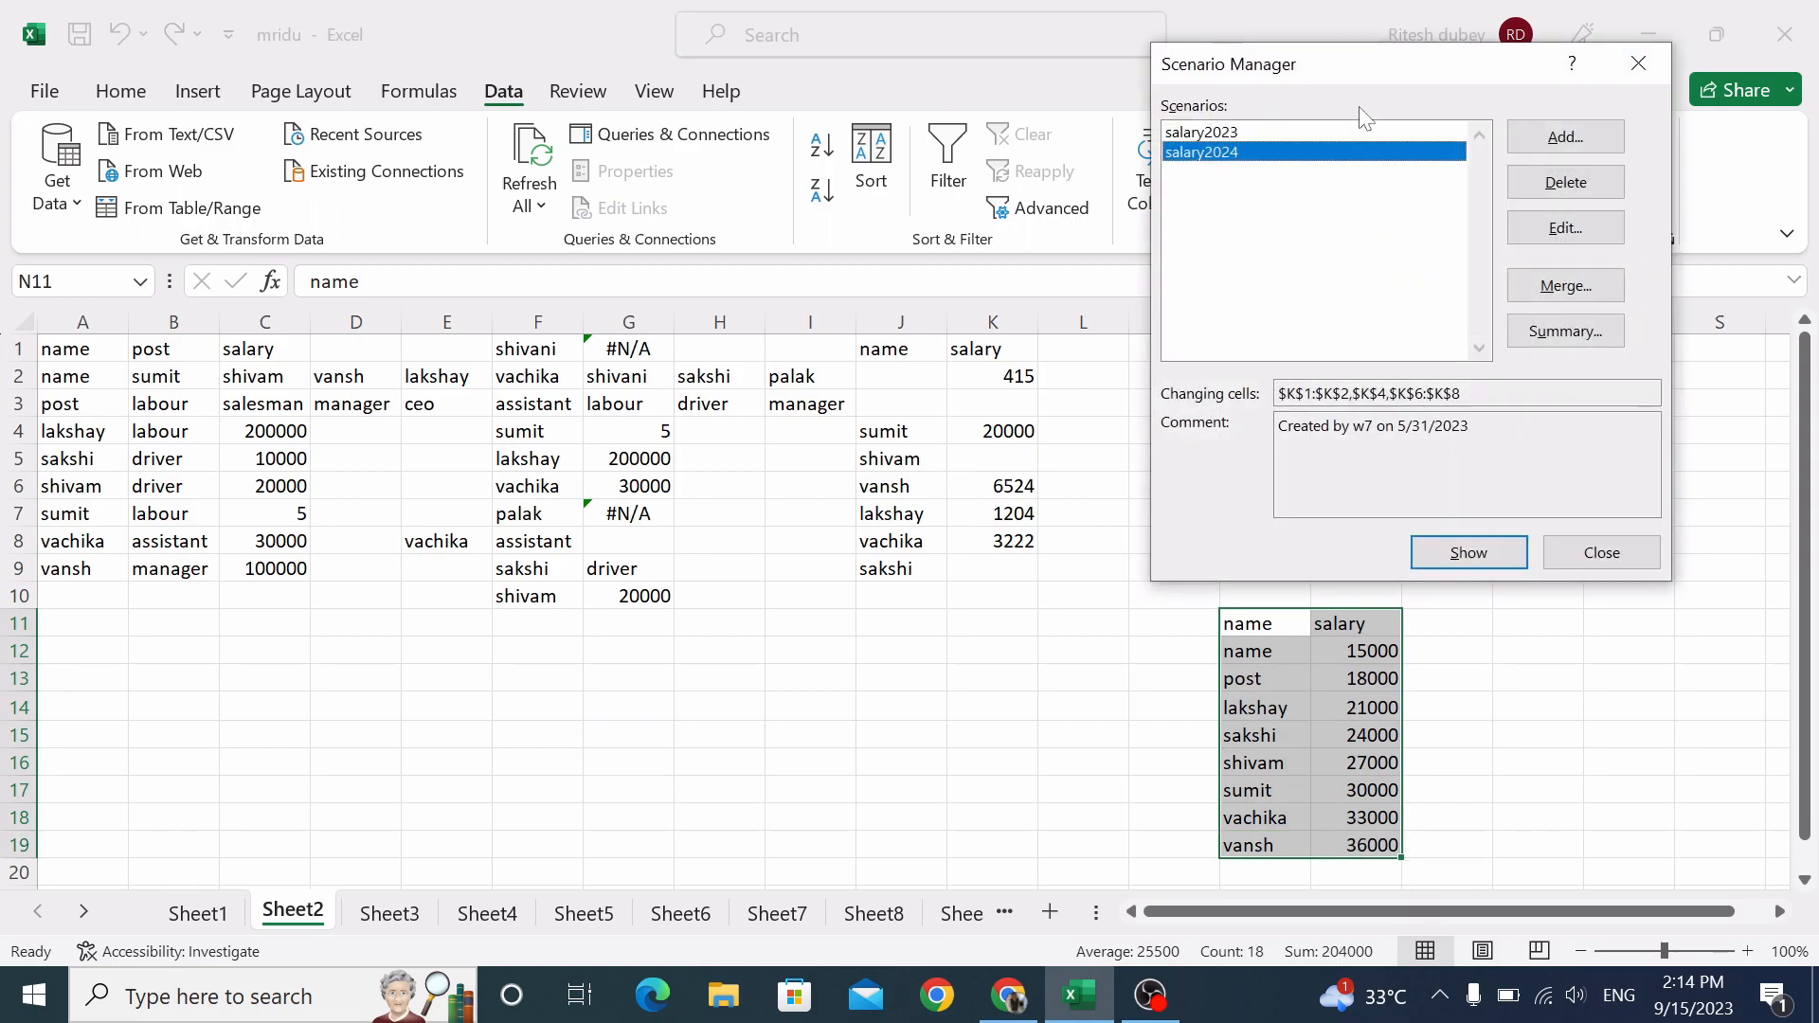
drag(1338, 82, 818, 101)
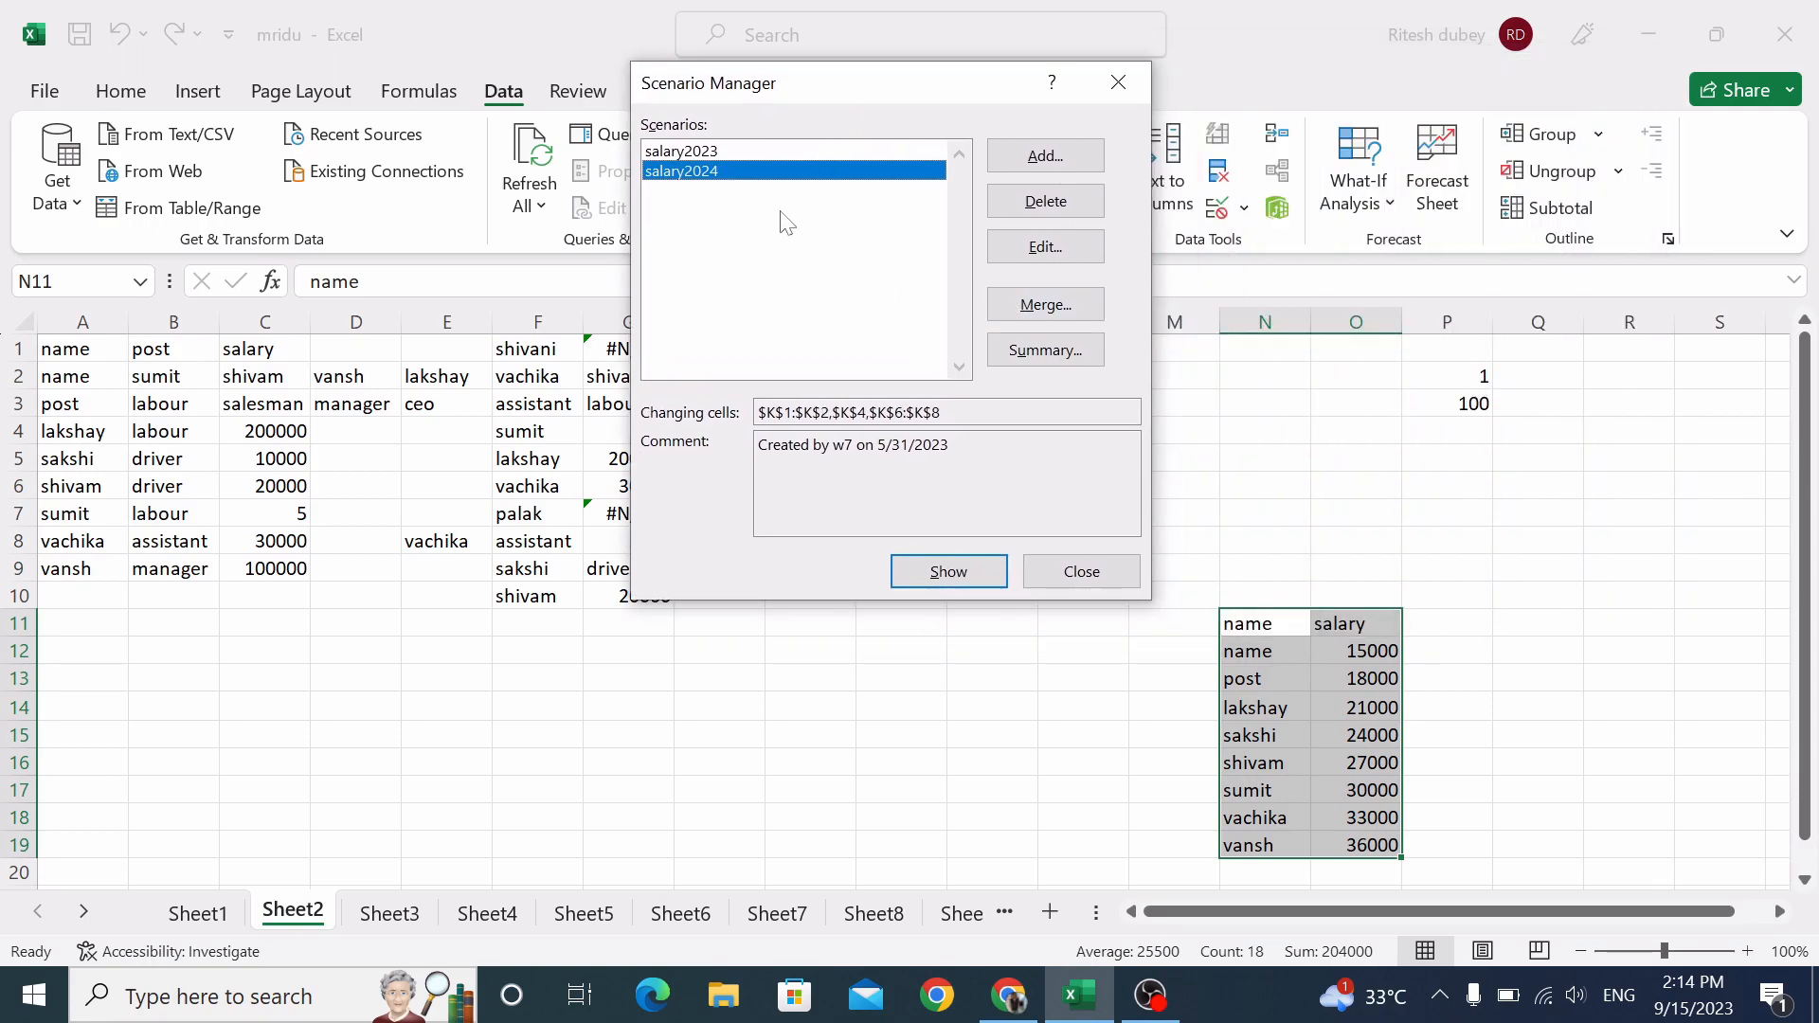
click(740, 152)
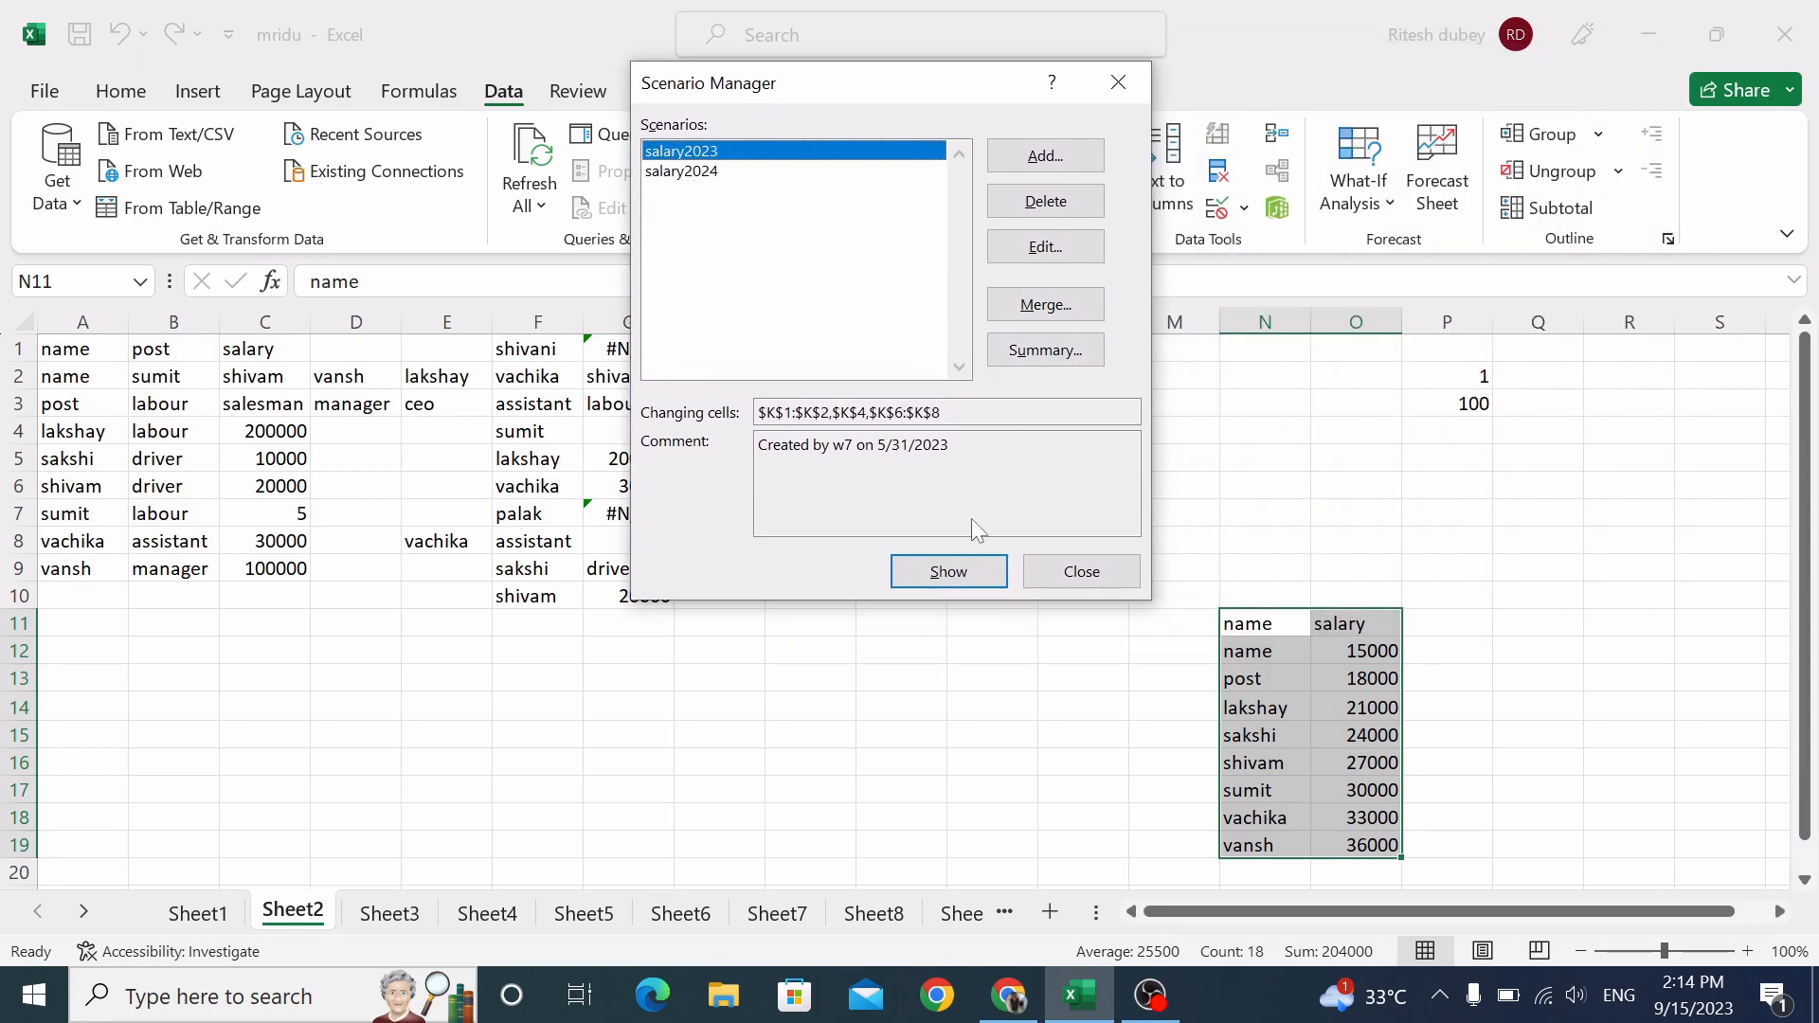
click(1060, 197)
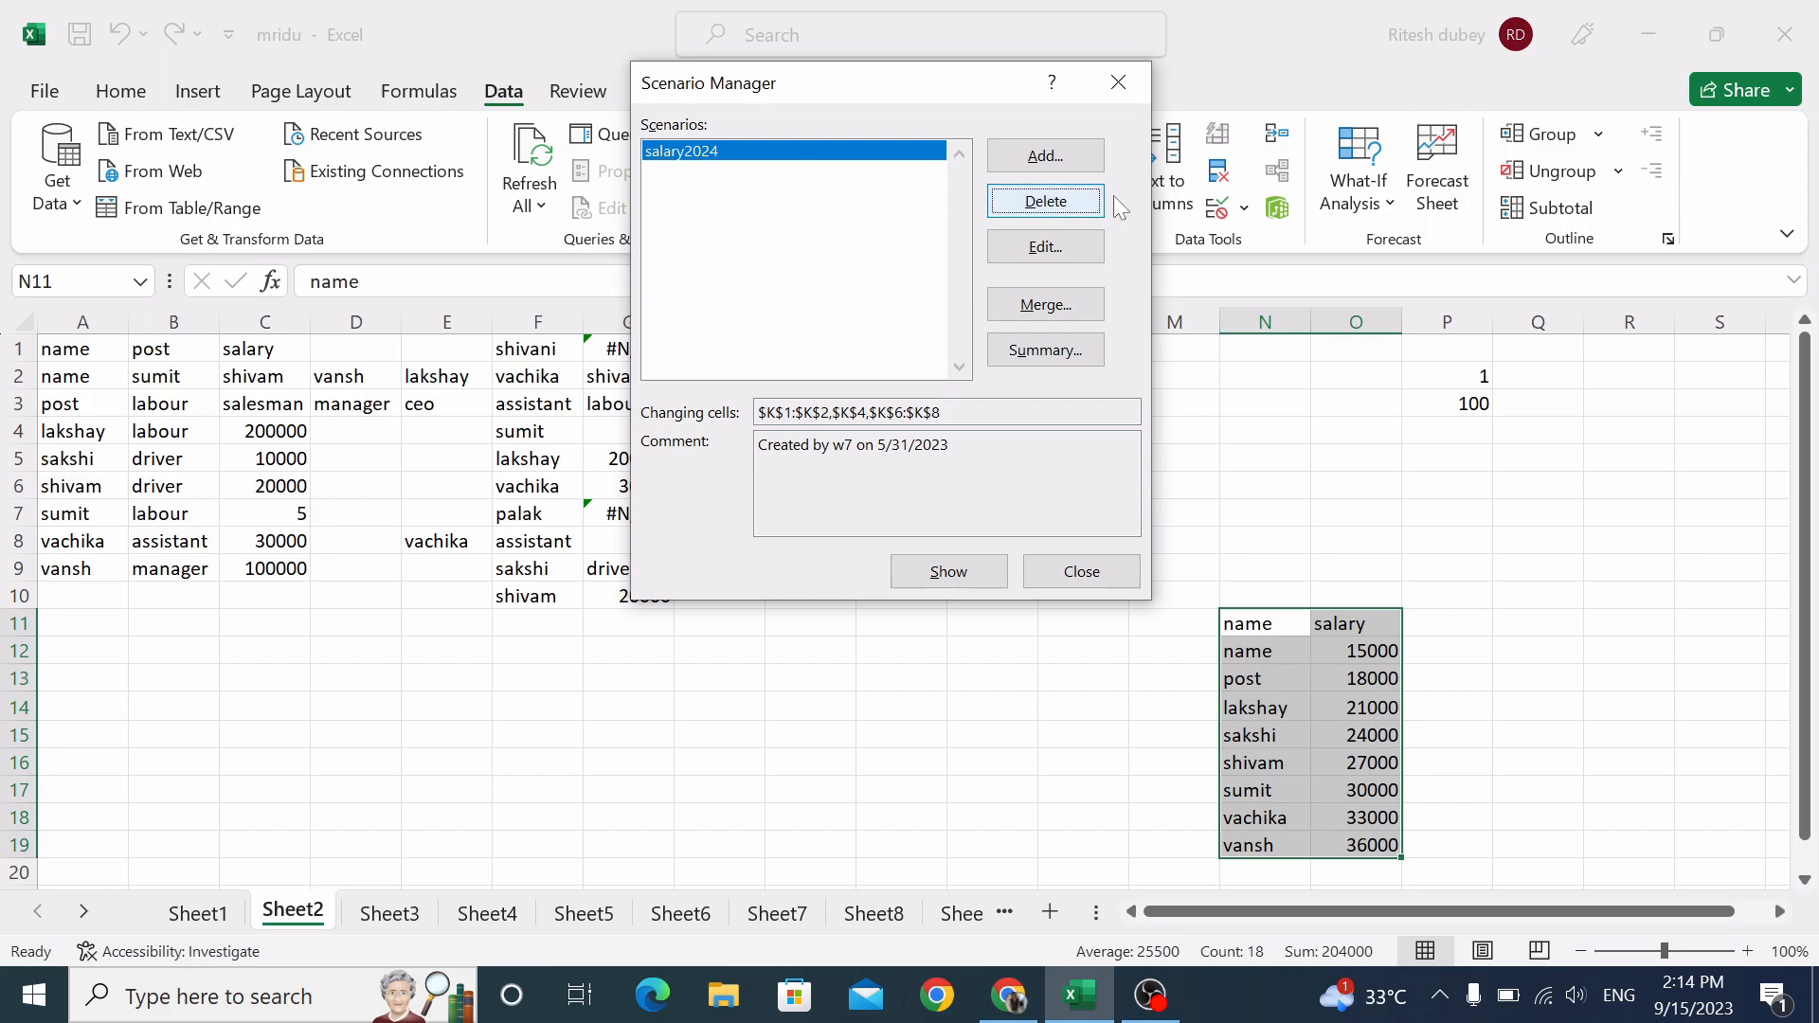
click(1079, 213)
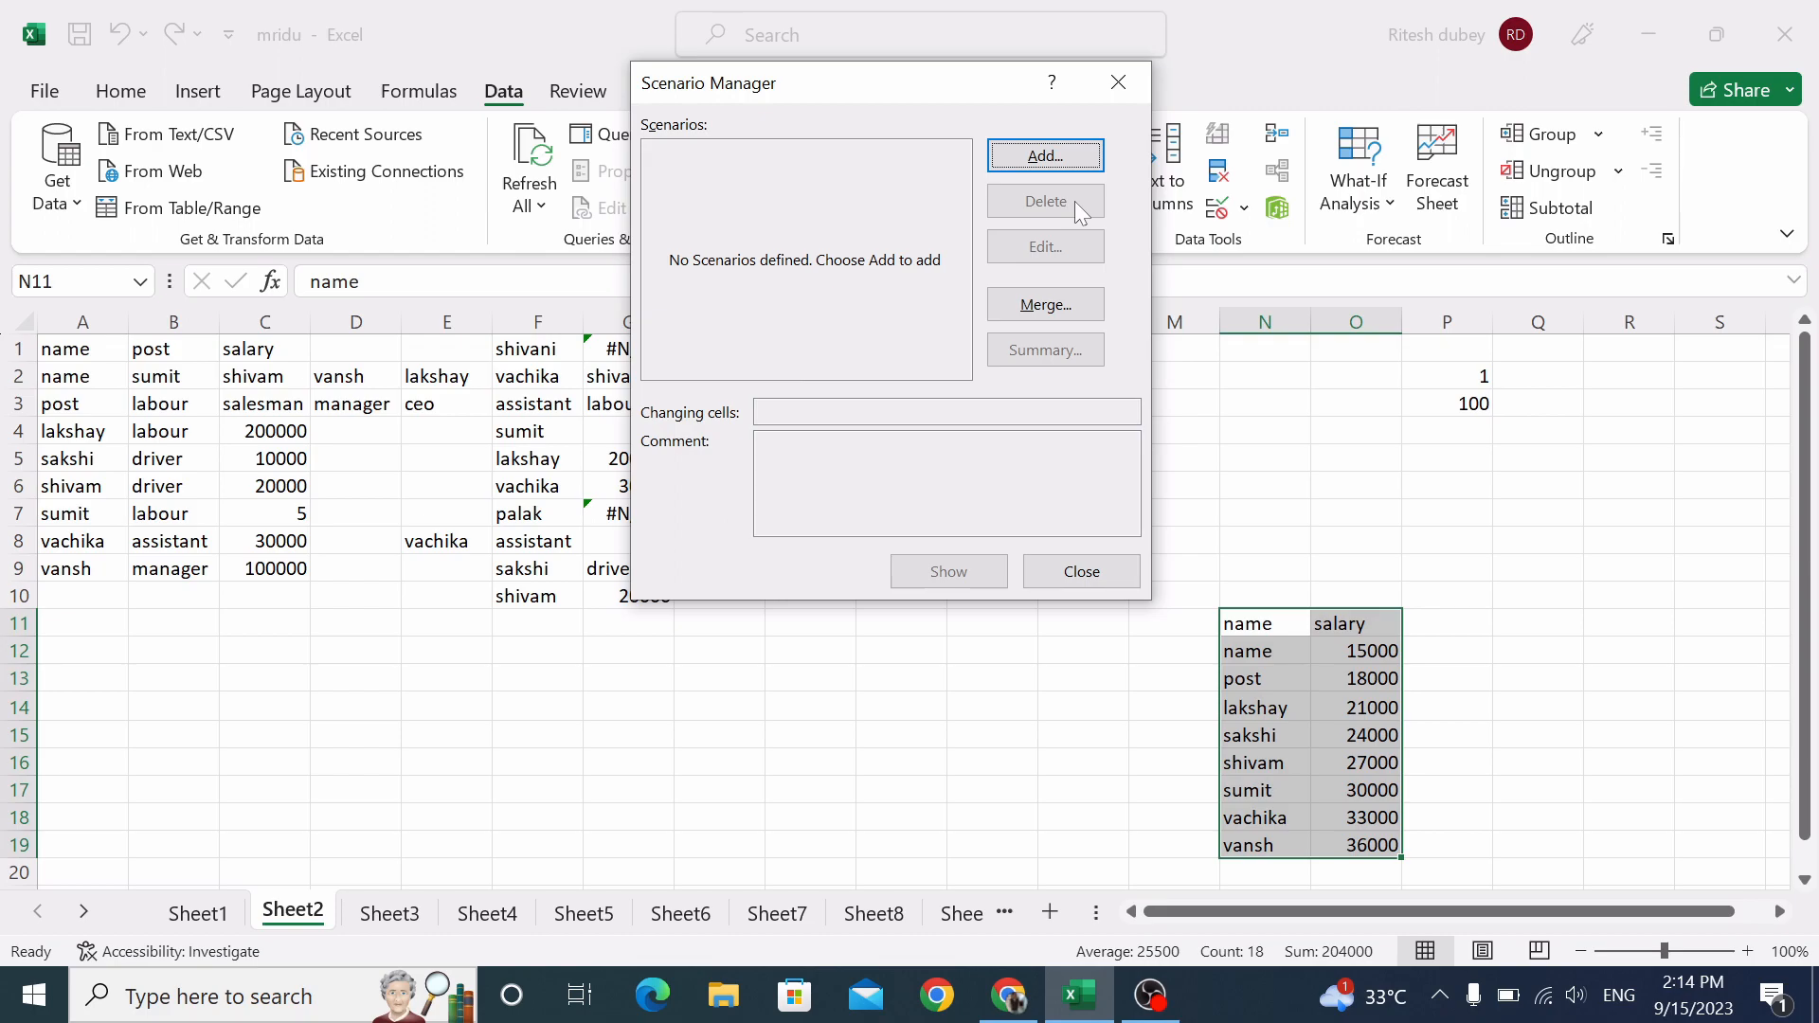
Add a scenario named "salary 2022" with N11:O19 as its changing cells, and leave the Scenario Manager.
click(1050, 156)
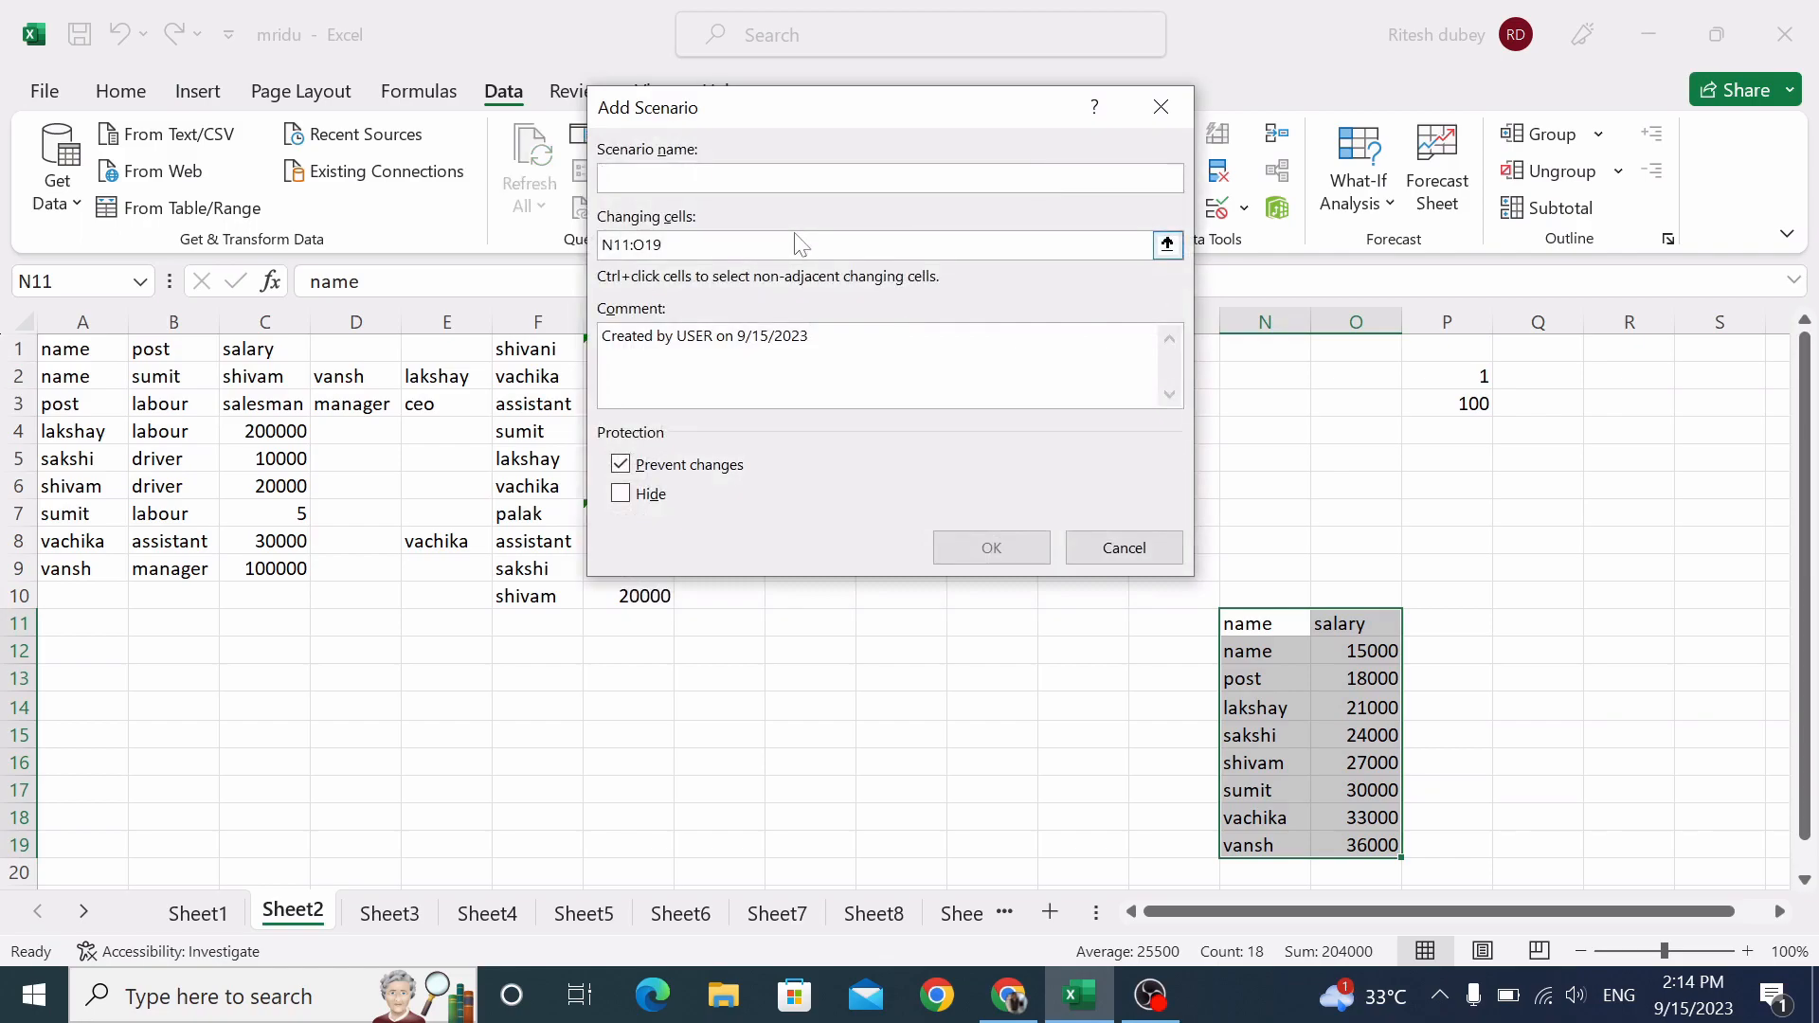
text(salary 2022)
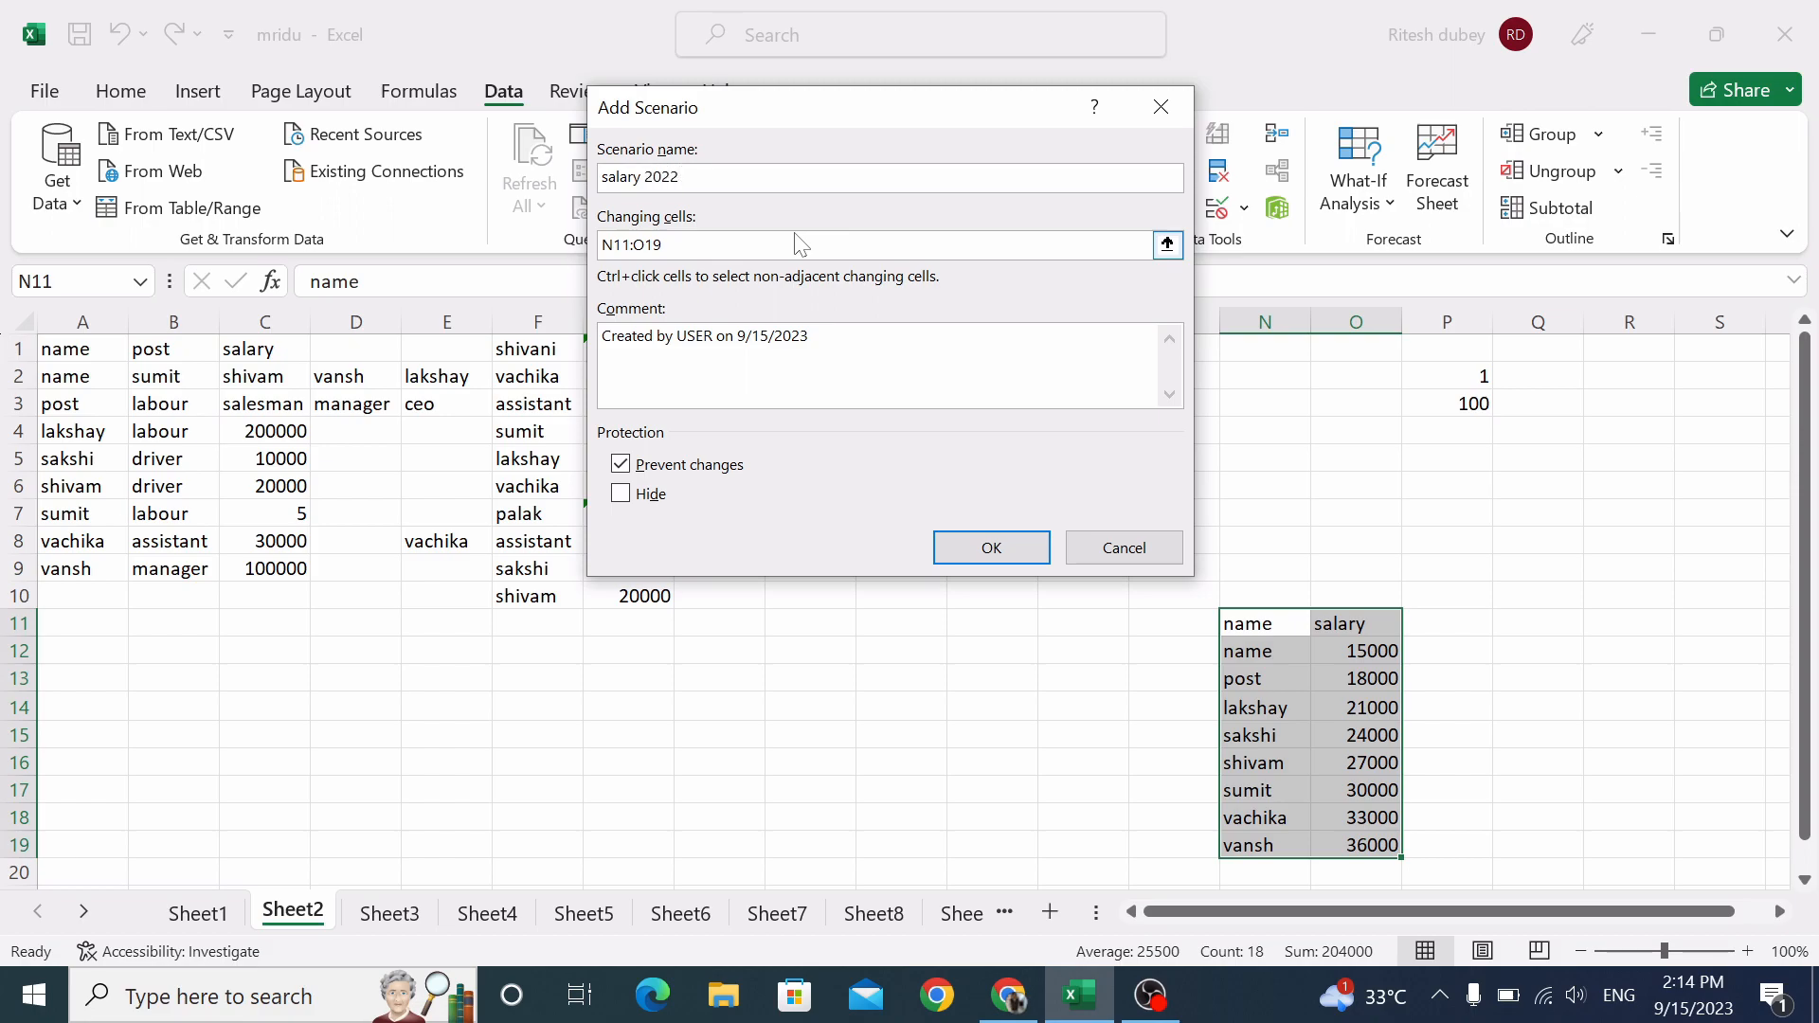
click(952, 555)
click(943, 457)
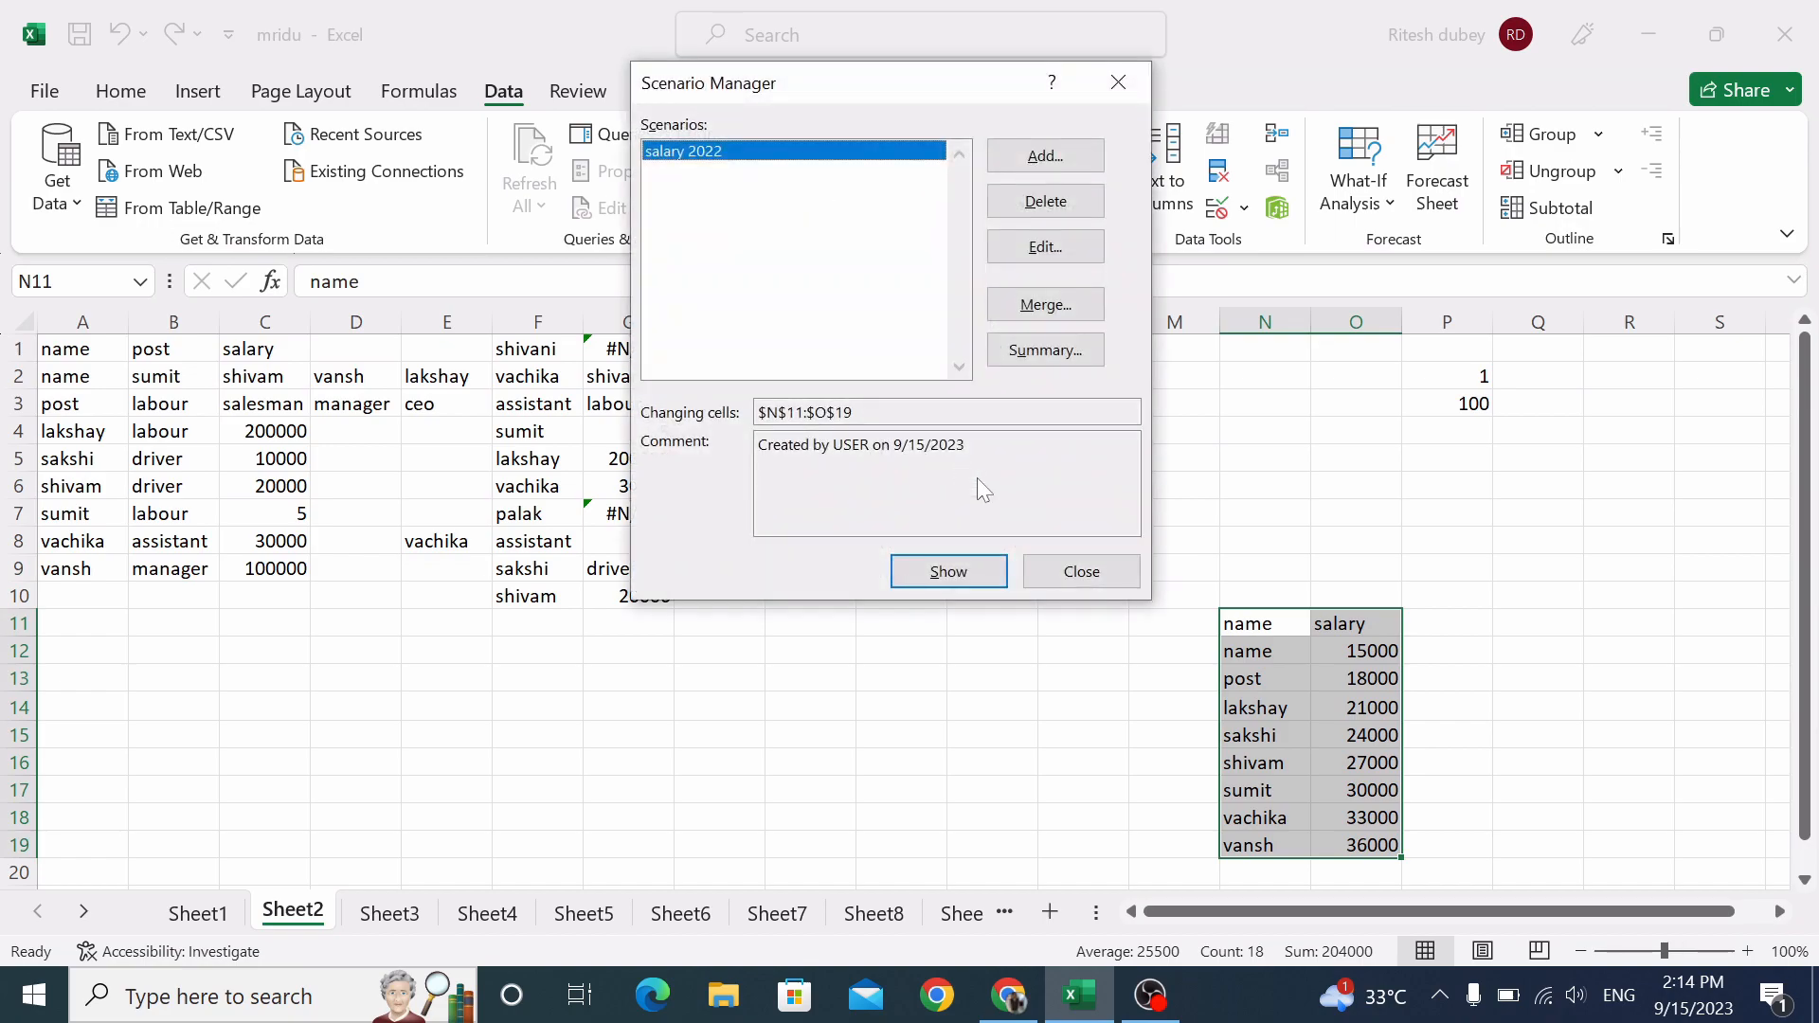
click(1100, 571)
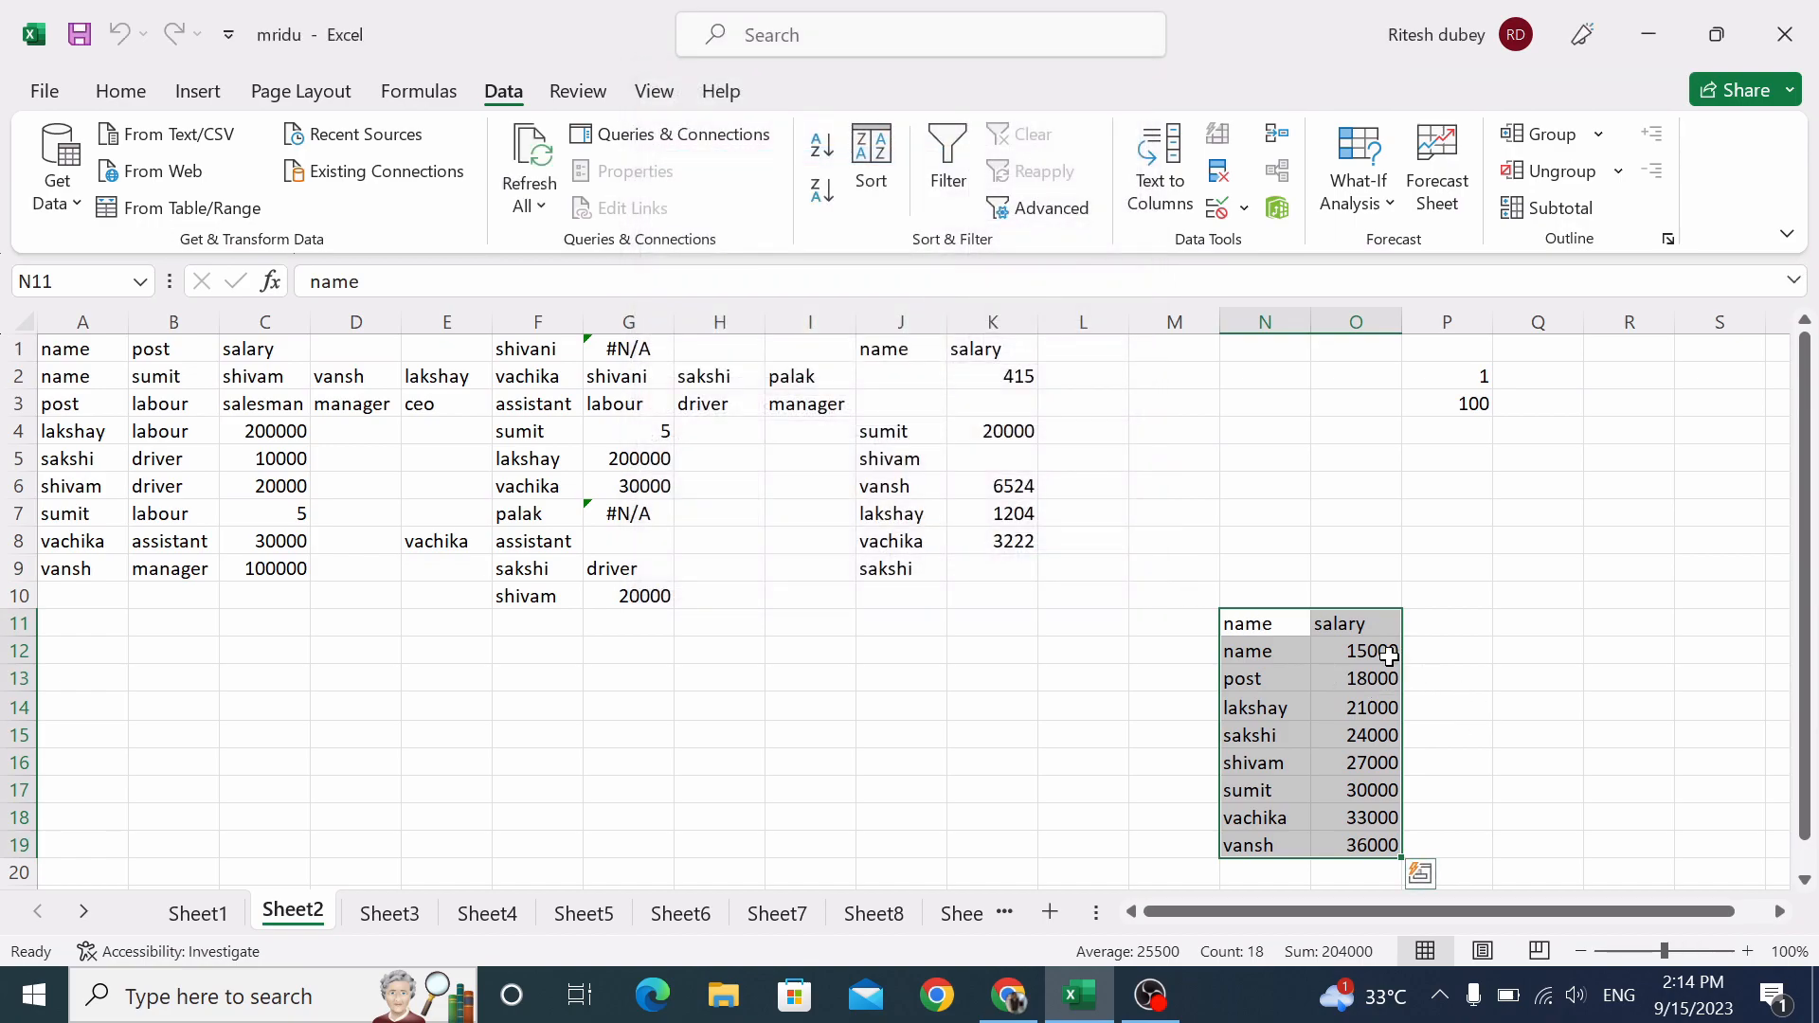
Dismiss the news and weather pane covering the sheet and cancel closing the workbook.
click(1384, 650)
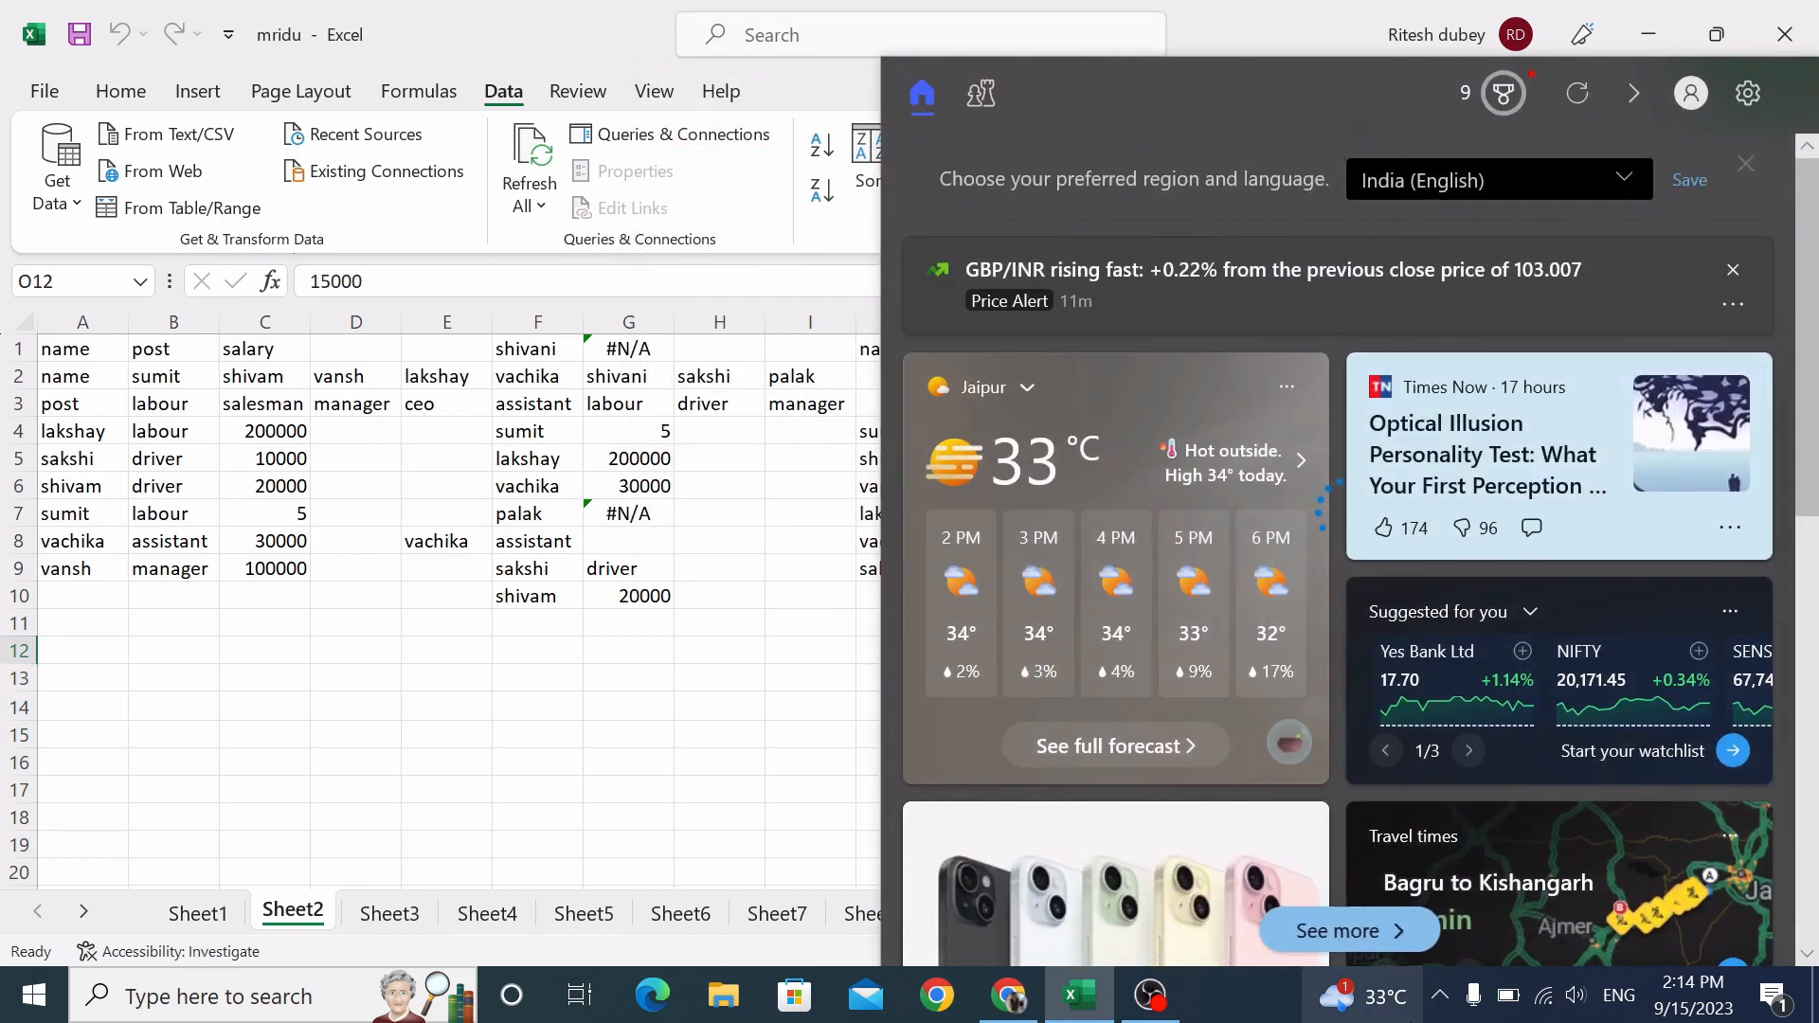
click(617, 839)
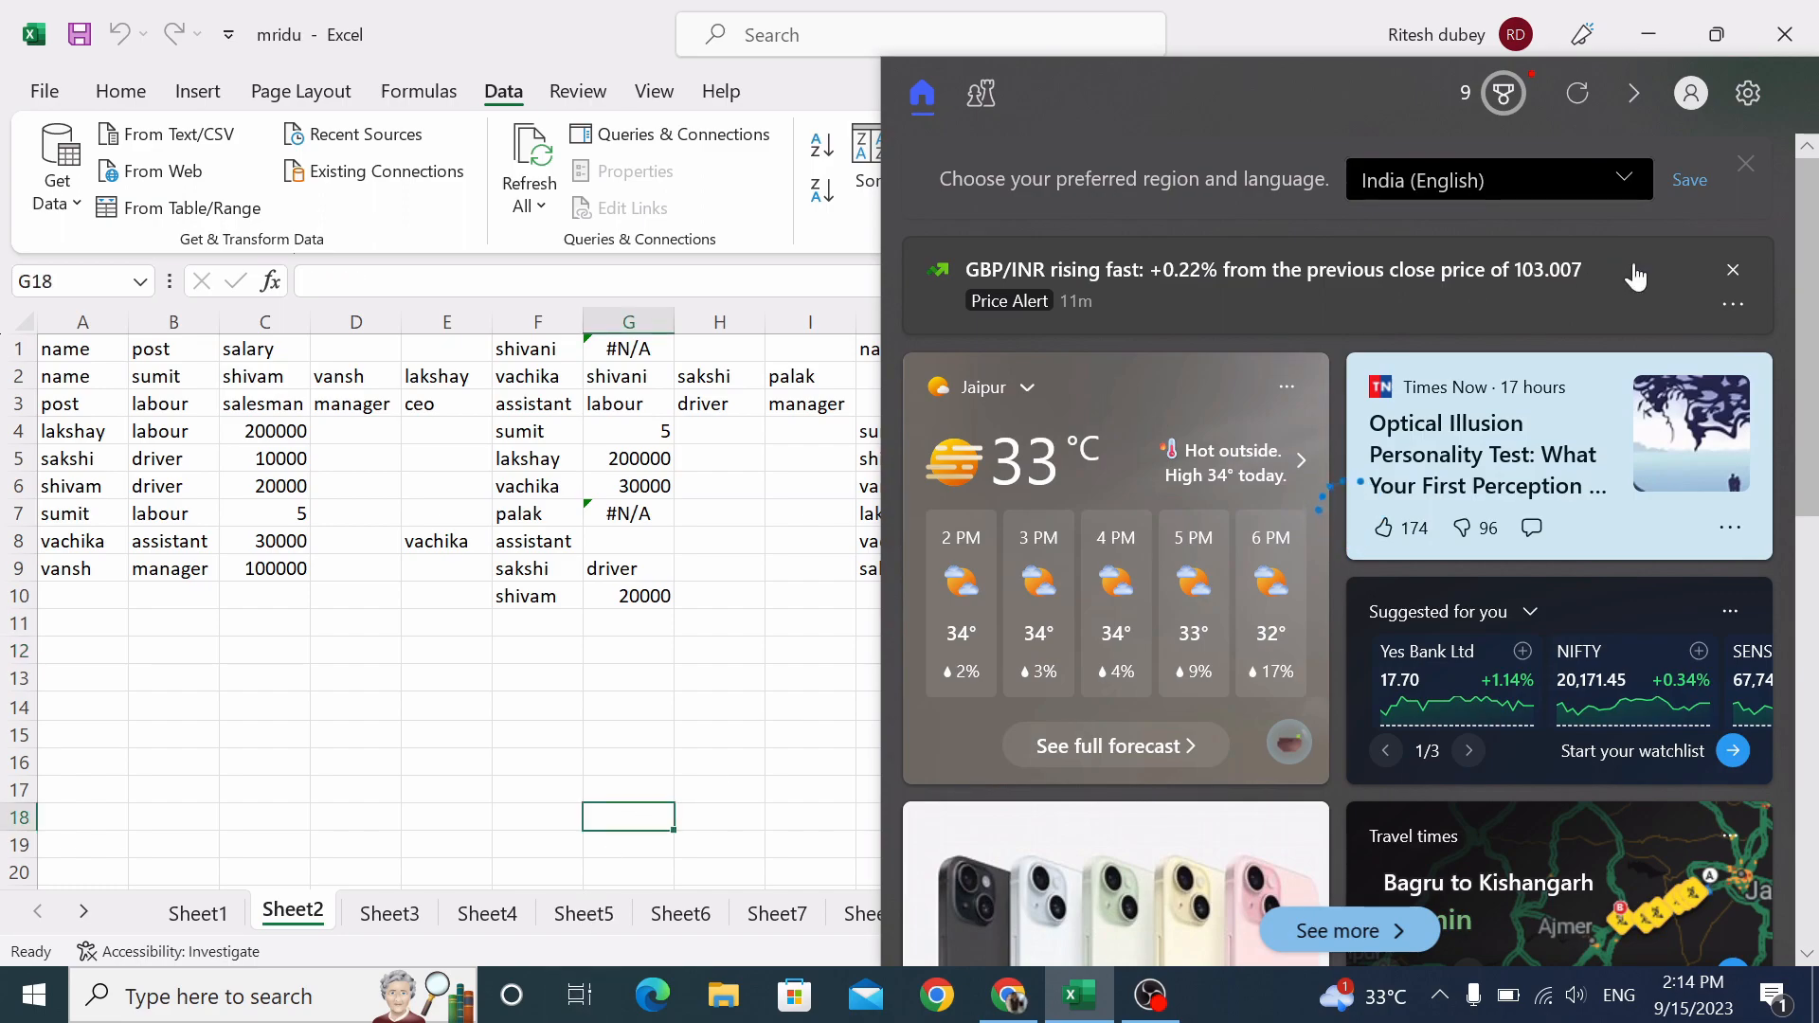
click(1749, 185)
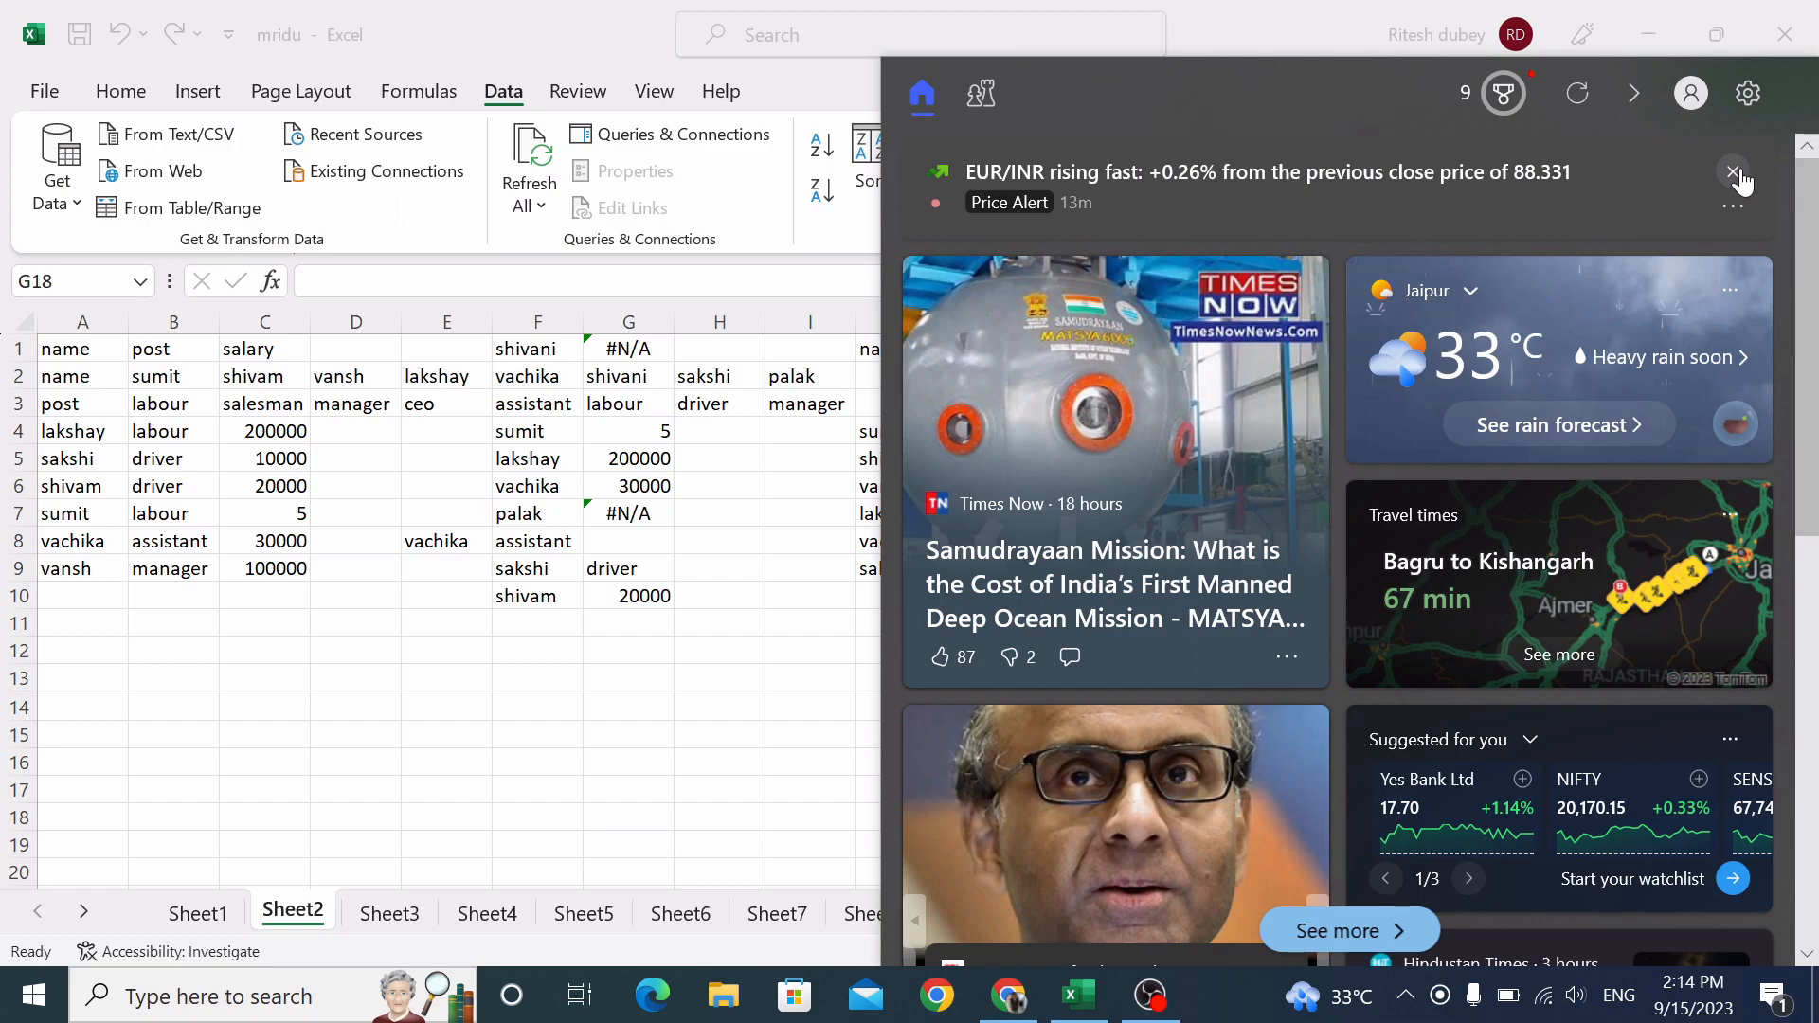
click(1736, 174)
click(1806, 54)
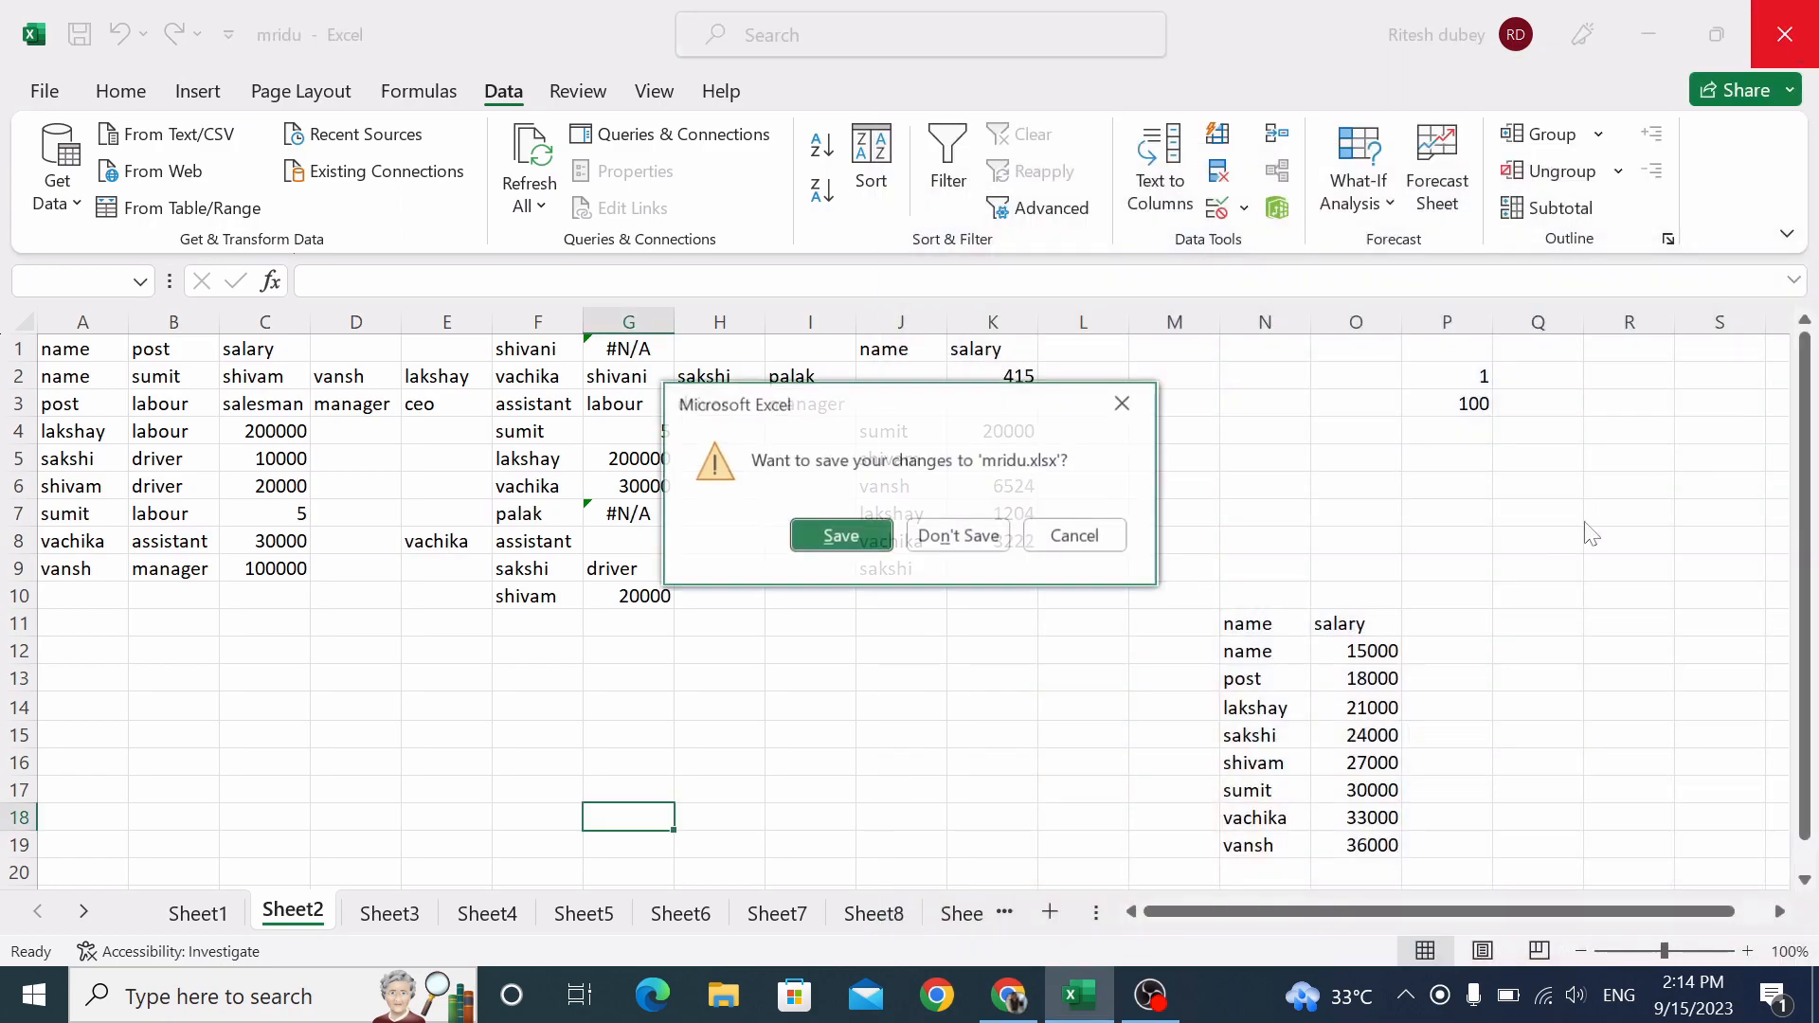
click(1125, 405)
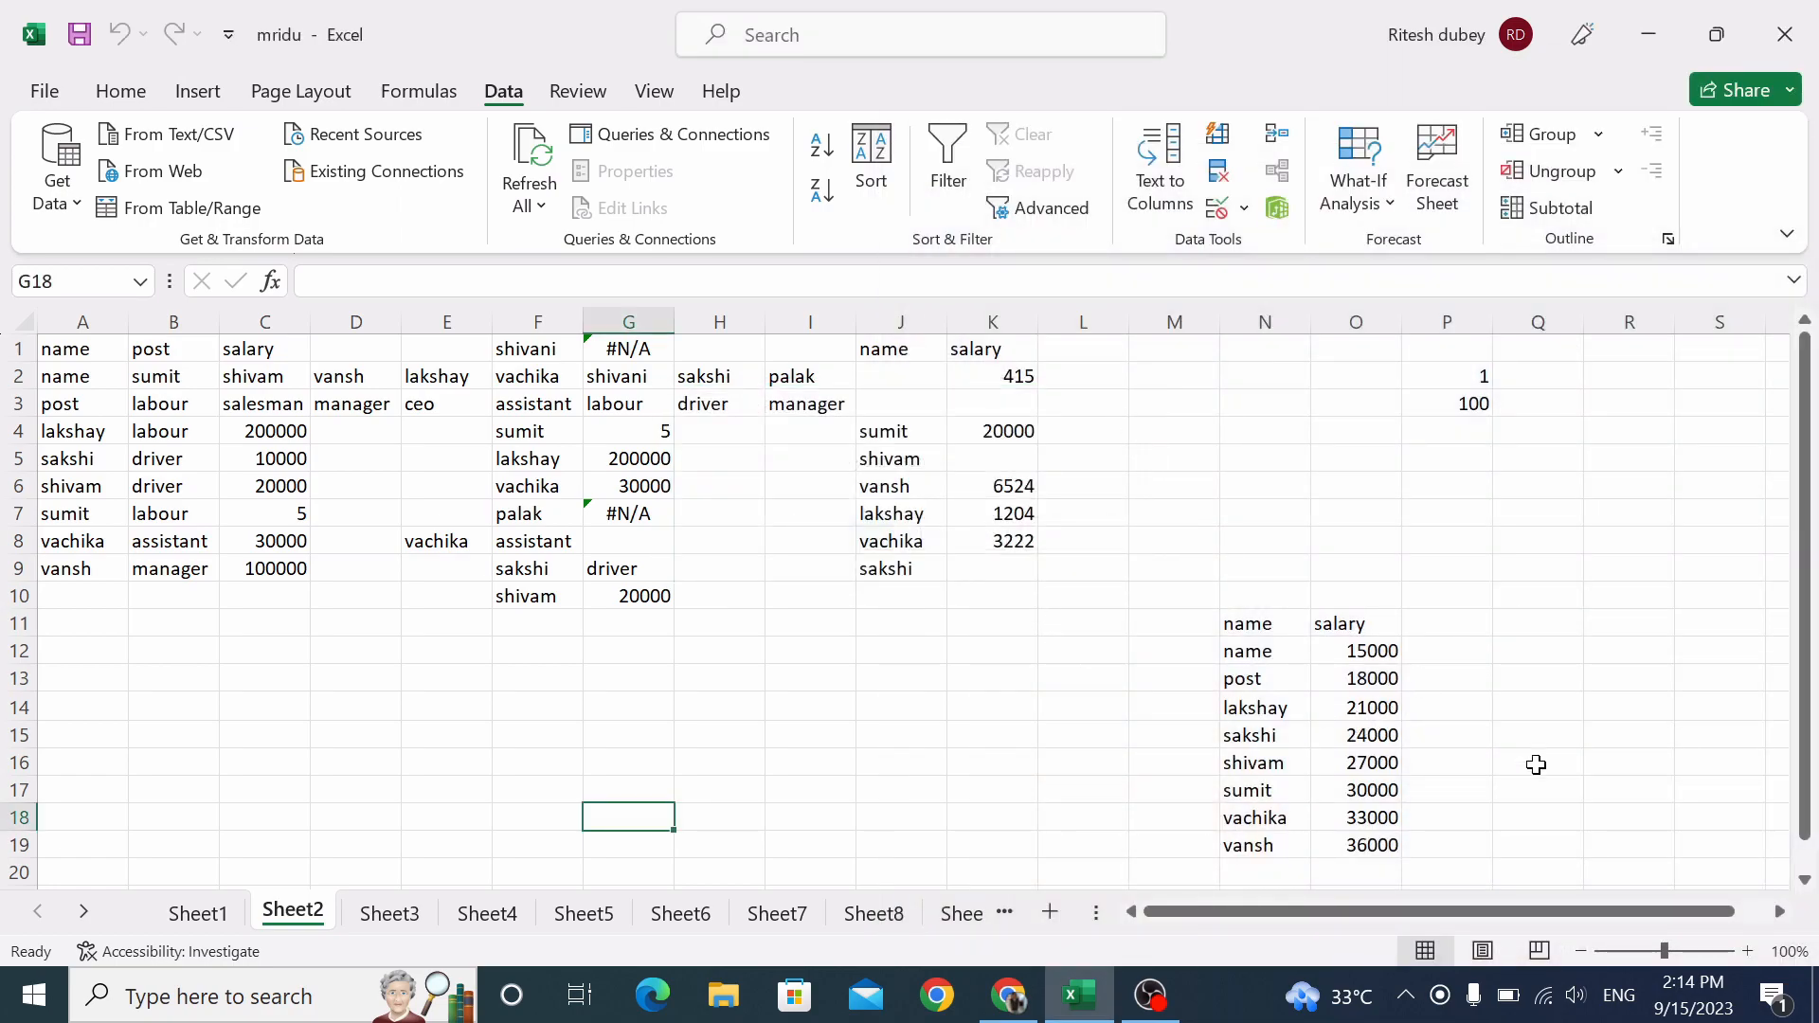
Change the salaries in O12 and O13 to 16000 and 19000, and fill the series down to O19.
click(1371, 652)
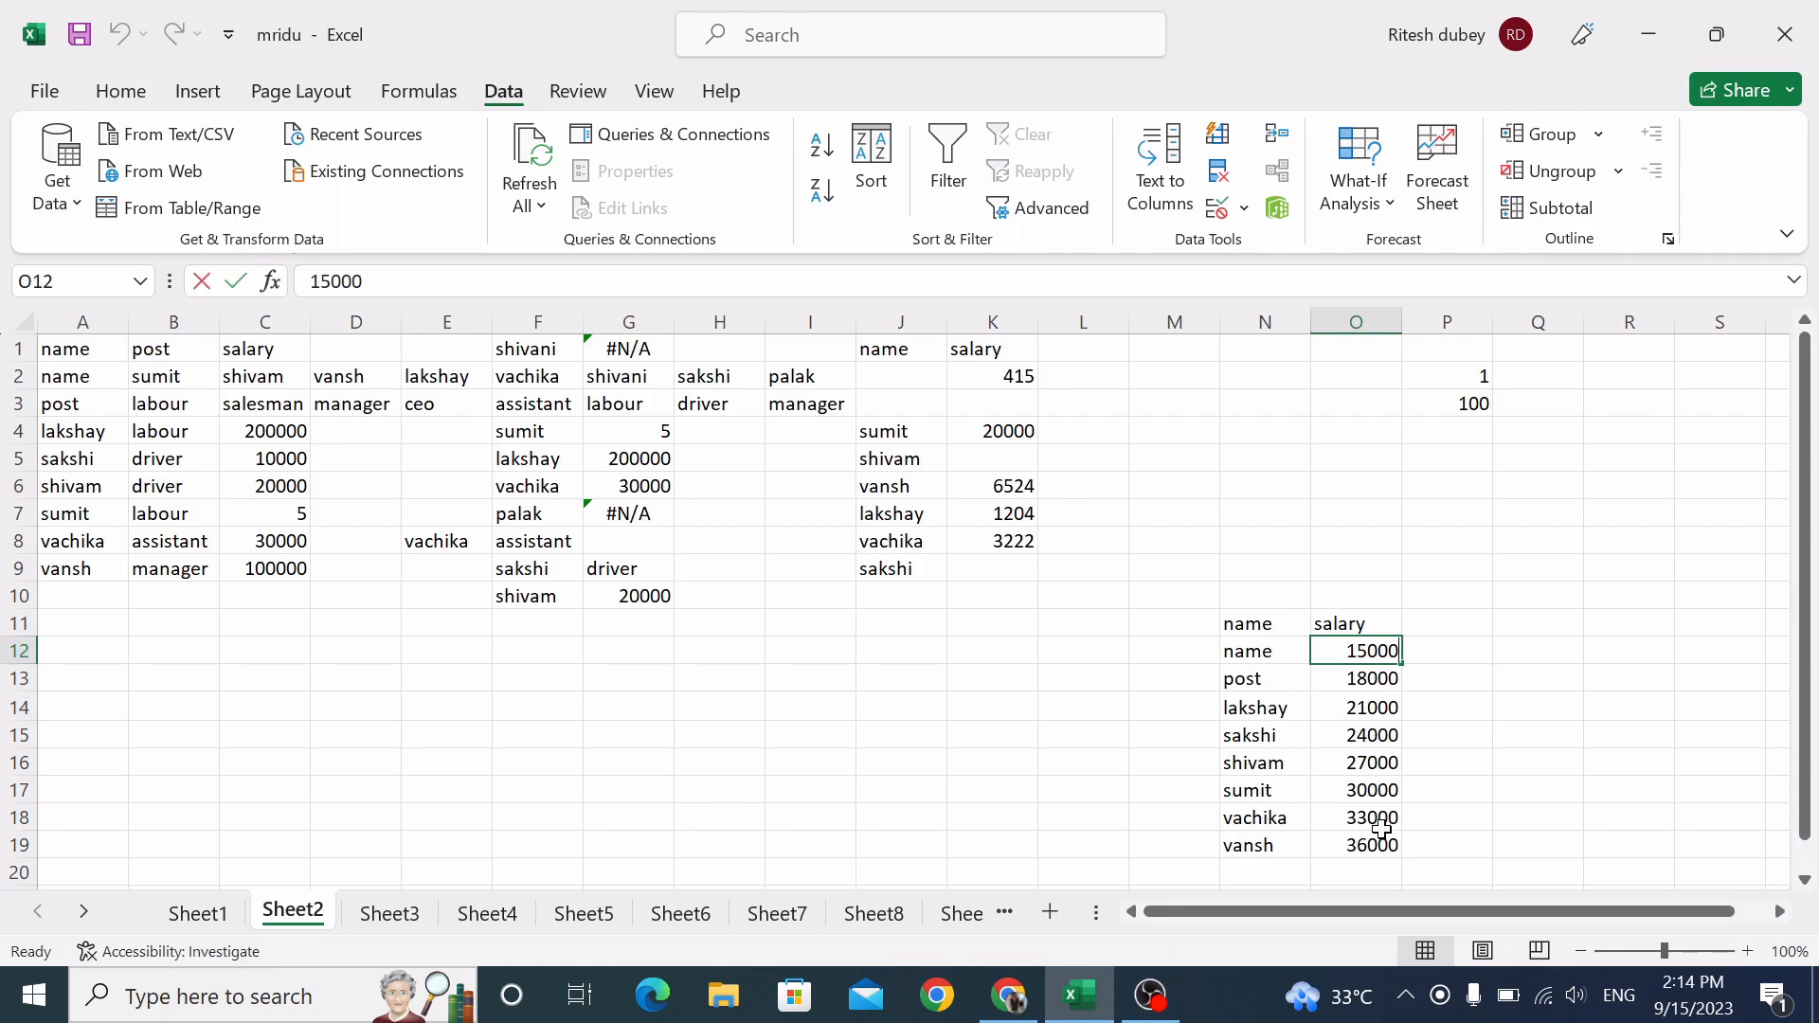
text(16000)
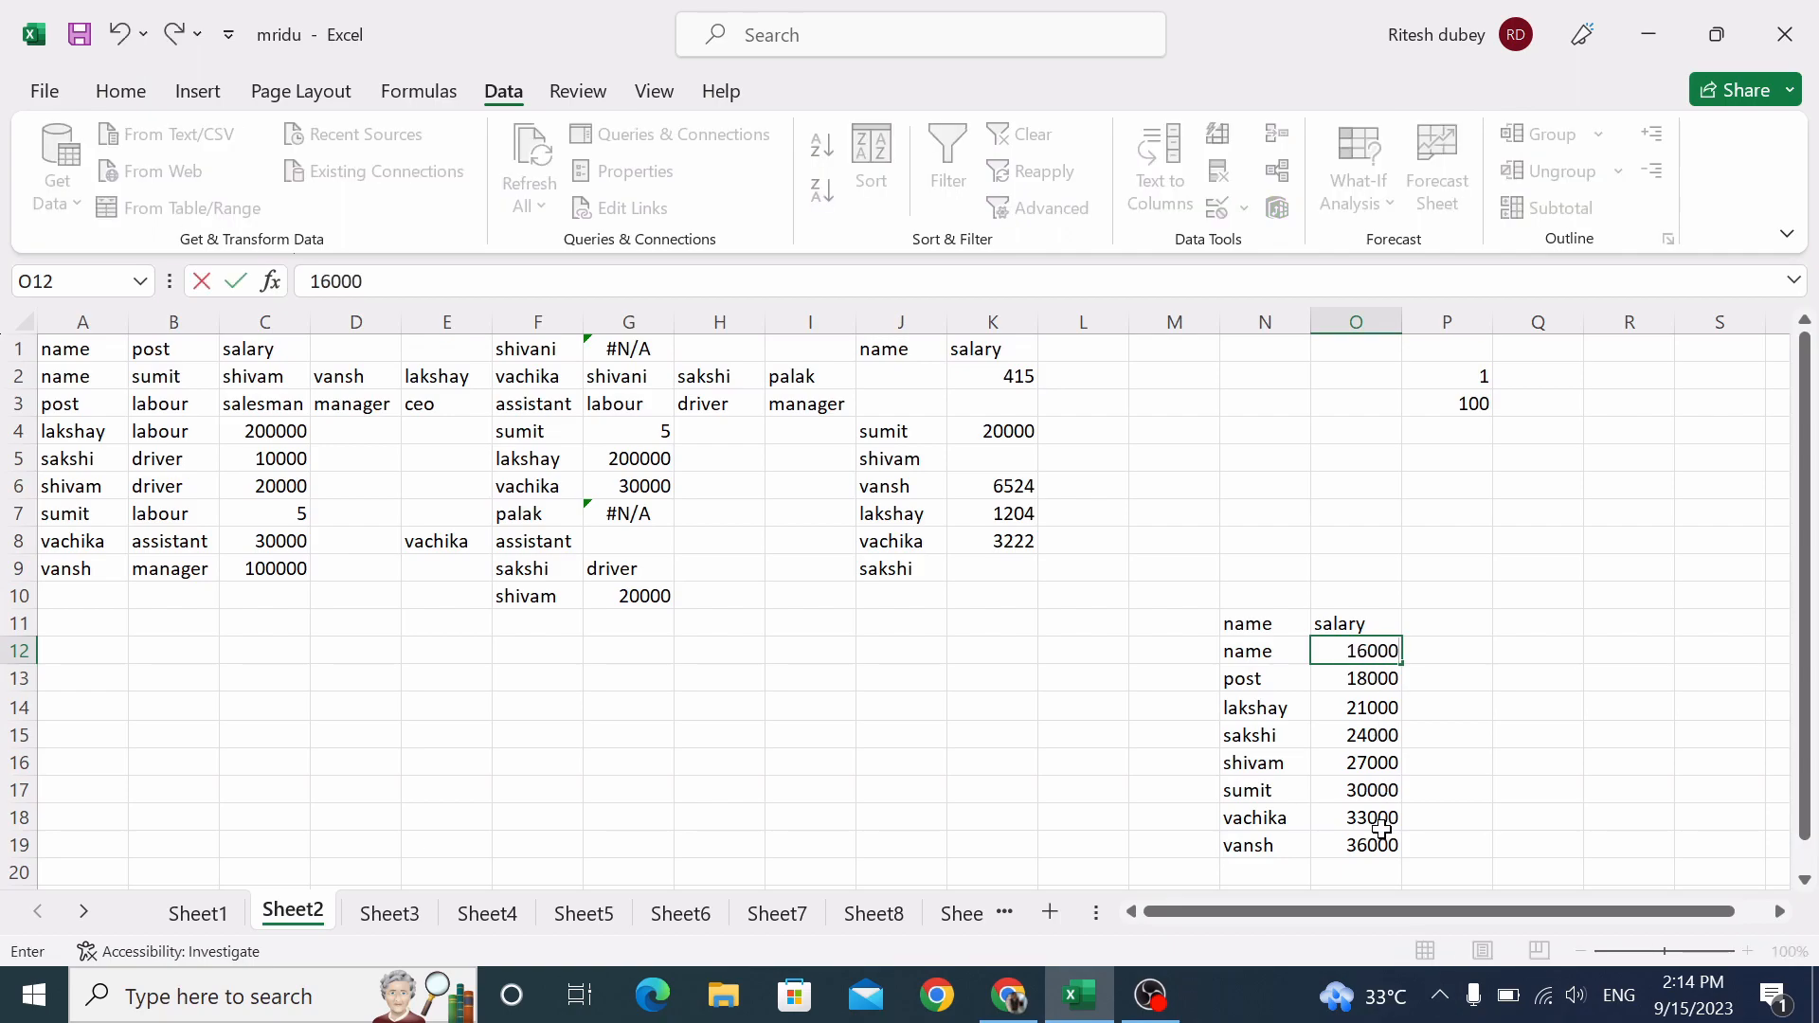
key(Return)
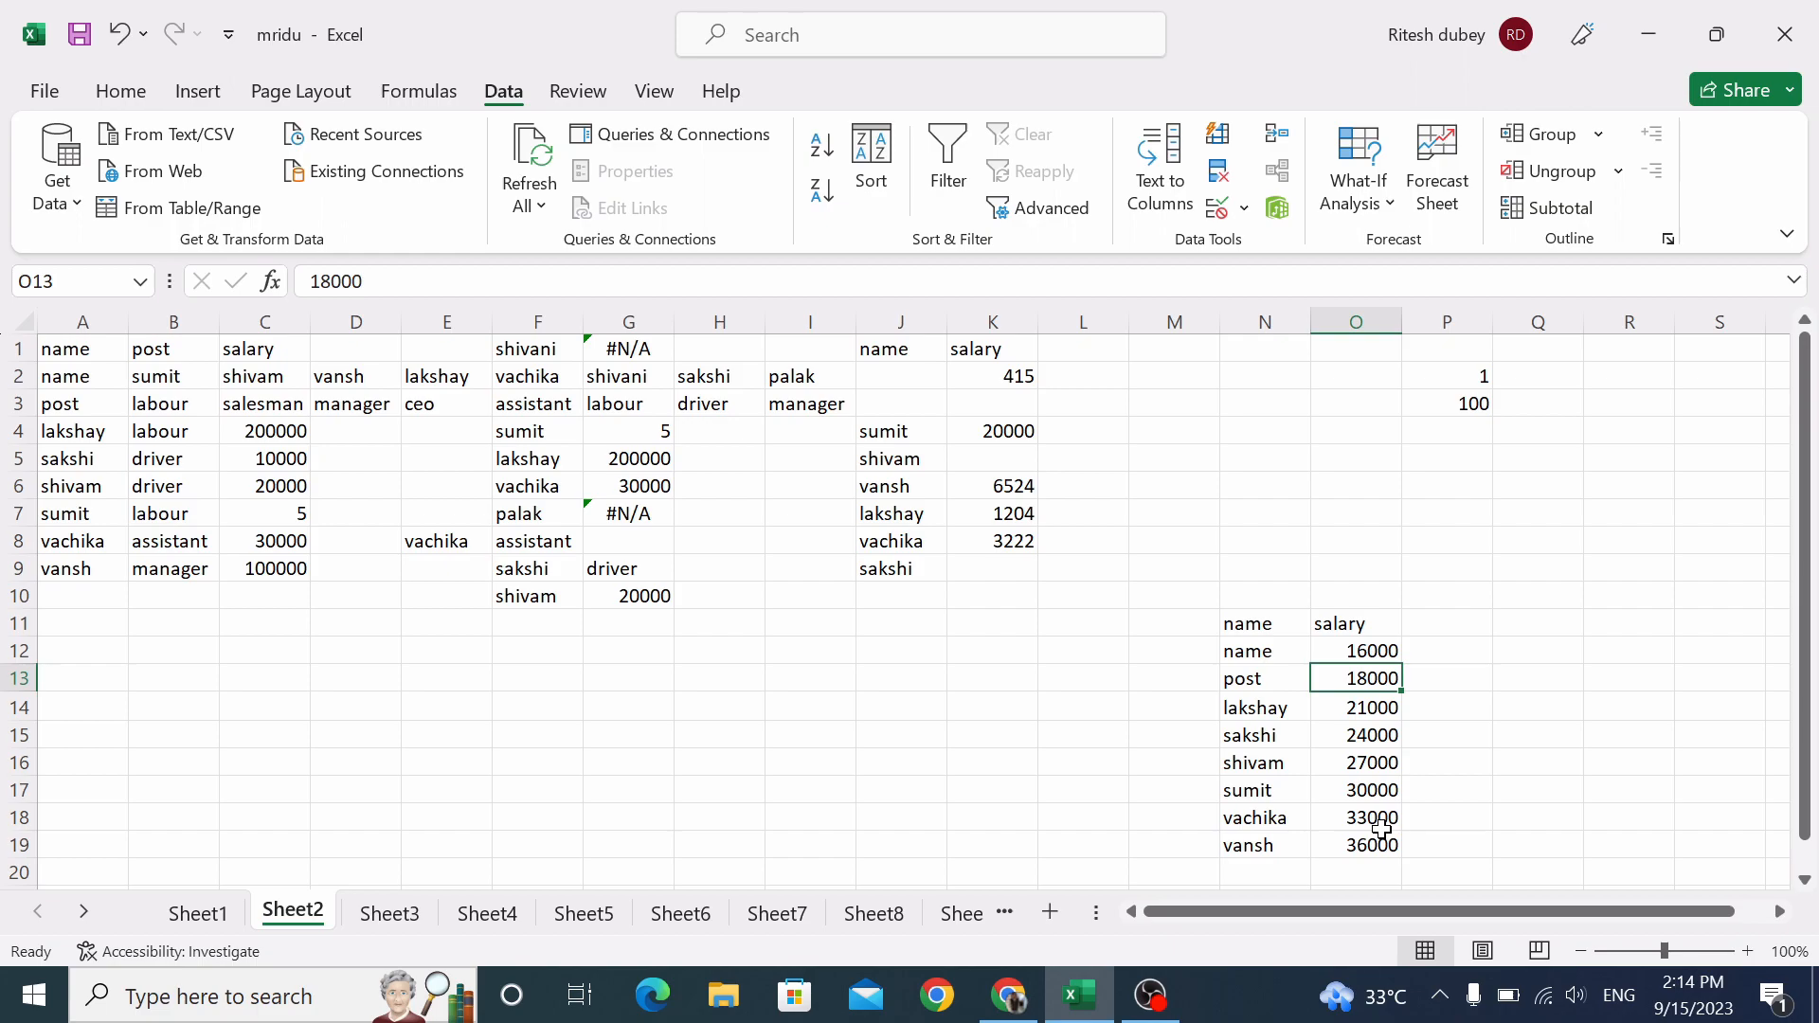
text(19000)
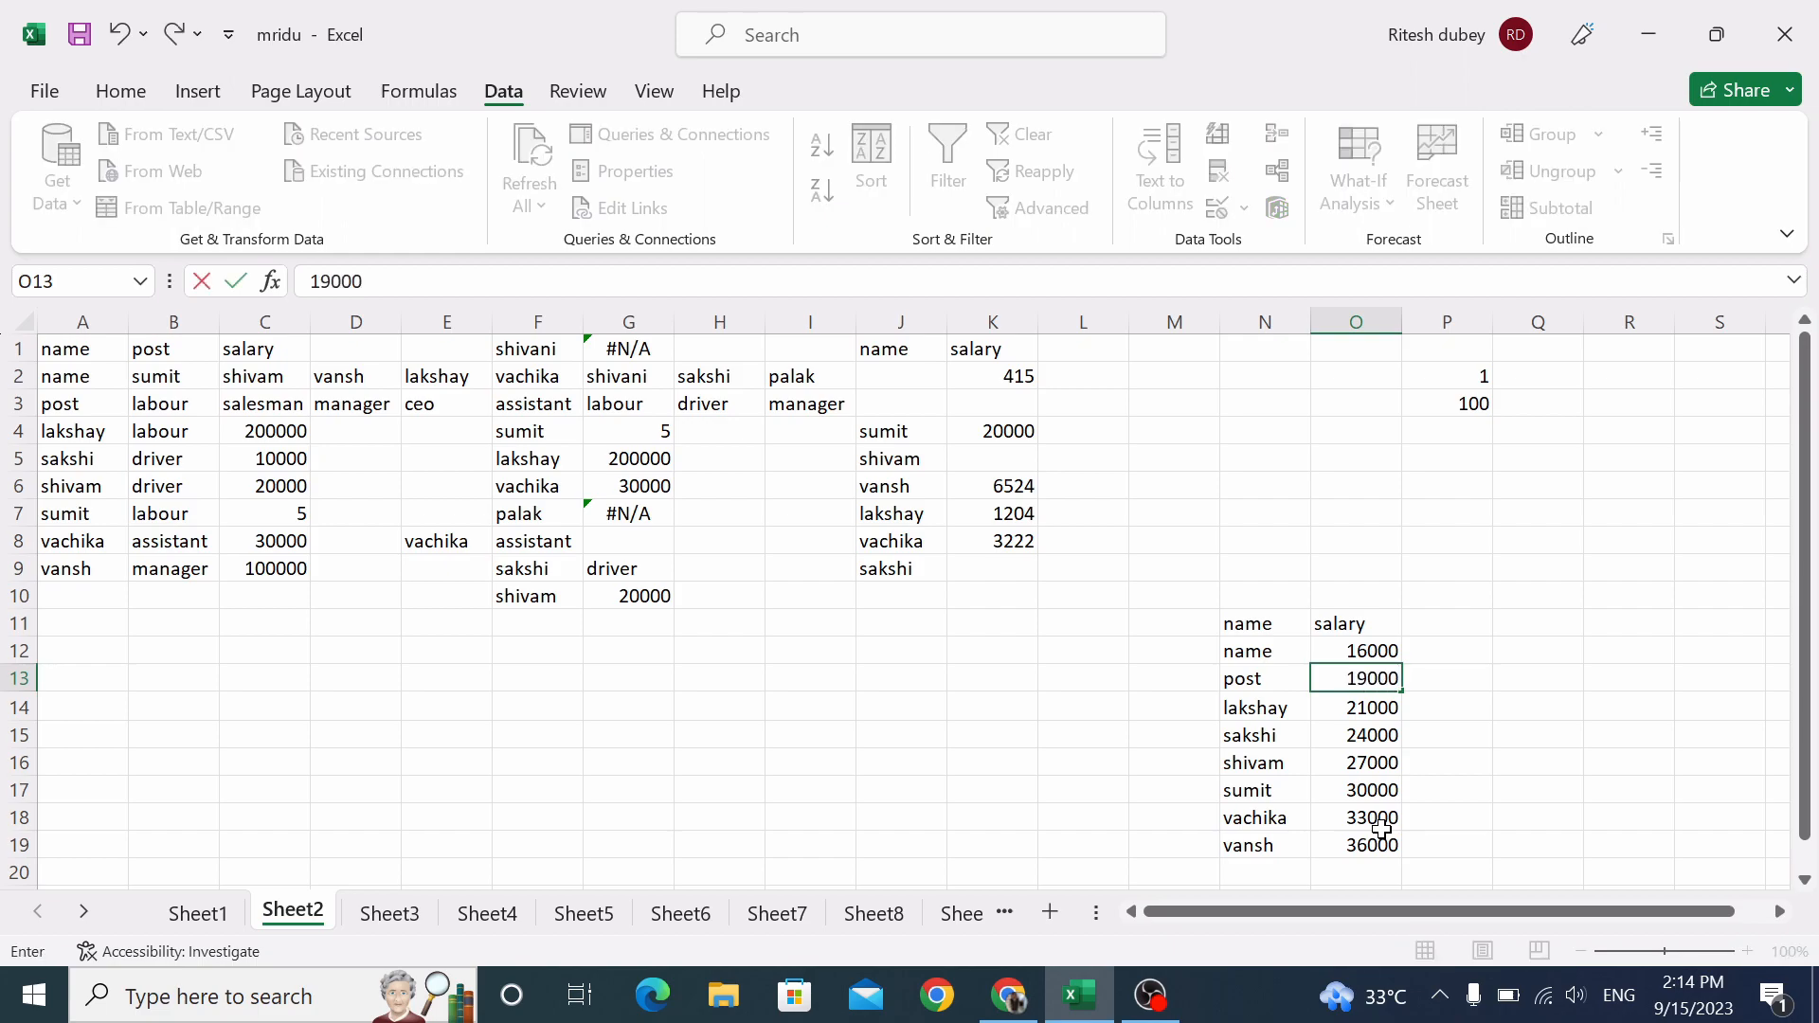
click(1528, 791)
drag(1328, 658, 1395, 848)
Add a scenario named "salary 2023" with N11:O19 as its changing cells, keeping the current cell values.
drag(1263, 622, 1355, 846)
click(1386, 206)
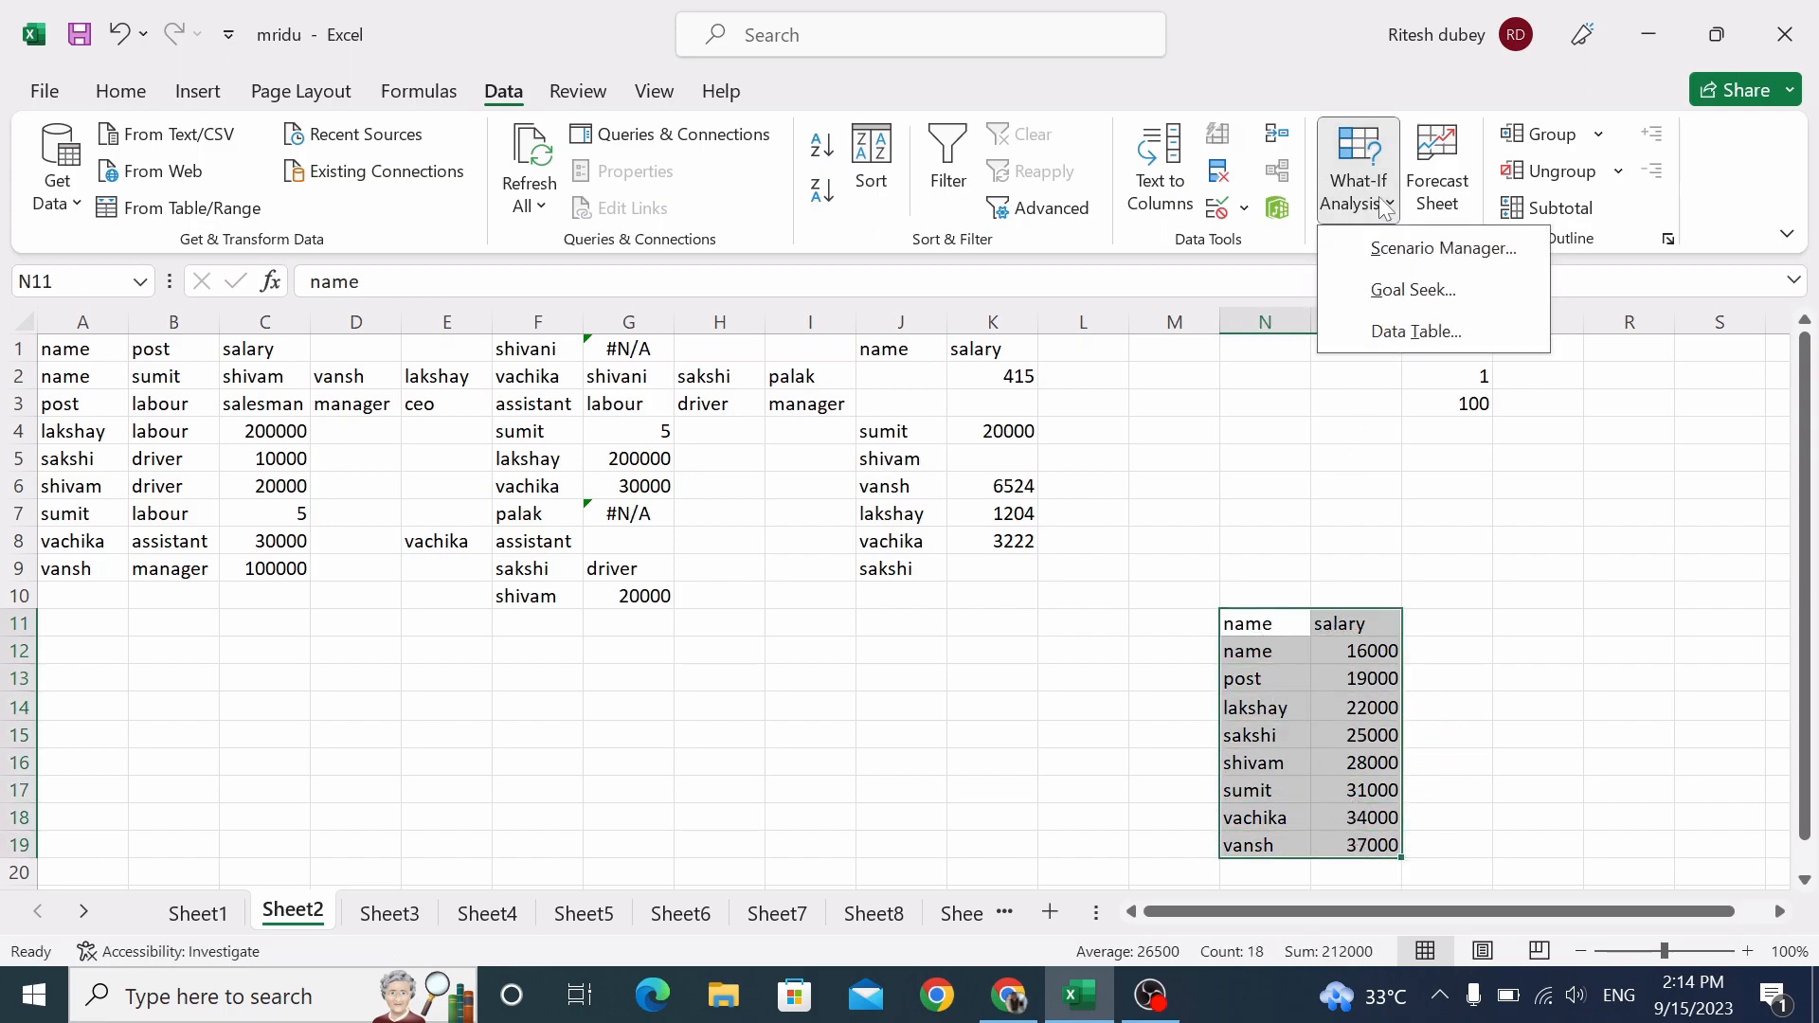
click(1386, 247)
click(1042, 157)
text(salary 2023)
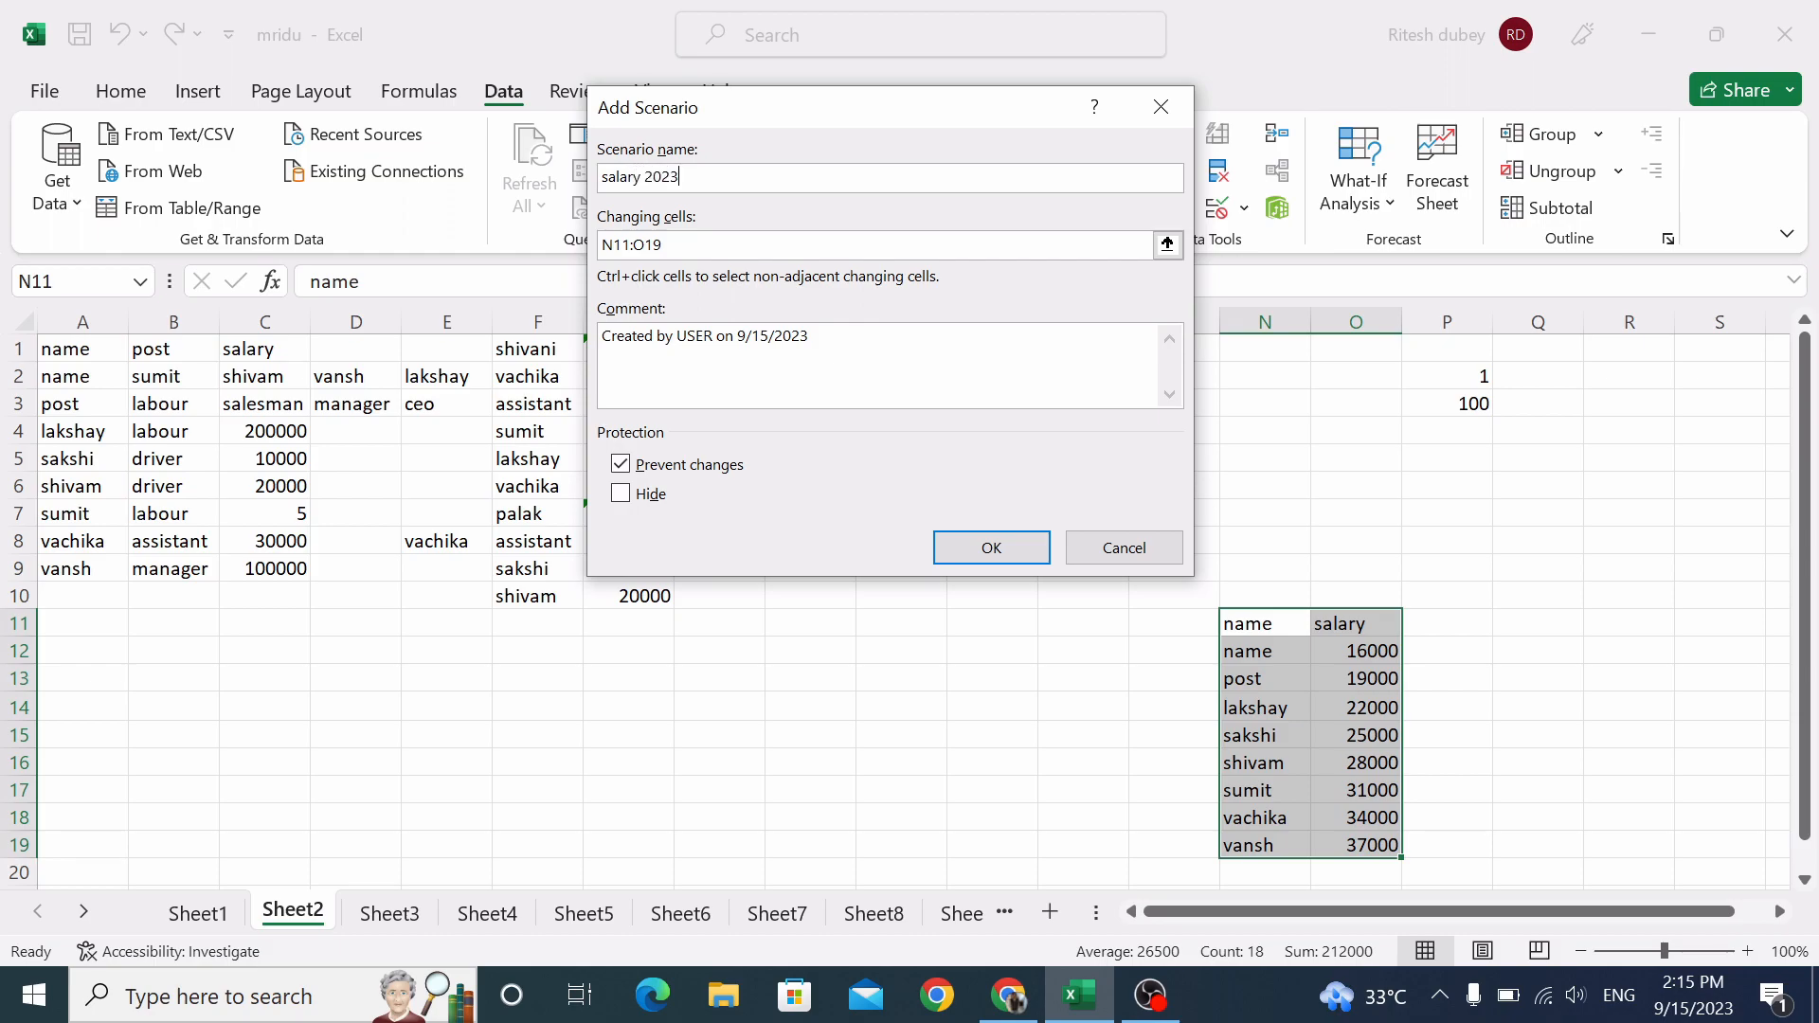
click(993, 546)
click(987, 456)
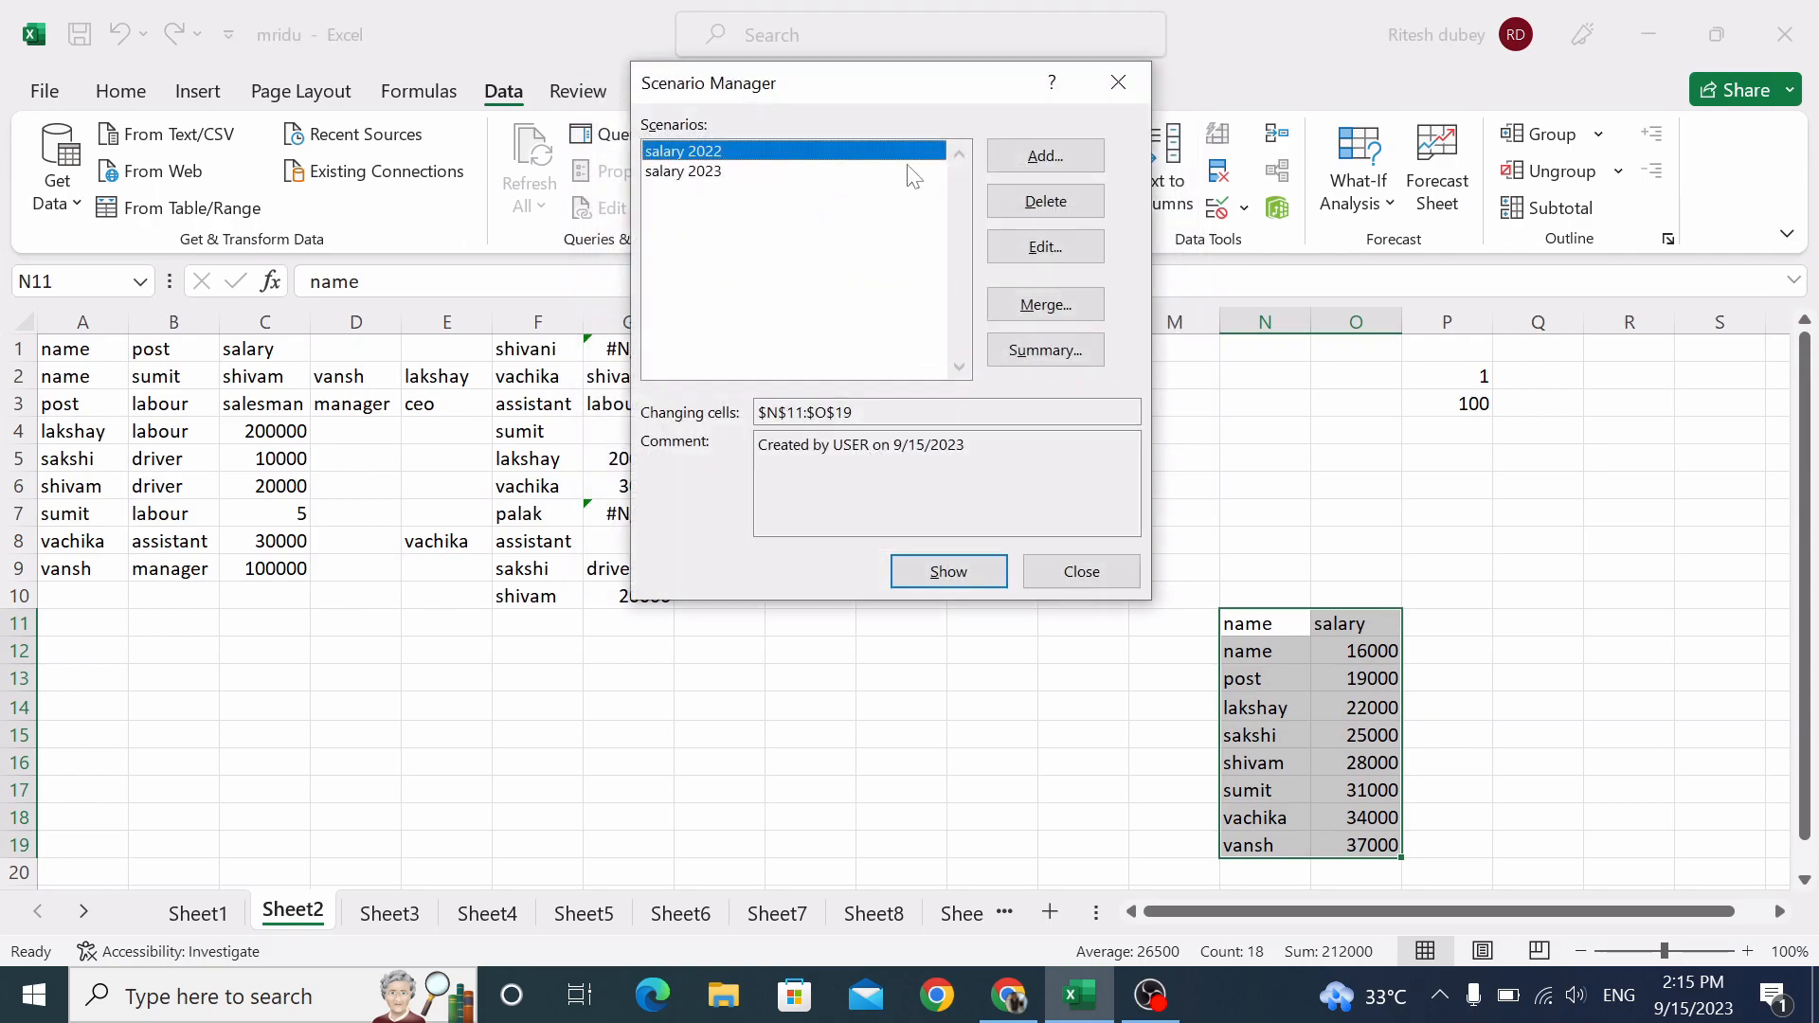
Move the Scenario Manager off the table and show the salary 2022 scenario, followed by salary 2023.
drag(857, 79, 745, 391)
click(550, 486)
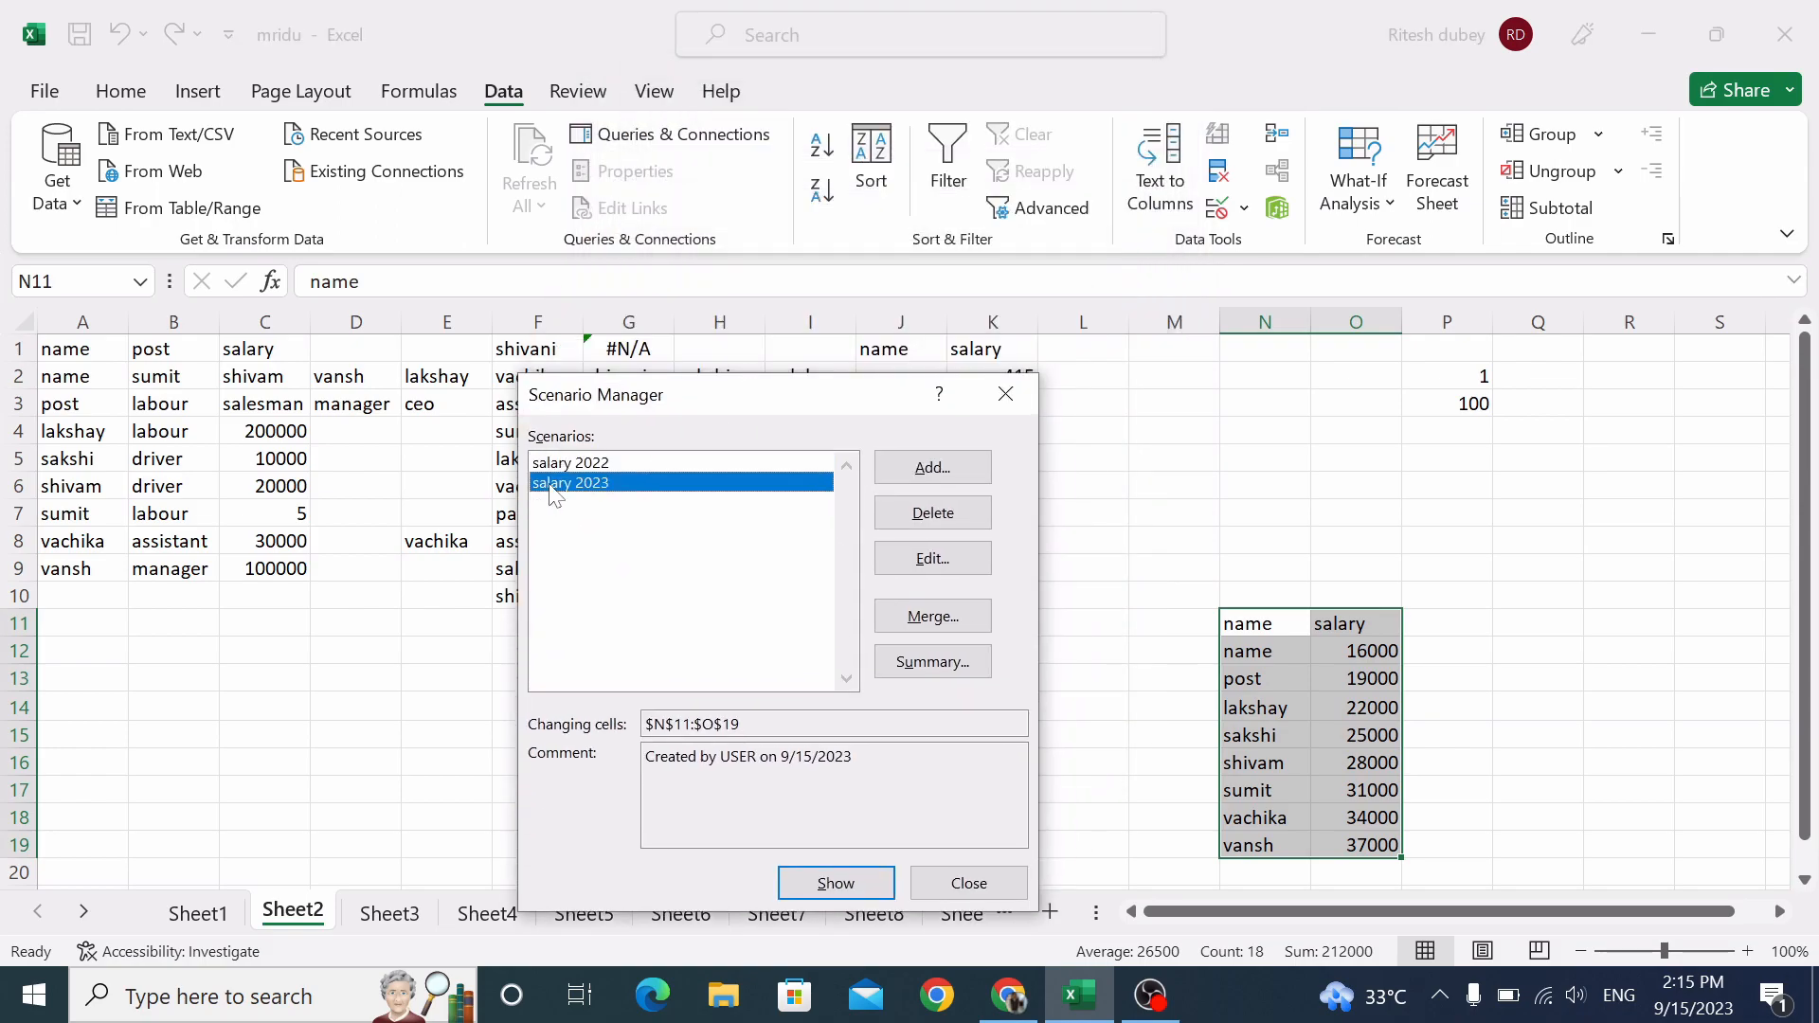
click(572, 463)
click(823, 885)
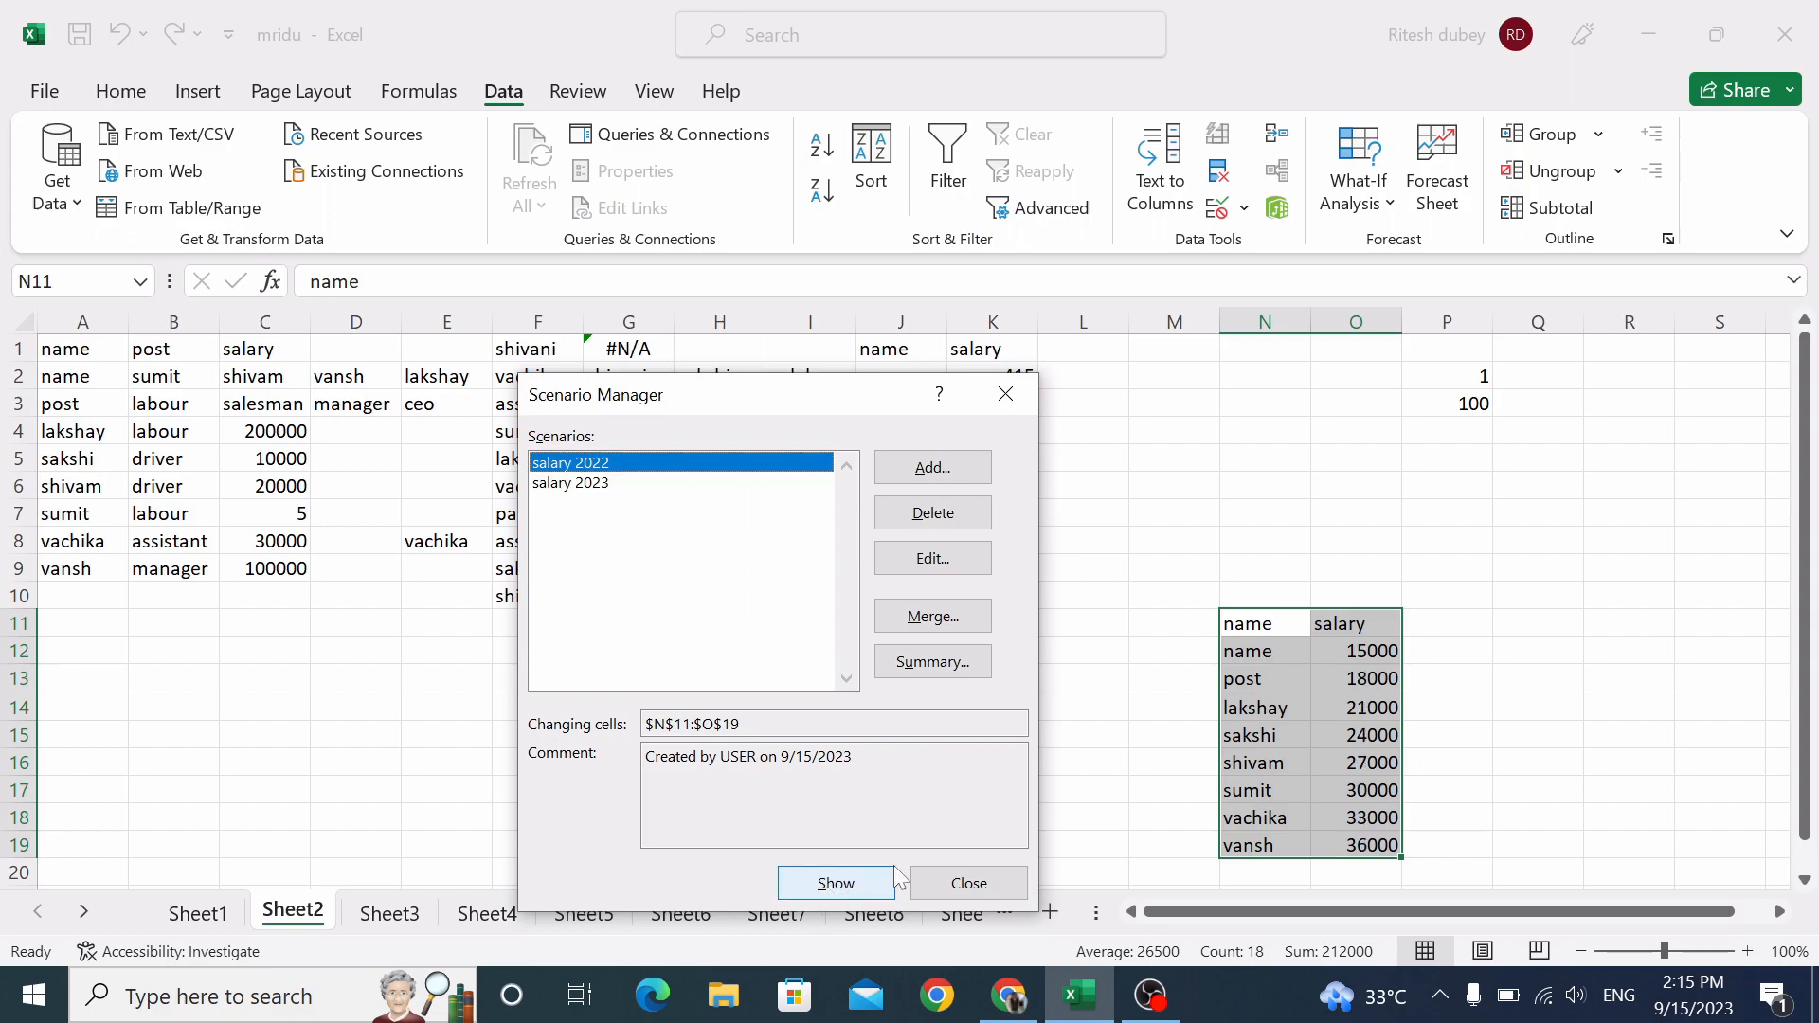
click(601, 485)
click(864, 895)
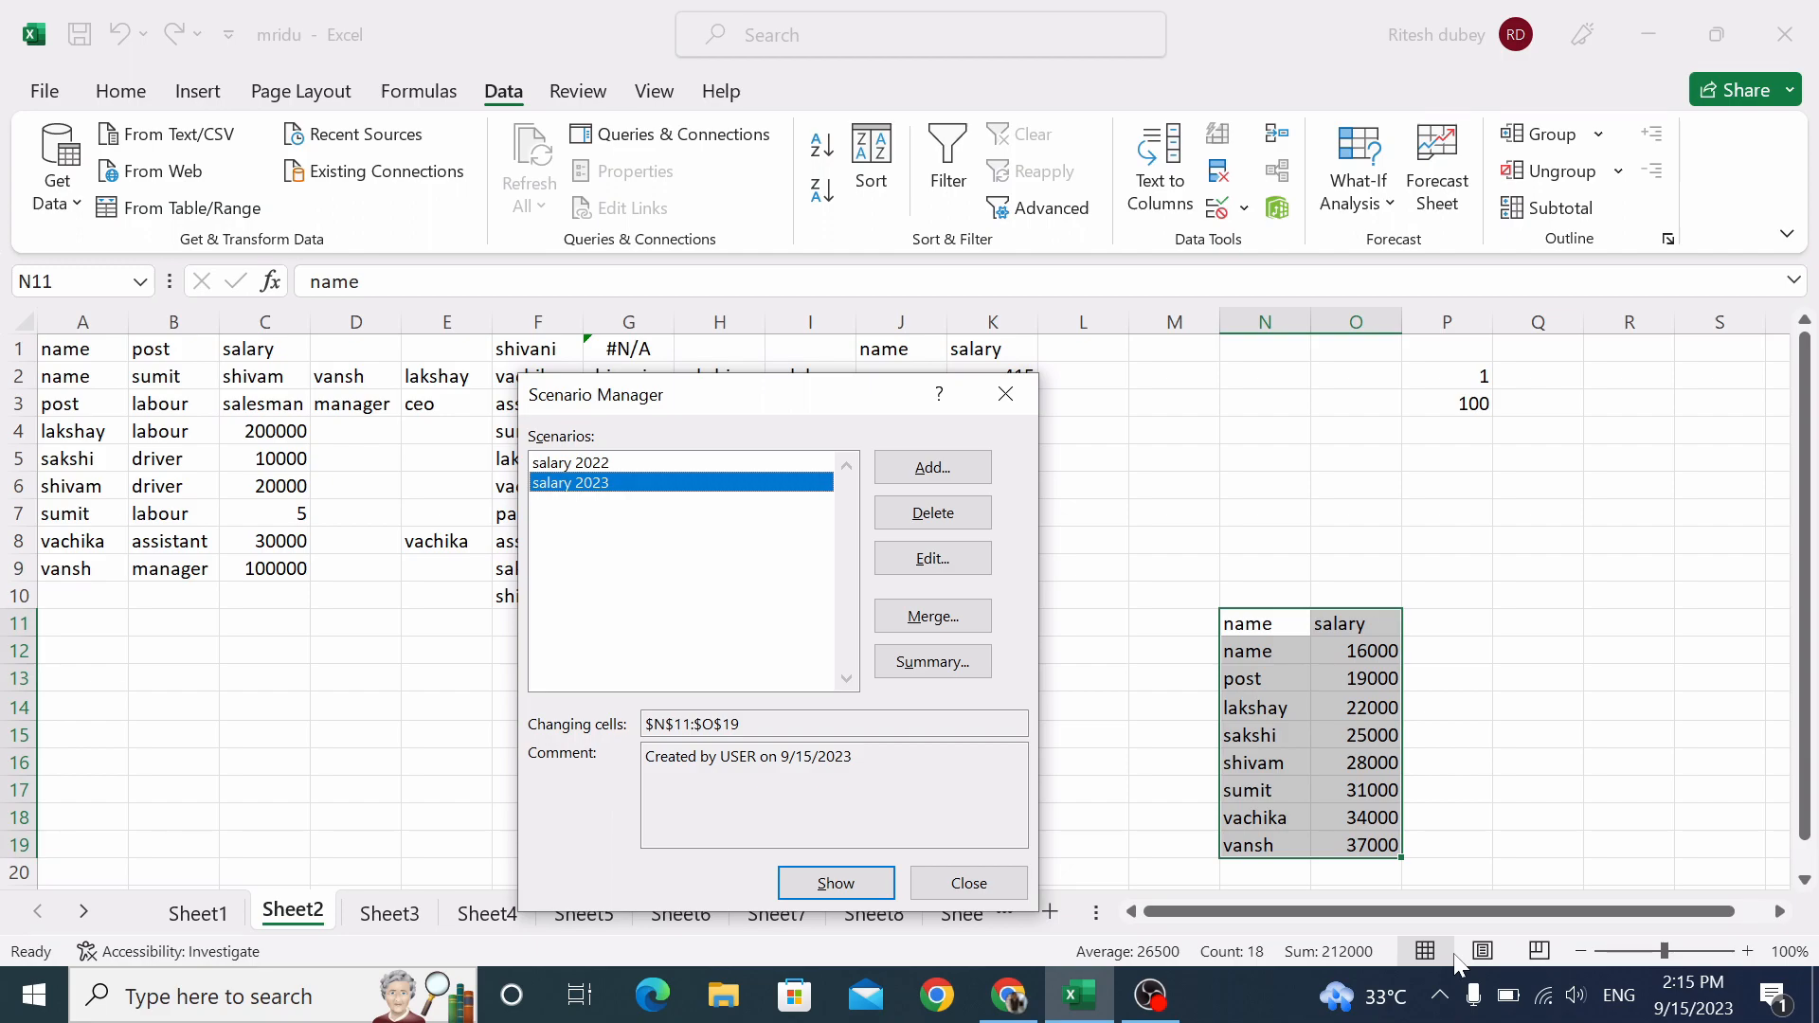
Generate a Scenario summary report without result cells and review its salary 2022 column.
click(918, 669)
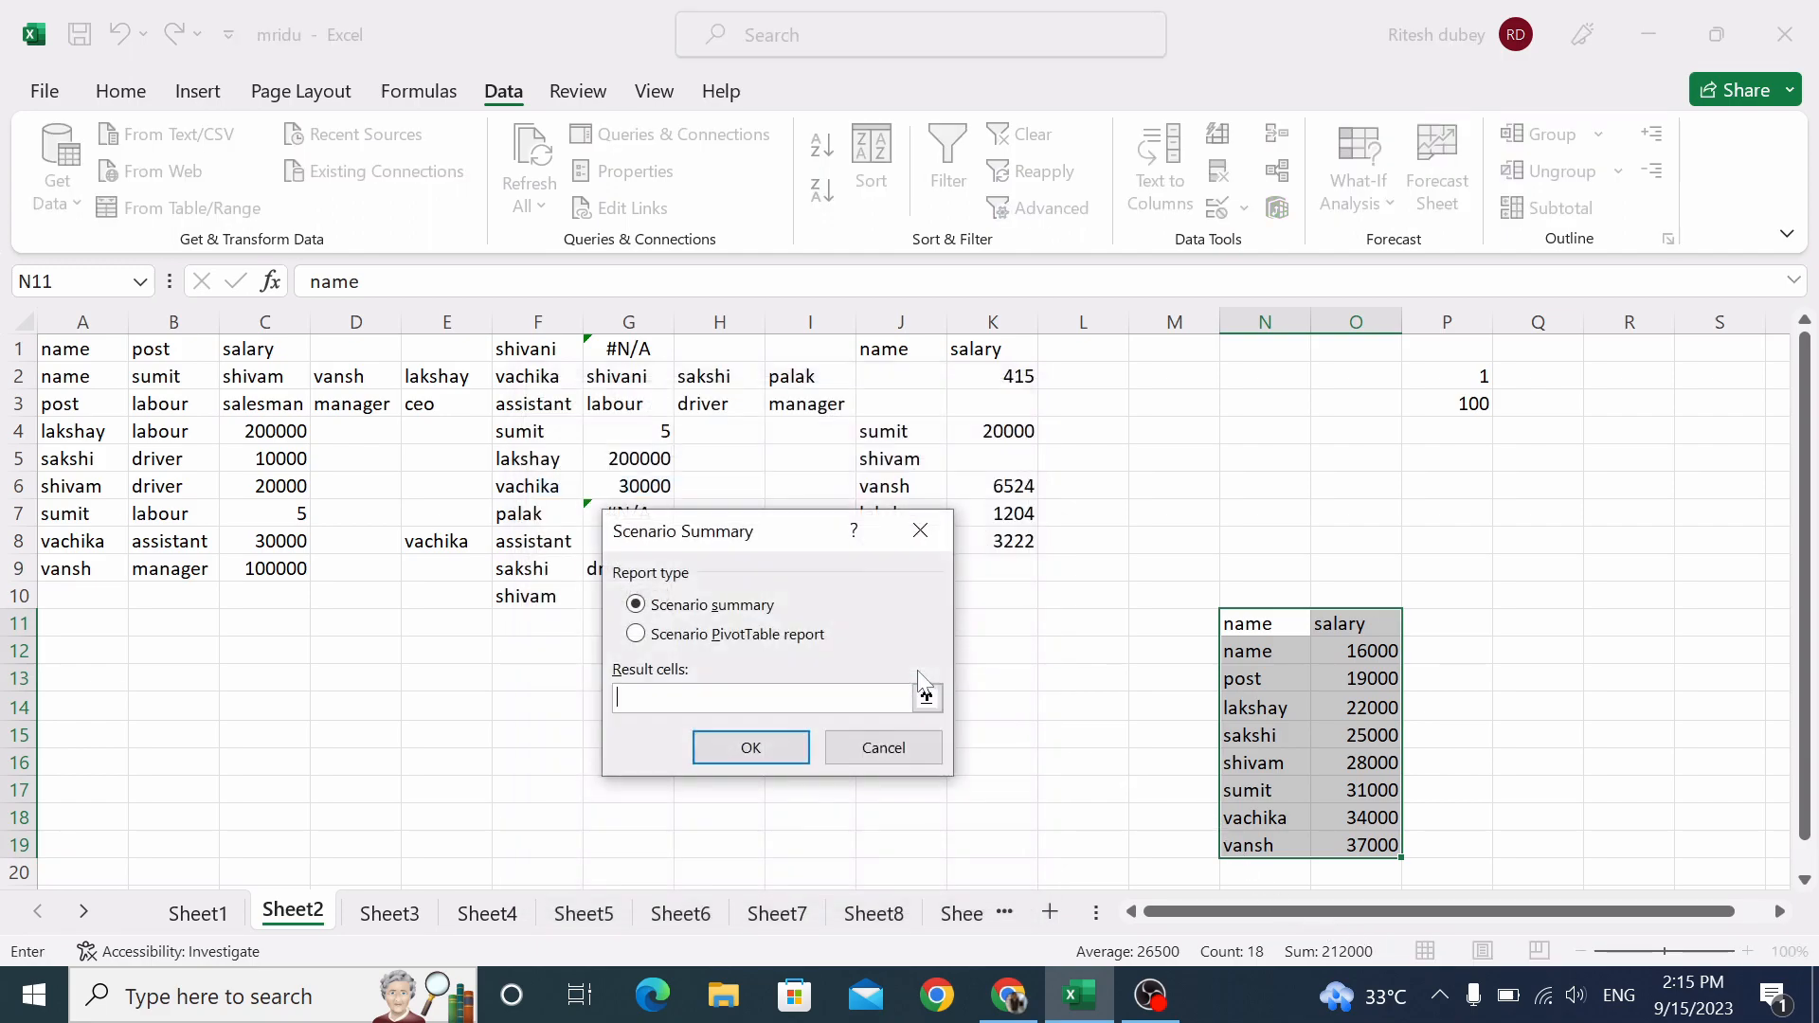
click(729, 752)
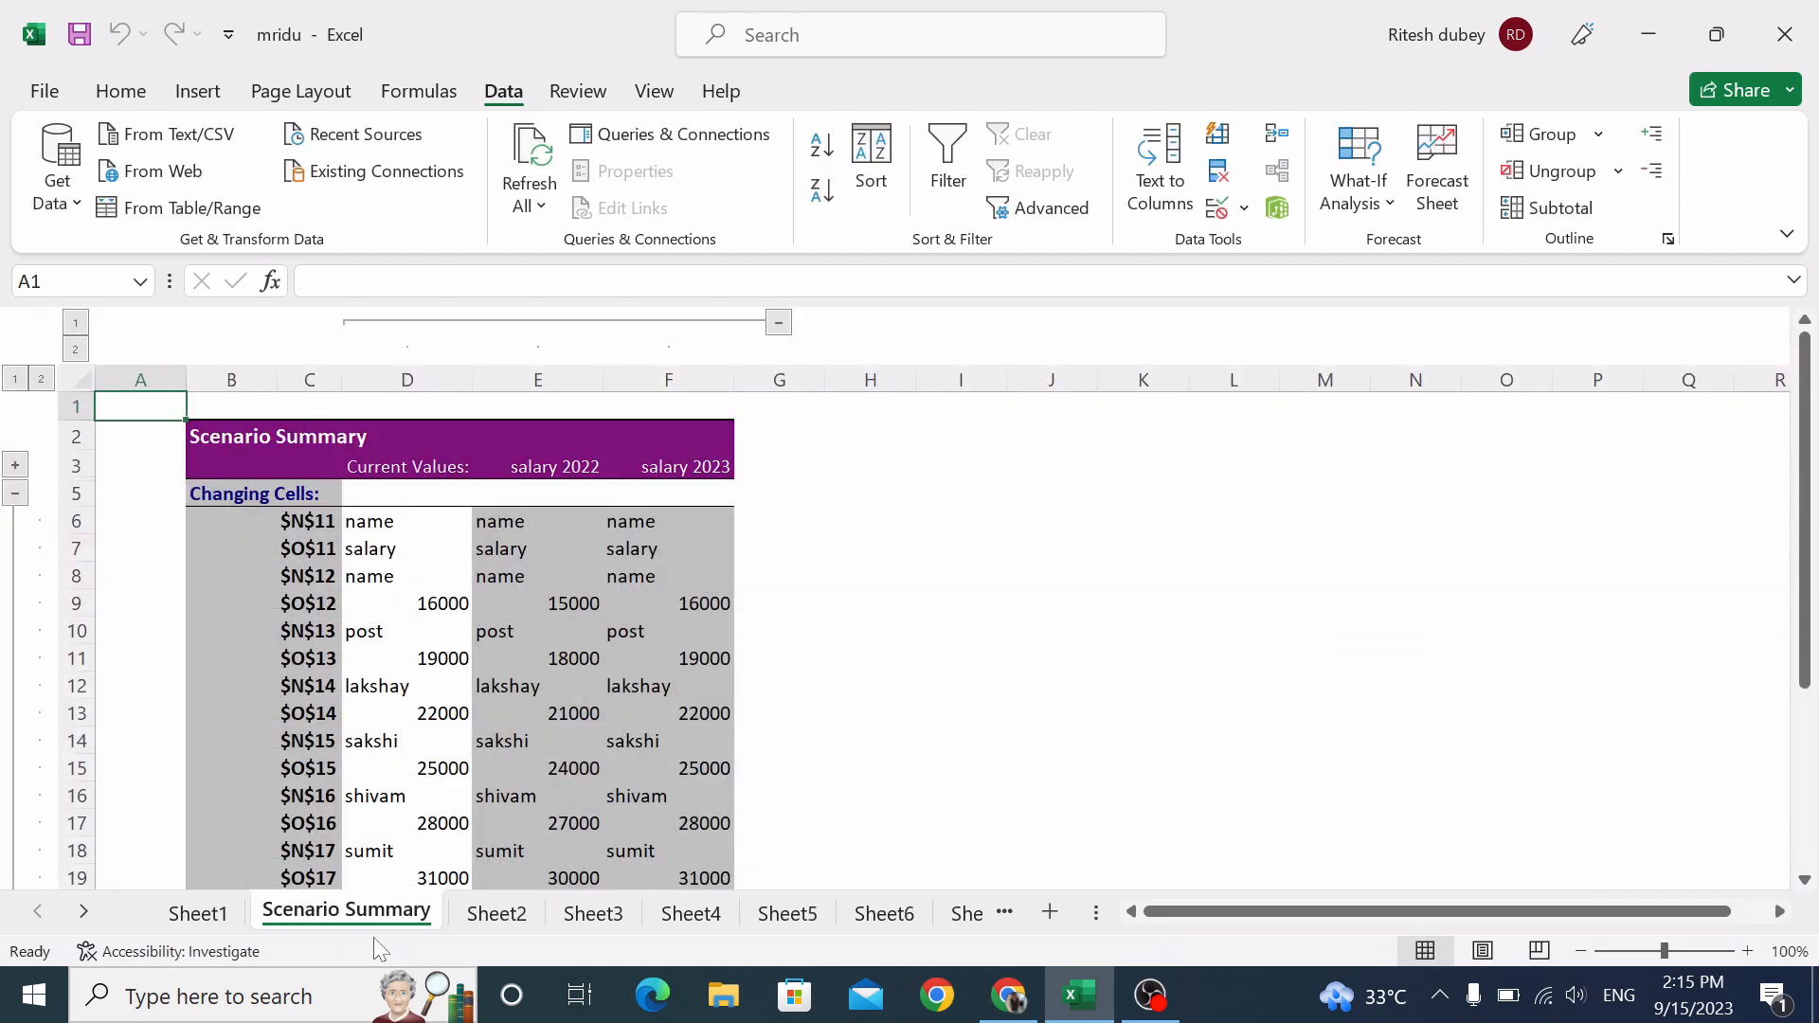
scroll(428, 674, down, 3)
scroll(428, 675, up, 3)
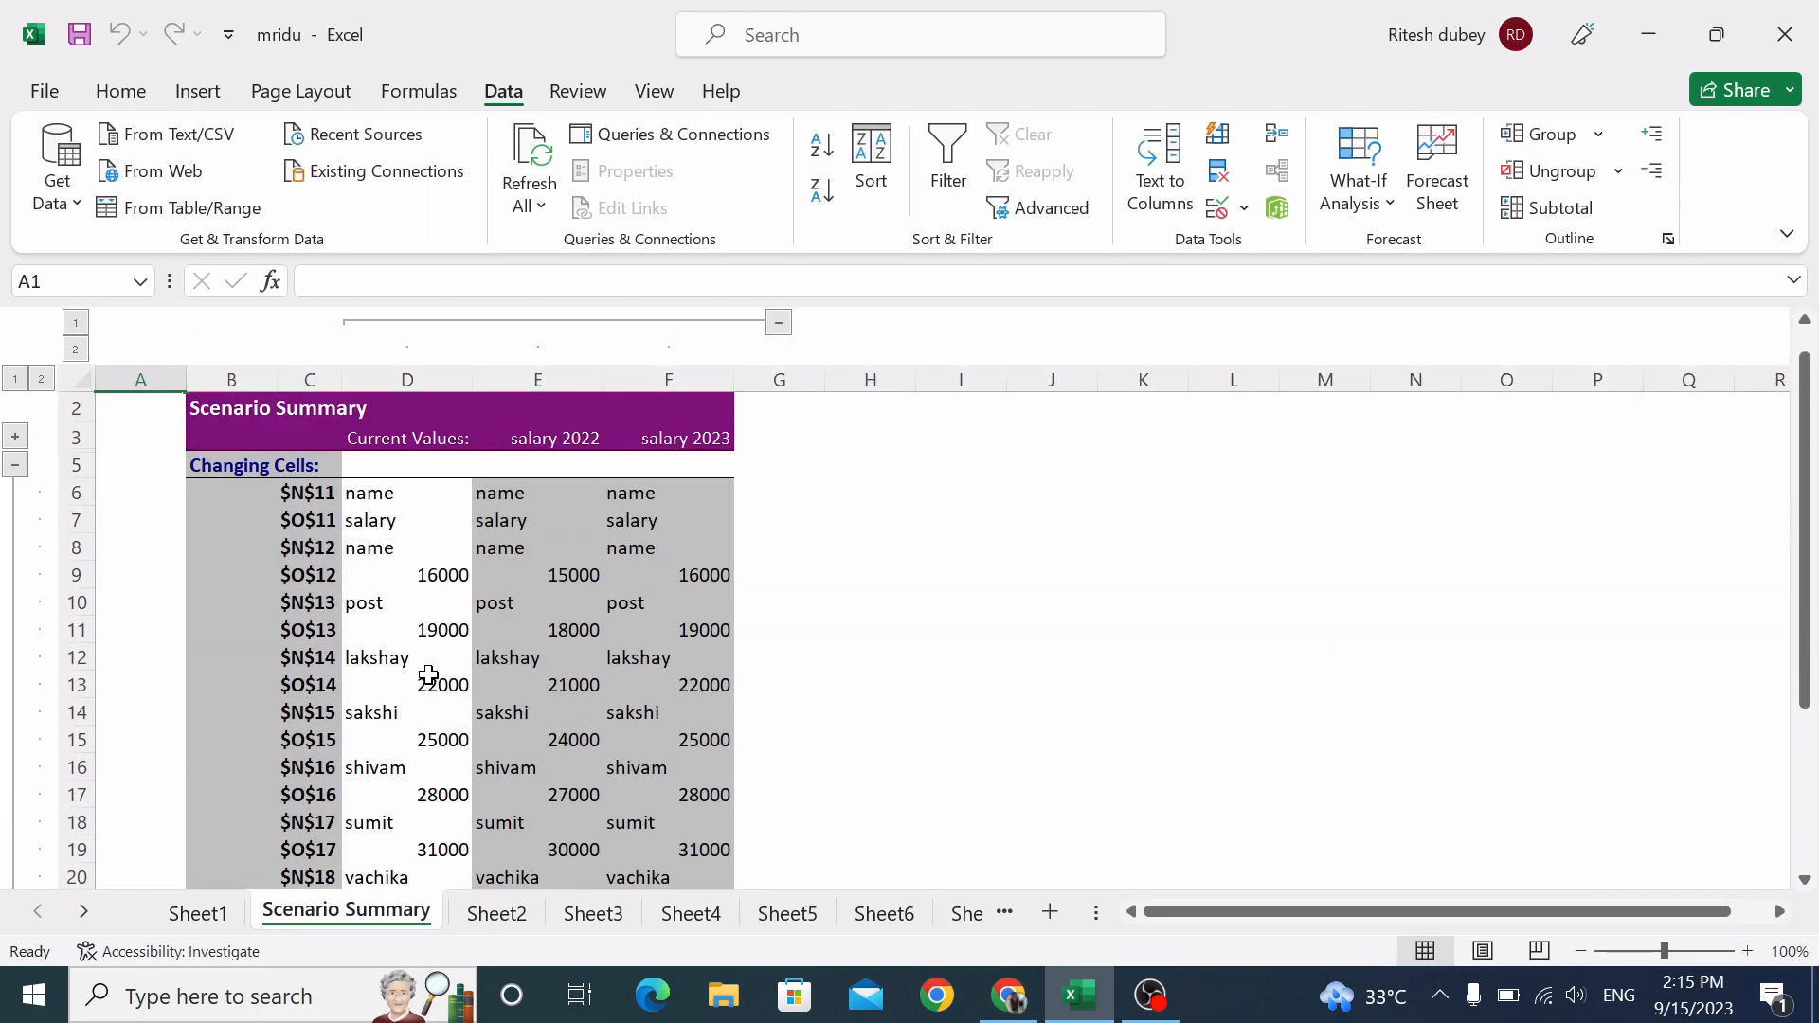
click(540, 380)
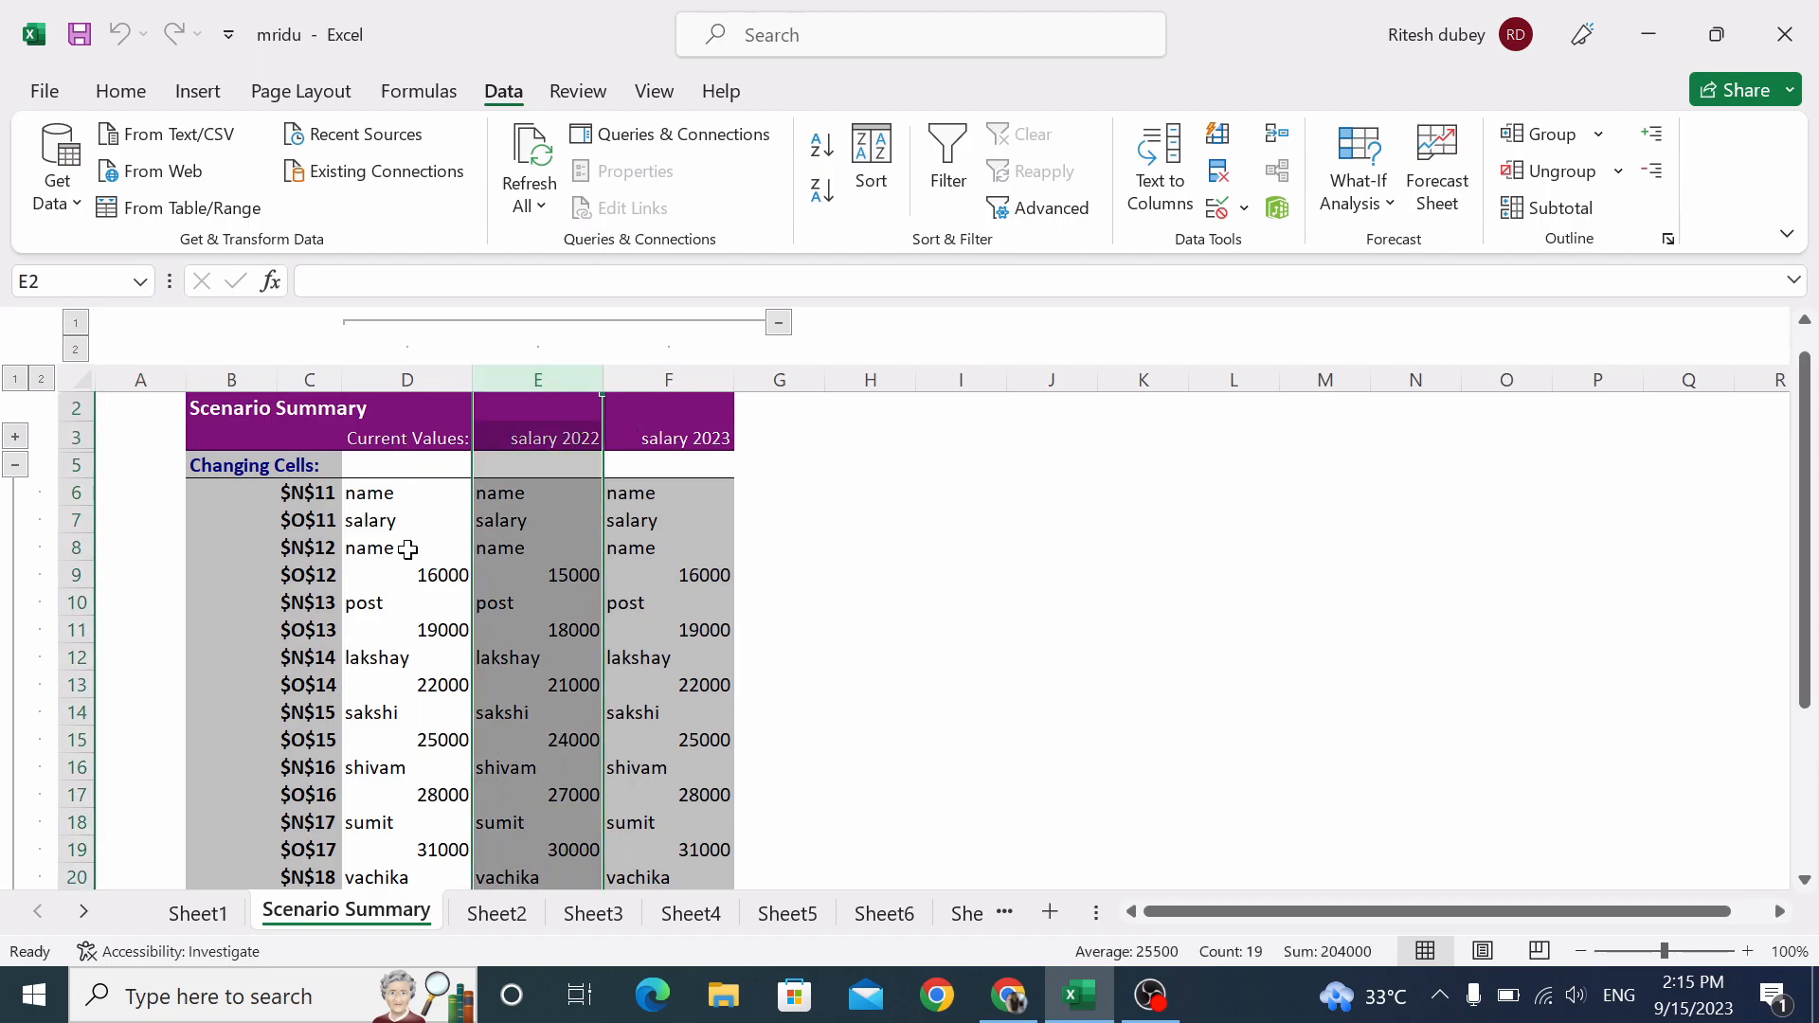
Delete the Scenario Summary sheet.
right_click(336, 924)
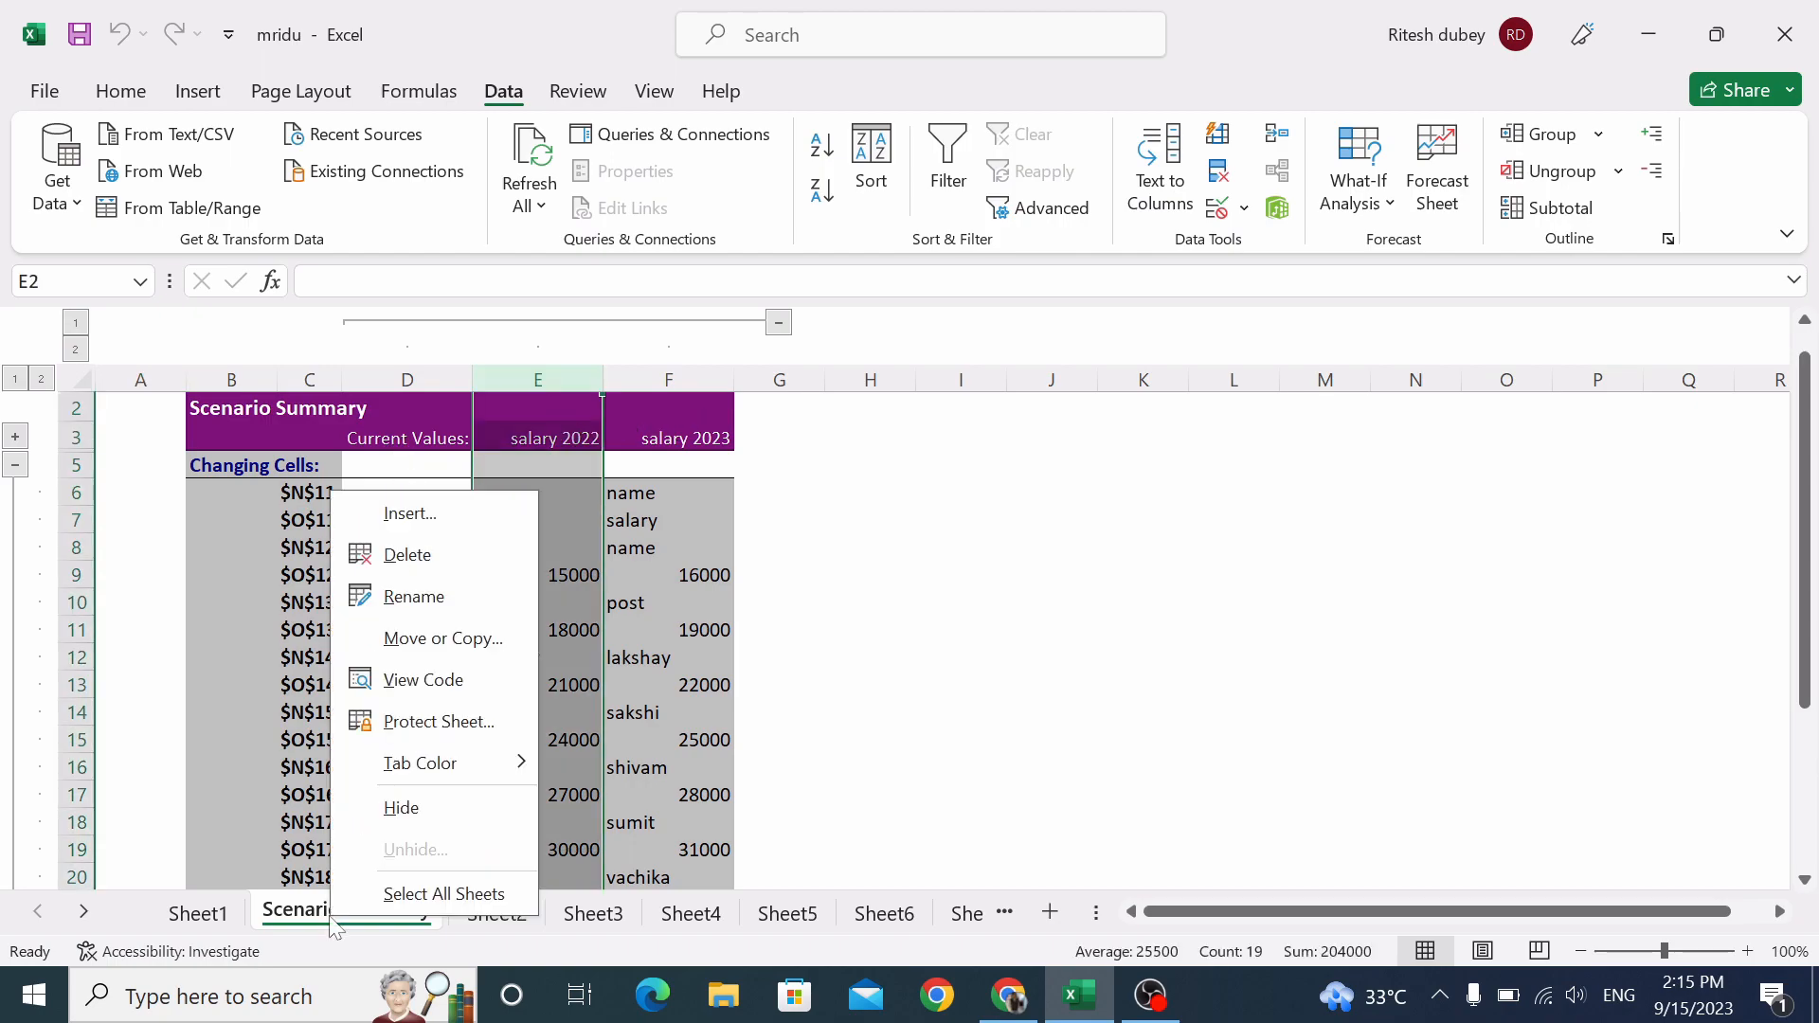
click(417, 564)
click(837, 575)
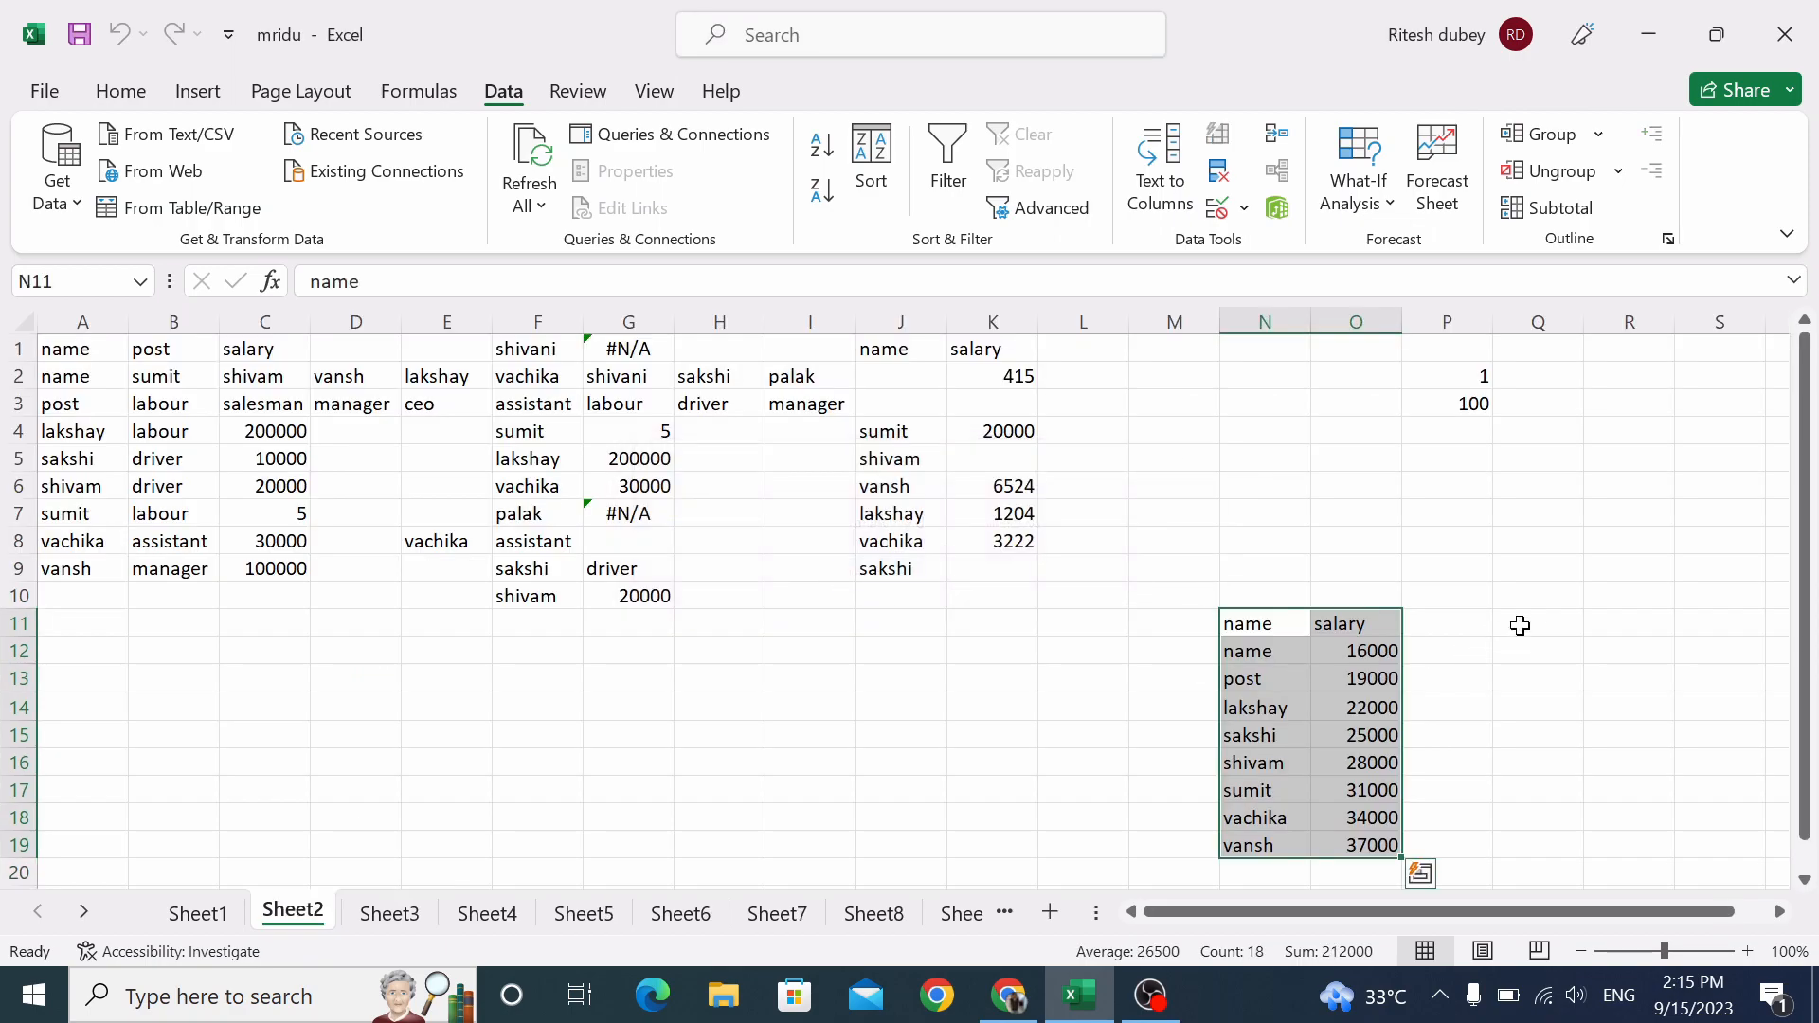
Enter 5000 in F21, 6% in G21 and 7 in H21 below the existing data on Sheet2.
click(1527, 624)
scroll(905, 648, down, 3)
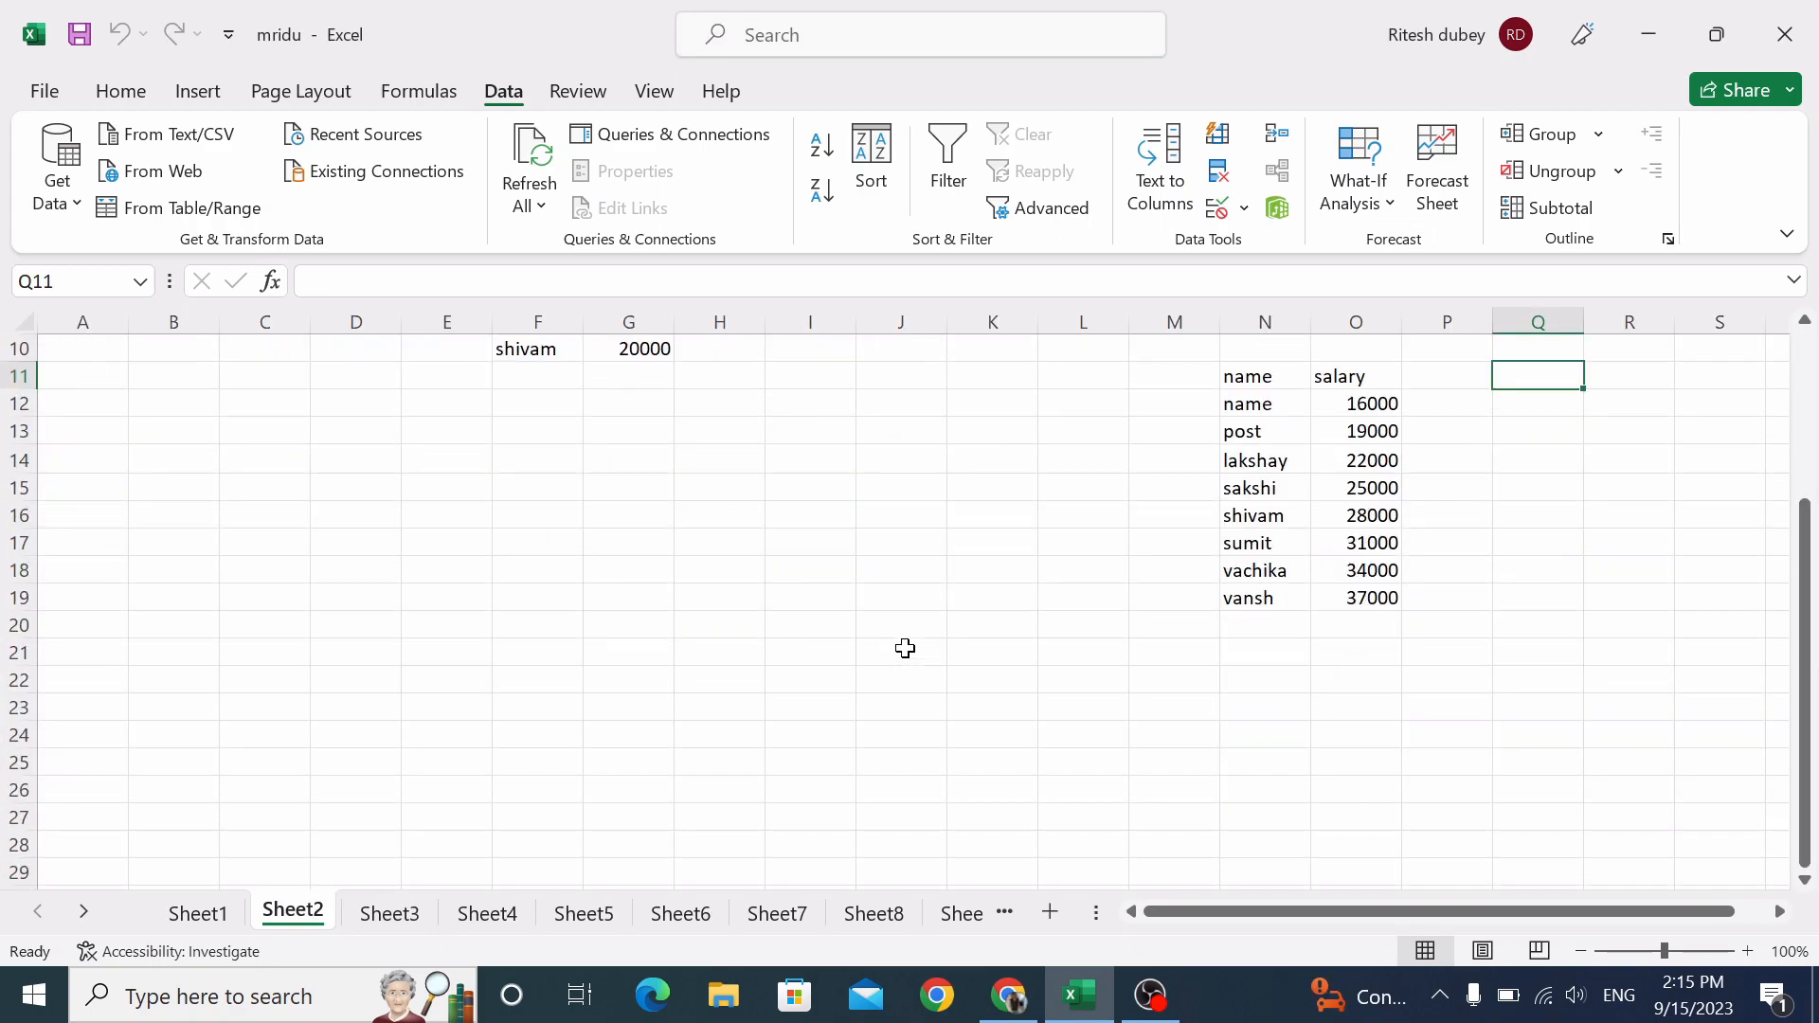
click(647, 660)
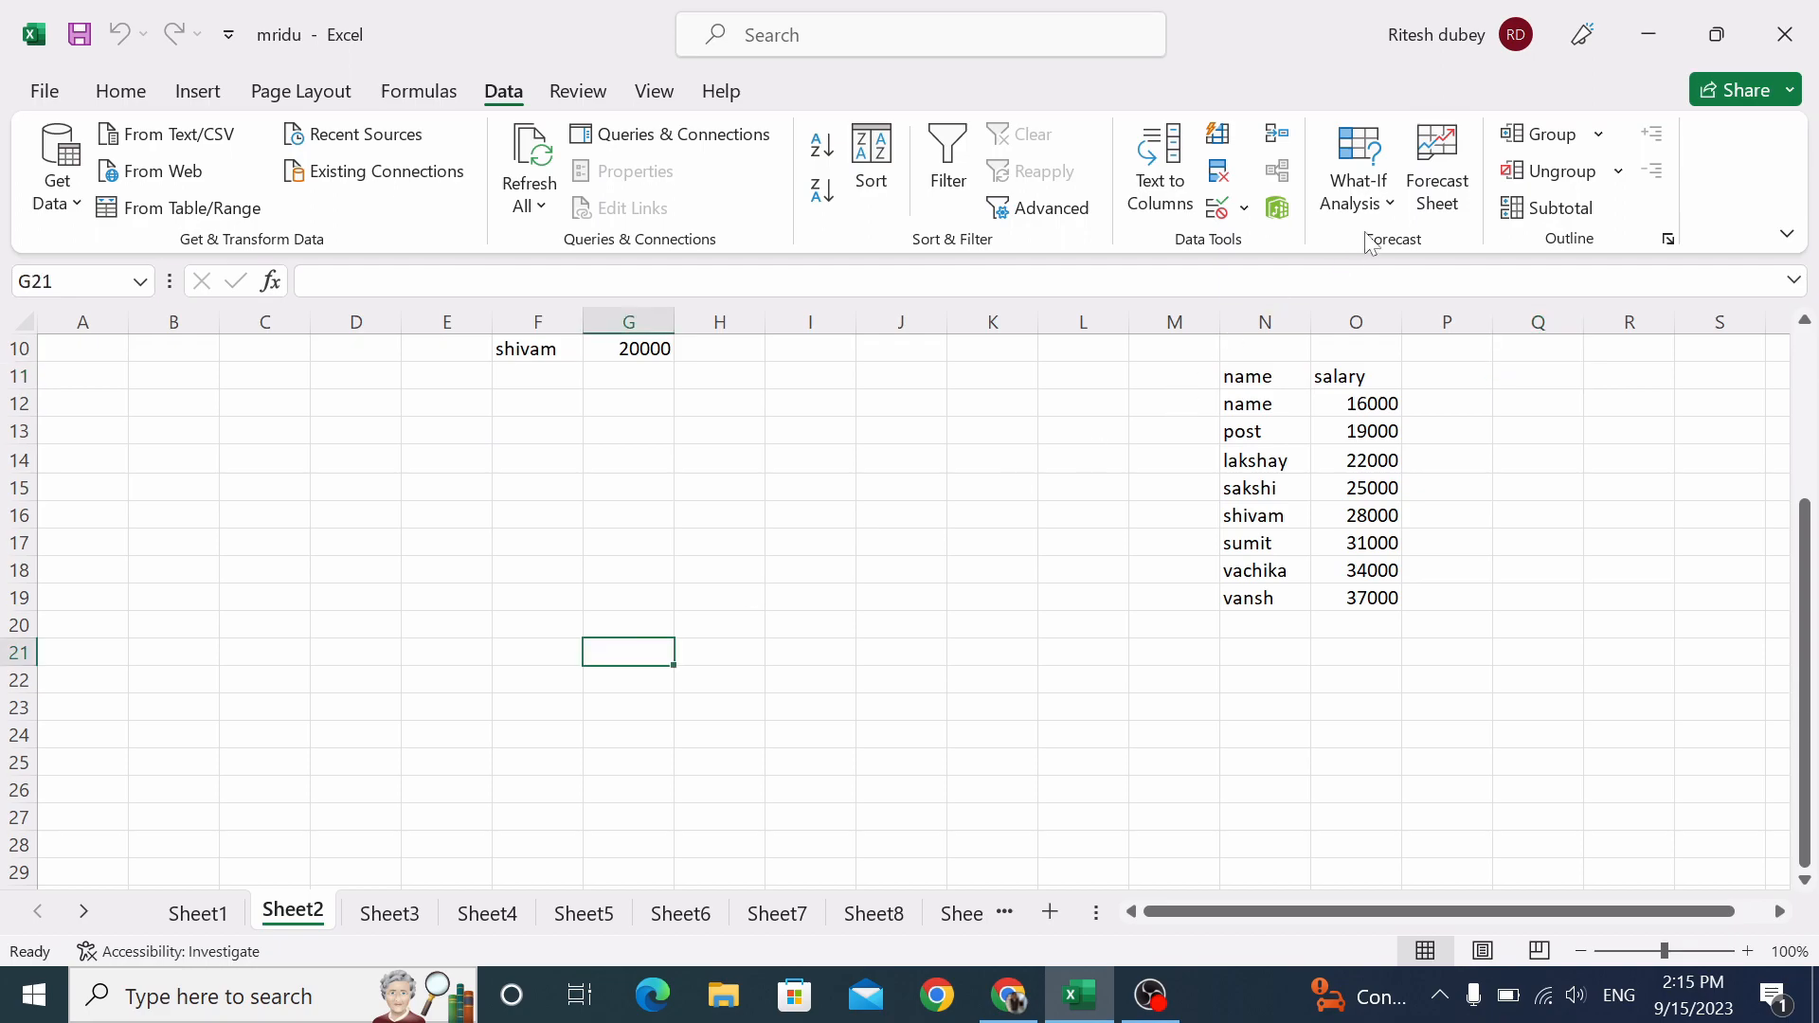
click(1371, 201)
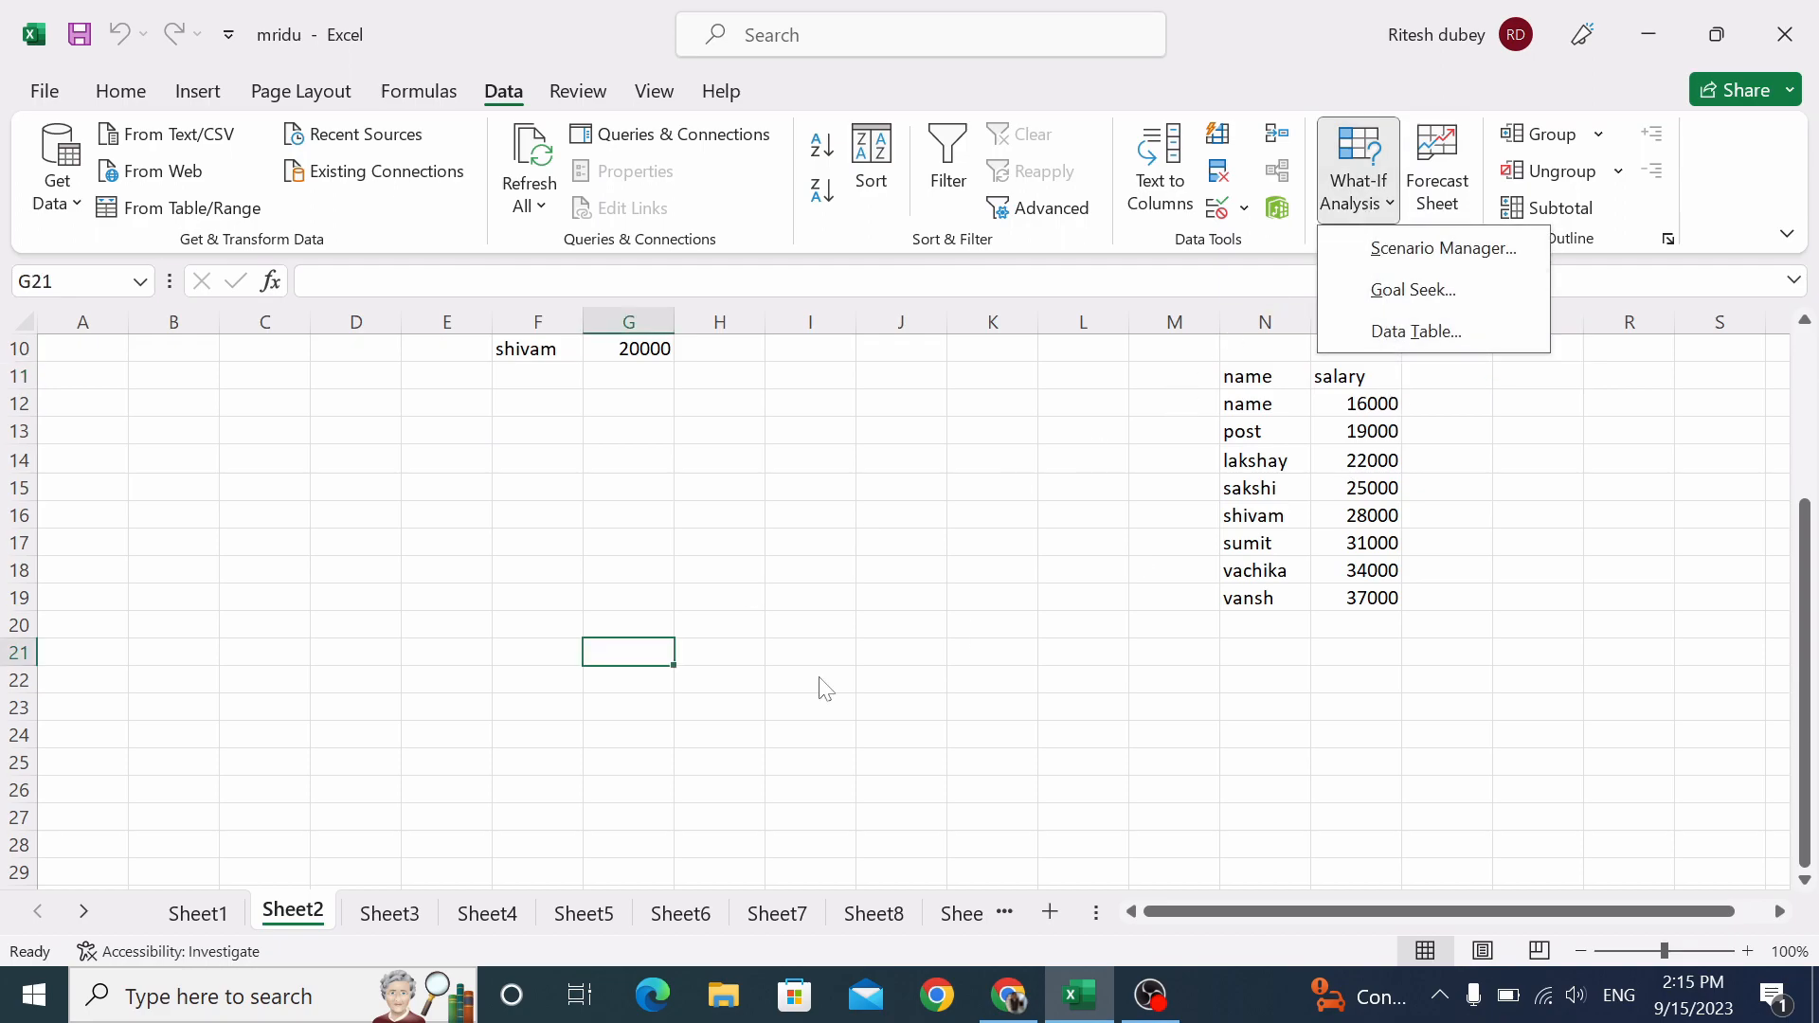
click(756, 701)
click(566, 656)
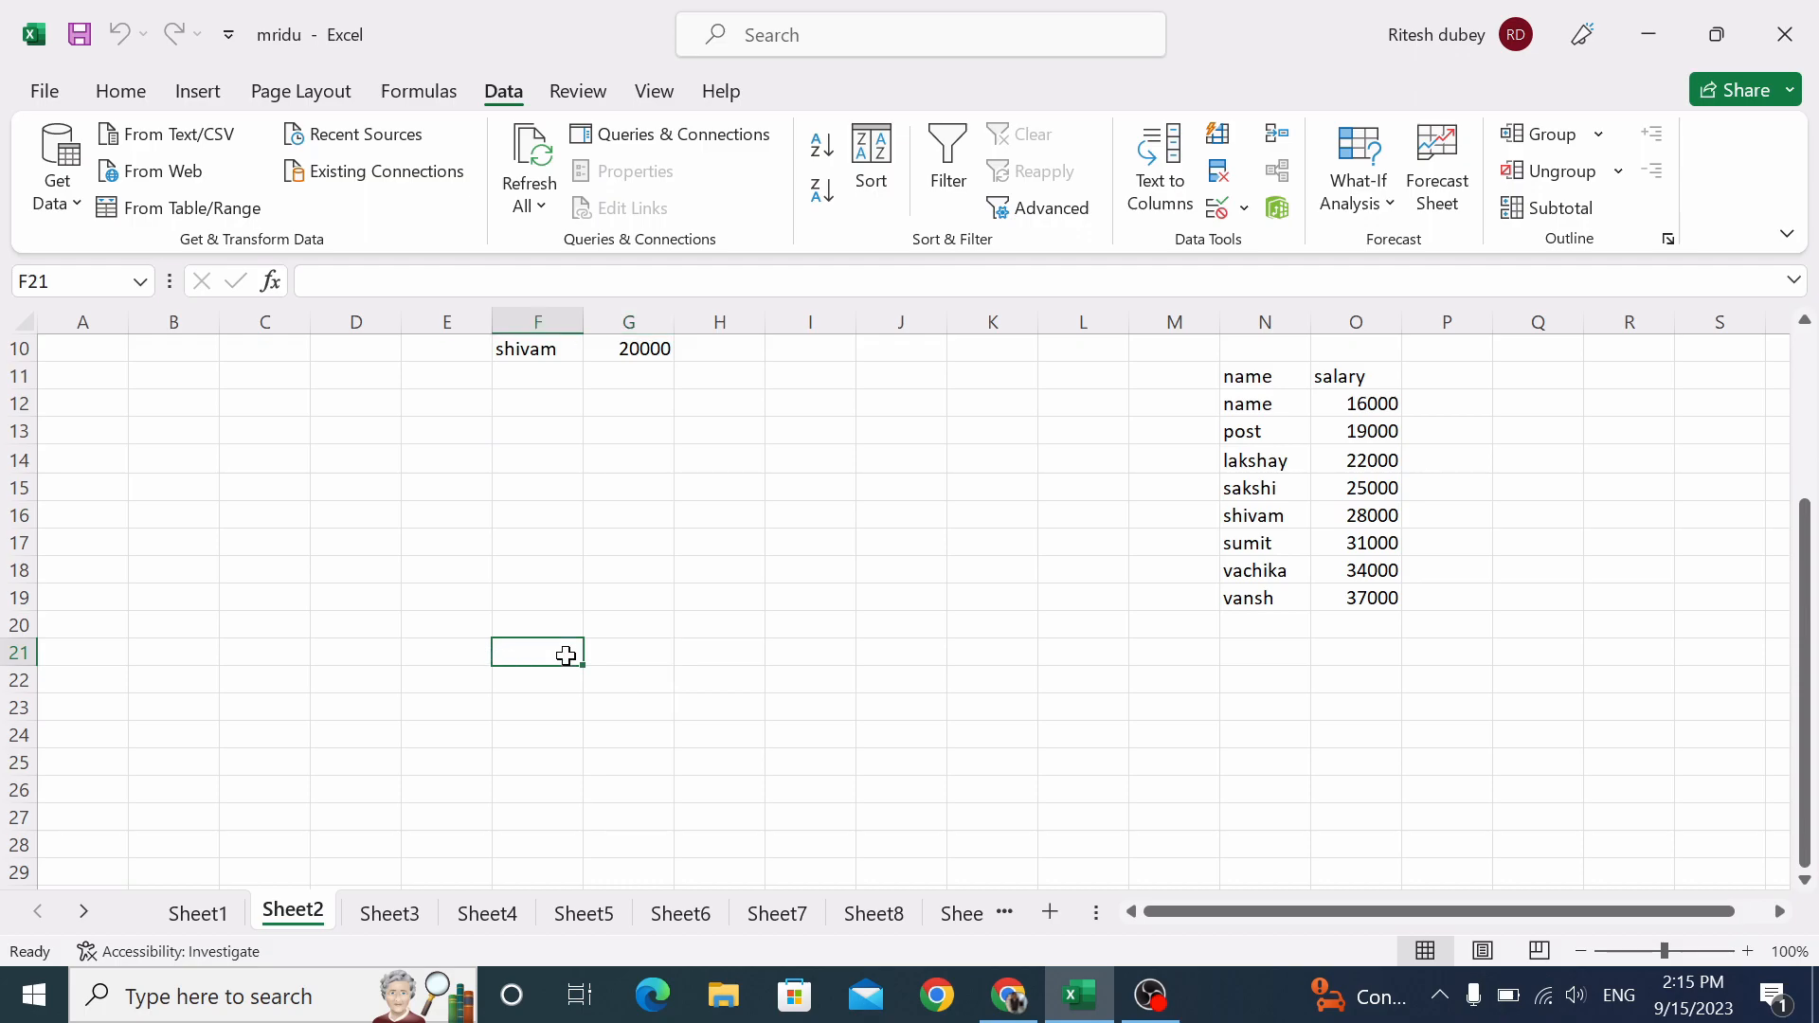
text(5000)
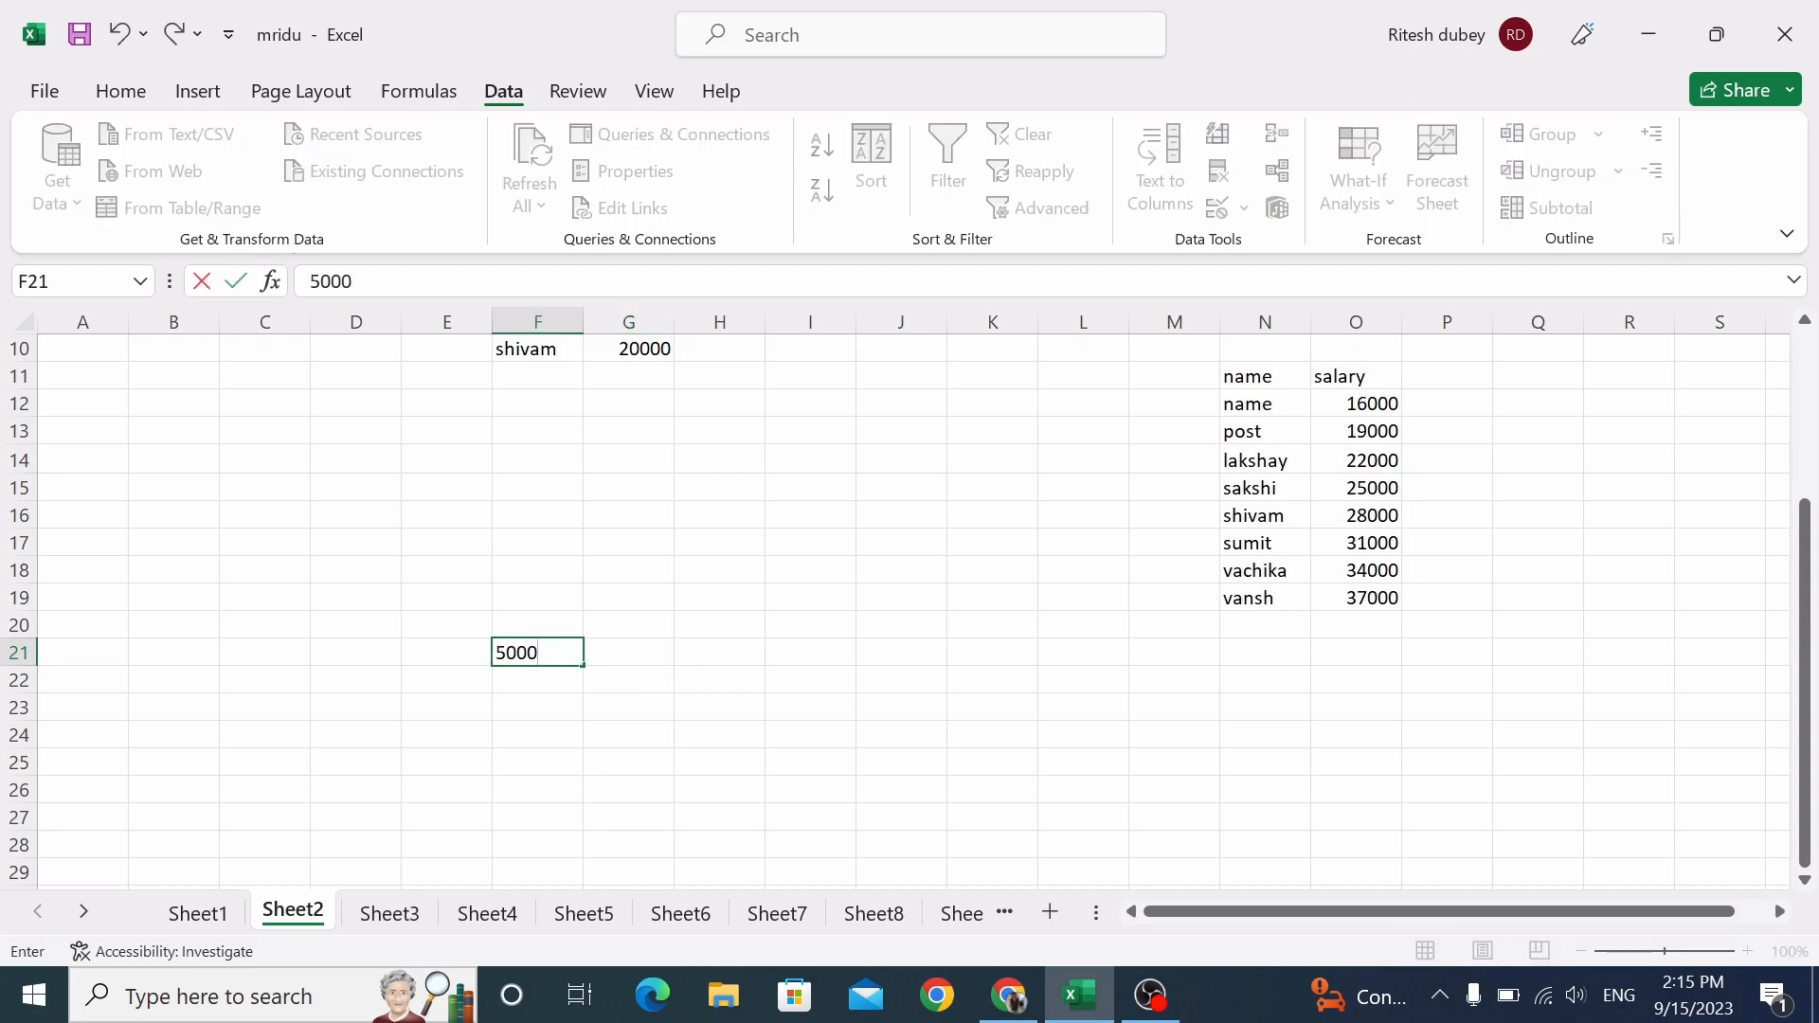
key(Tab)
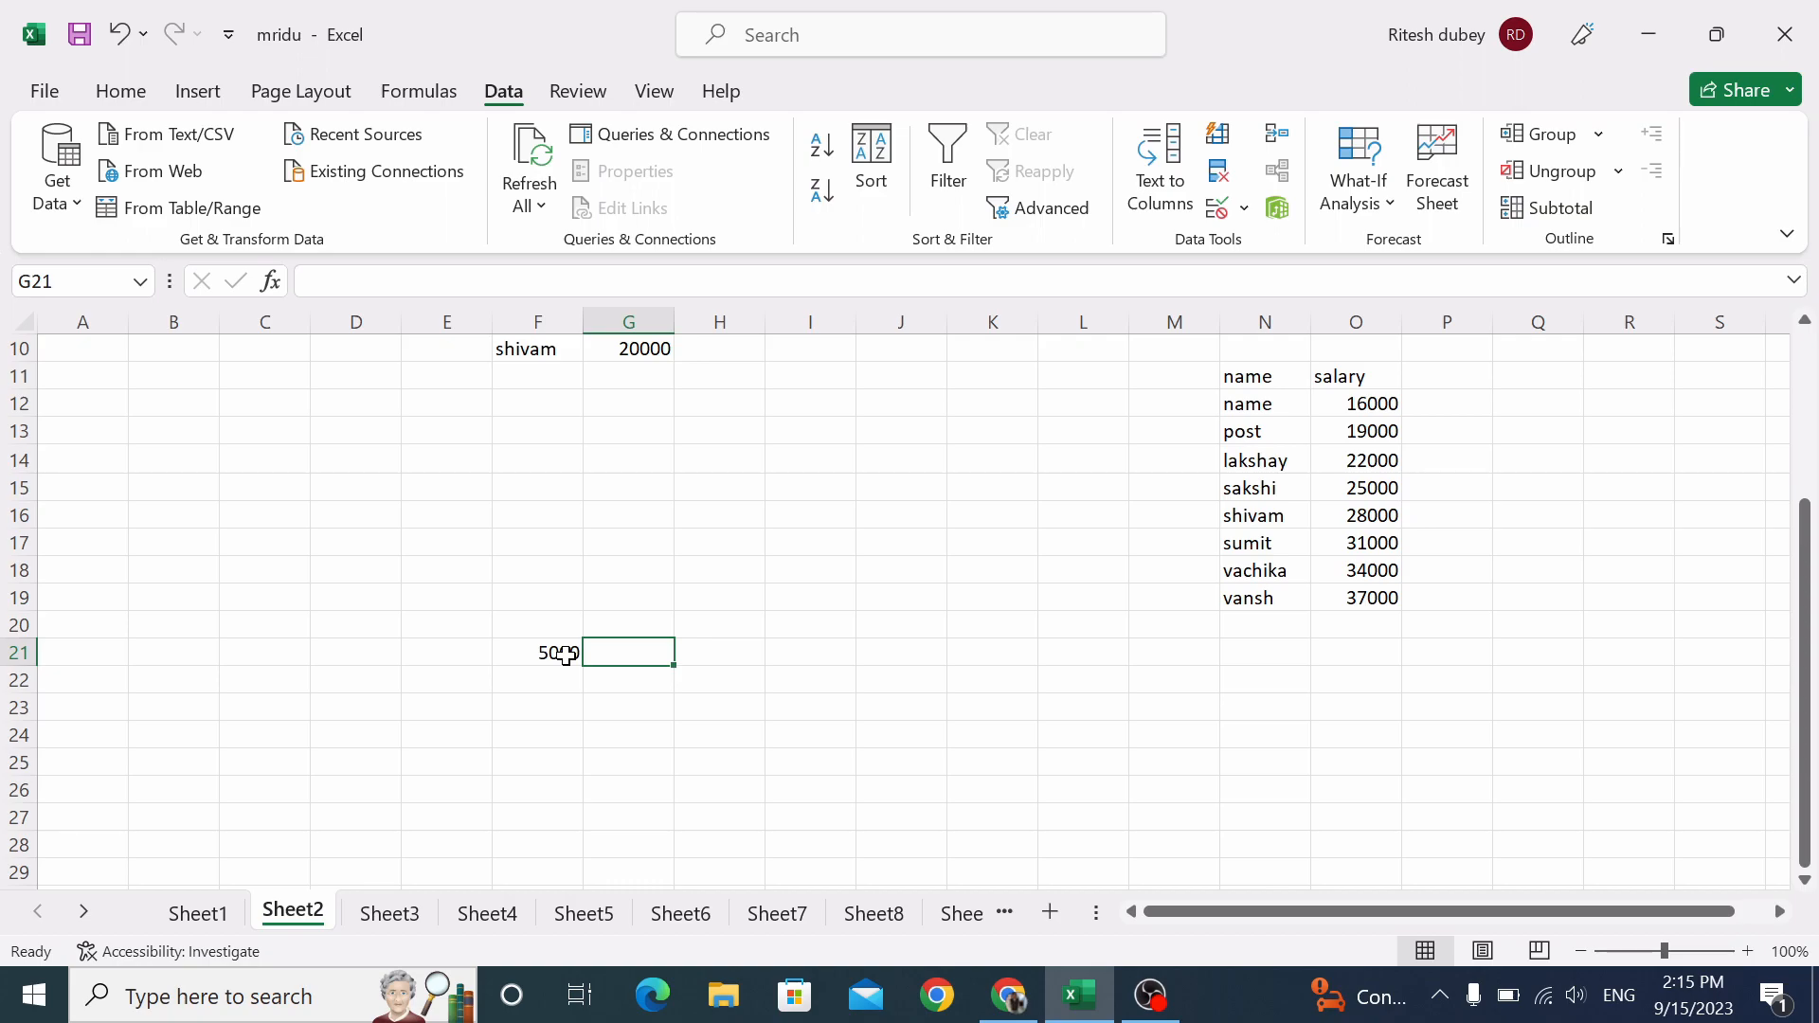
text(6)
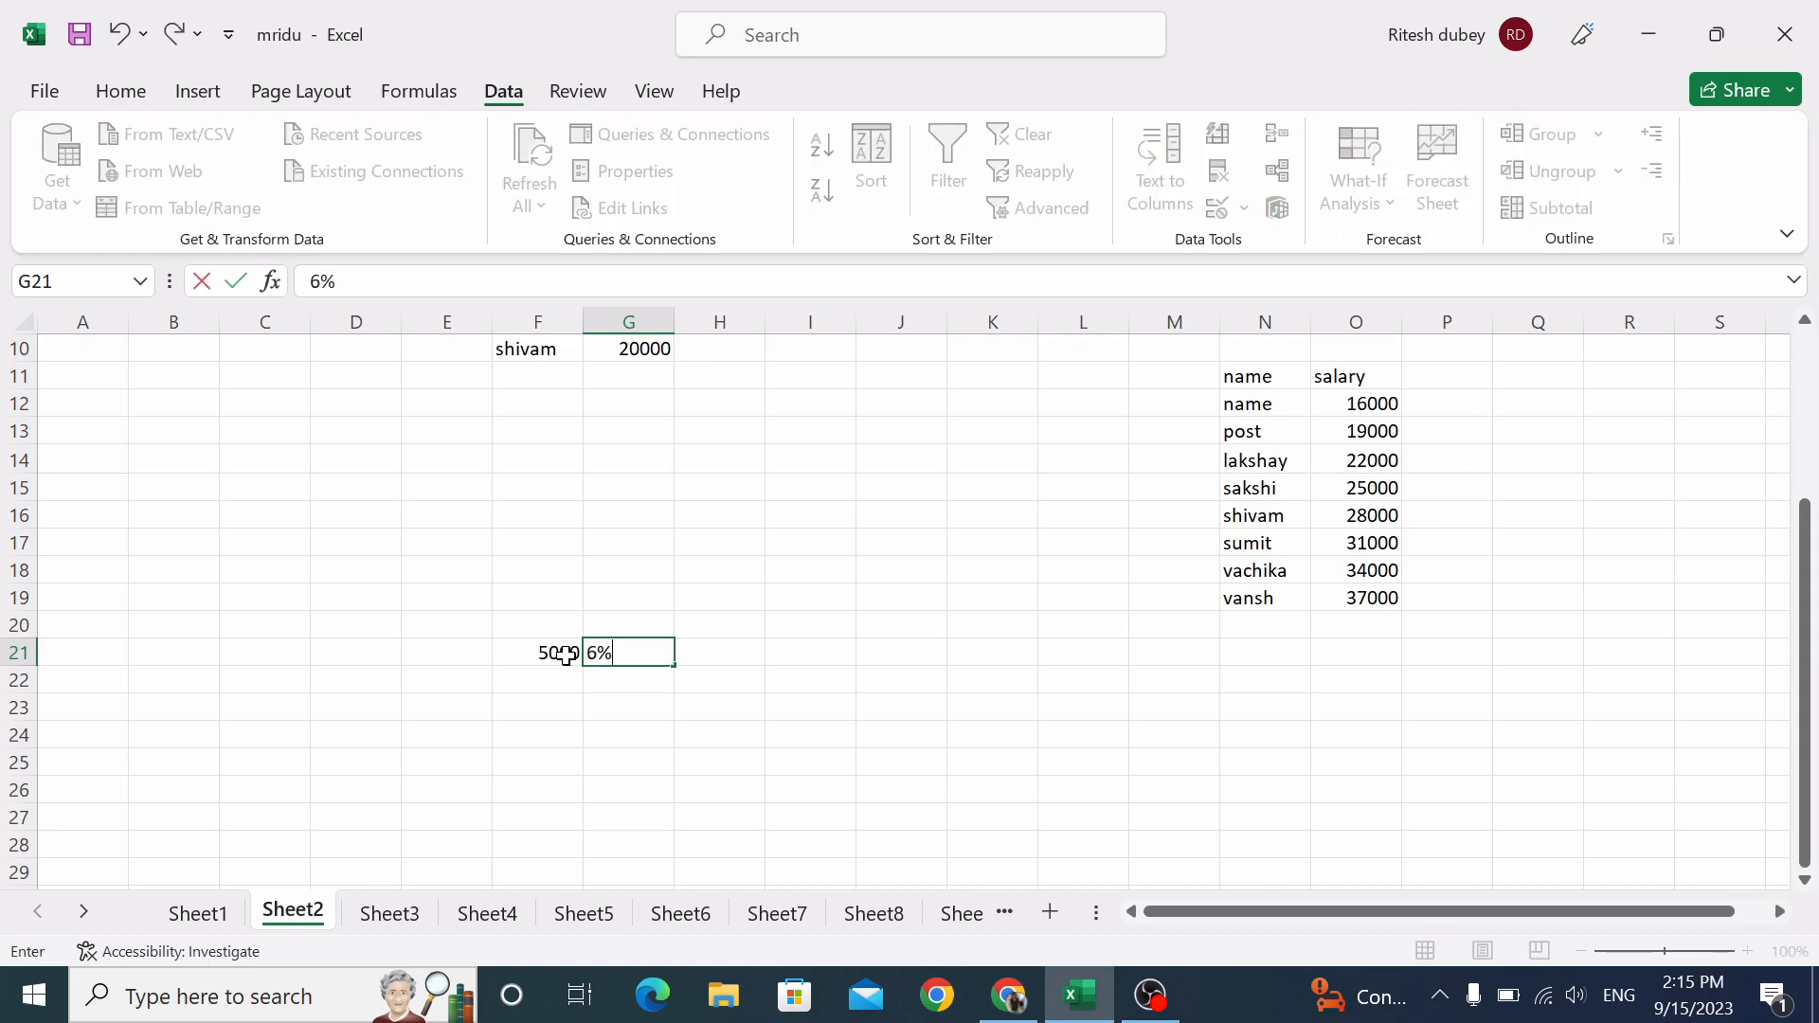
key(Tab)
text(7)
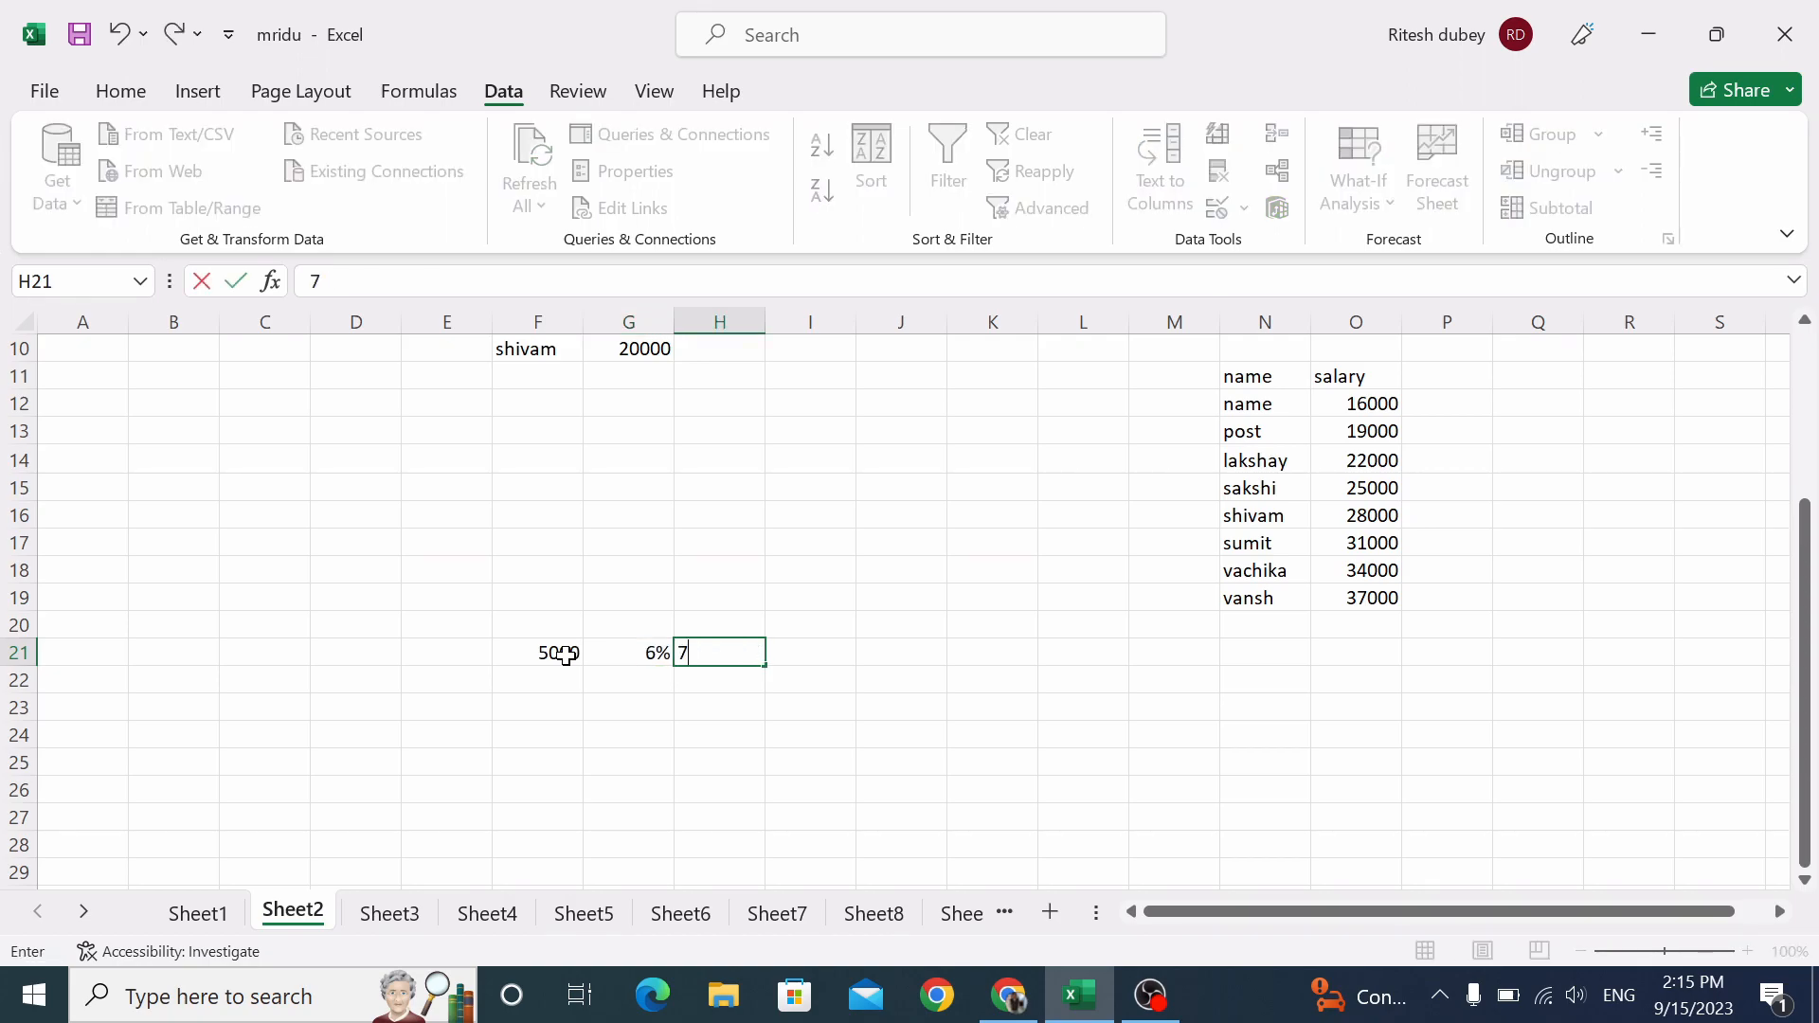
key(Tab)
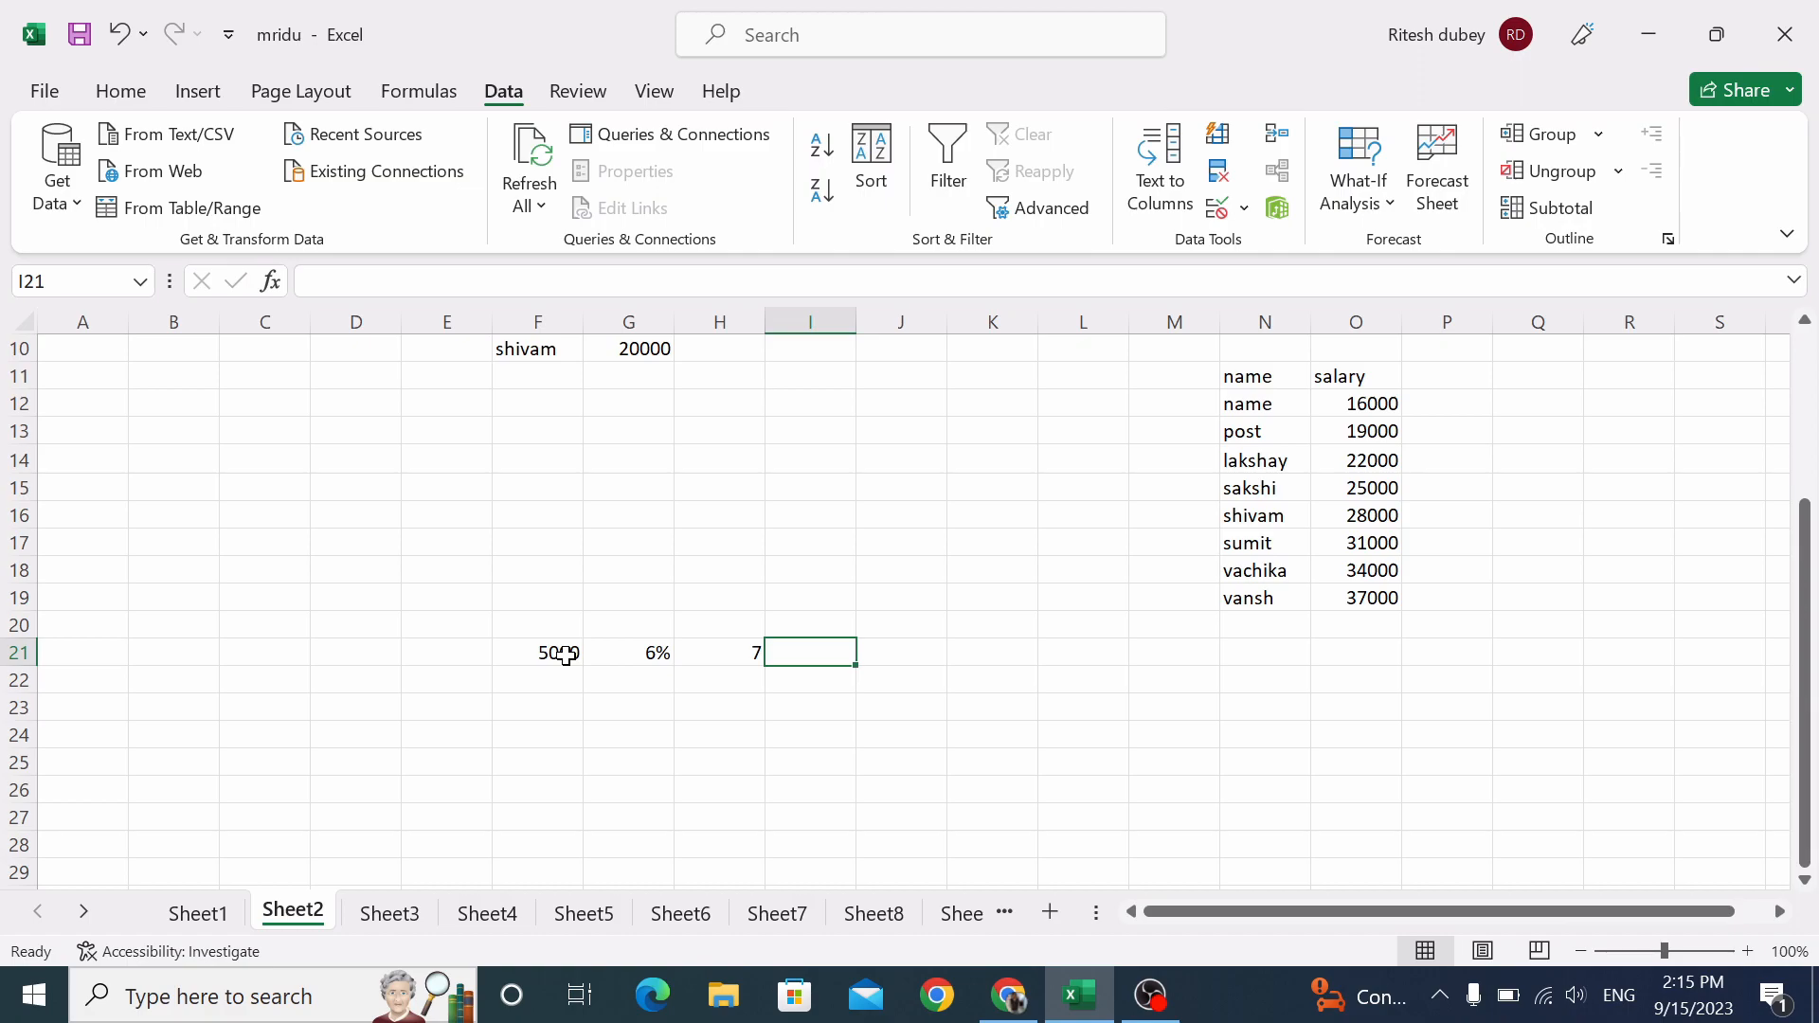
Enter the formula =F21*G21*H21 in I21 to multiply the three values.
text(=)
key(Left)
key(Left)
key(Left)
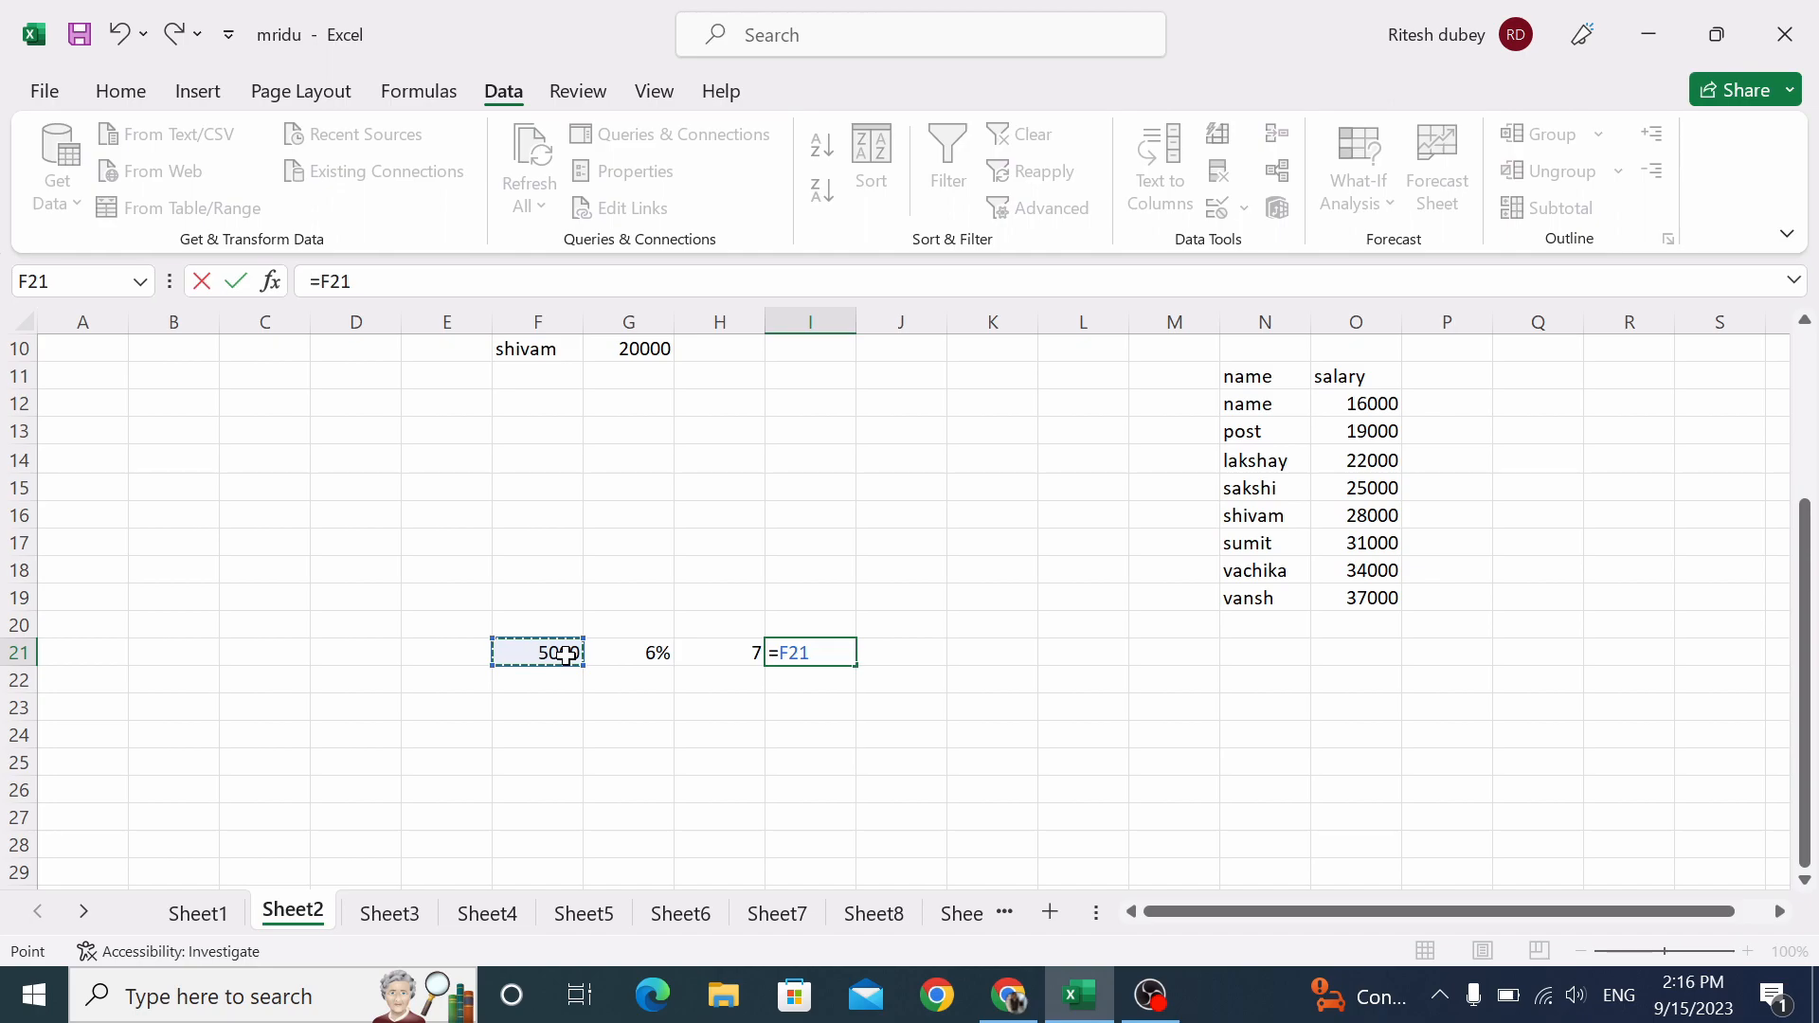
text(*)
key(Left)
key(Left)
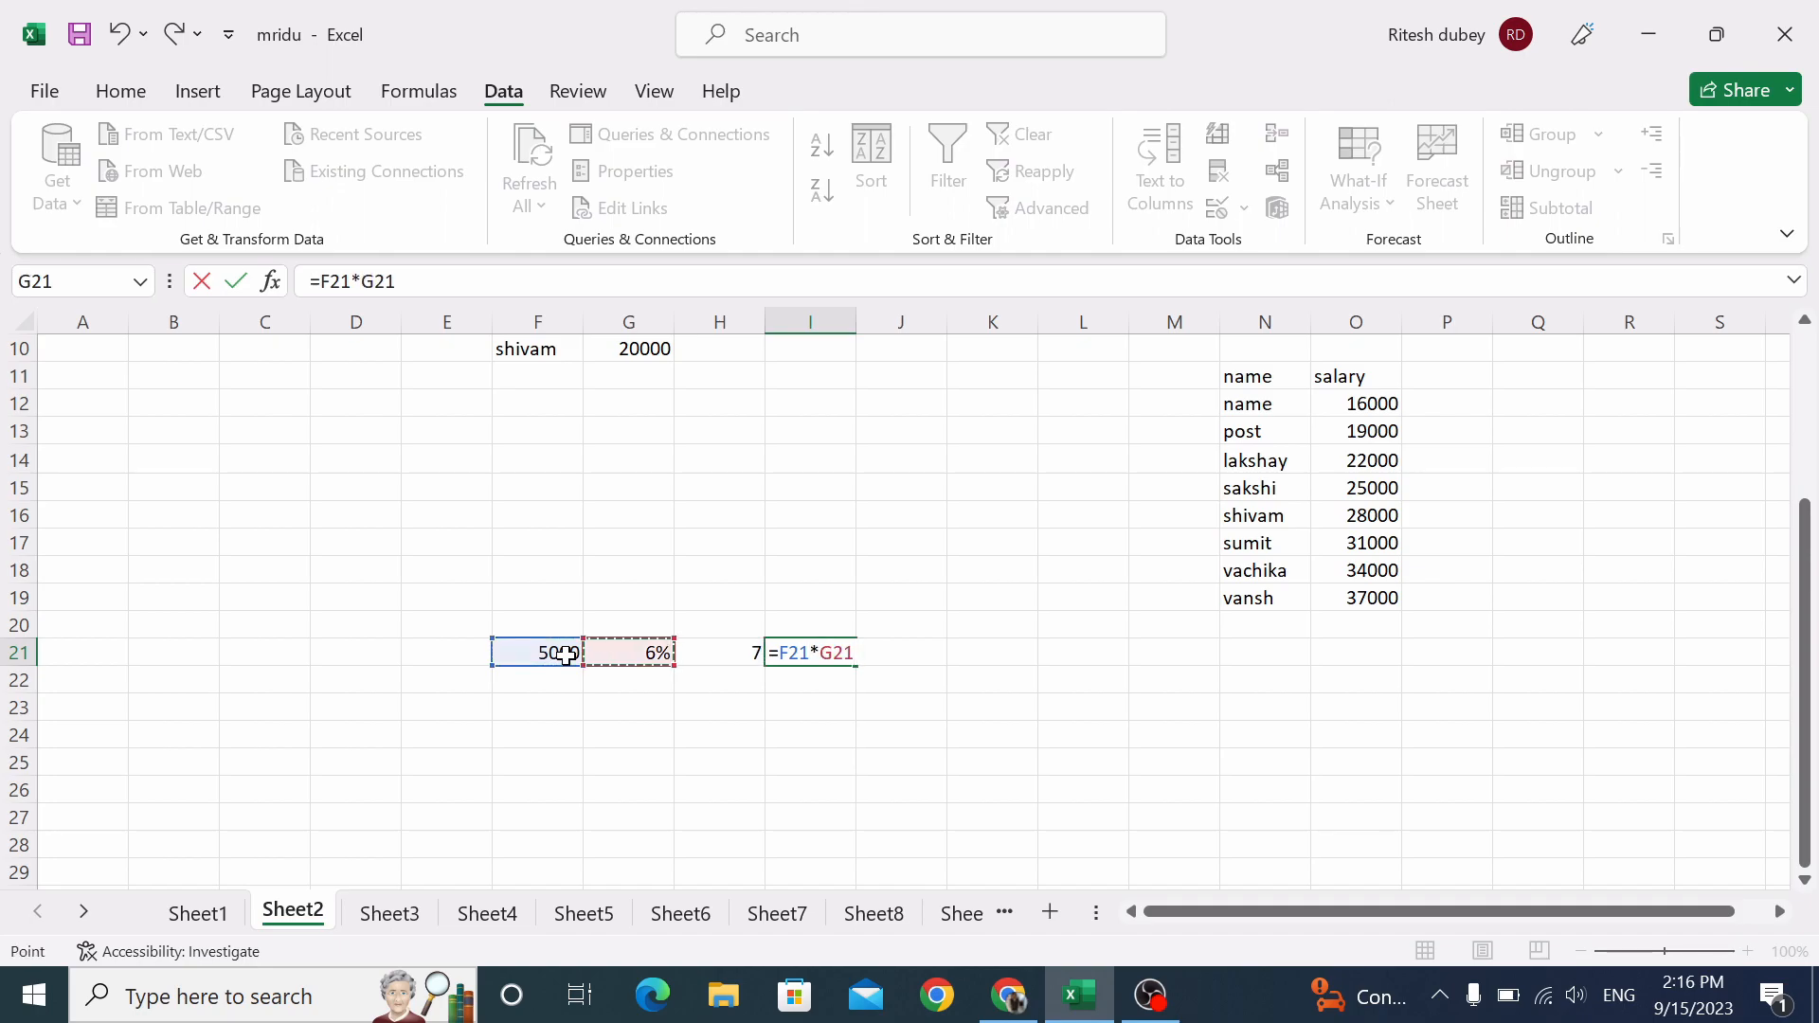
text(*)
key(Left)
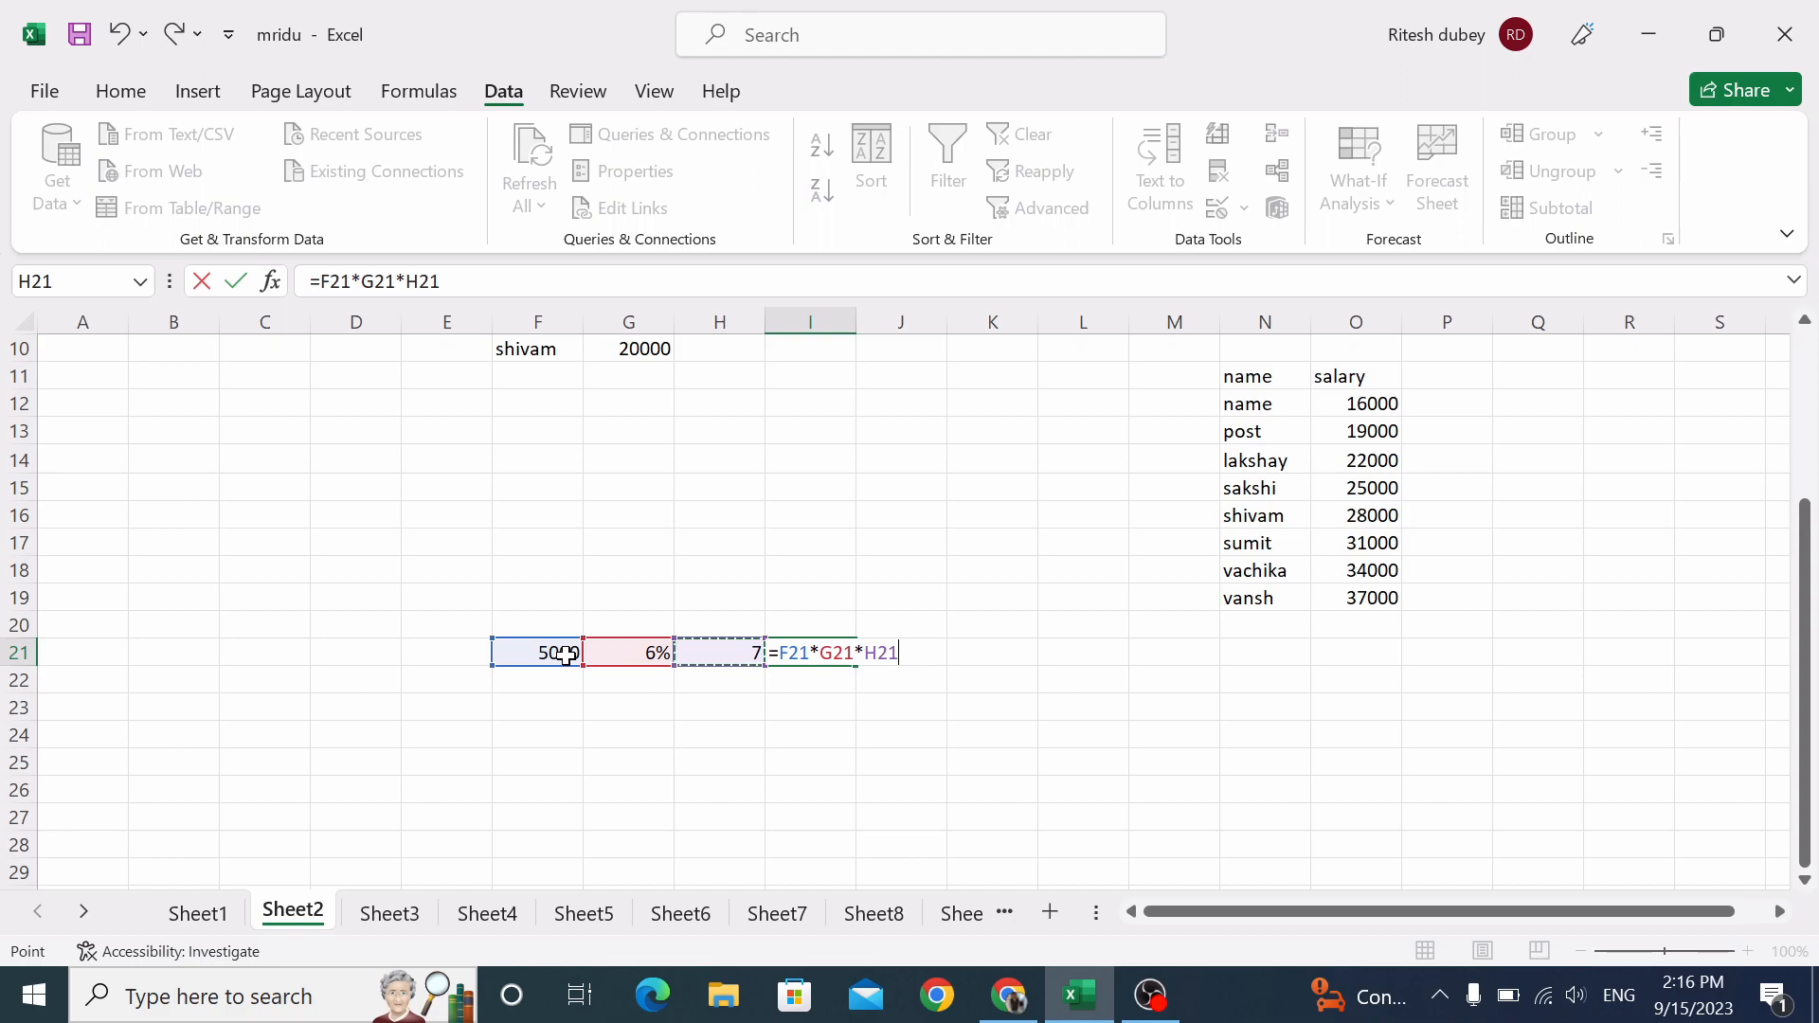
key(Return)
click(556, 698)
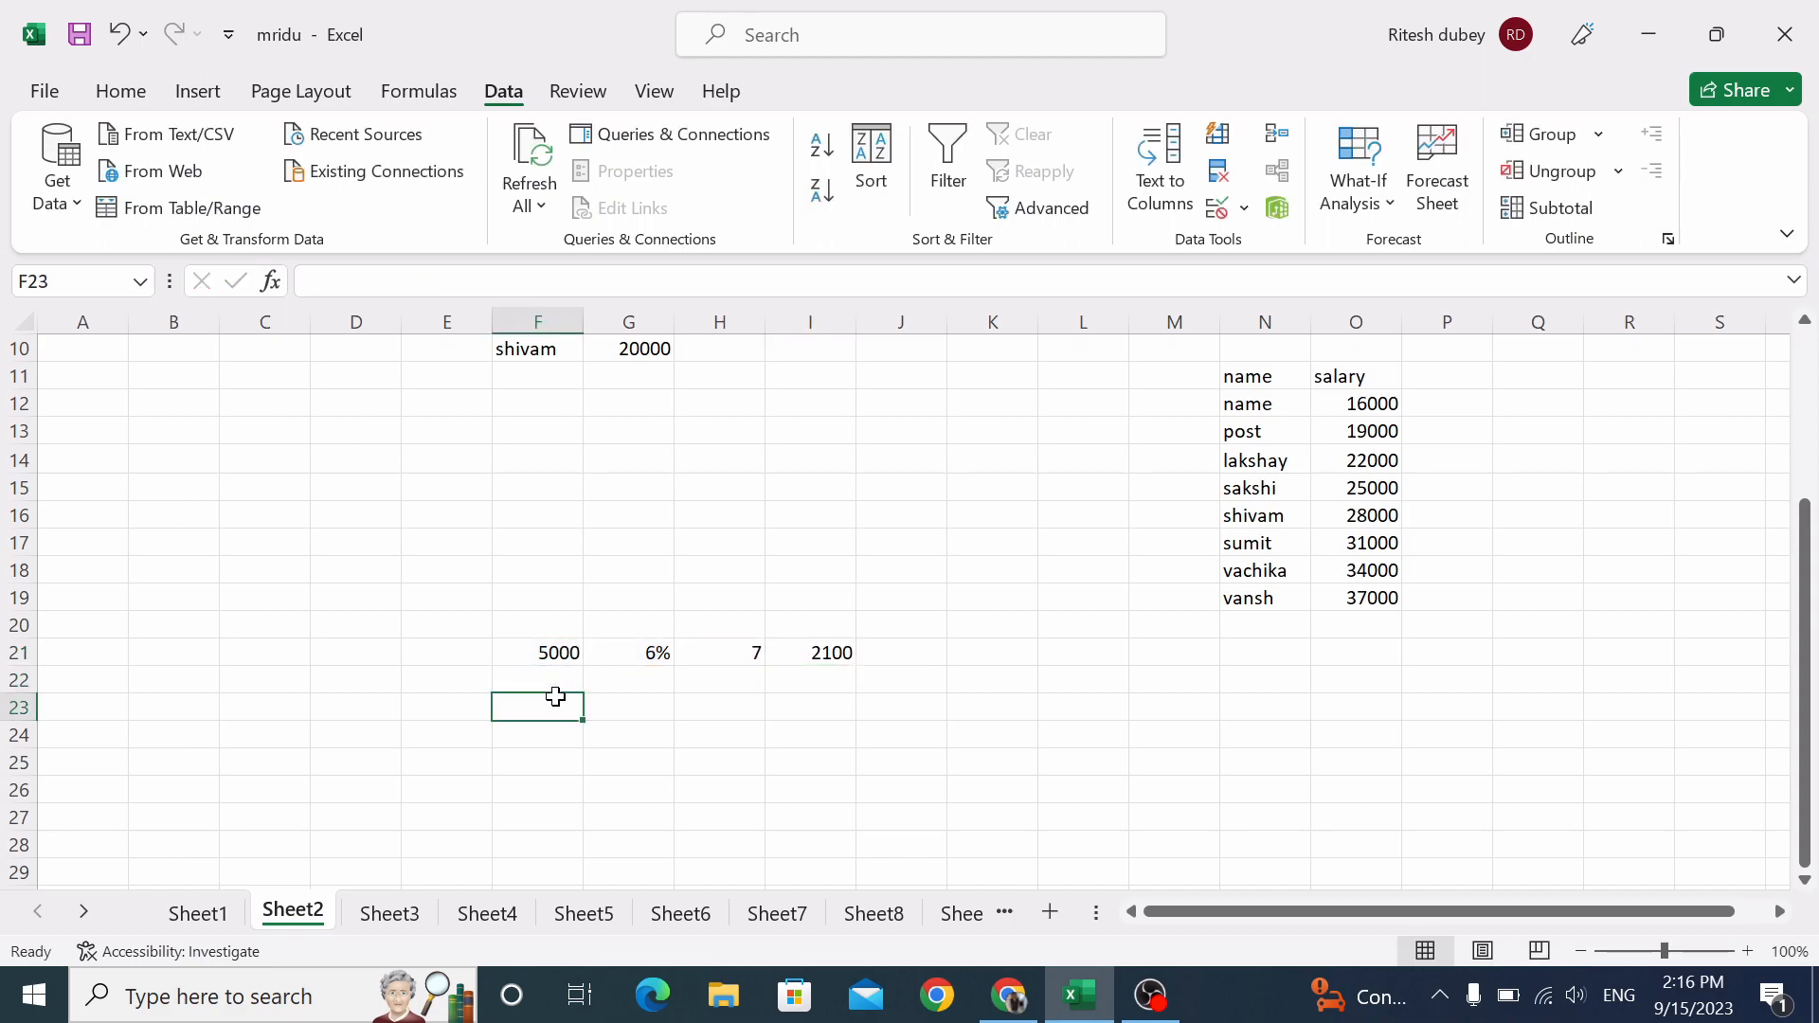
click(550, 656)
click(633, 654)
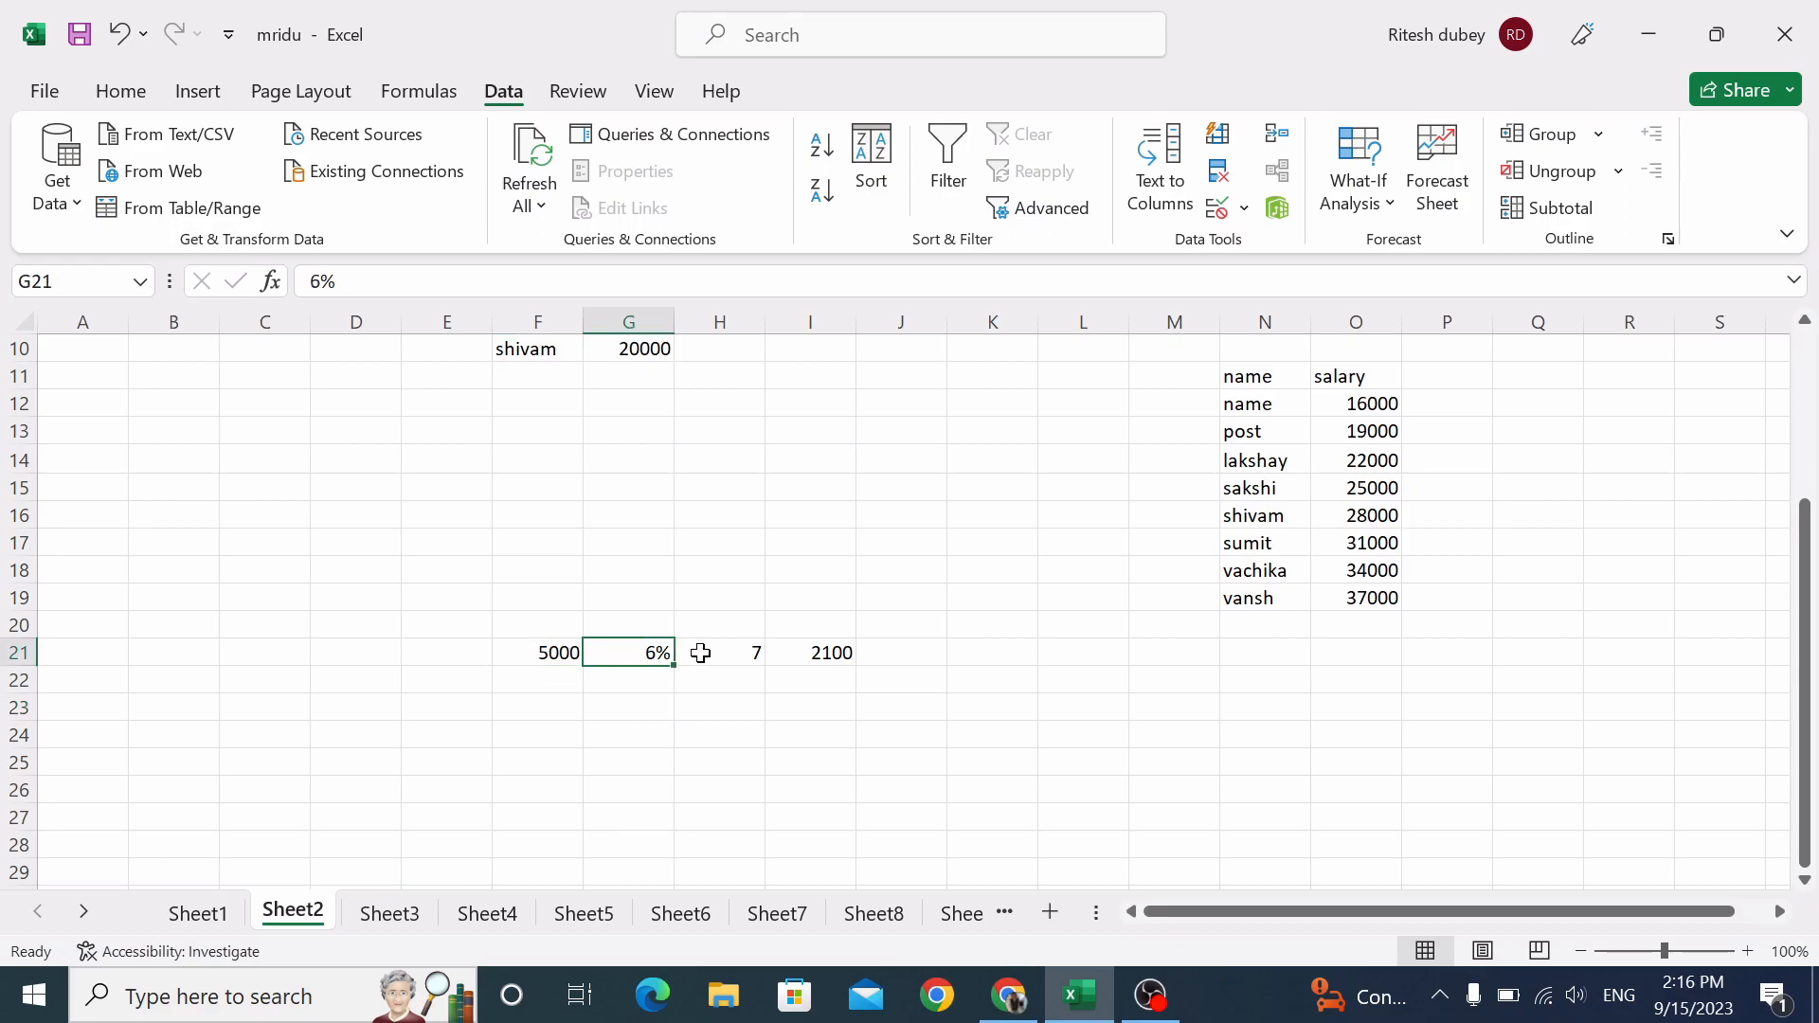
Set F21 to 8000 and check the recalculated product in I21.
click(702, 653)
click(831, 653)
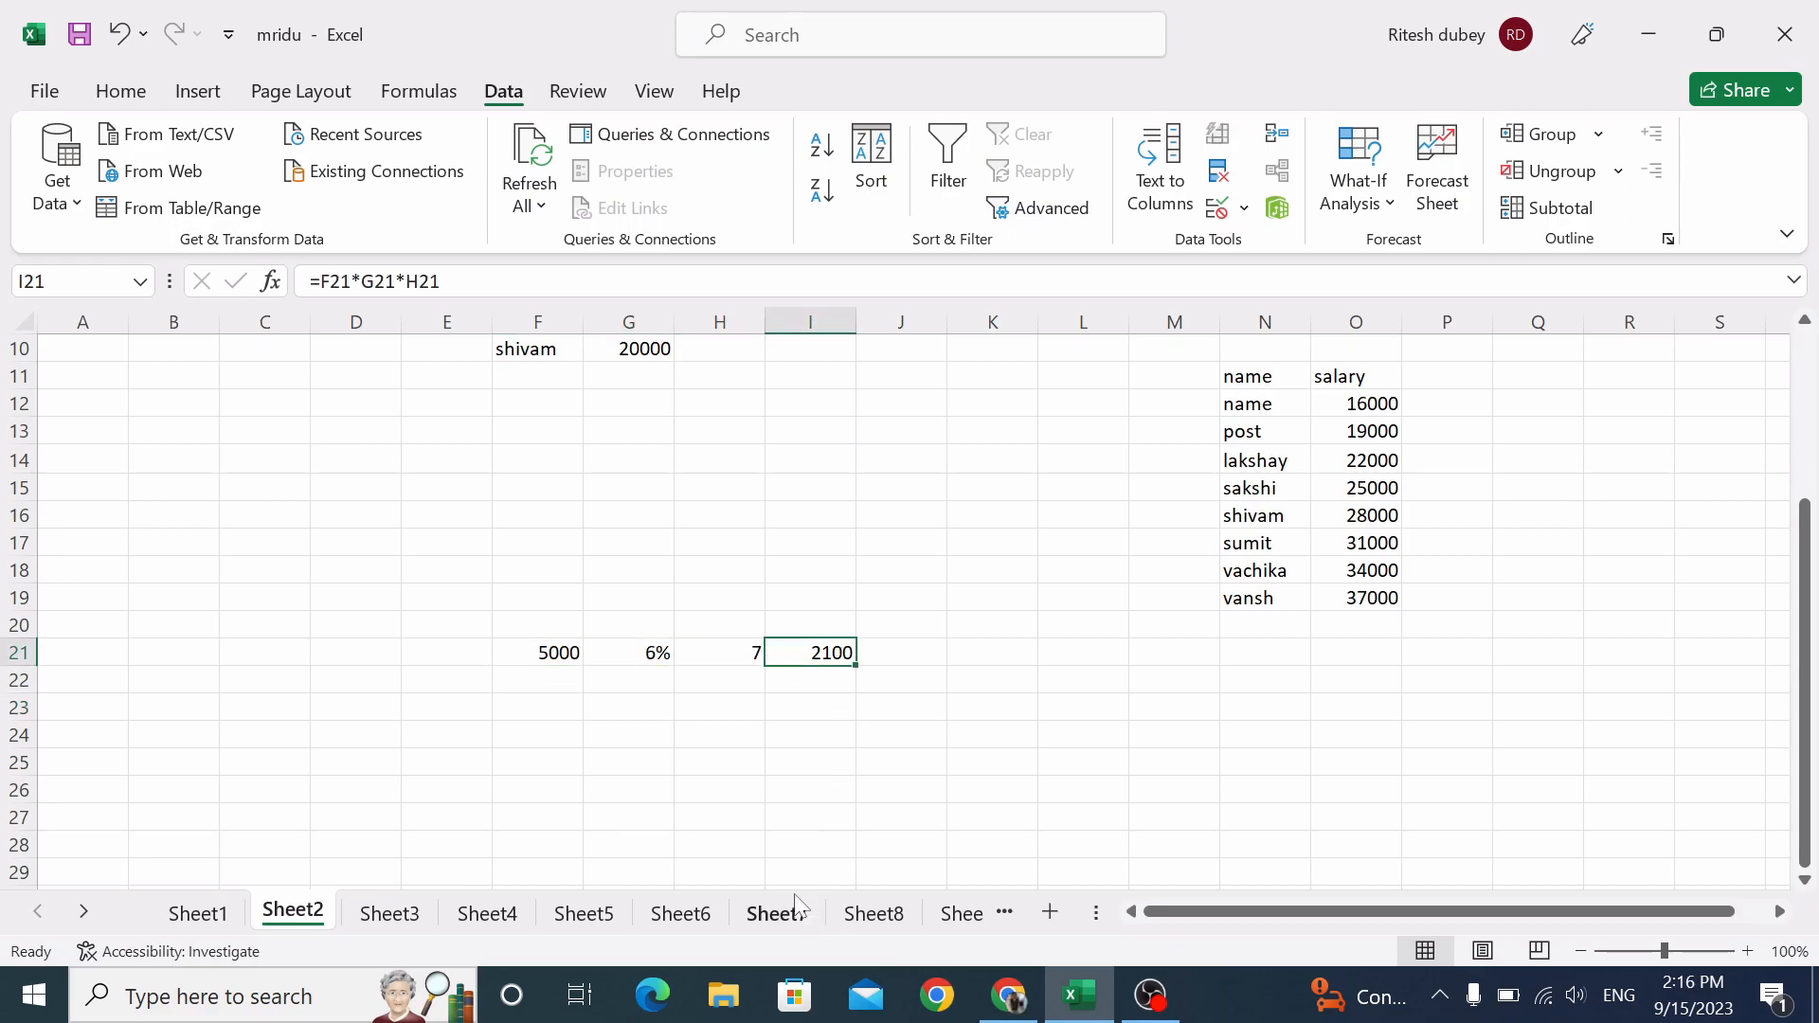
click(524, 653)
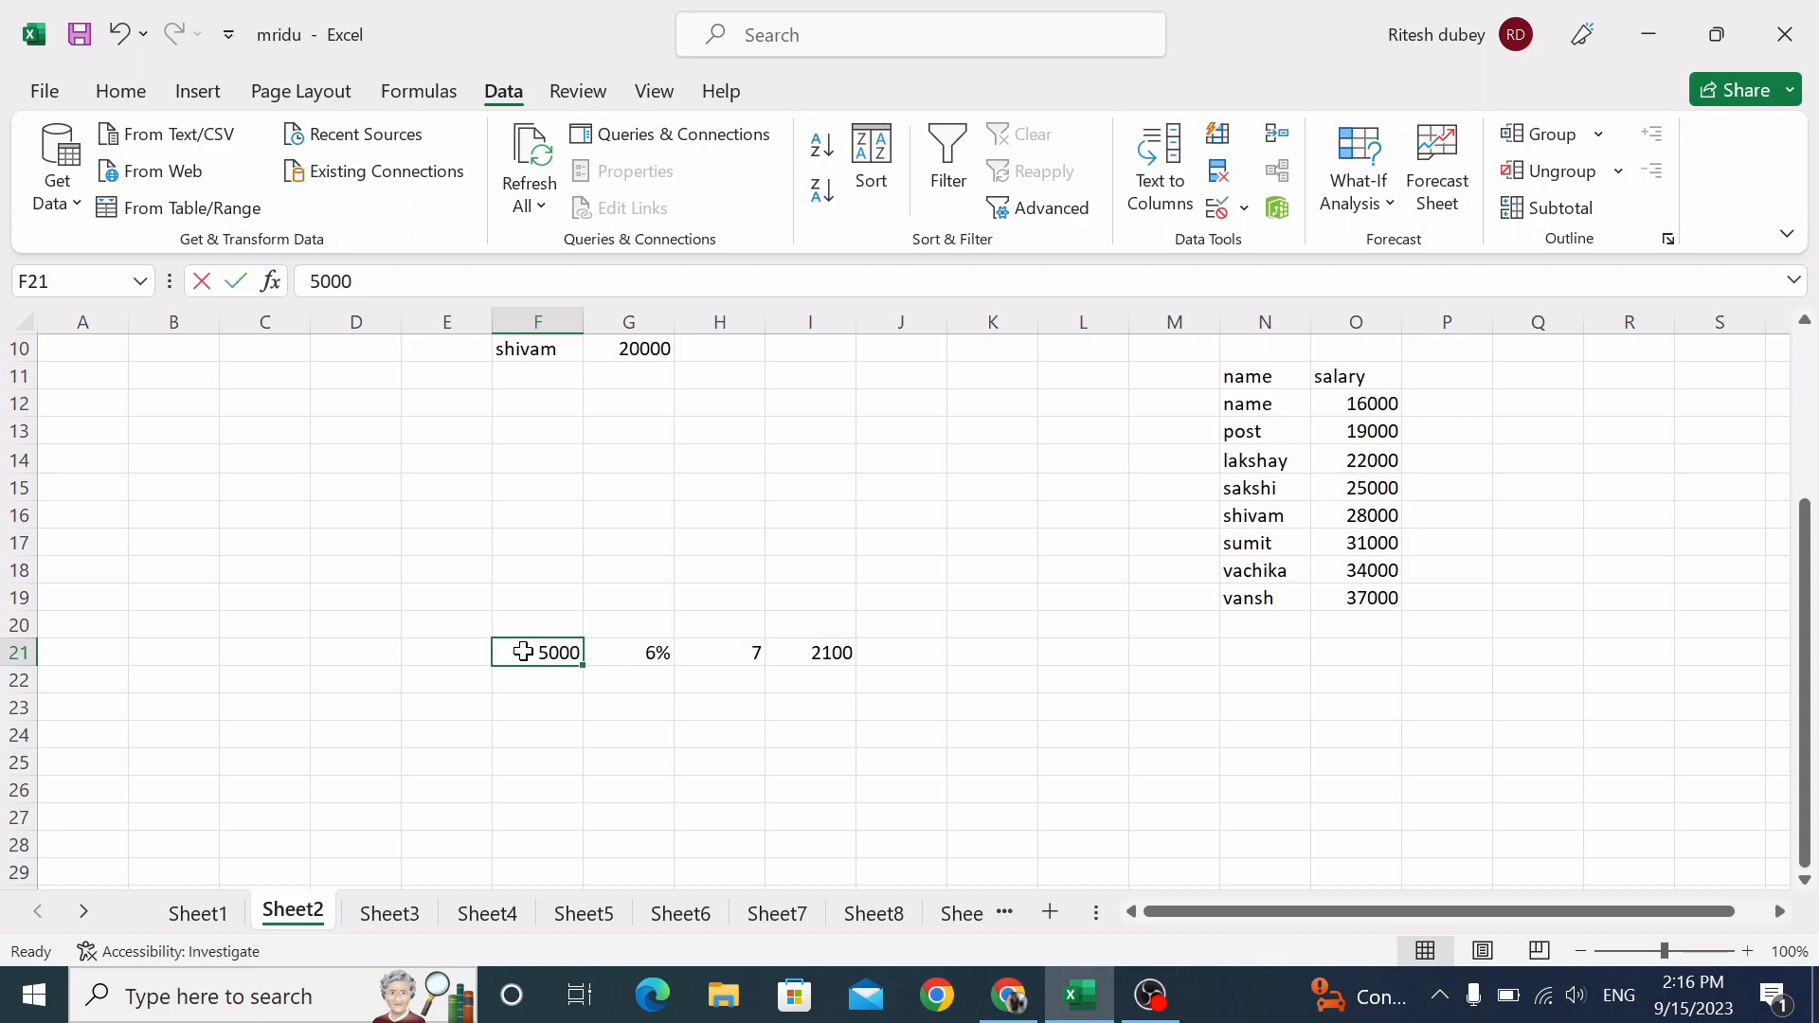
text(80)
key(Tab)
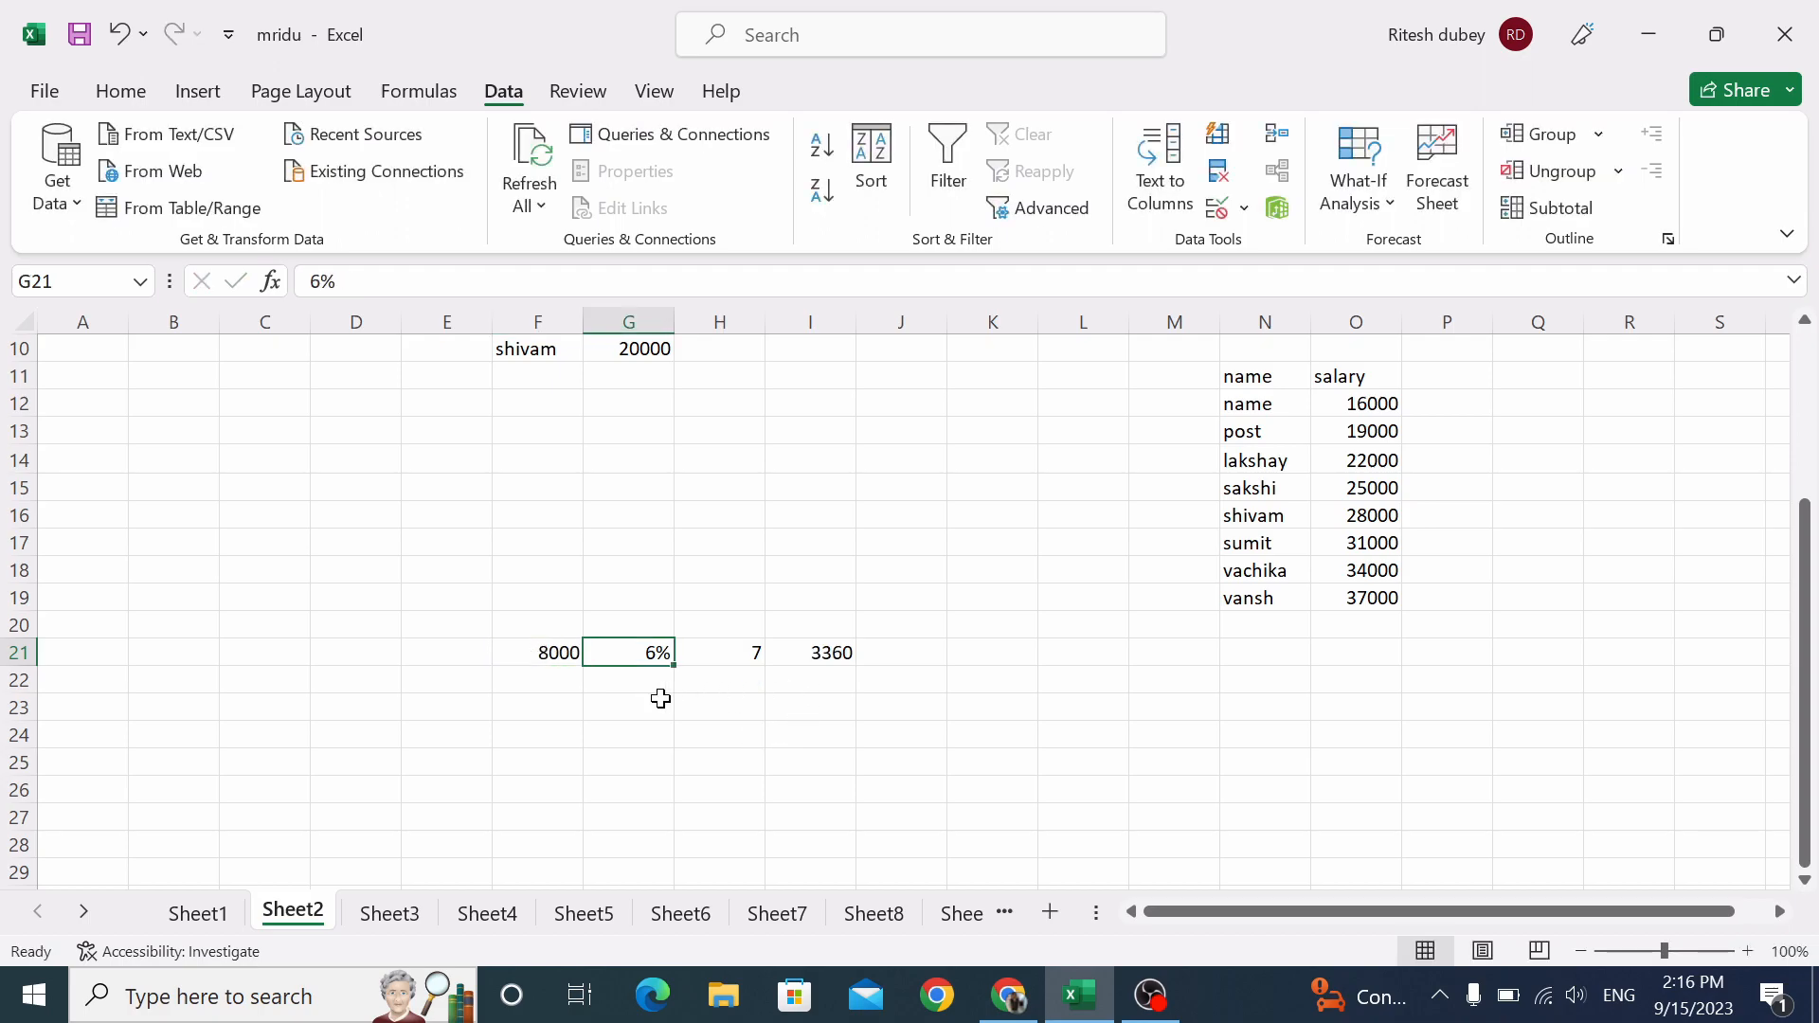
click(548, 653)
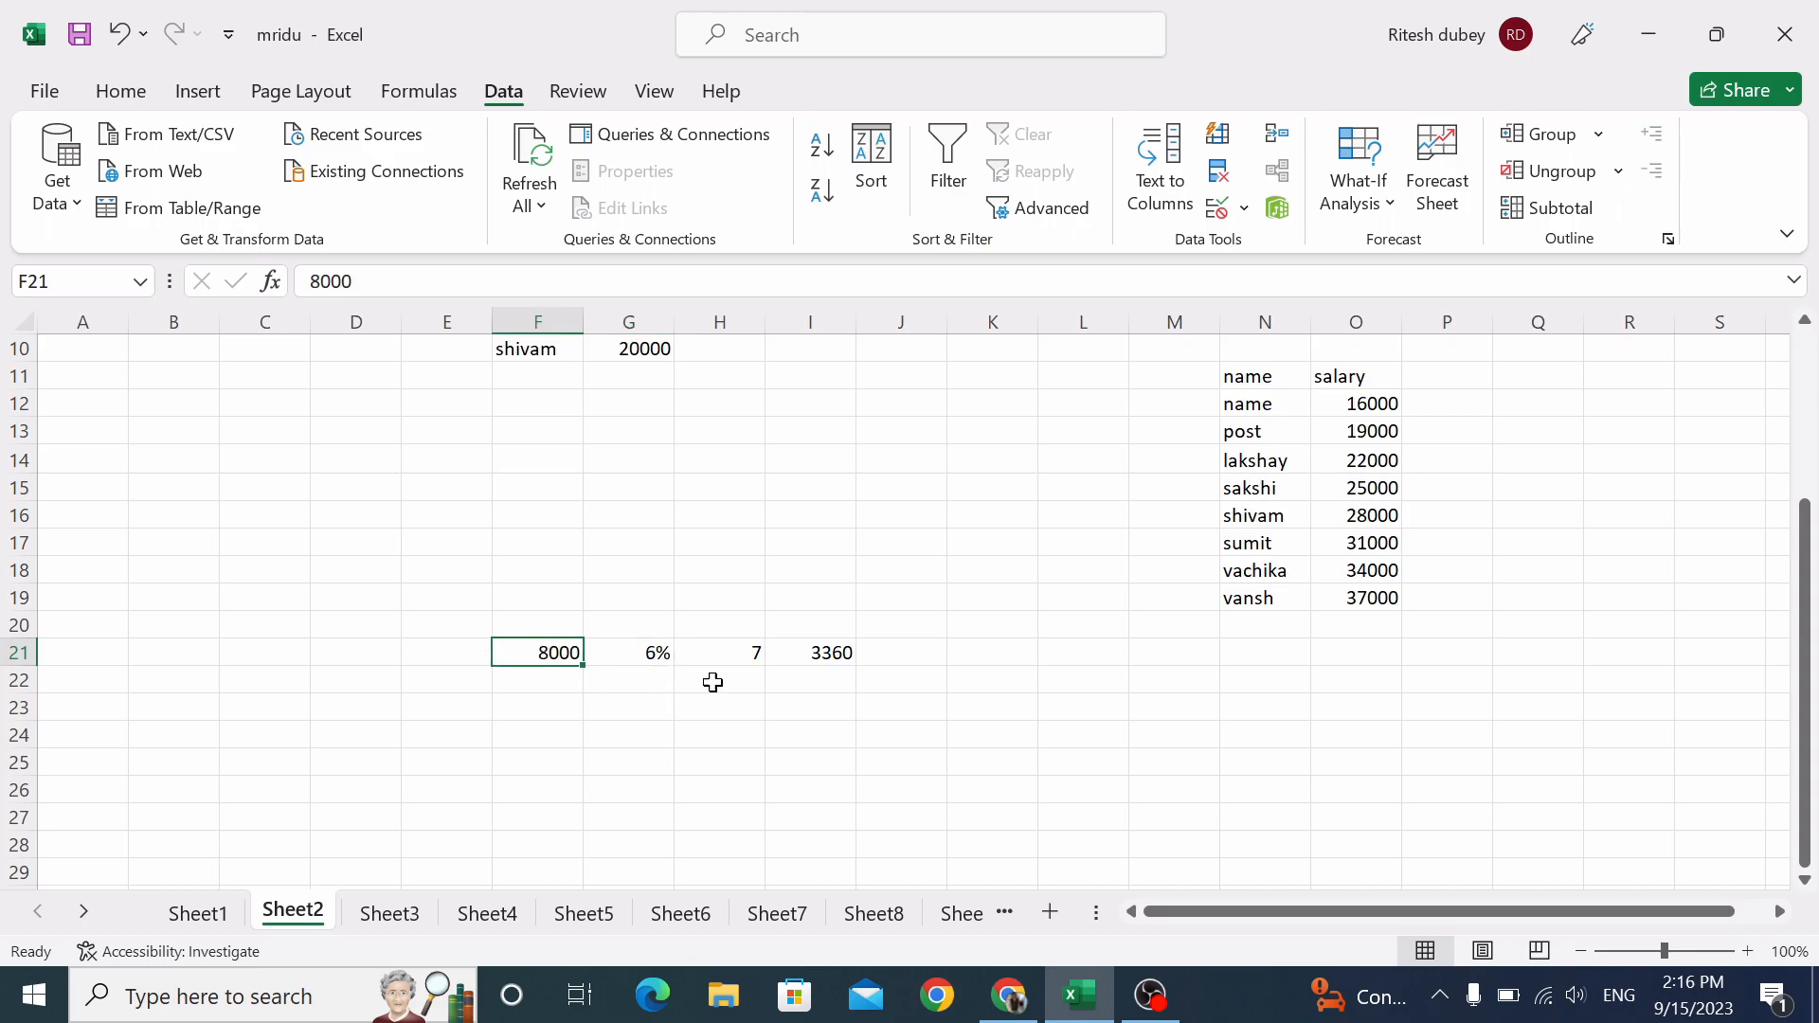
click(839, 656)
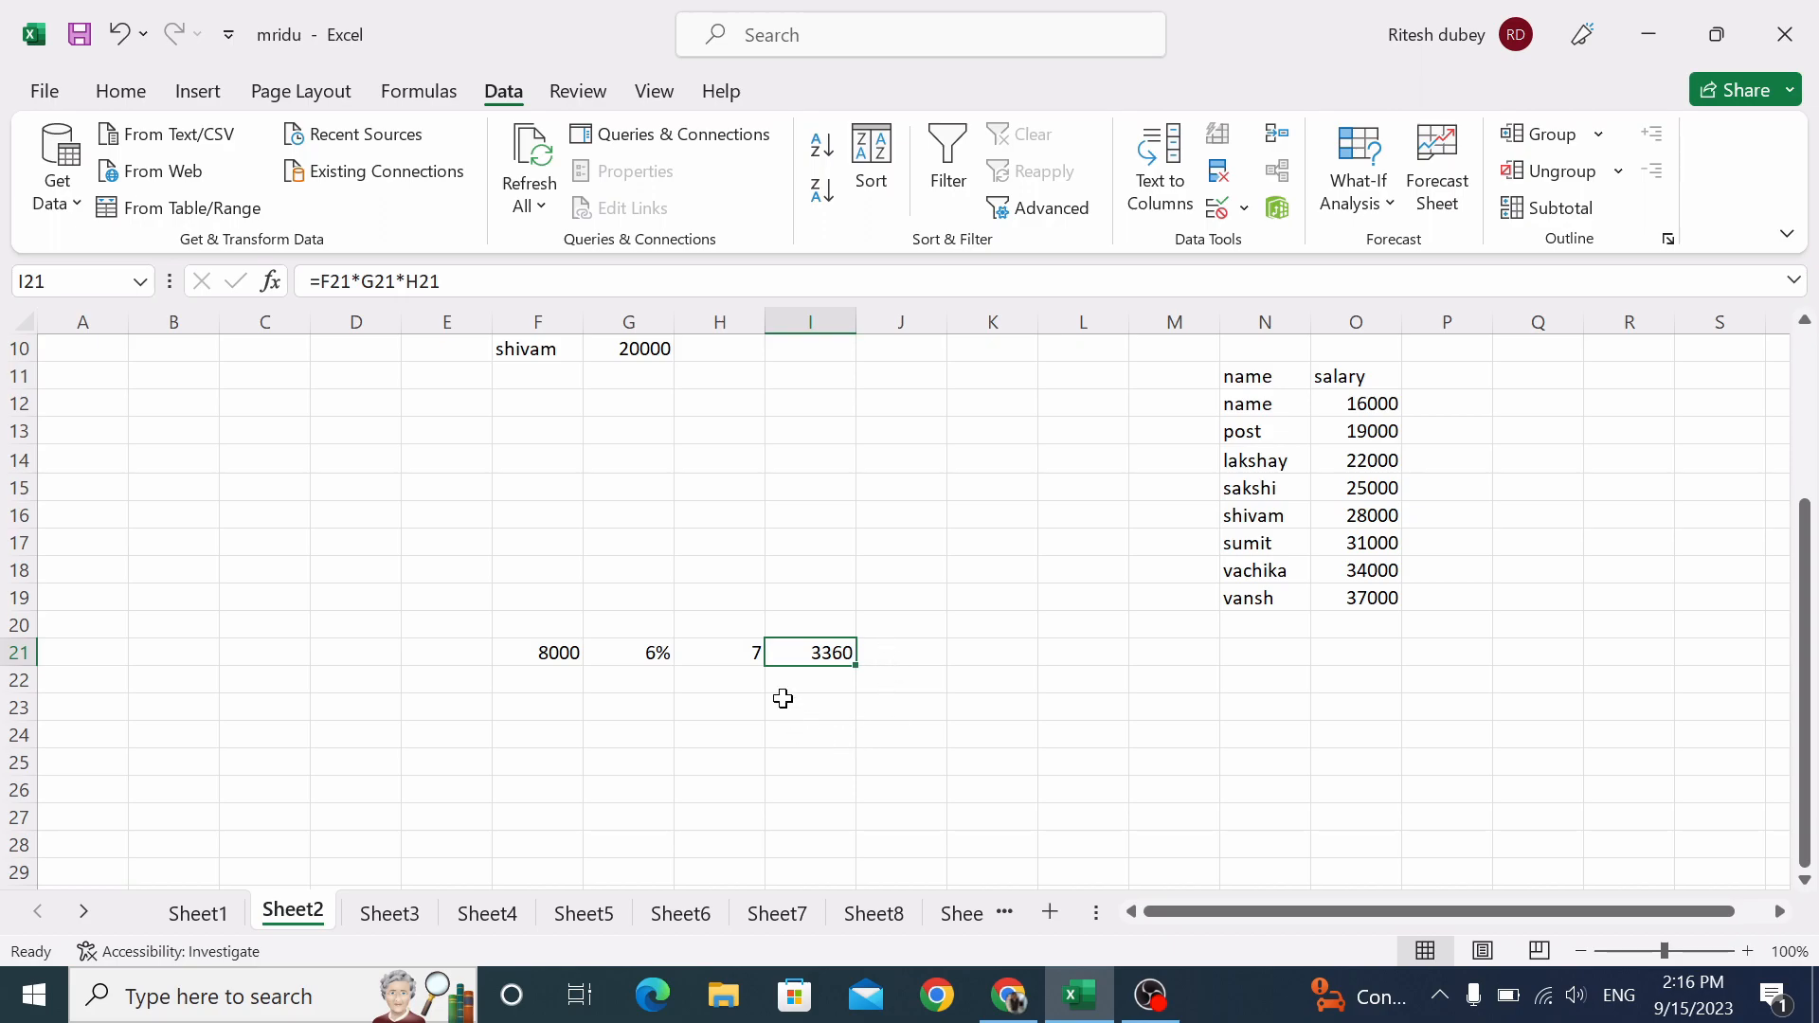
click(573, 655)
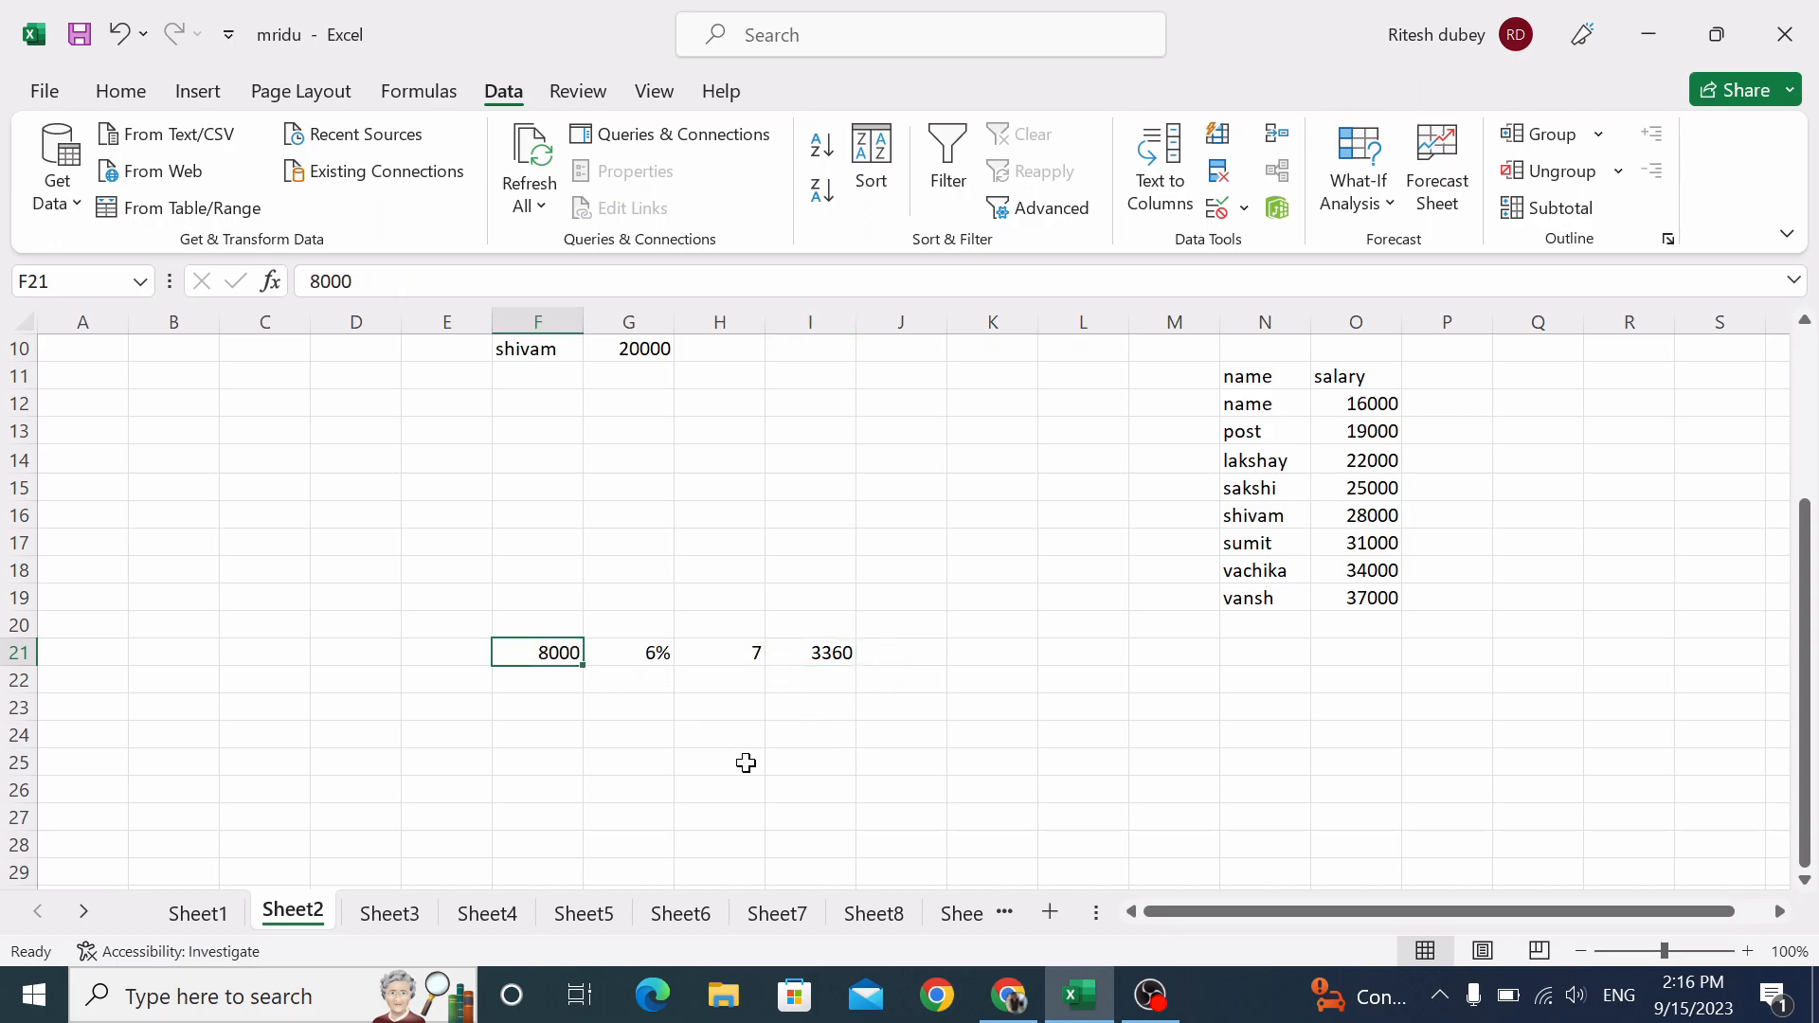
click(746, 763)
Run Goal Seek on I21 with a target value of 4000 by changing cell F21, and keep the solution.
click(821, 658)
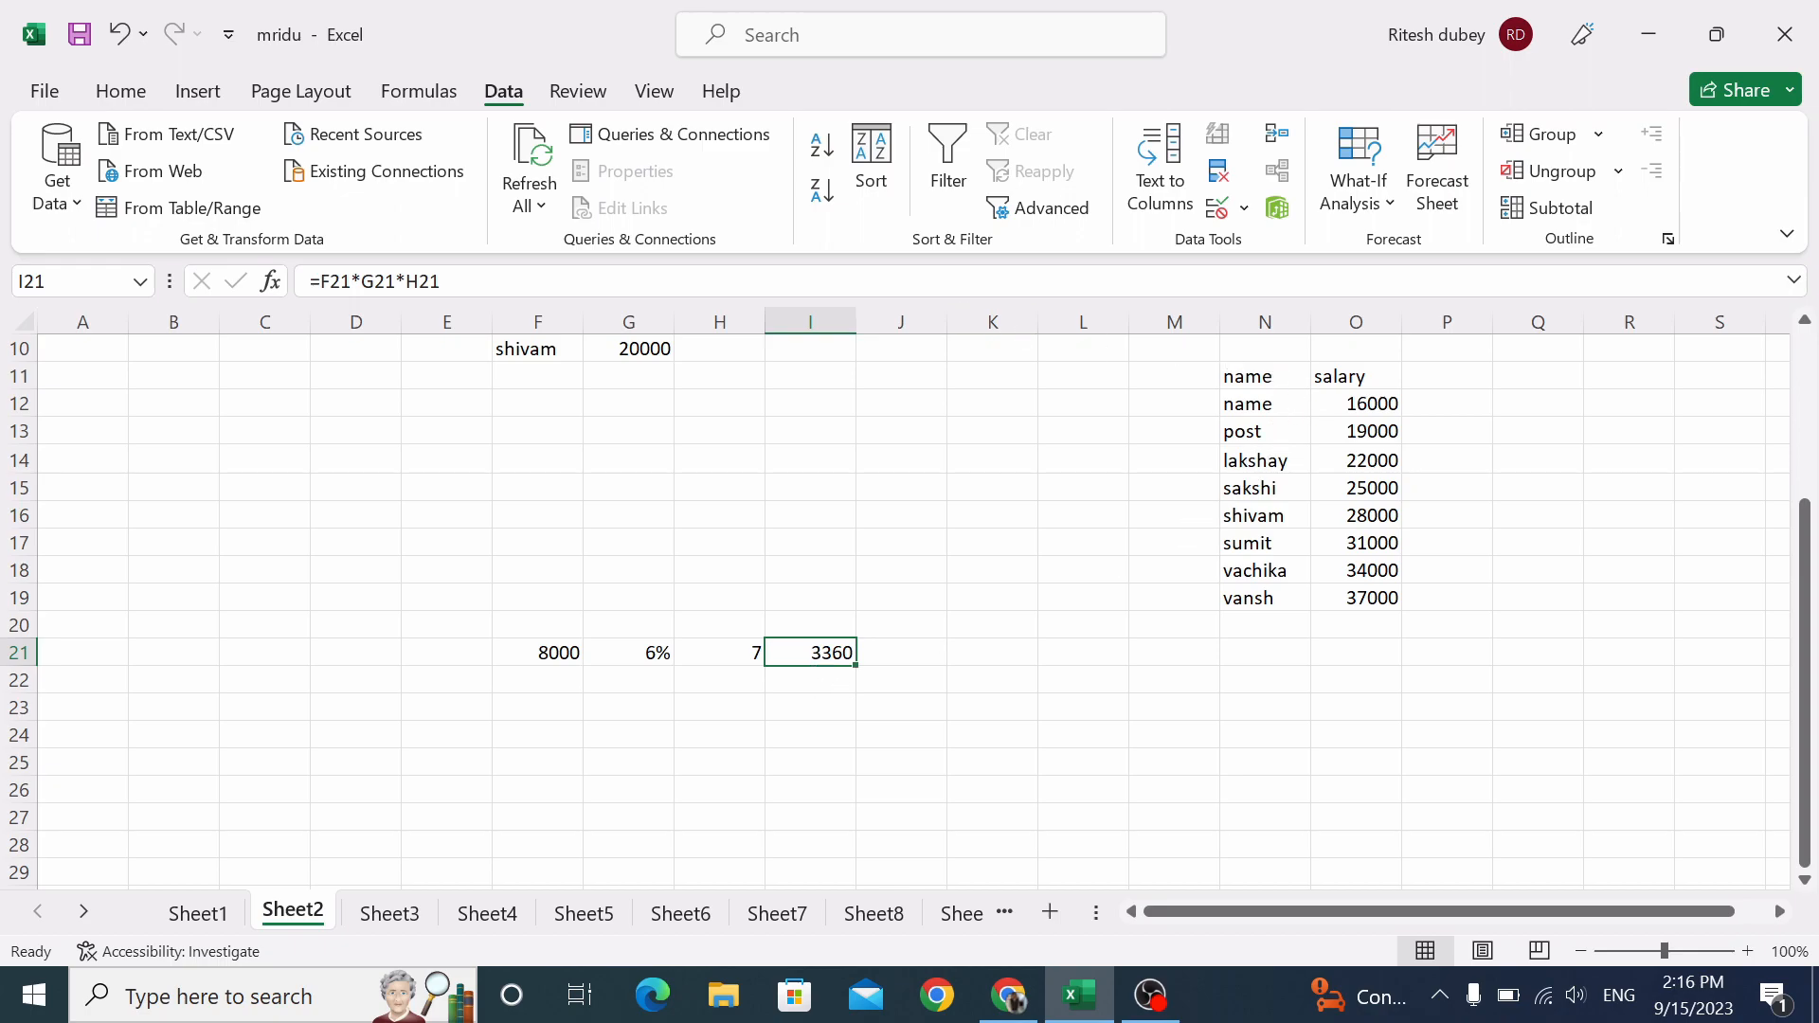
click(1397, 209)
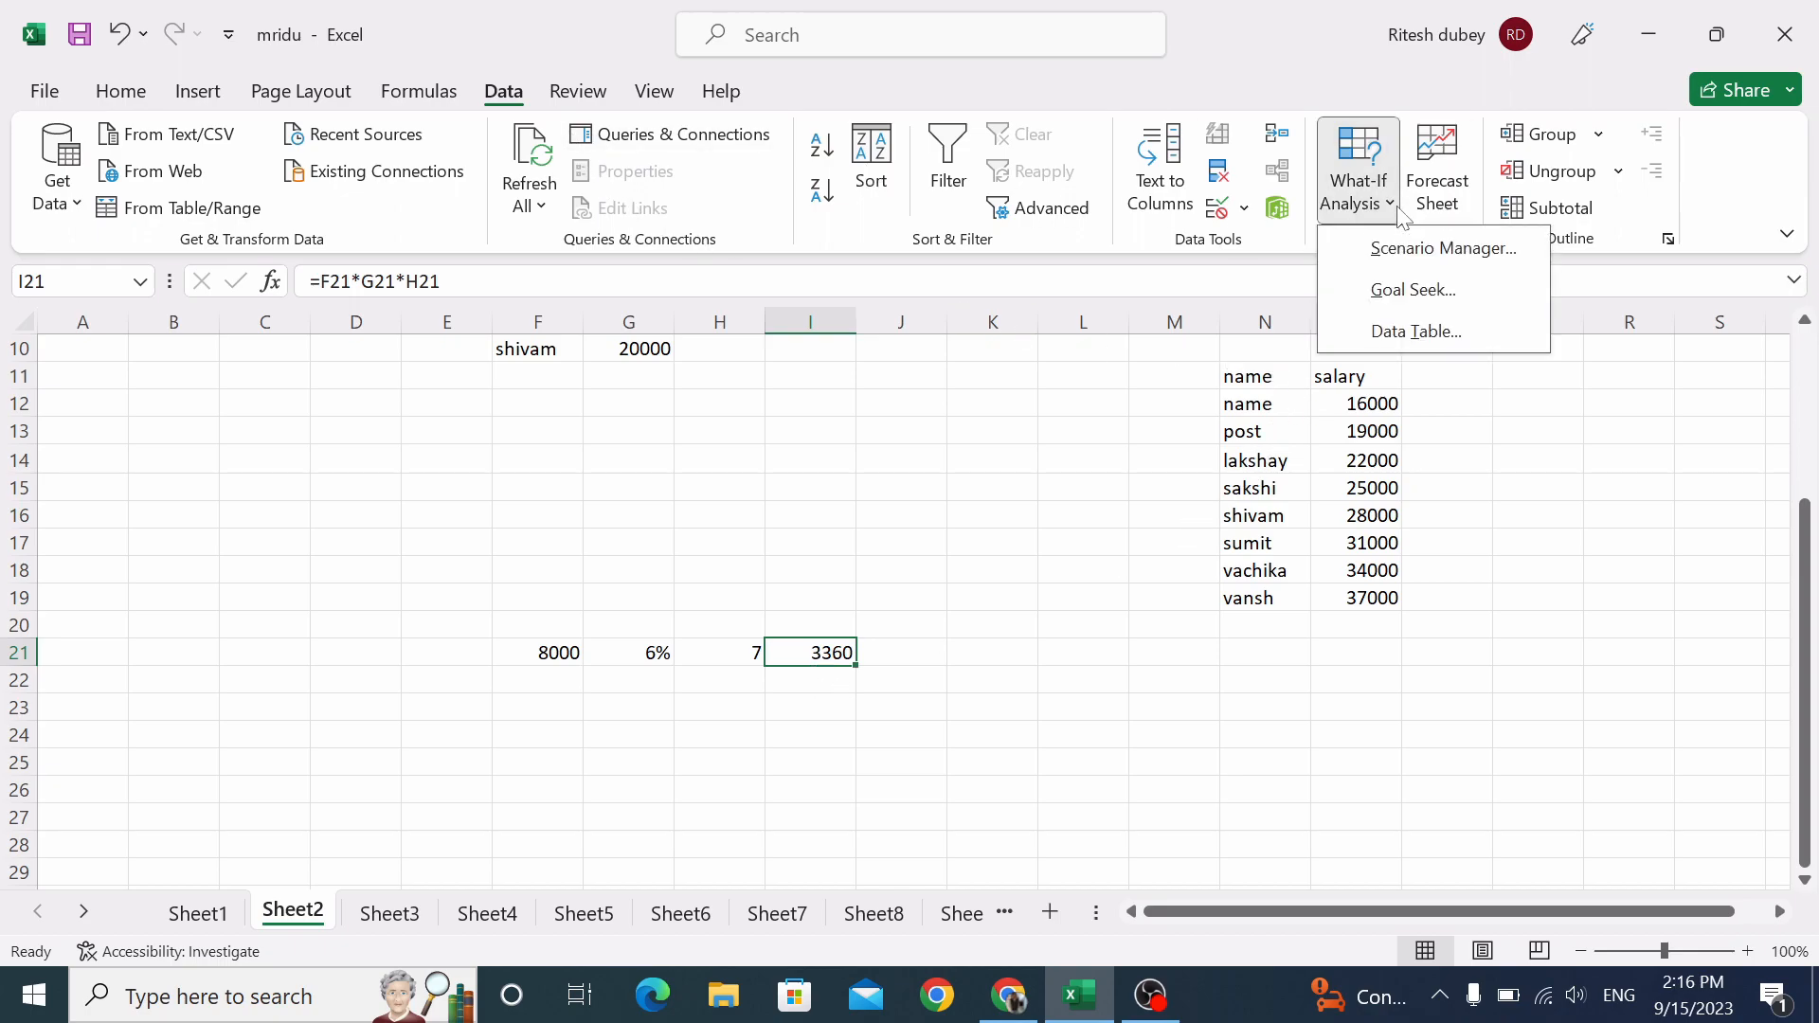
click(1412, 289)
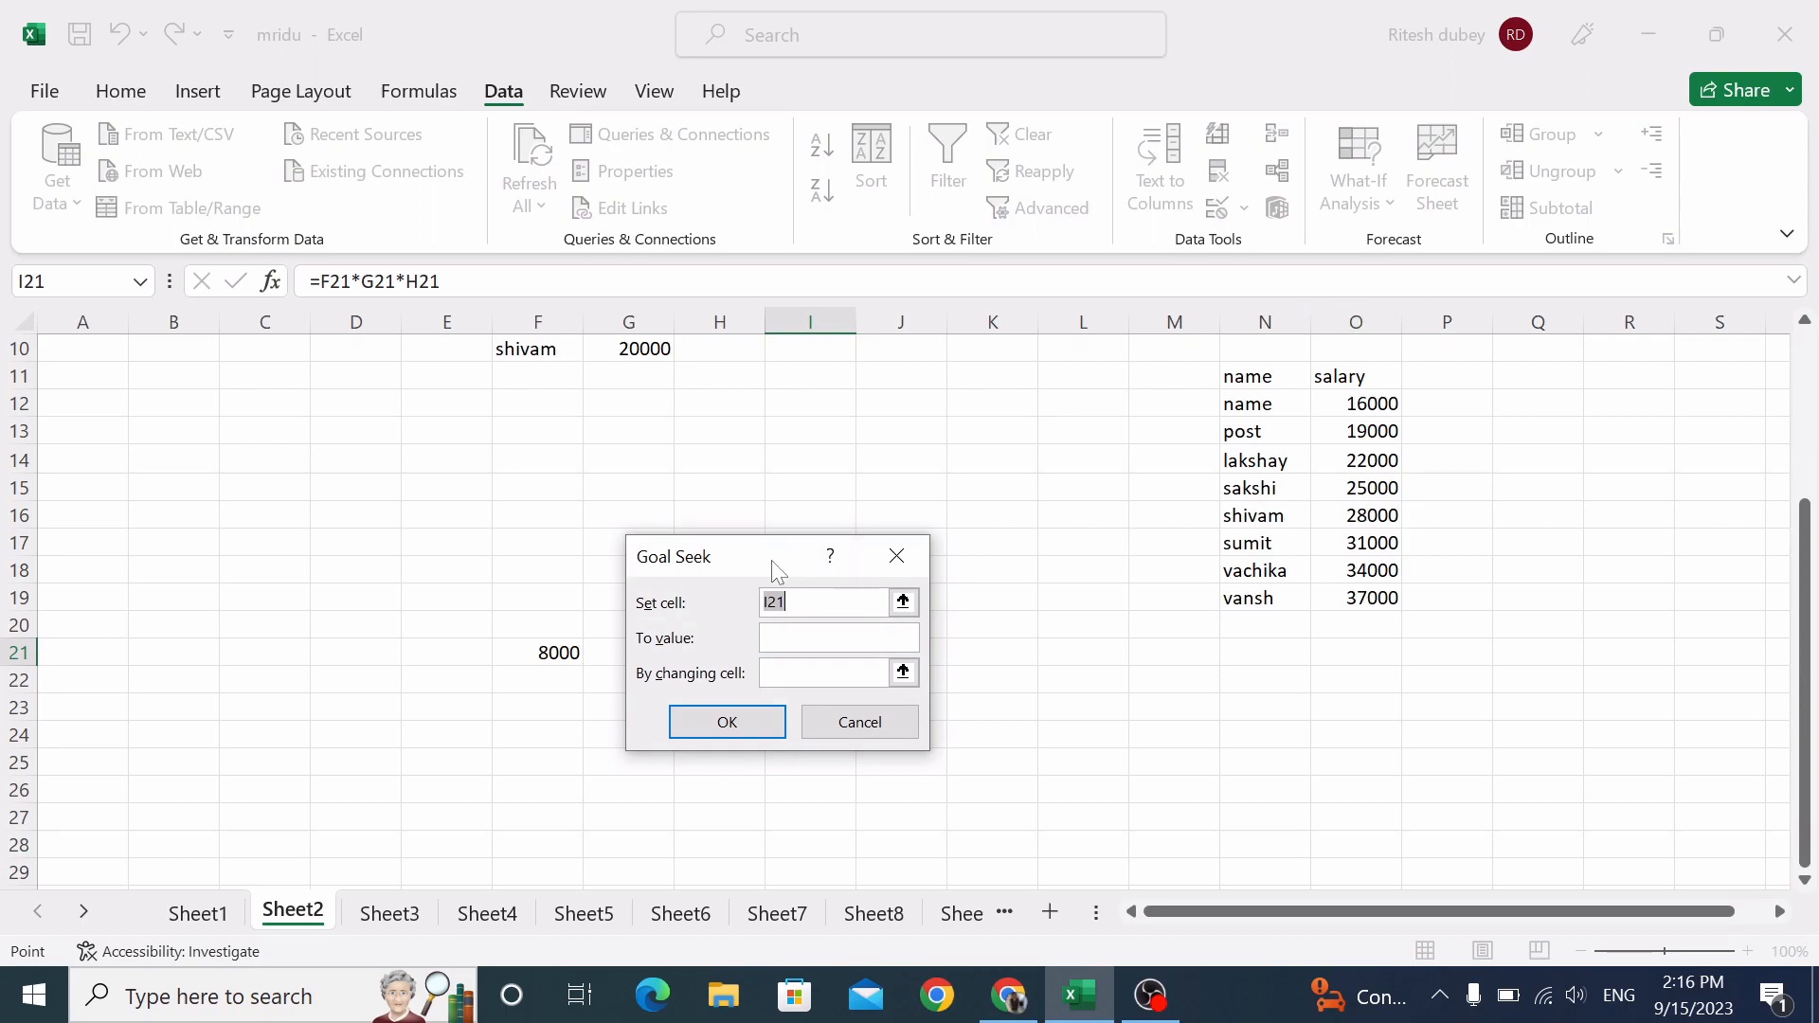
drag(771, 560, 1044, 328)
click(1080, 405)
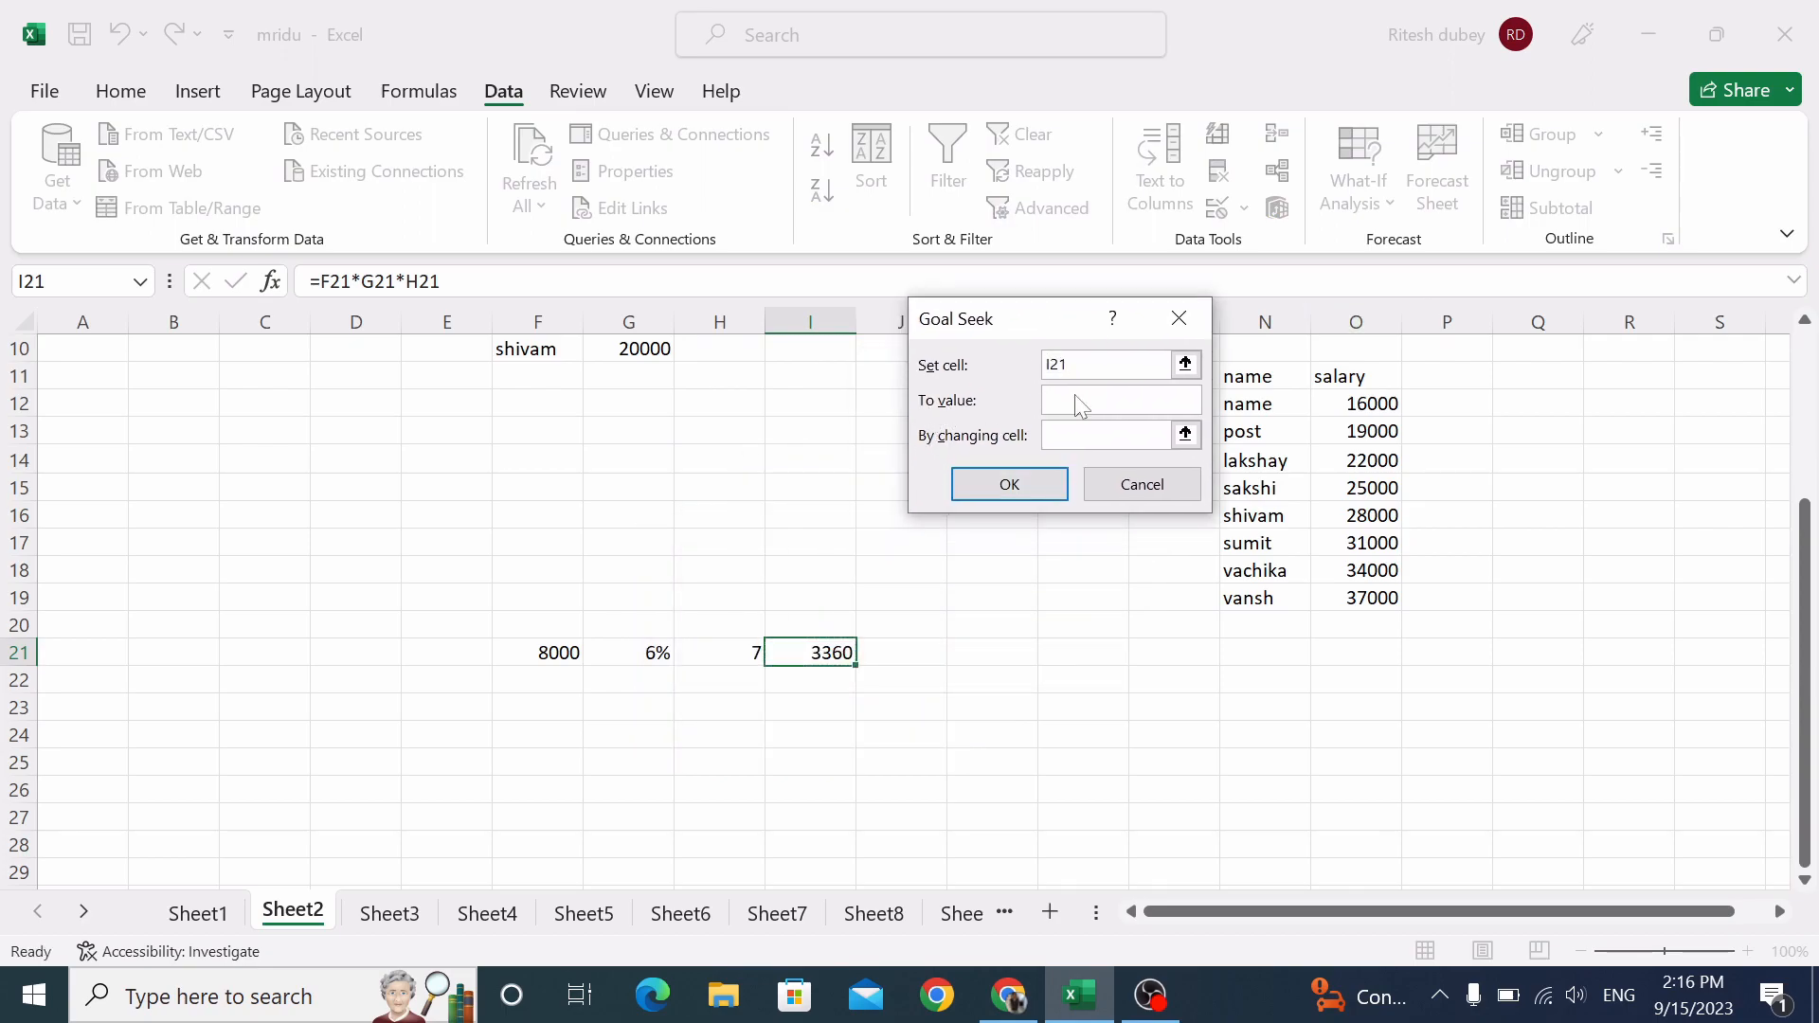
text(4000)
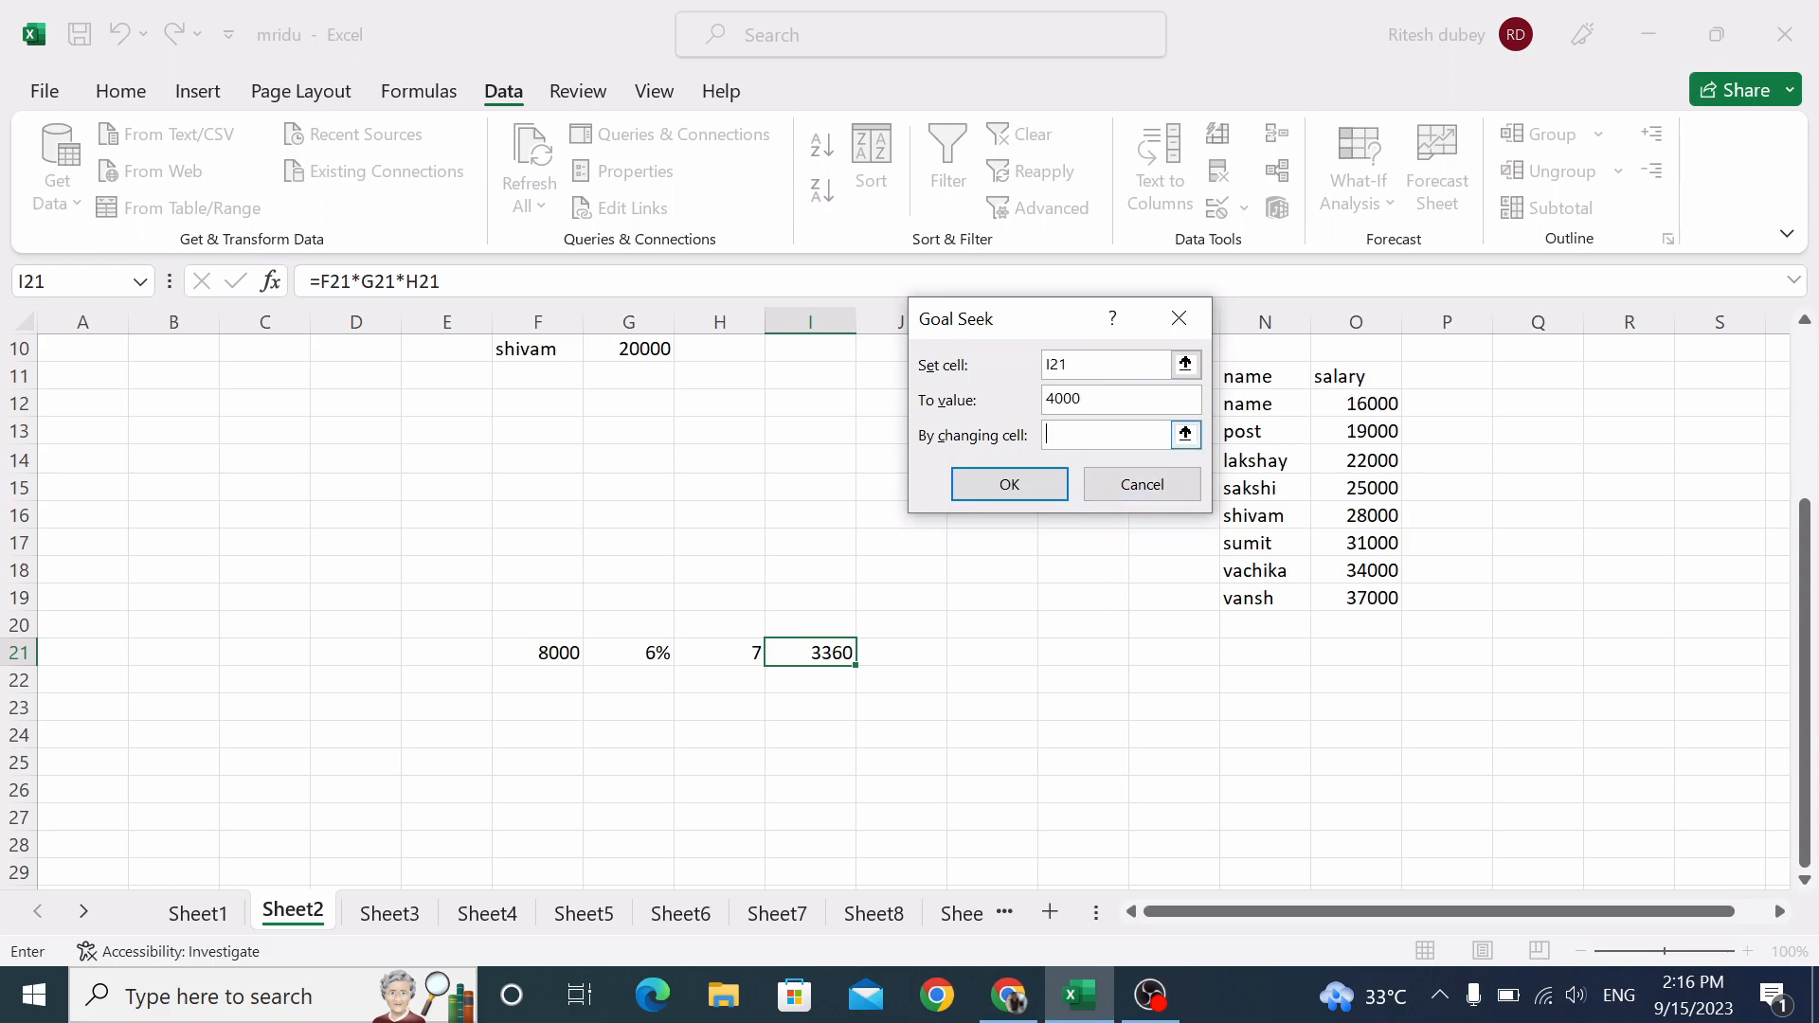
click(544, 652)
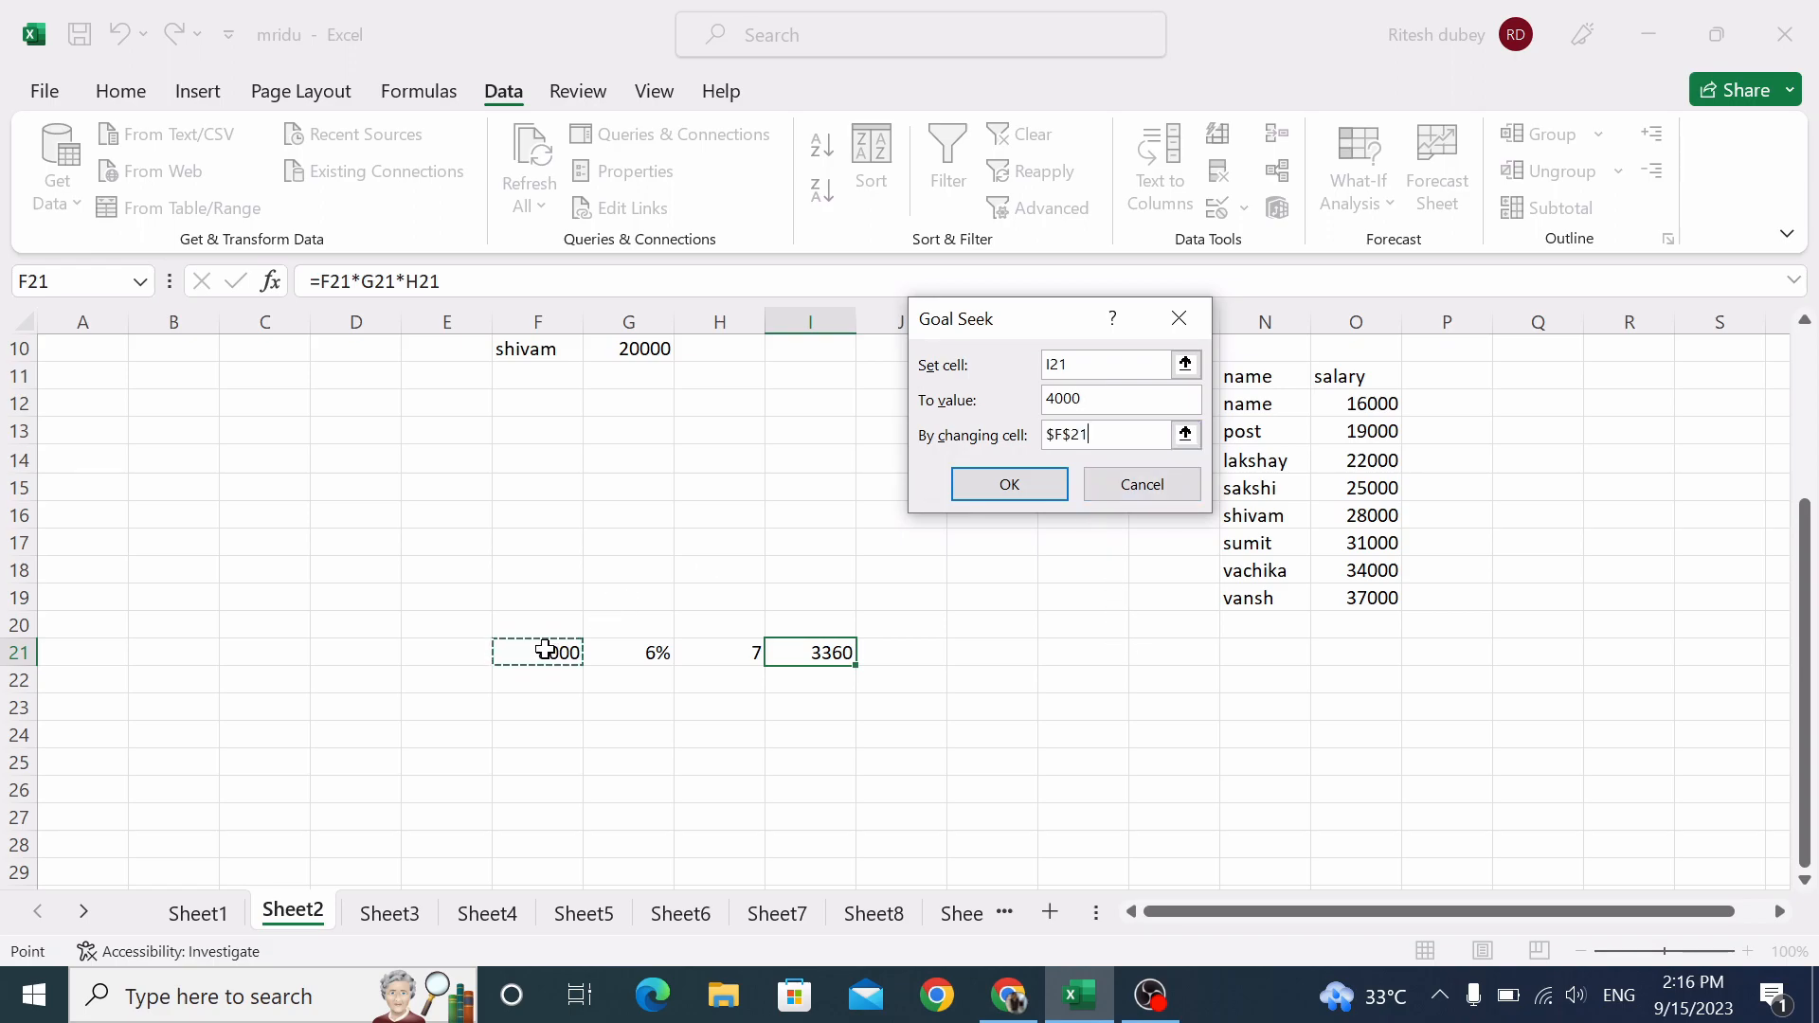
click(1007, 485)
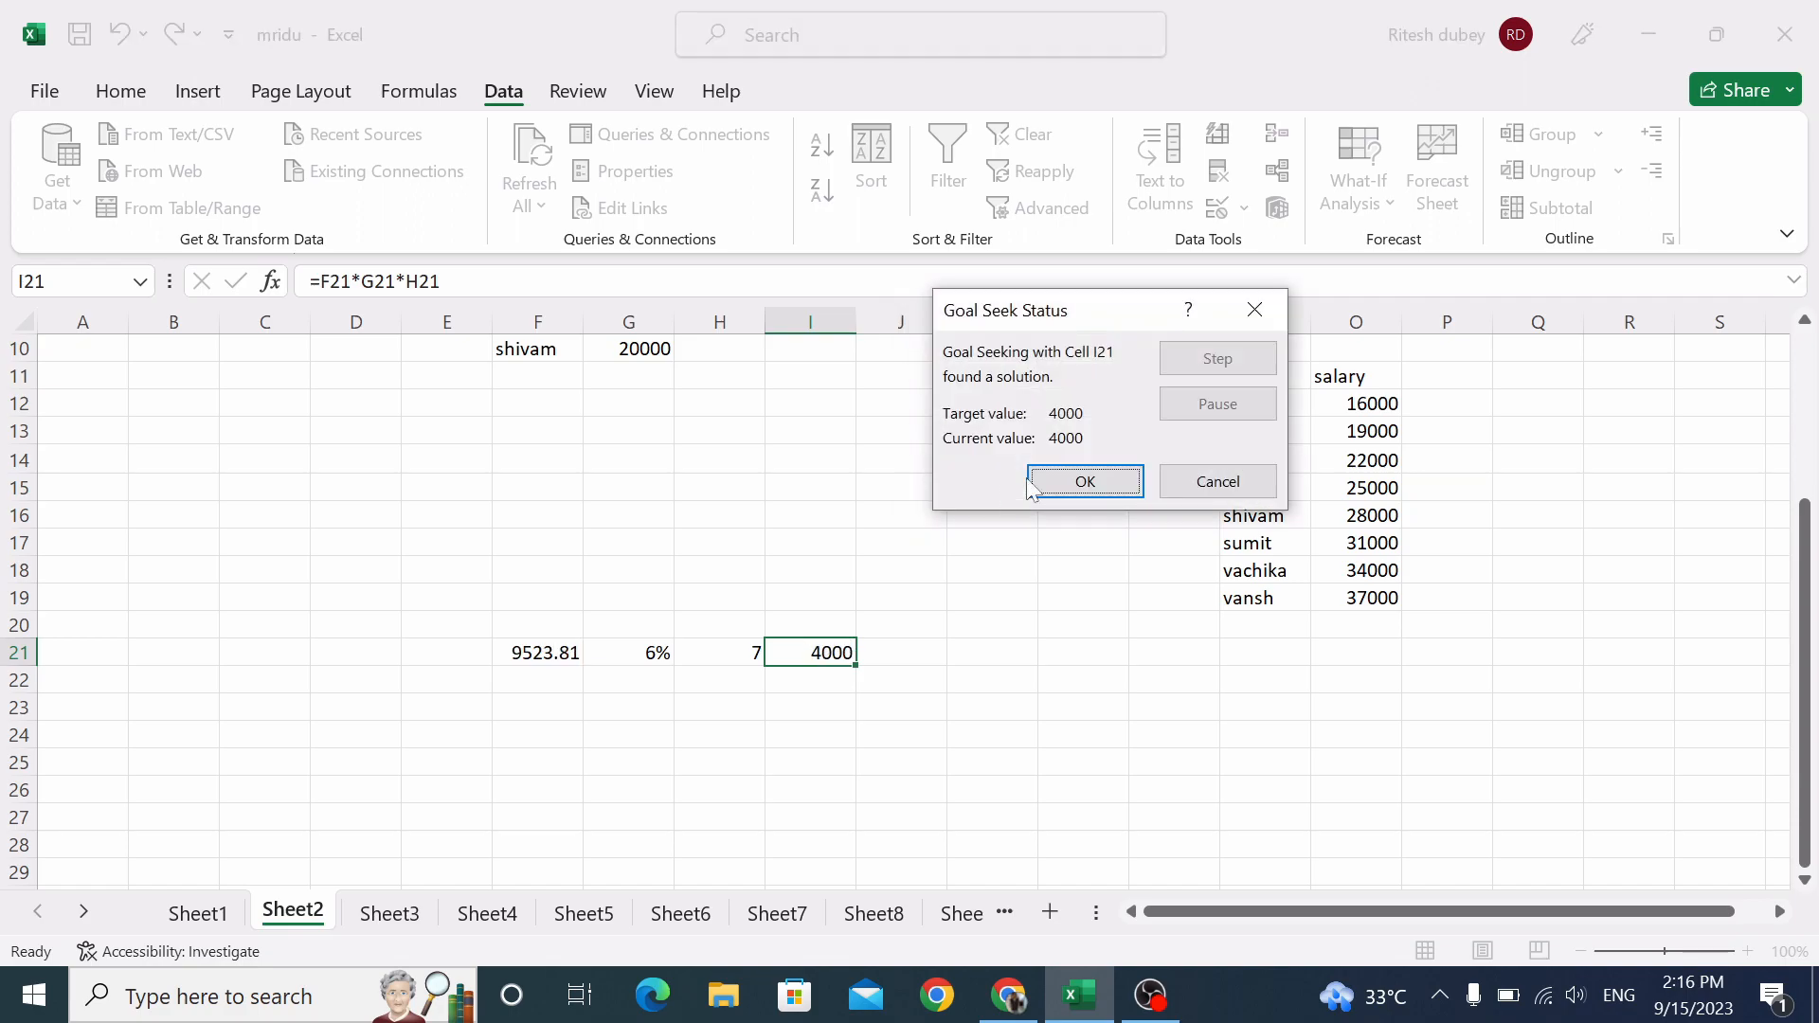
click(1077, 479)
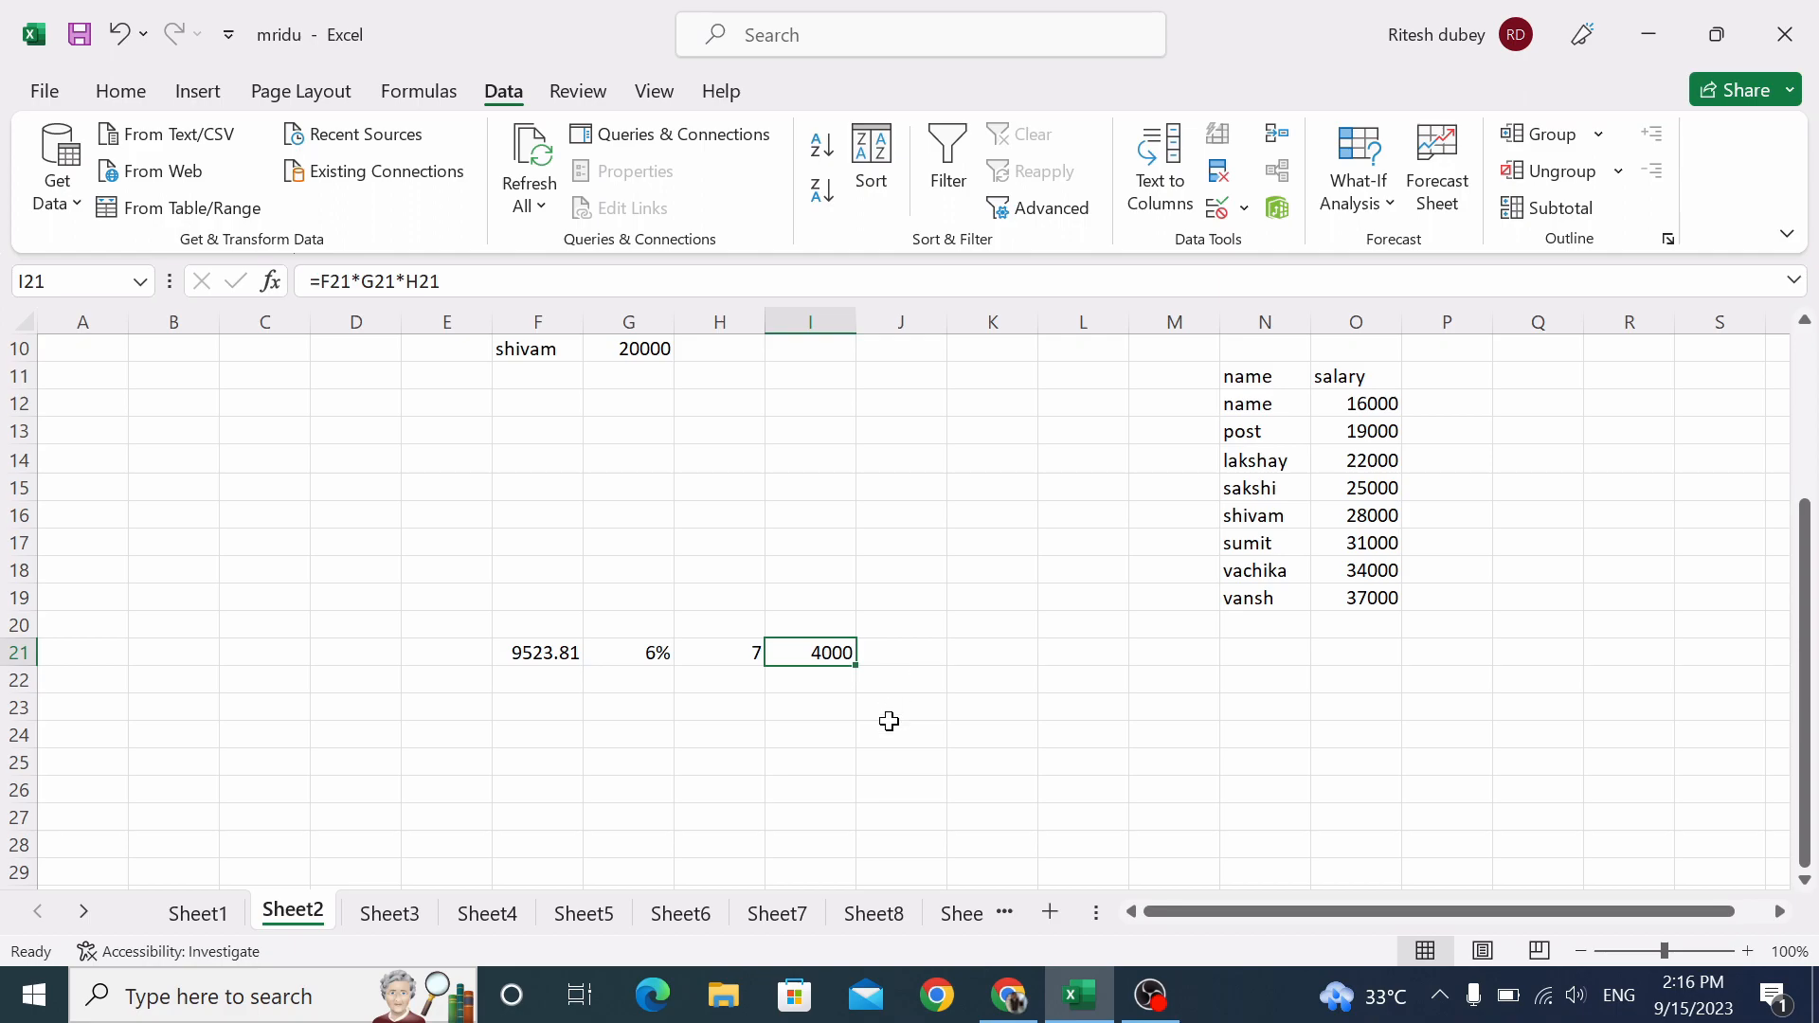
Enter 5000, 6000 and 7000 in I22:I24 below the product formula.
click(831, 685)
text(5000)
key(Return)
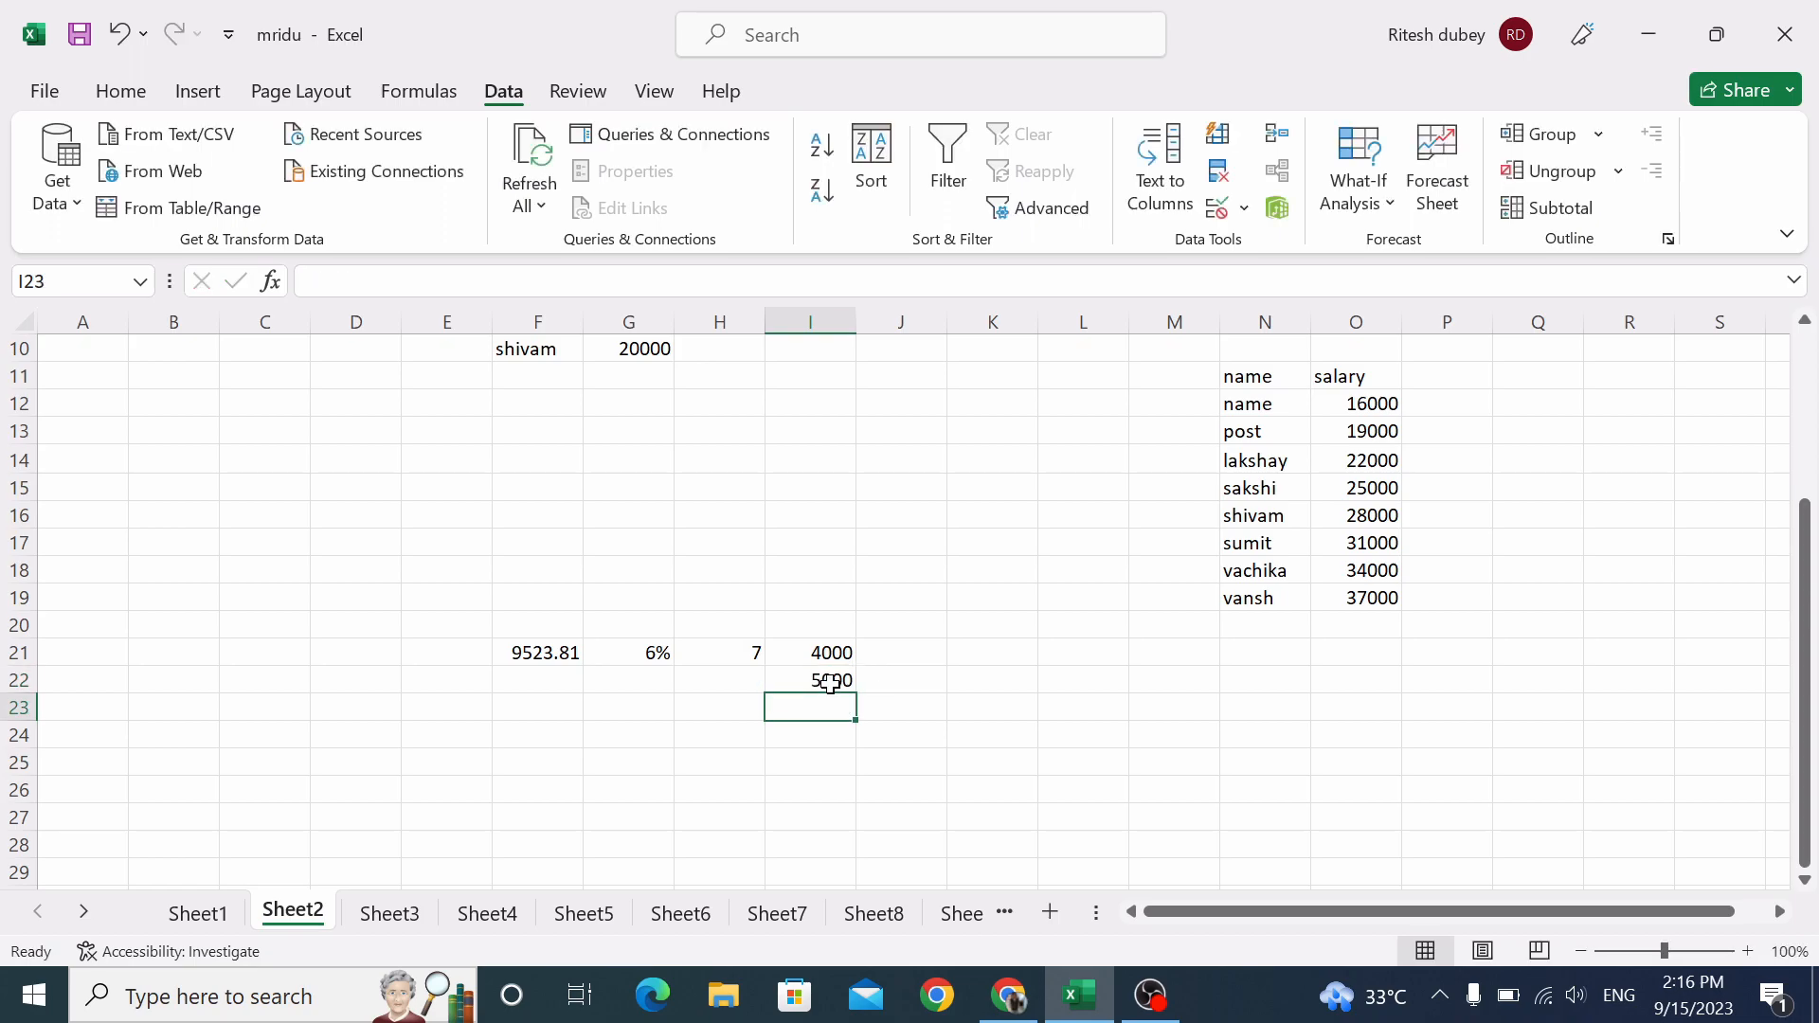
text(6000)
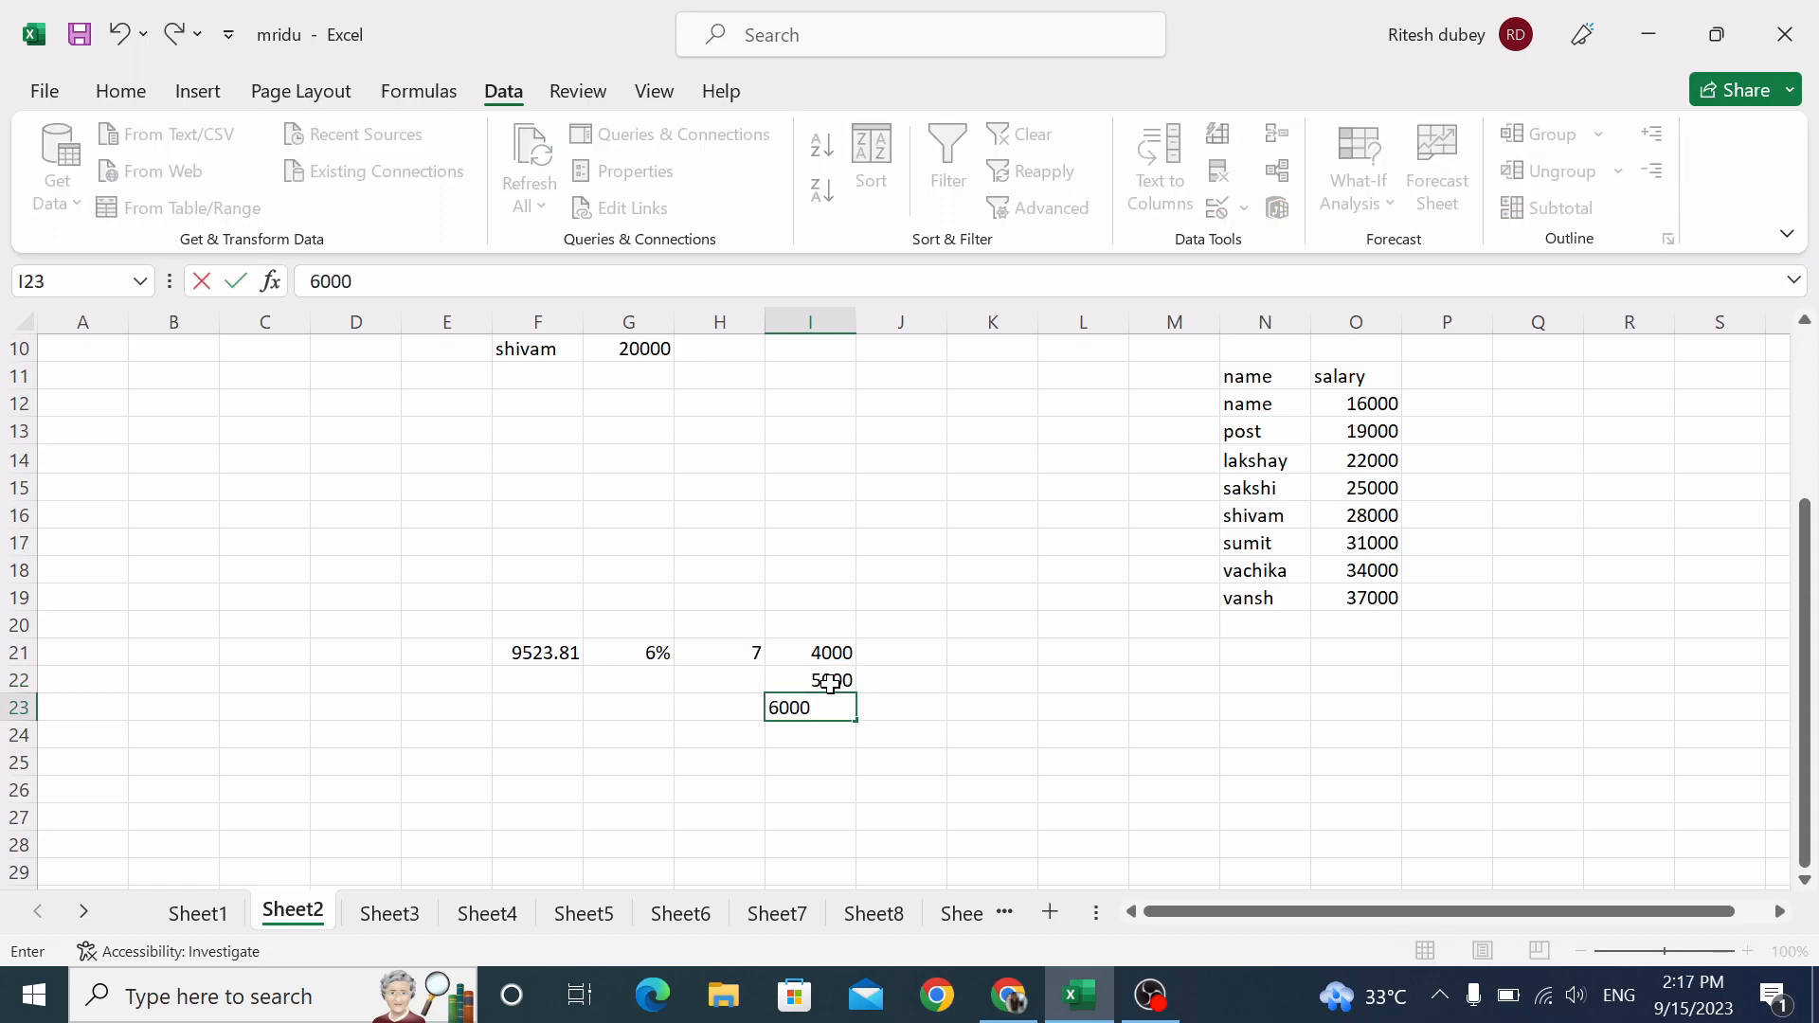
key(Return)
text(70000)
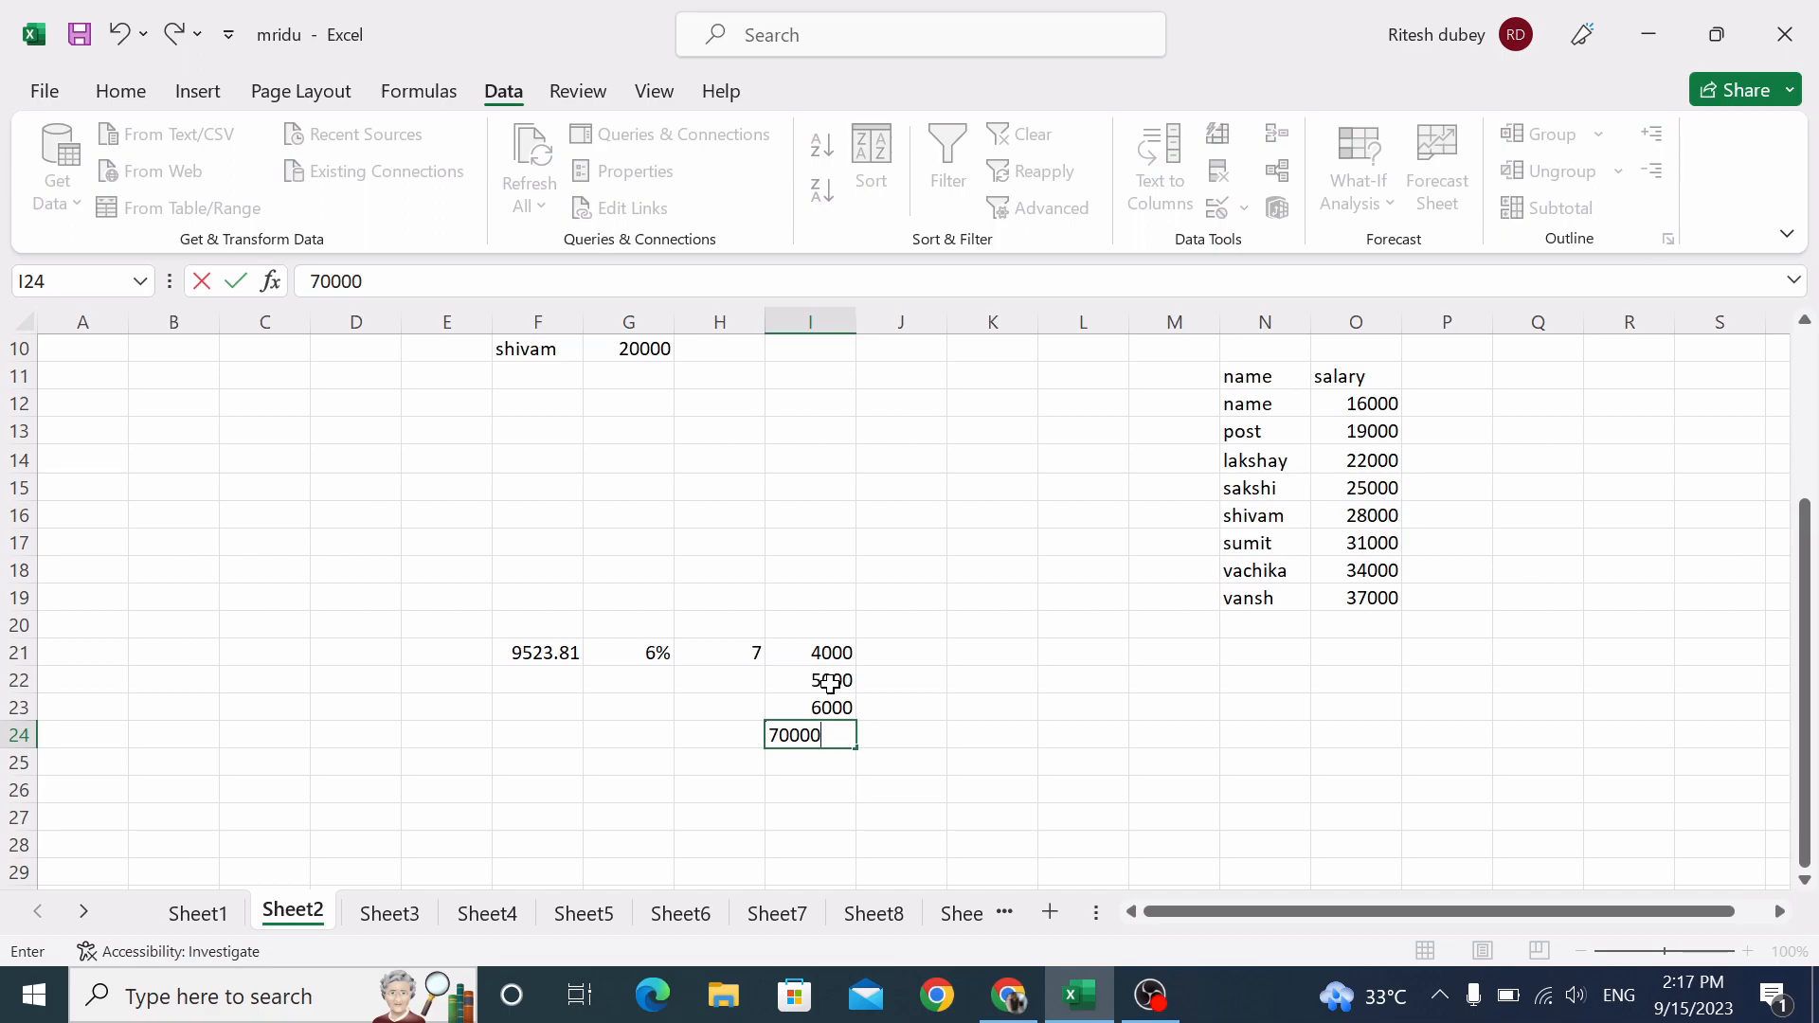
key(Return)
Enter 1, 2, 3 and 4 across J21:M21 beside the product formula.
key(Up)
key(Up)
key(Up)
key(Up)
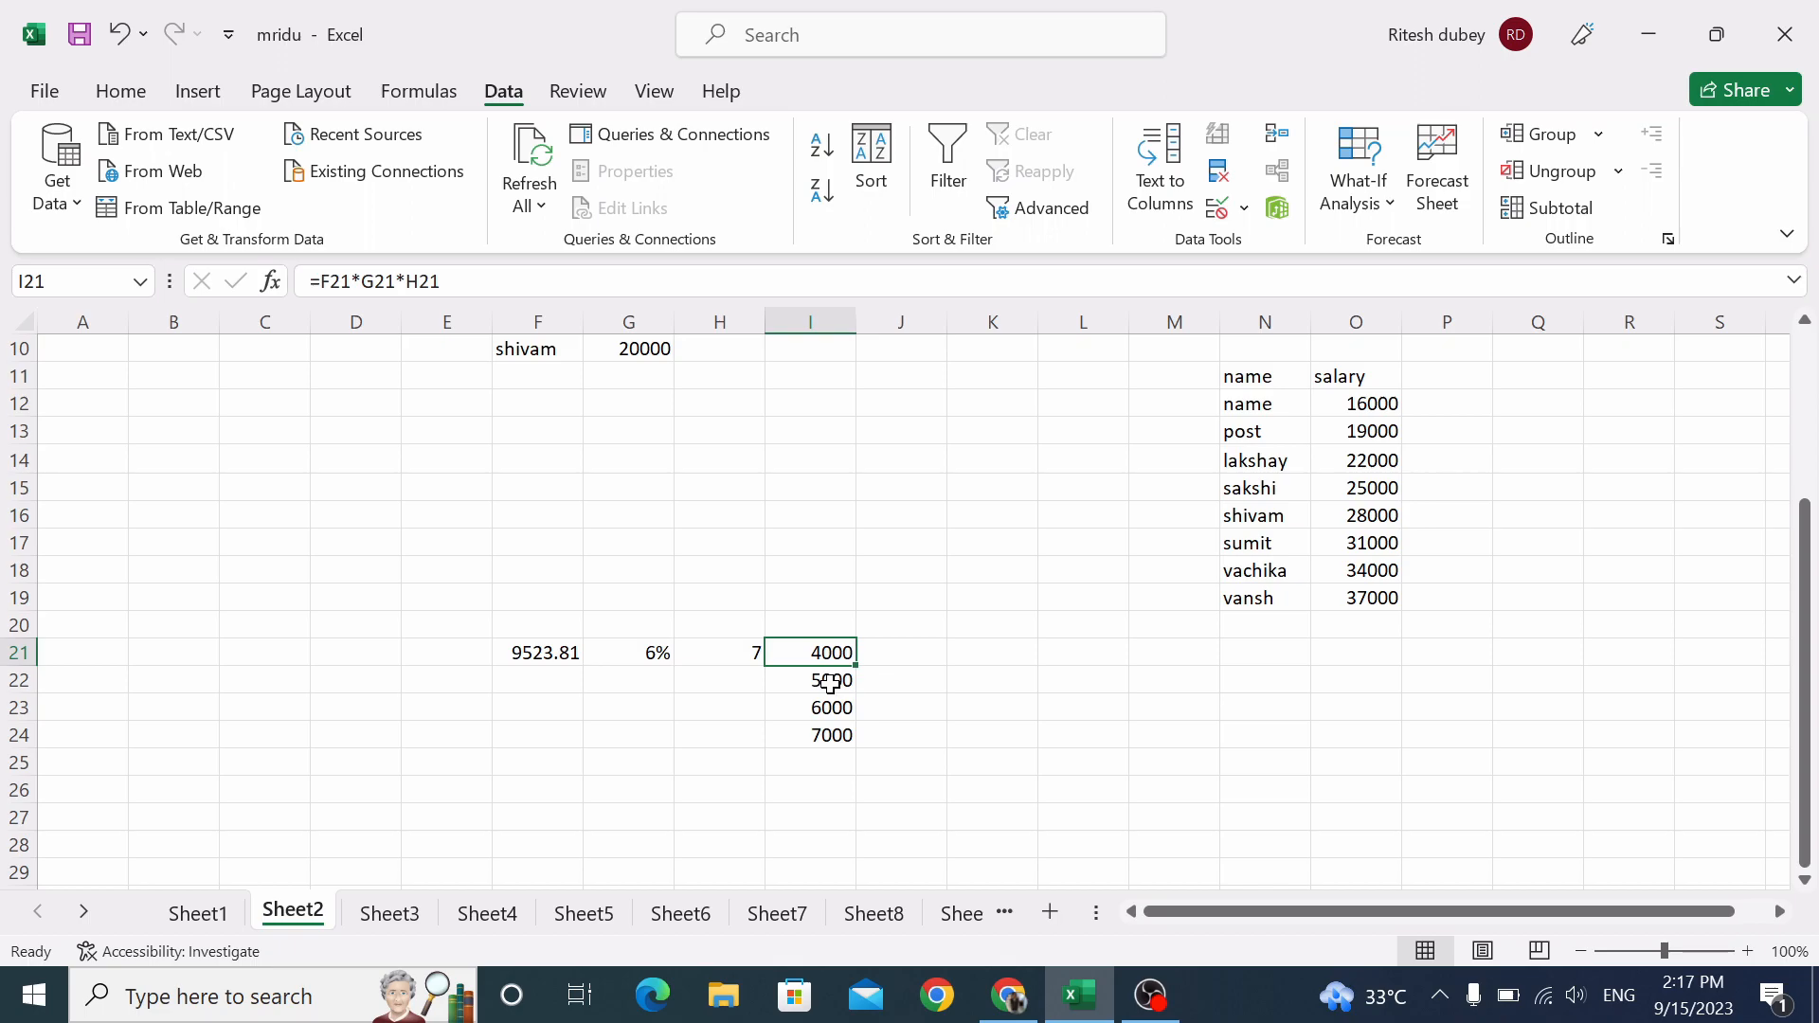
key(Right)
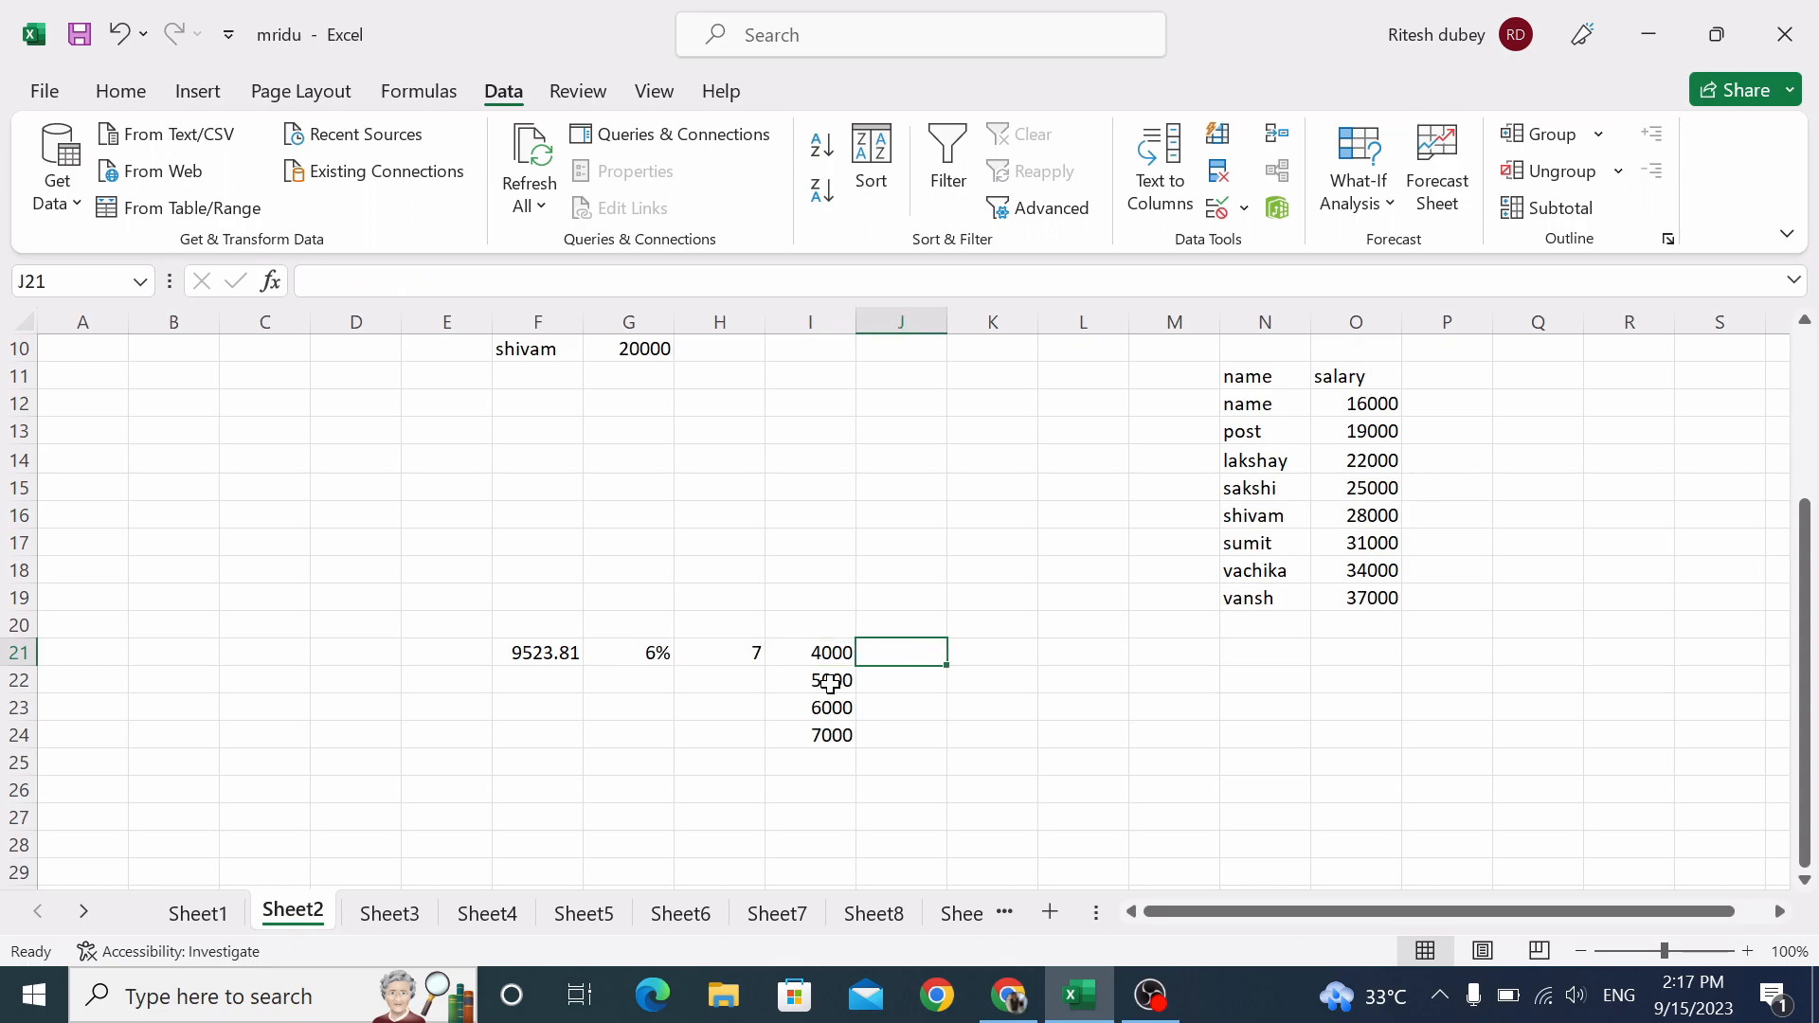
text(1)
key(Right)
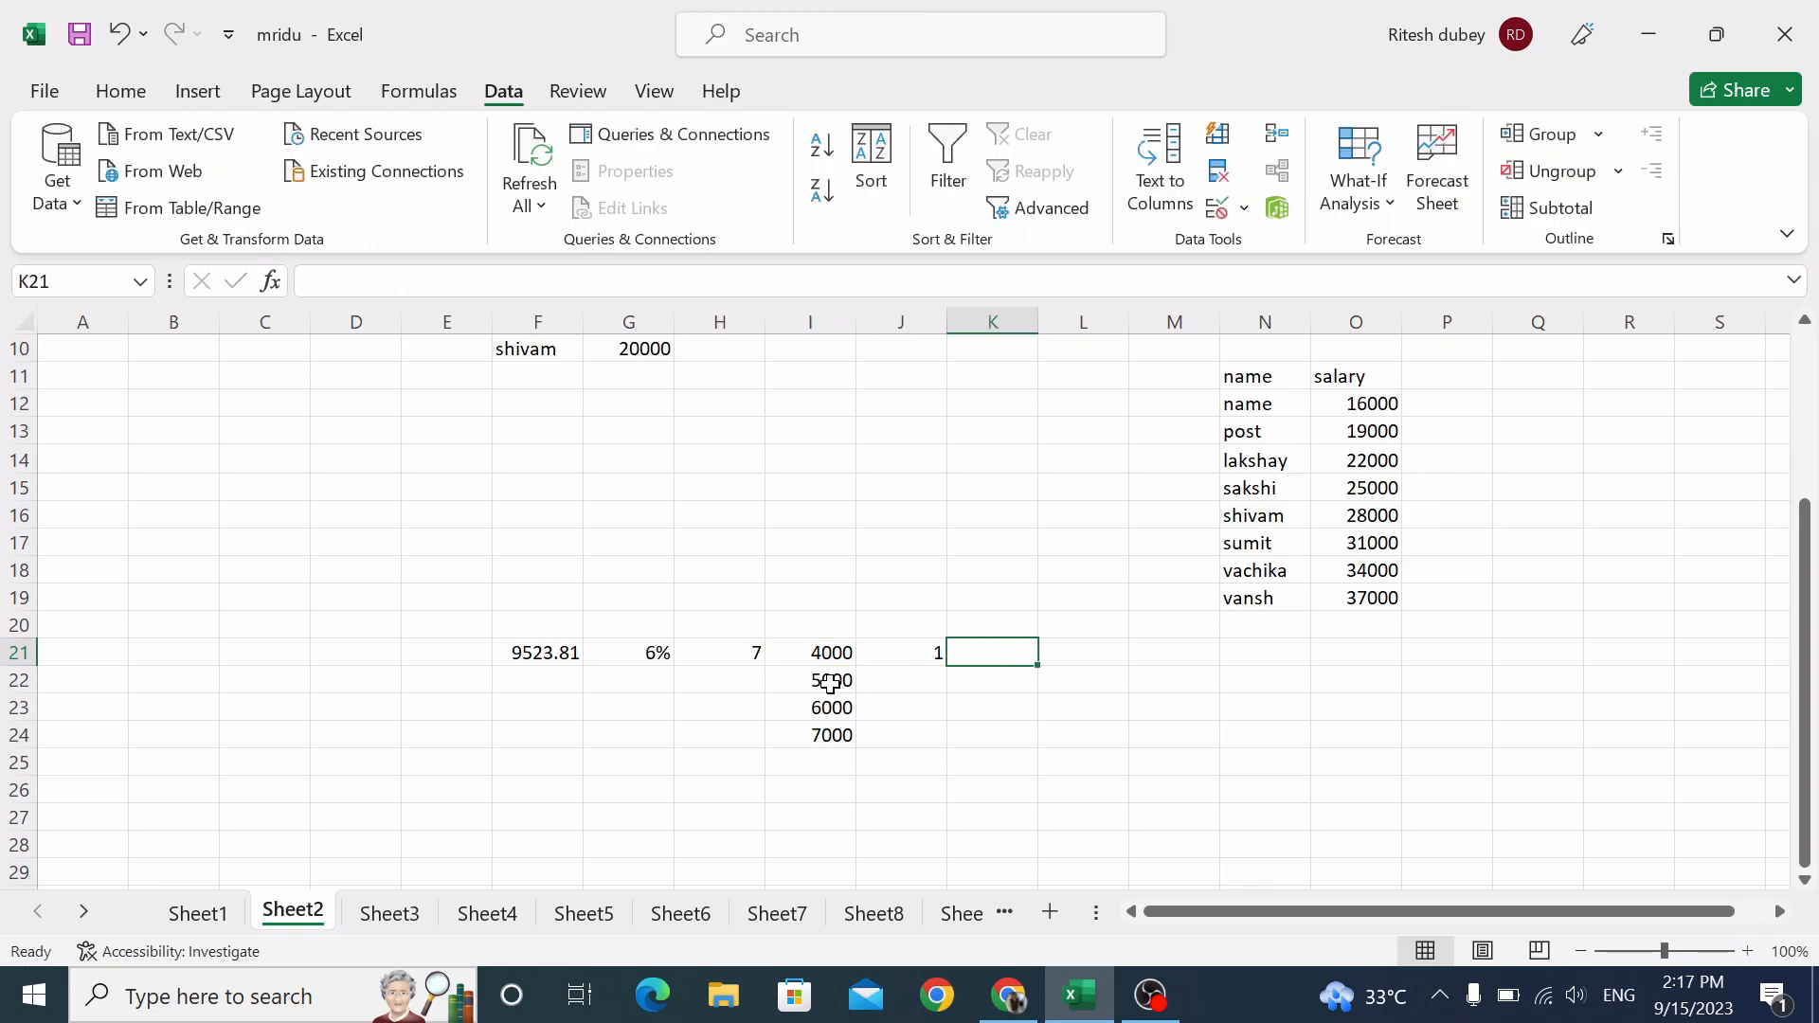
text(2)
key(Right)
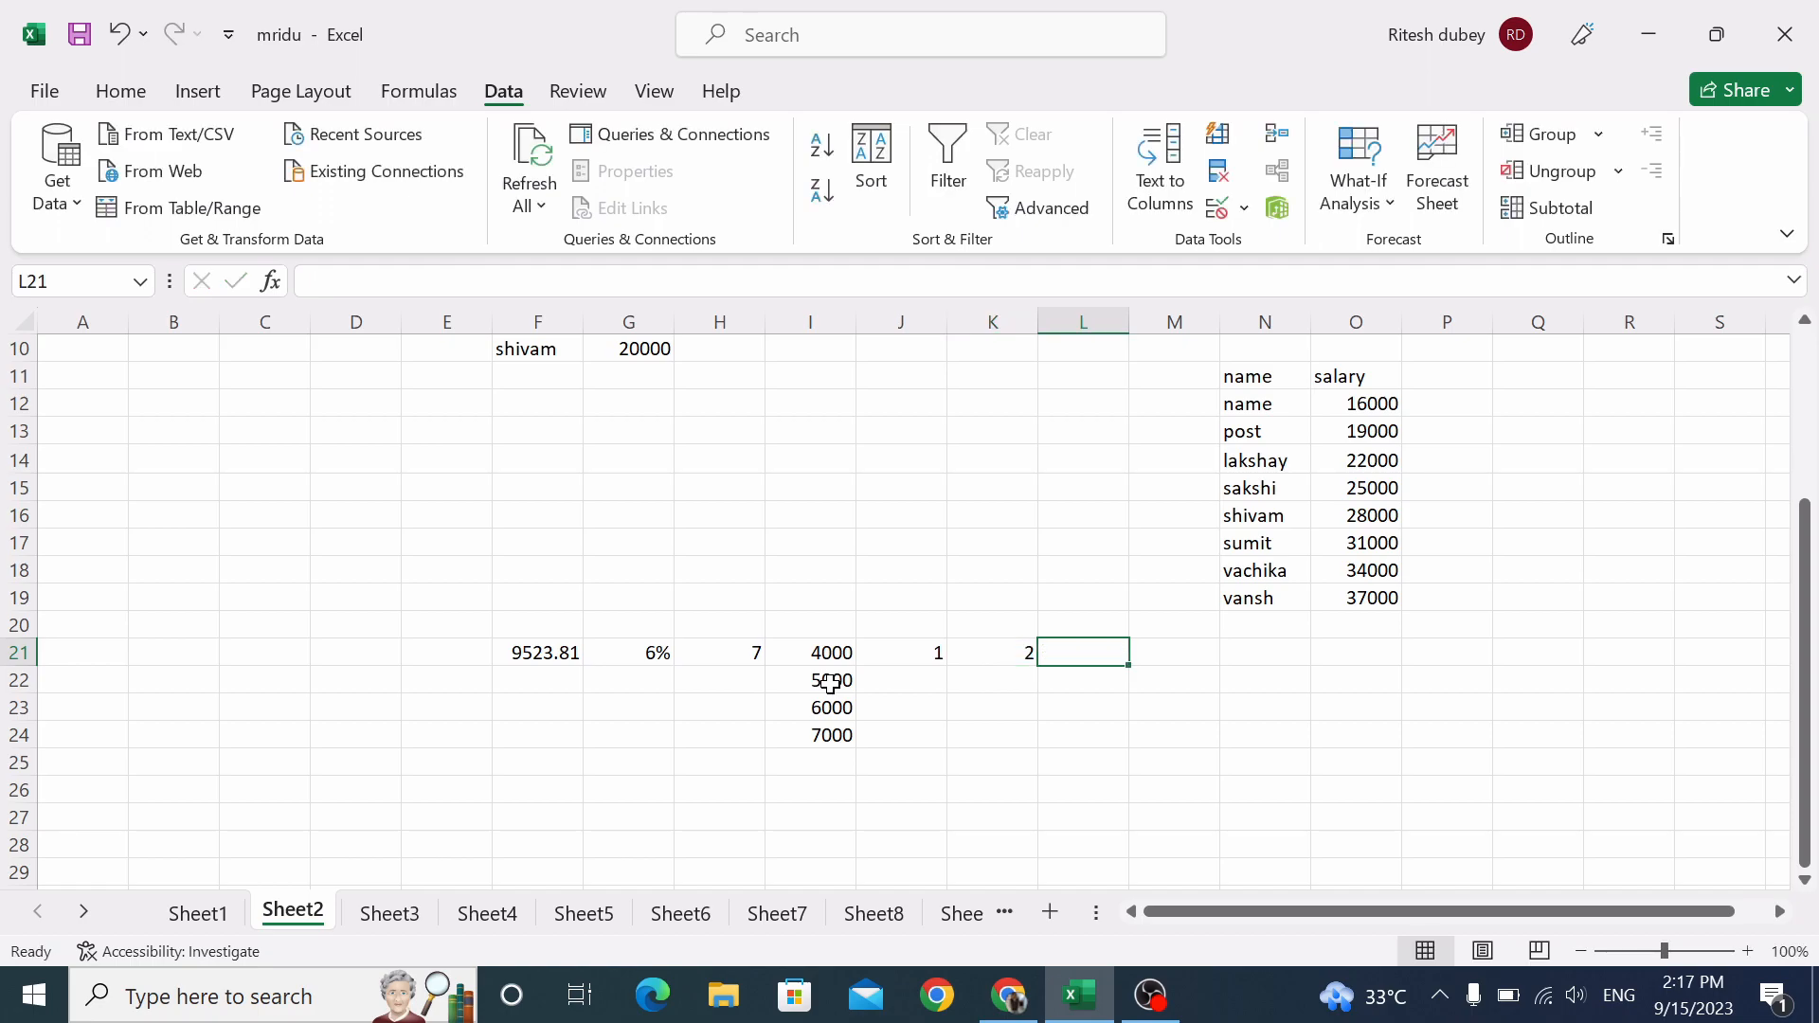
text(3)
key(Right)
text(4)
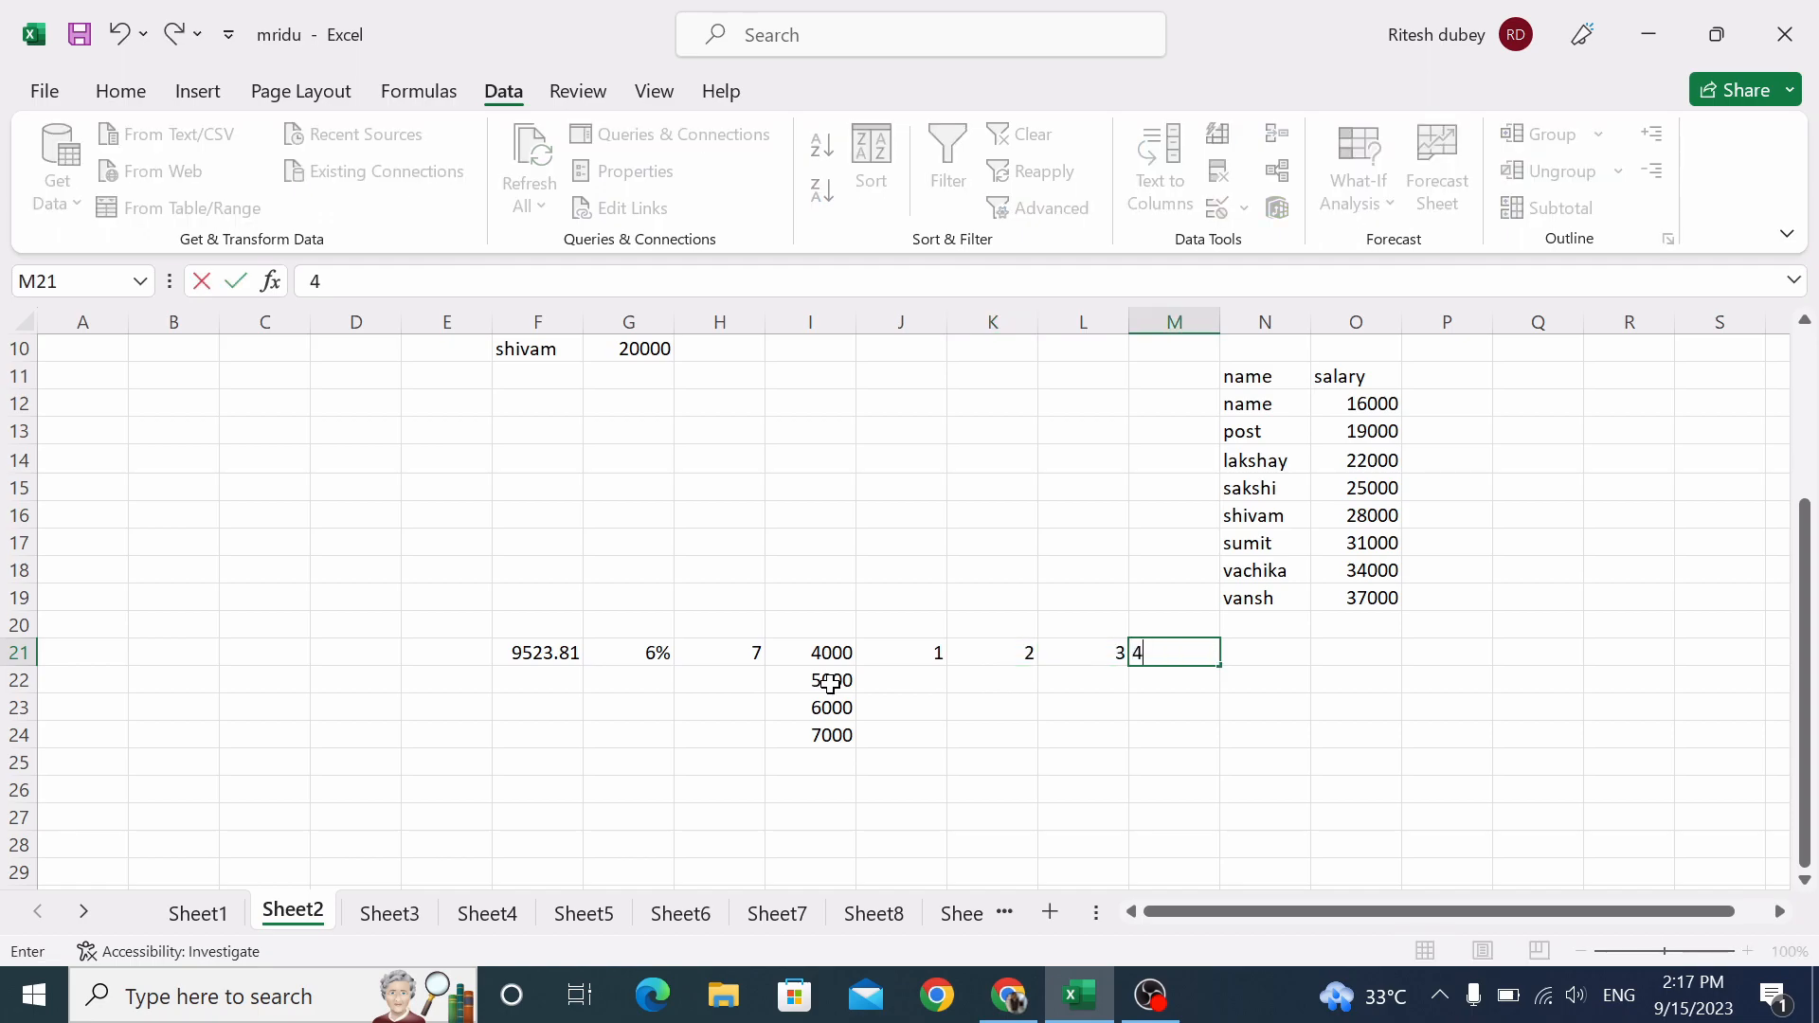
click(988, 718)
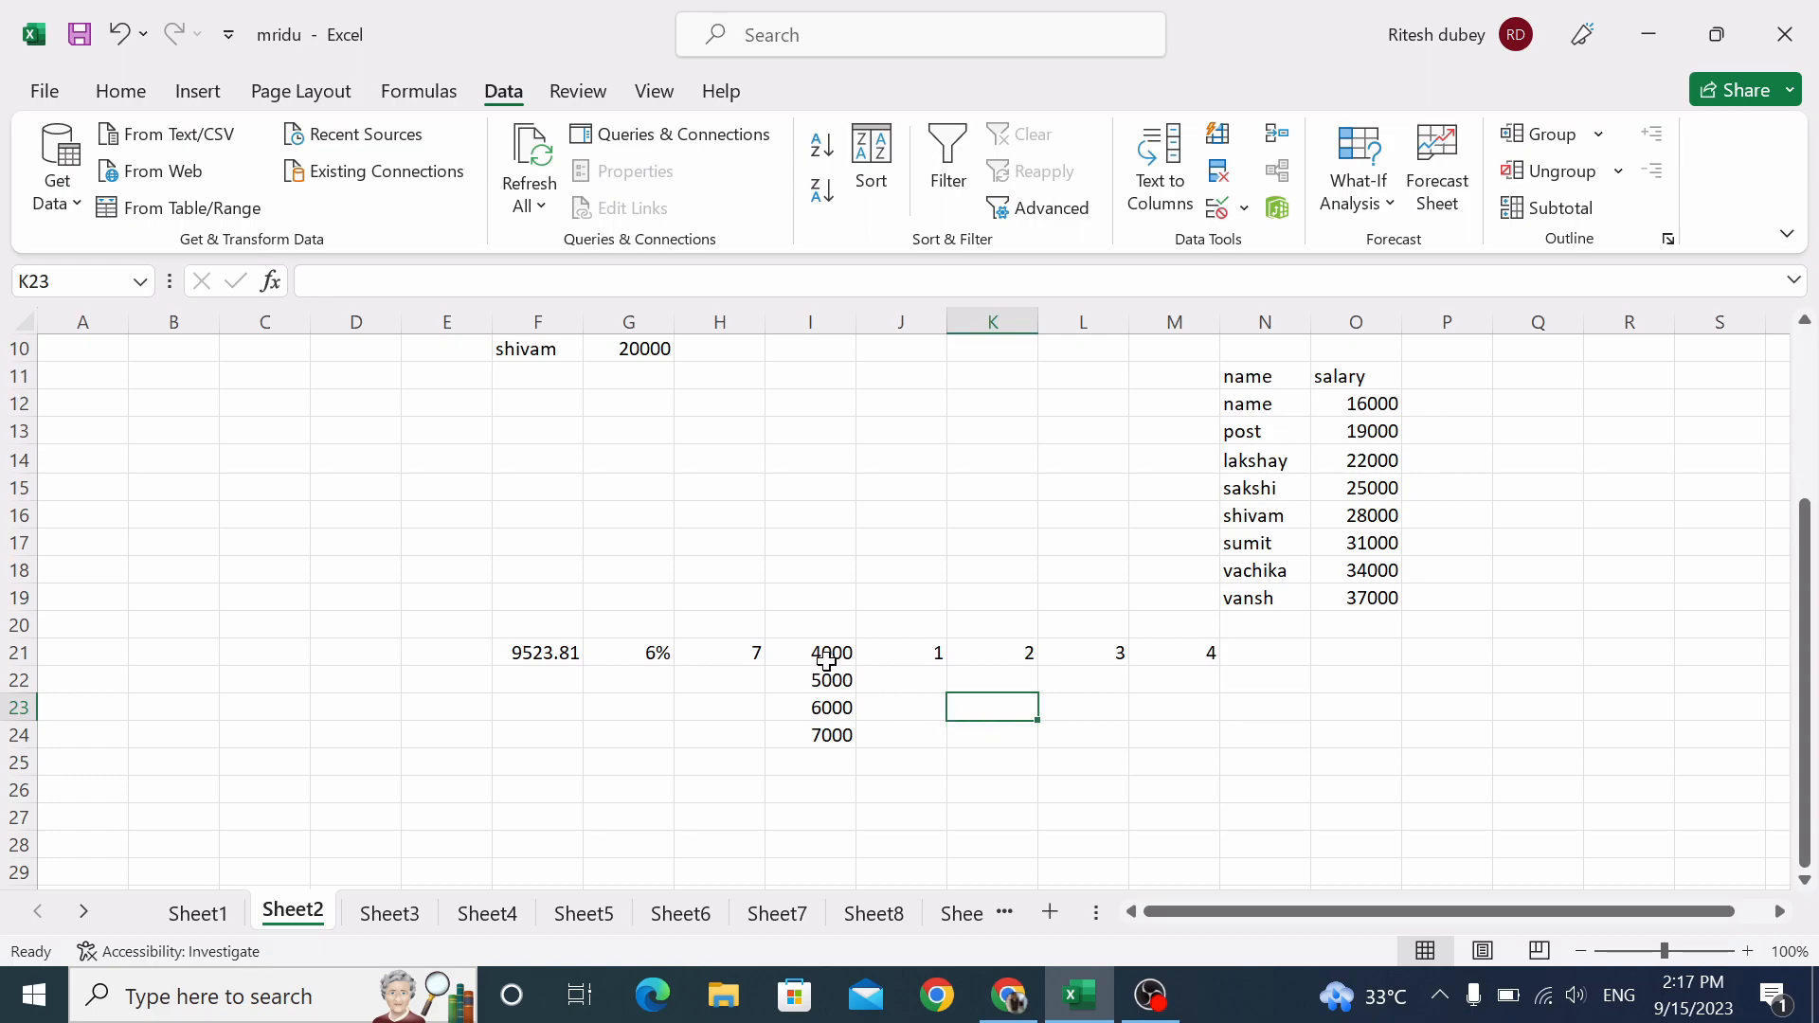
Create a What-If data table over I21:M24 with F21 as row input cell and H21 as column input cell.
drag(821, 656, 1152, 737)
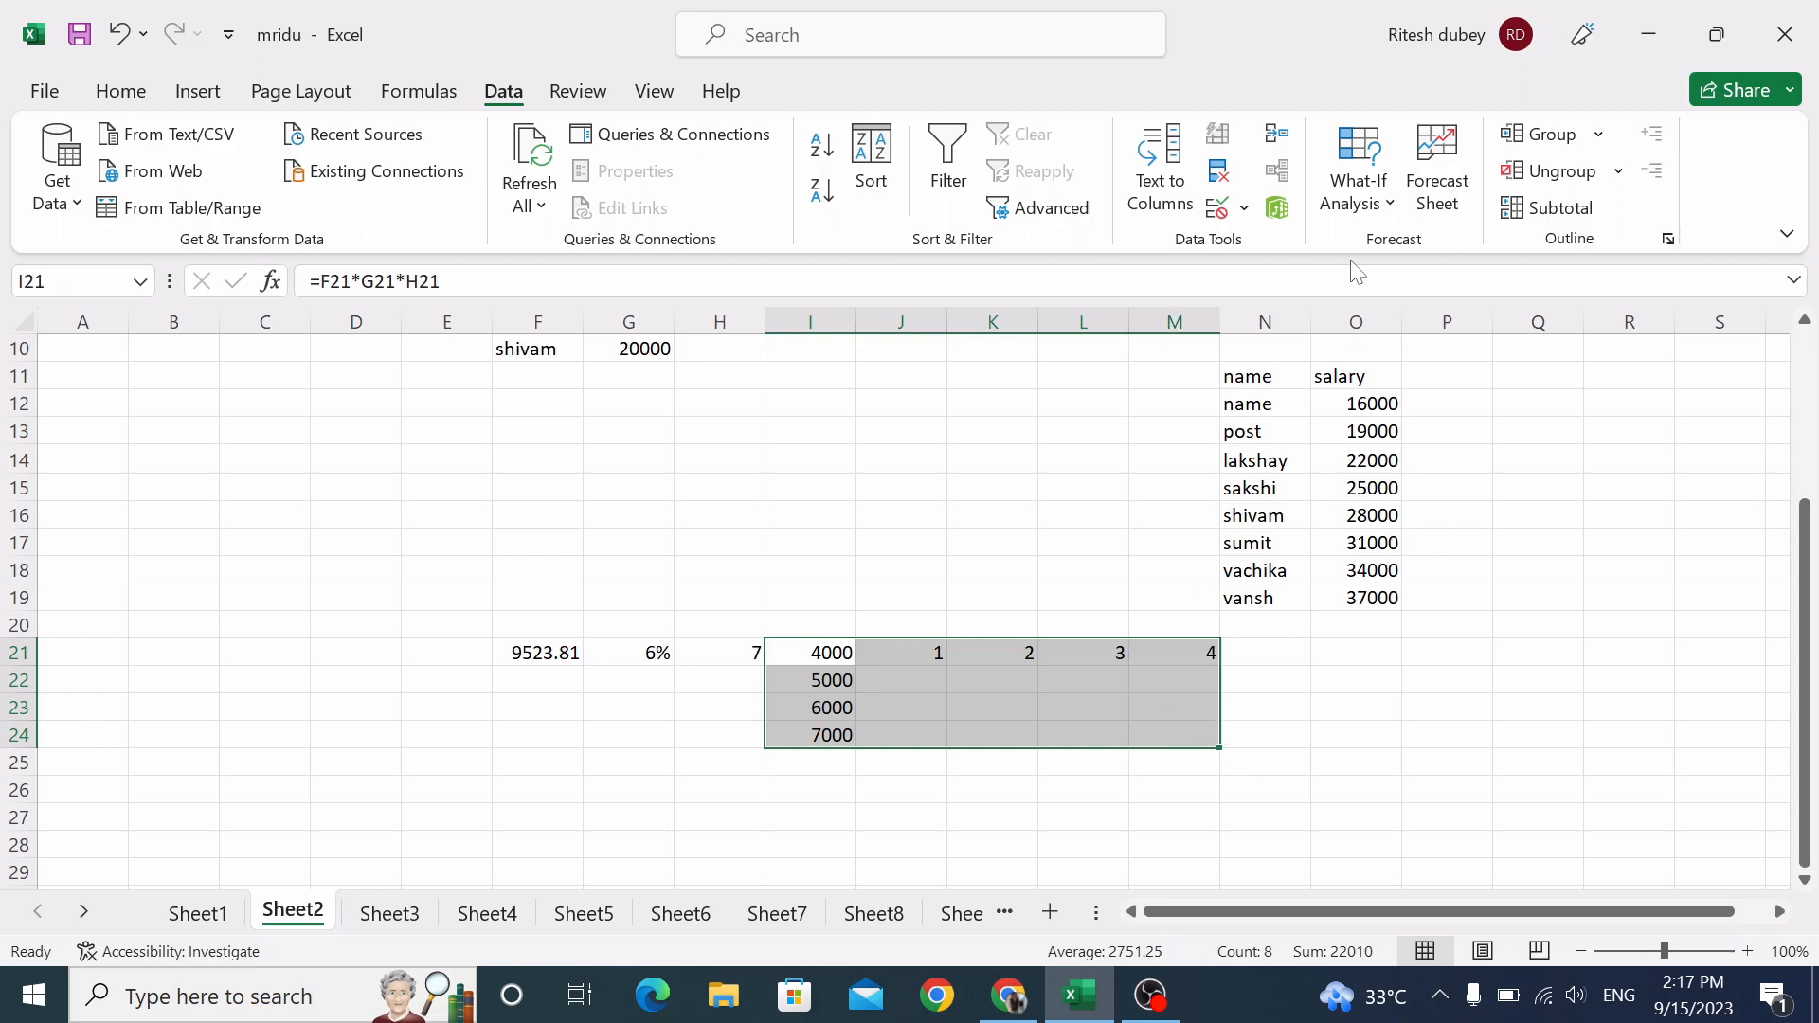
click(1384, 212)
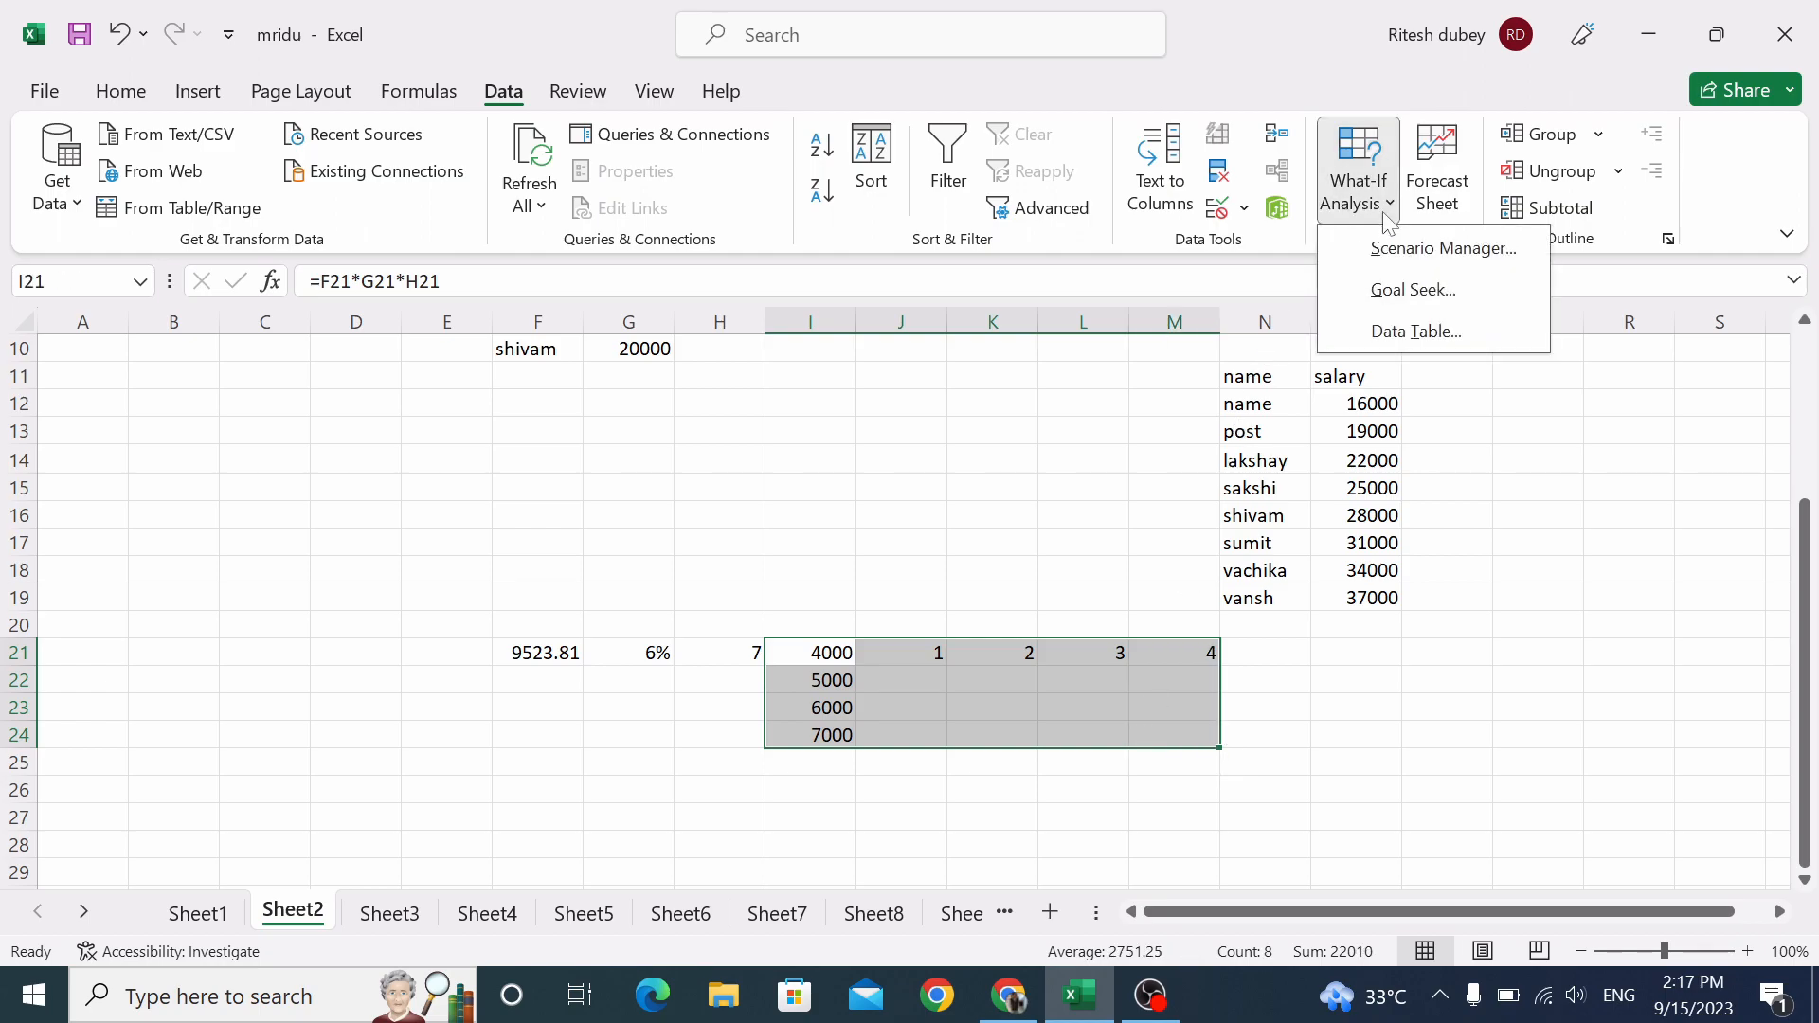
click(1417, 331)
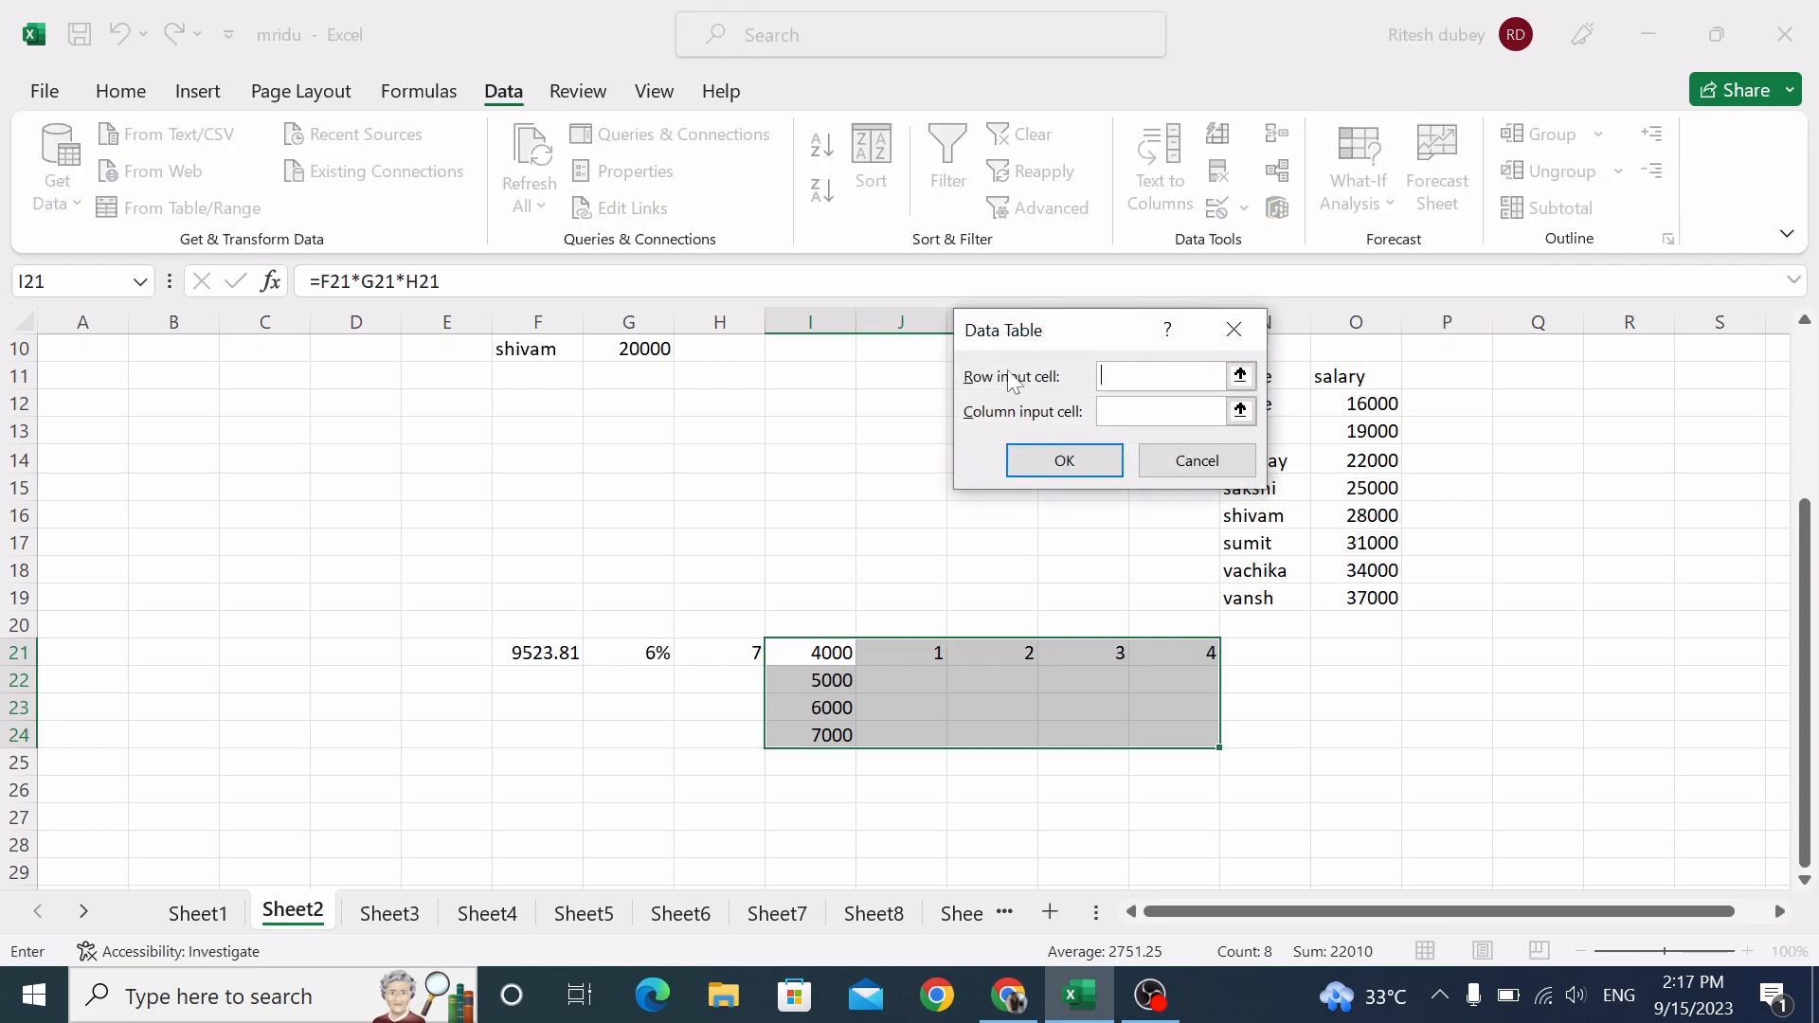
click(540, 656)
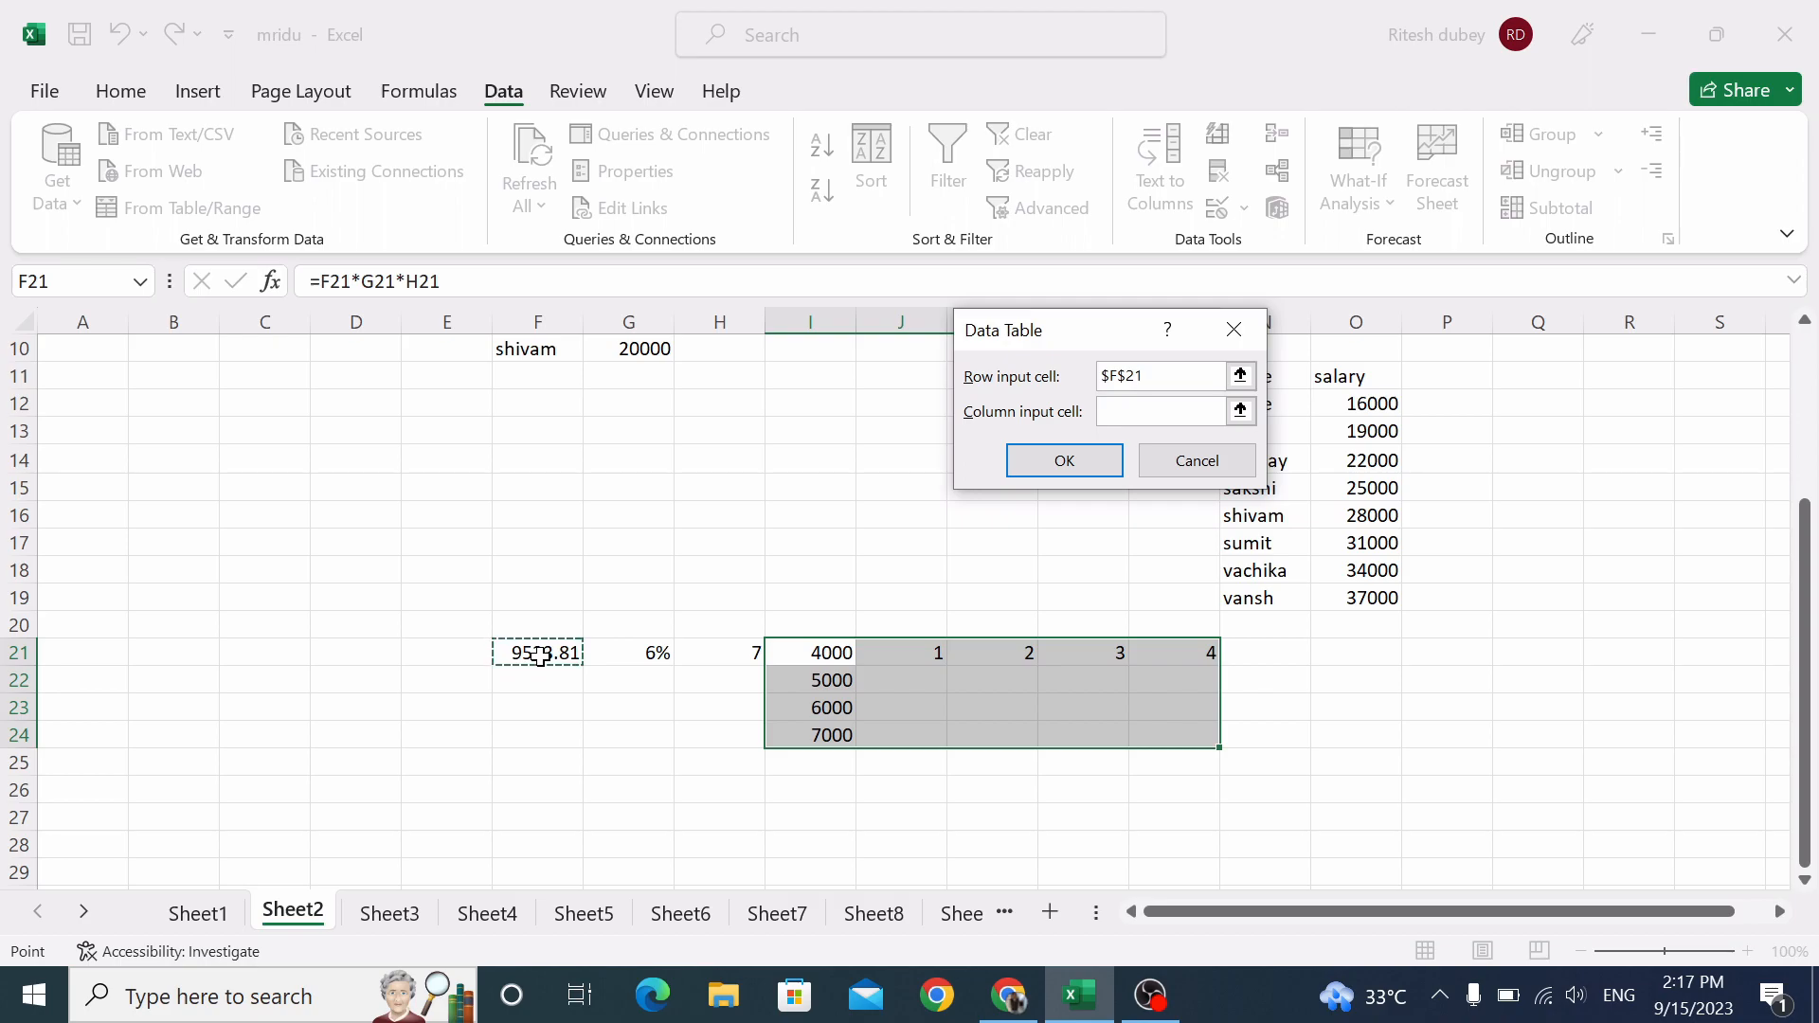
click(1155, 412)
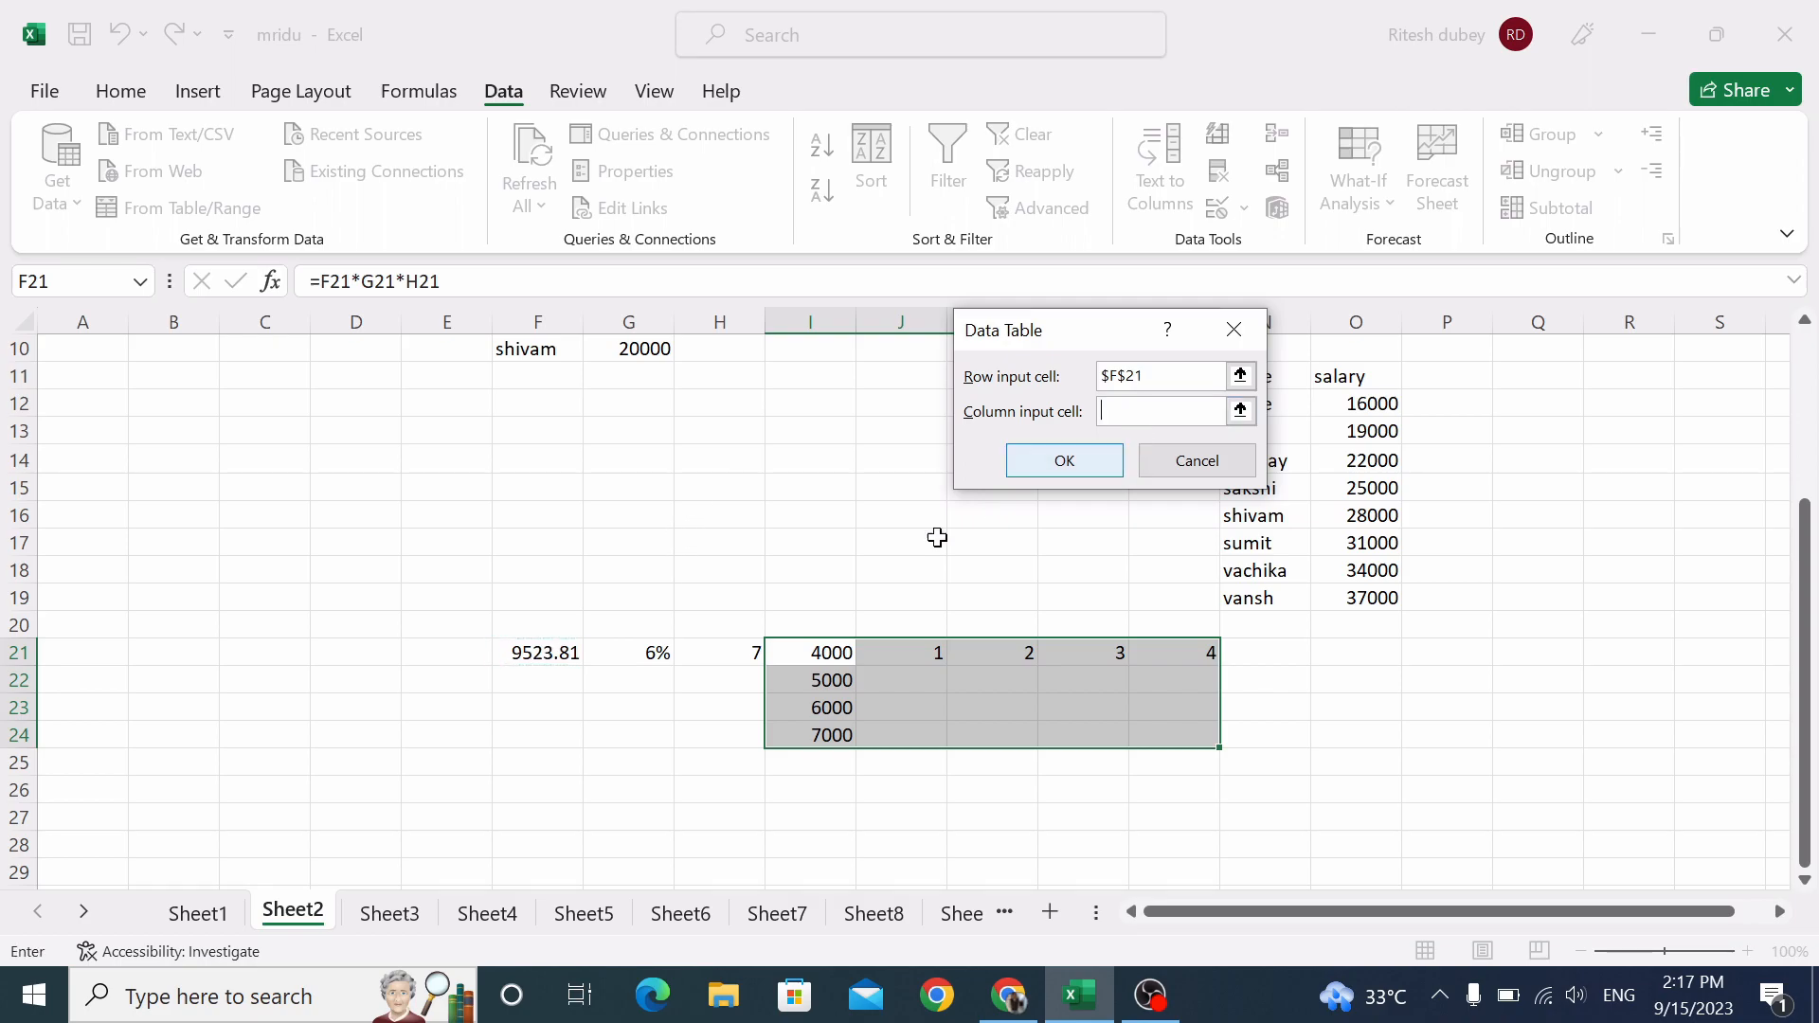
click(737, 656)
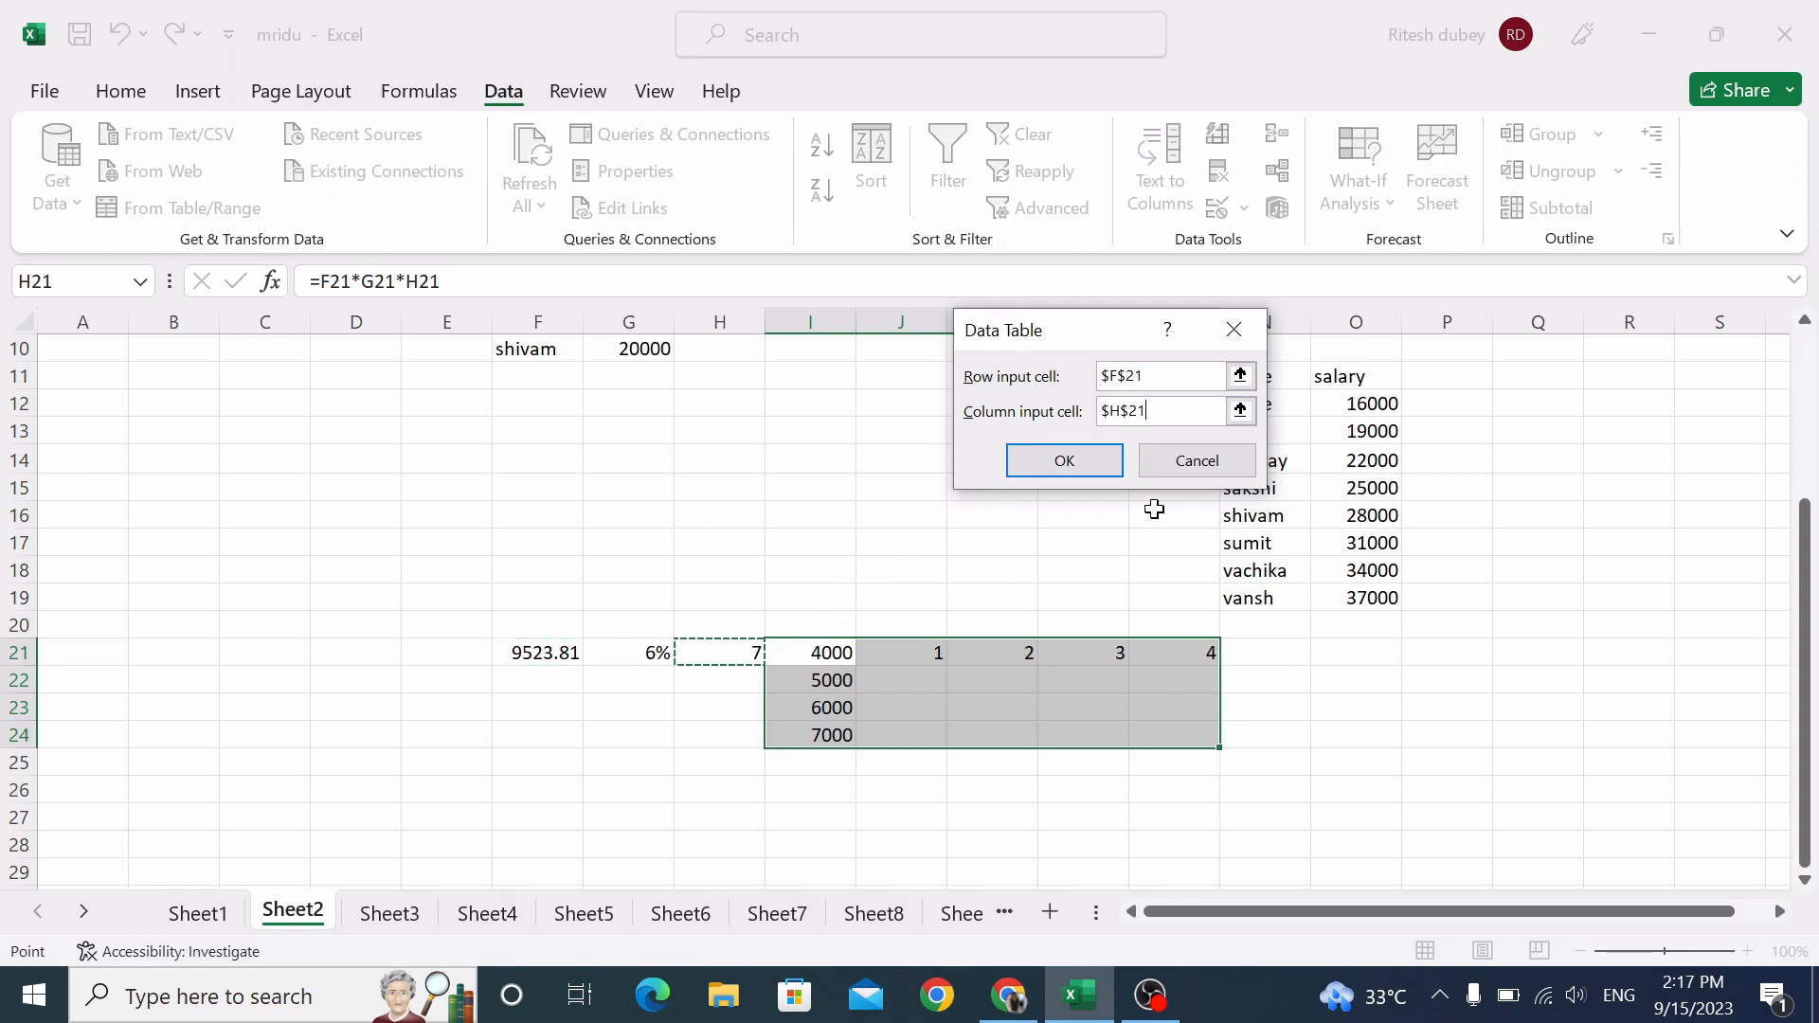
click(1066, 461)
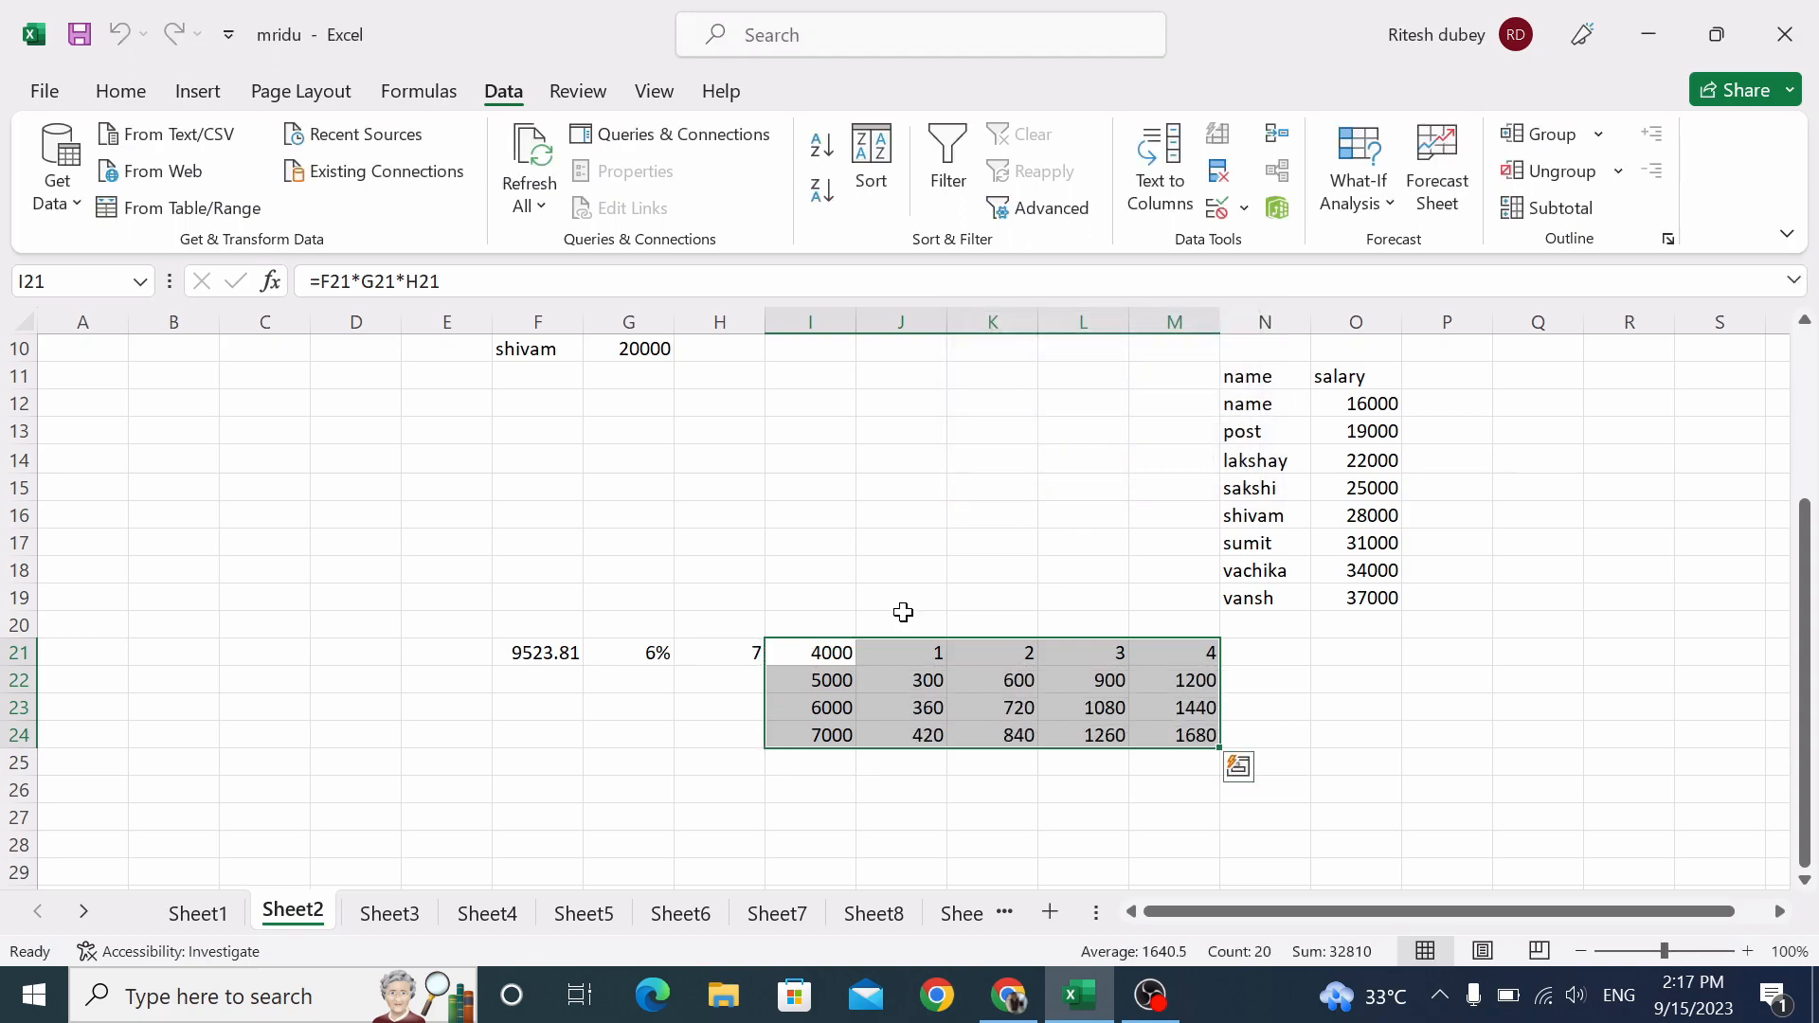
Review the data table's results for the 5000 row against the percentage in G21.
click(804, 688)
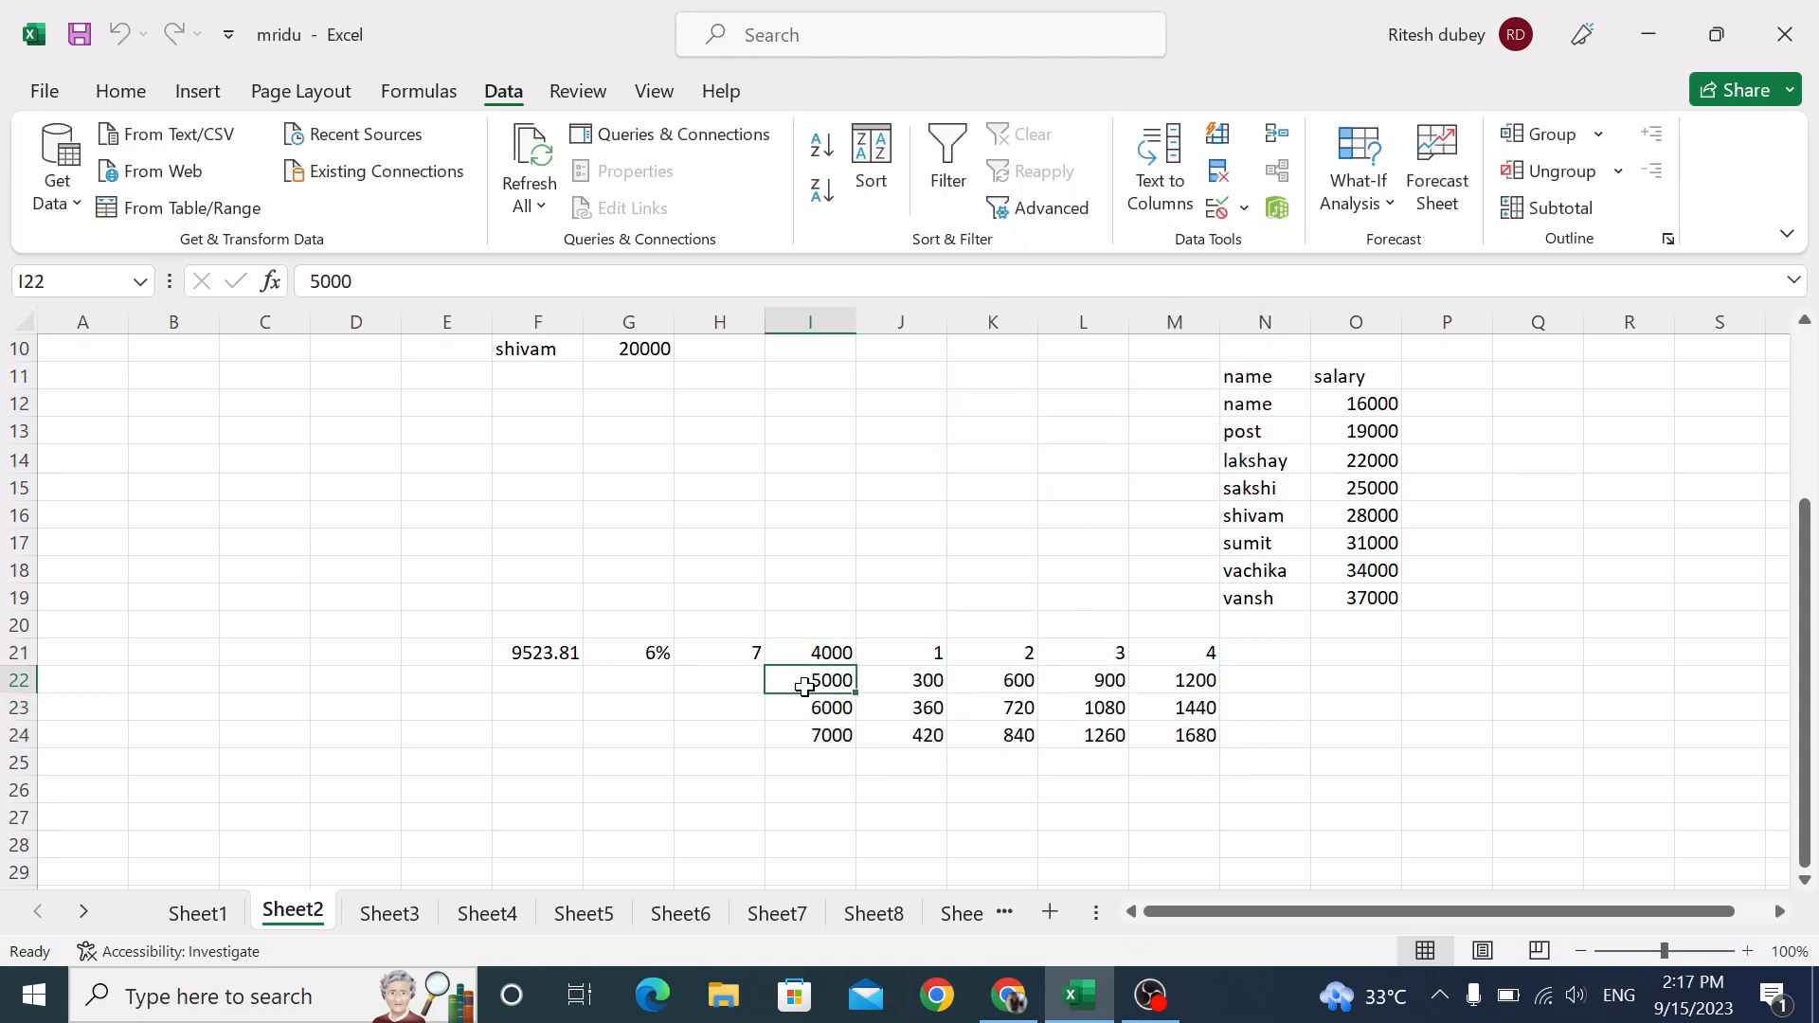
click(631, 654)
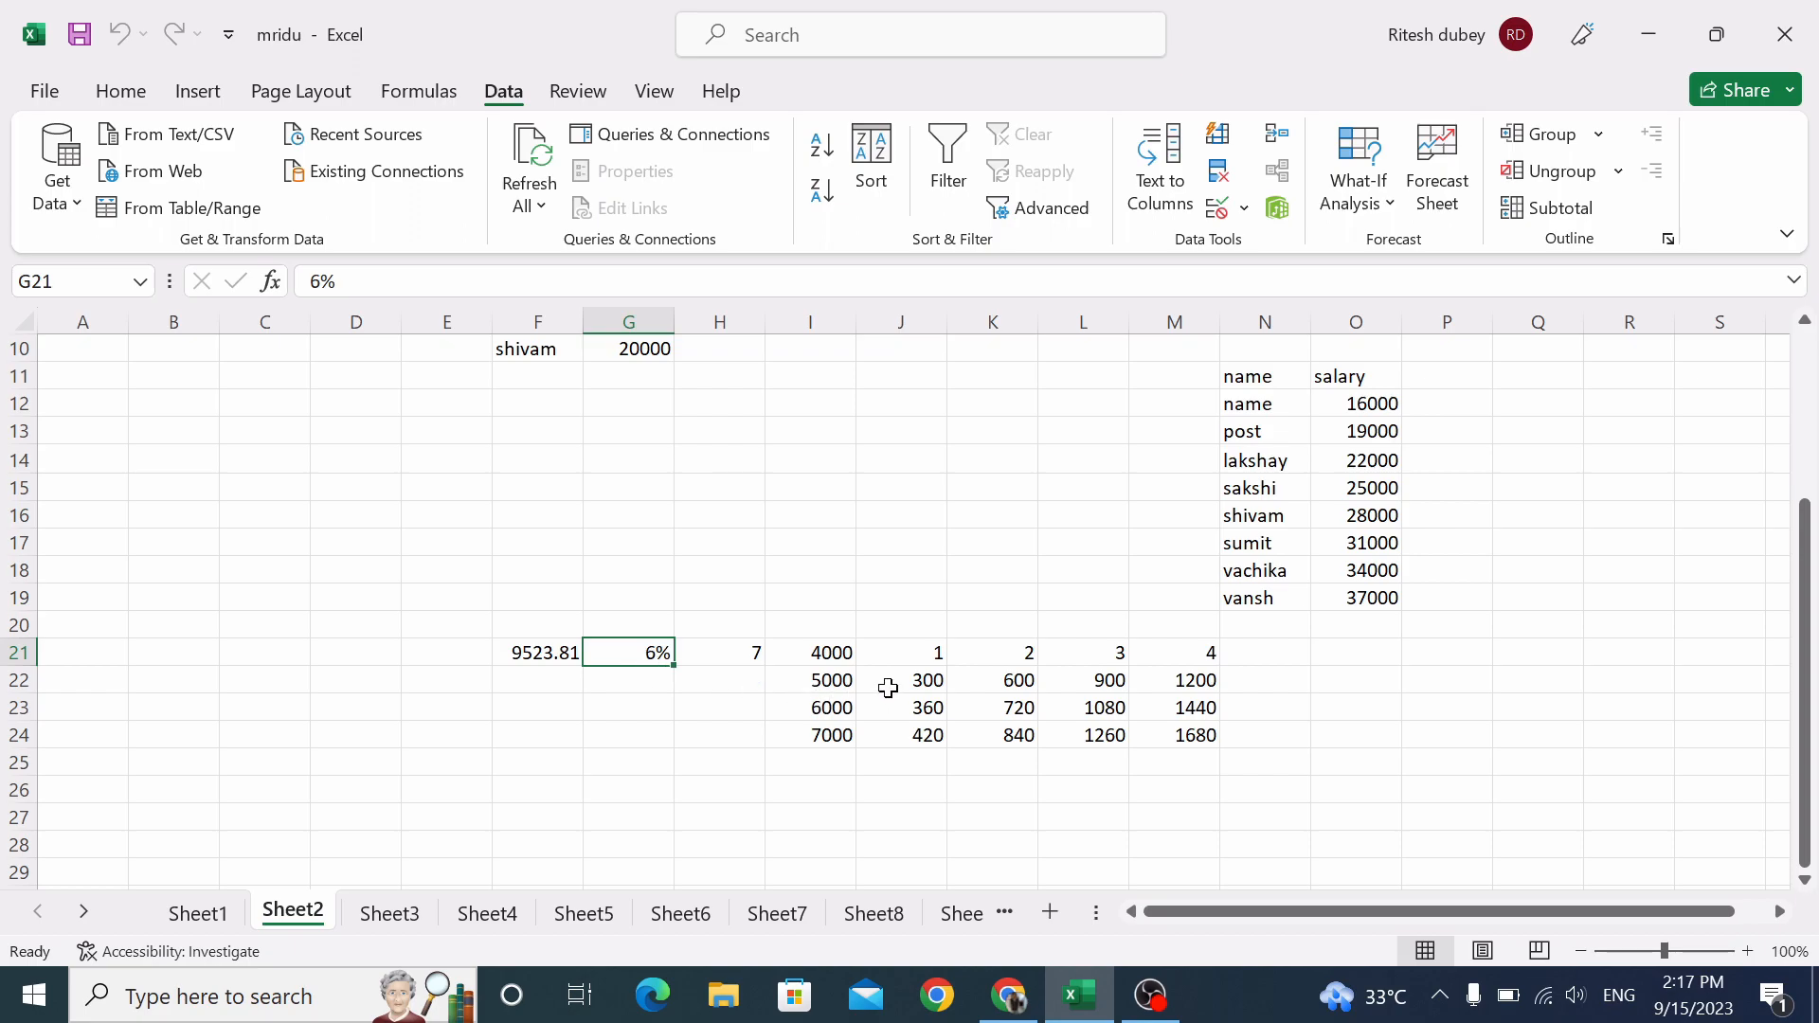
click(888, 687)
click(1006, 686)
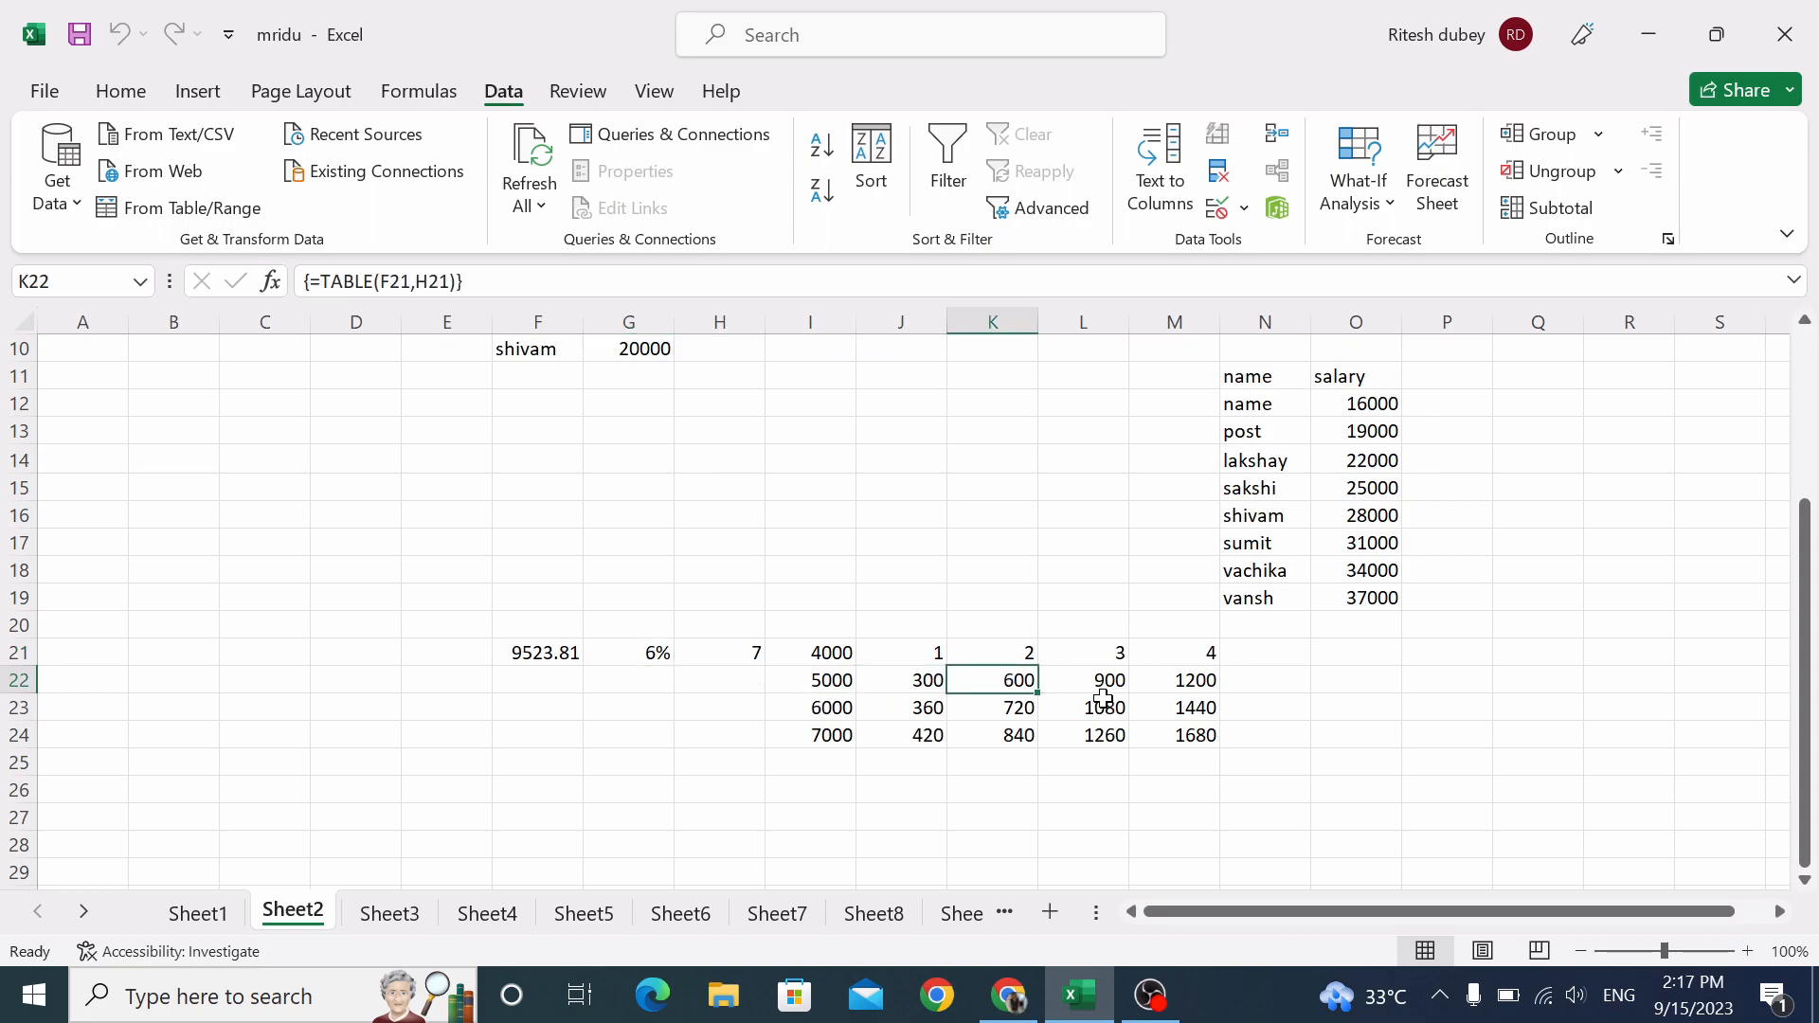
click(1103, 695)
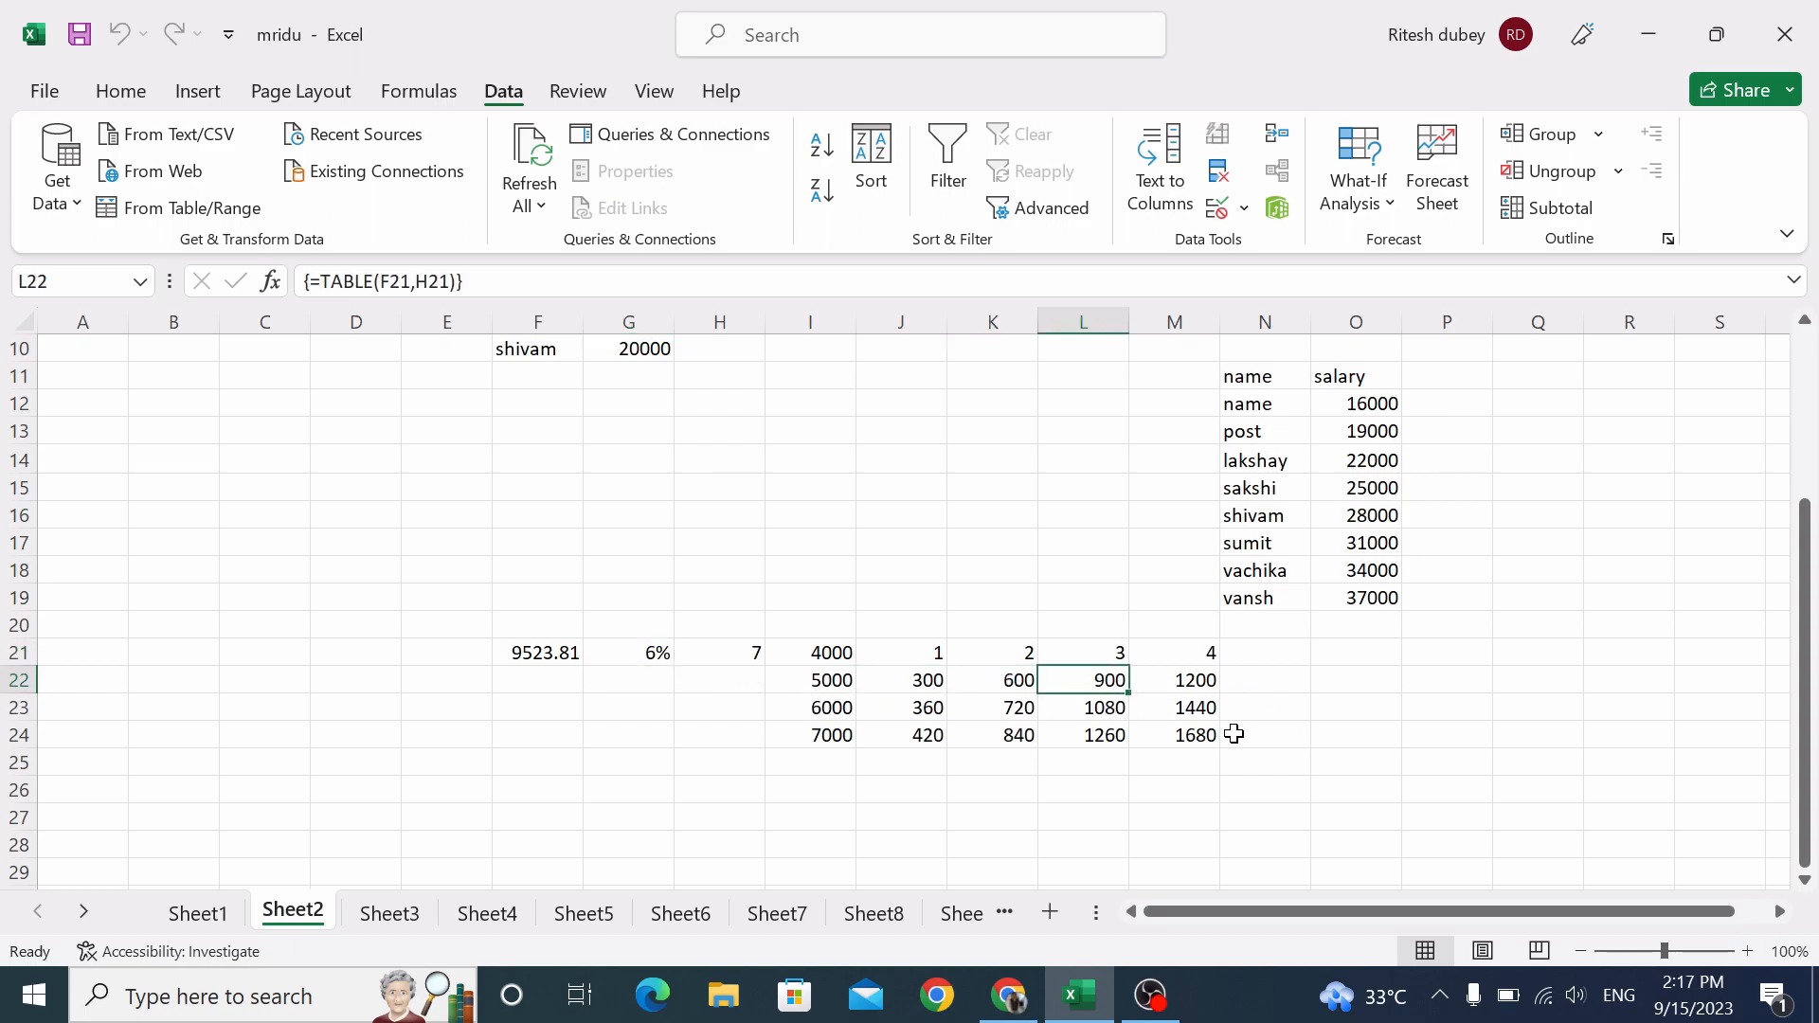
click(1269, 715)
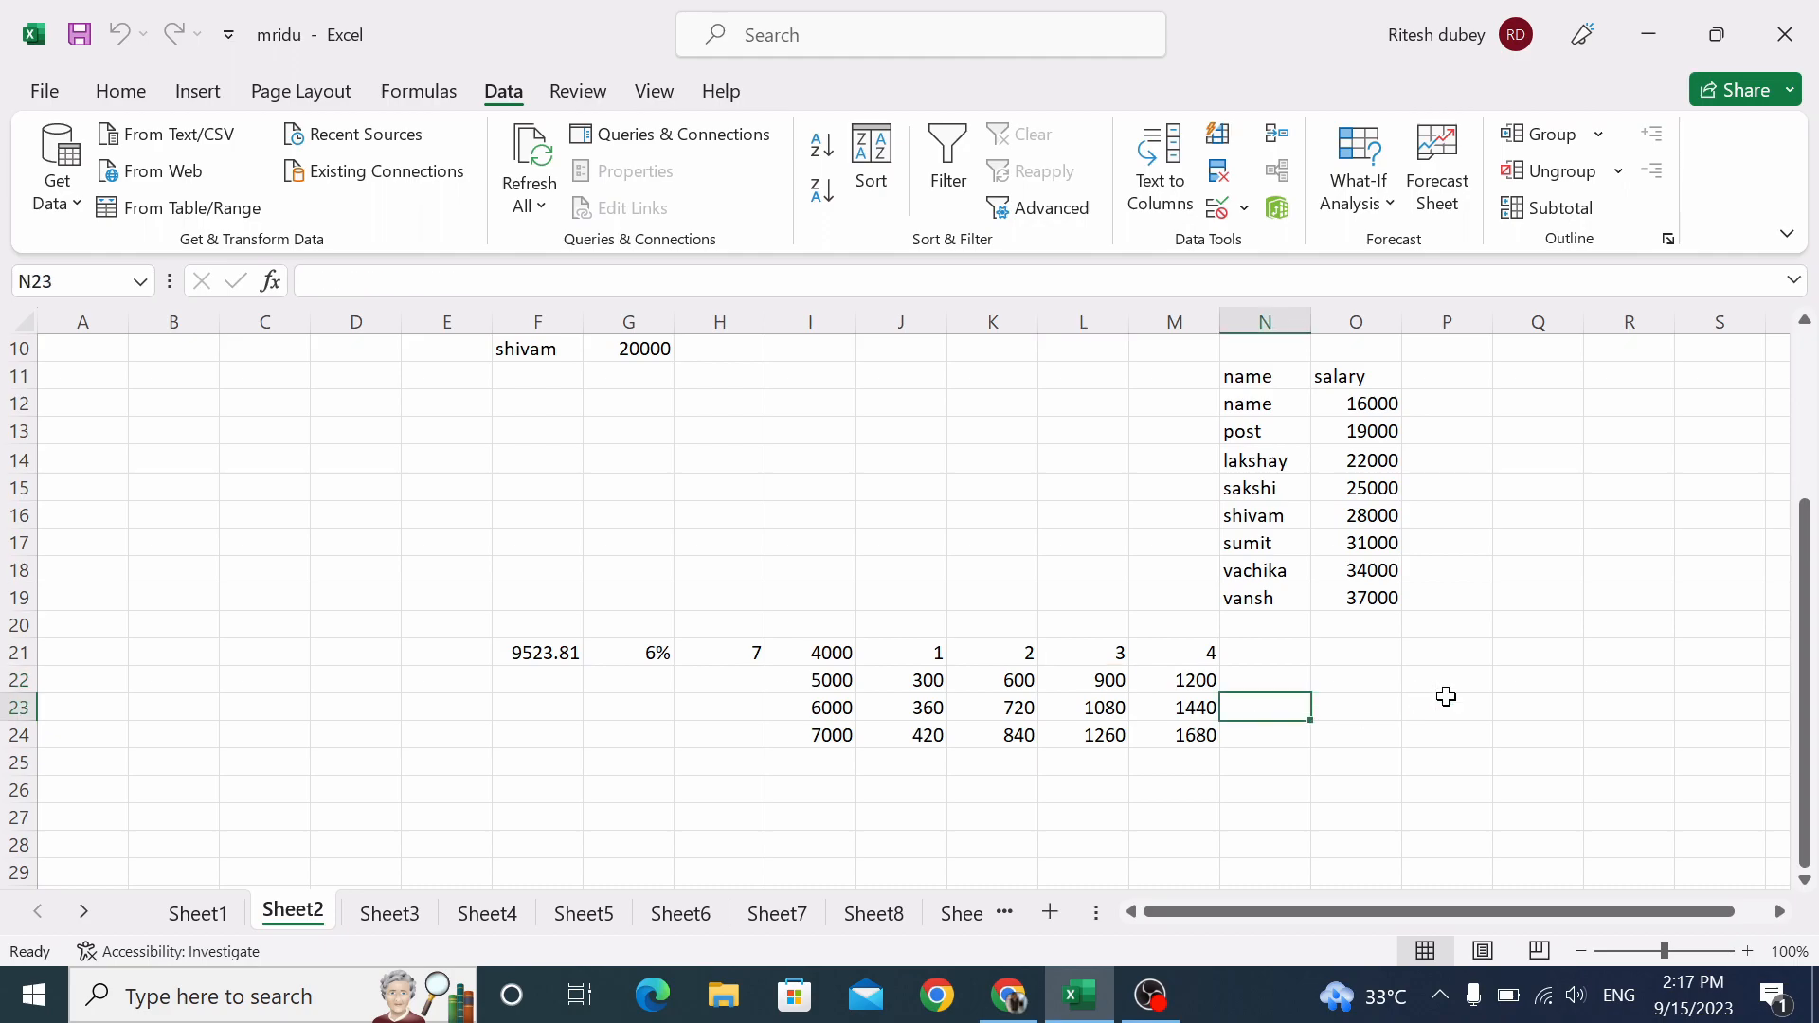
Switch to Sheet1 and look across the columns of the marks table.
scroll(1466, 706, up, 3)
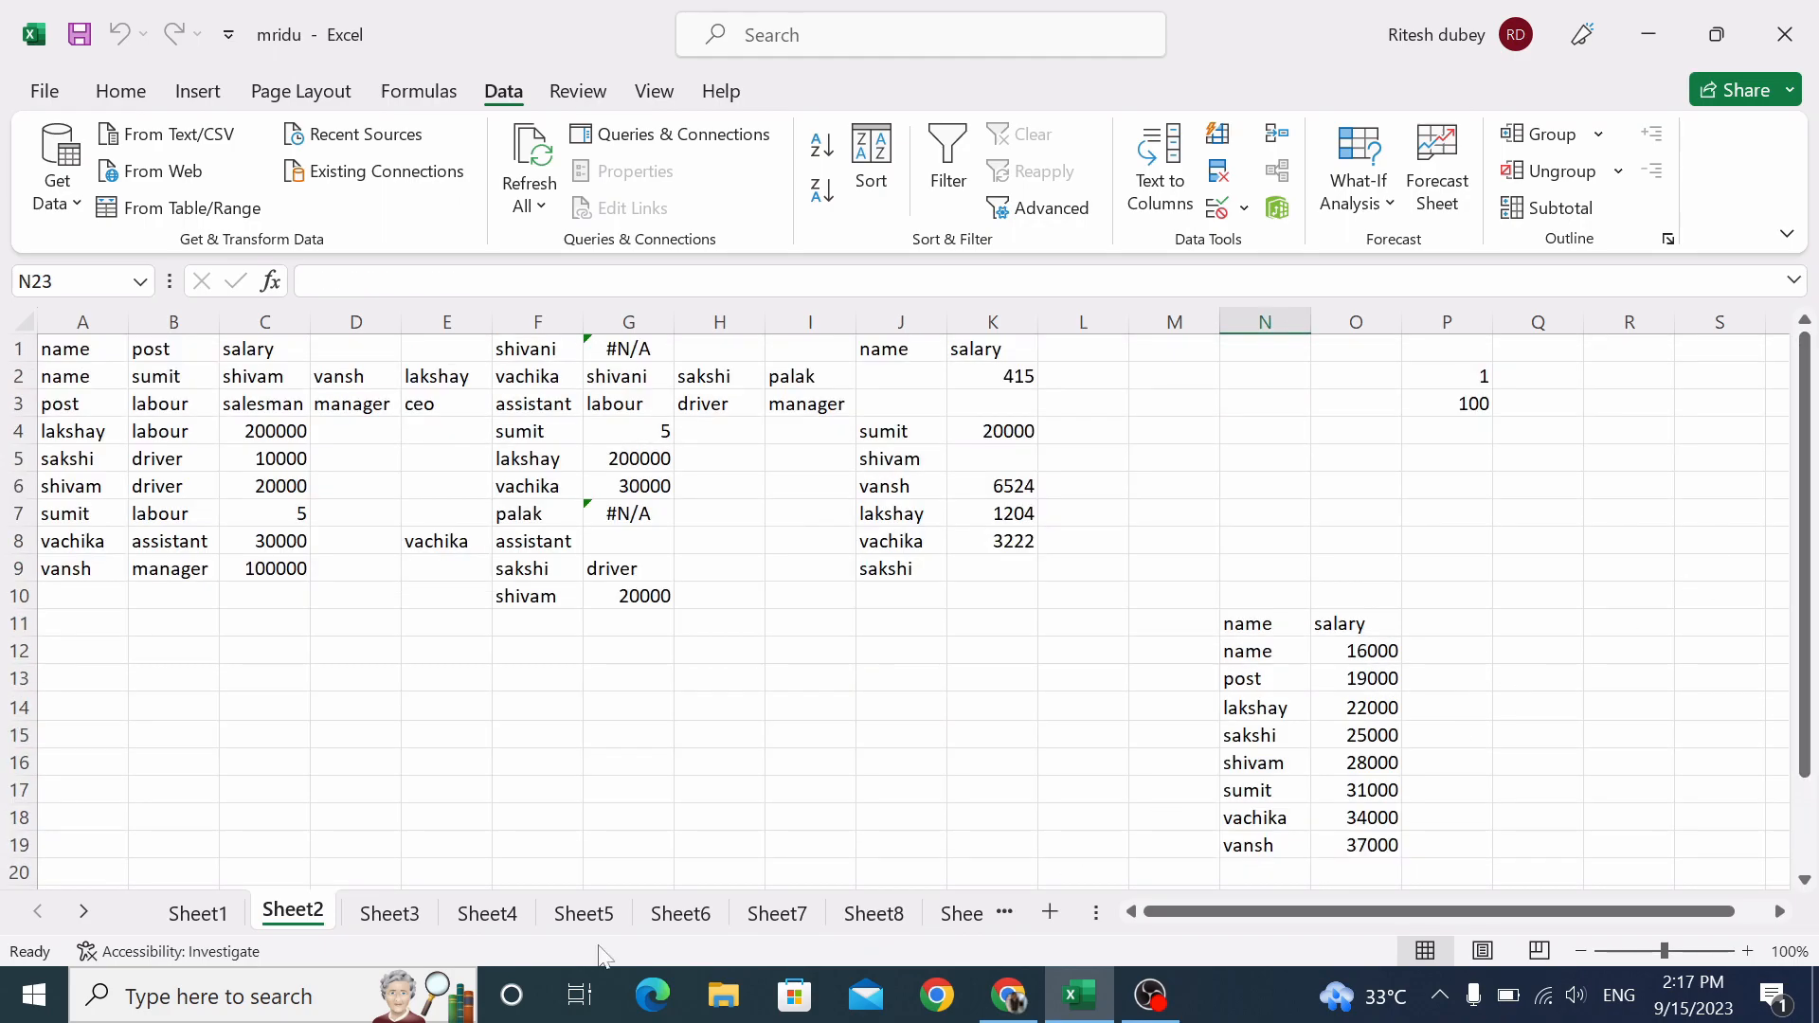
click(197, 914)
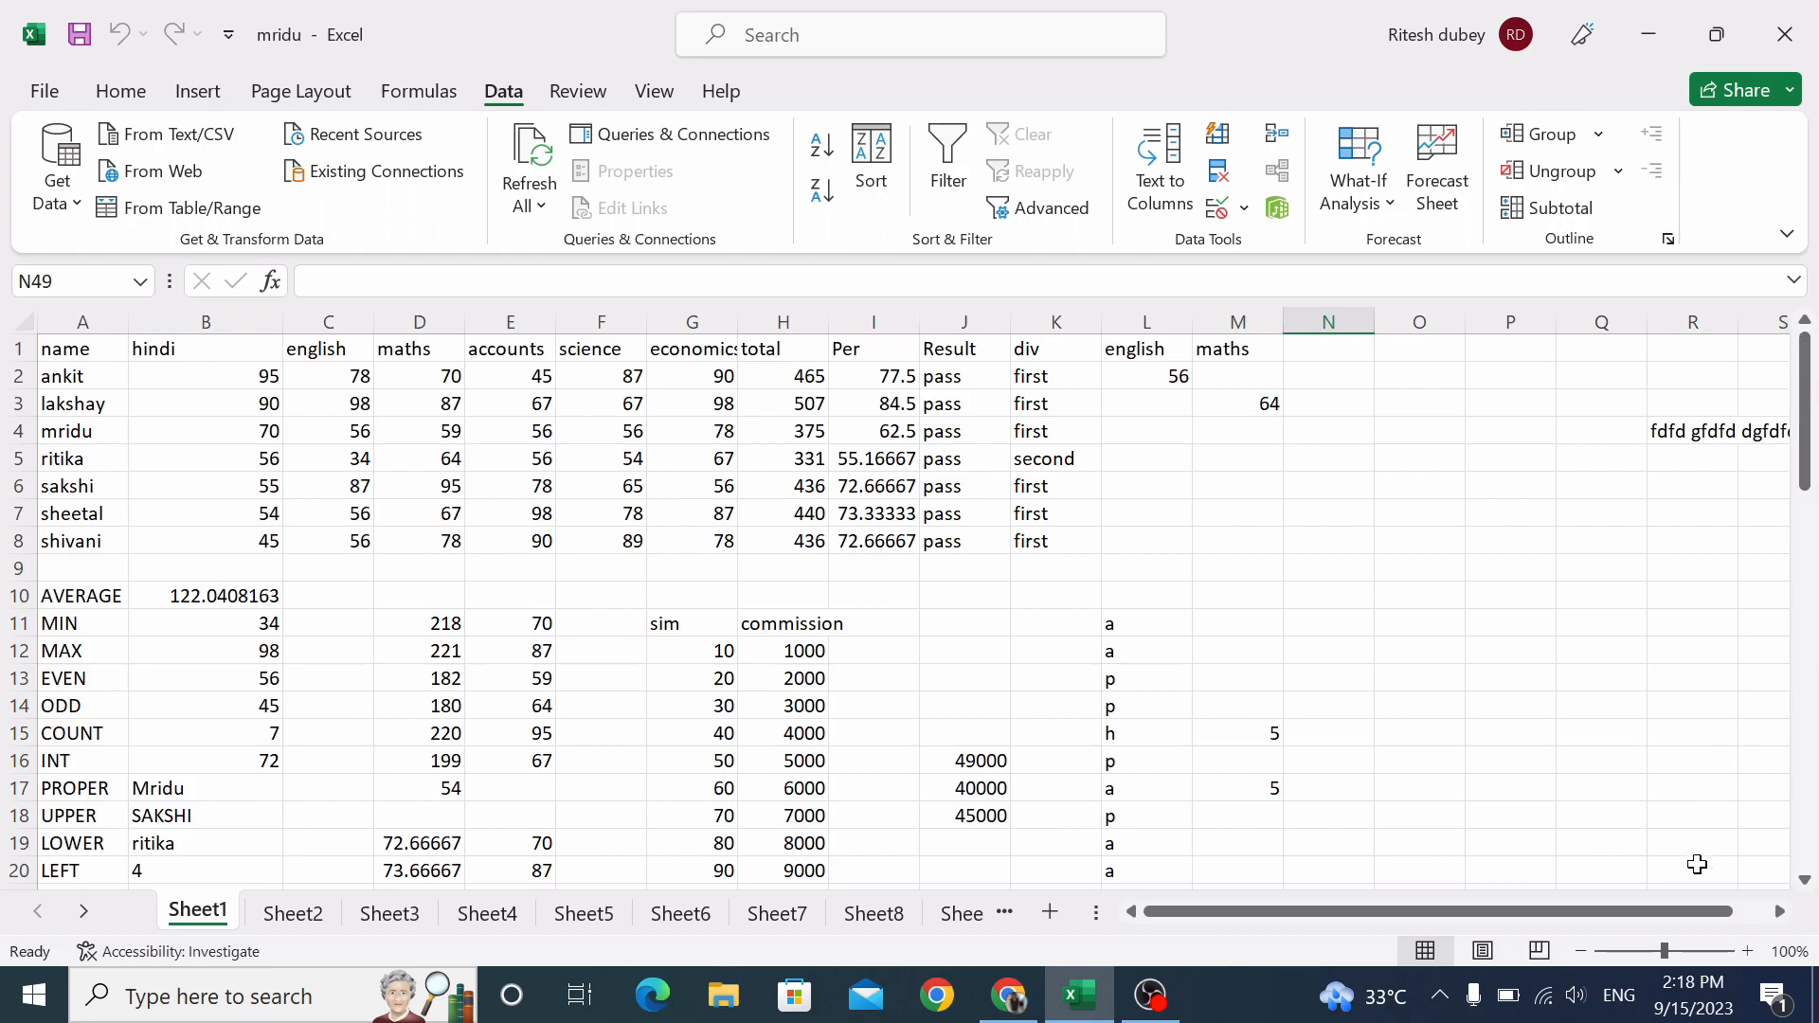
click(1779, 912)
click(1779, 912)
click(1779, 912)
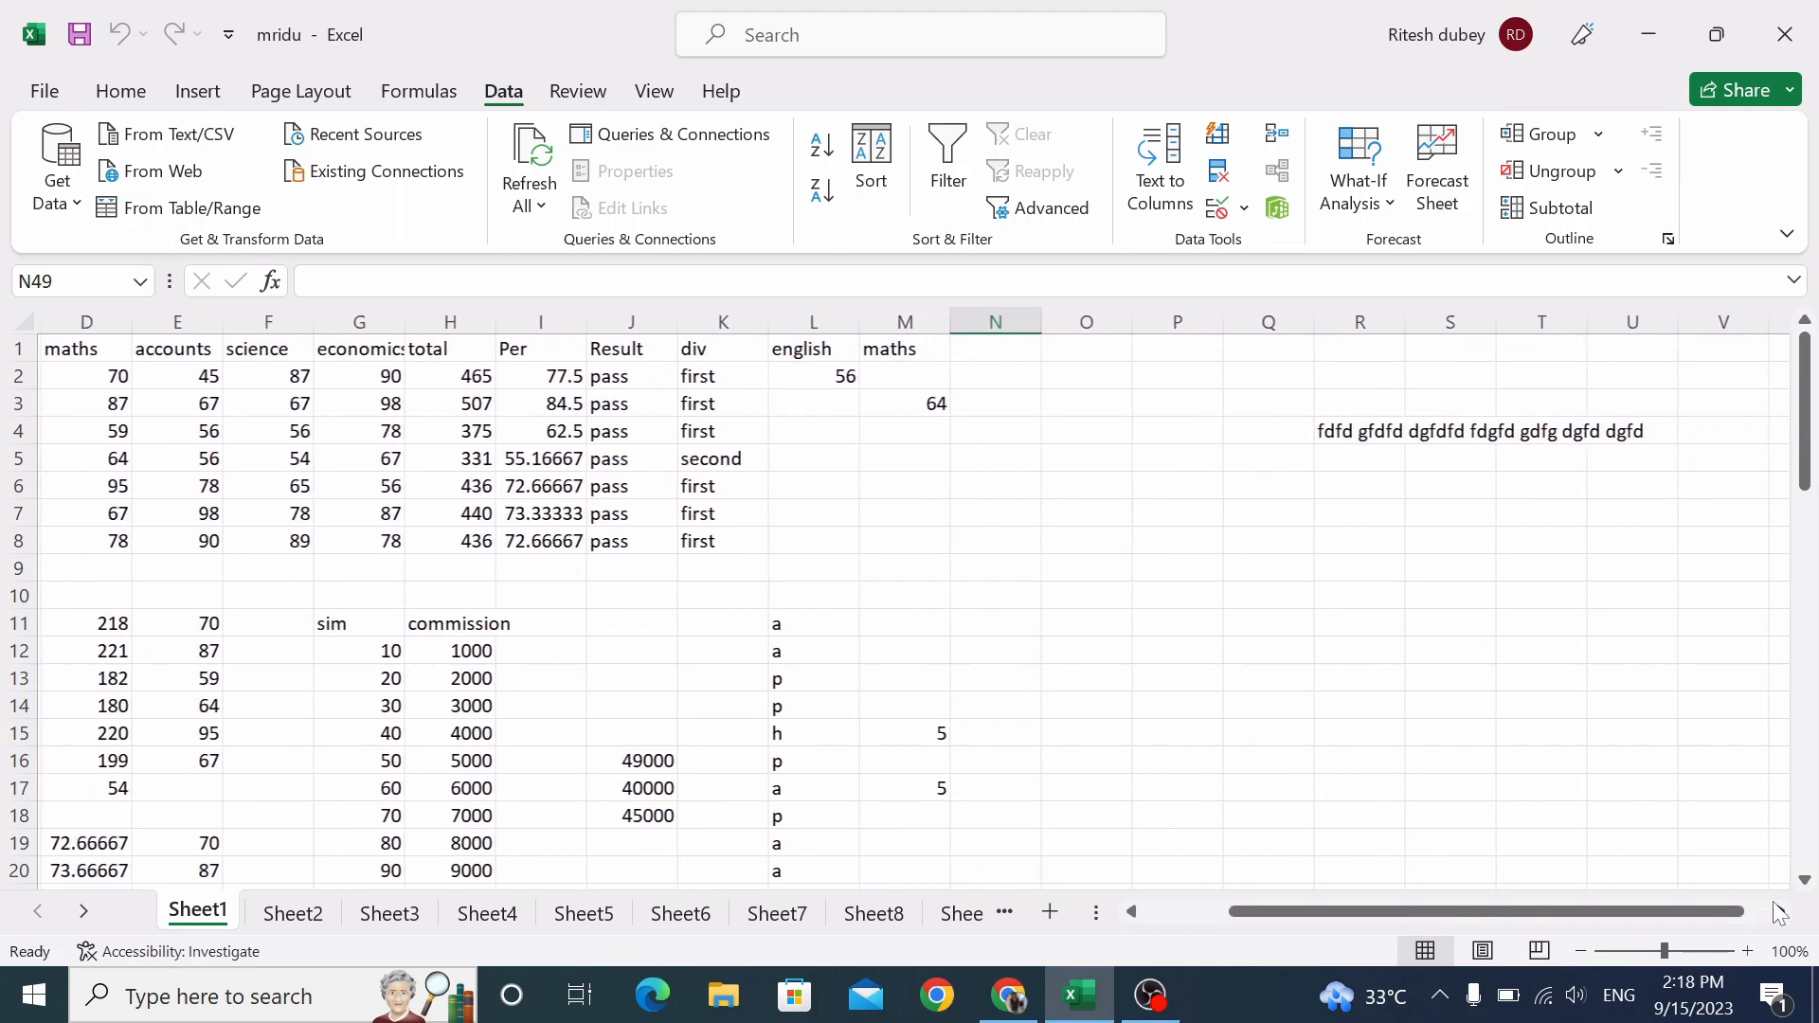
click(1780, 911)
click(1780, 911)
click(1134, 912)
click(1133, 912)
click(1133, 912)
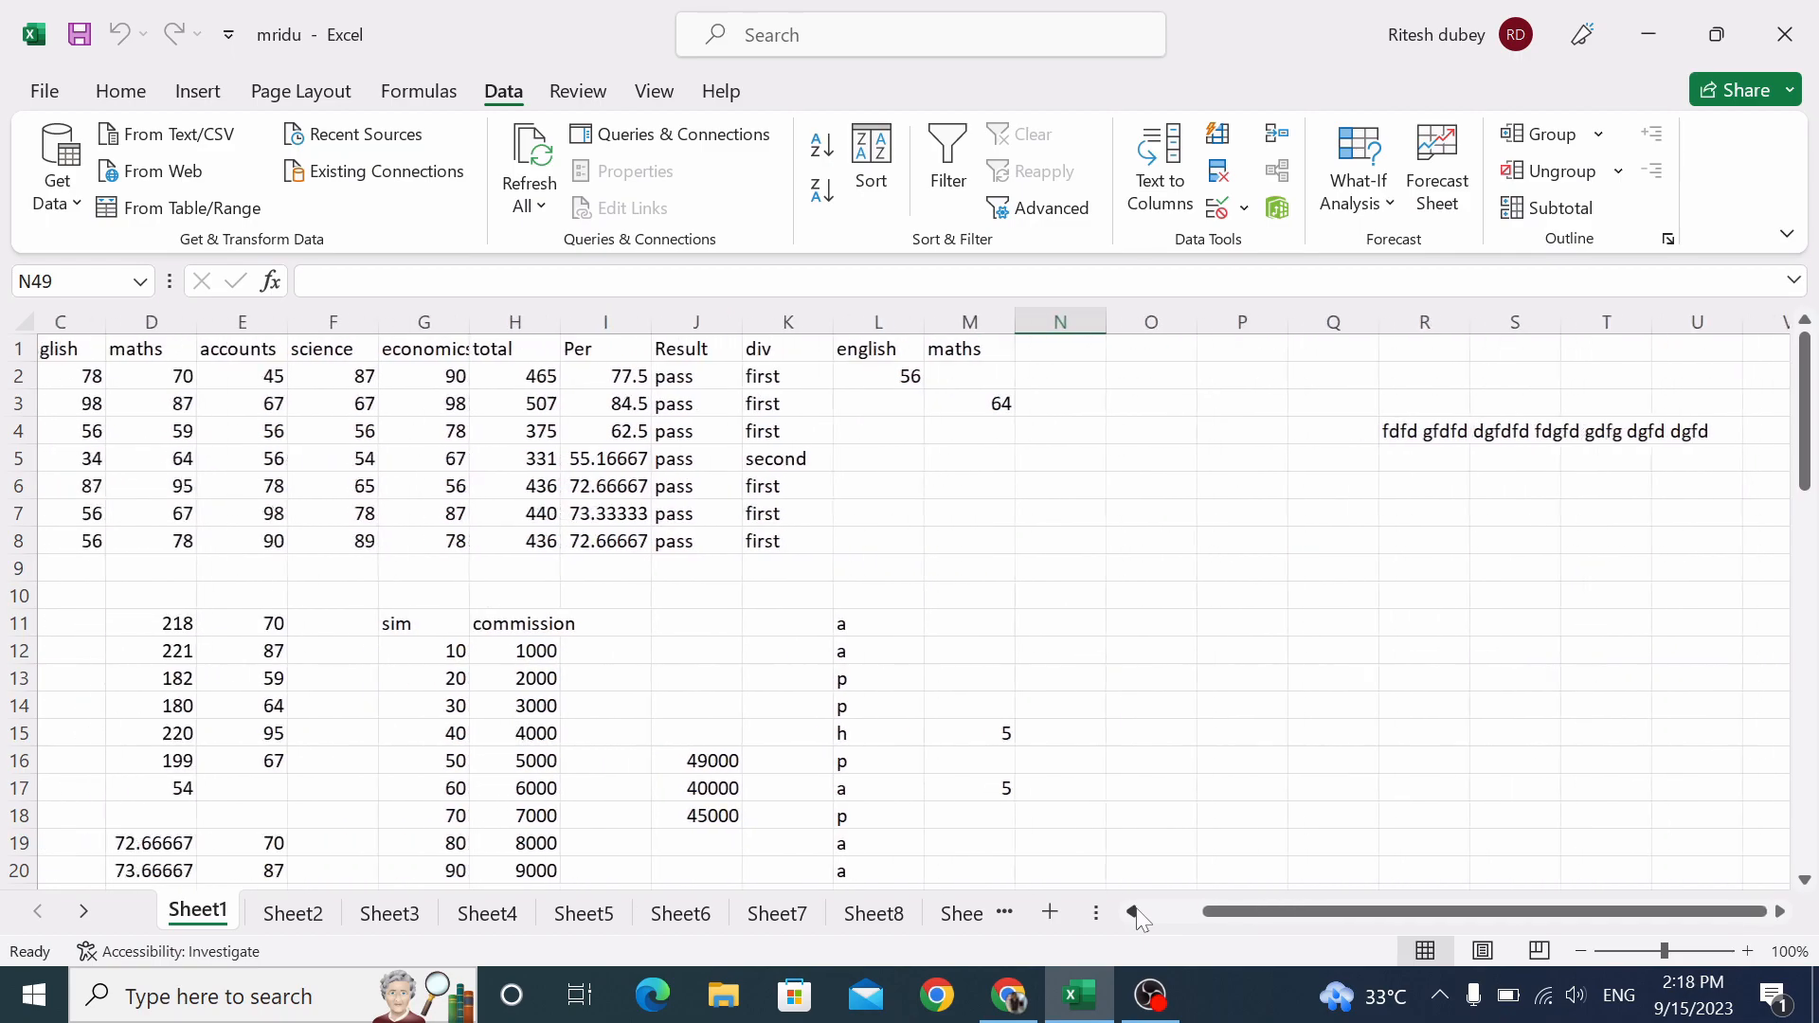
click(1133, 911)
click(1134, 911)
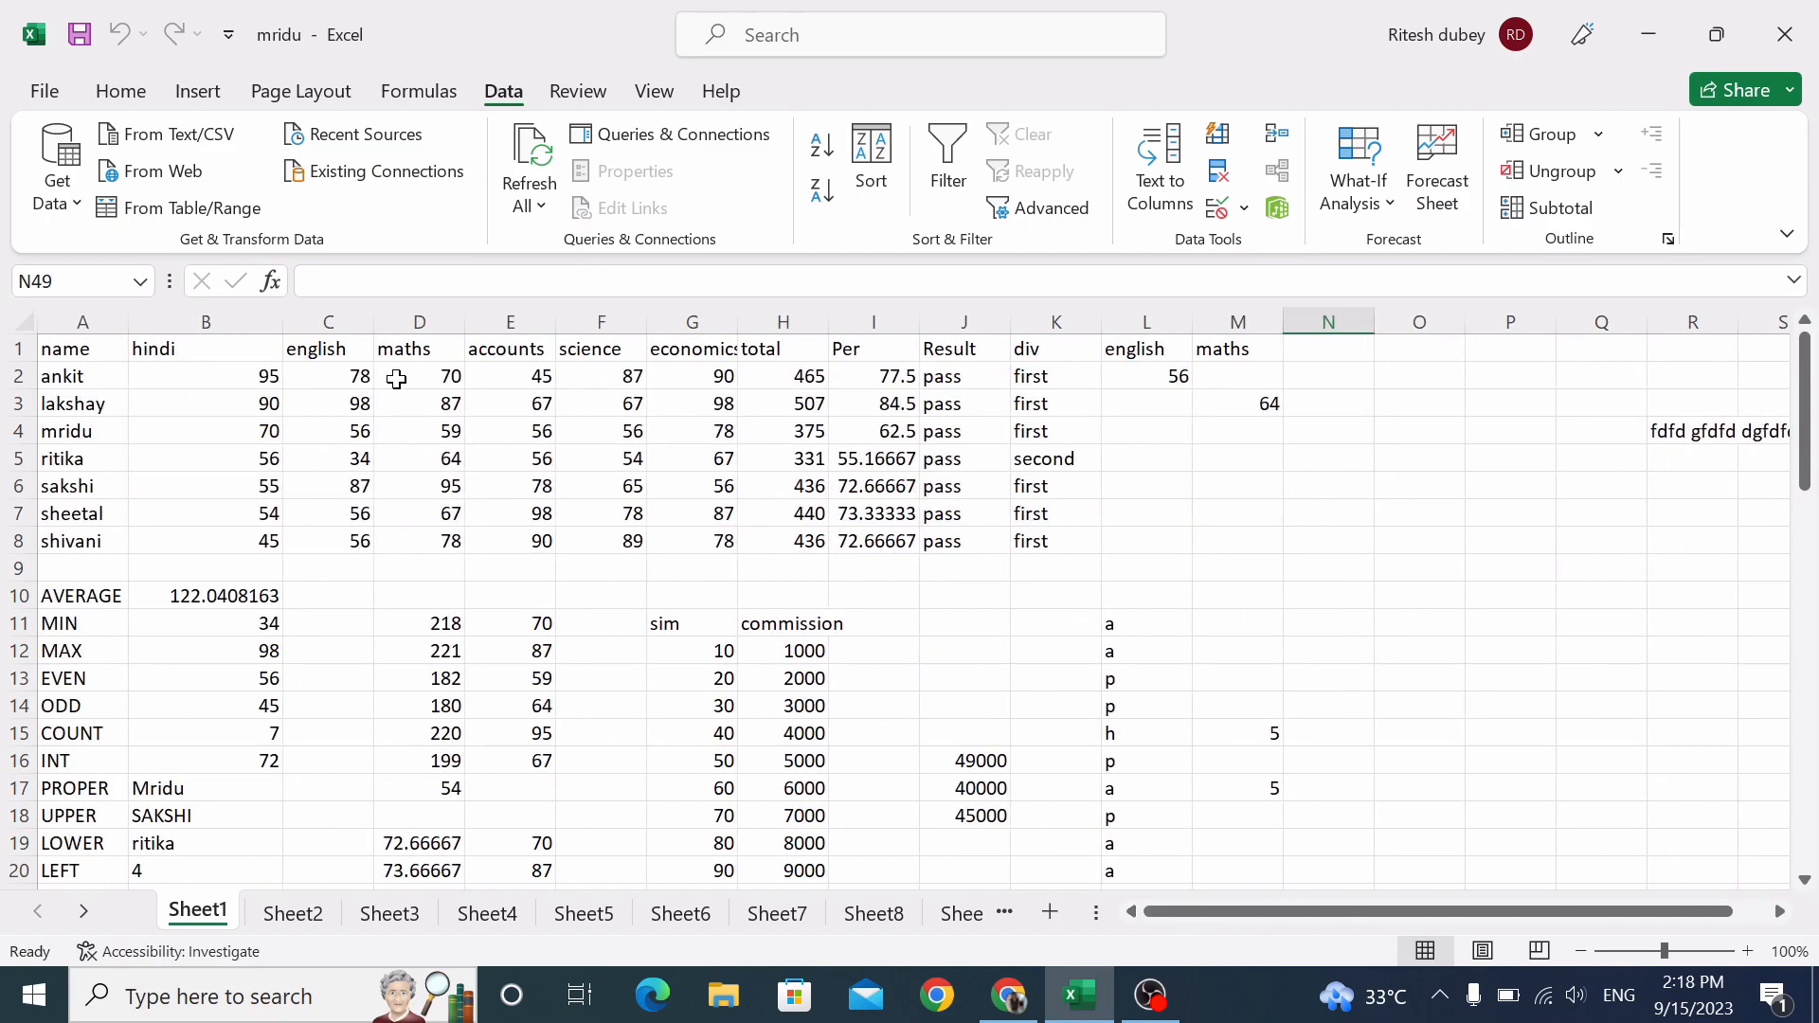
Group columns C through G, from english to economics, and collapse the group after testing that it expands.
drag(323, 347, 656, 348)
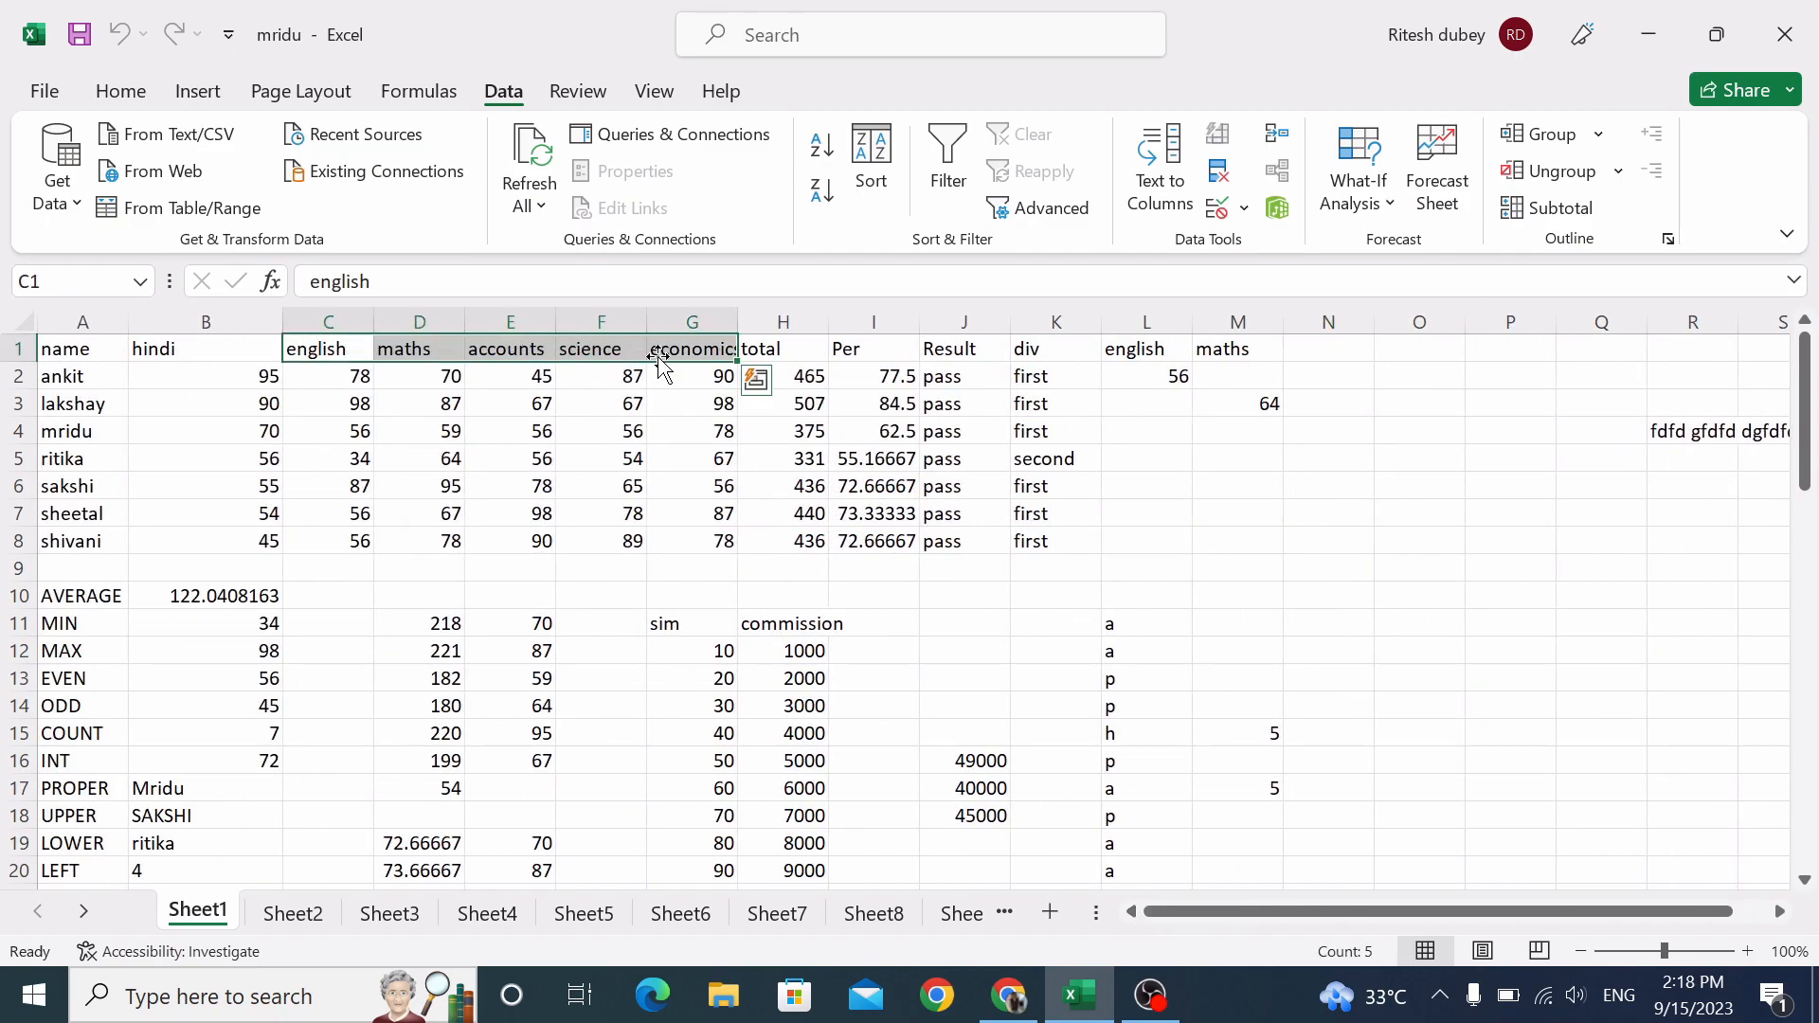
click(1545, 134)
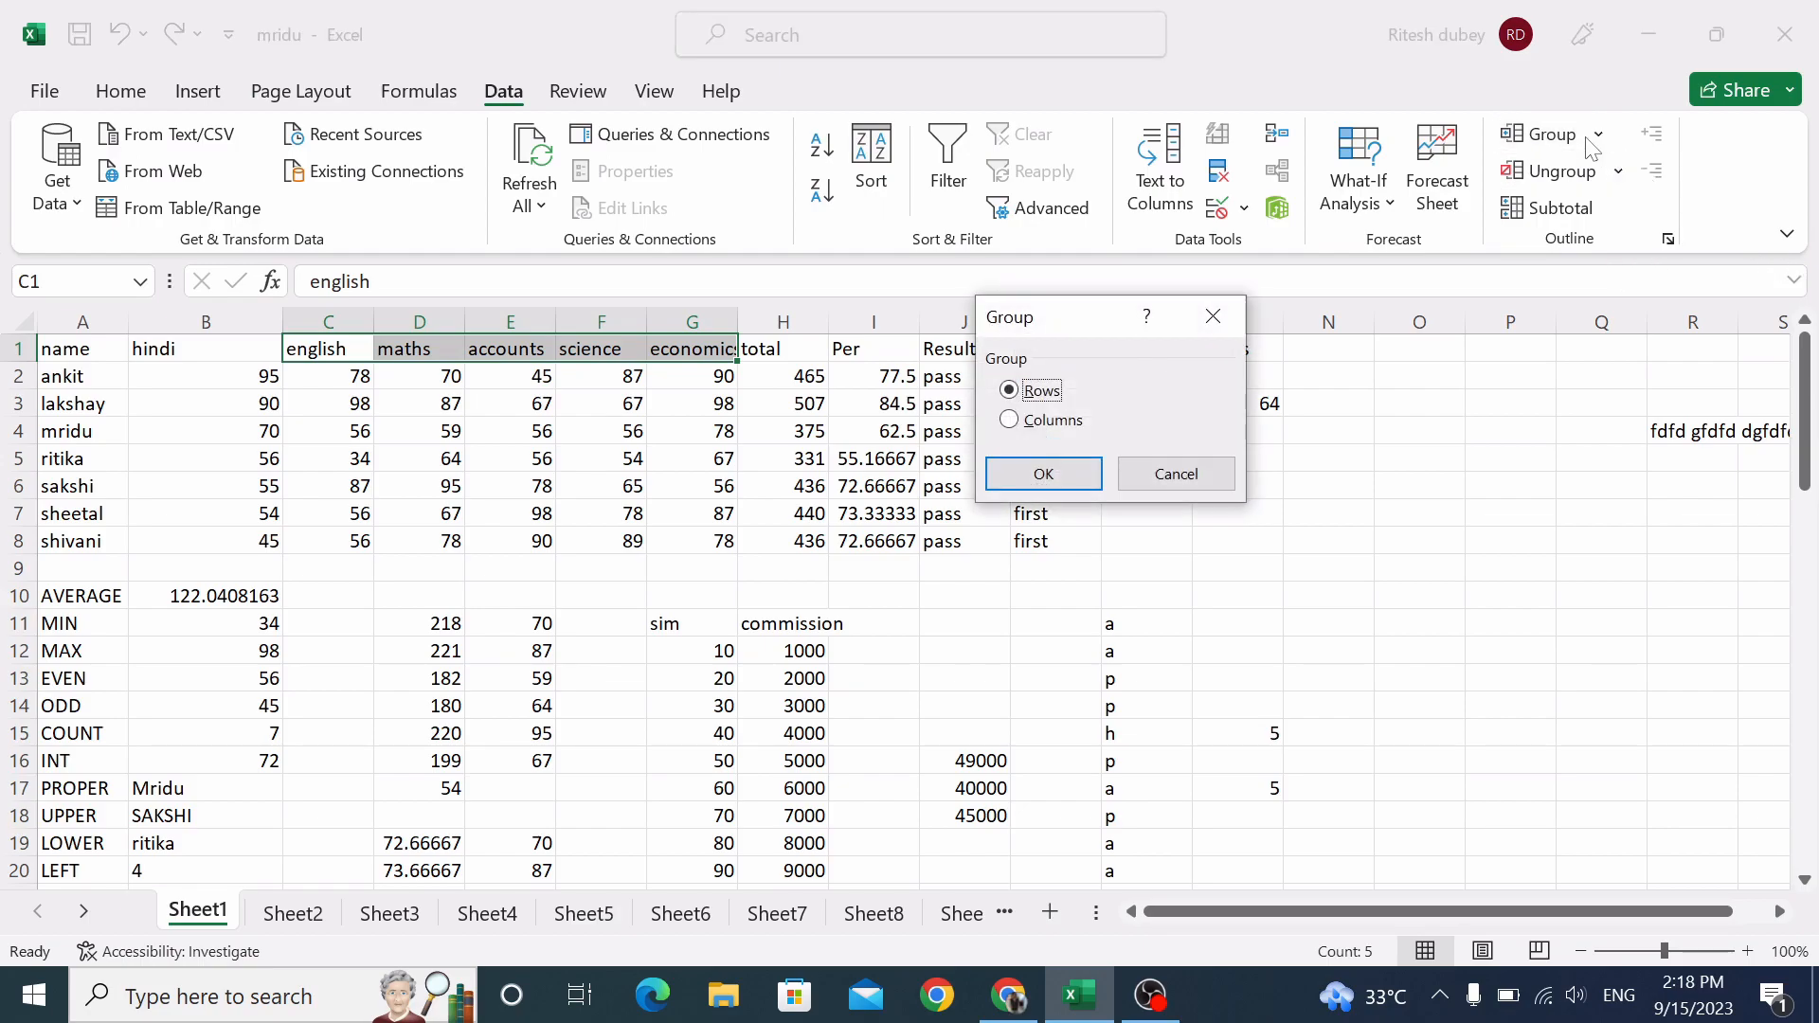
click(1060, 424)
click(1043, 473)
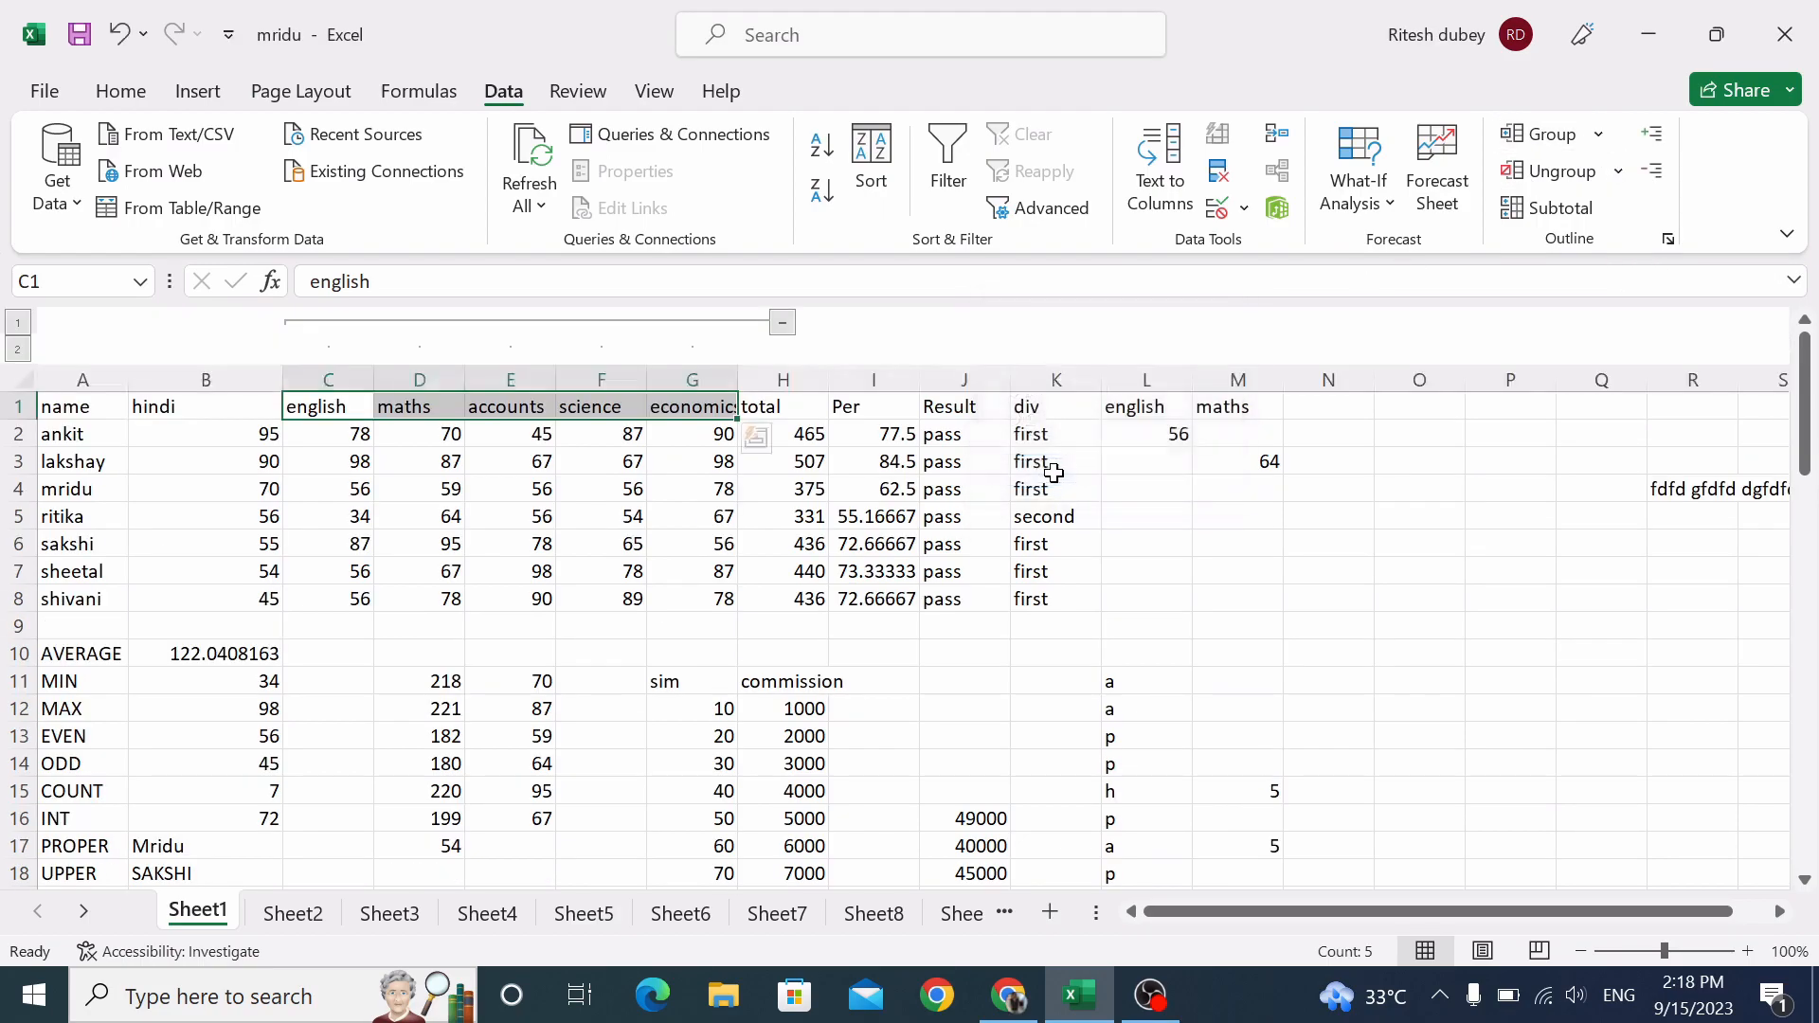
click(784, 327)
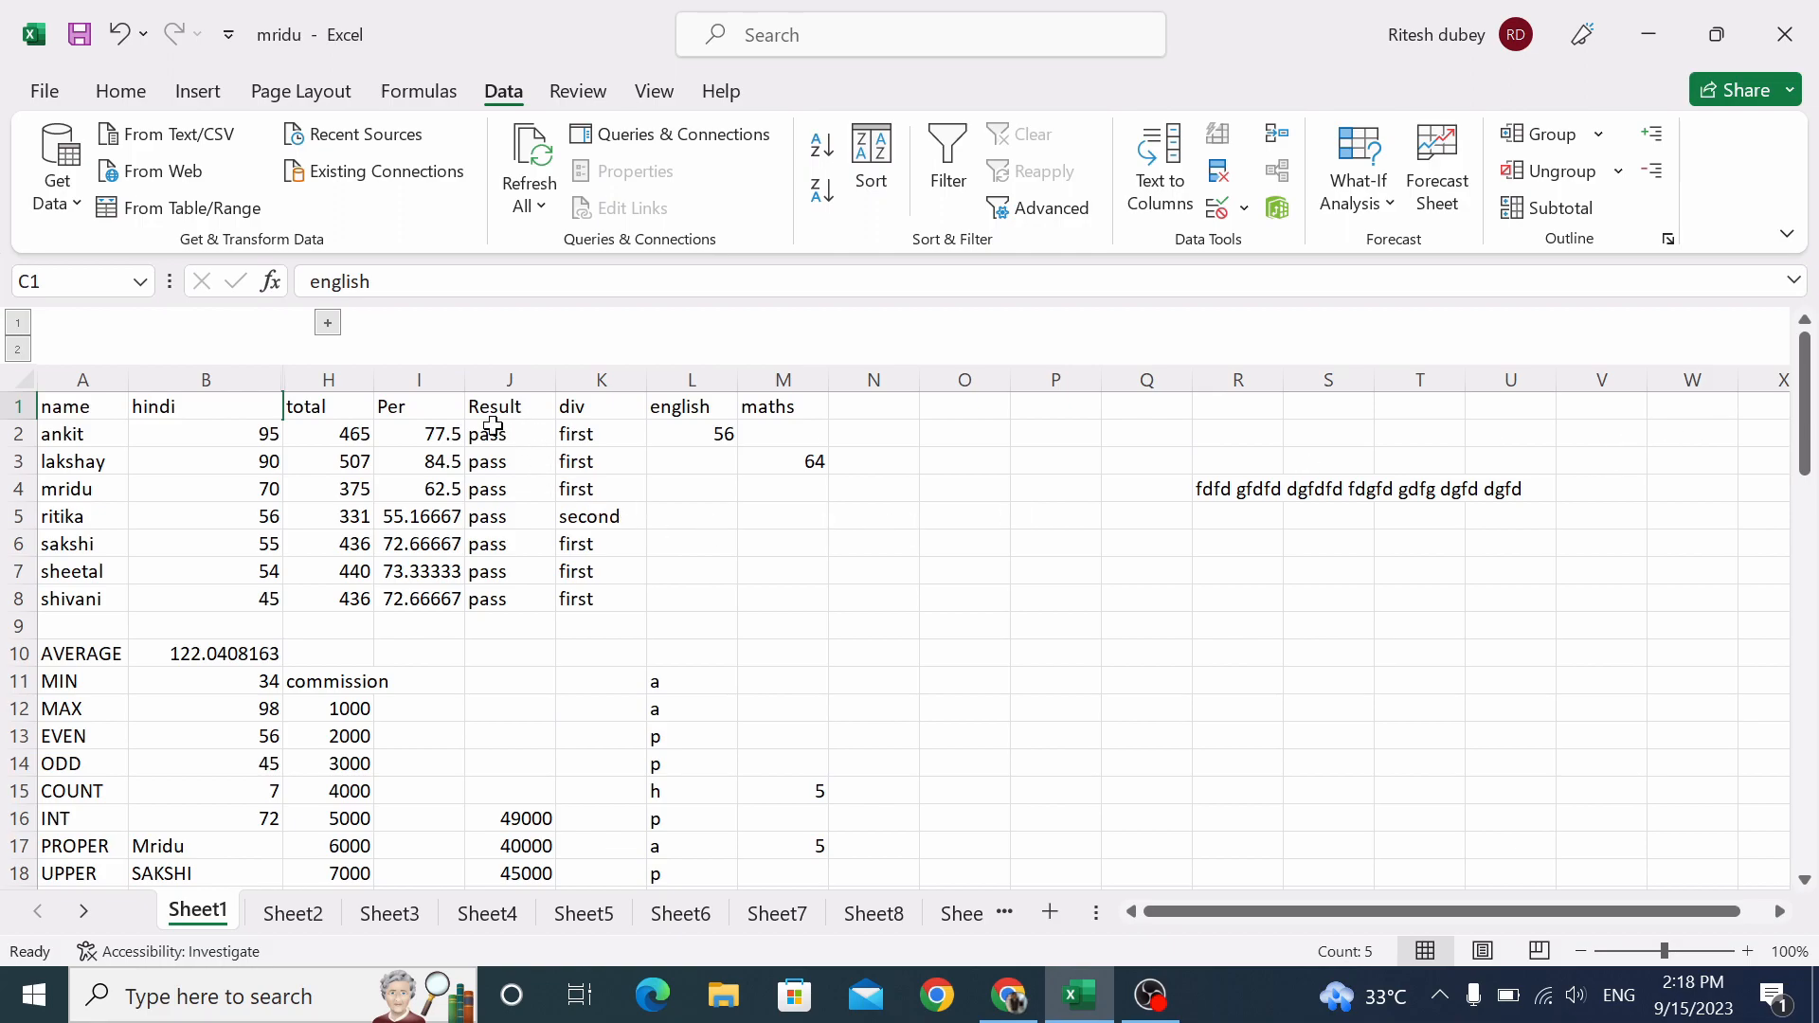
click(327, 324)
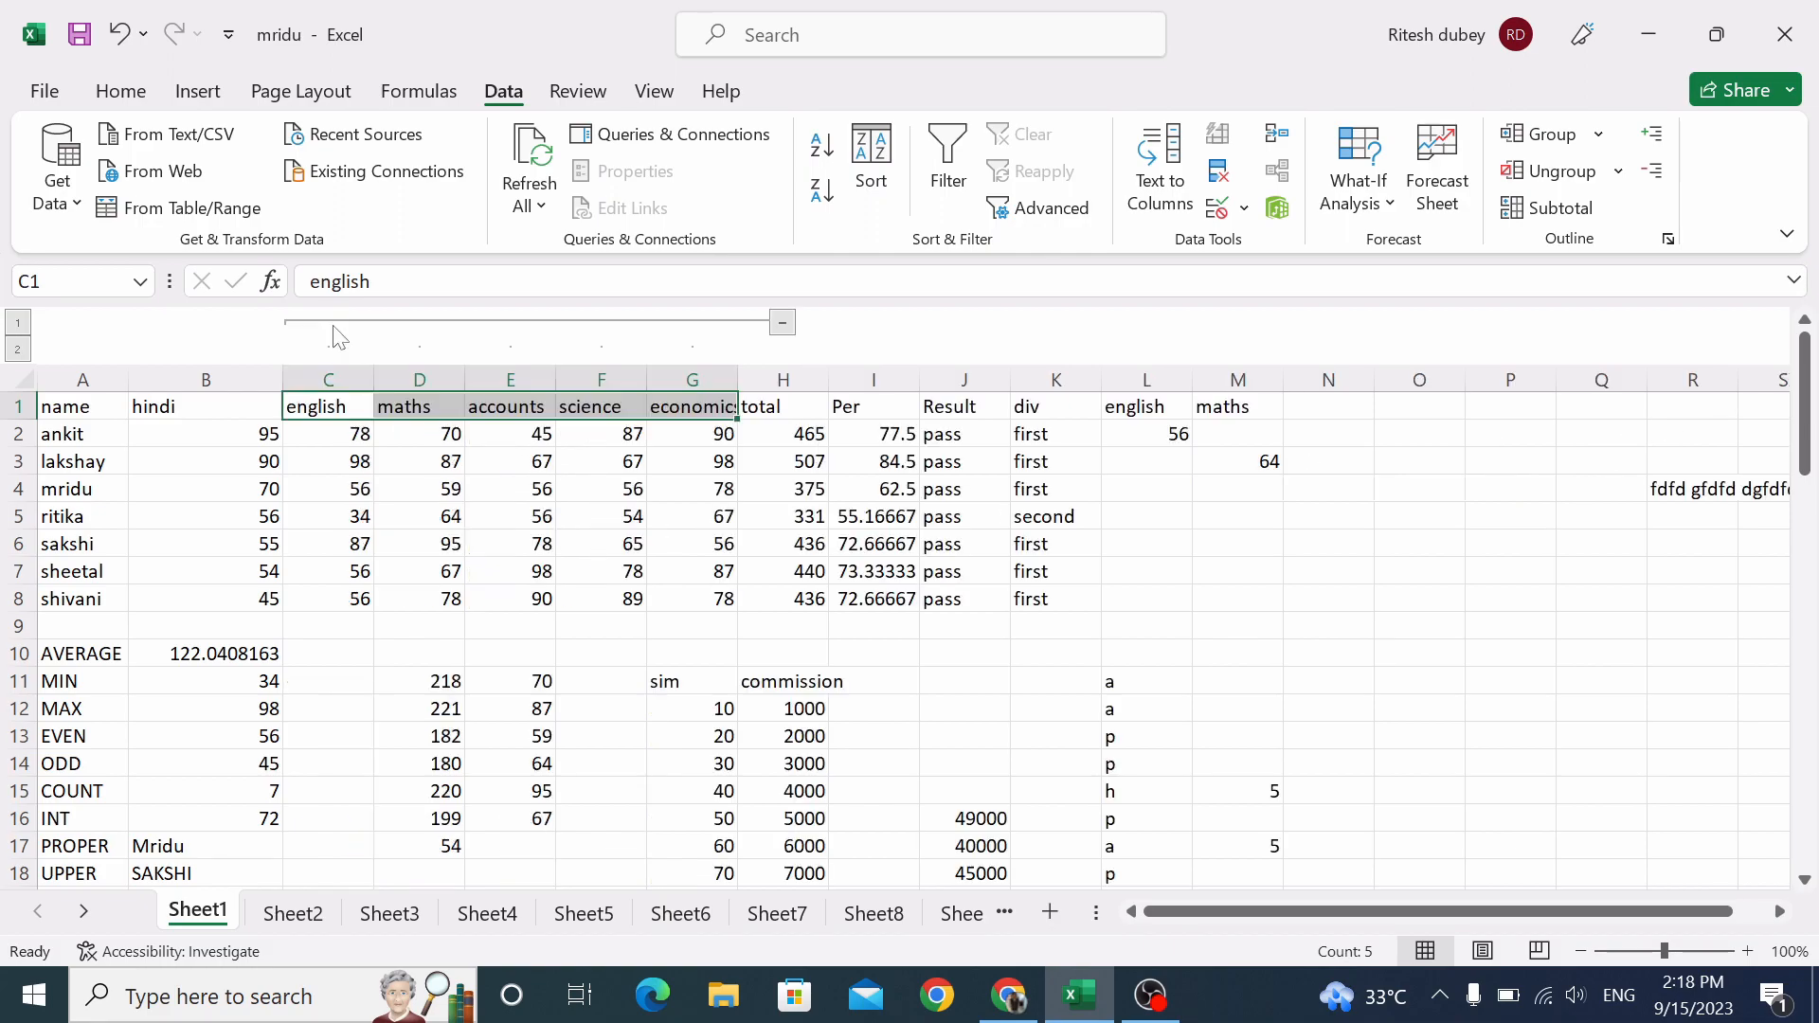
click(783, 325)
Group columns I through M, from Per to the second maths column, and collapse that group.
drag(420, 406, 808, 407)
click(1599, 135)
click(1573, 168)
click(1052, 421)
click(1043, 474)
click(873, 323)
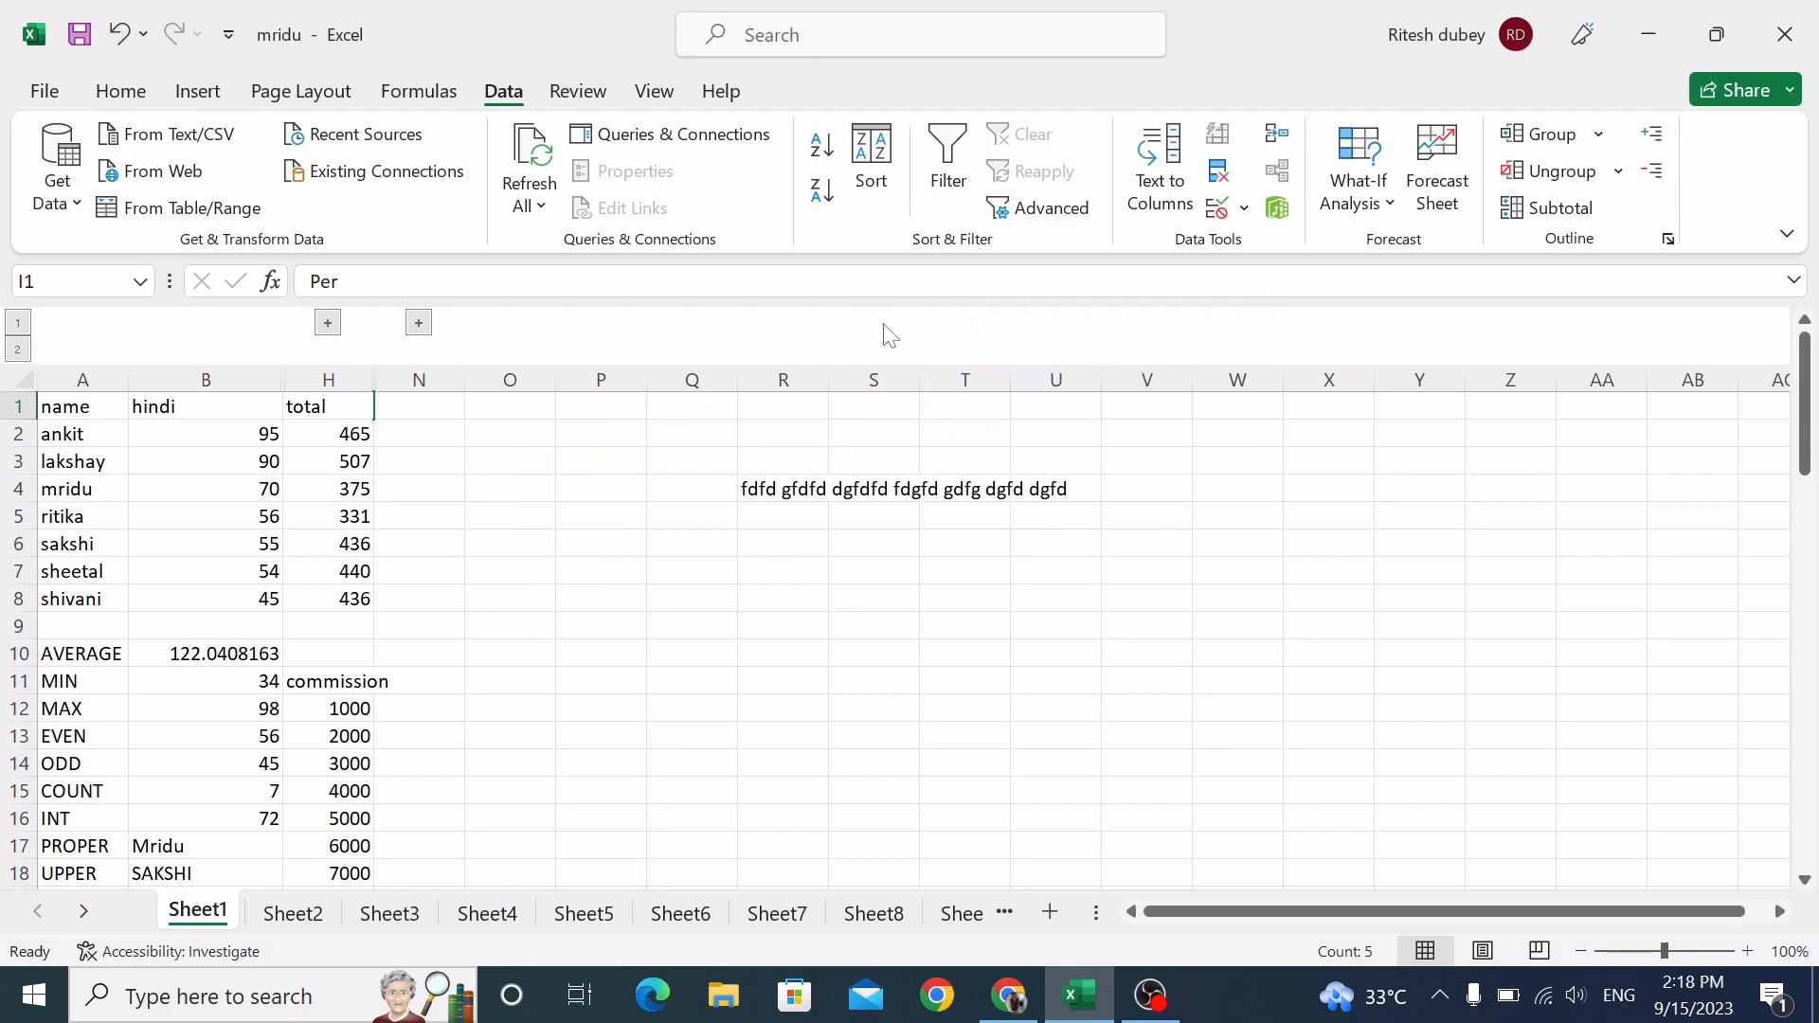
Expand both column groups and ungroup columns C through N.
click(419, 323)
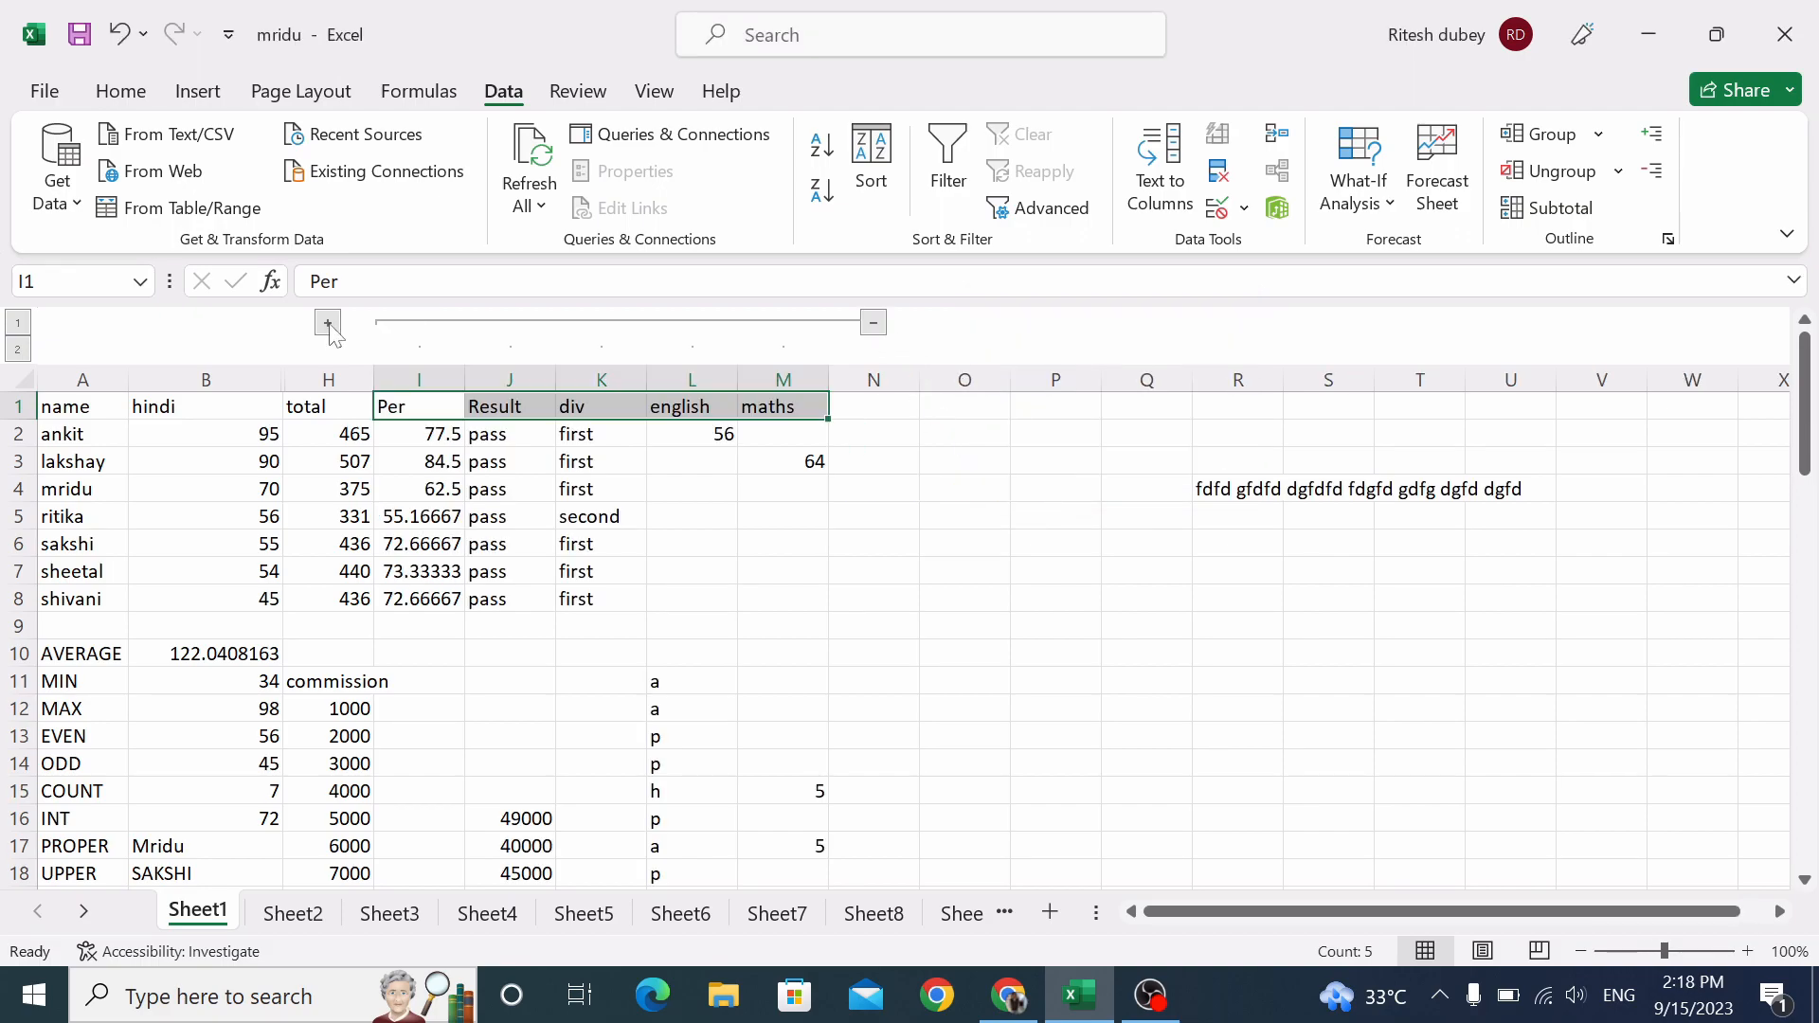
click(327, 323)
drag(322, 406, 1313, 387)
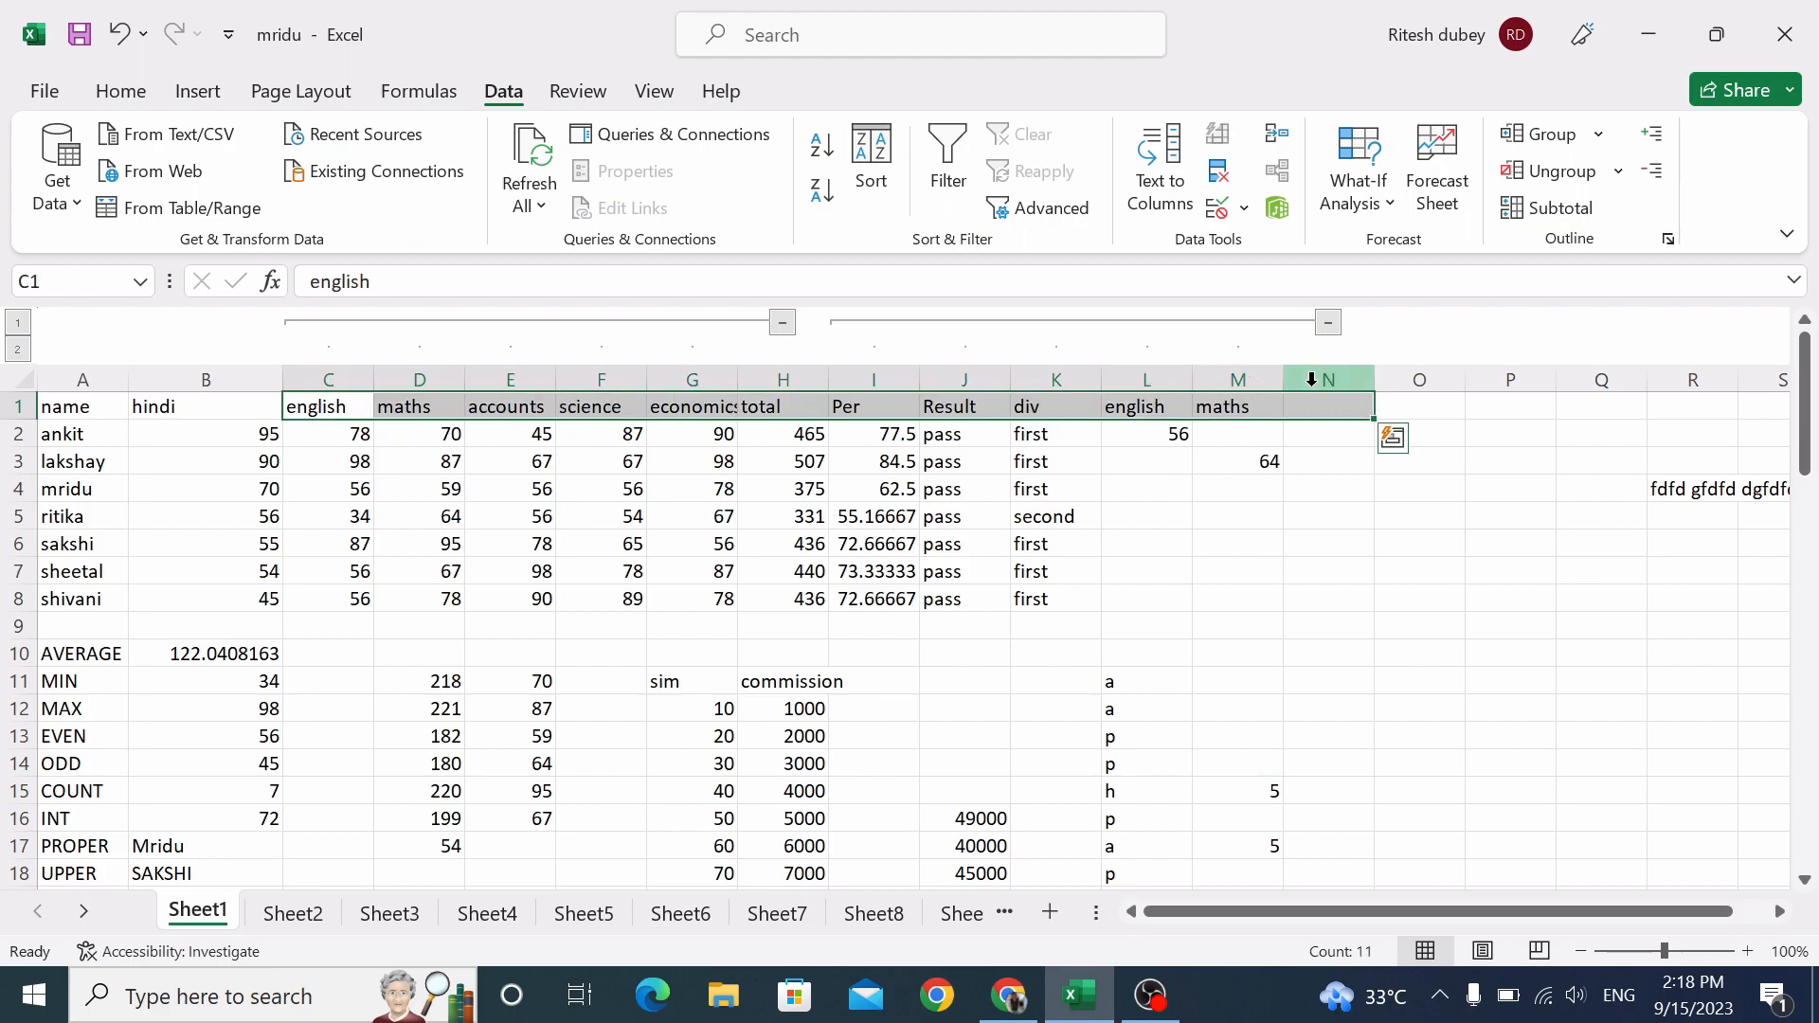
click(1601, 176)
click(1052, 419)
click(1046, 471)
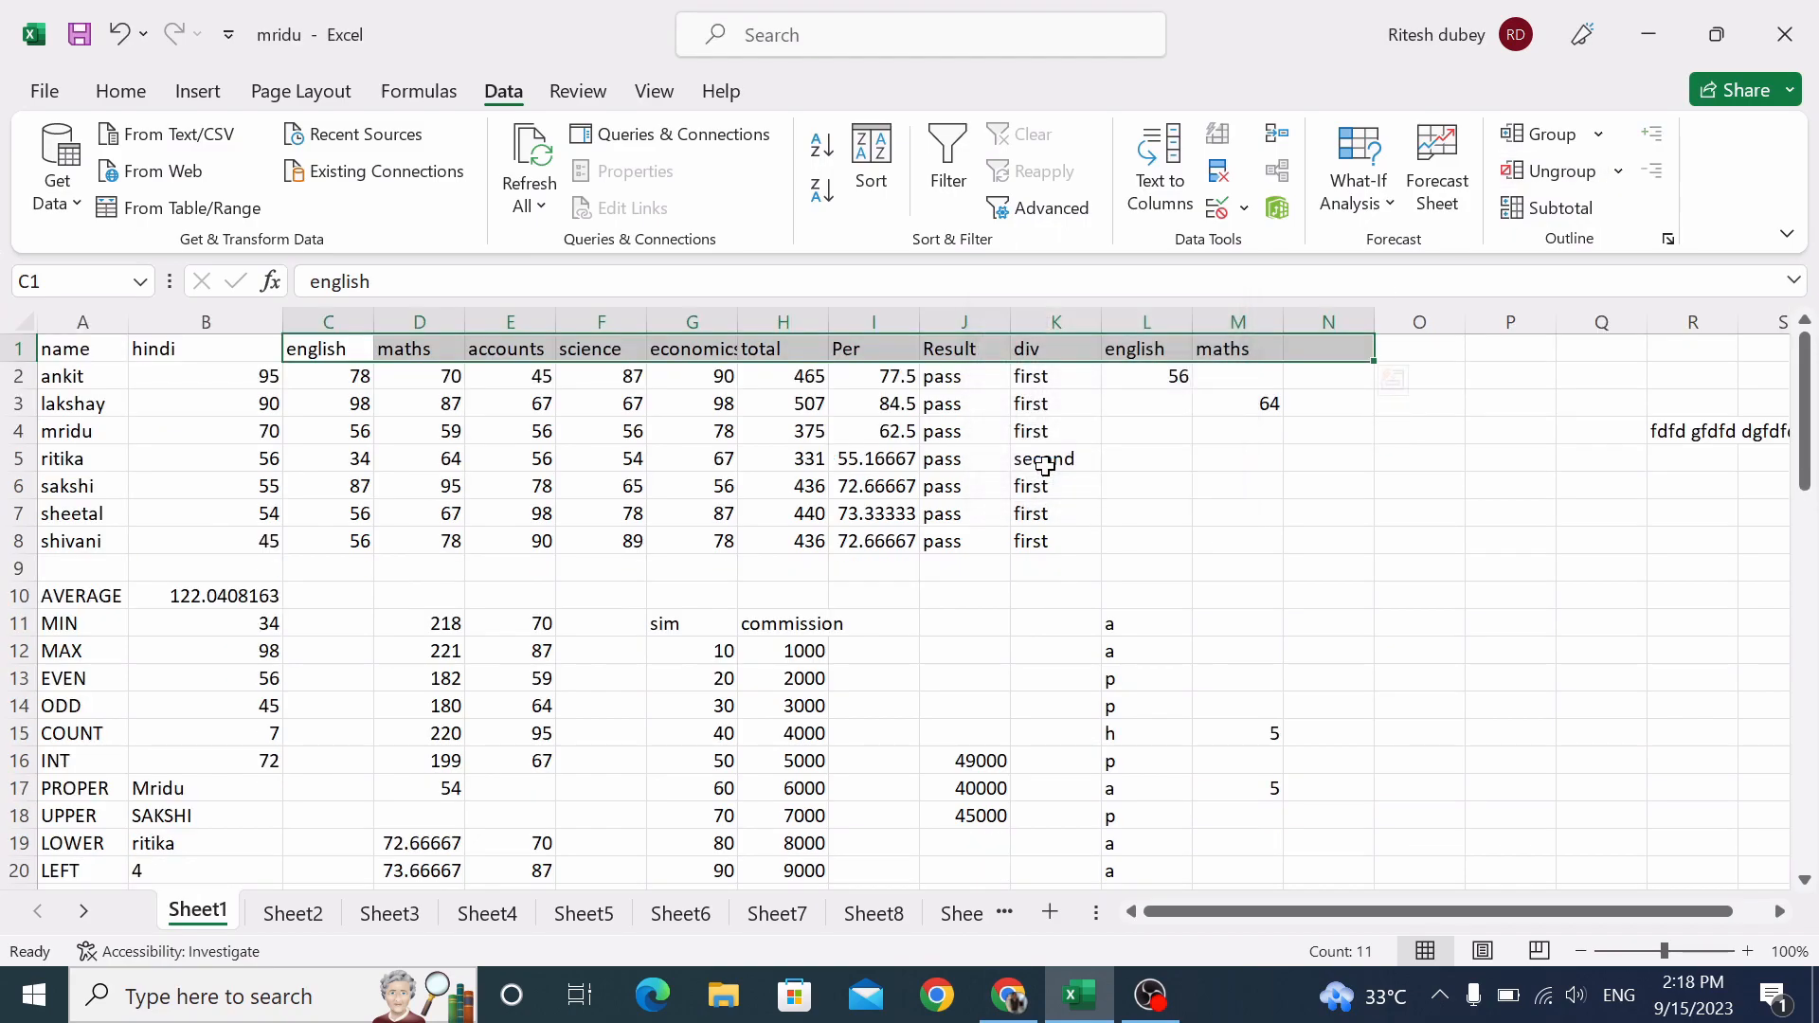
click(1419, 537)
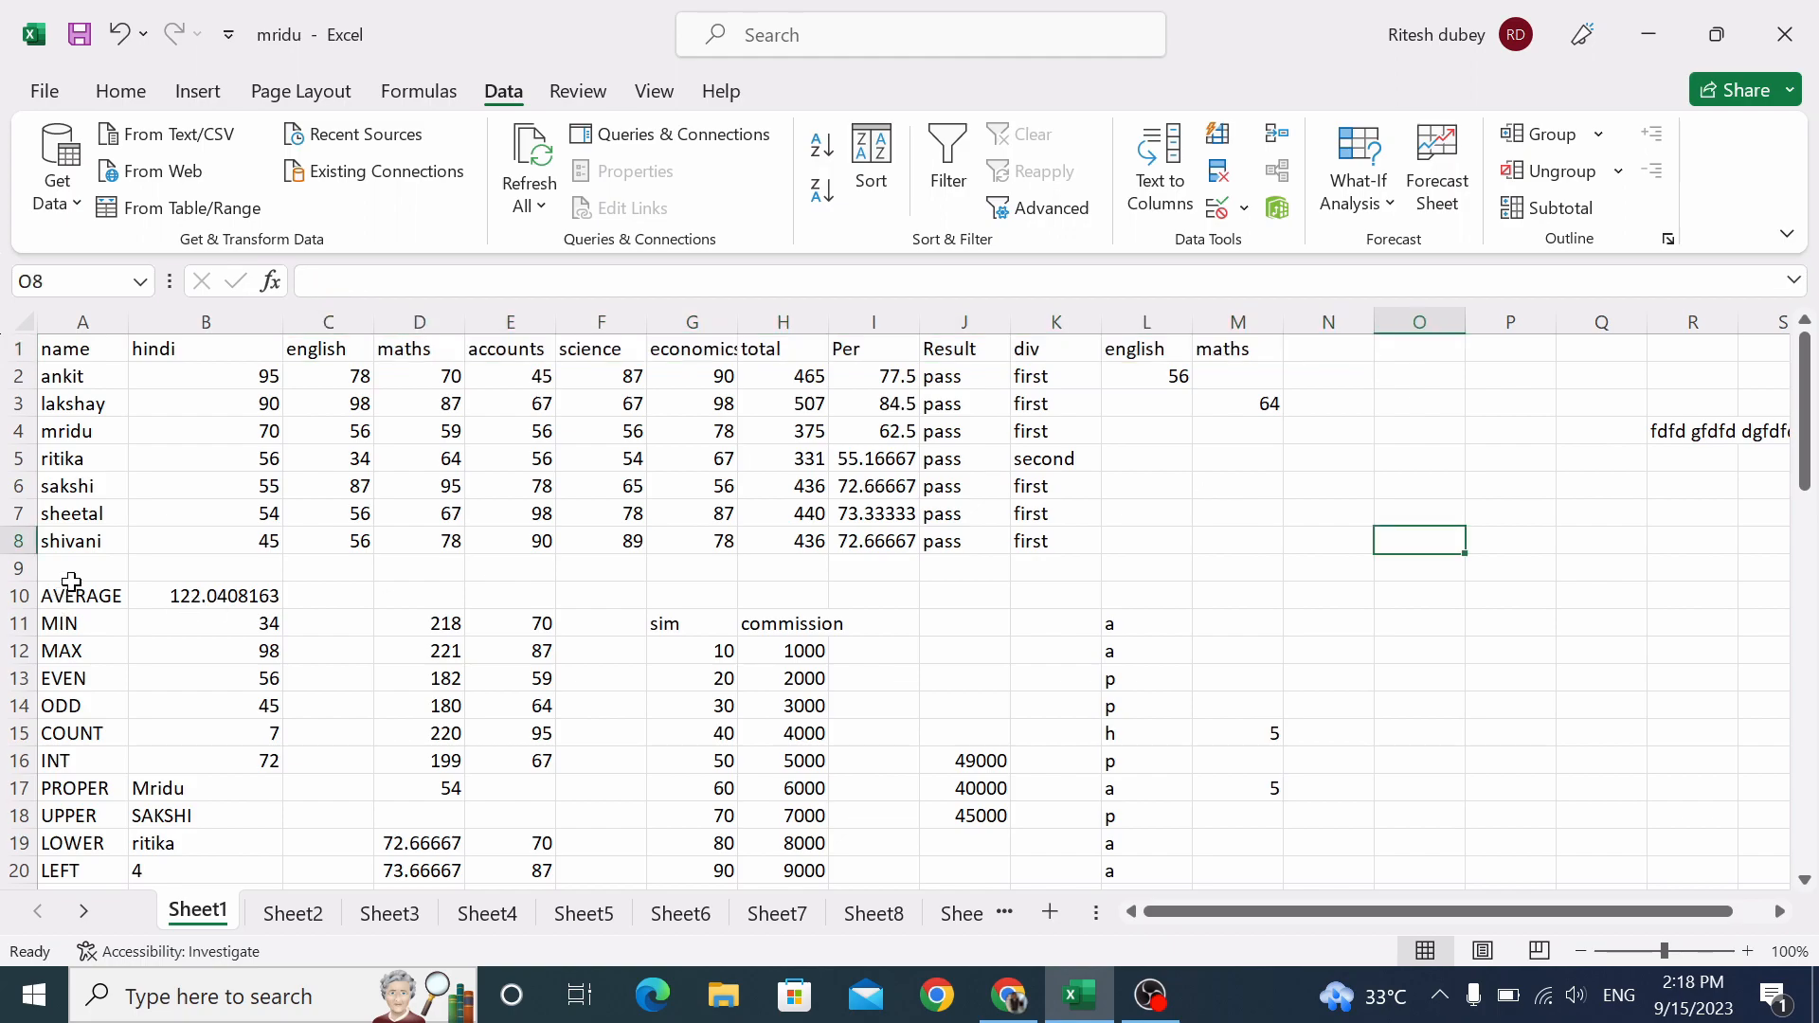
Group rows 8 through 17, then collapse and expand the row group.
drag(72, 543, 76, 791)
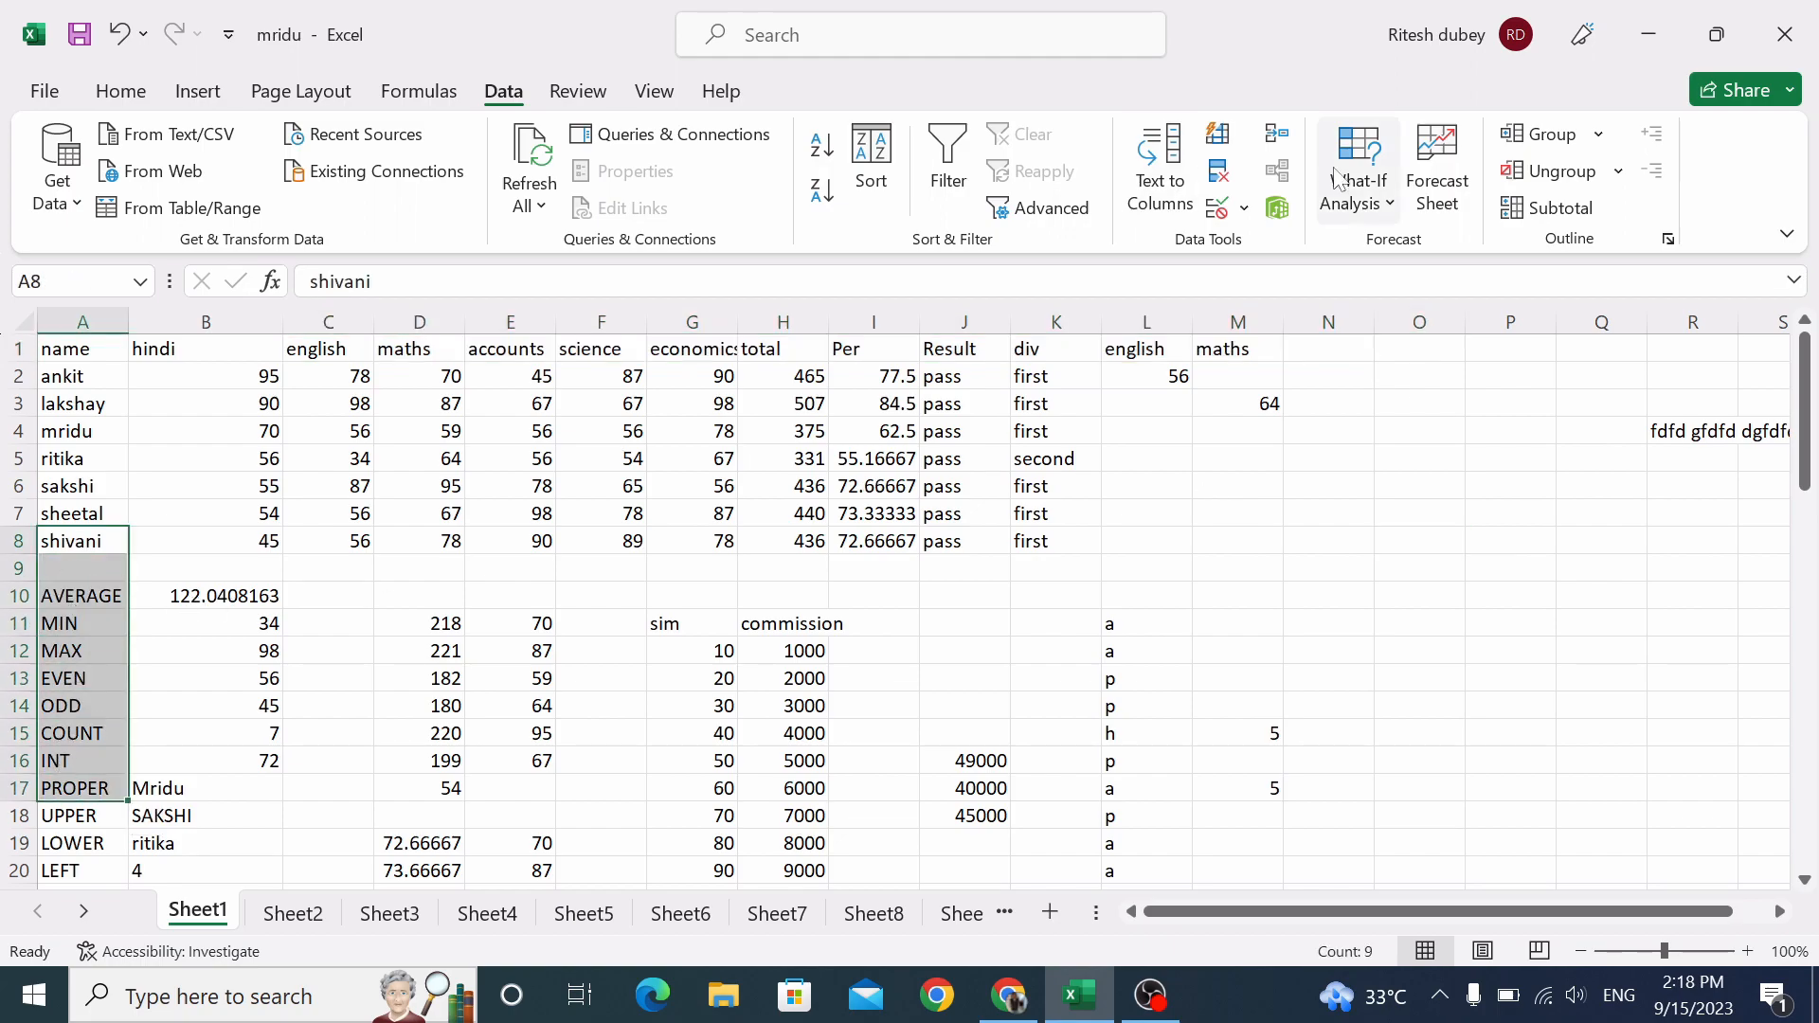
click(1598, 134)
click(1555, 173)
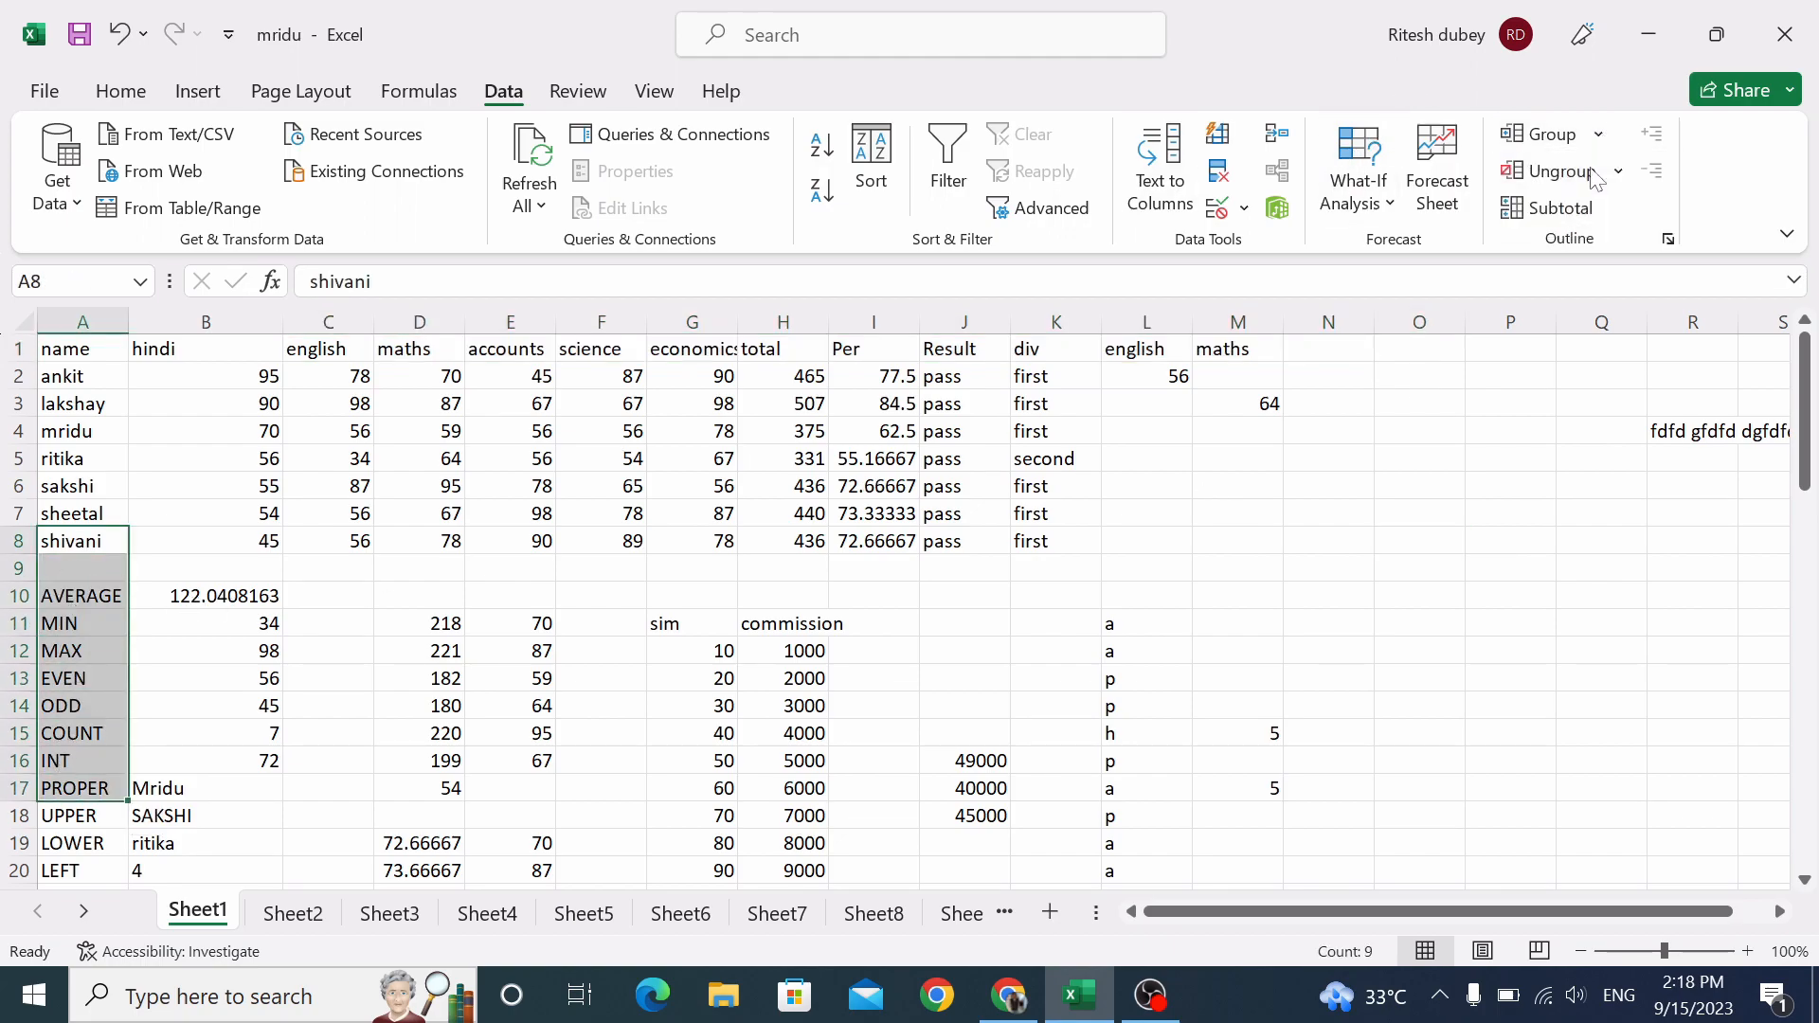
click(1015, 483)
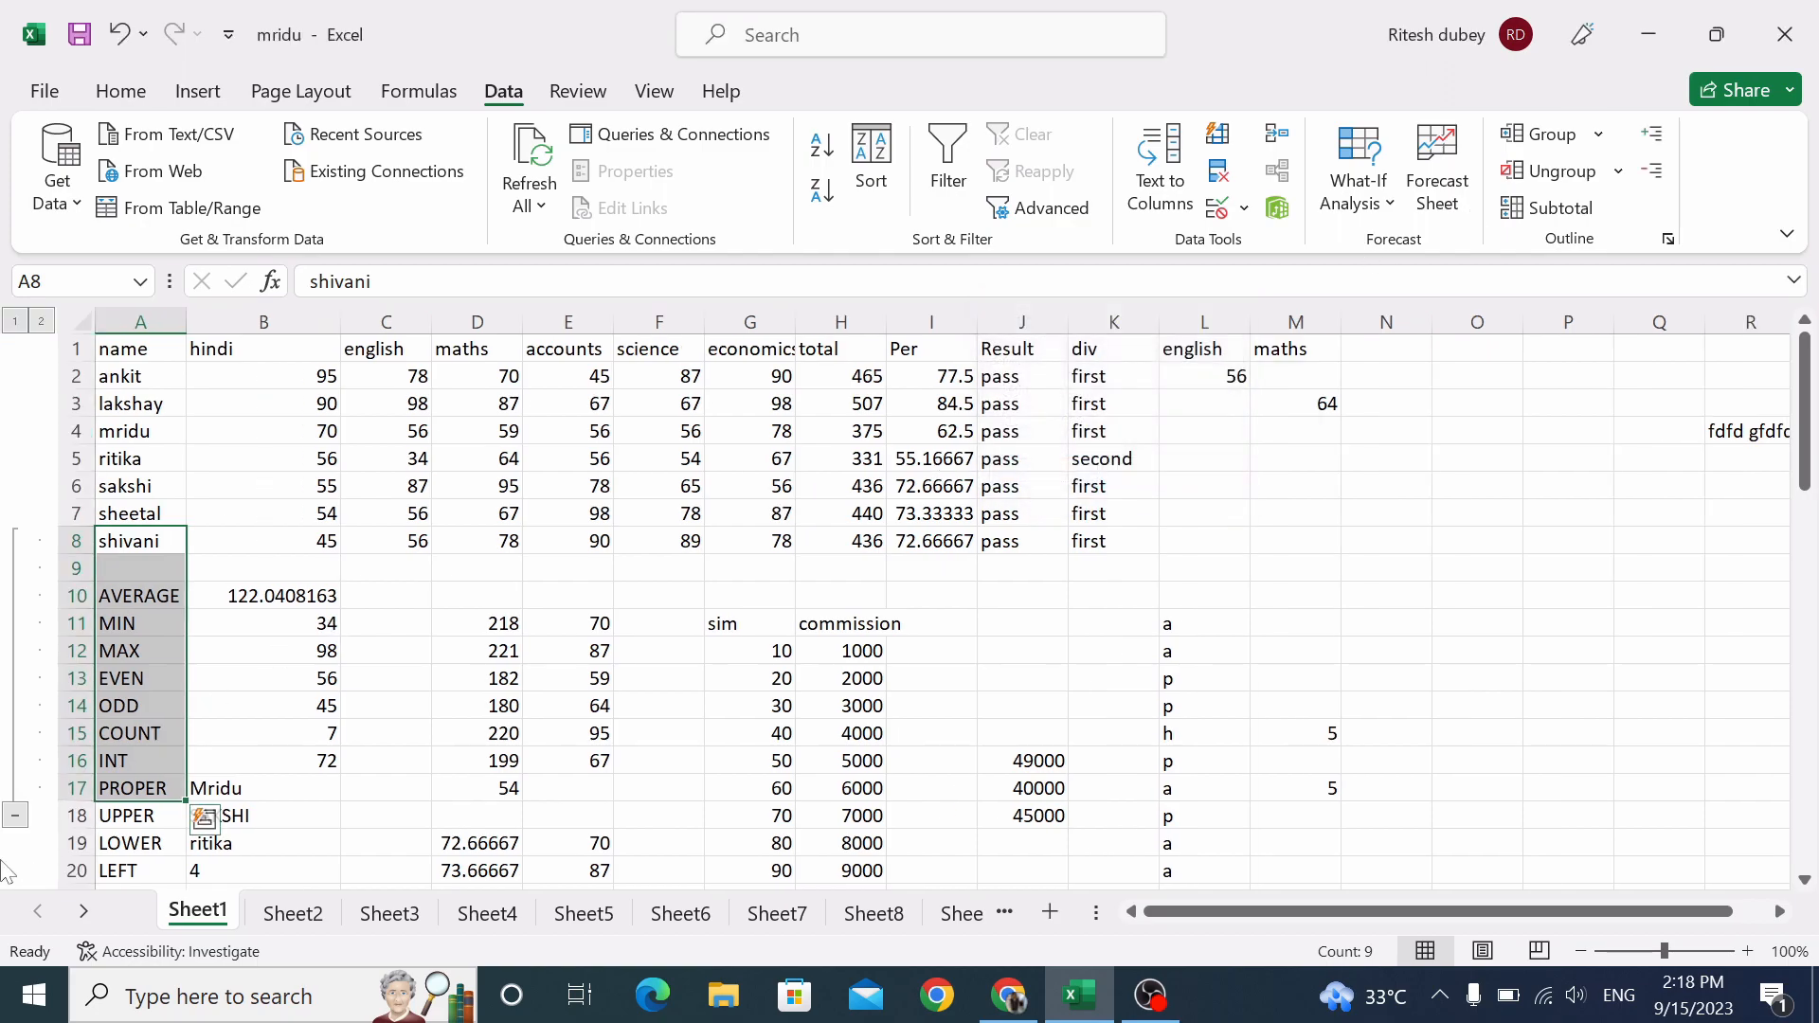
click(16, 812)
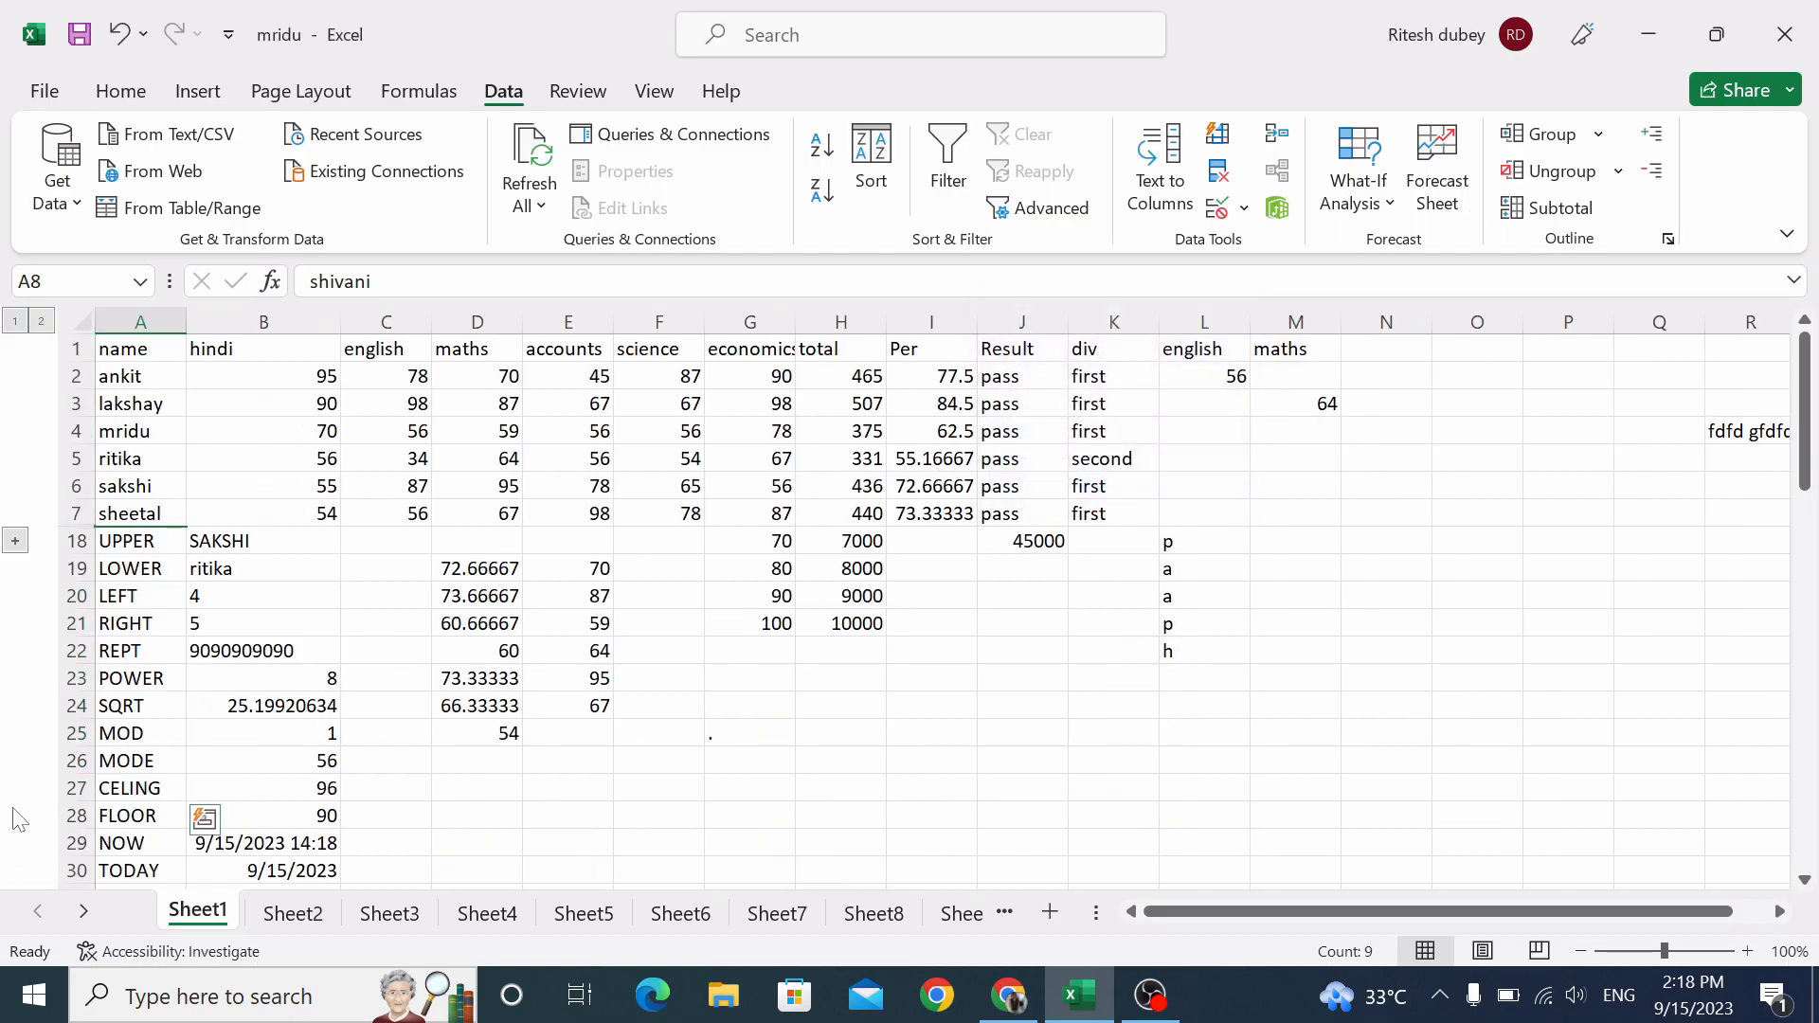
click(15, 541)
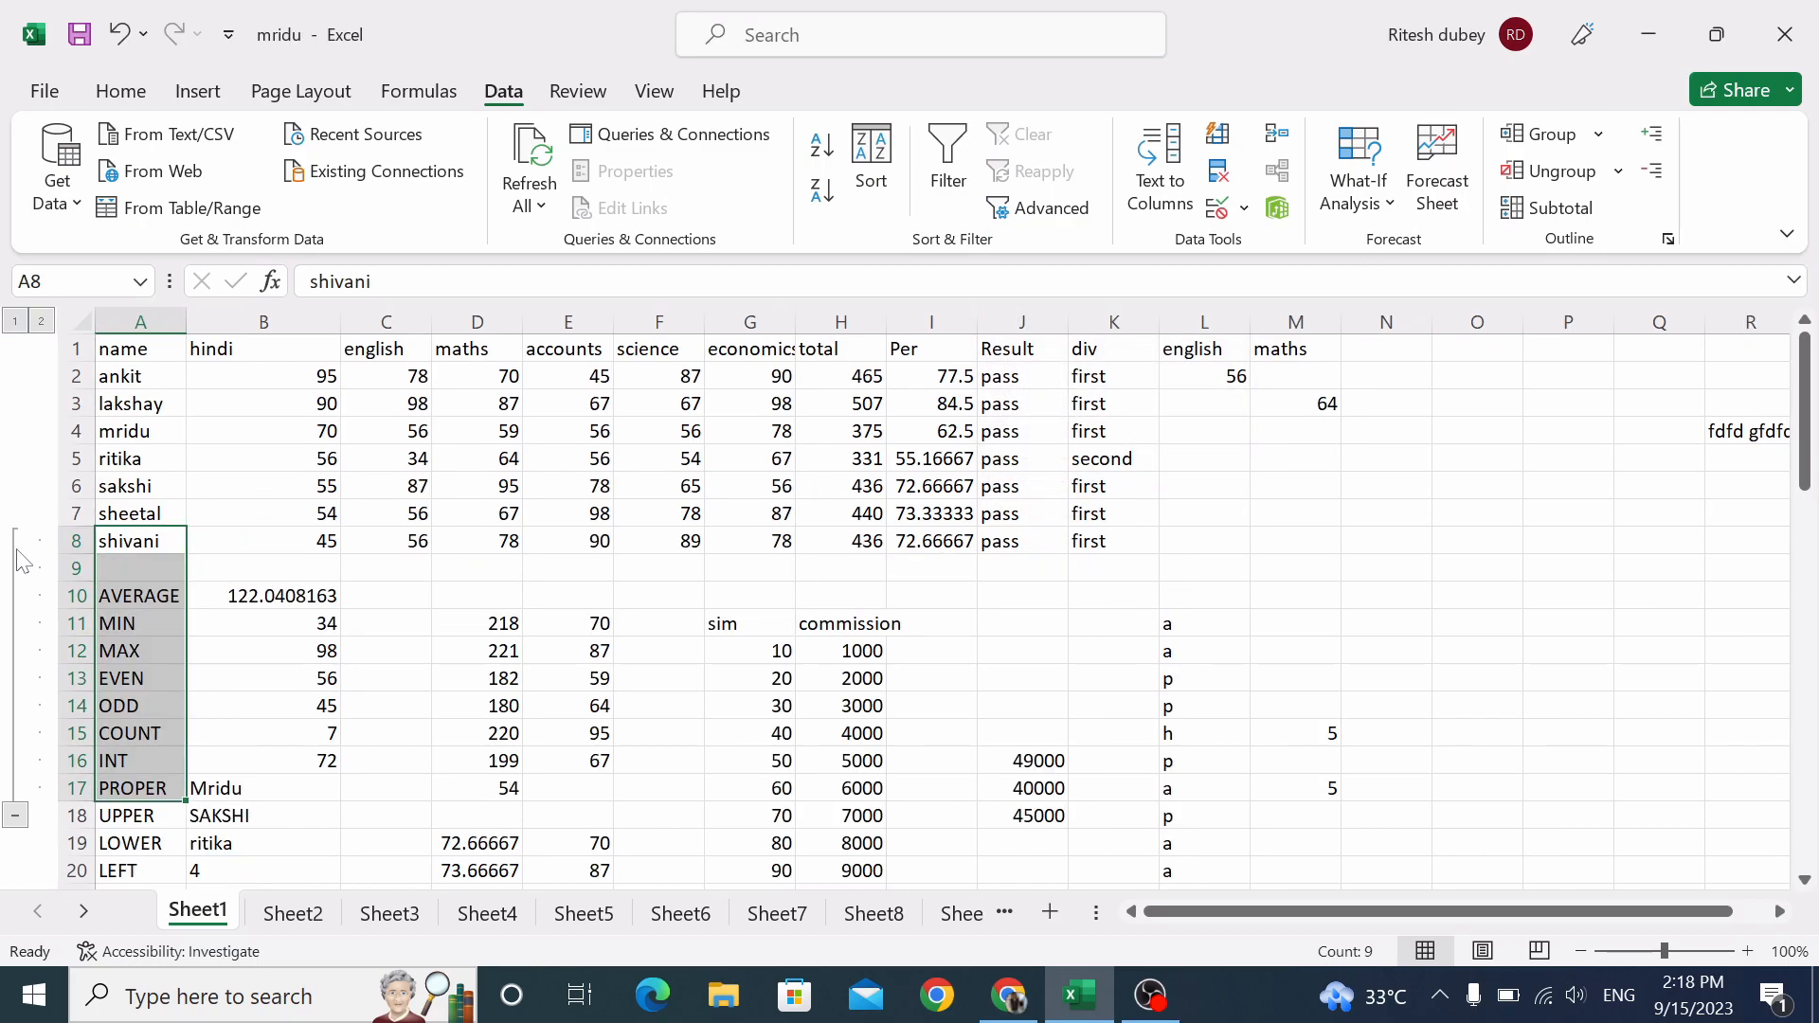
Ungroup rows 8 through 17.
click(1597, 185)
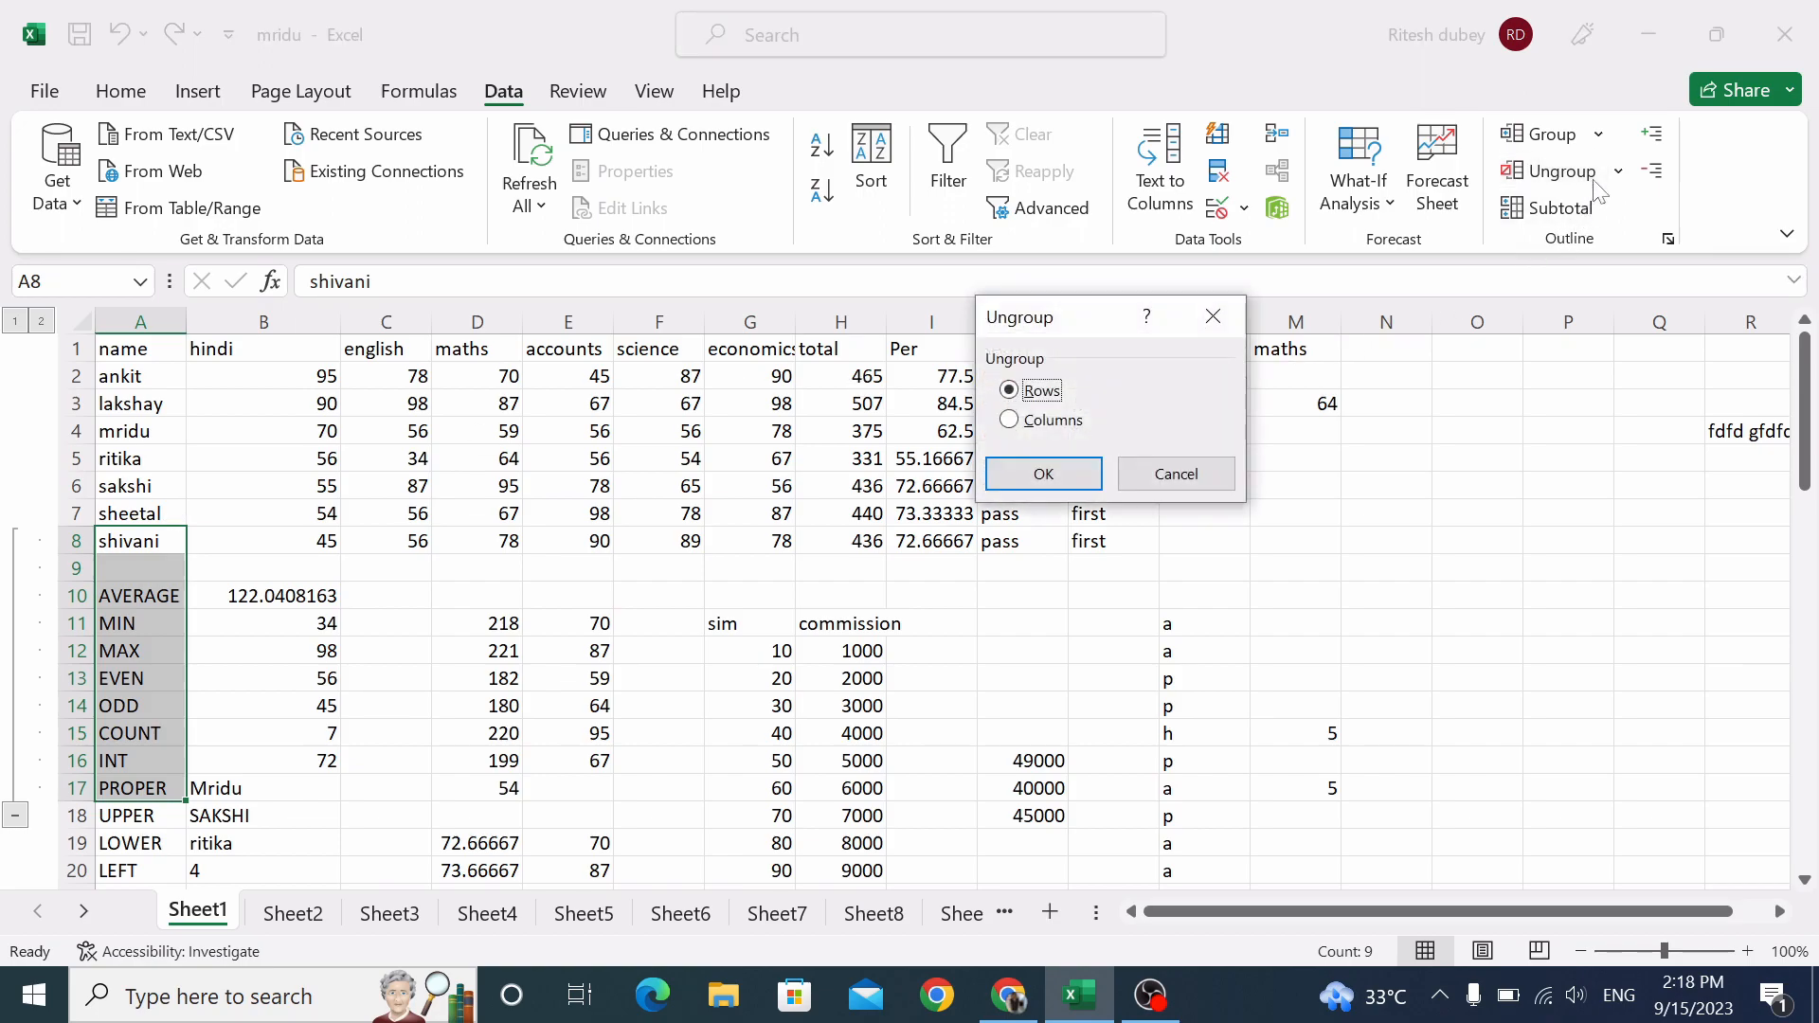
click(1054, 470)
click(1523, 623)
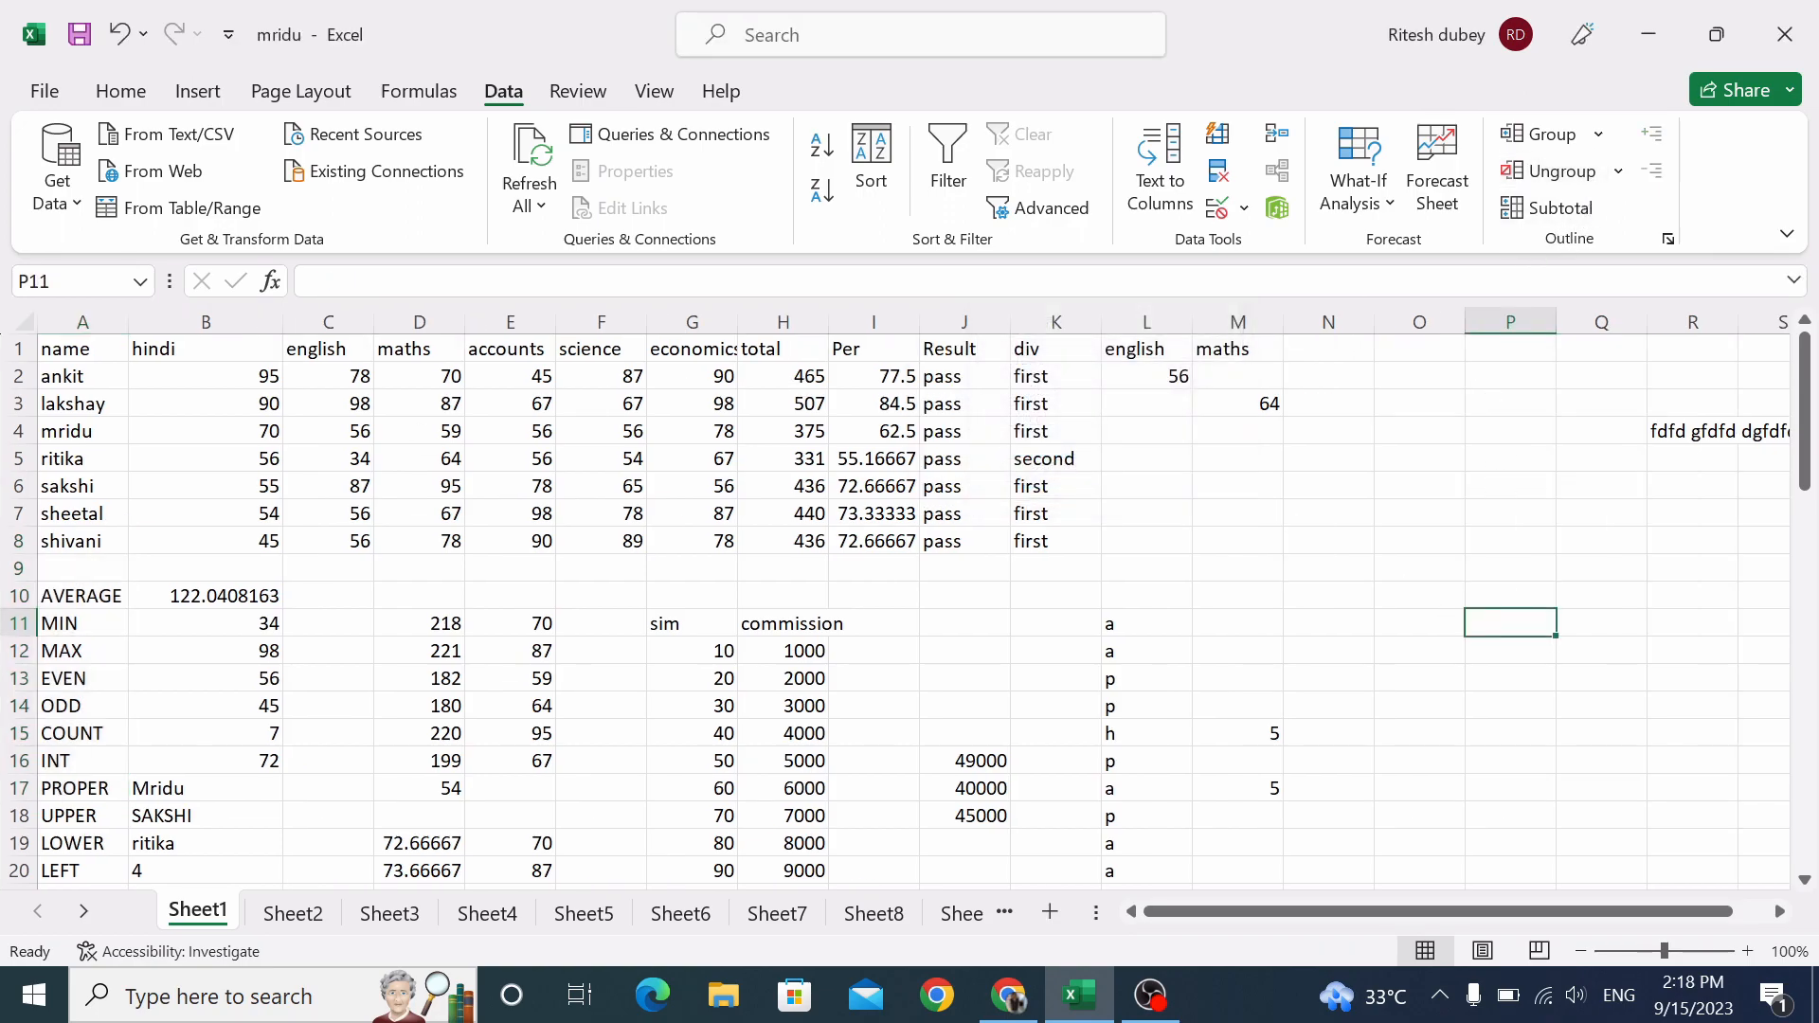
On Sheet2, replace the entry in B2 of the post column with assistant.
click(298, 921)
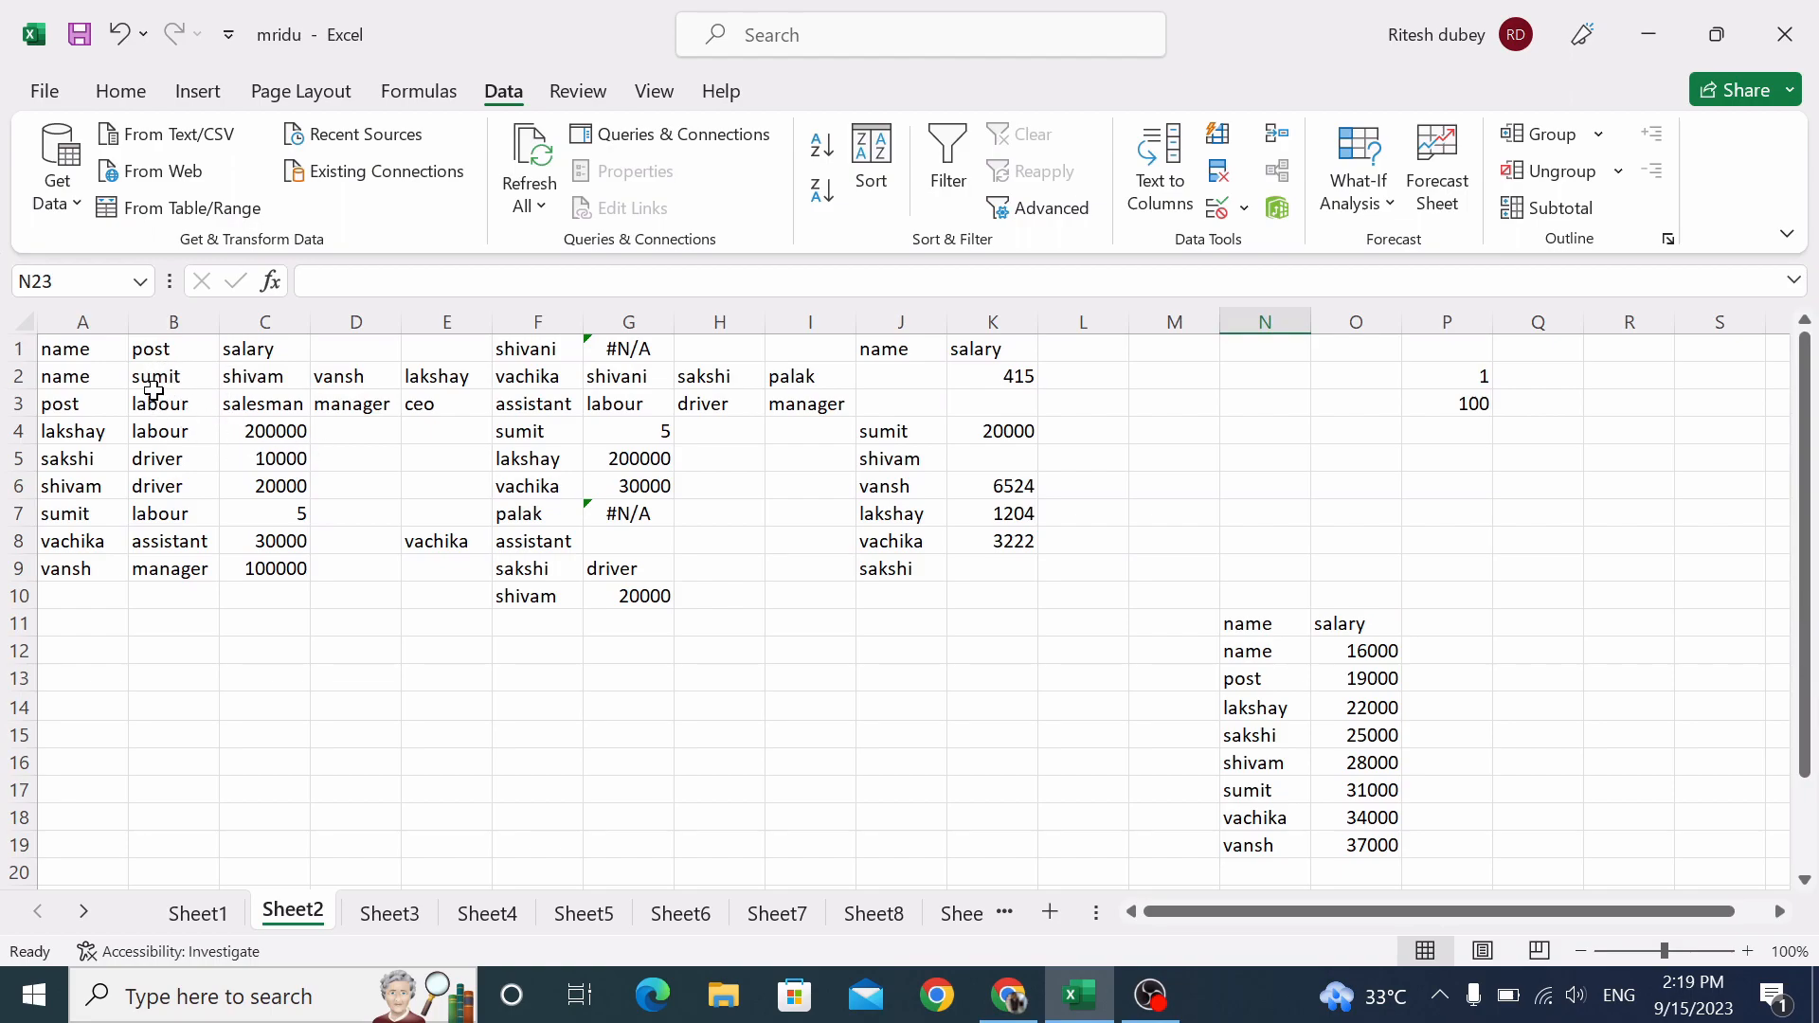
click(154, 381)
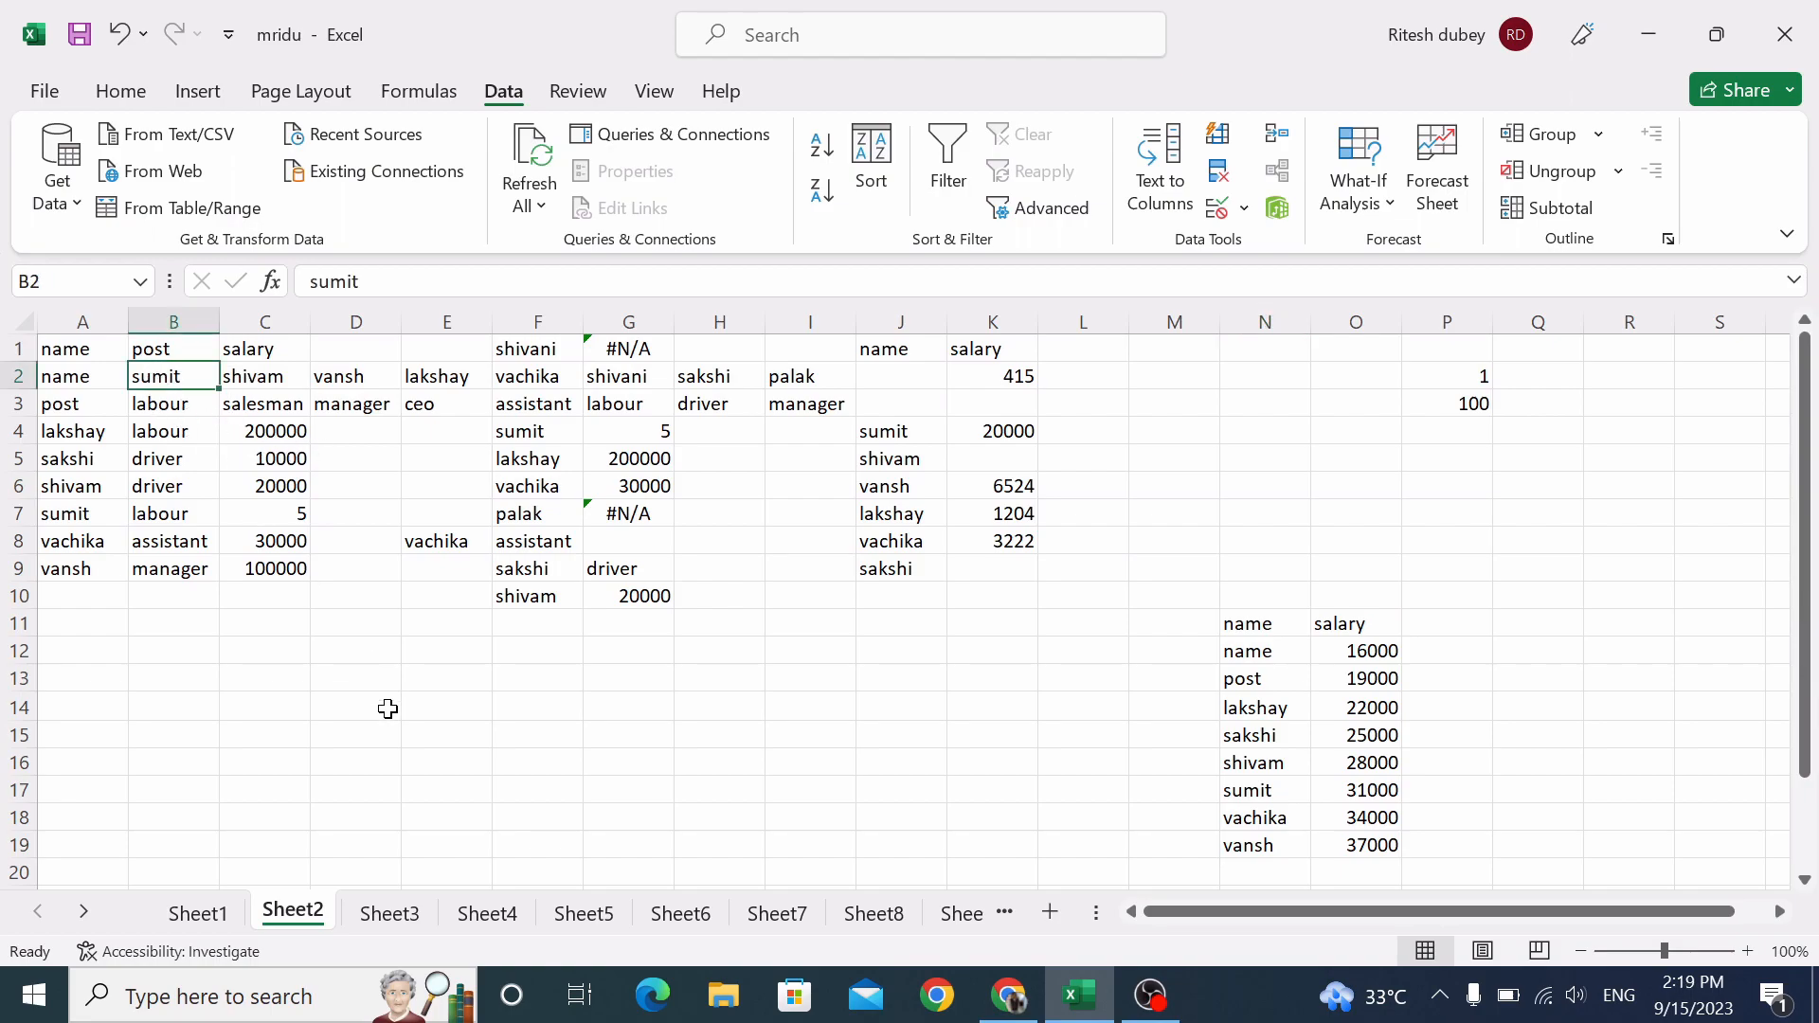
text(assistant)
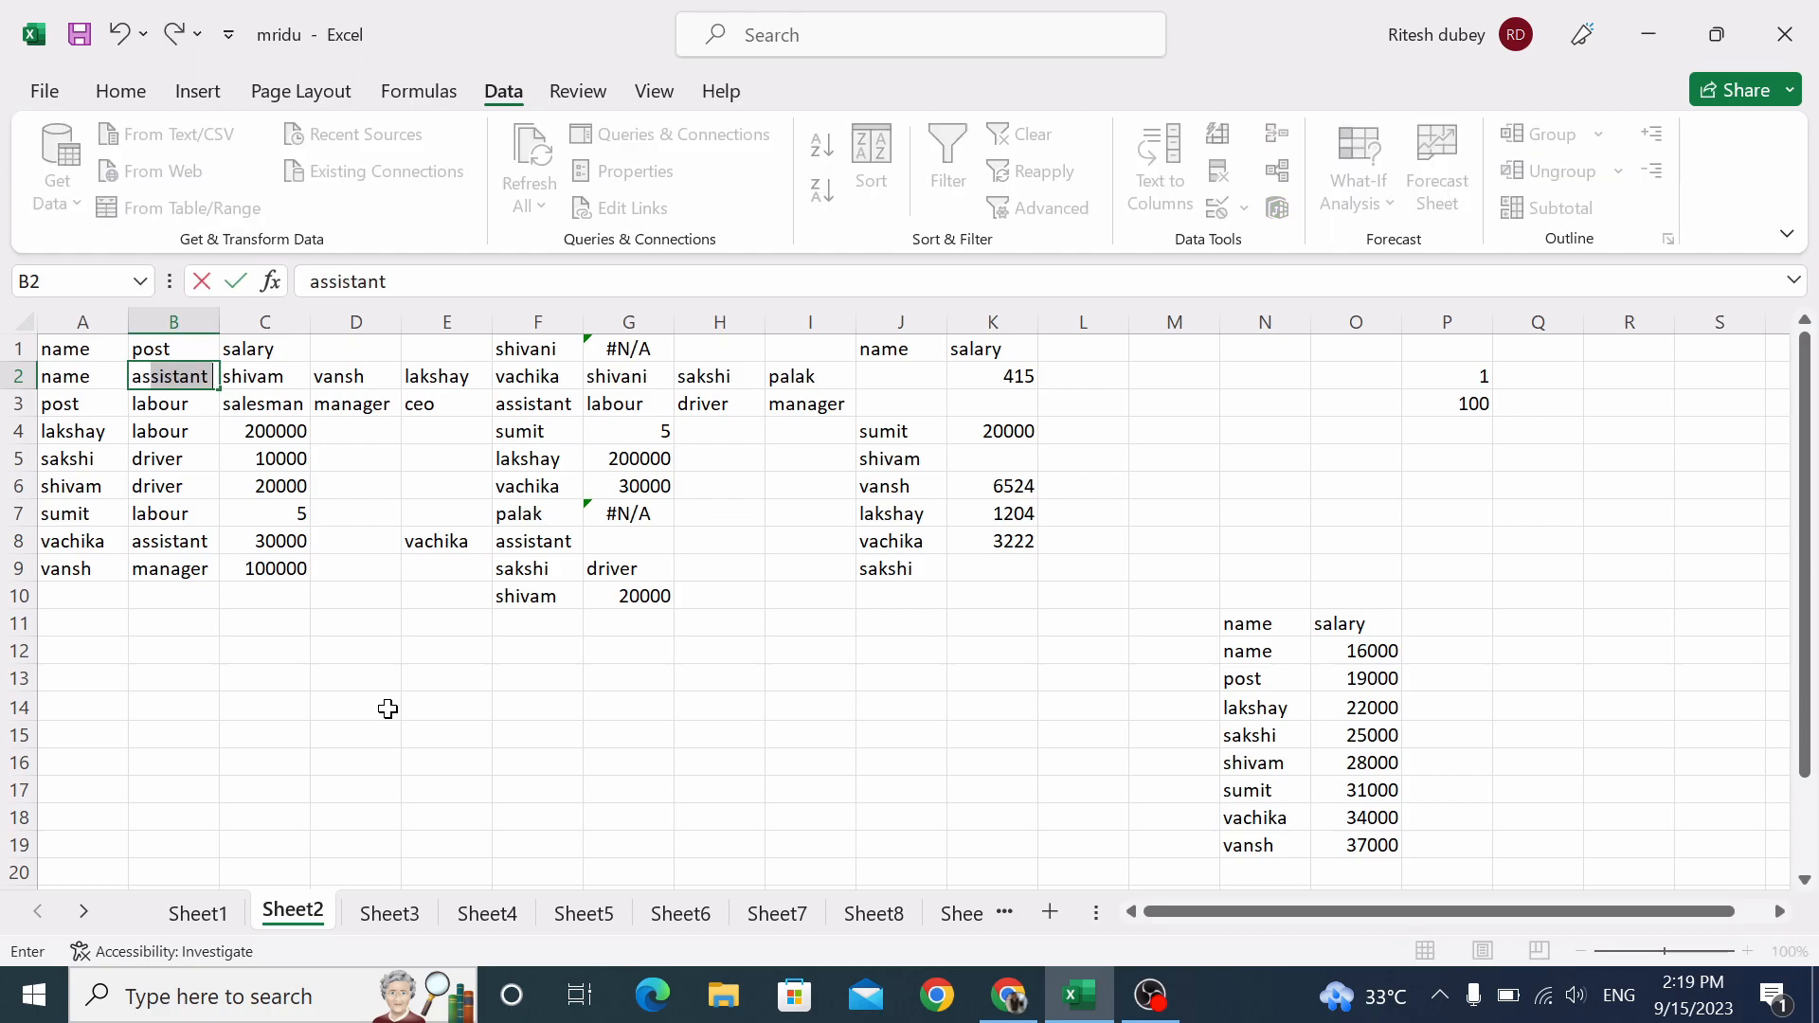
key(Return)
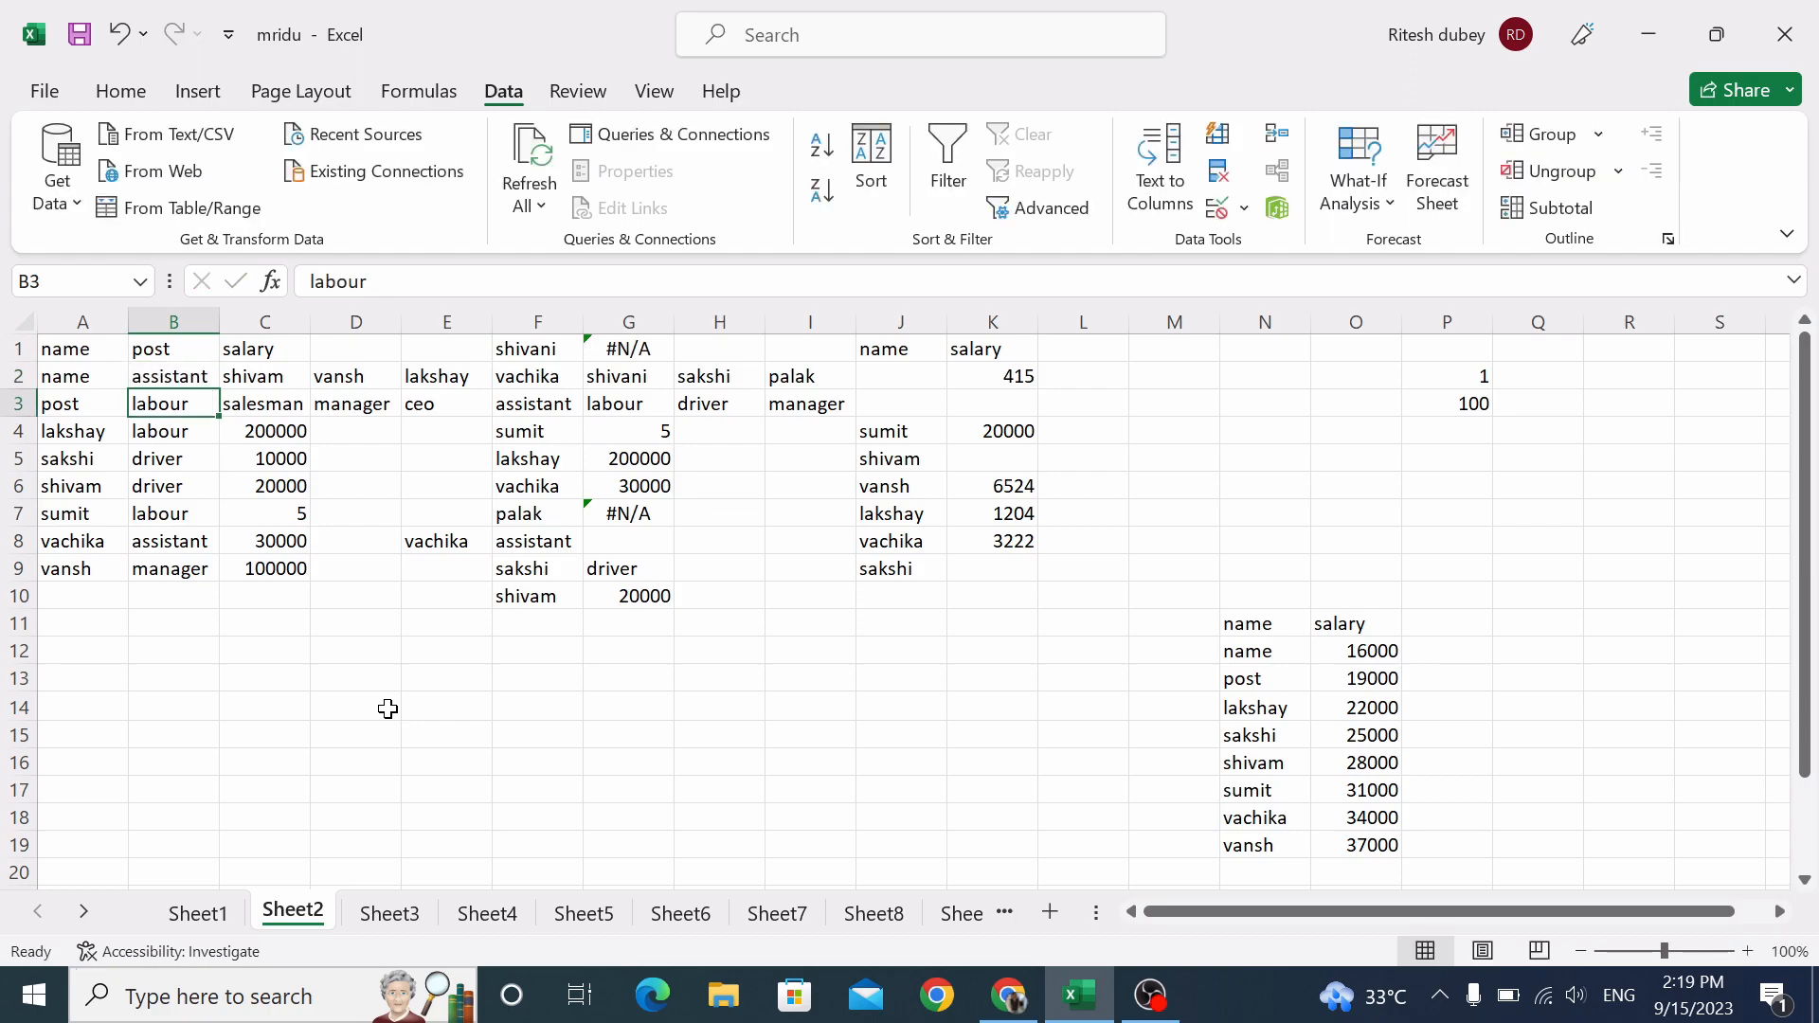
key(Down)
key(Down)
key(Down)
key(Down)
key(Down)
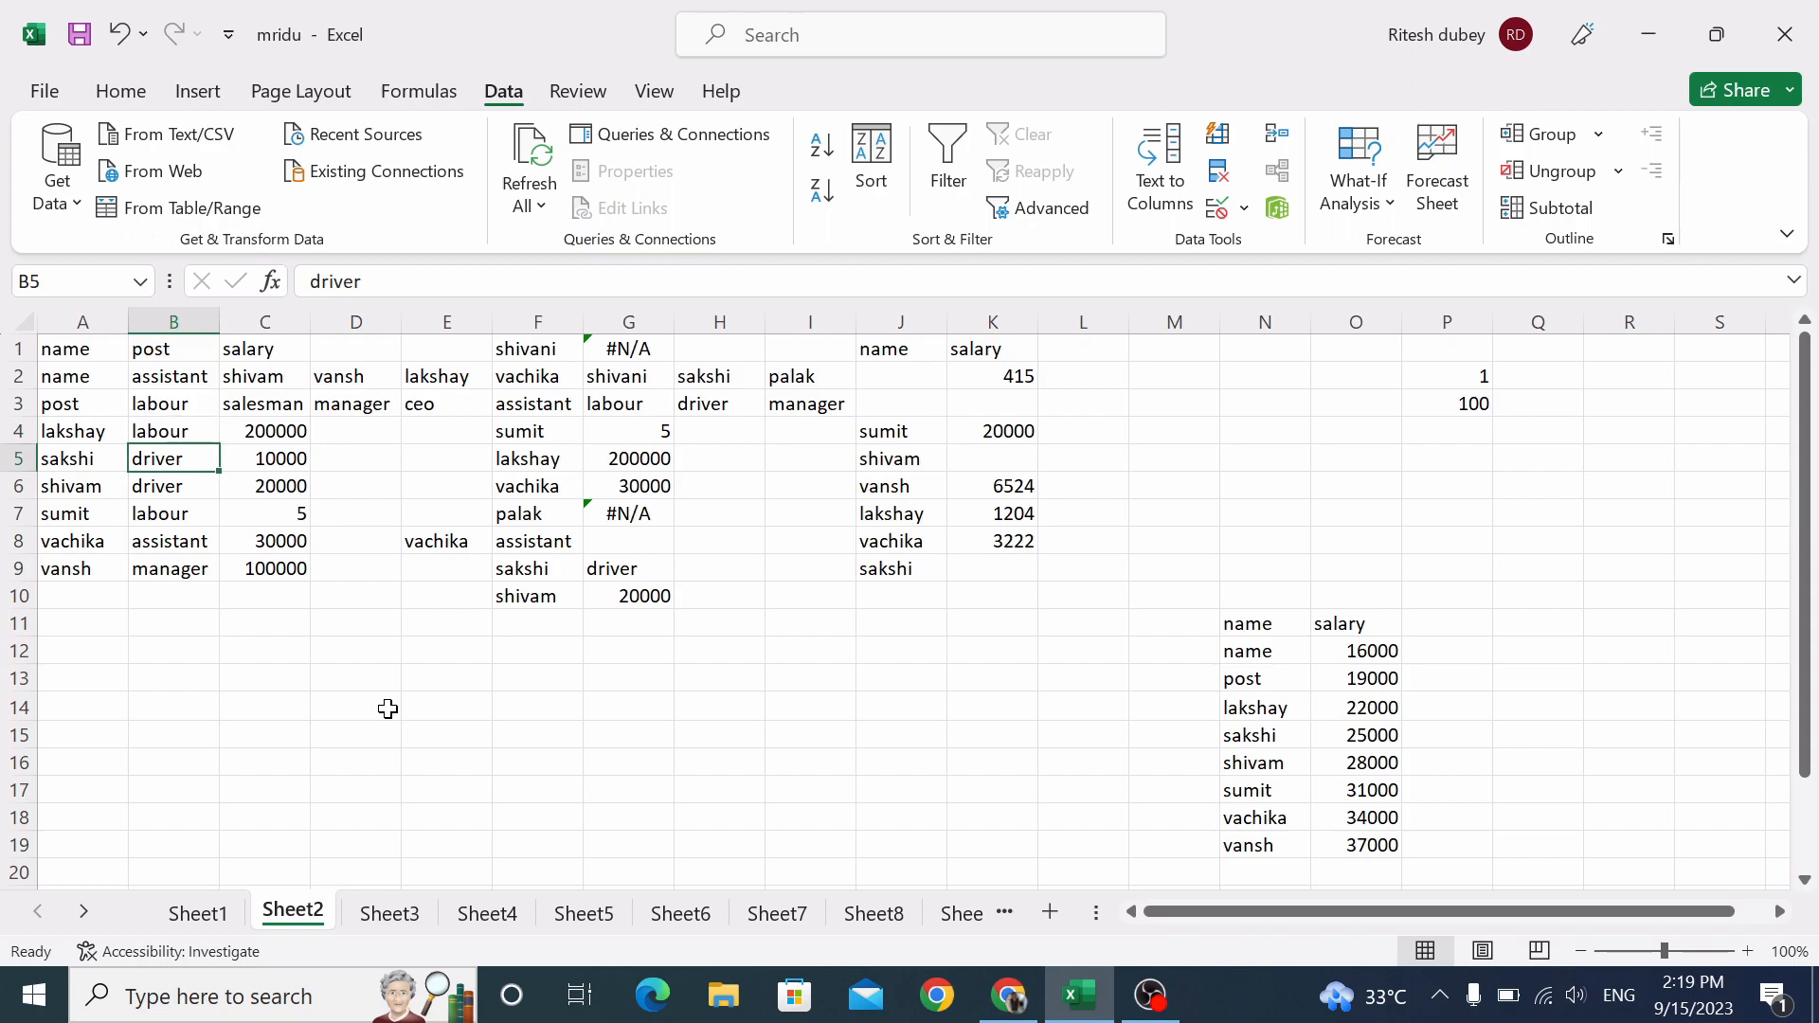
key(Up)
key(Up)
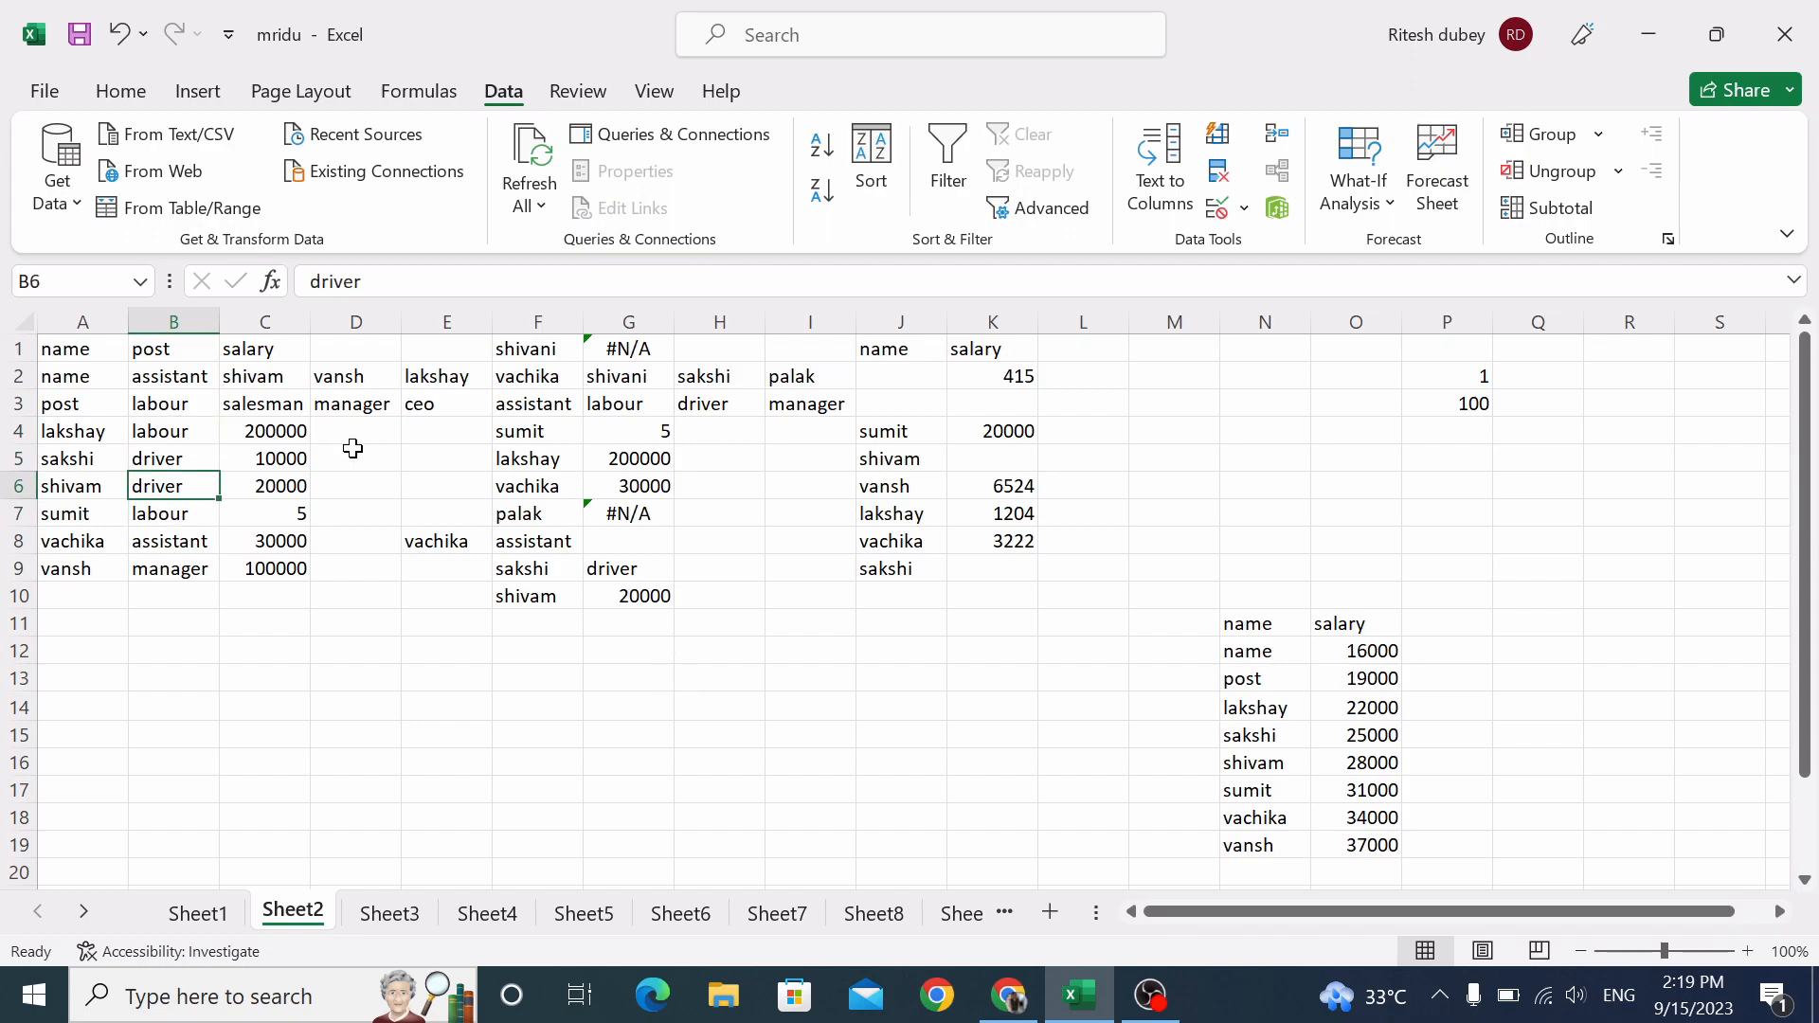
Clear C2:C3 and copy the salaries from O12:O19 into the salary column starting at C2.
drag(254, 377, 261, 393)
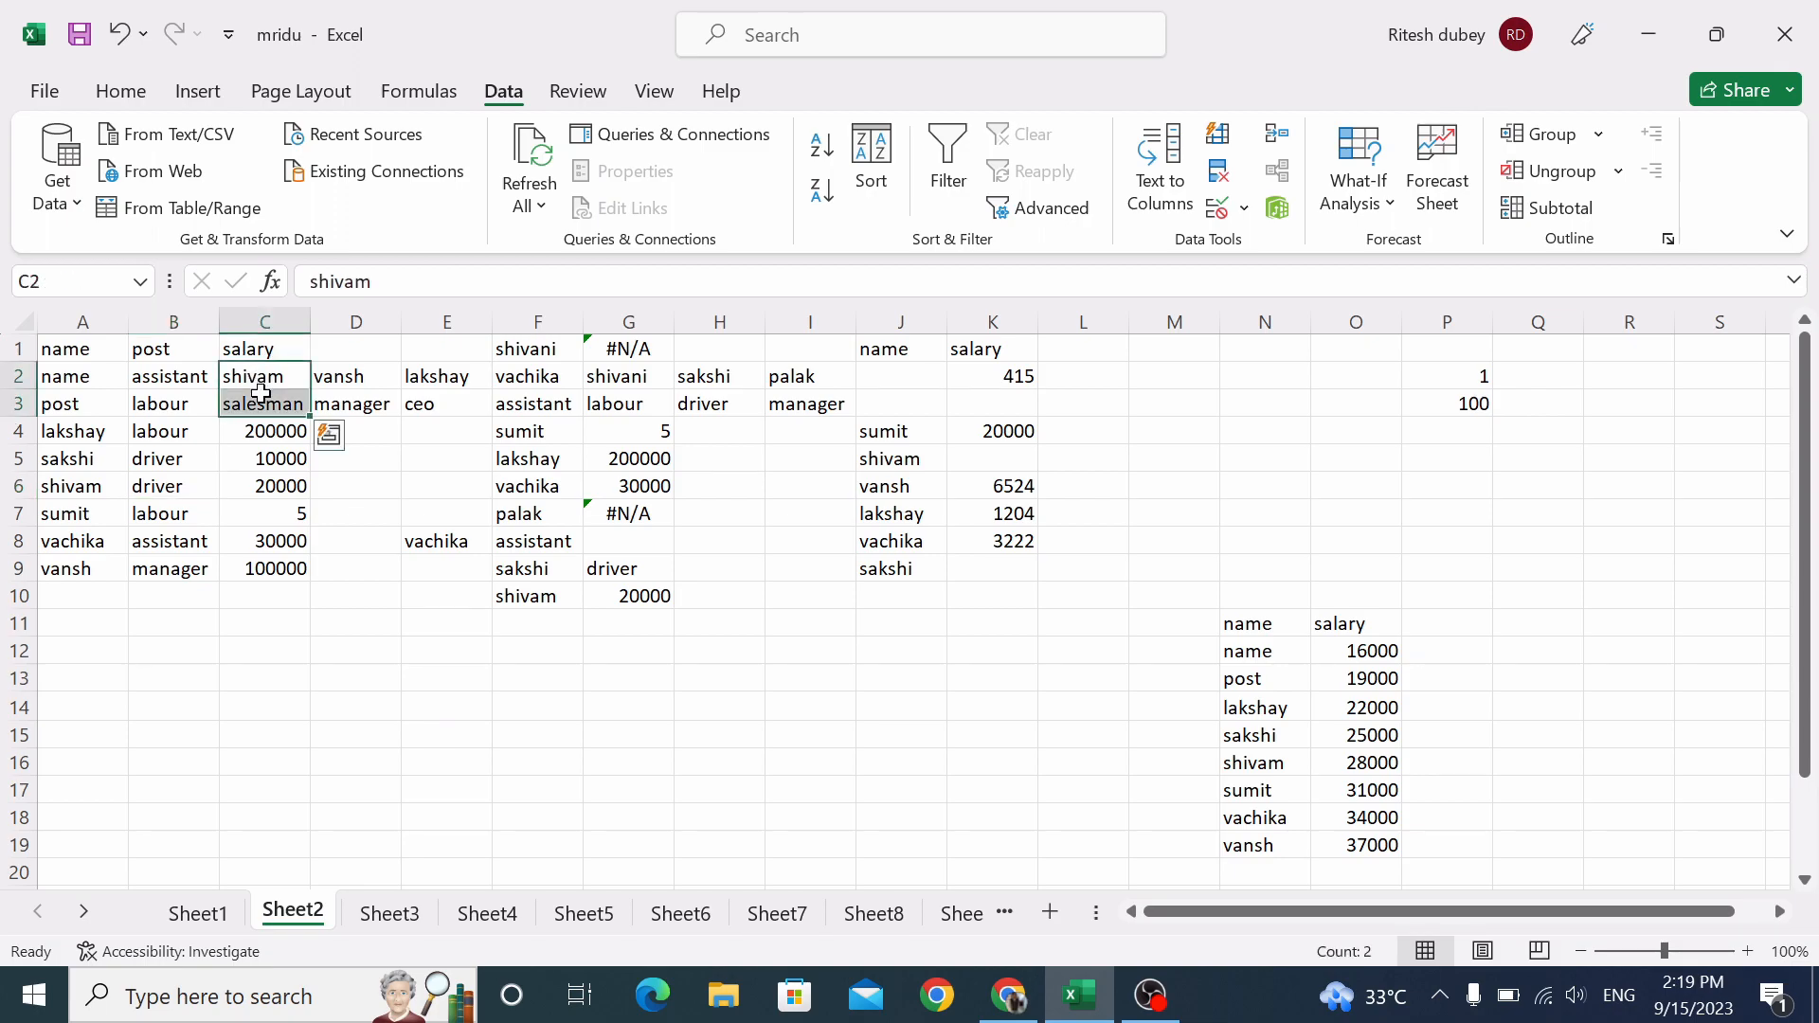
key(Delete)
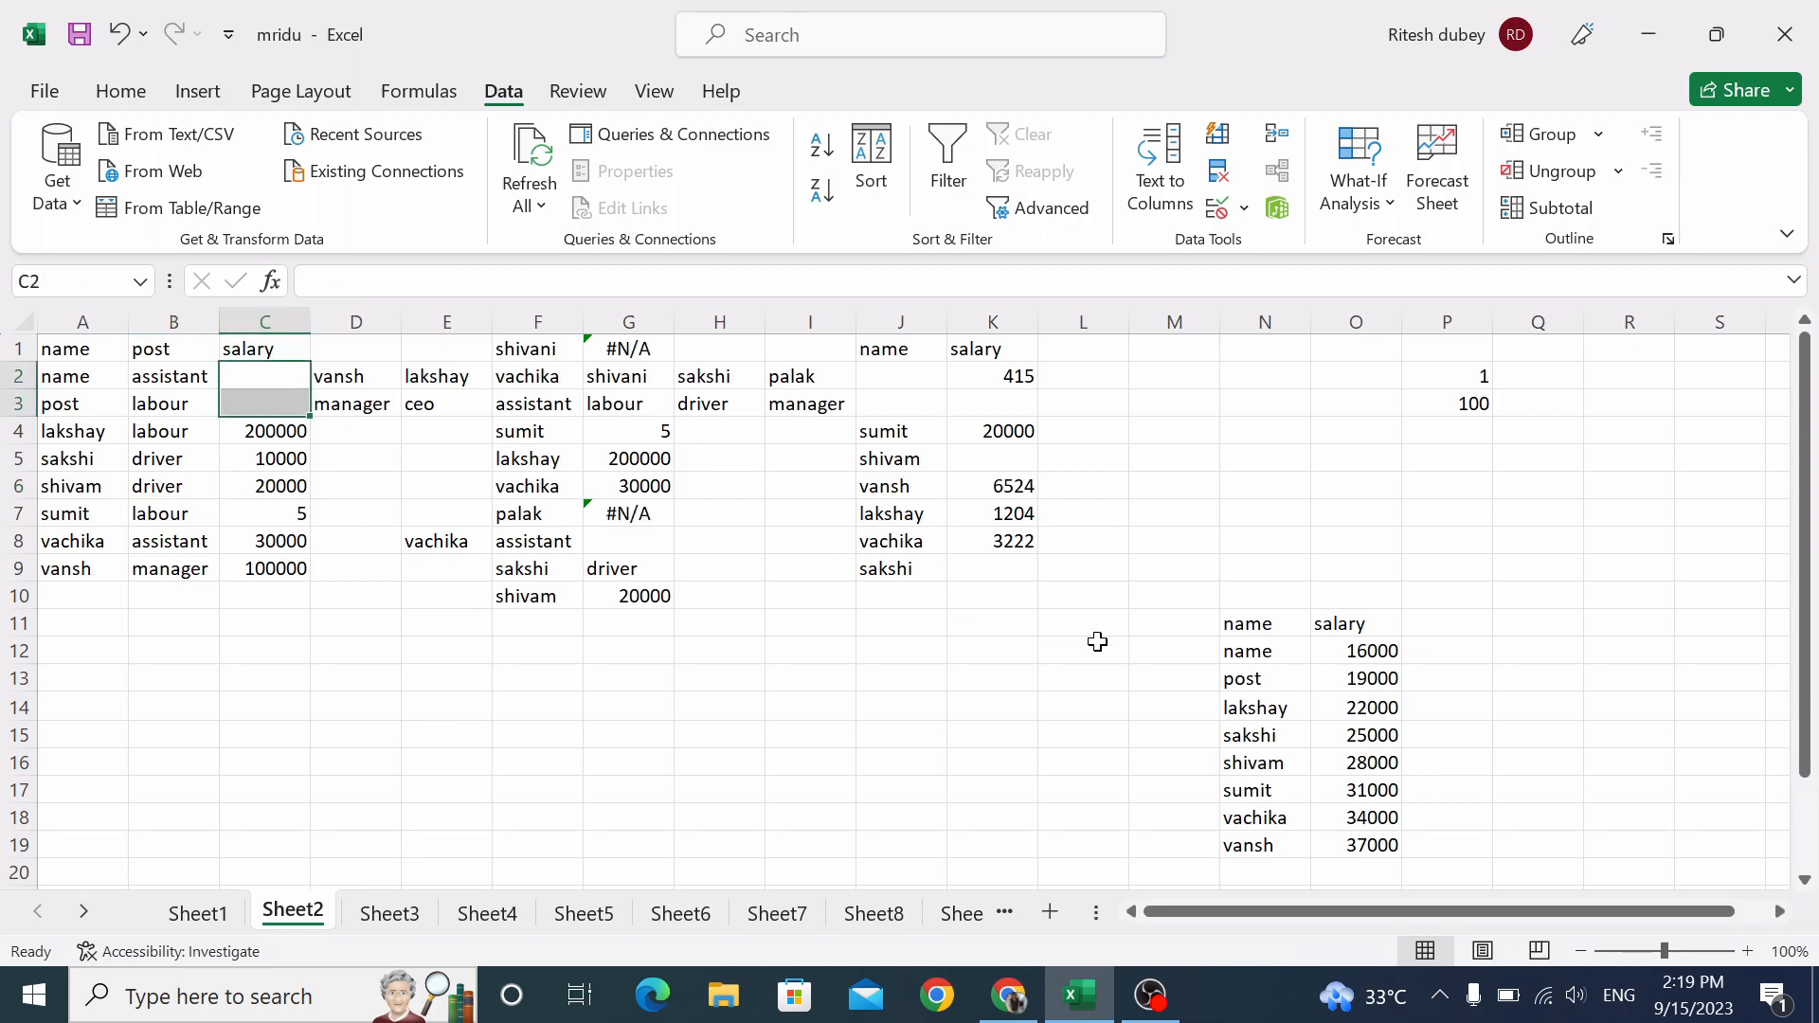
drag(1340, 656, 1365, 834)
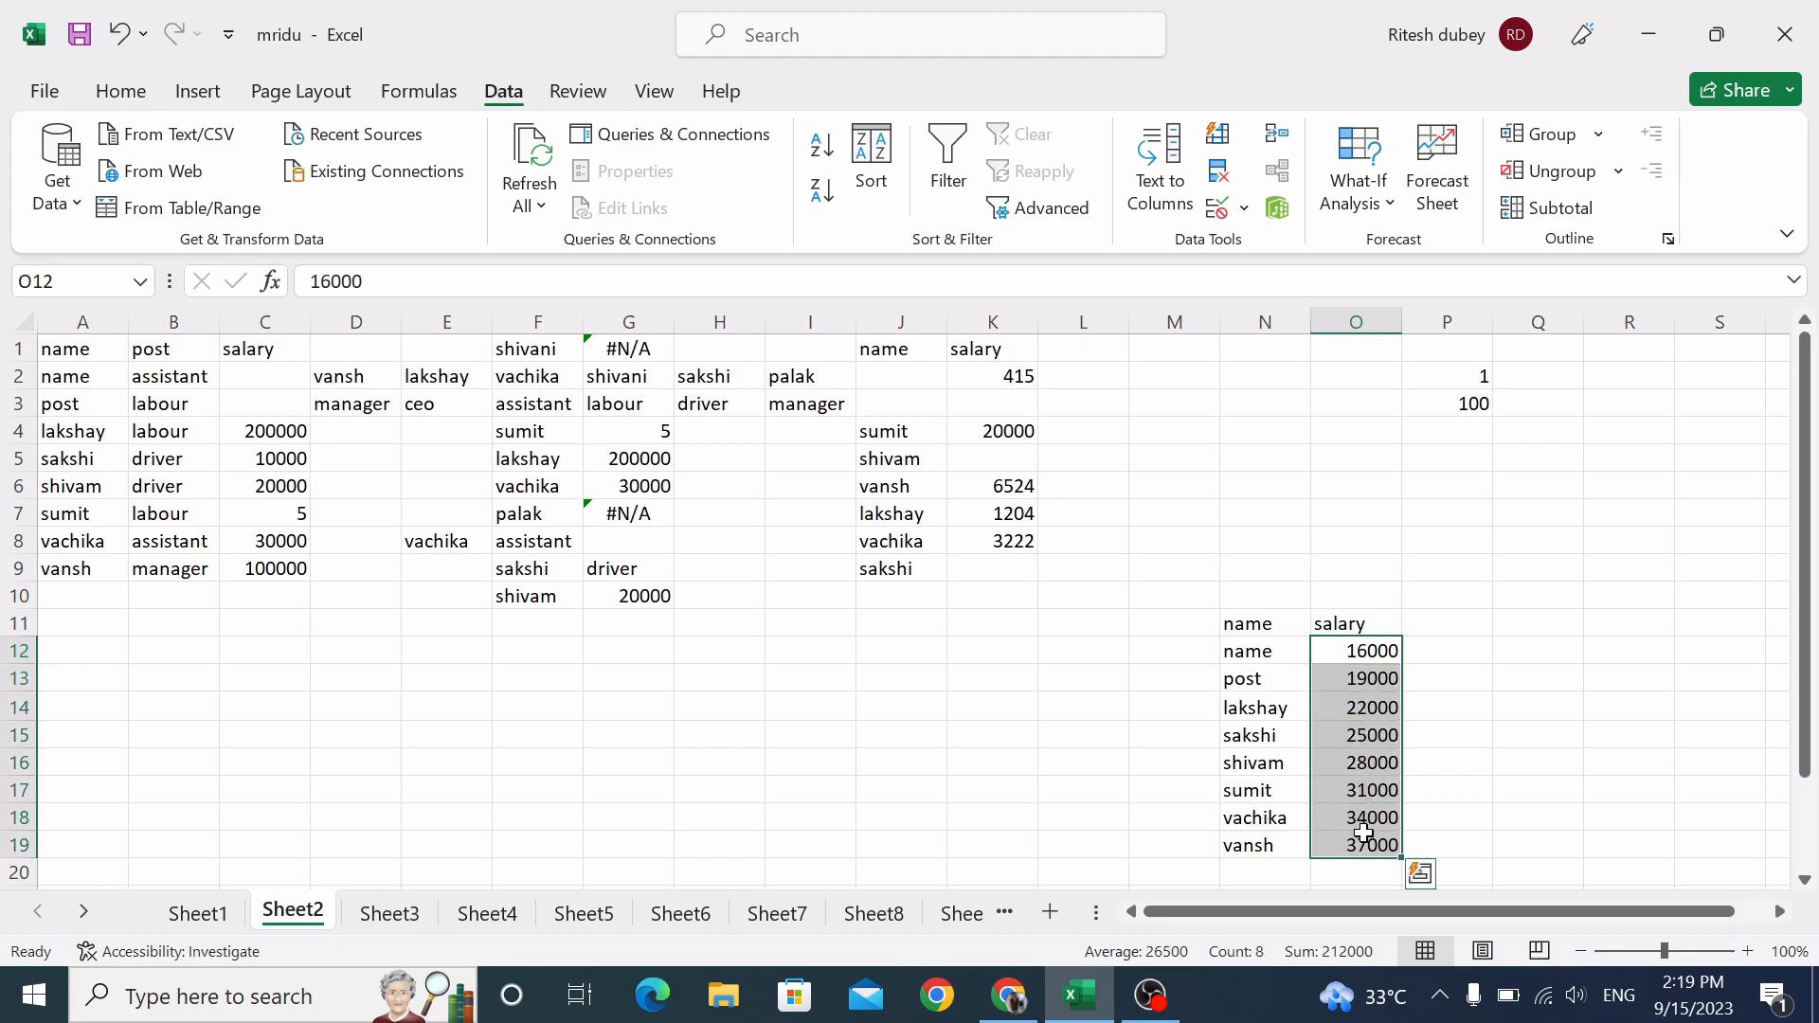
key(ctrl+c)
click(246, 380)
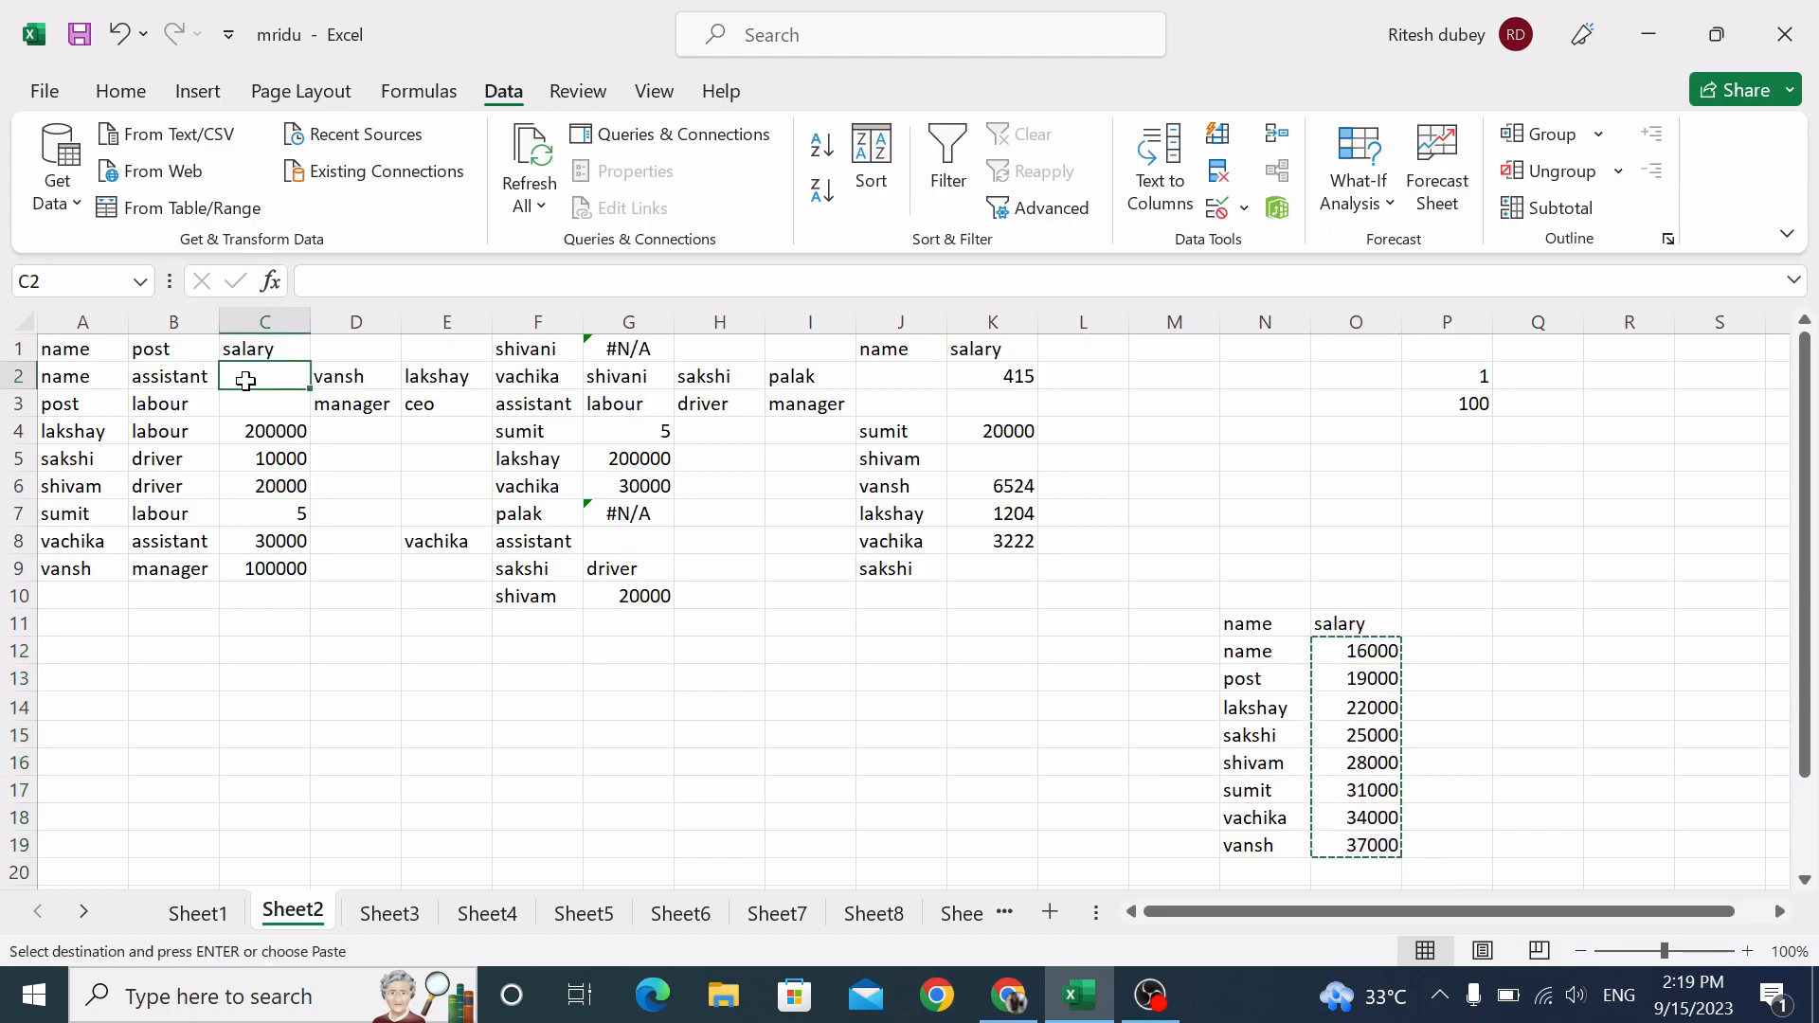
key(ctrl+v)
click(264, 706)
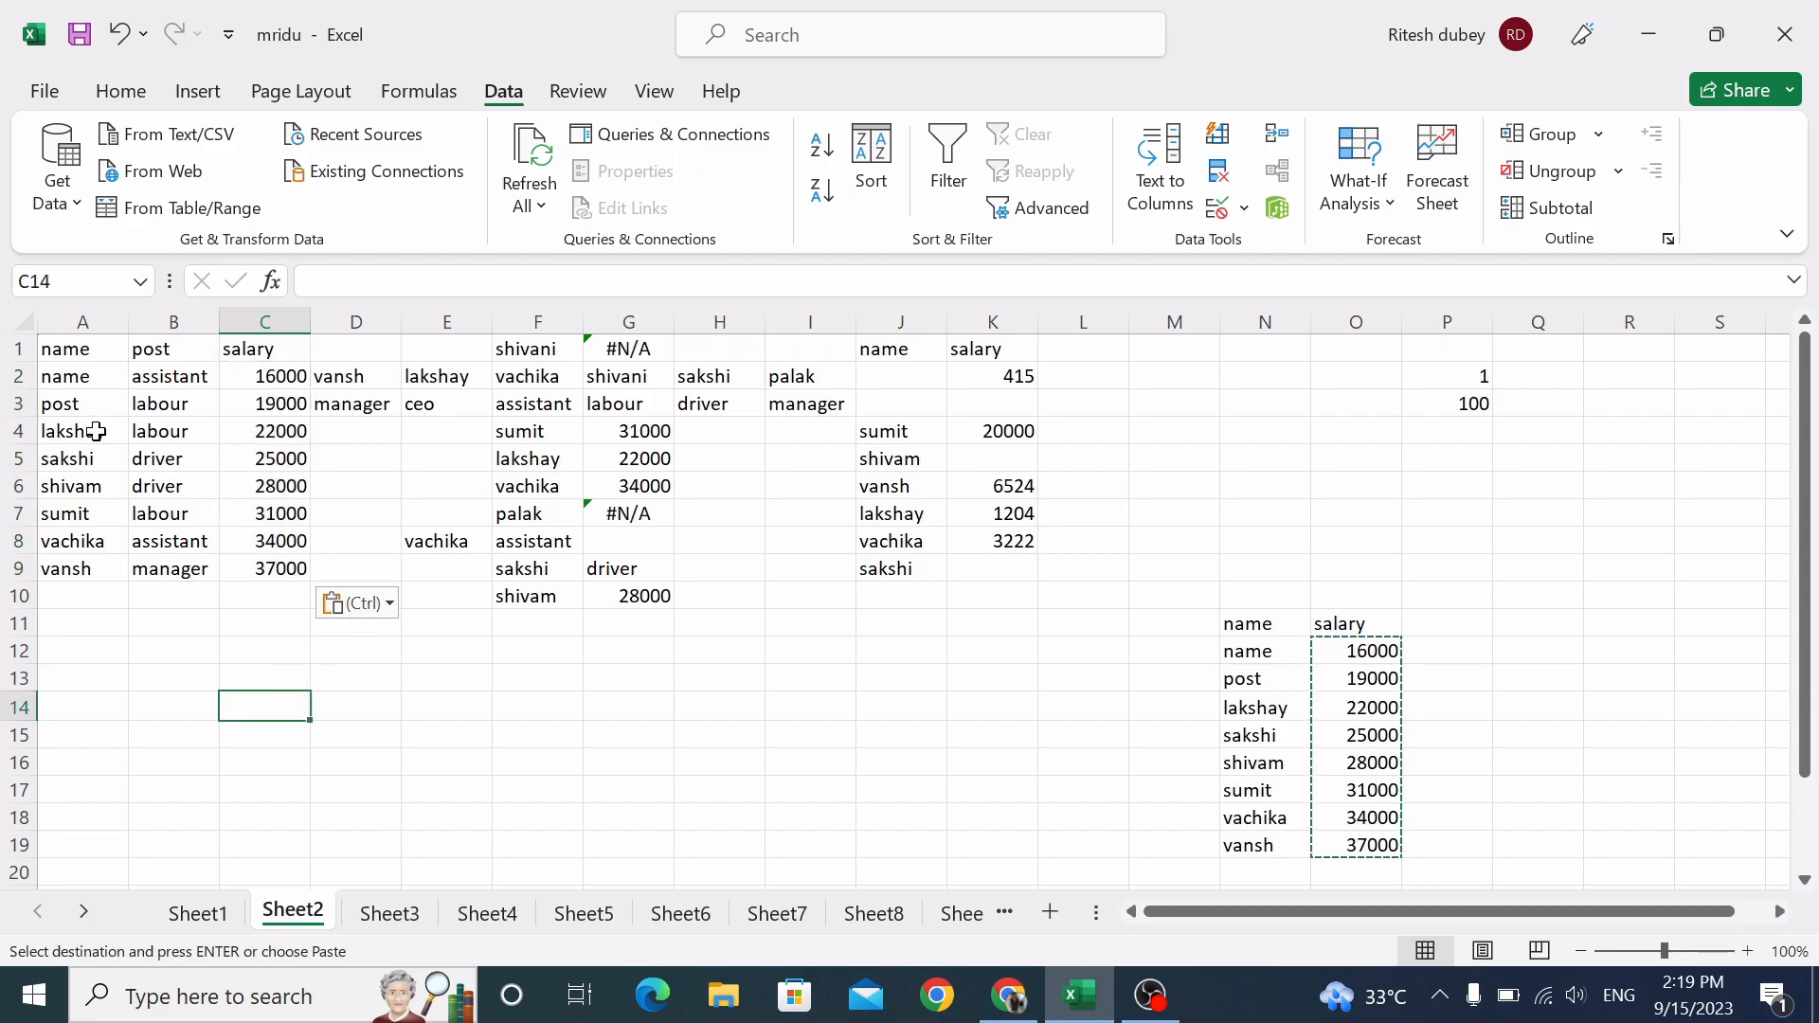
Replace the placeholder entries in A2 and A3 of the name column with two first names.
click(71, 380)
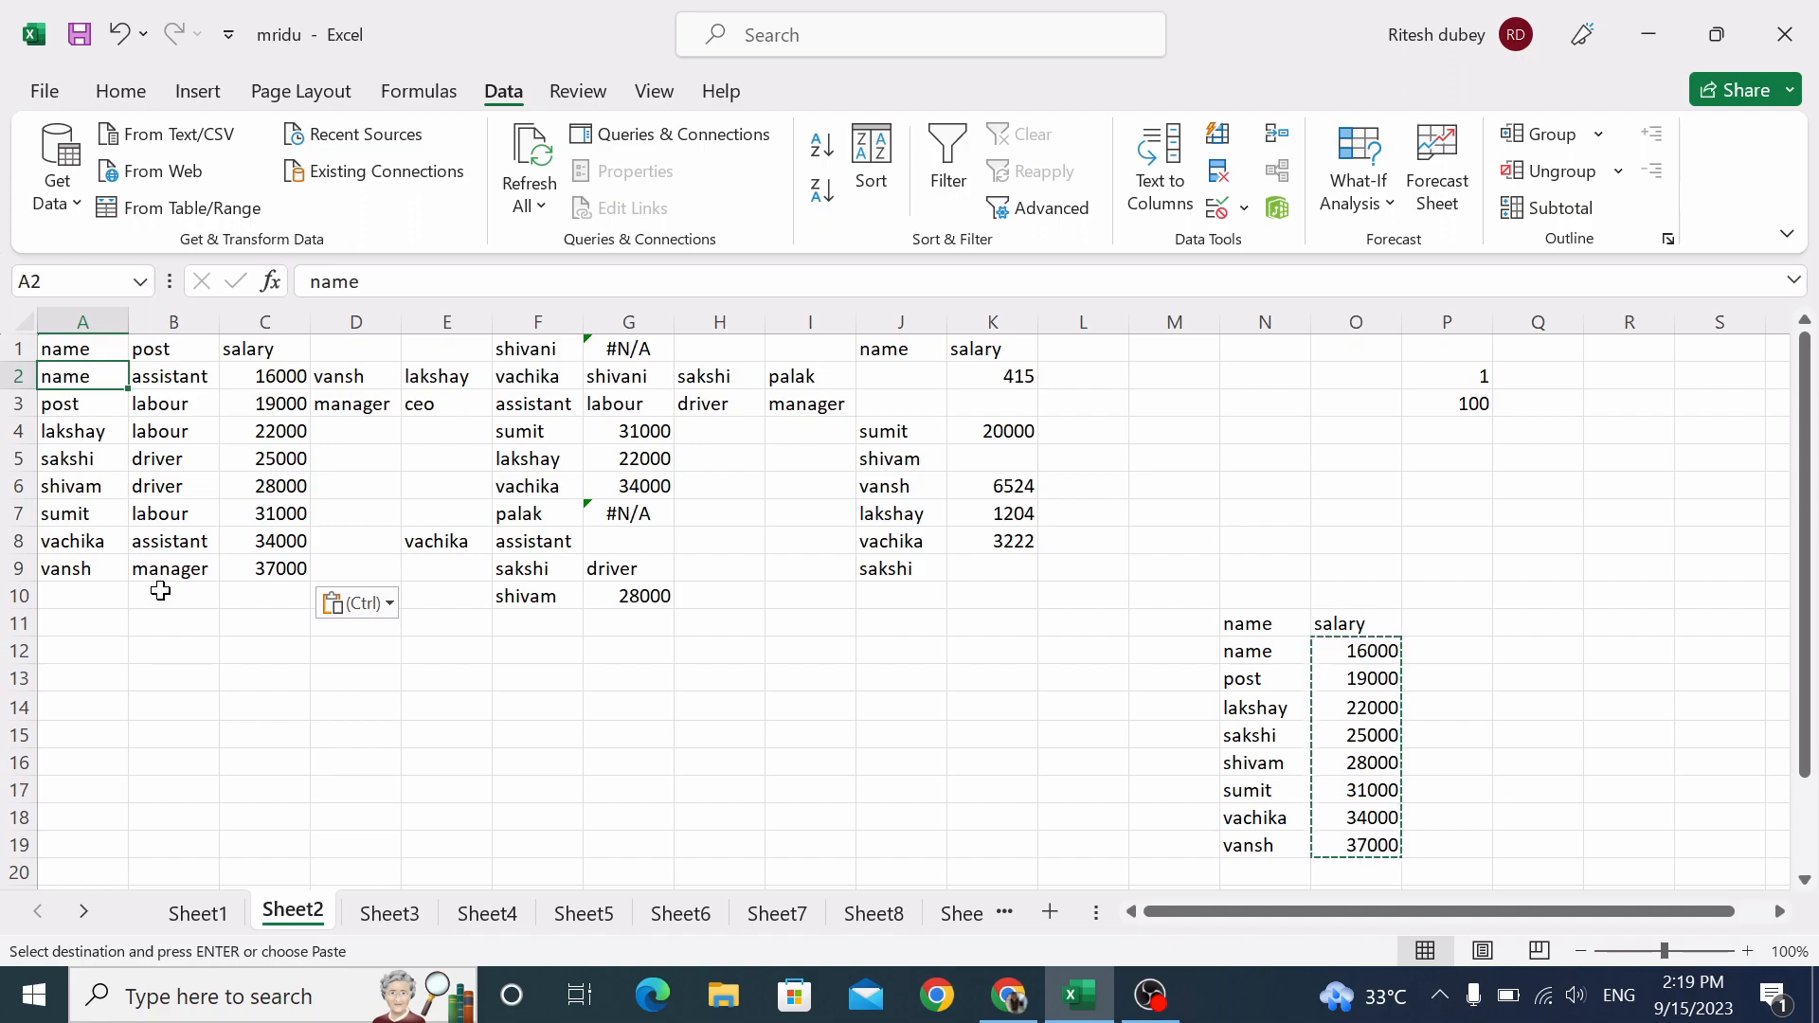
text(ra)
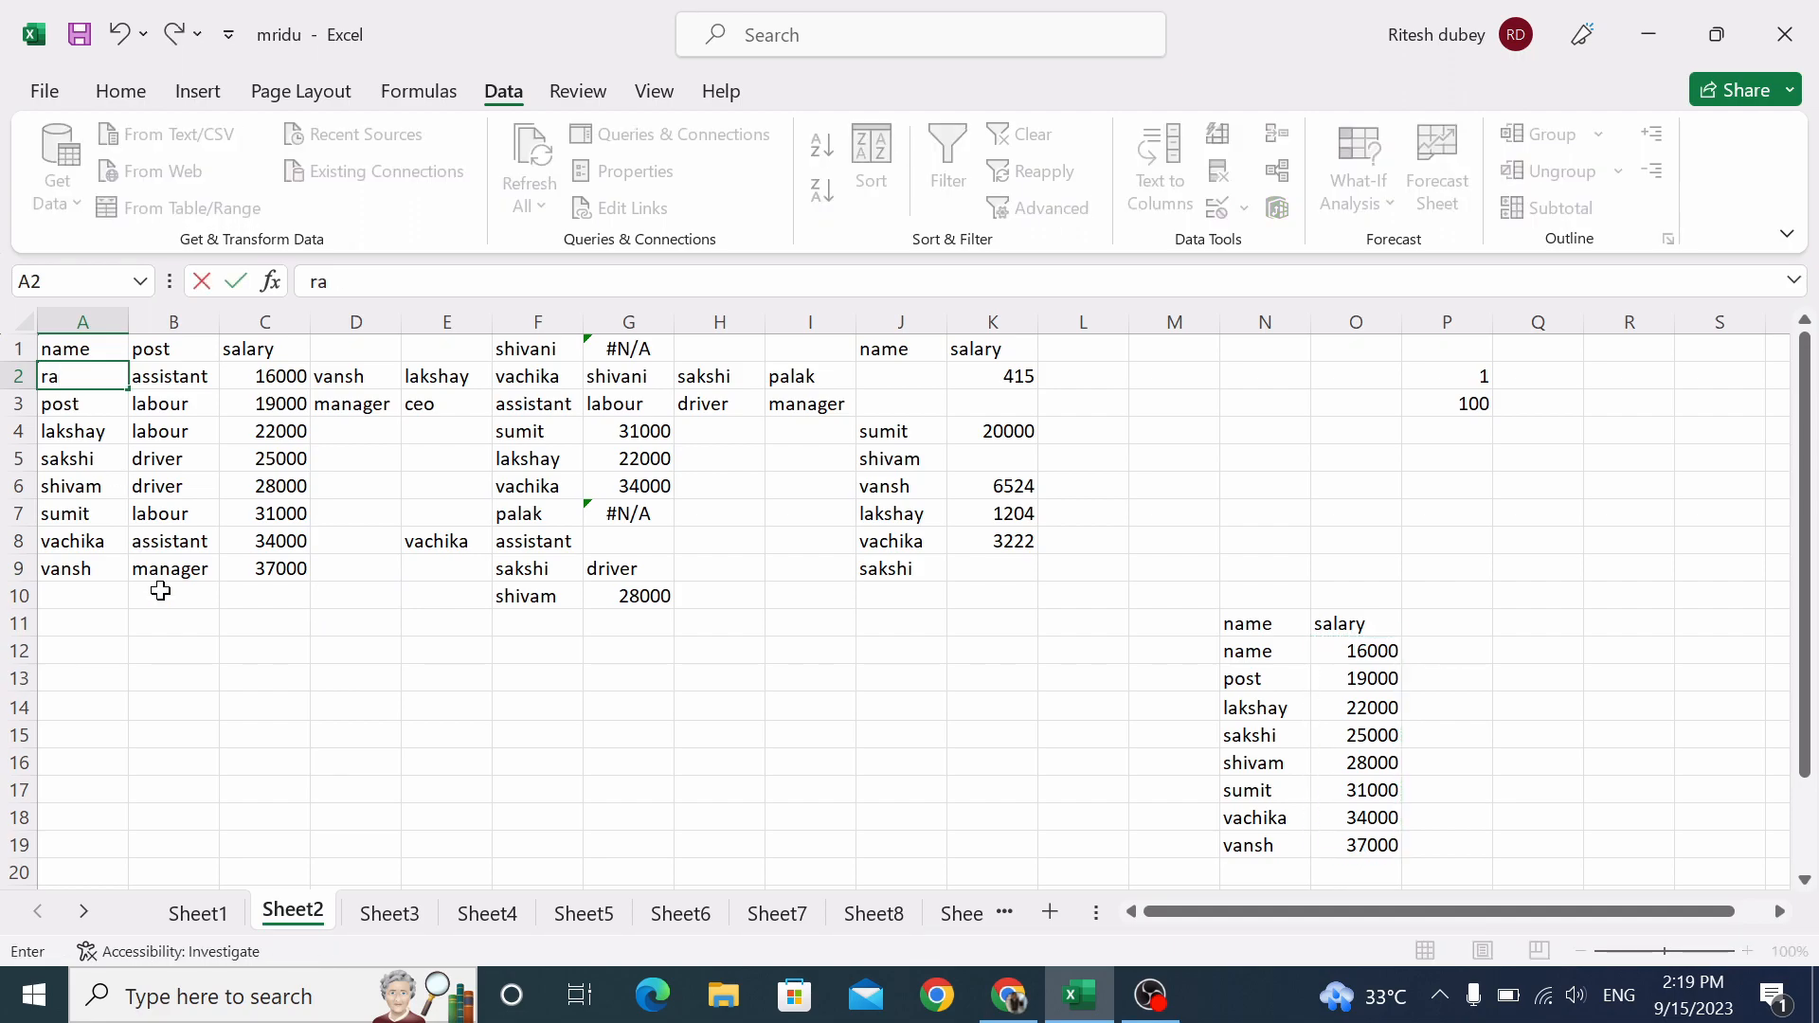
text(m)
key(Return)
text(shy)
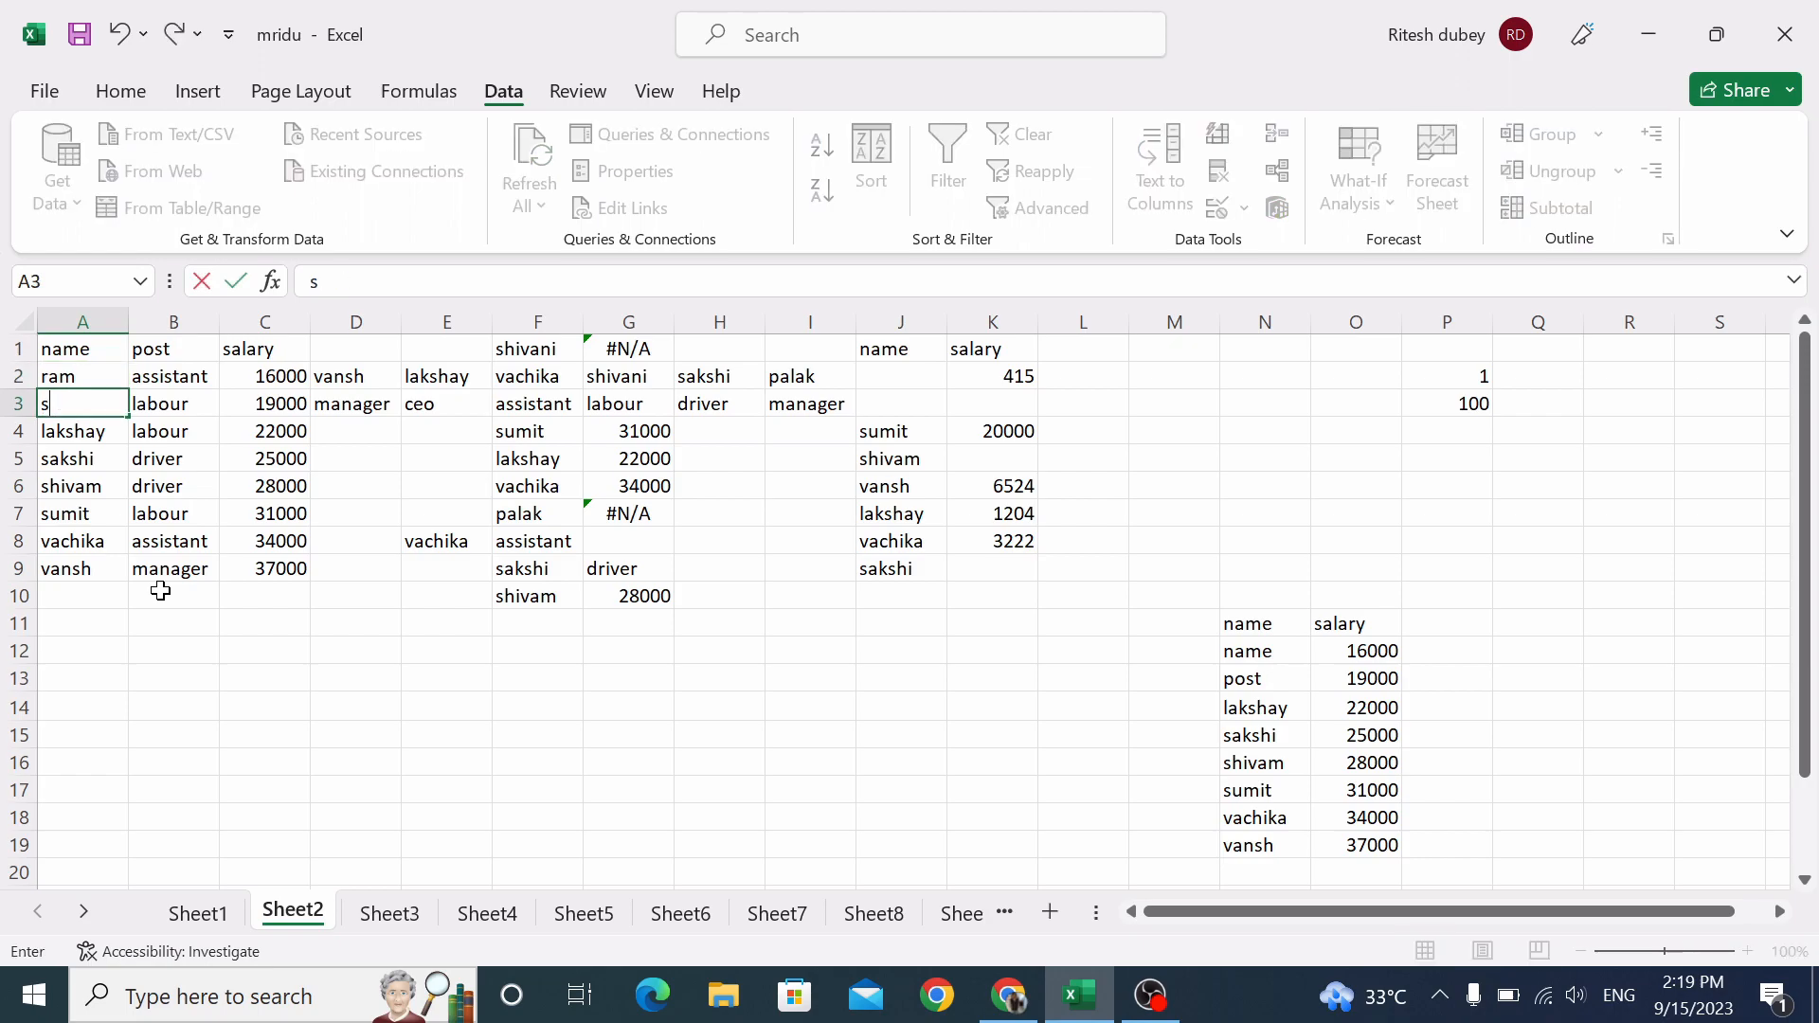
click(133, 654)
Copy the records in A2:C9 and paste them directly below the table starting at A10.
drag(59, 379, 261, 585)
key(ctrl+c)
click(79, 602)
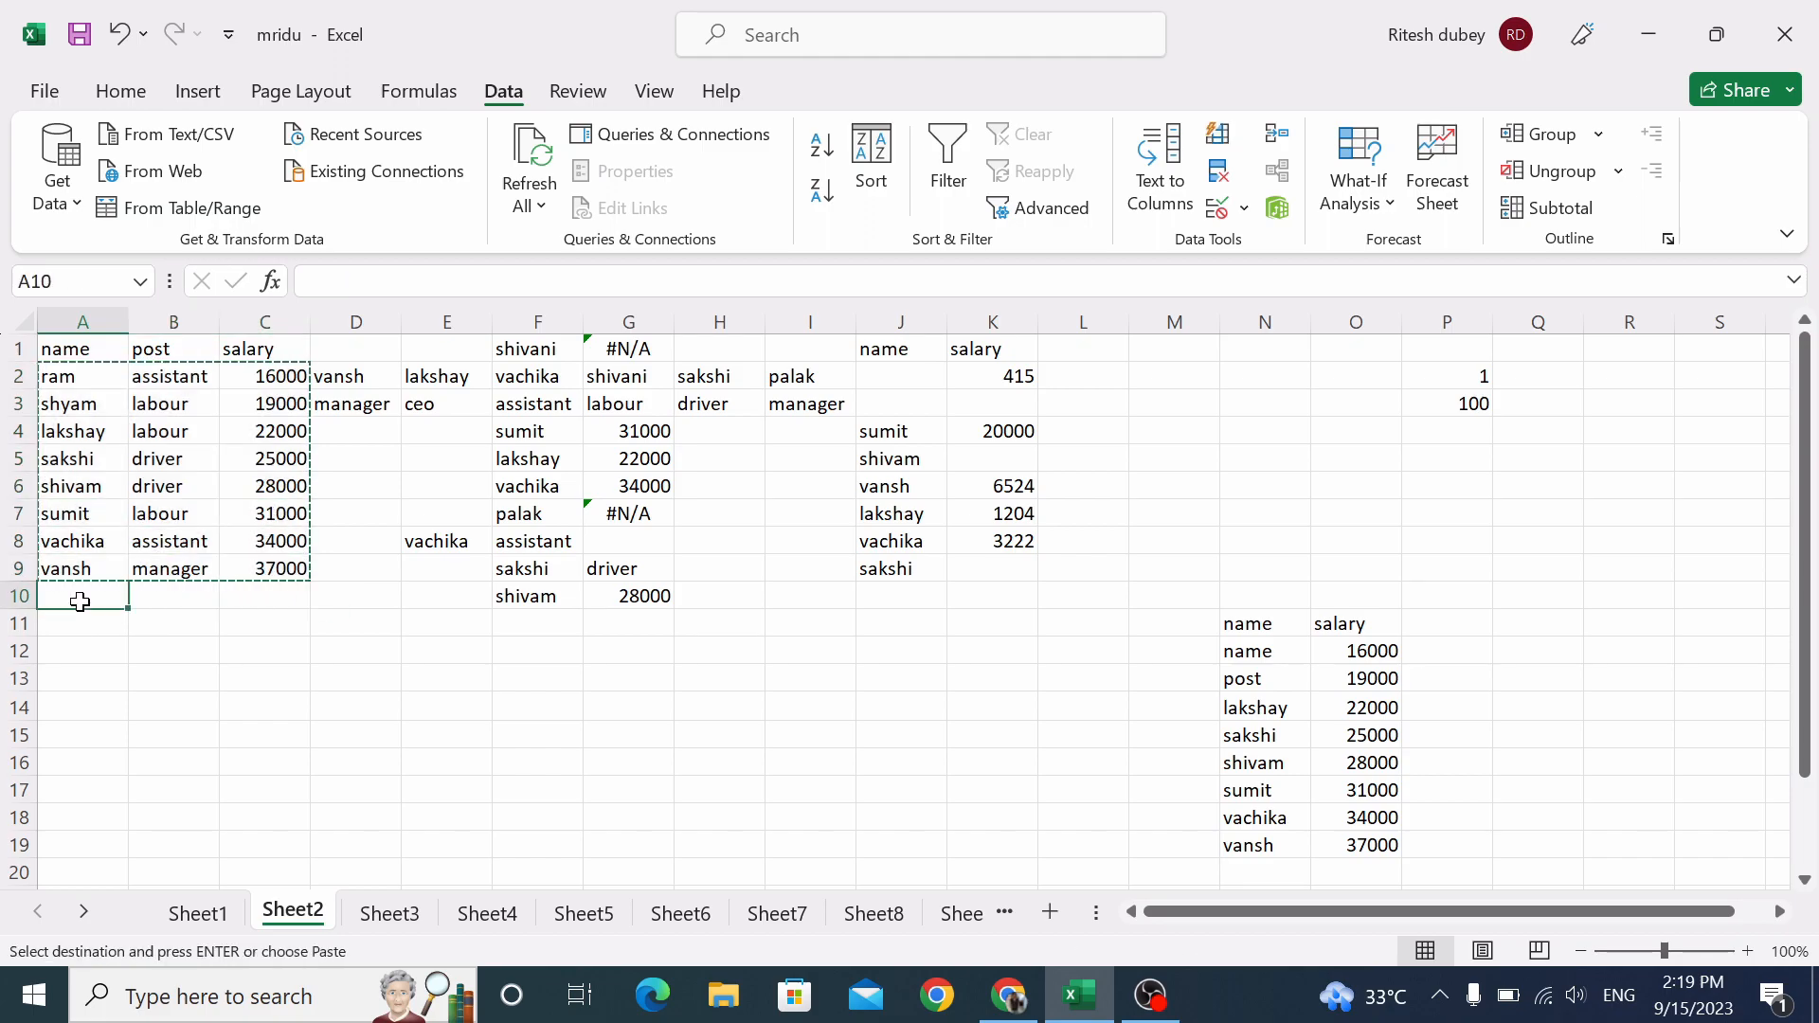
key(ctrl+v)
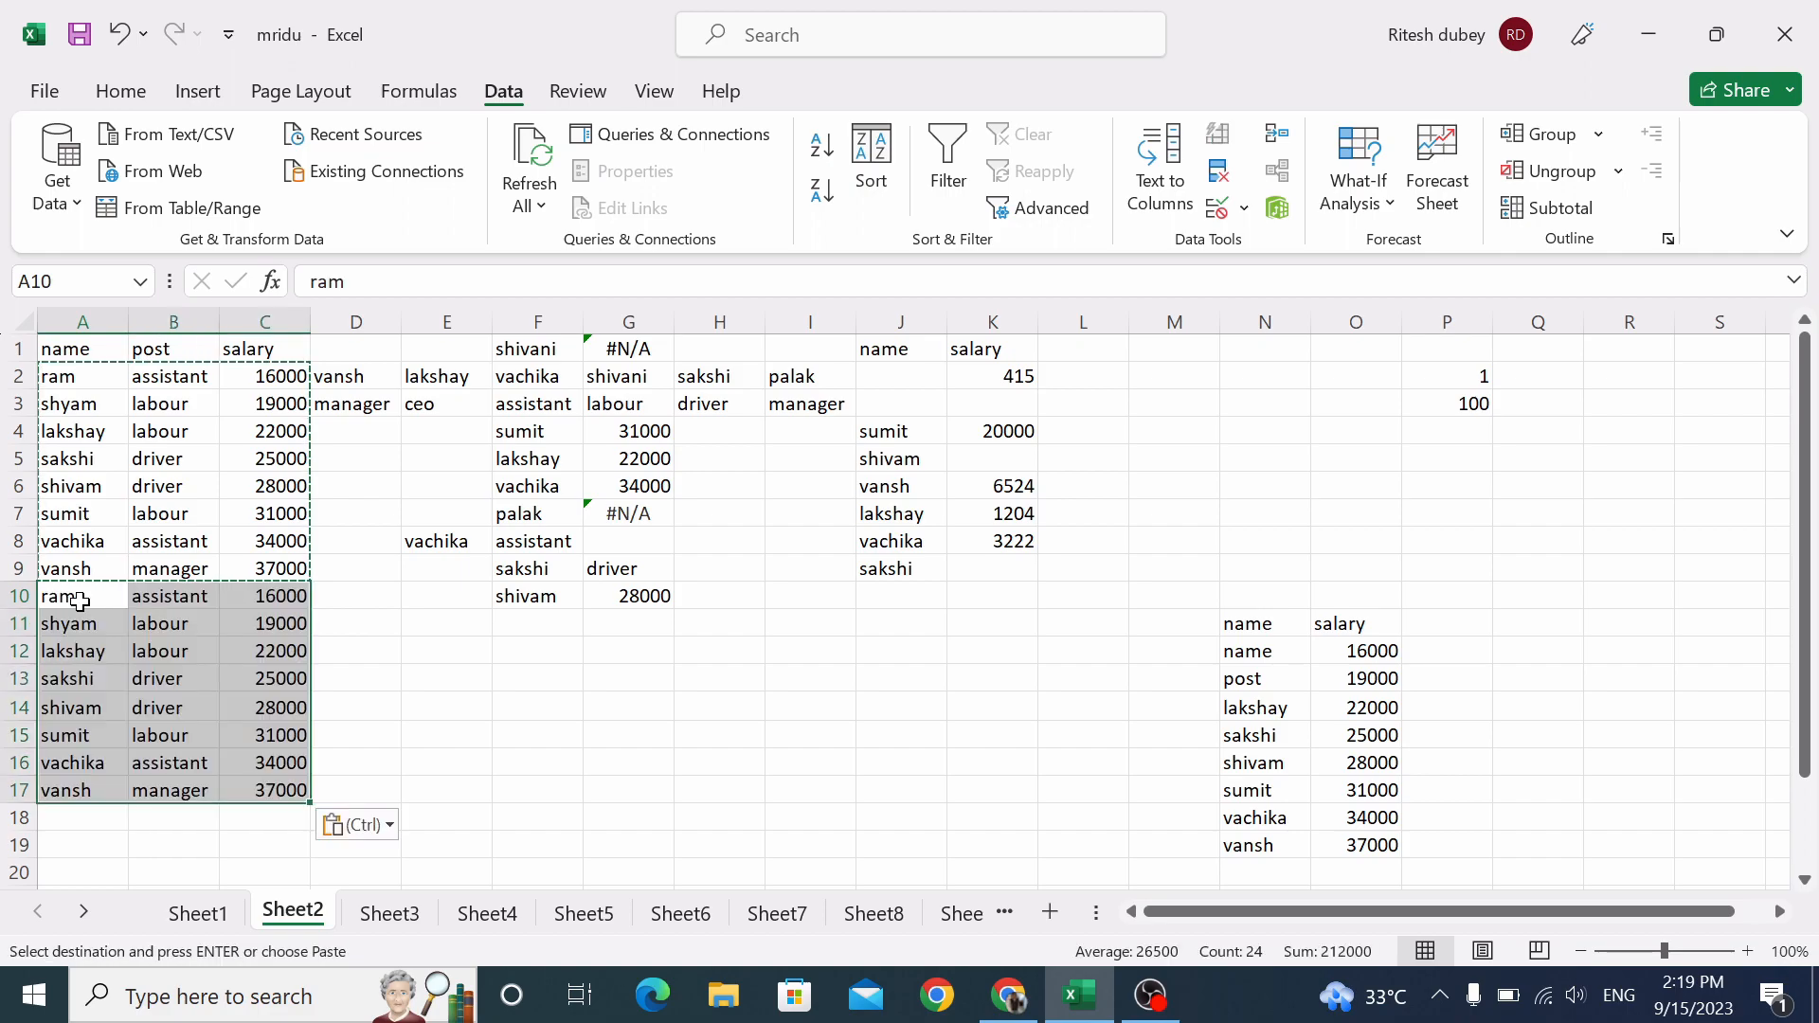
click(438, 690)
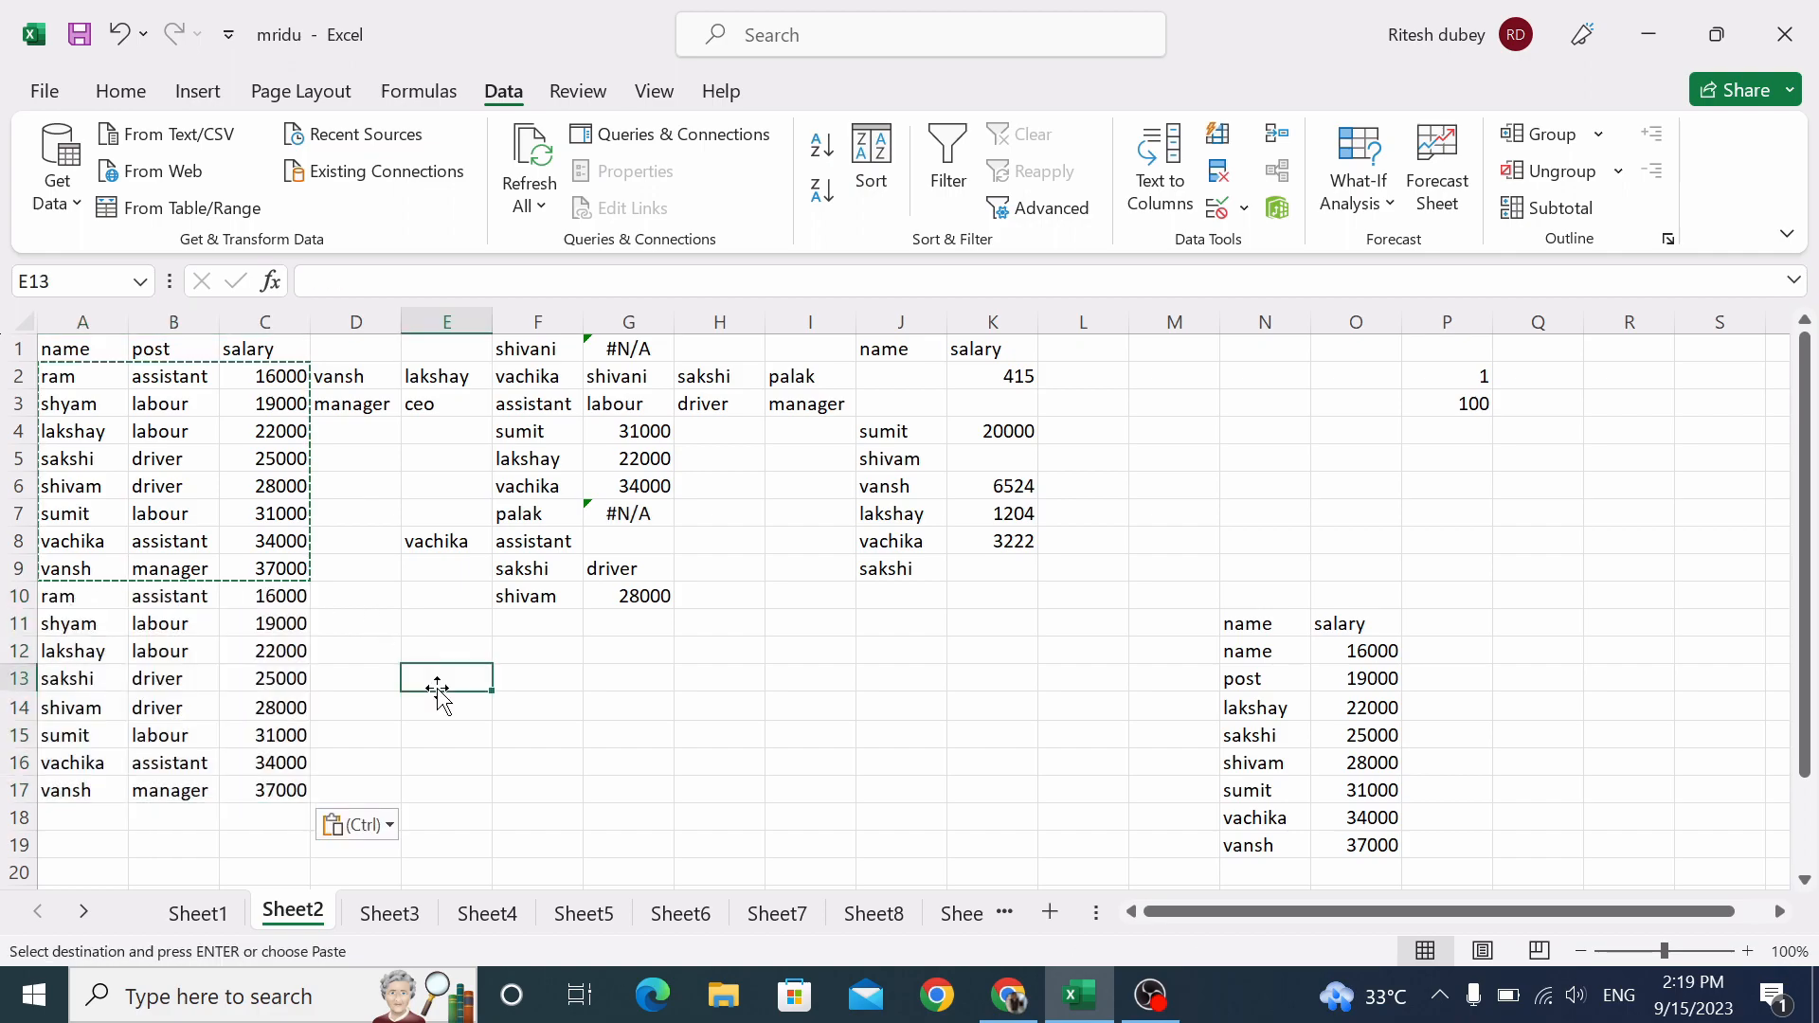
key(Escape)
click(895, 756)
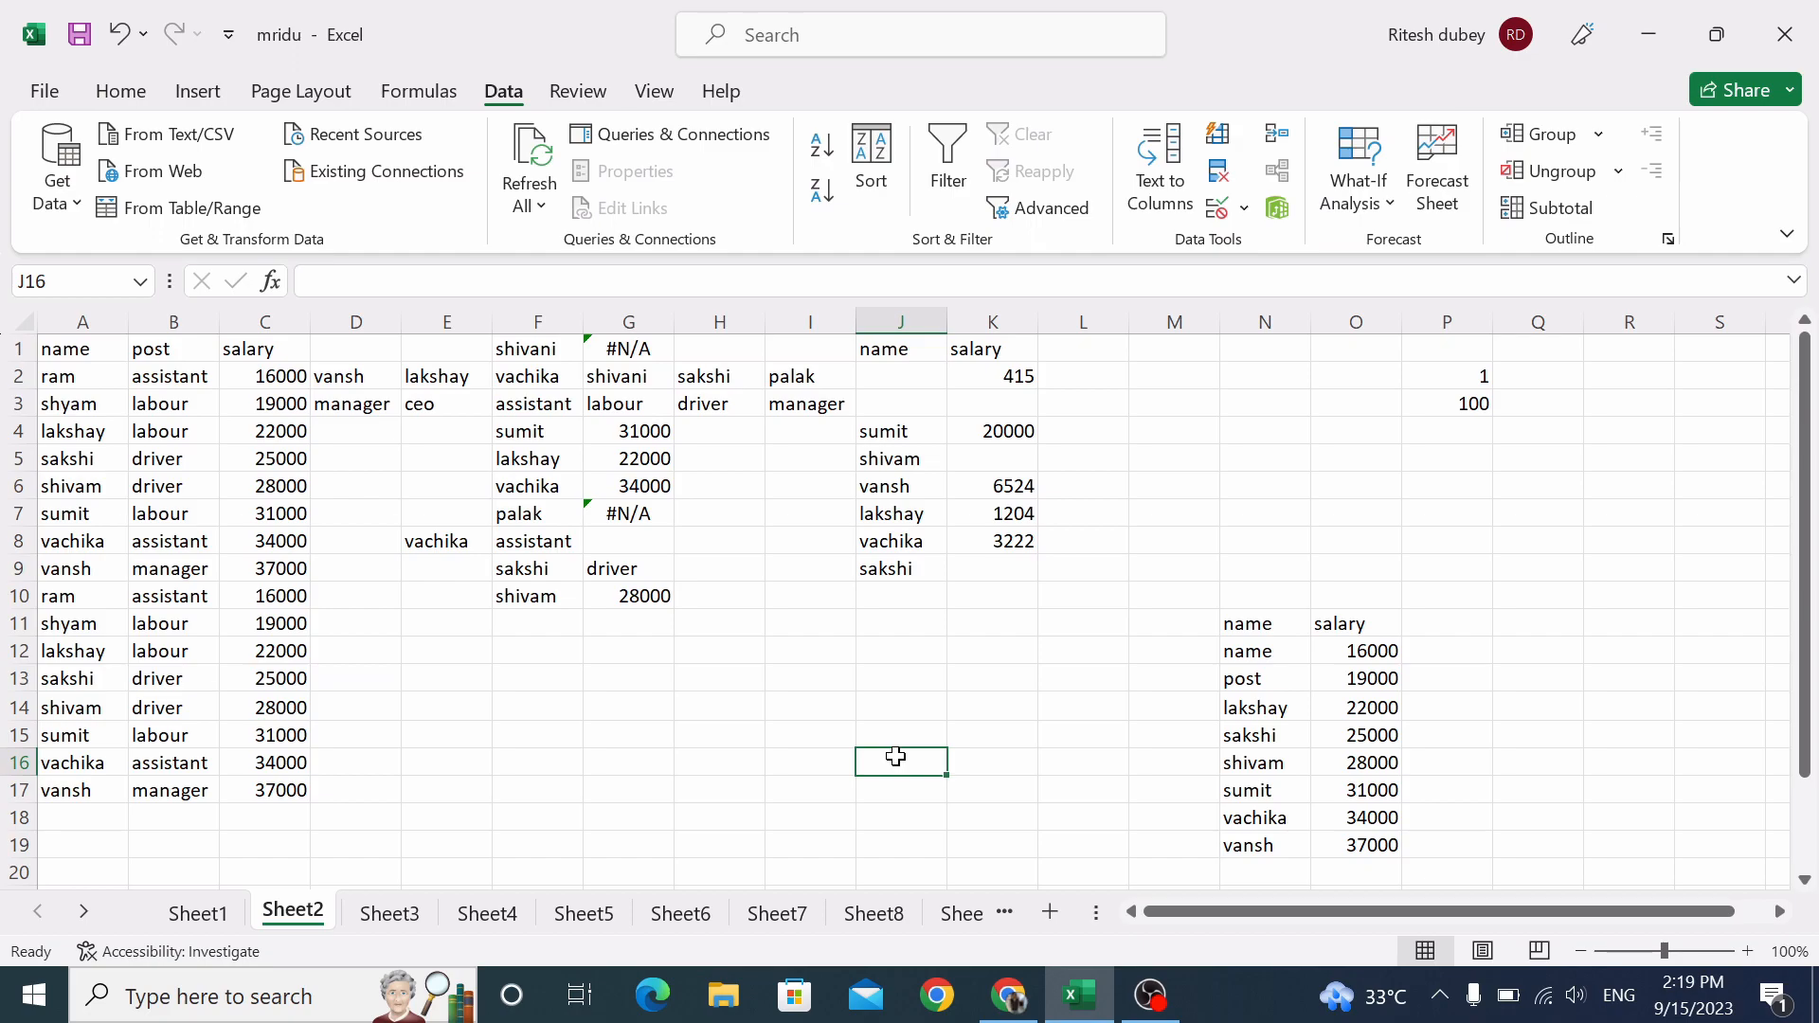
Sort the posts in B2:B17 from A to Z, continuing with the current selection only.
drag(158, 379, 152, 805)
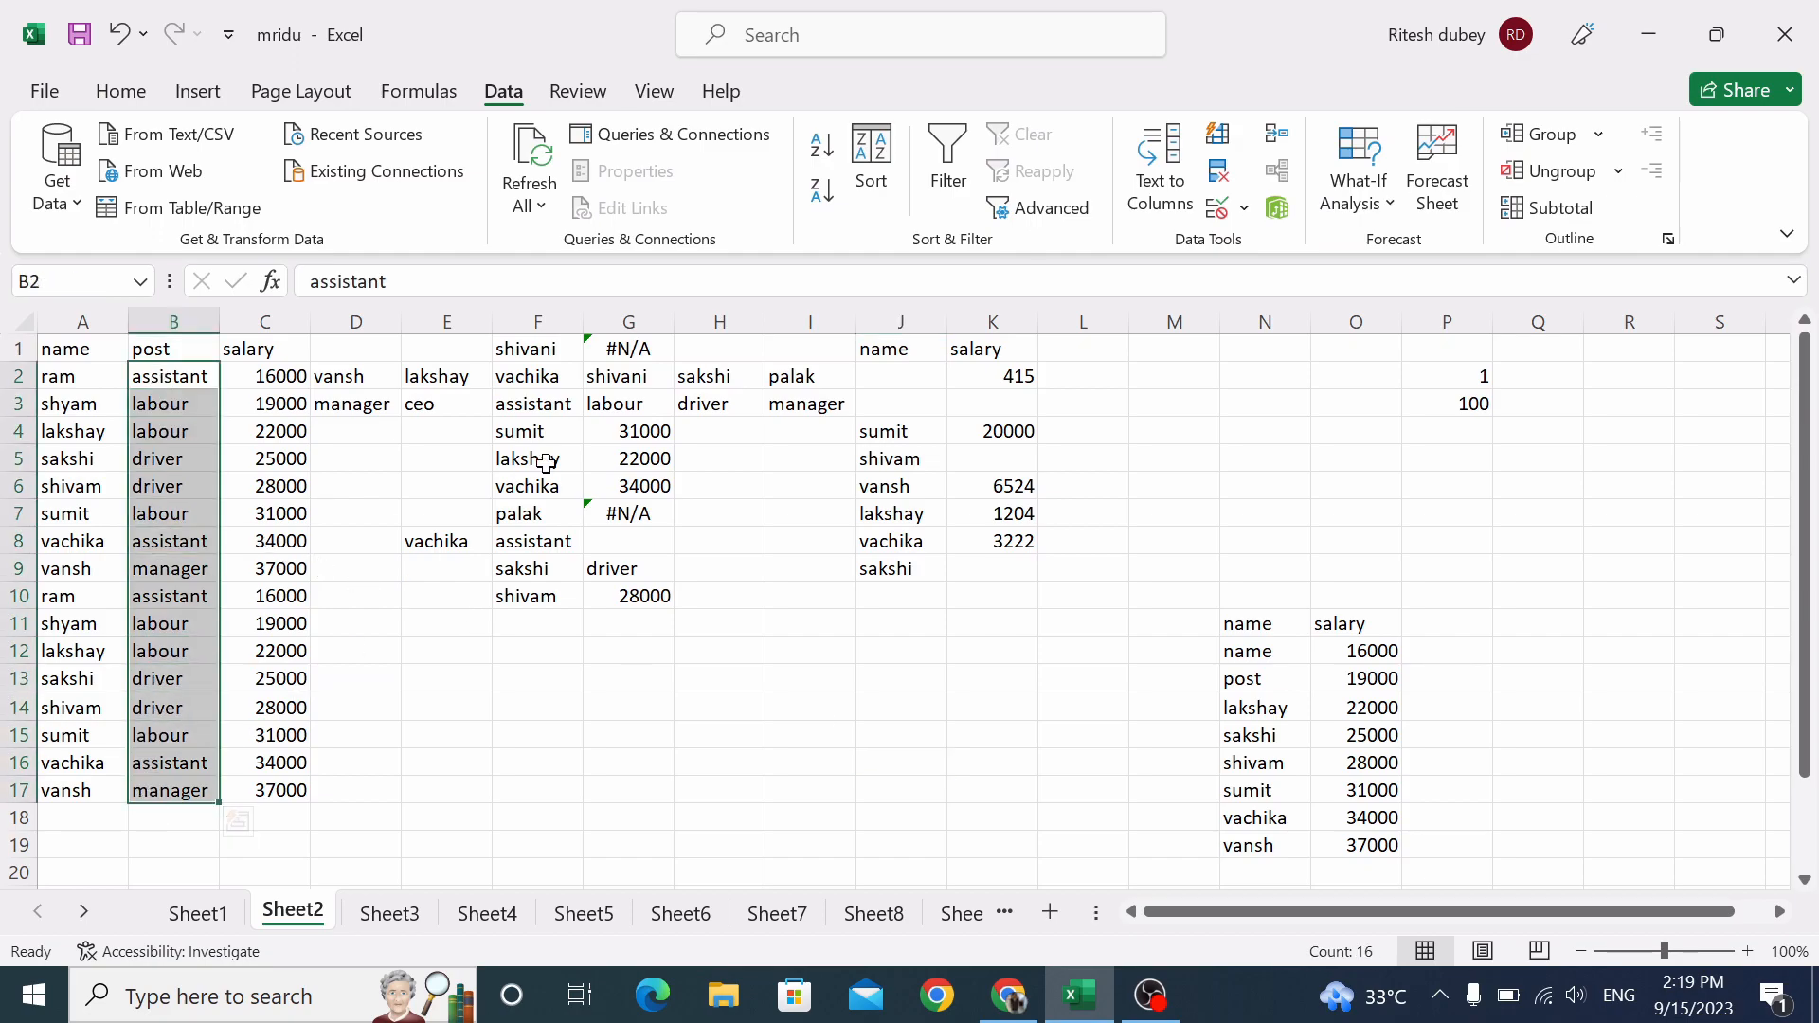
click(823, 151)
click(873, 453)
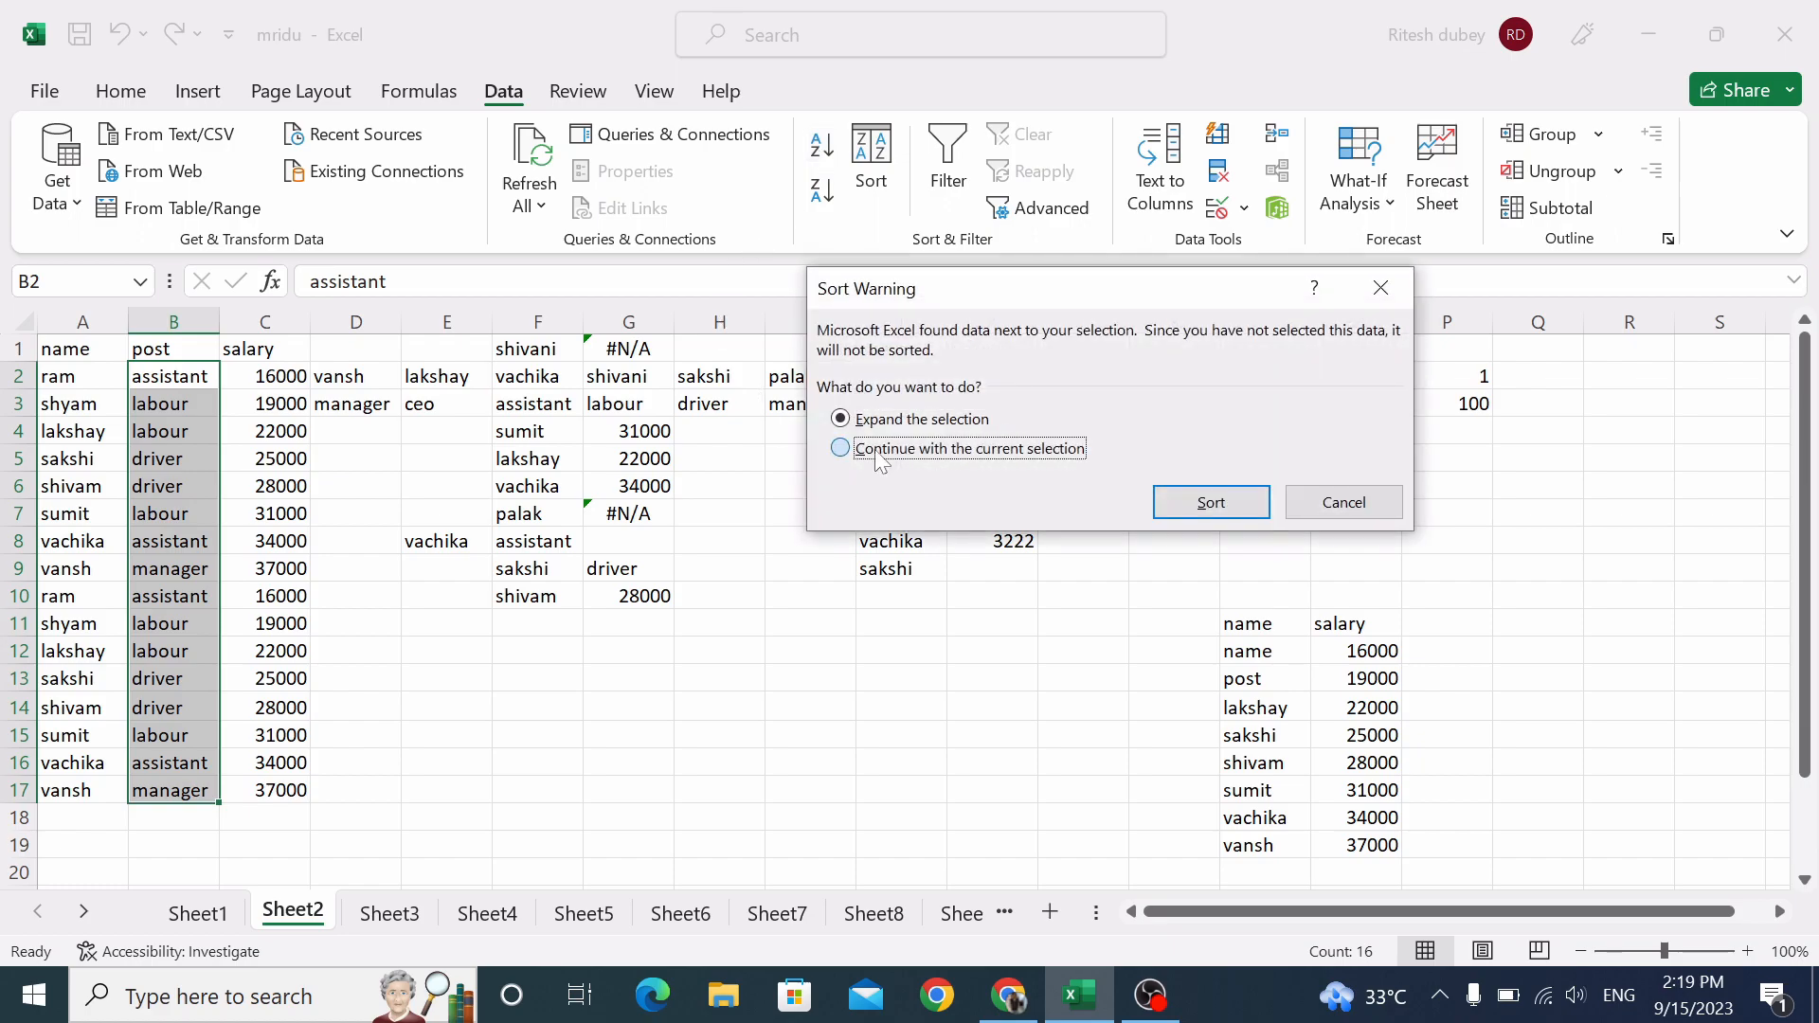
click(1201, 504)
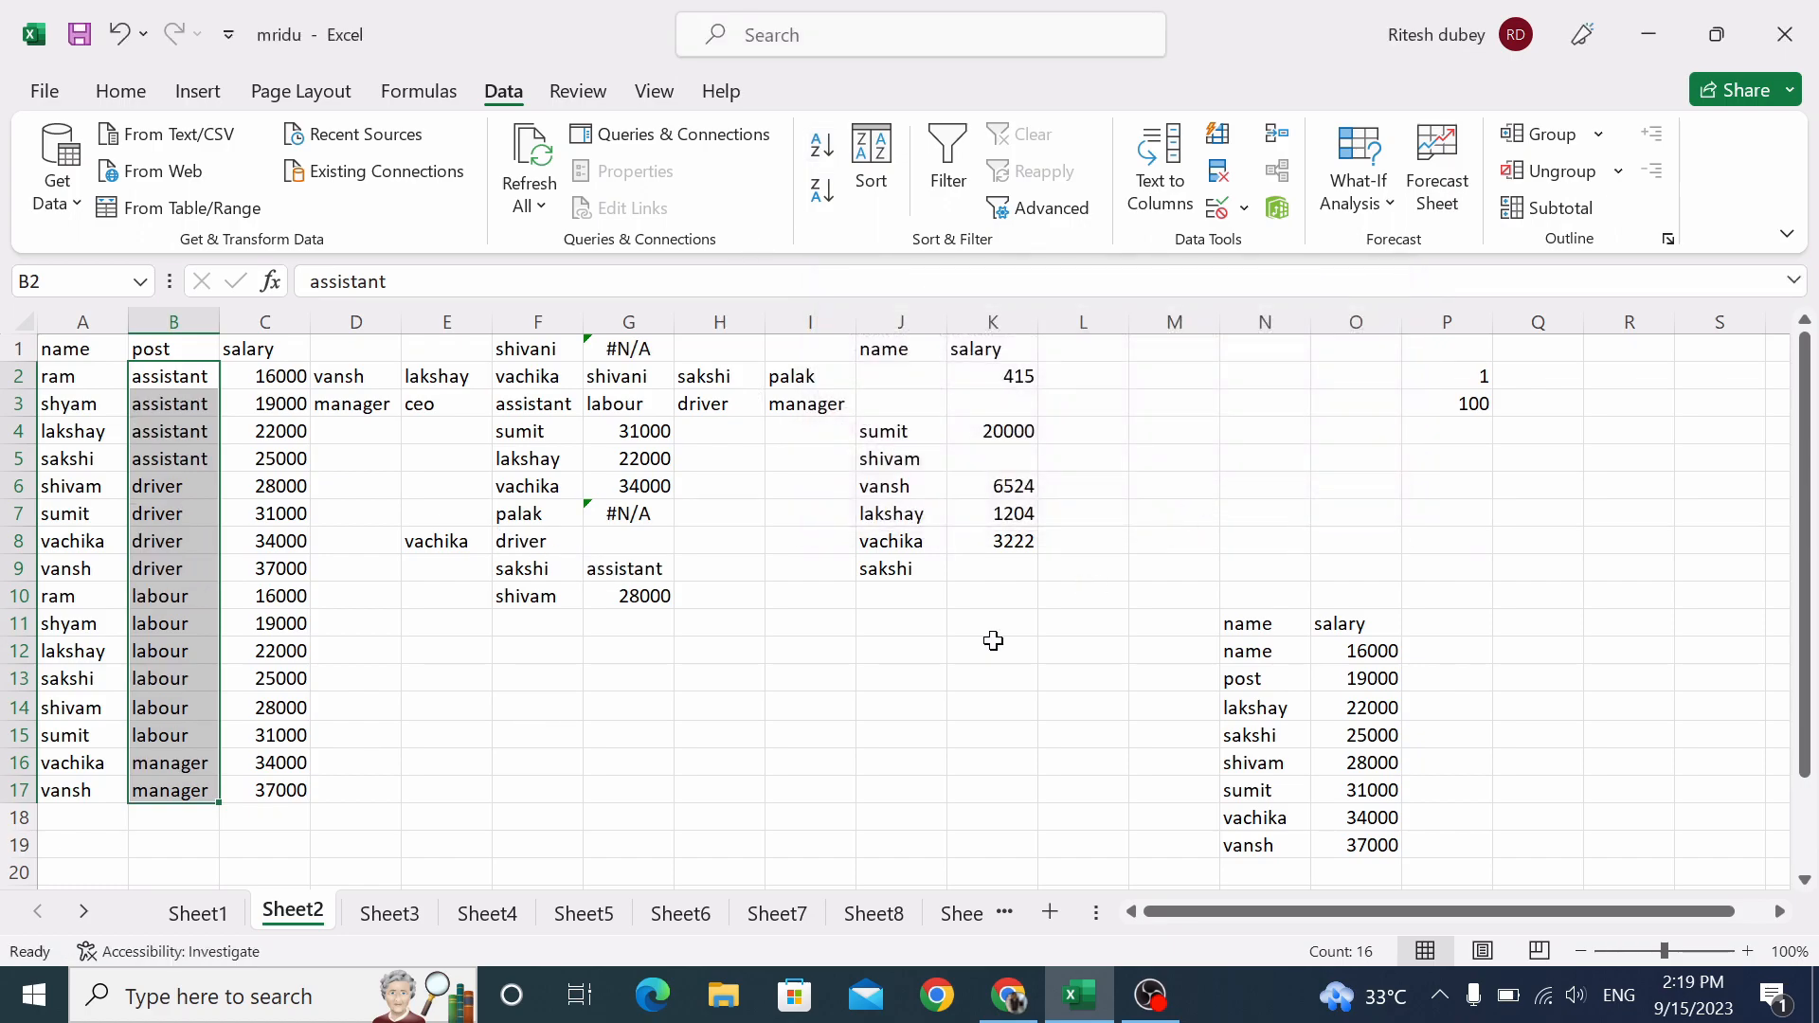
click(883, 701)
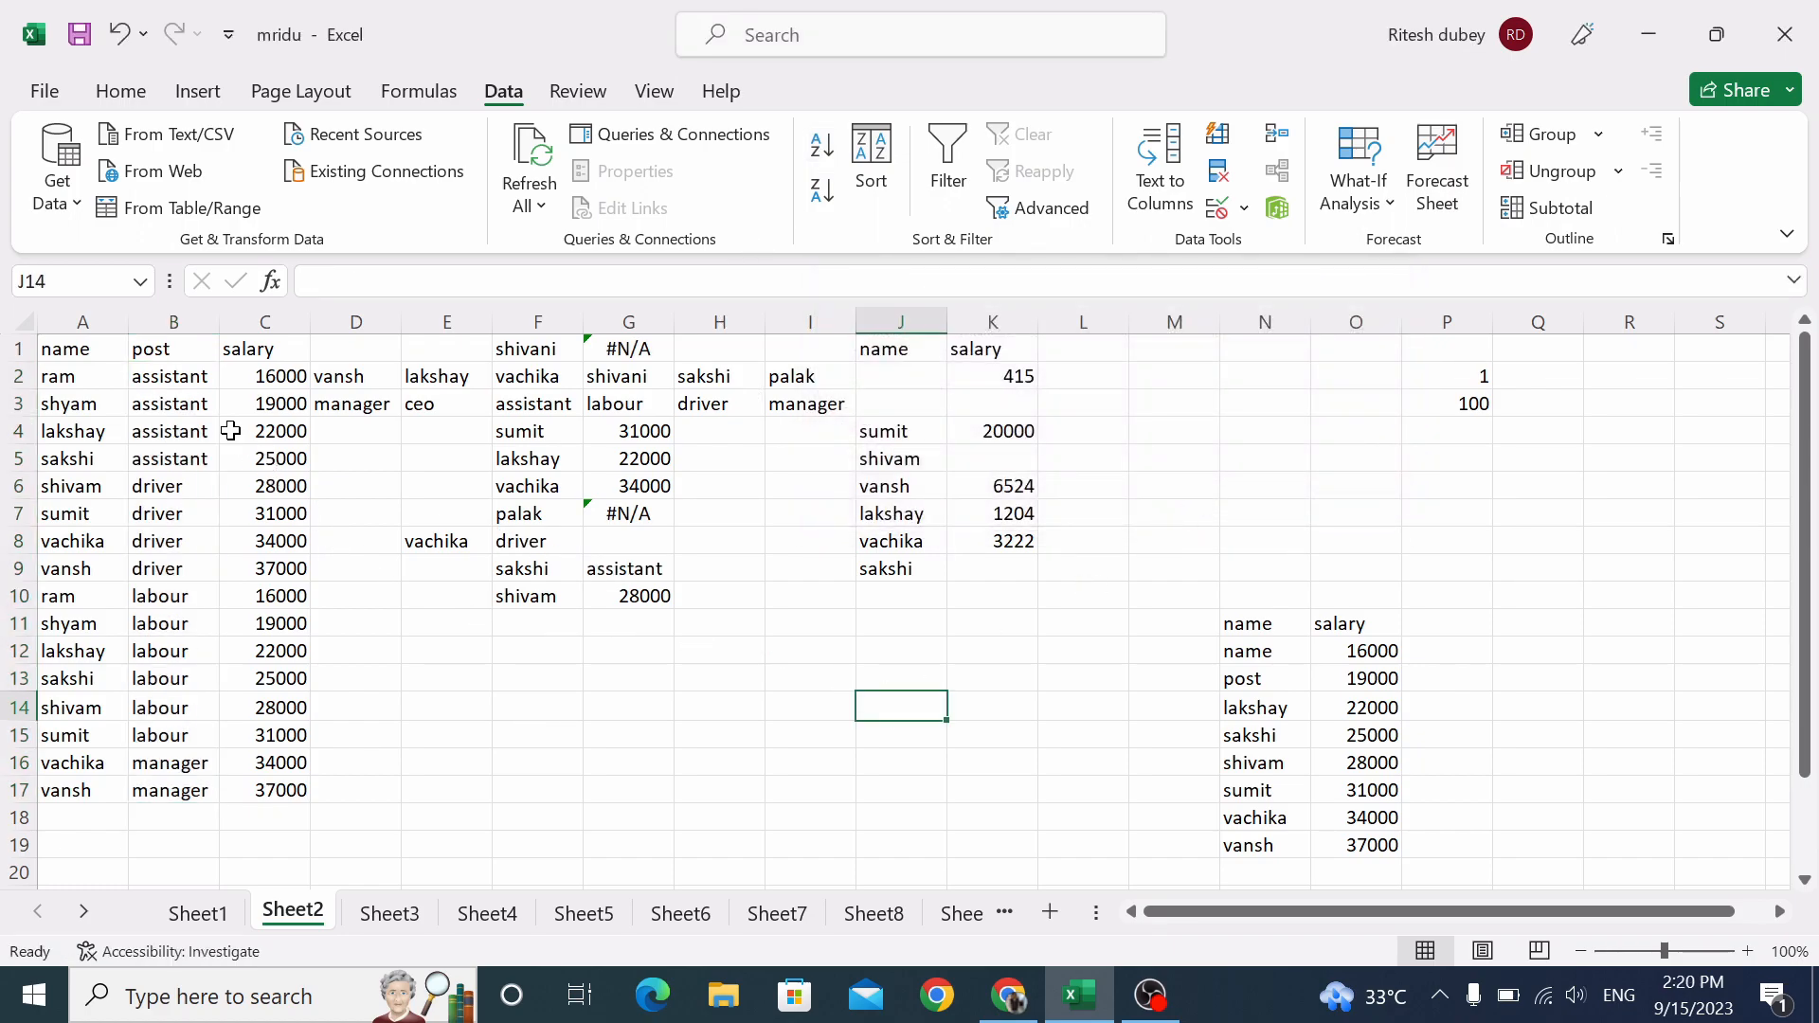
drag(173, 376, 171, 790)
click(467, 682)
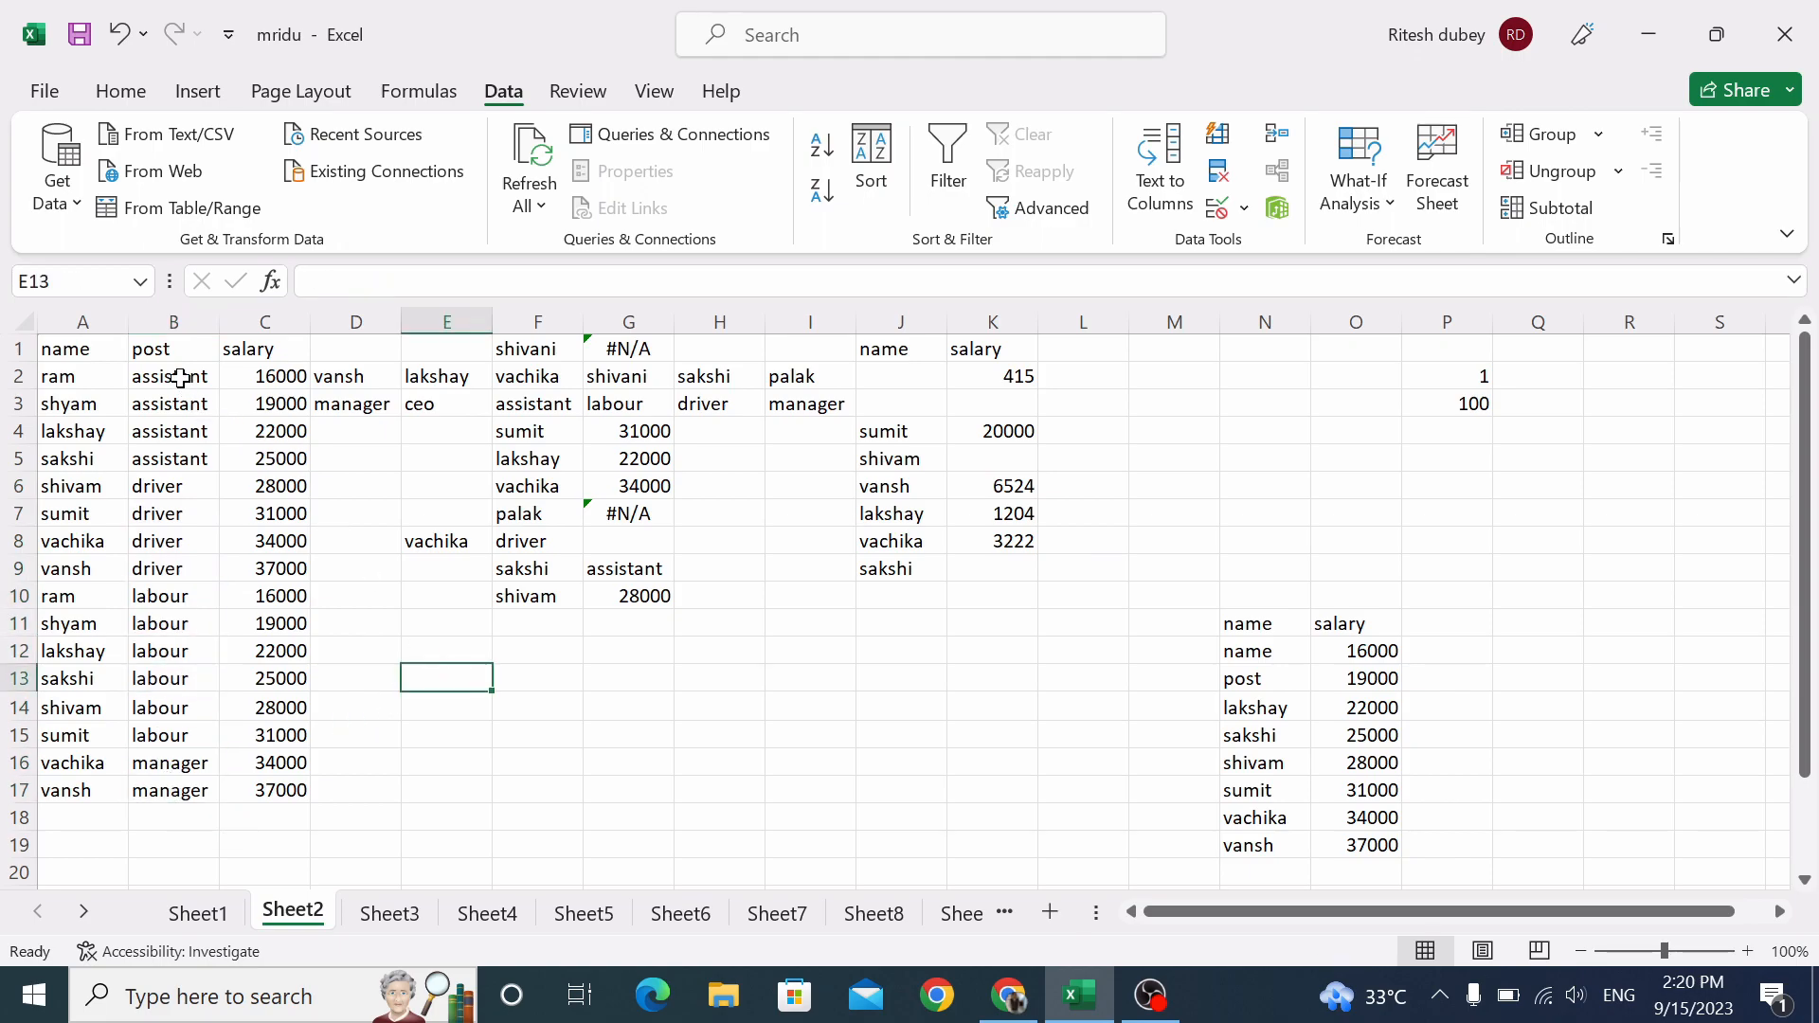
click(354, 463)
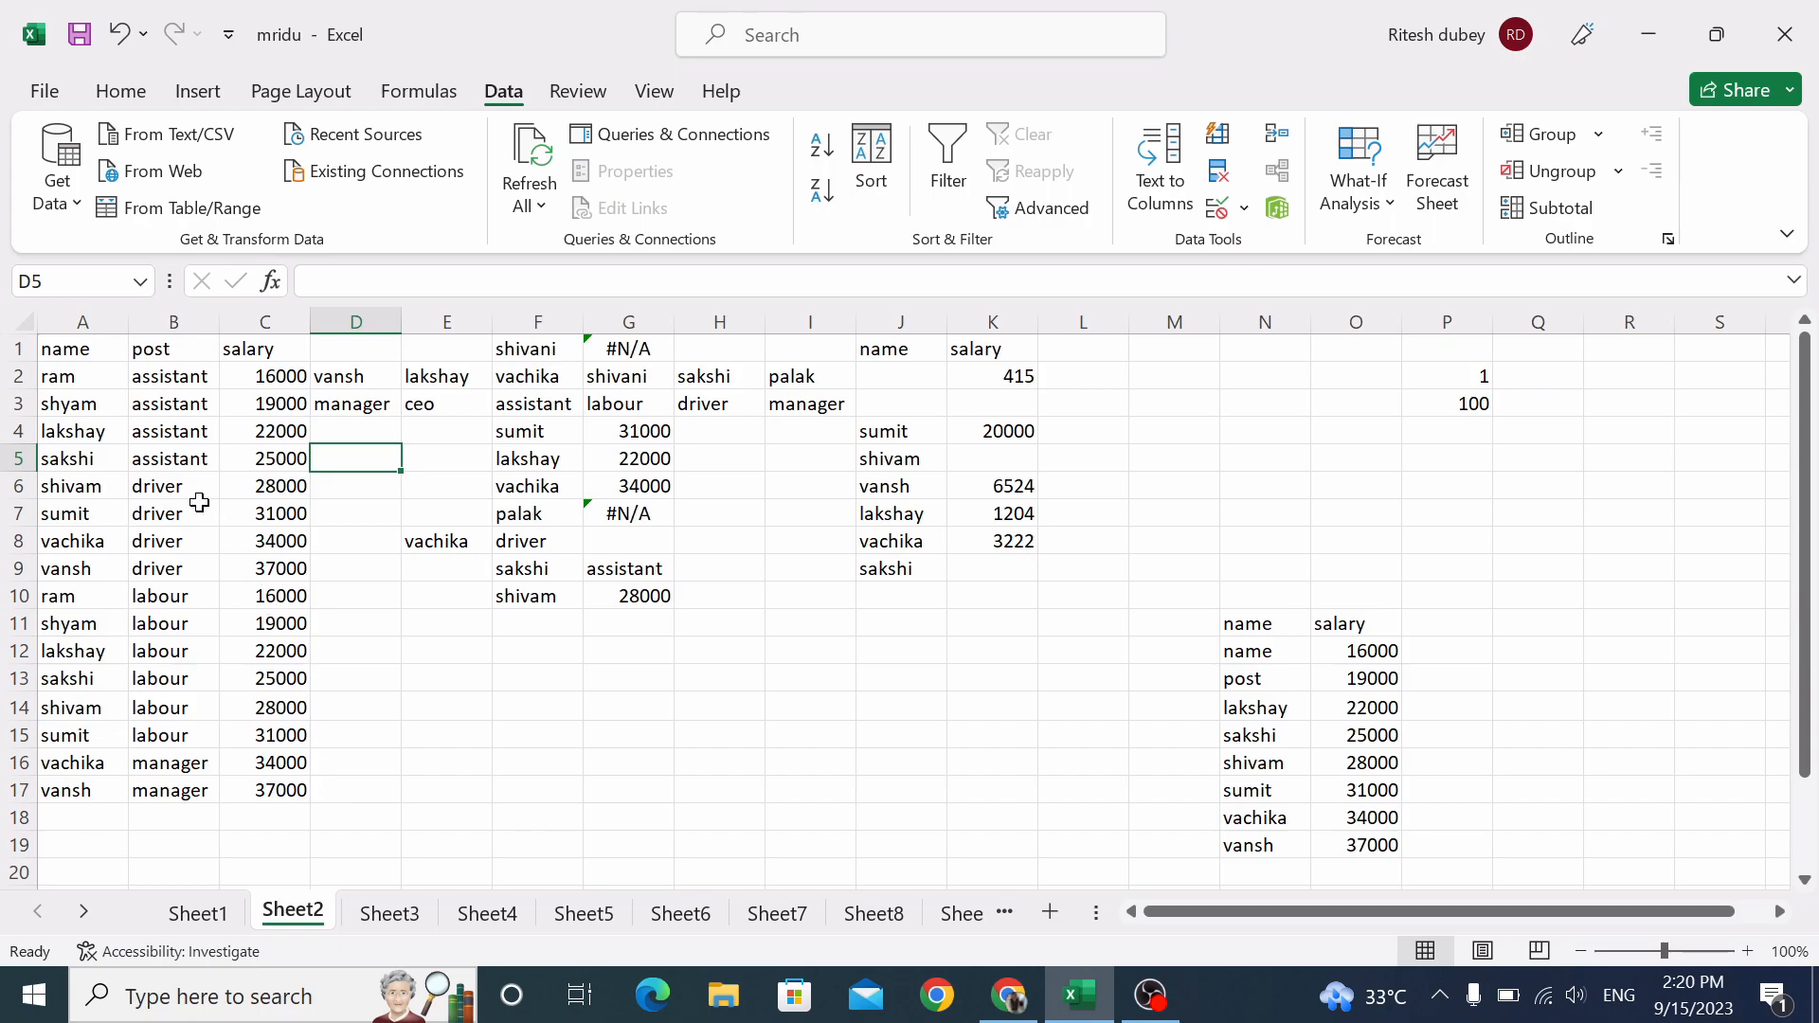
click(345, 482)
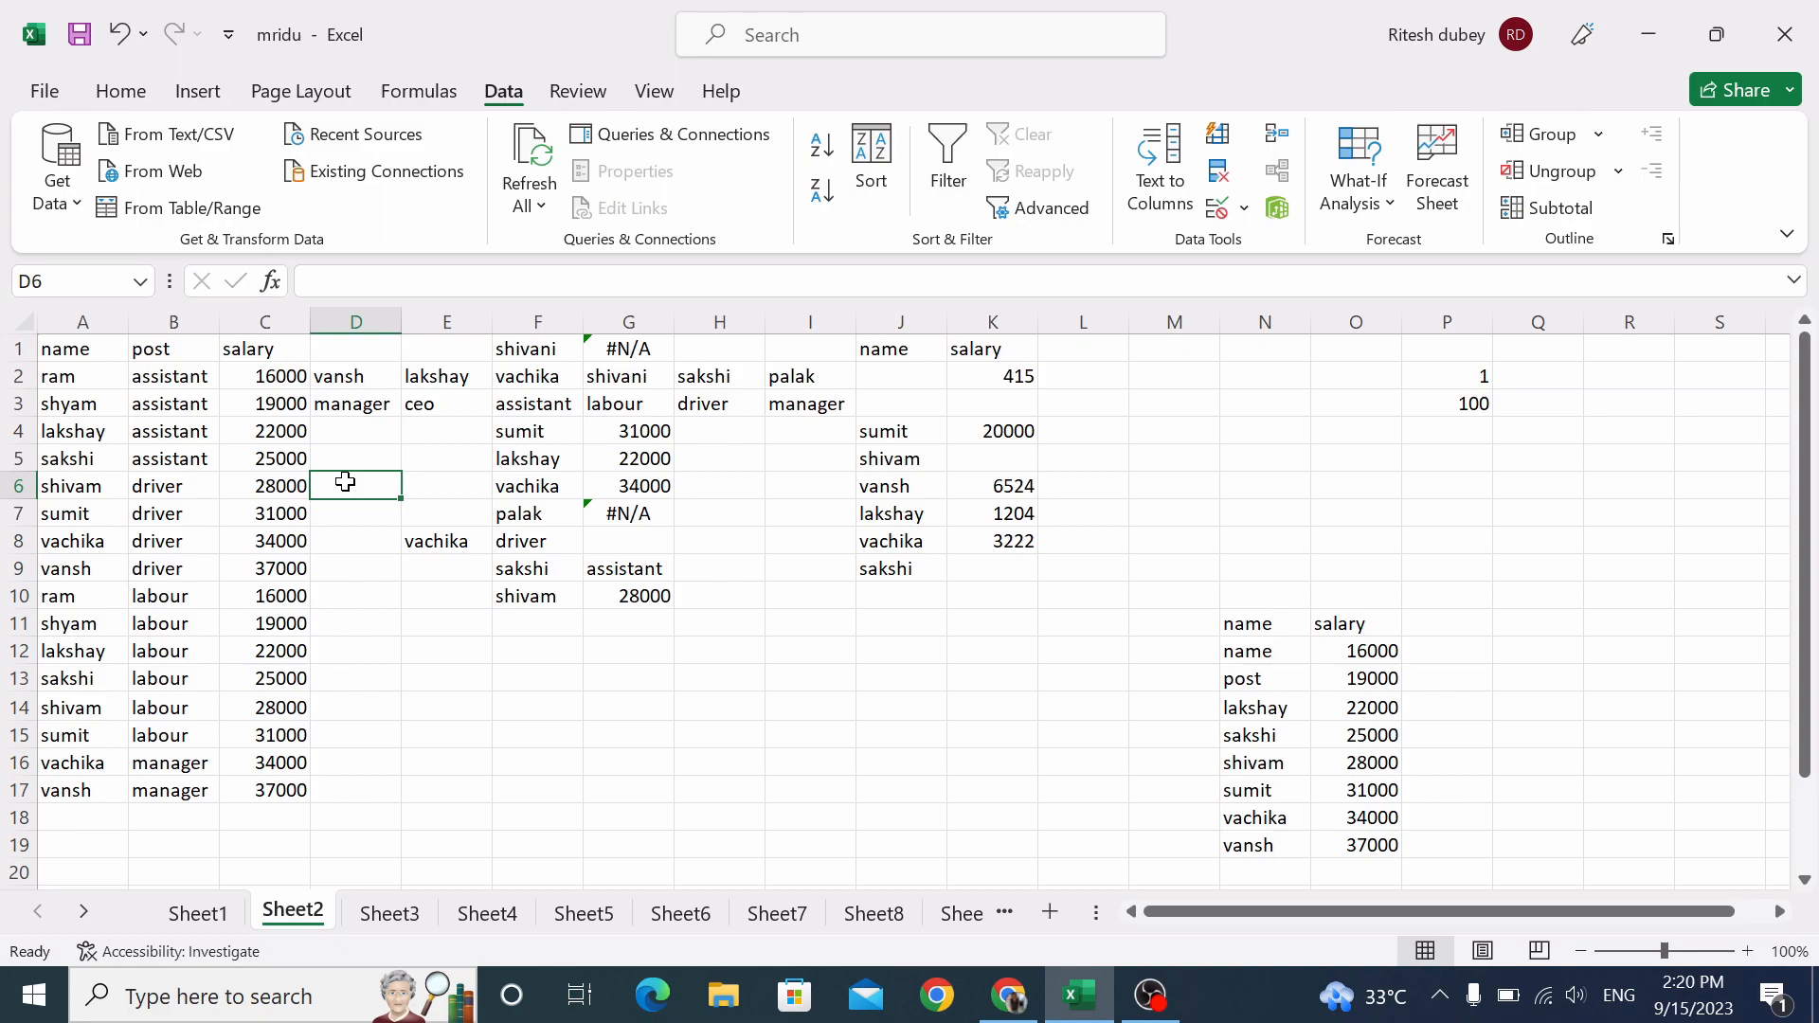
Add subtotals to A1:C17 that sum the salary at each change in post.
drag(87, 351, 284, 792)
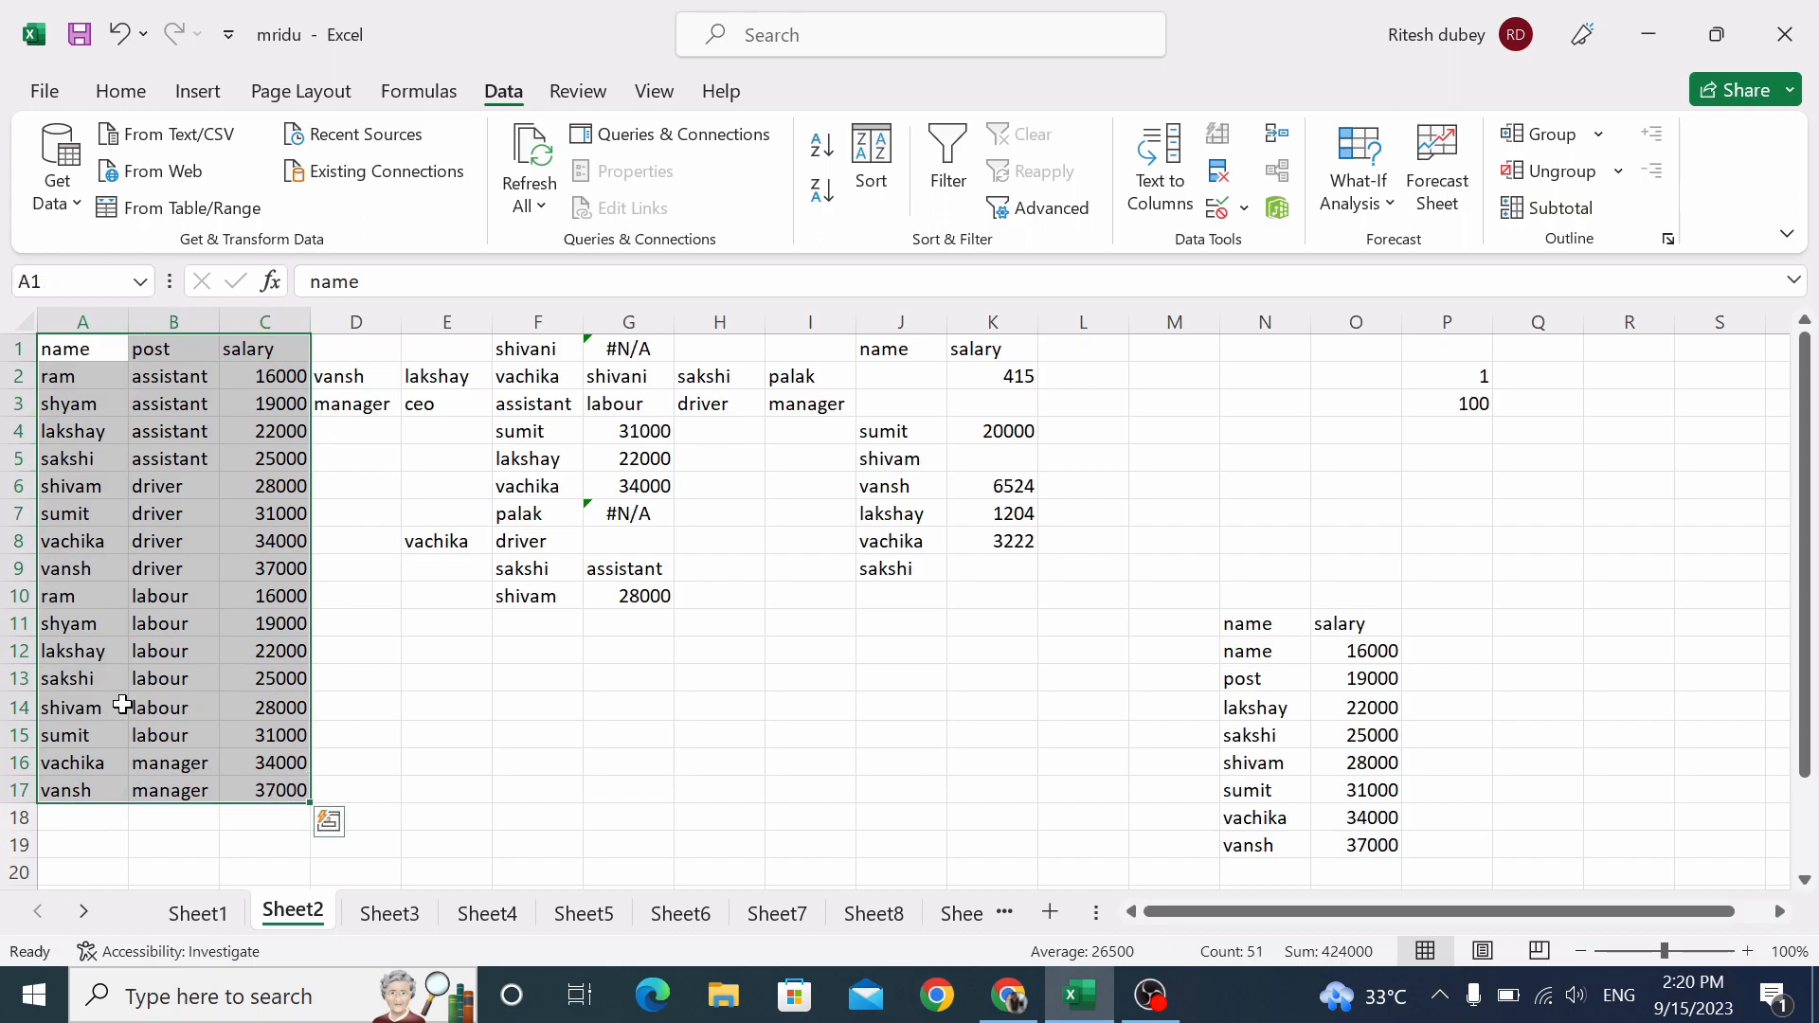
click(1557, 209)
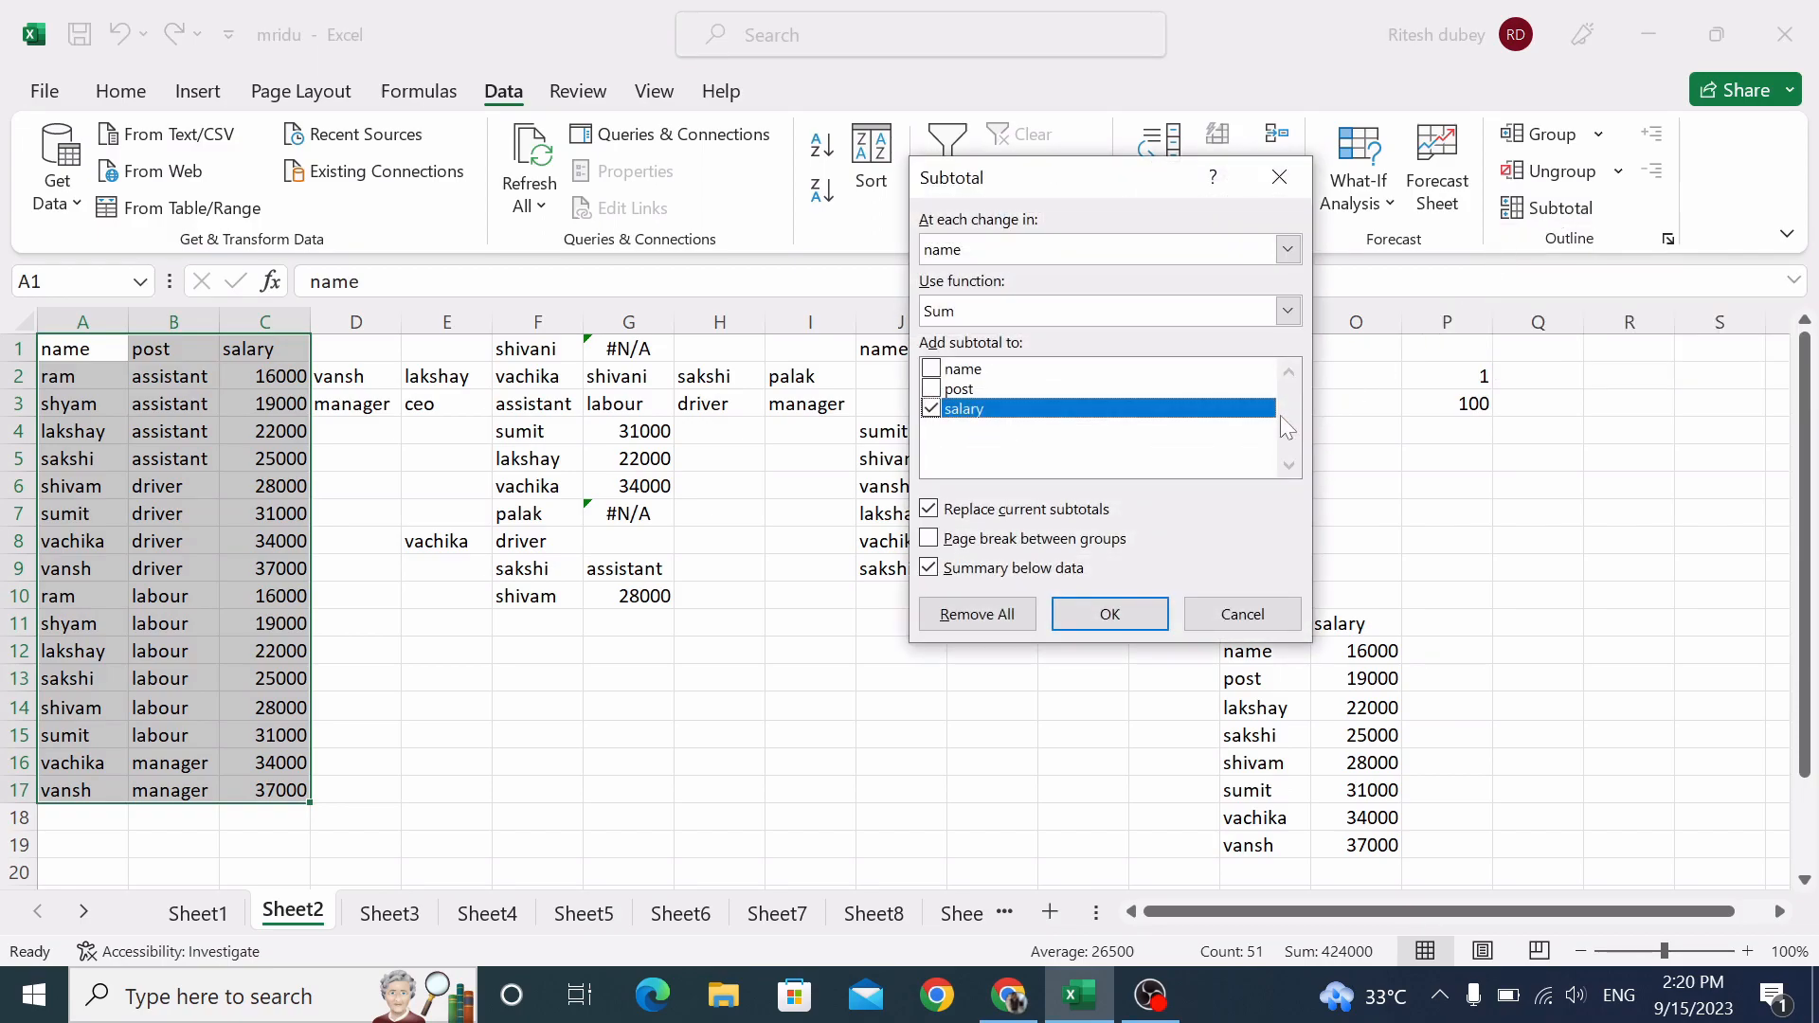
click(1019, 252)
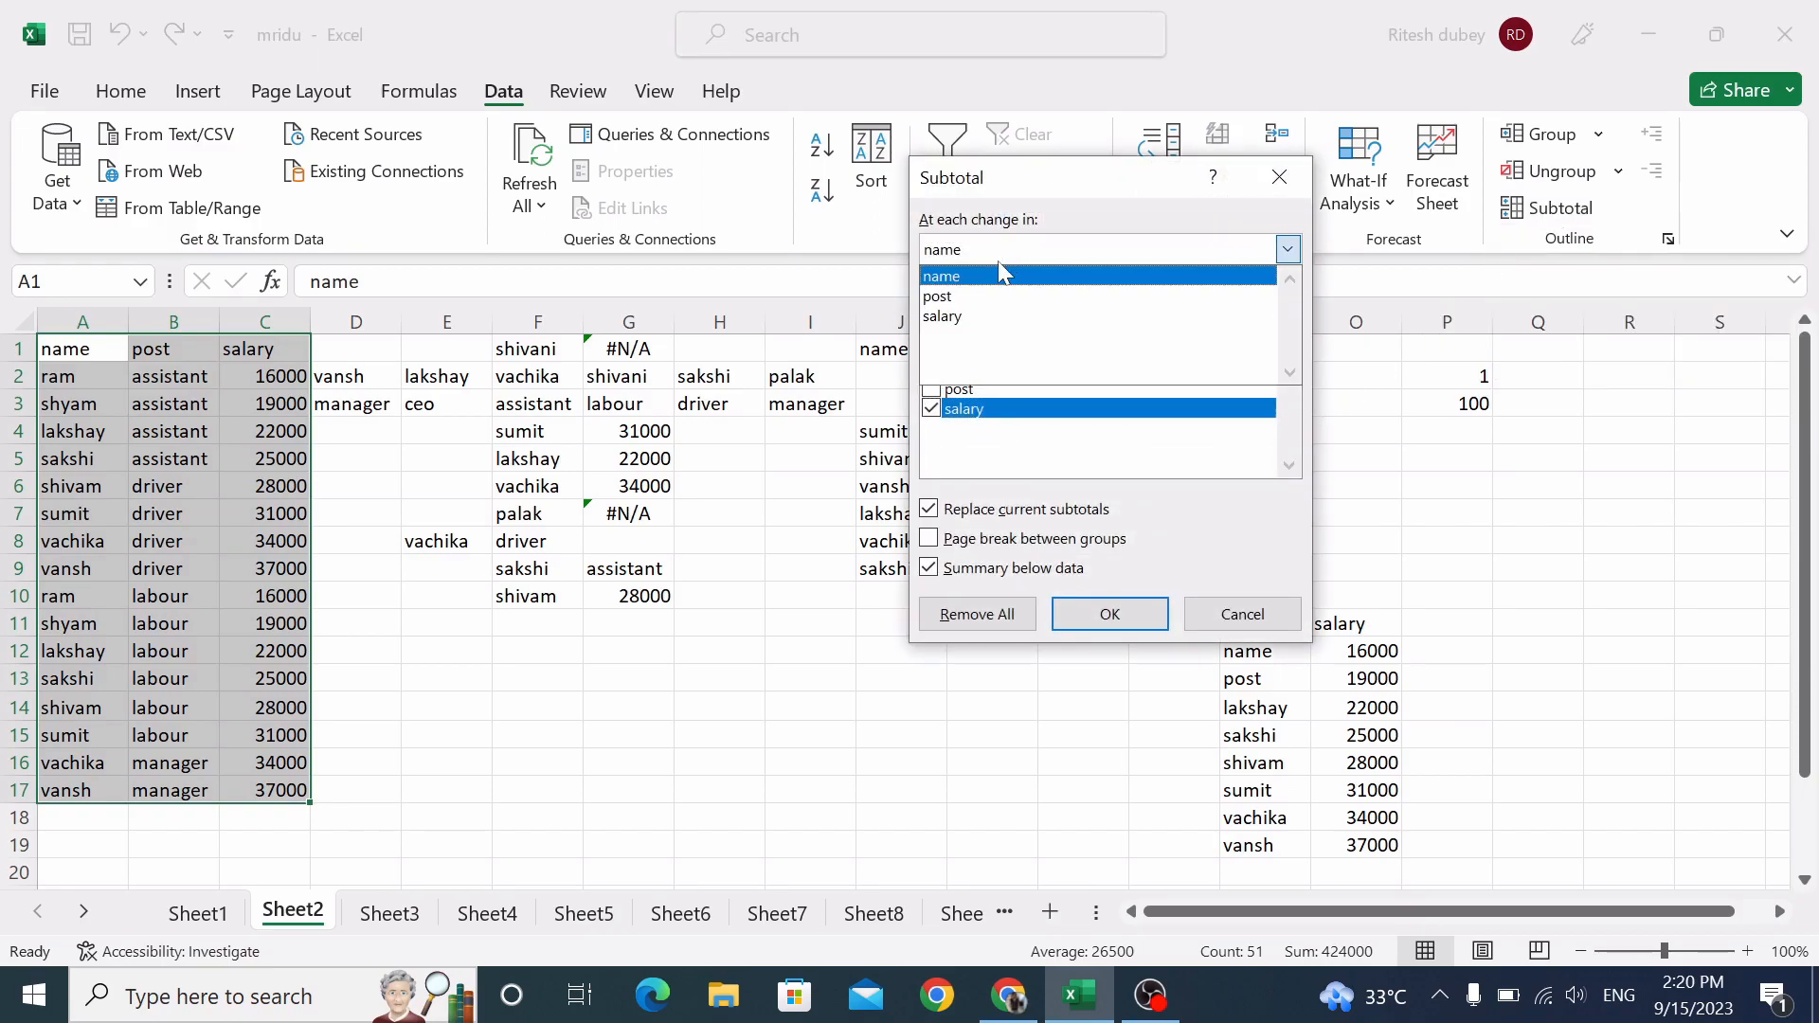
click(995, 295)
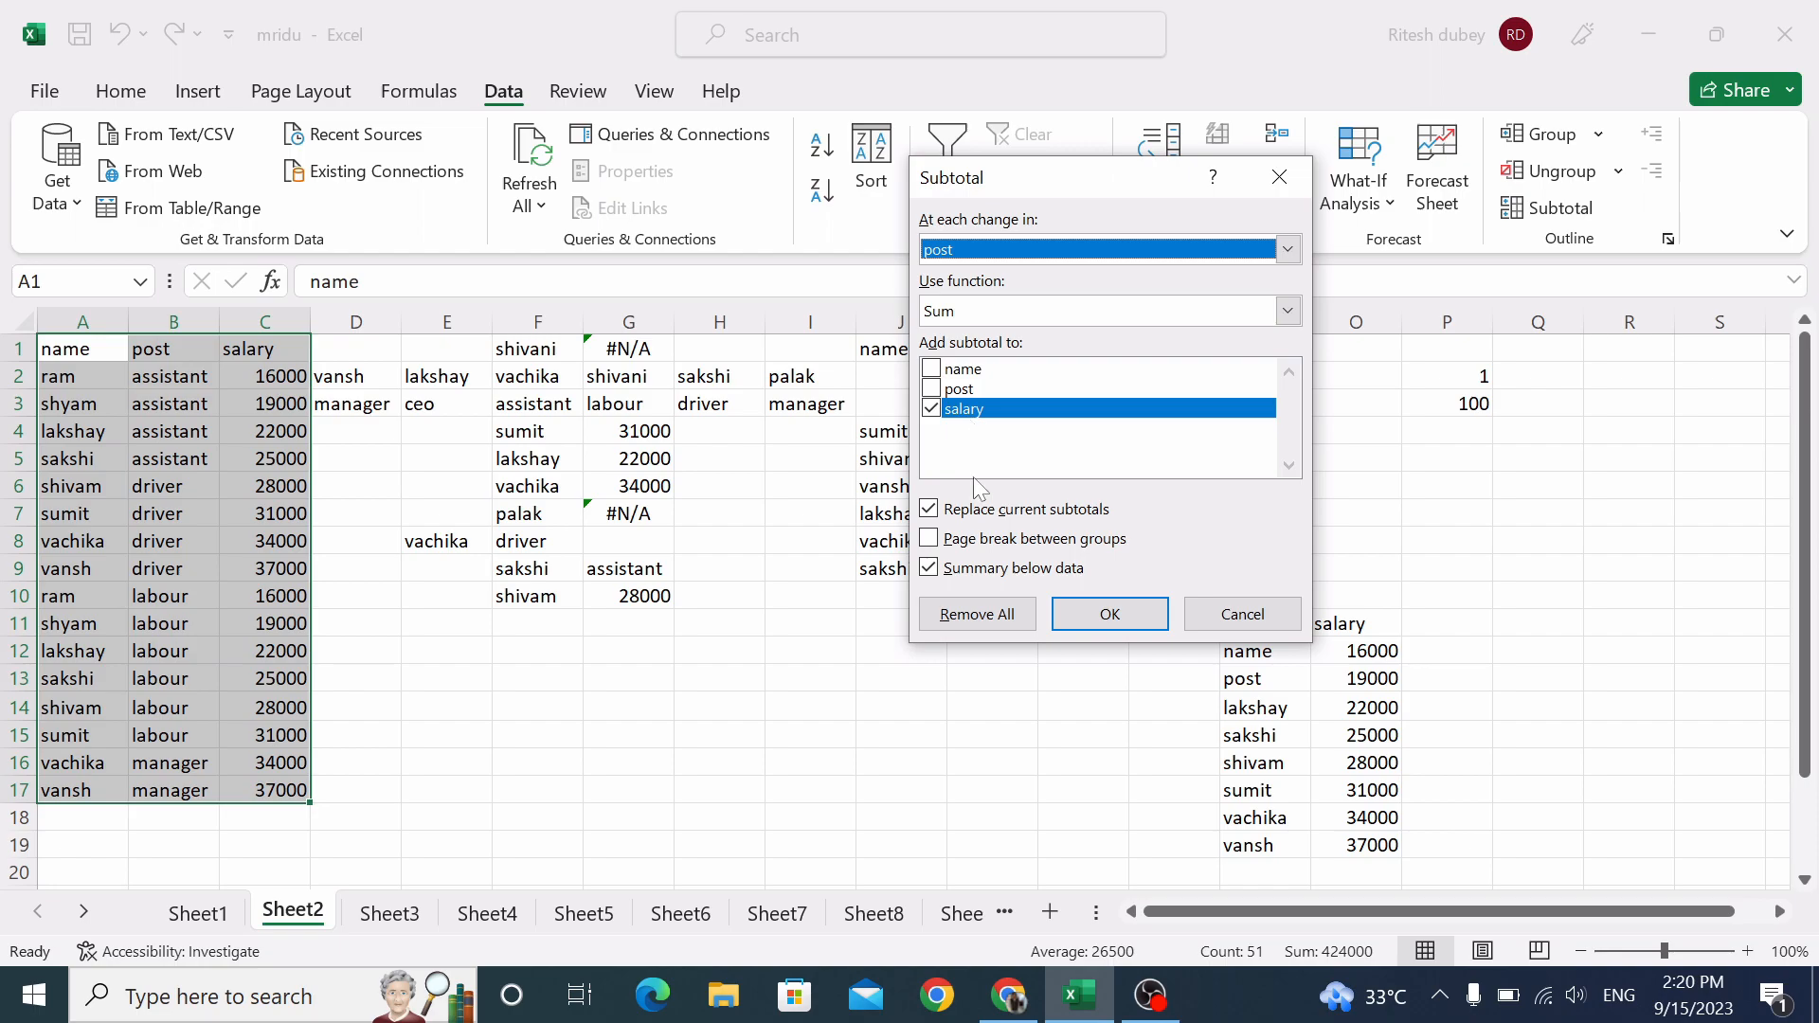
click(1110, 614)
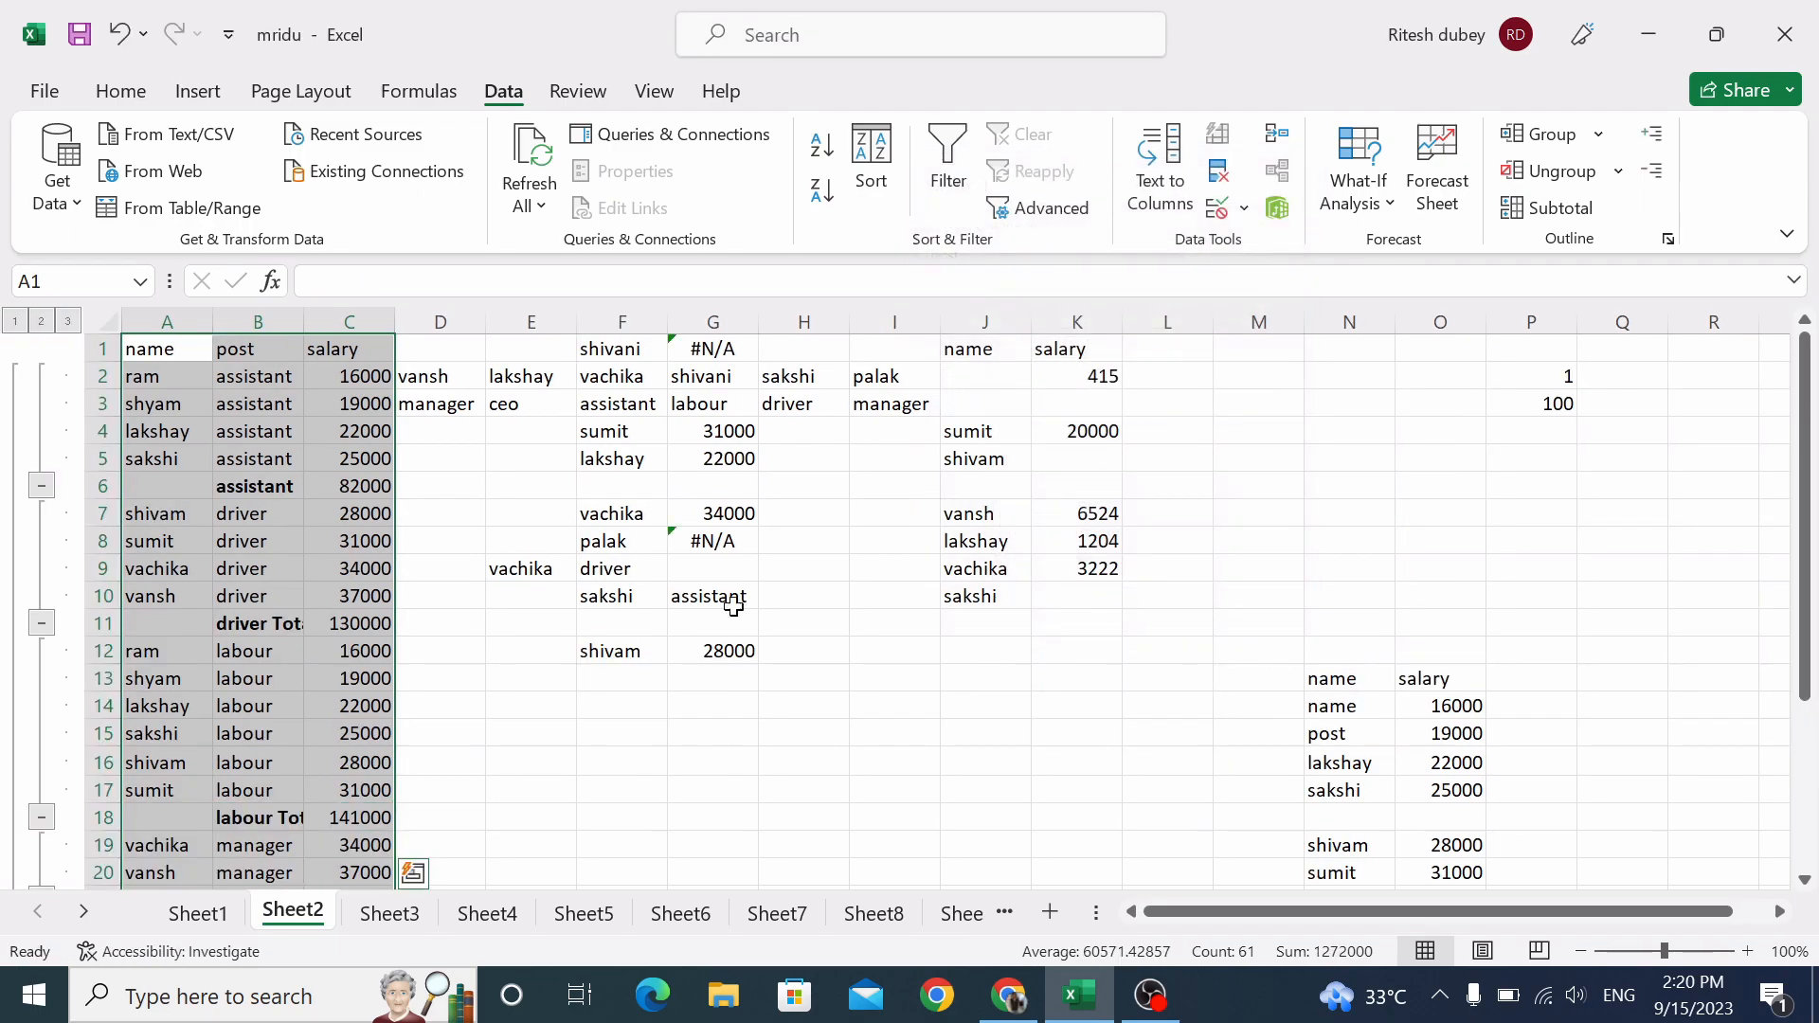
Examine the subtotal formulas in the salary column for the assistant, driver, labour and manager groups.
click(271, 494)
click(352, 487)
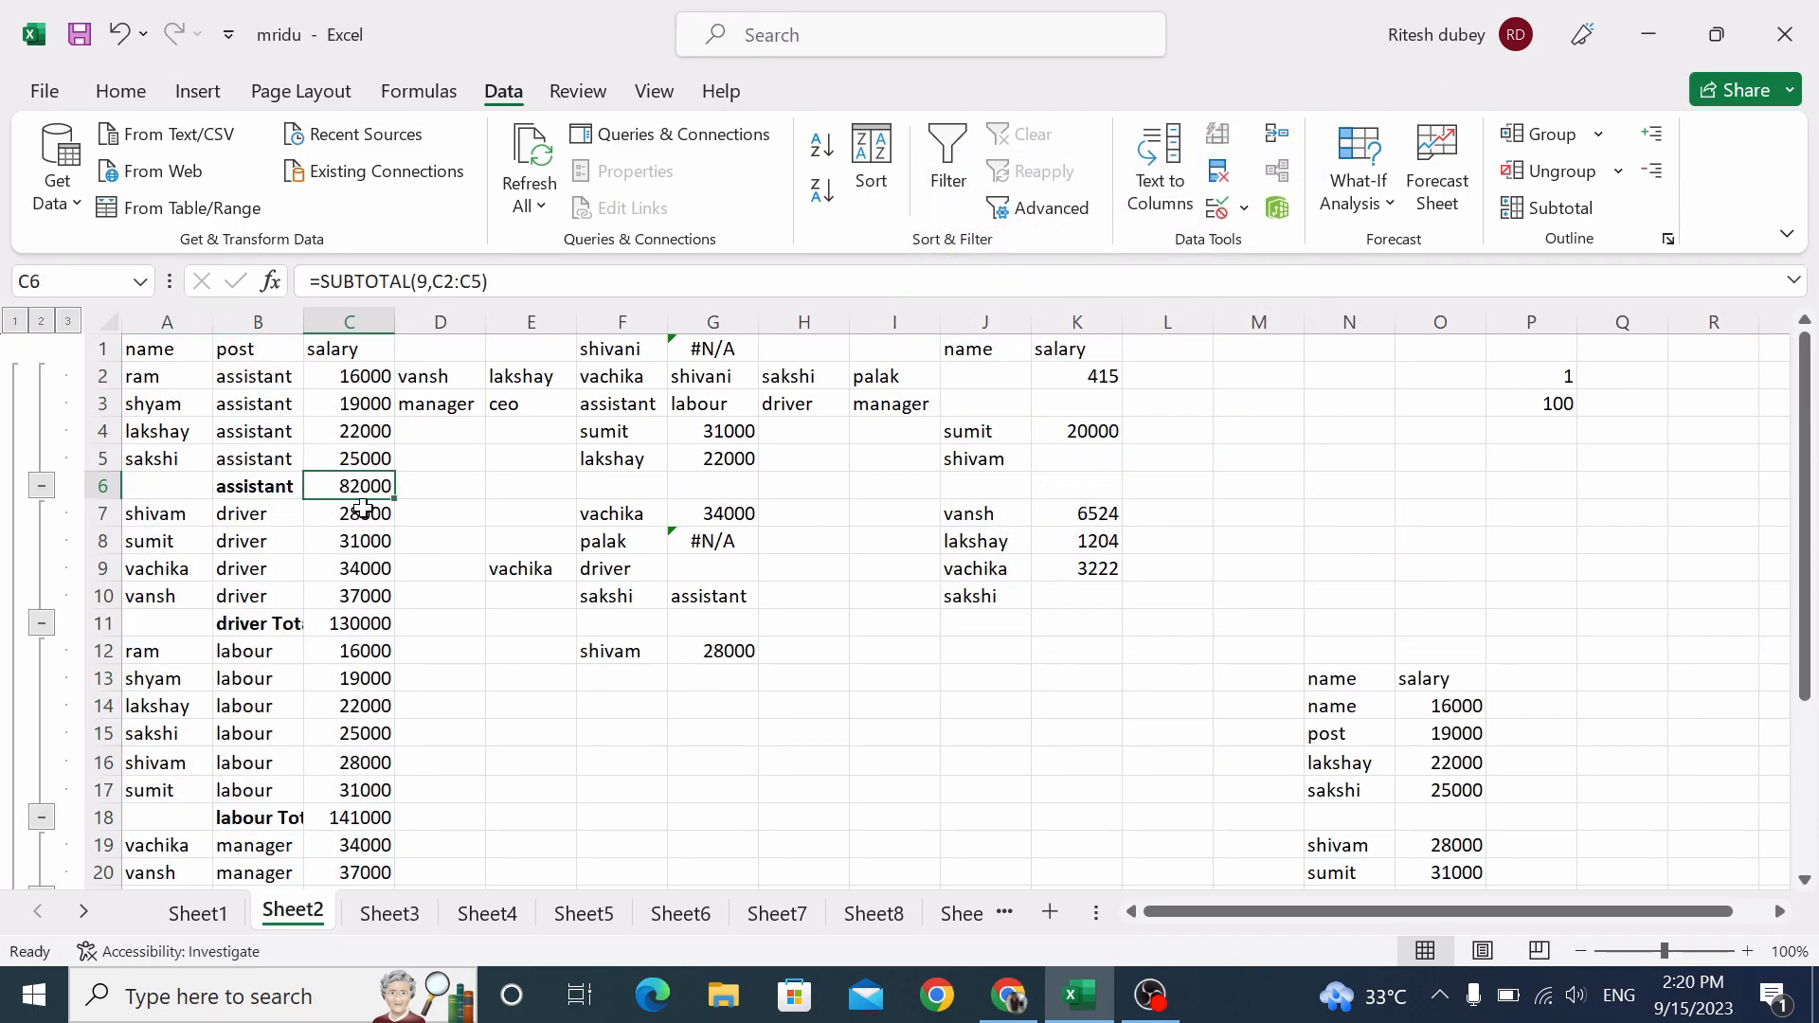
click(354, 623)
click(356, 816)
scroll(341, 699, down, 2)
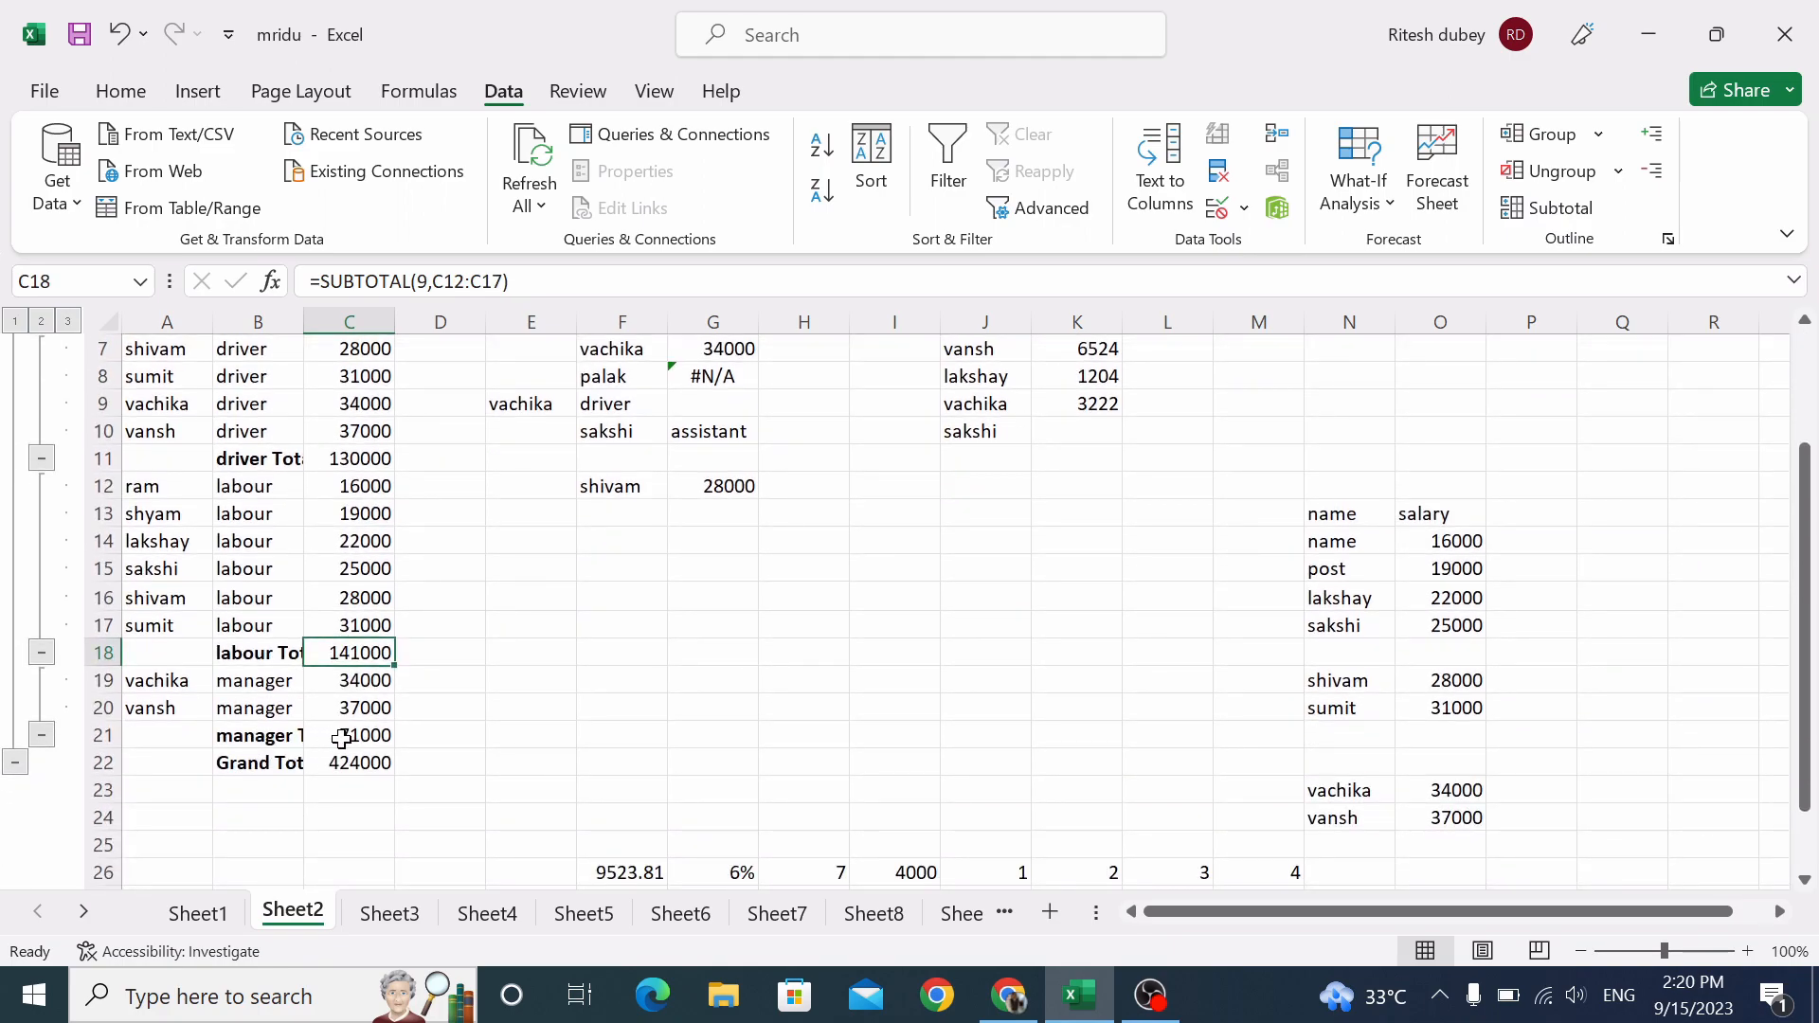
click(354, 737)
scroll(527, 679, up, 2)
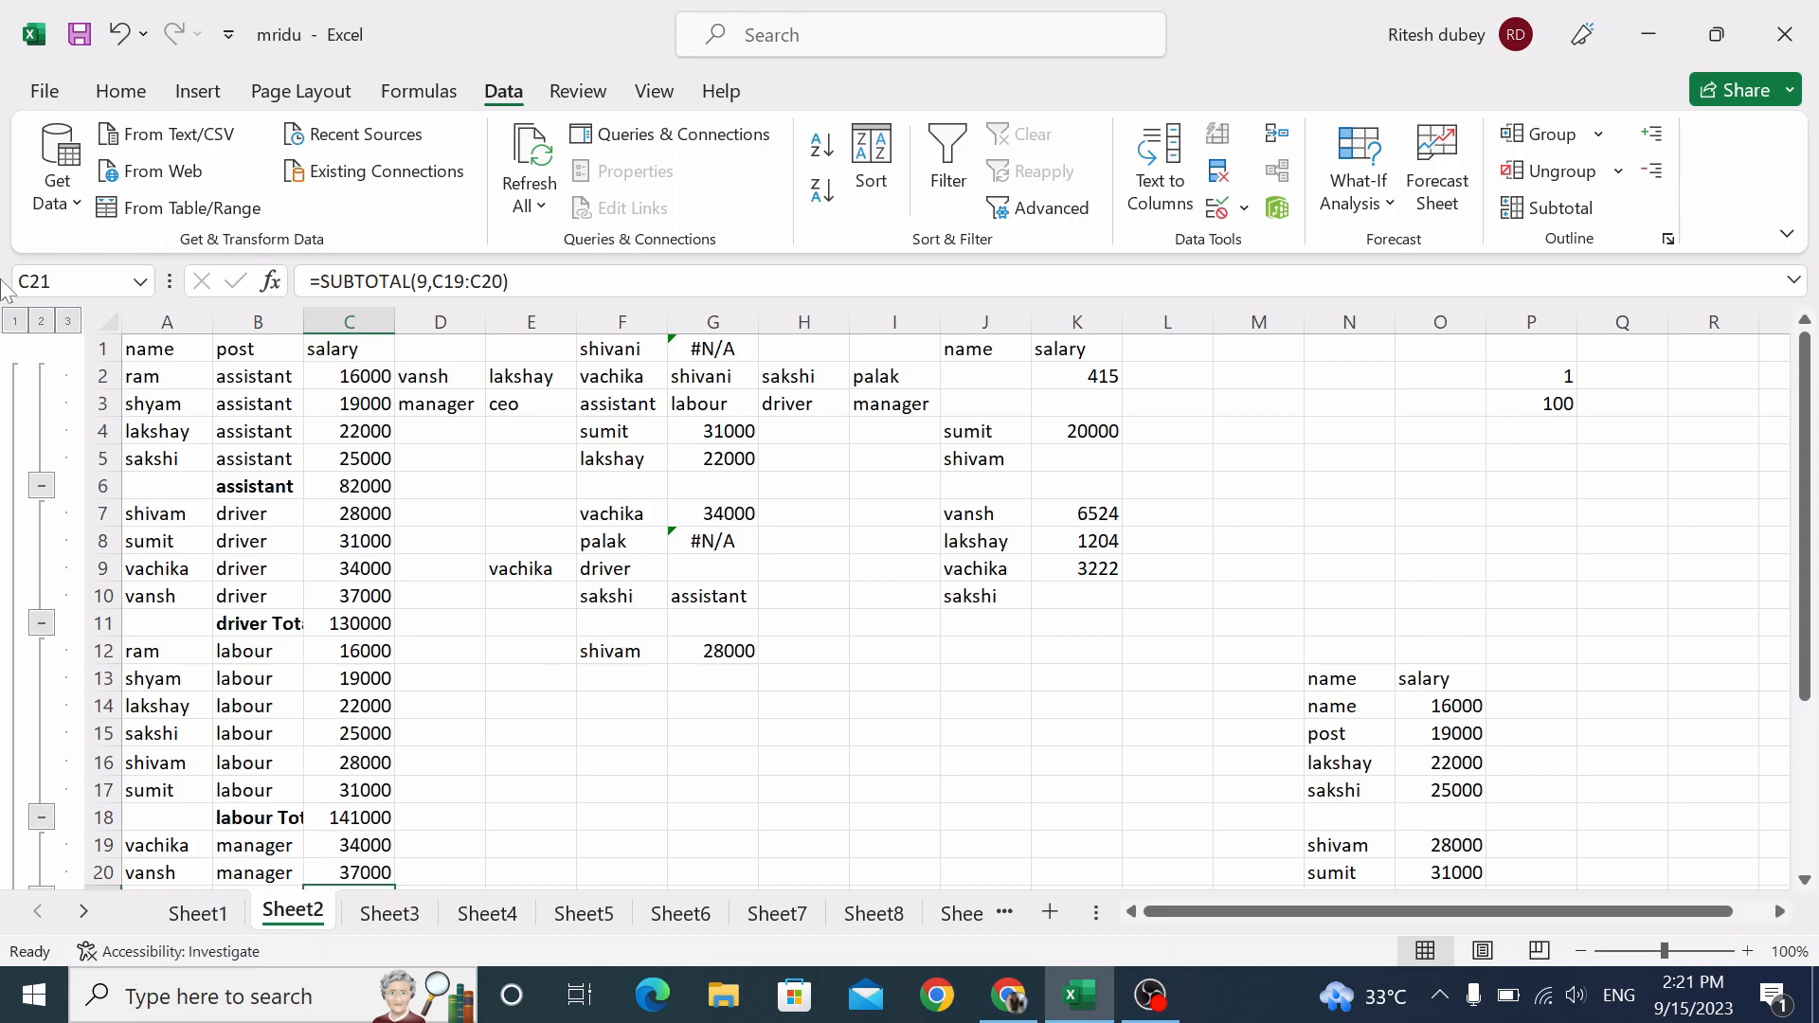
View the outline at levels 2 and 1, expand the driver group from level 2, and show all details at level 3.
click(42, 322)
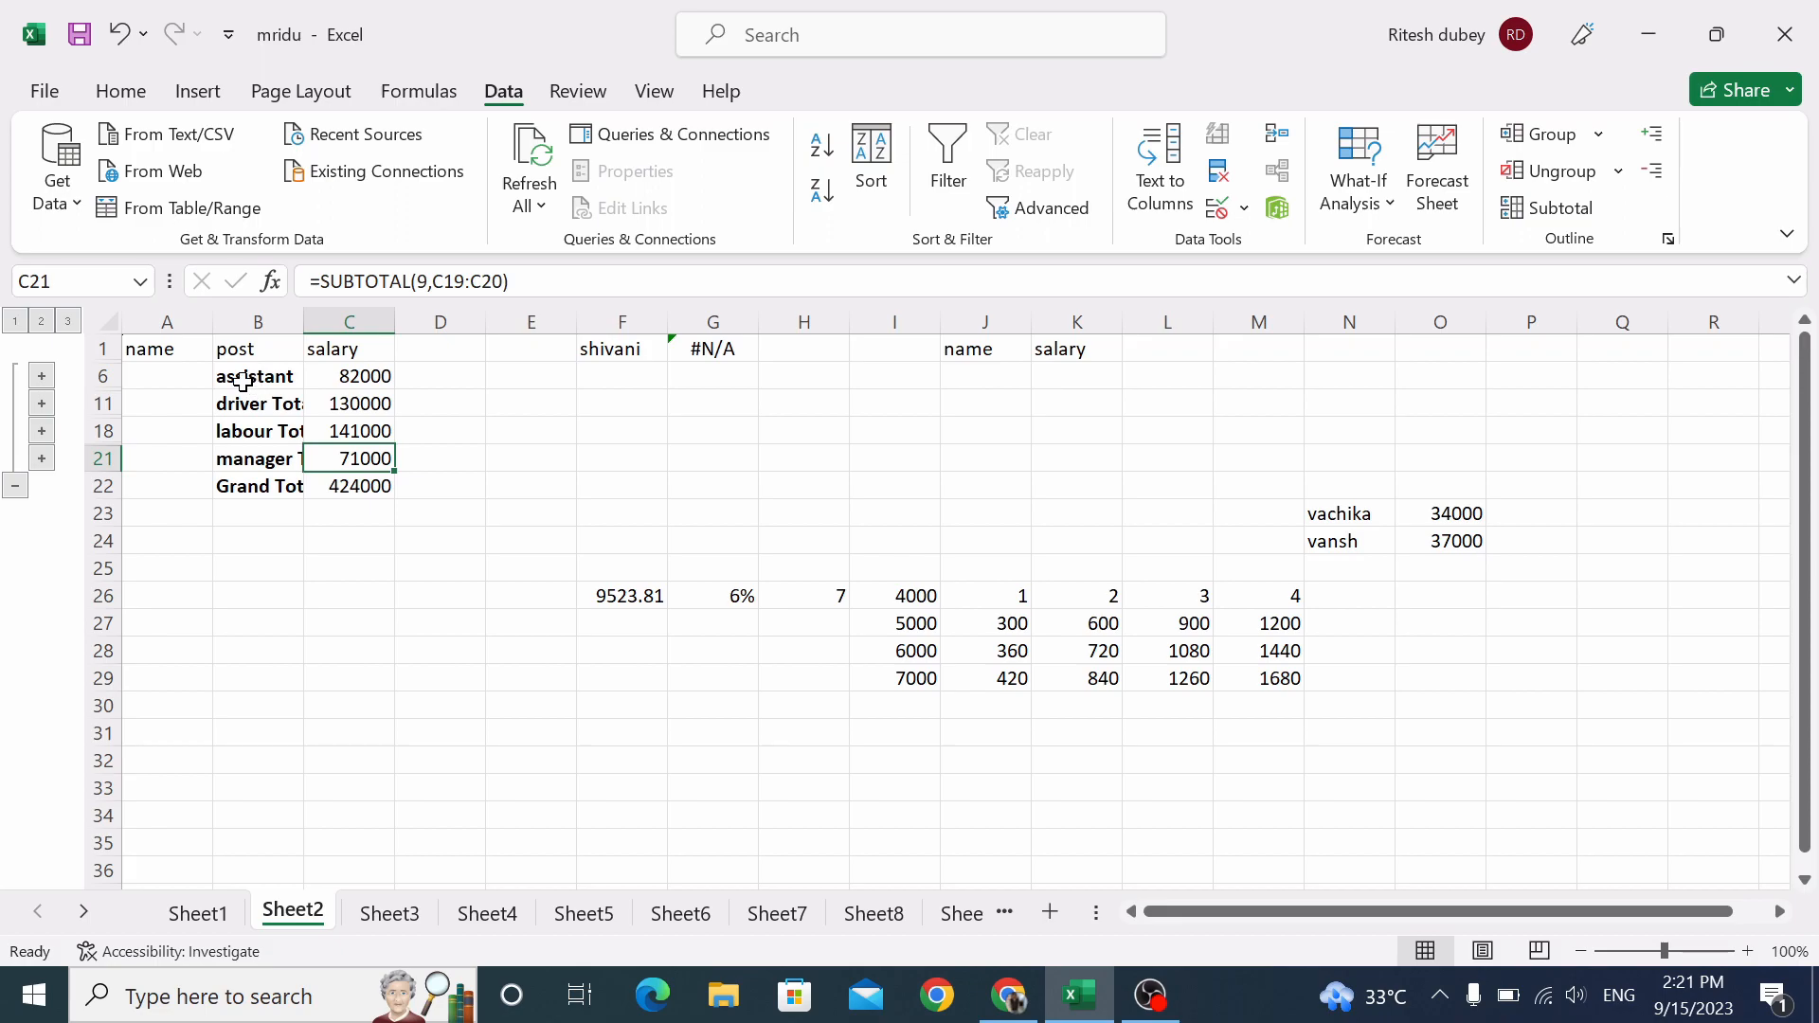
click(15, 322)
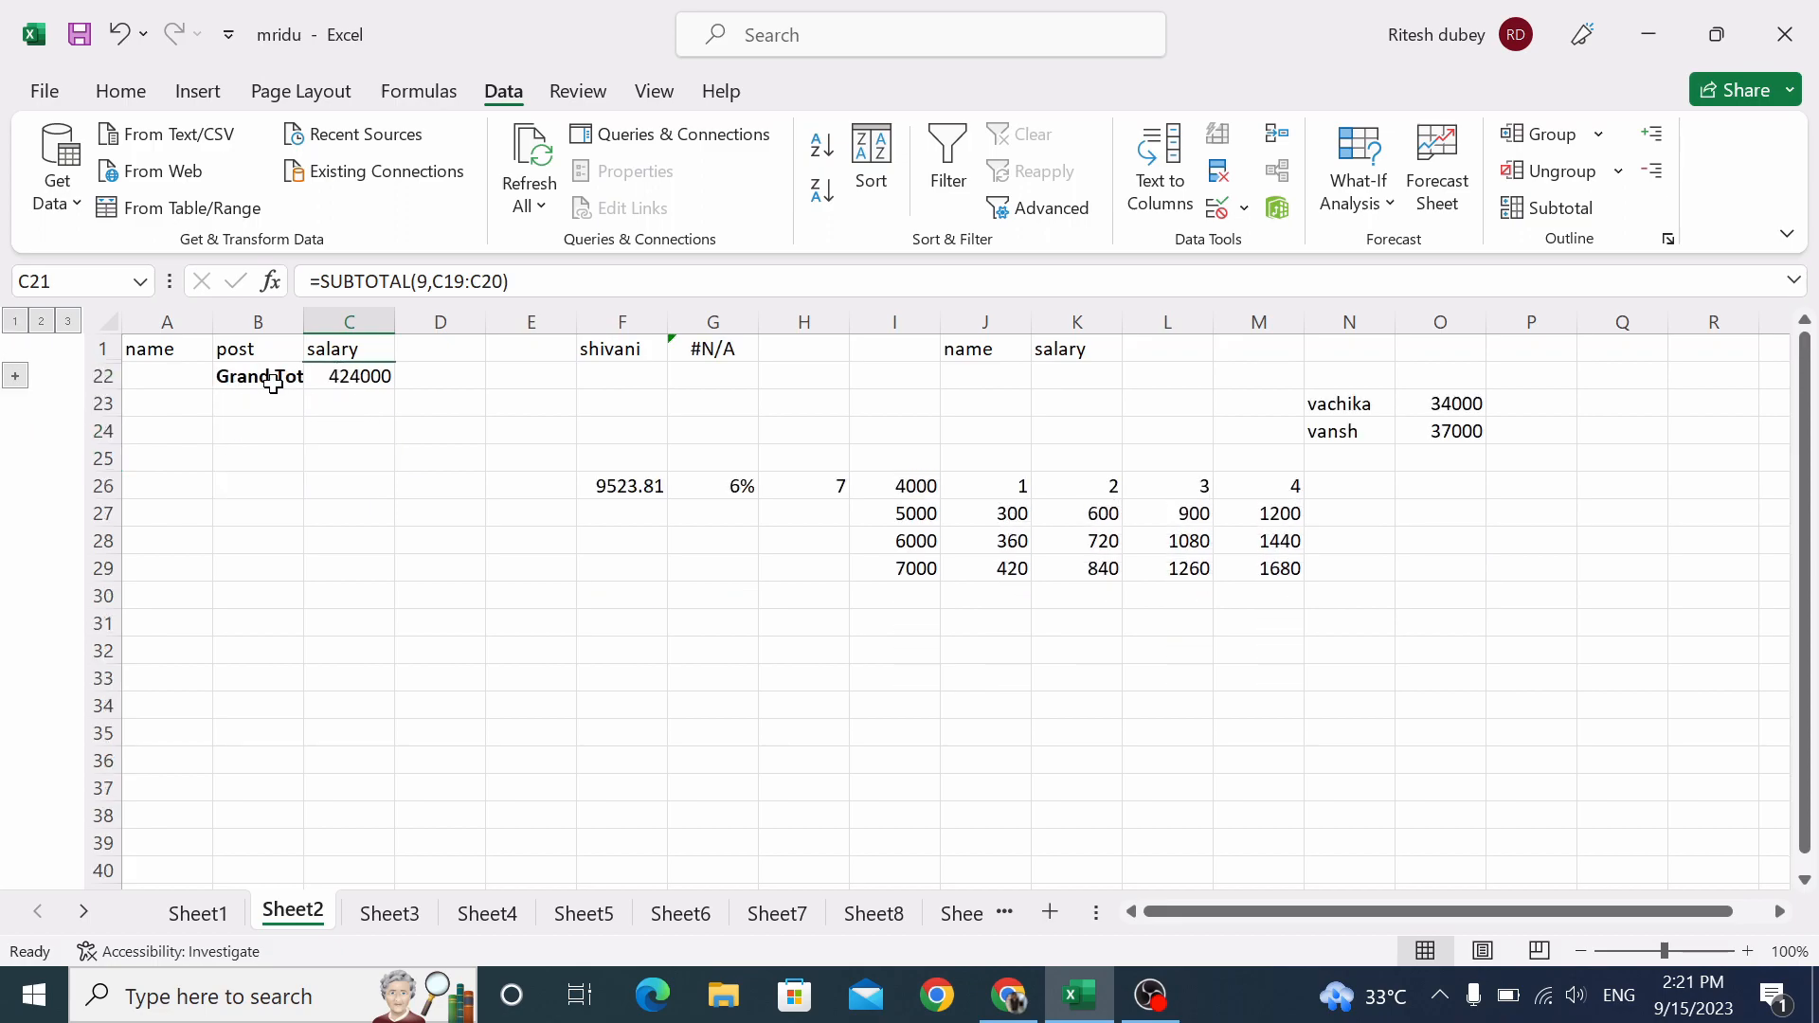
click(40, 322)
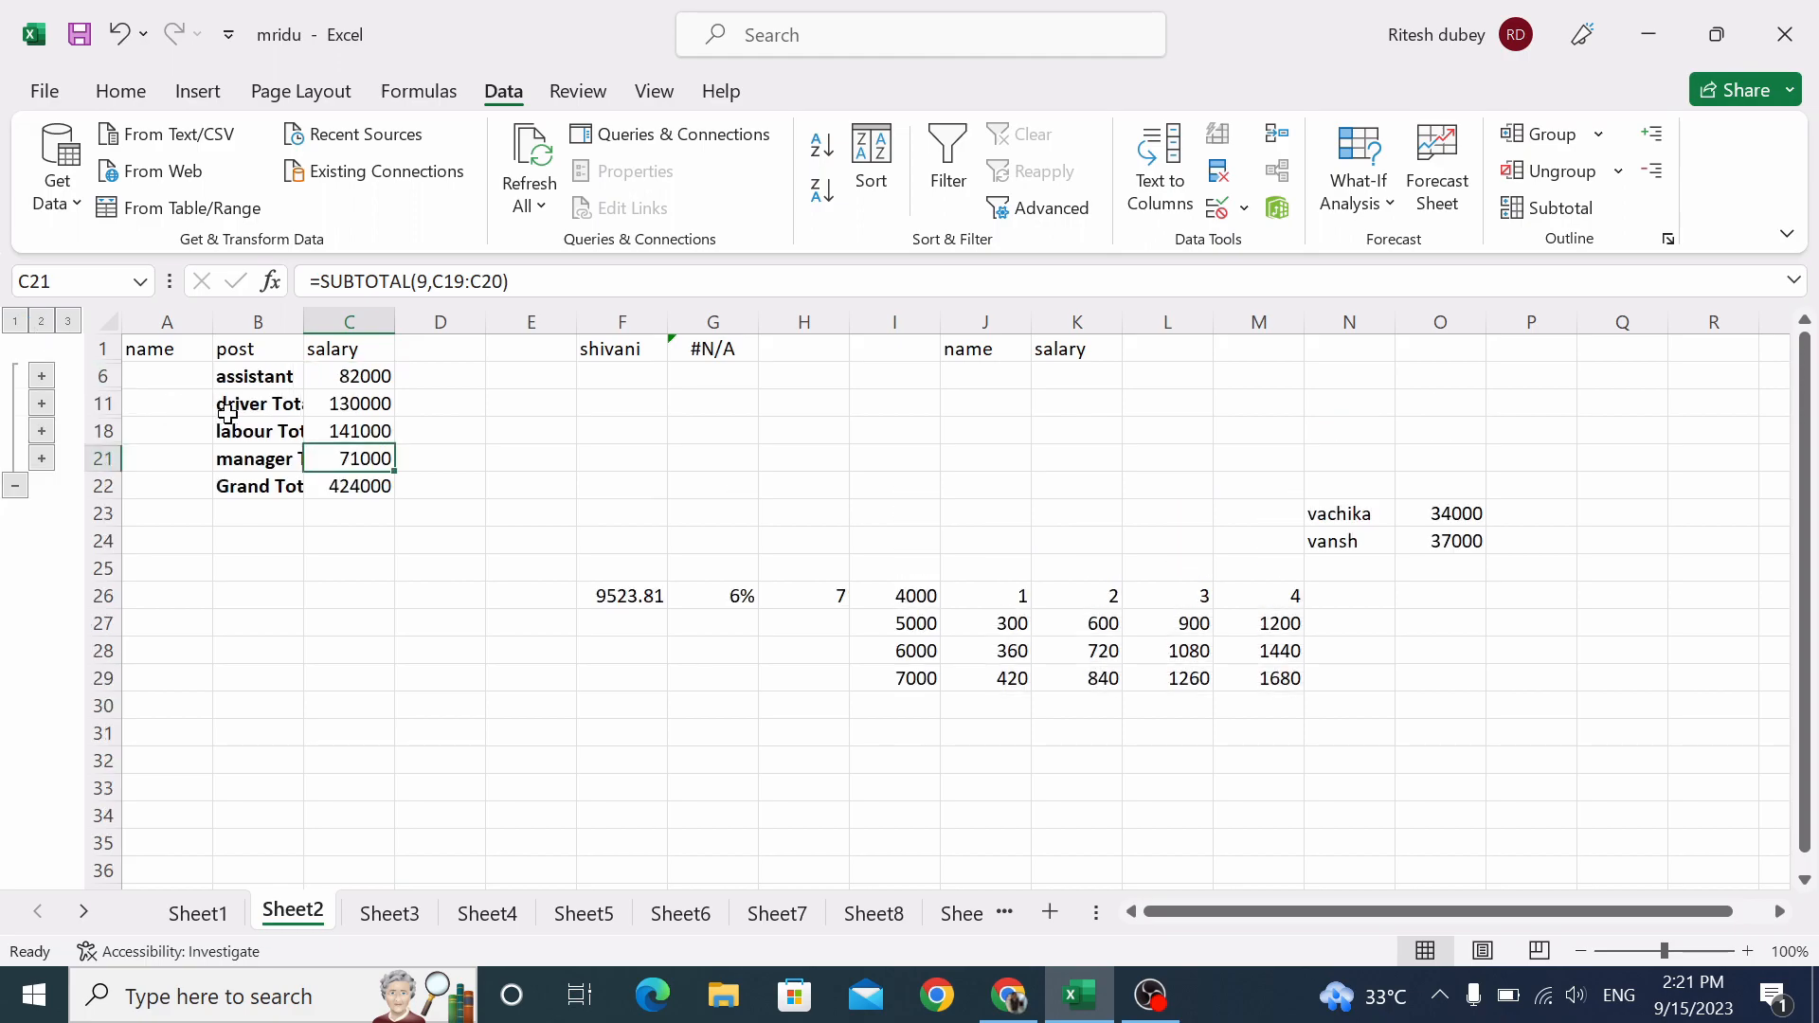
click(42, 405)
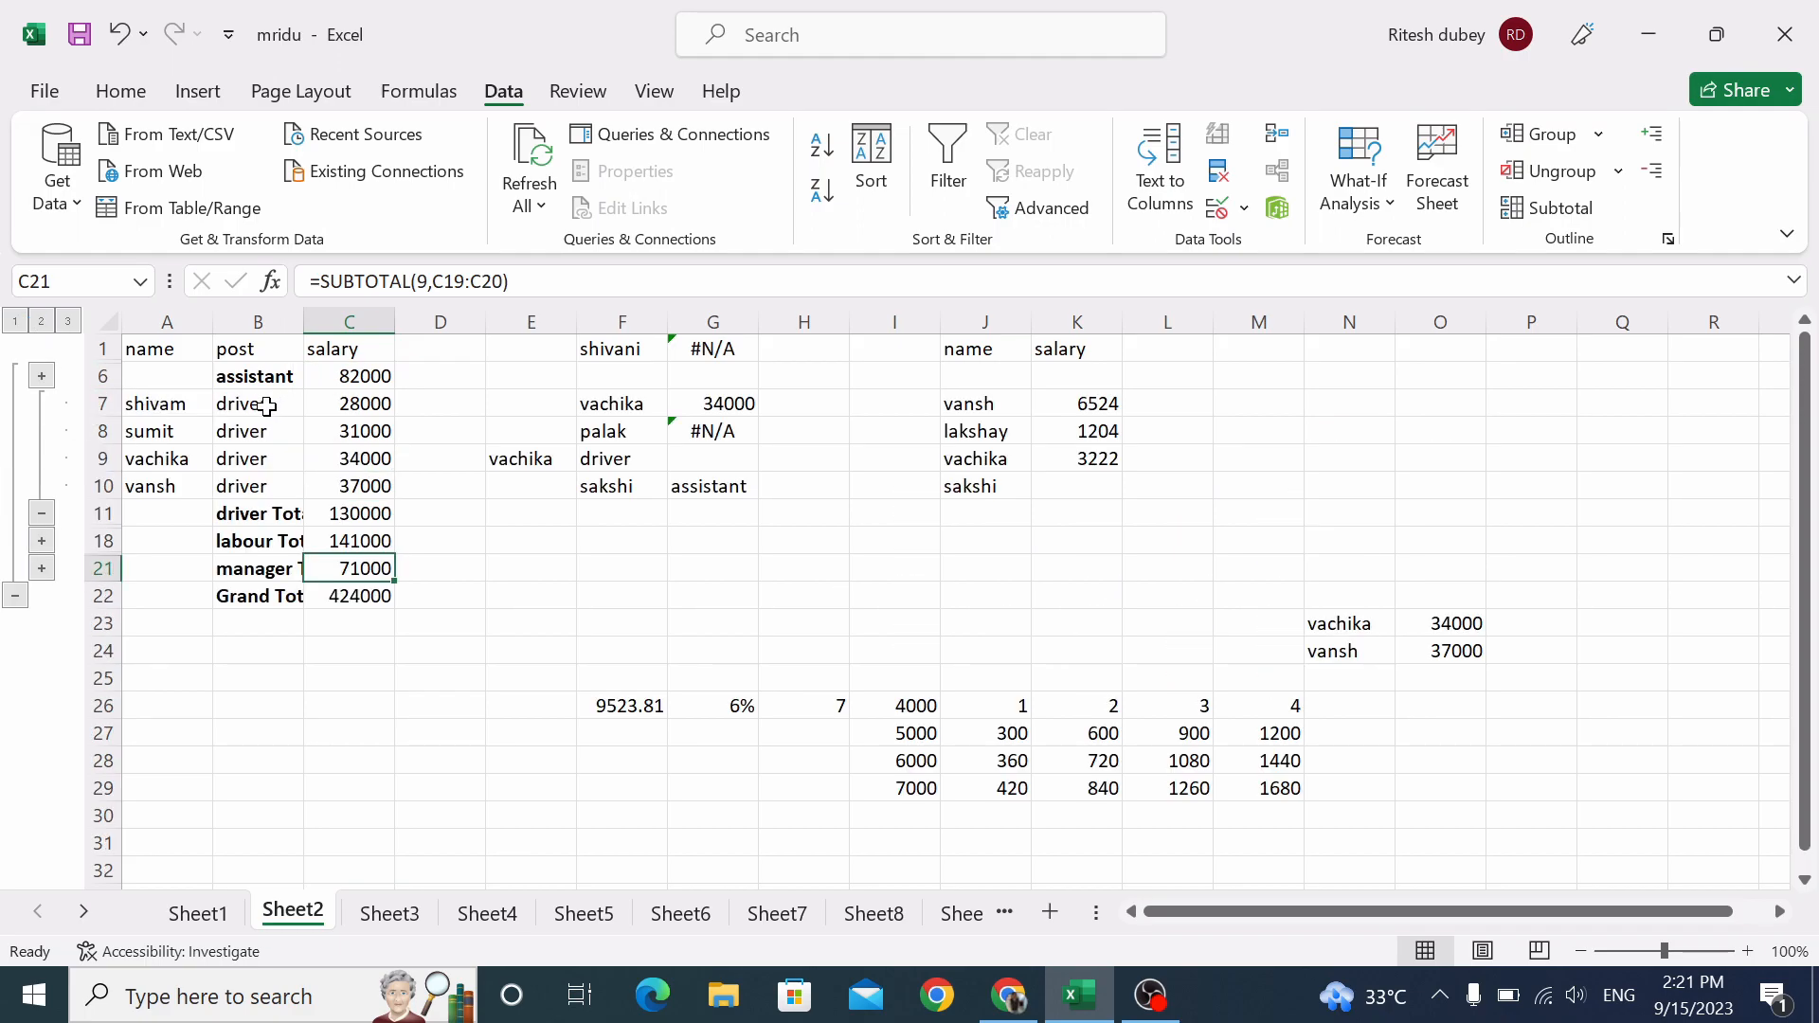
click(67, 322)
Remove all subtotals from the table in A1:C22.
drag(161, 344, 322, 837)
click(1552, 208)
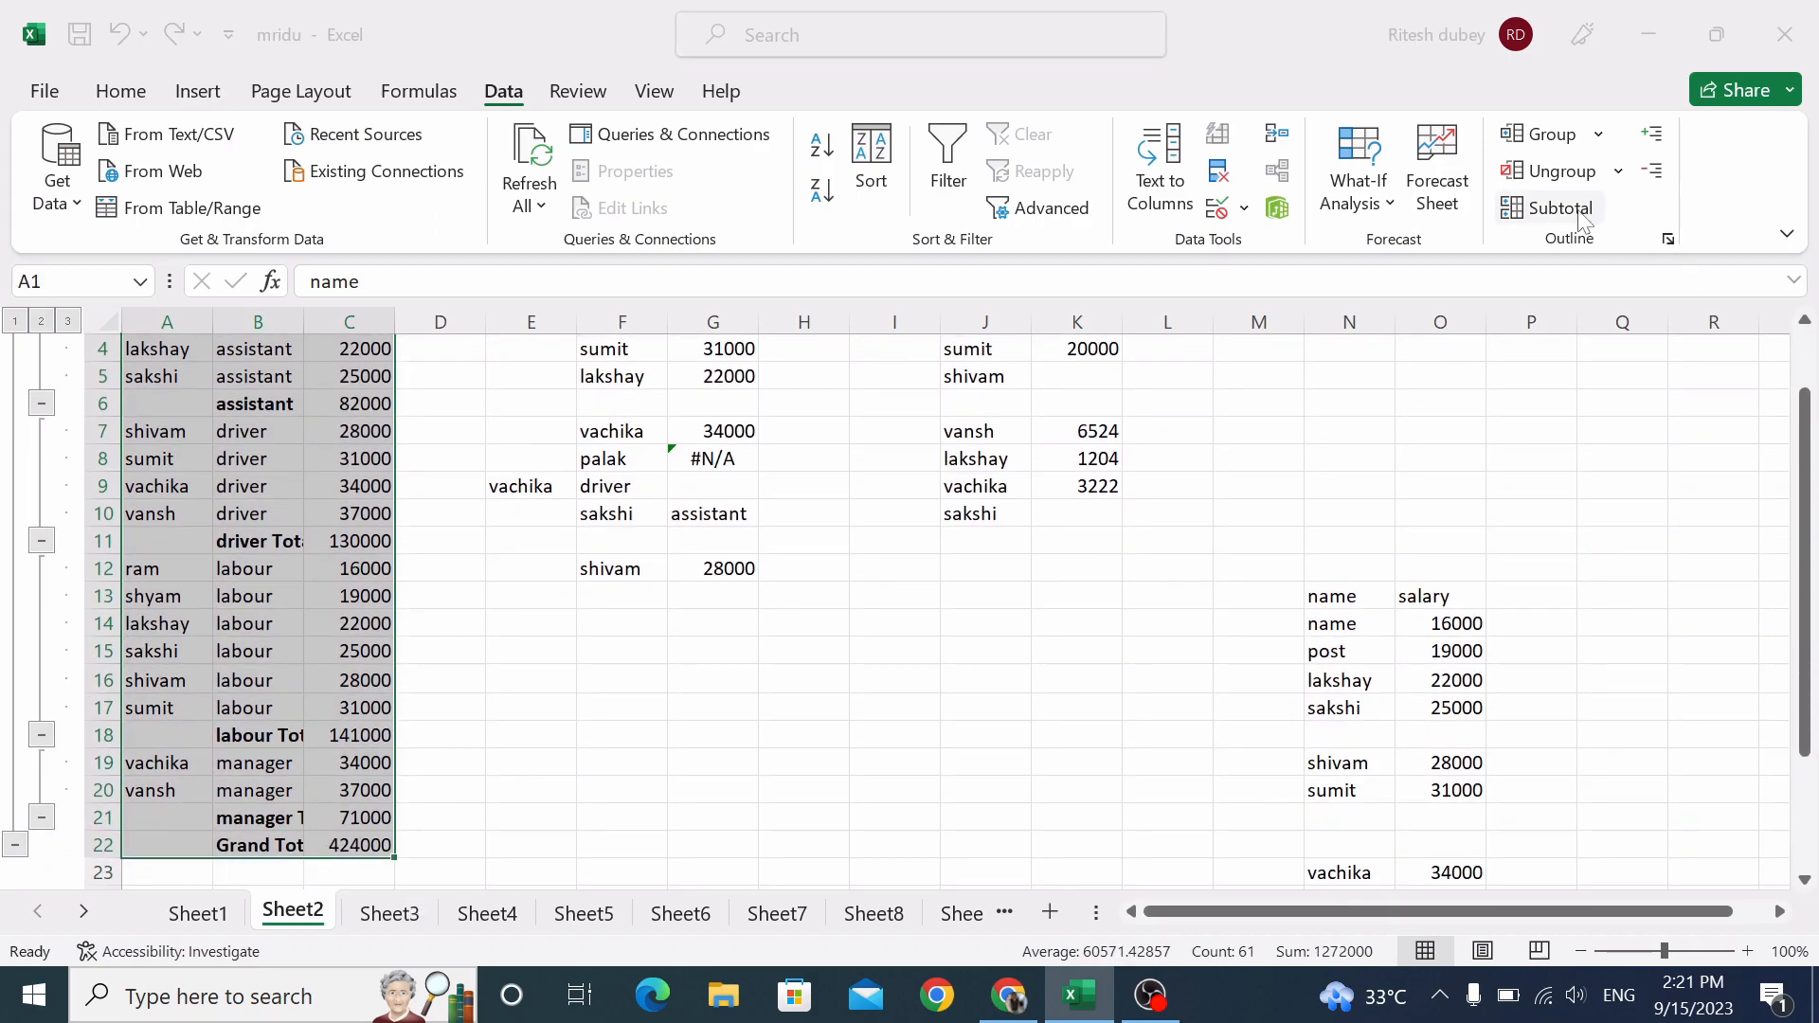
click(996, 625)
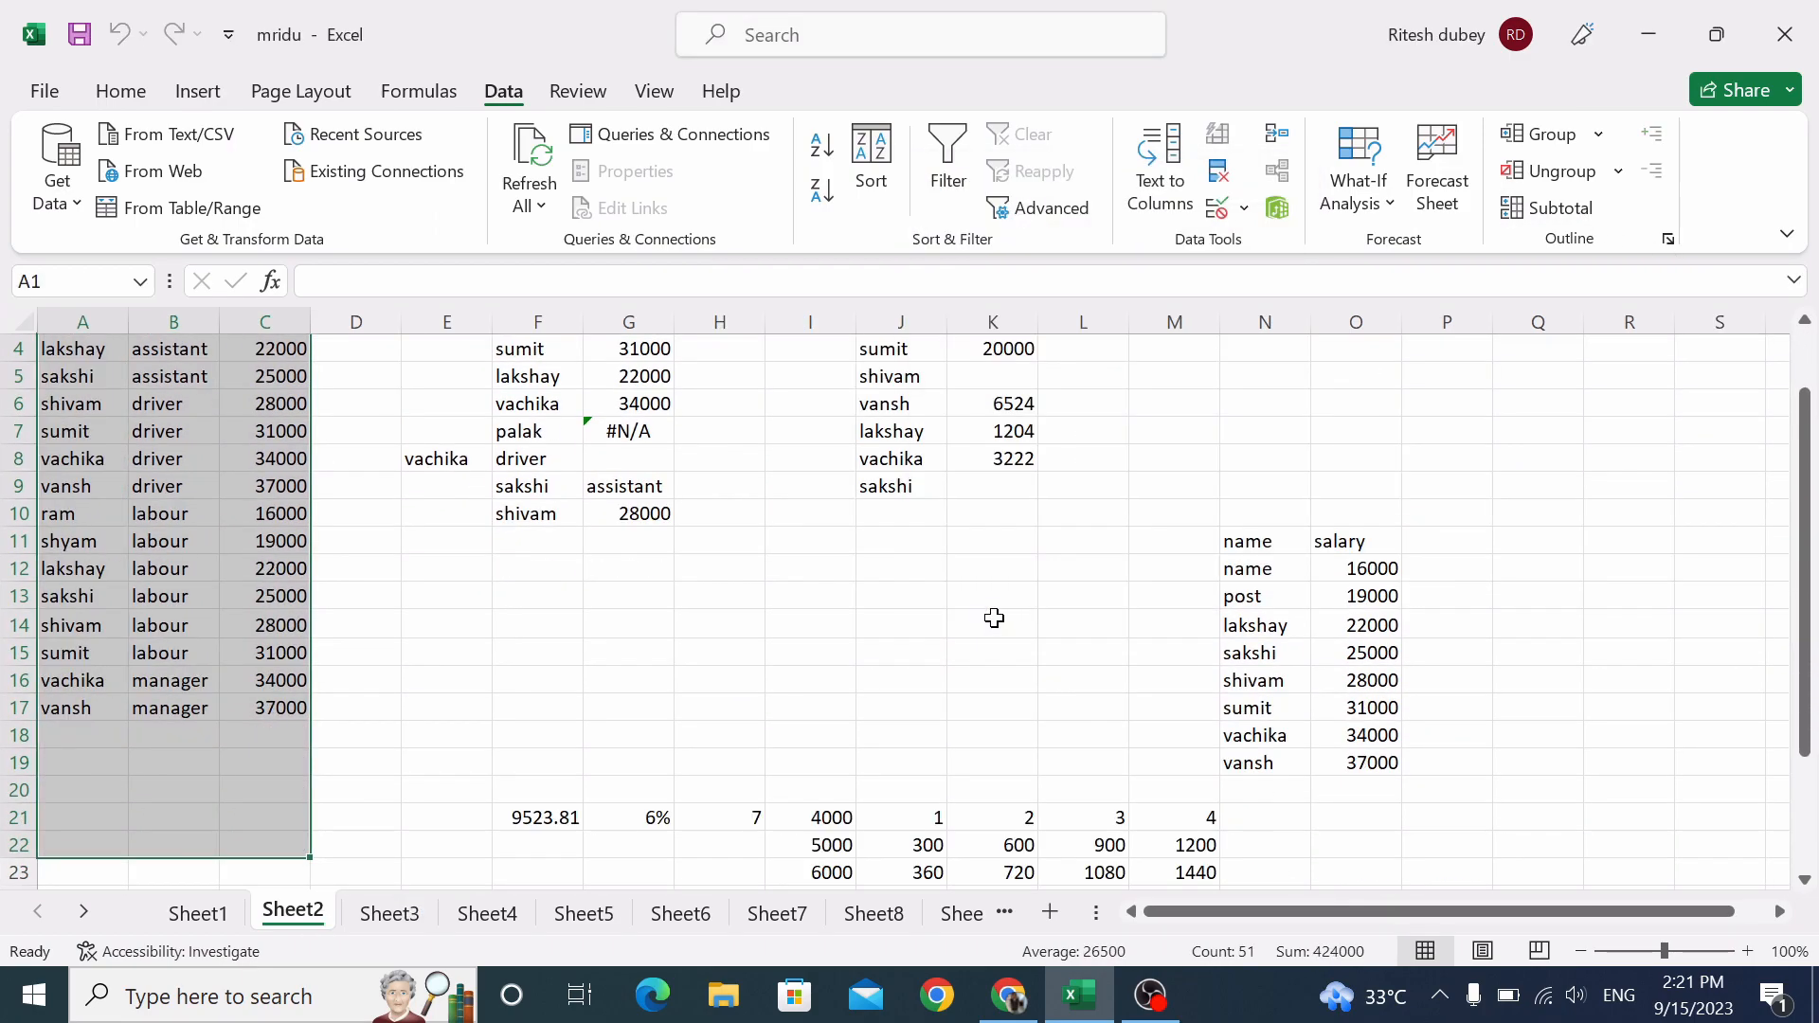
click(880, 574)
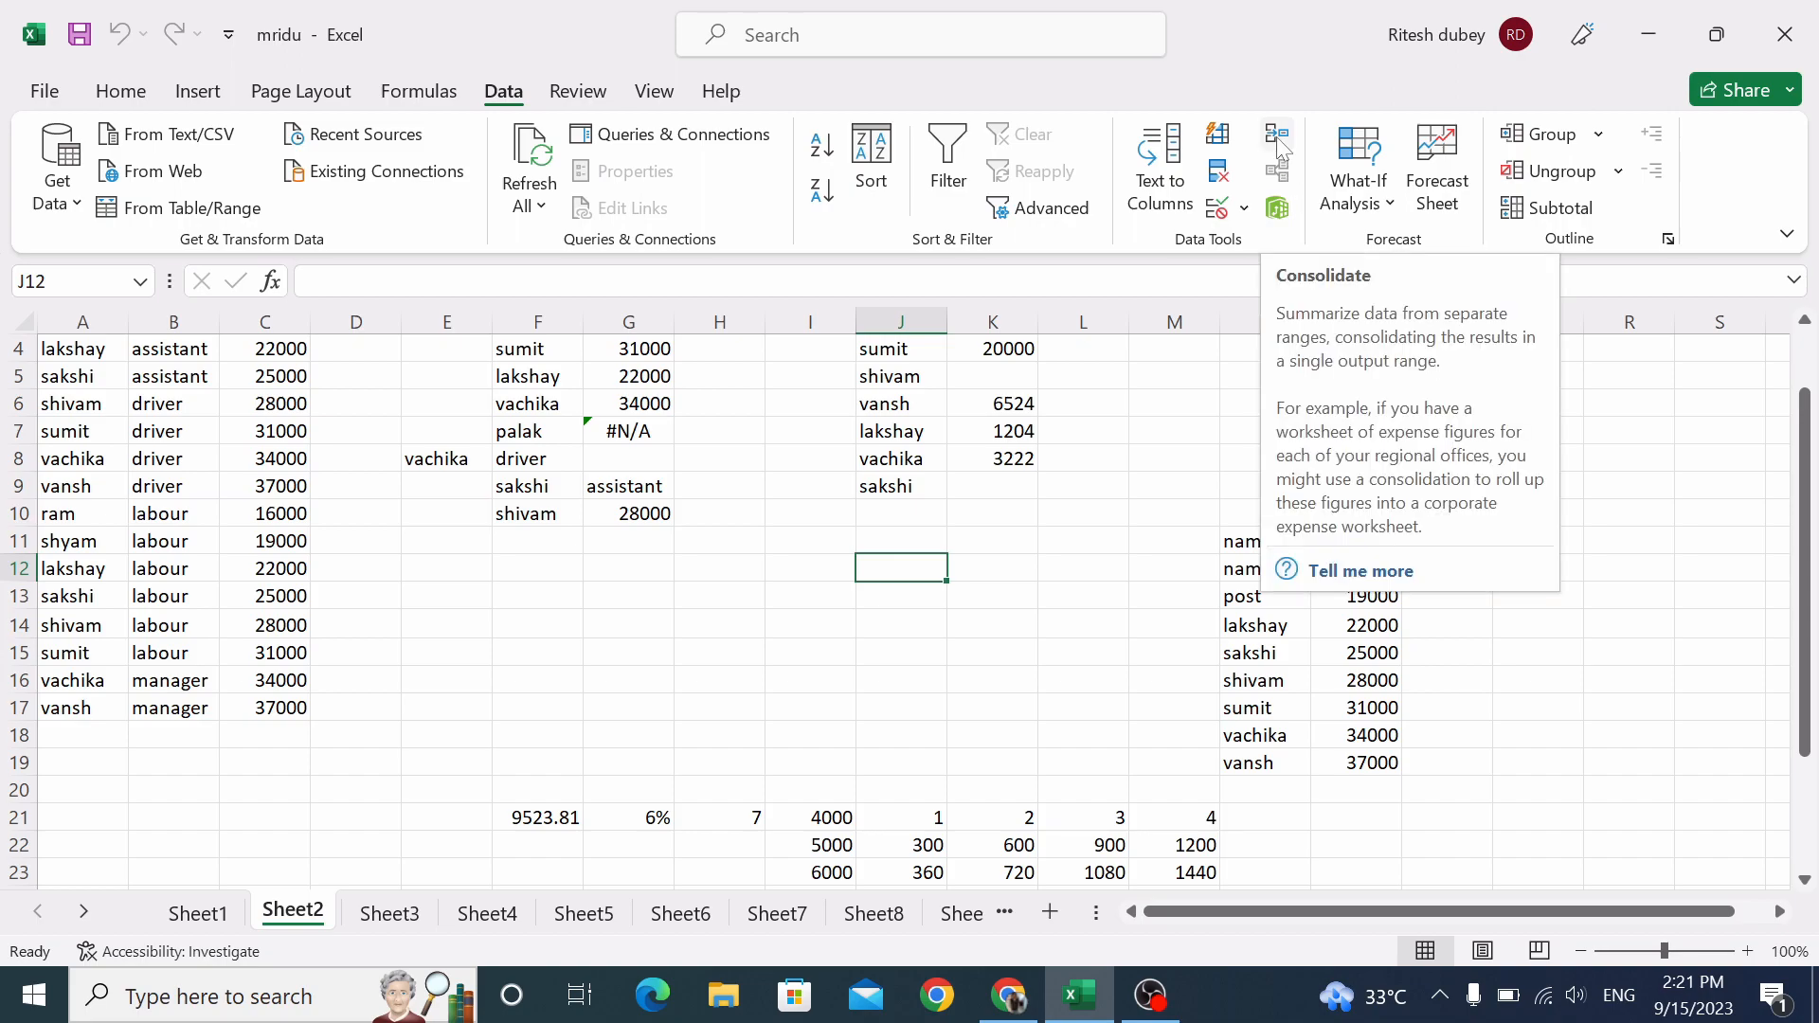
On Sheet1, start Consolidate from cell O11 and delete the existing references $E$2:$E$7, $C$2:$D$7 and $B$2:$B$8.
click(197, 914)
scroll(1384, 617, down, 1)
scroll(1385, 617, up, 1)
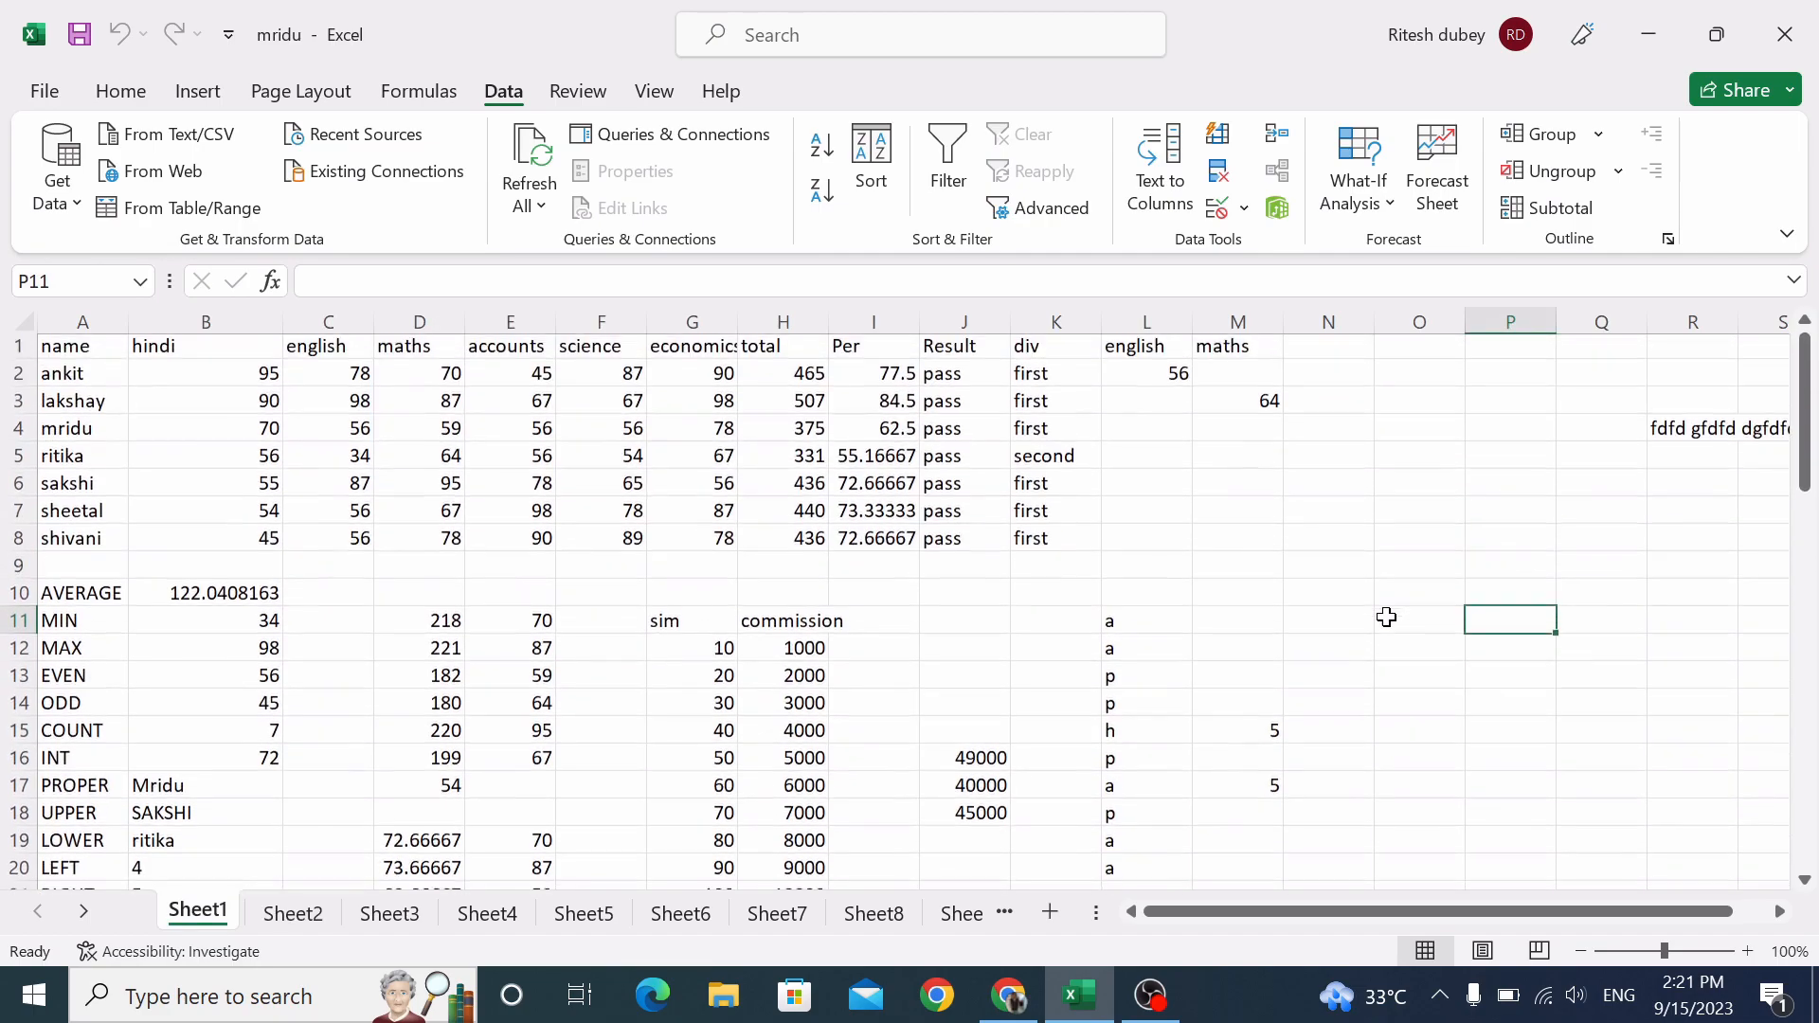
click(1429, 627)
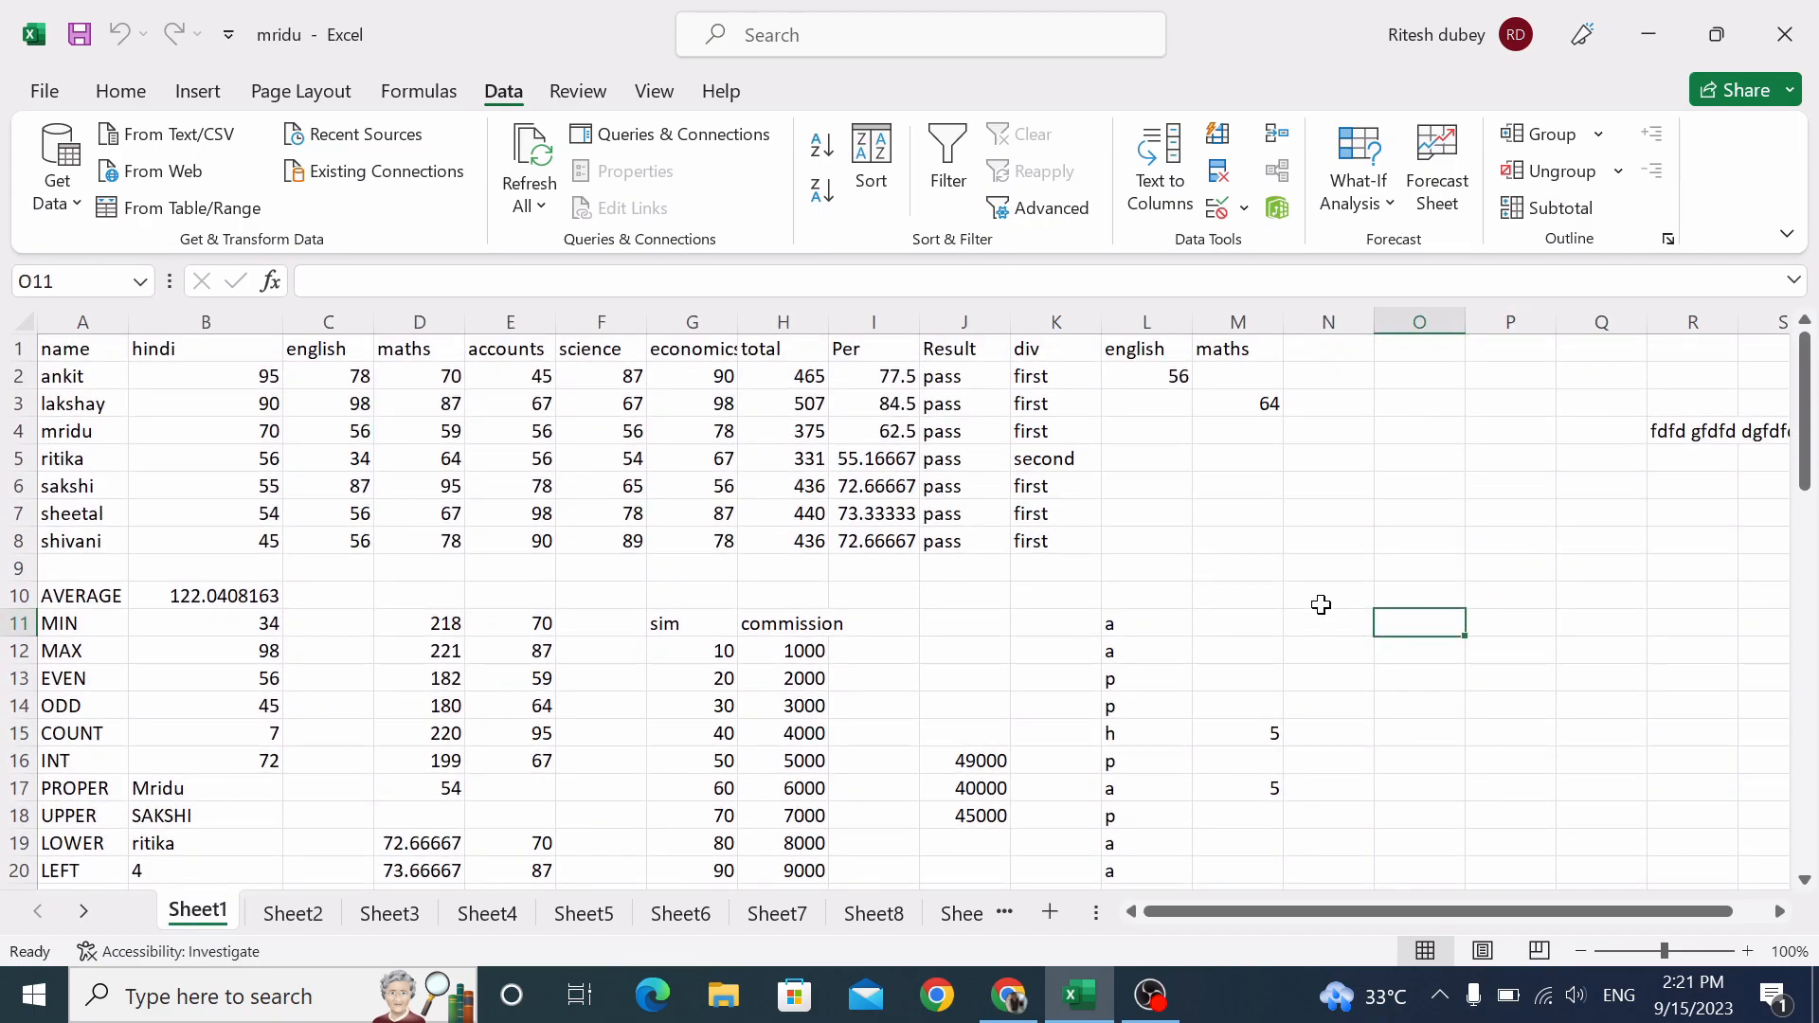
click(1277, 145)
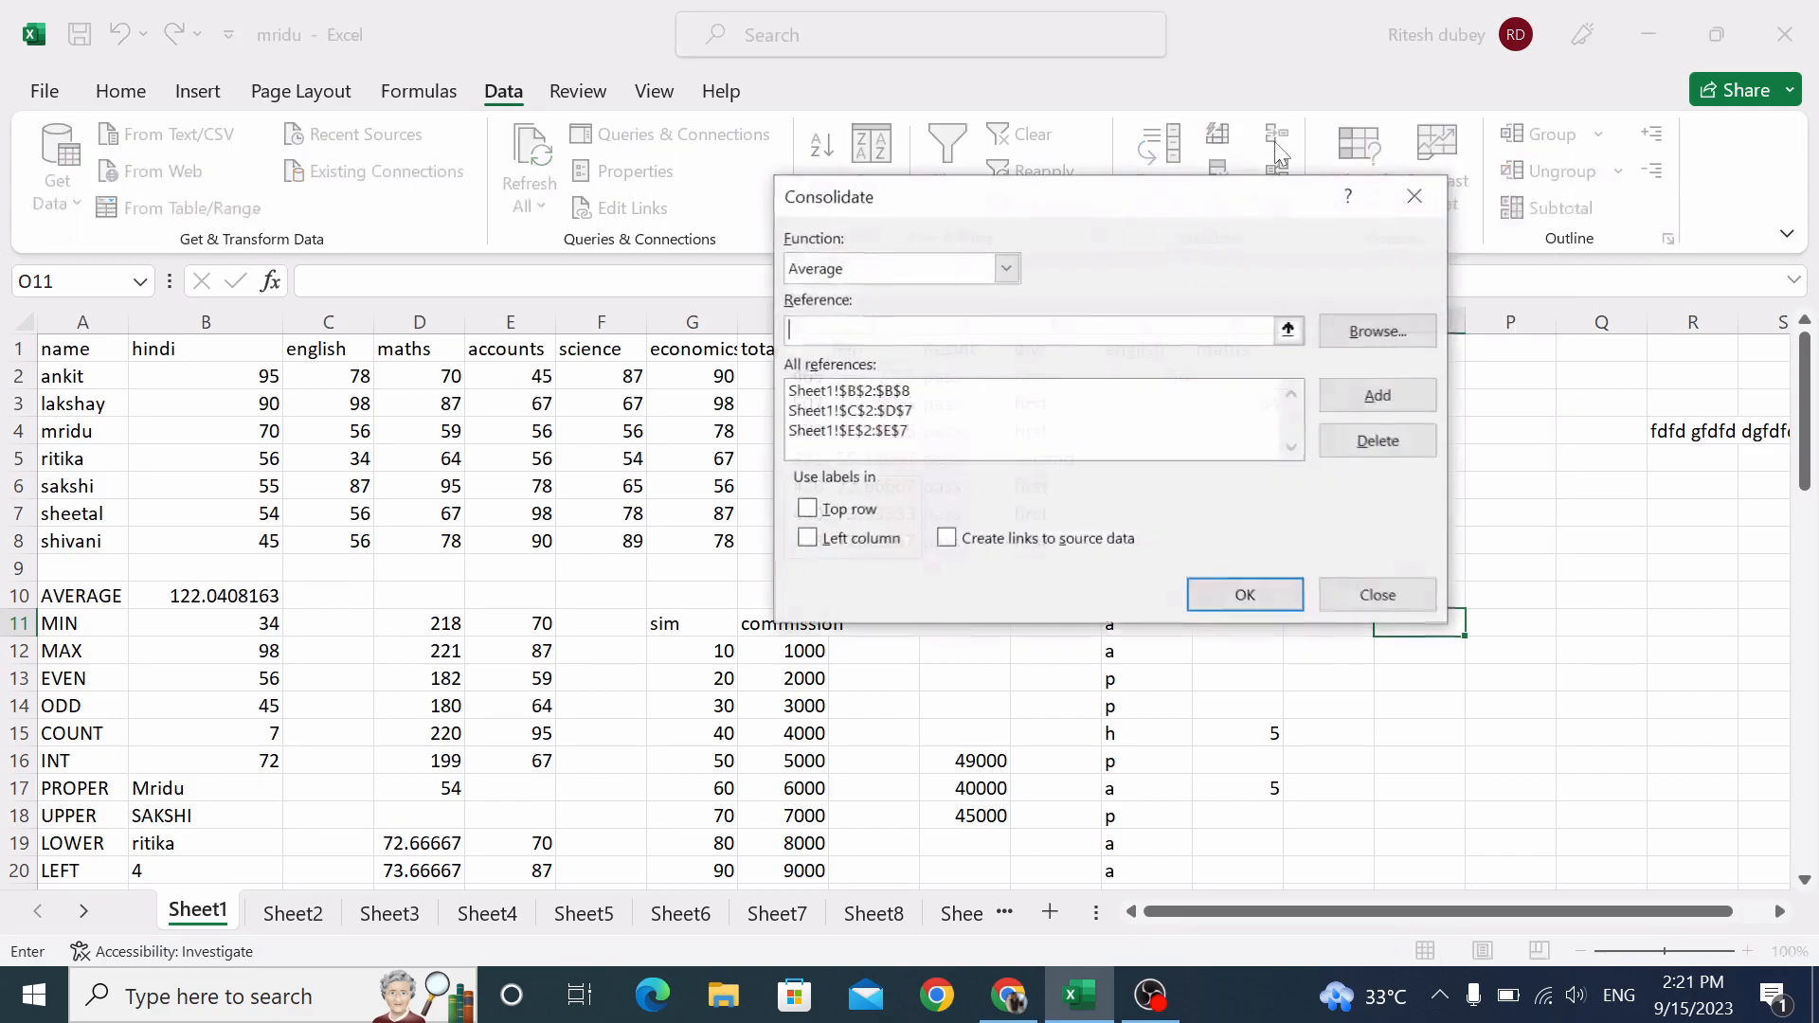
click(870, 437)
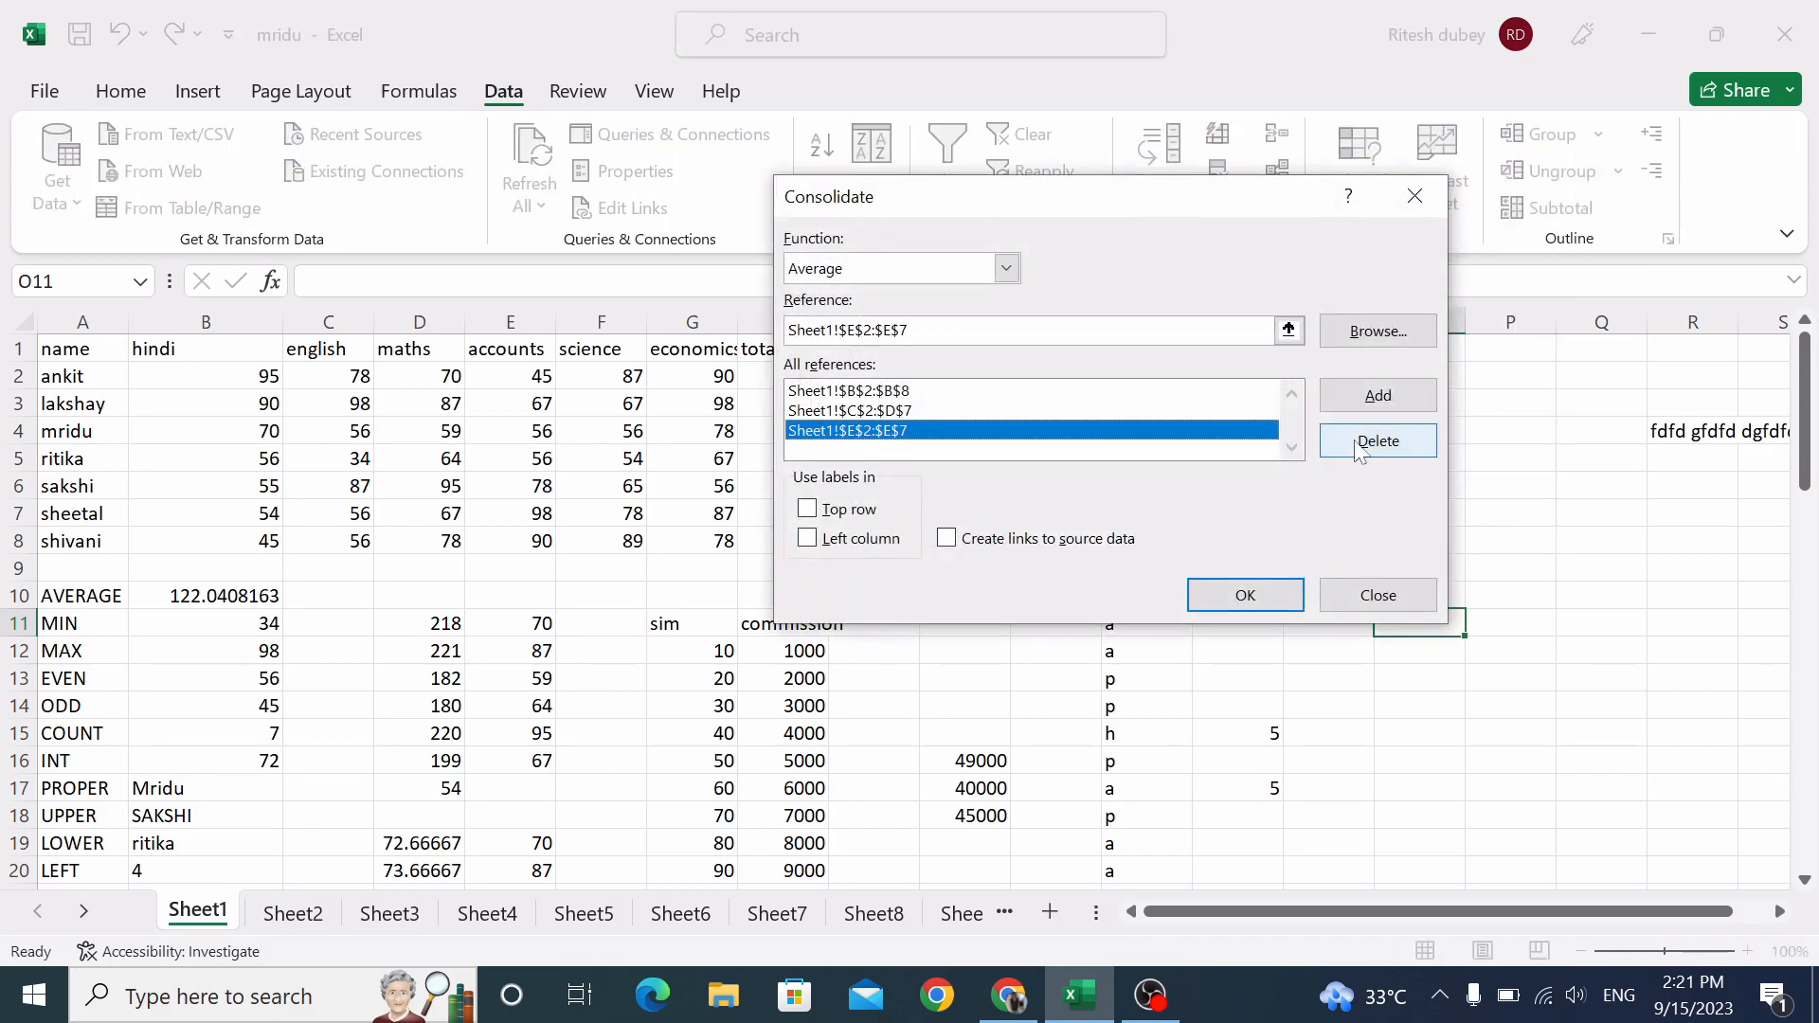
click(1379, 441)
click(998, 414)
click(1379, 441)
click(1026, 393)
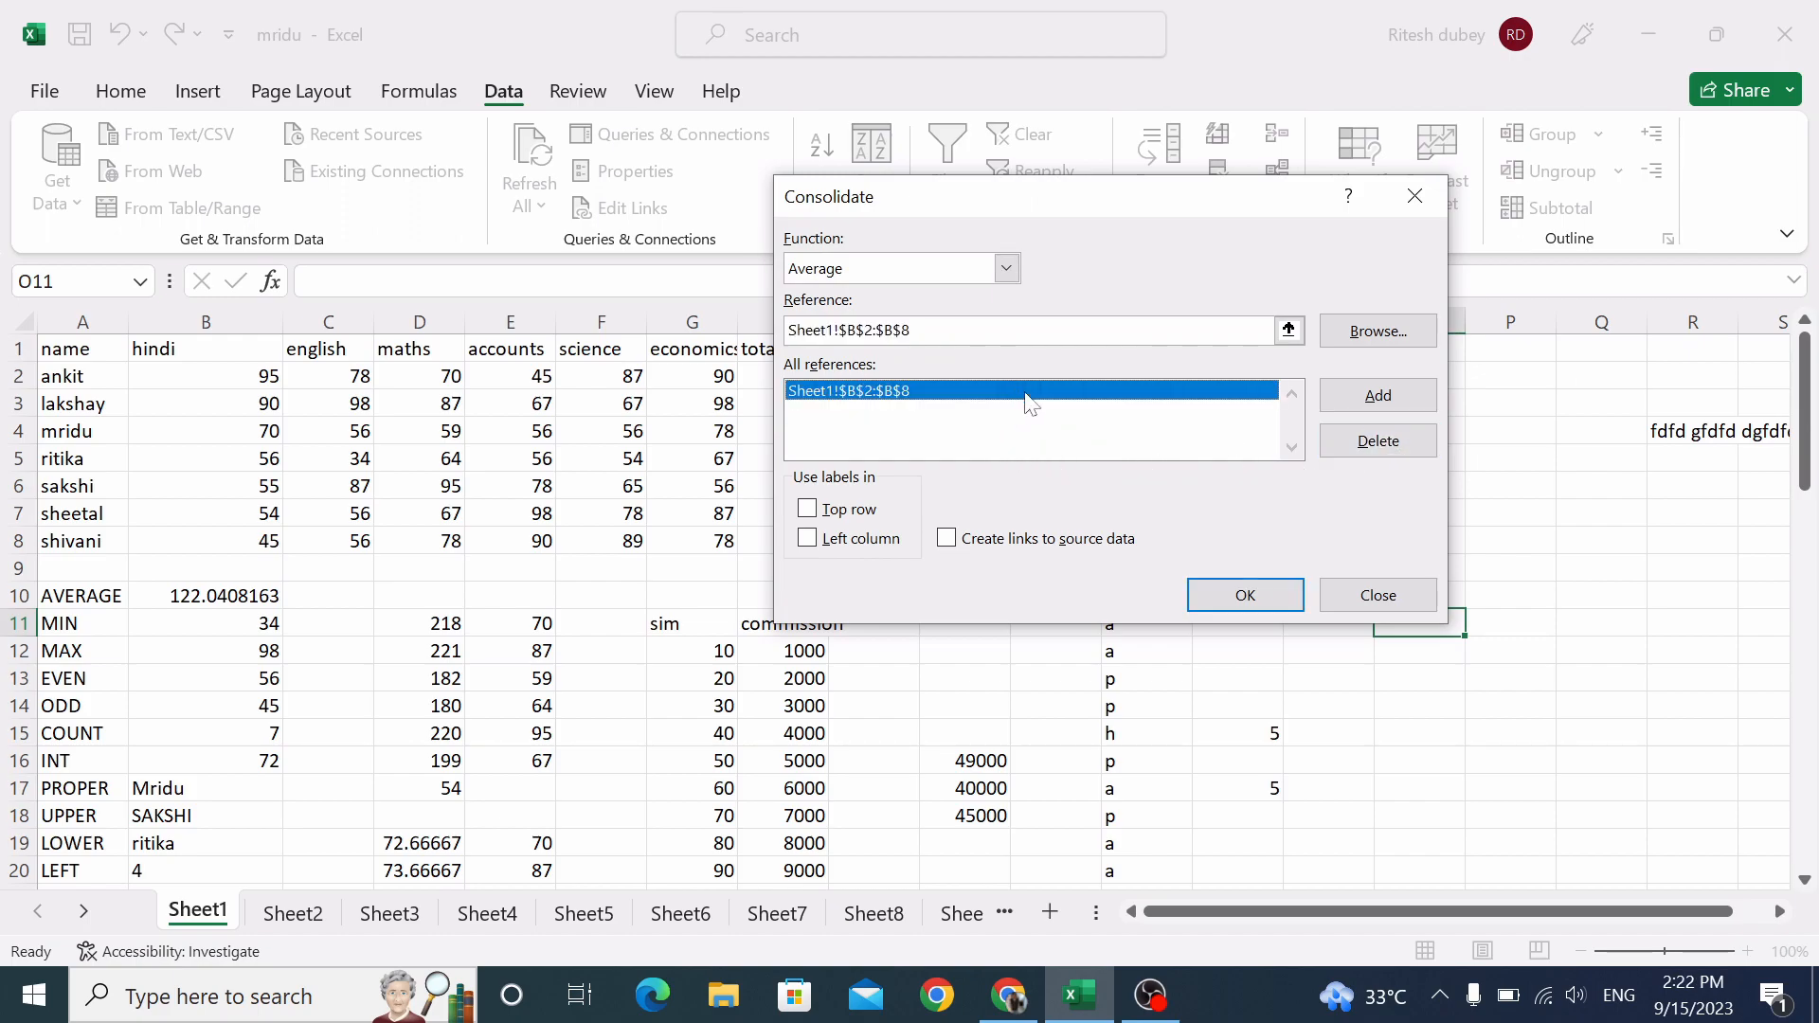
click(1407, 452)
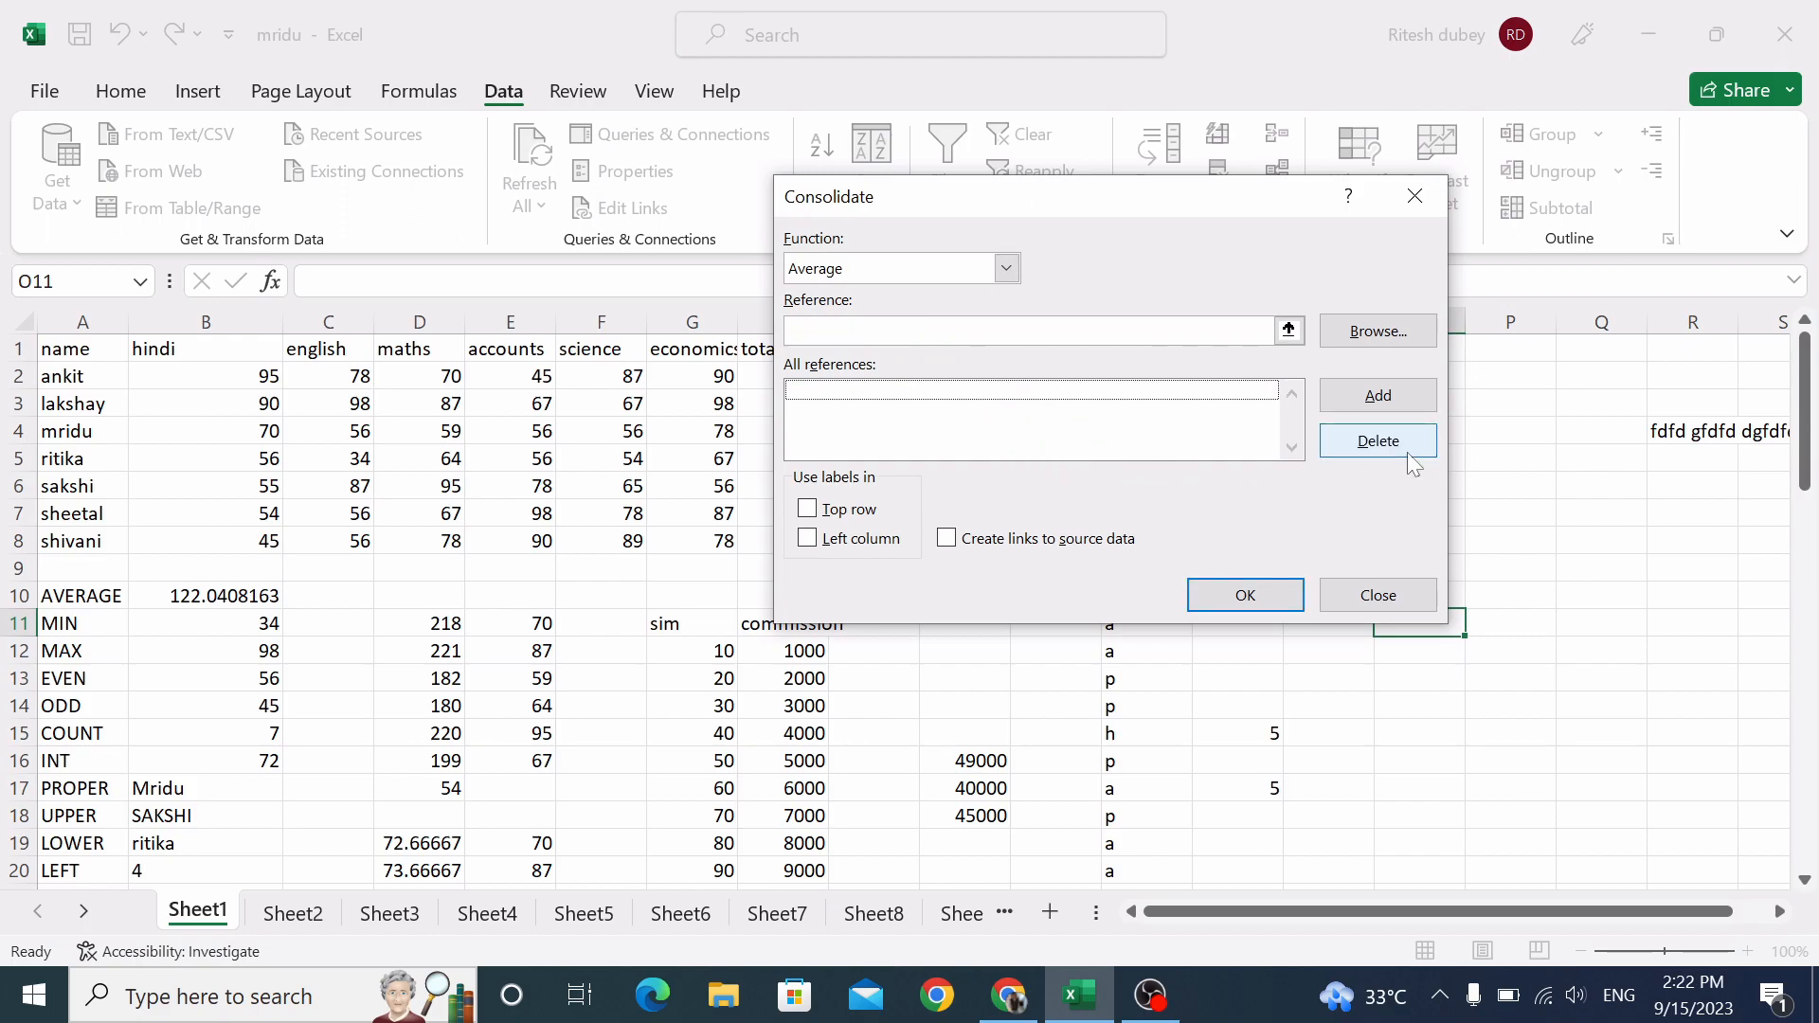
Add the hindi, english and maths marks ($B$2:$B$8, $C$2:$C$8 and $D$2:$D$8) as consolidation references.
click(1289, 330)
drag(249, 377, 270, 547)
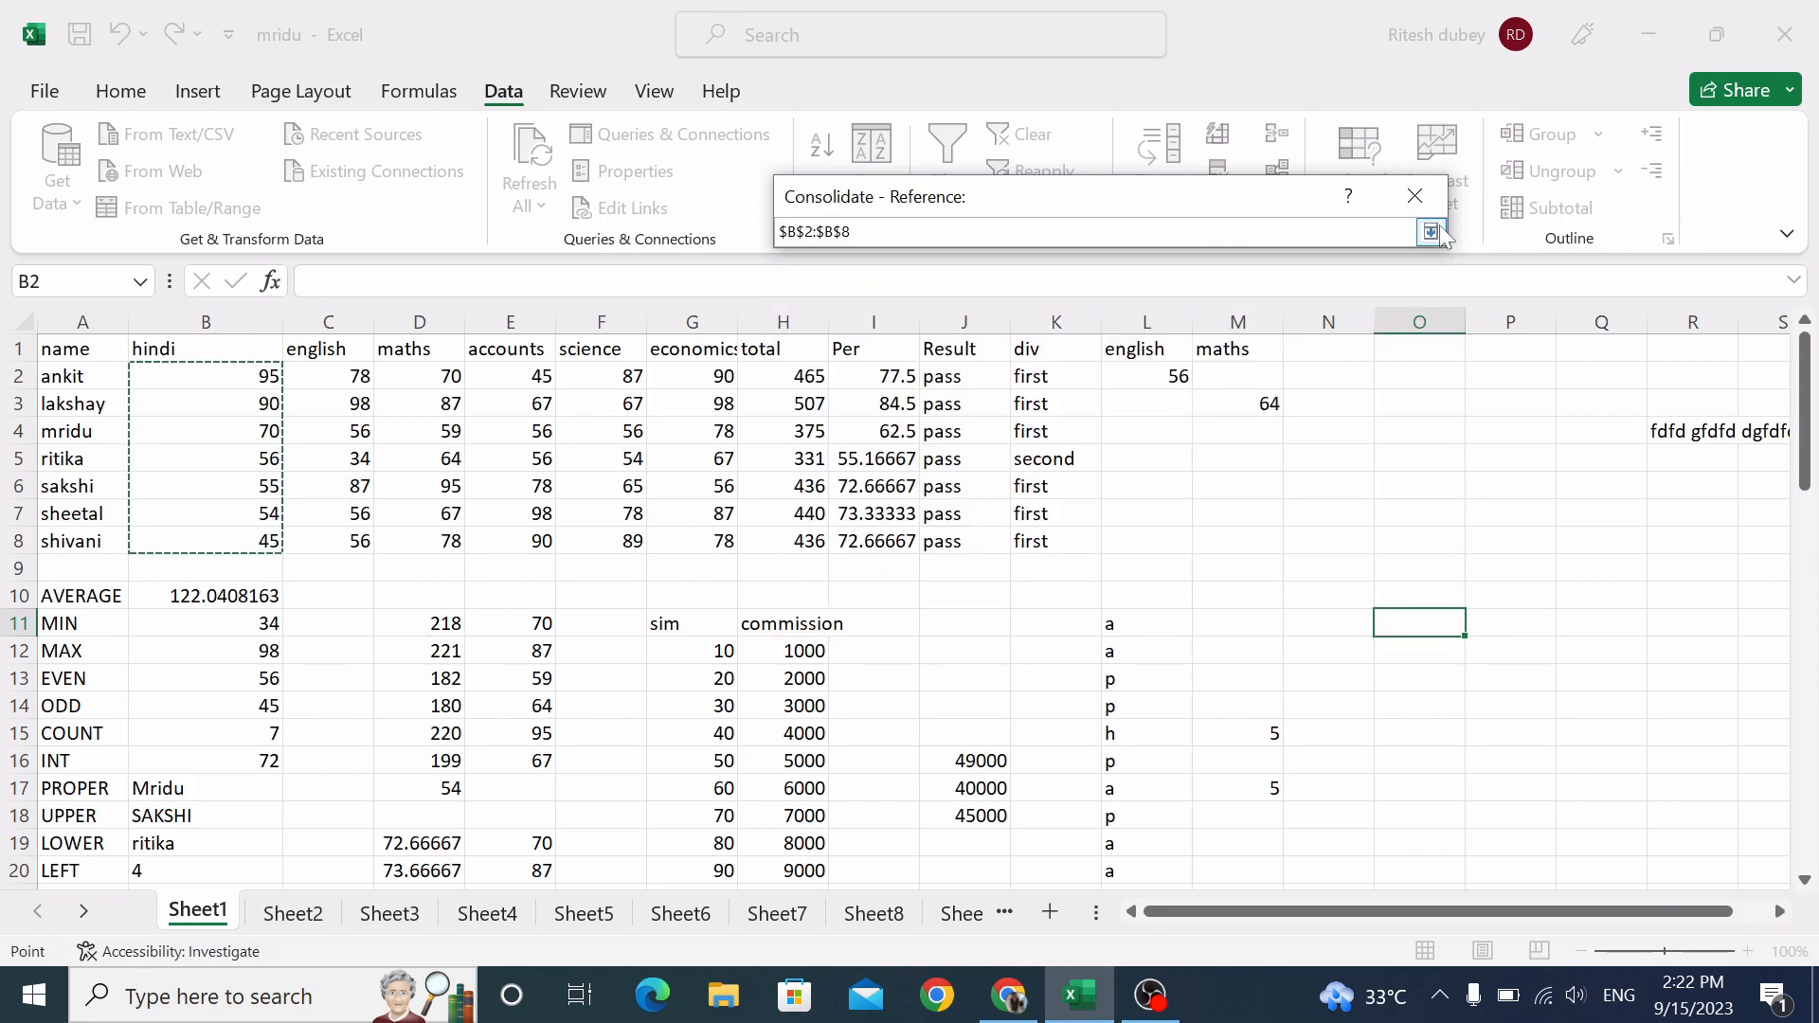
click(1431, 232)
click(1378, 395)
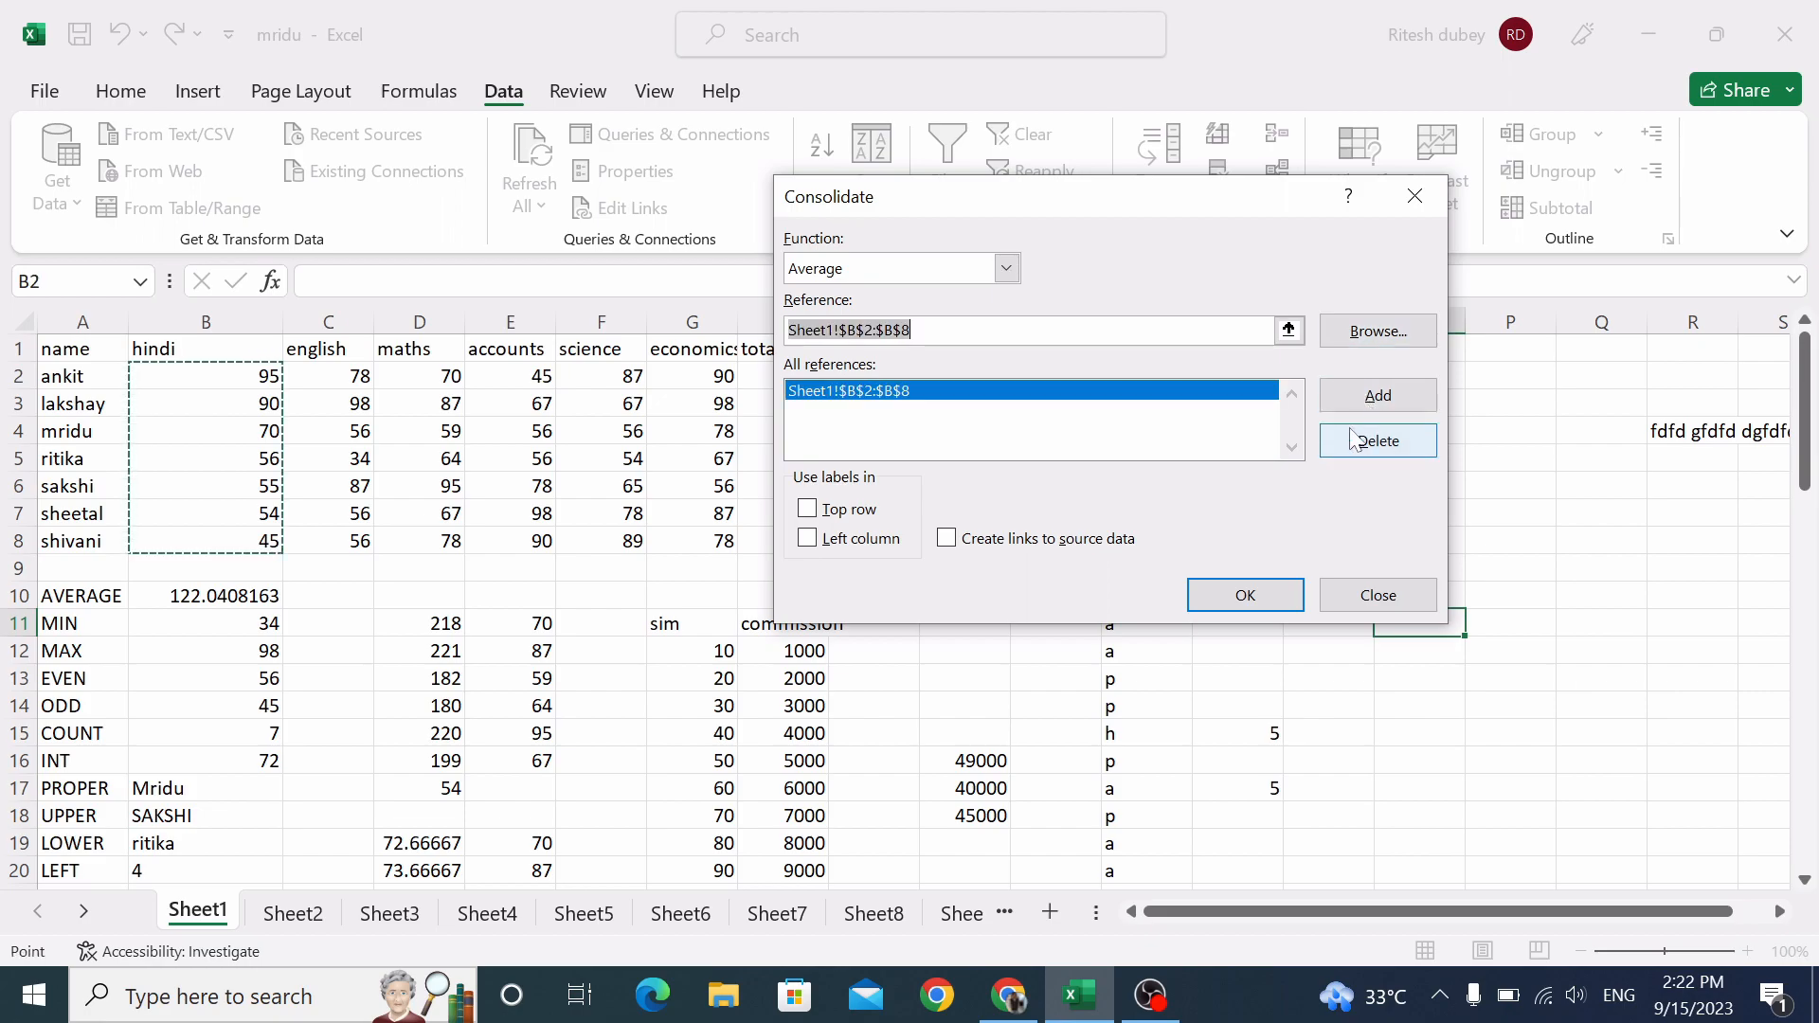
click(1289, 331)
drag(333, 376, 352, 540)
click(1431, 232)
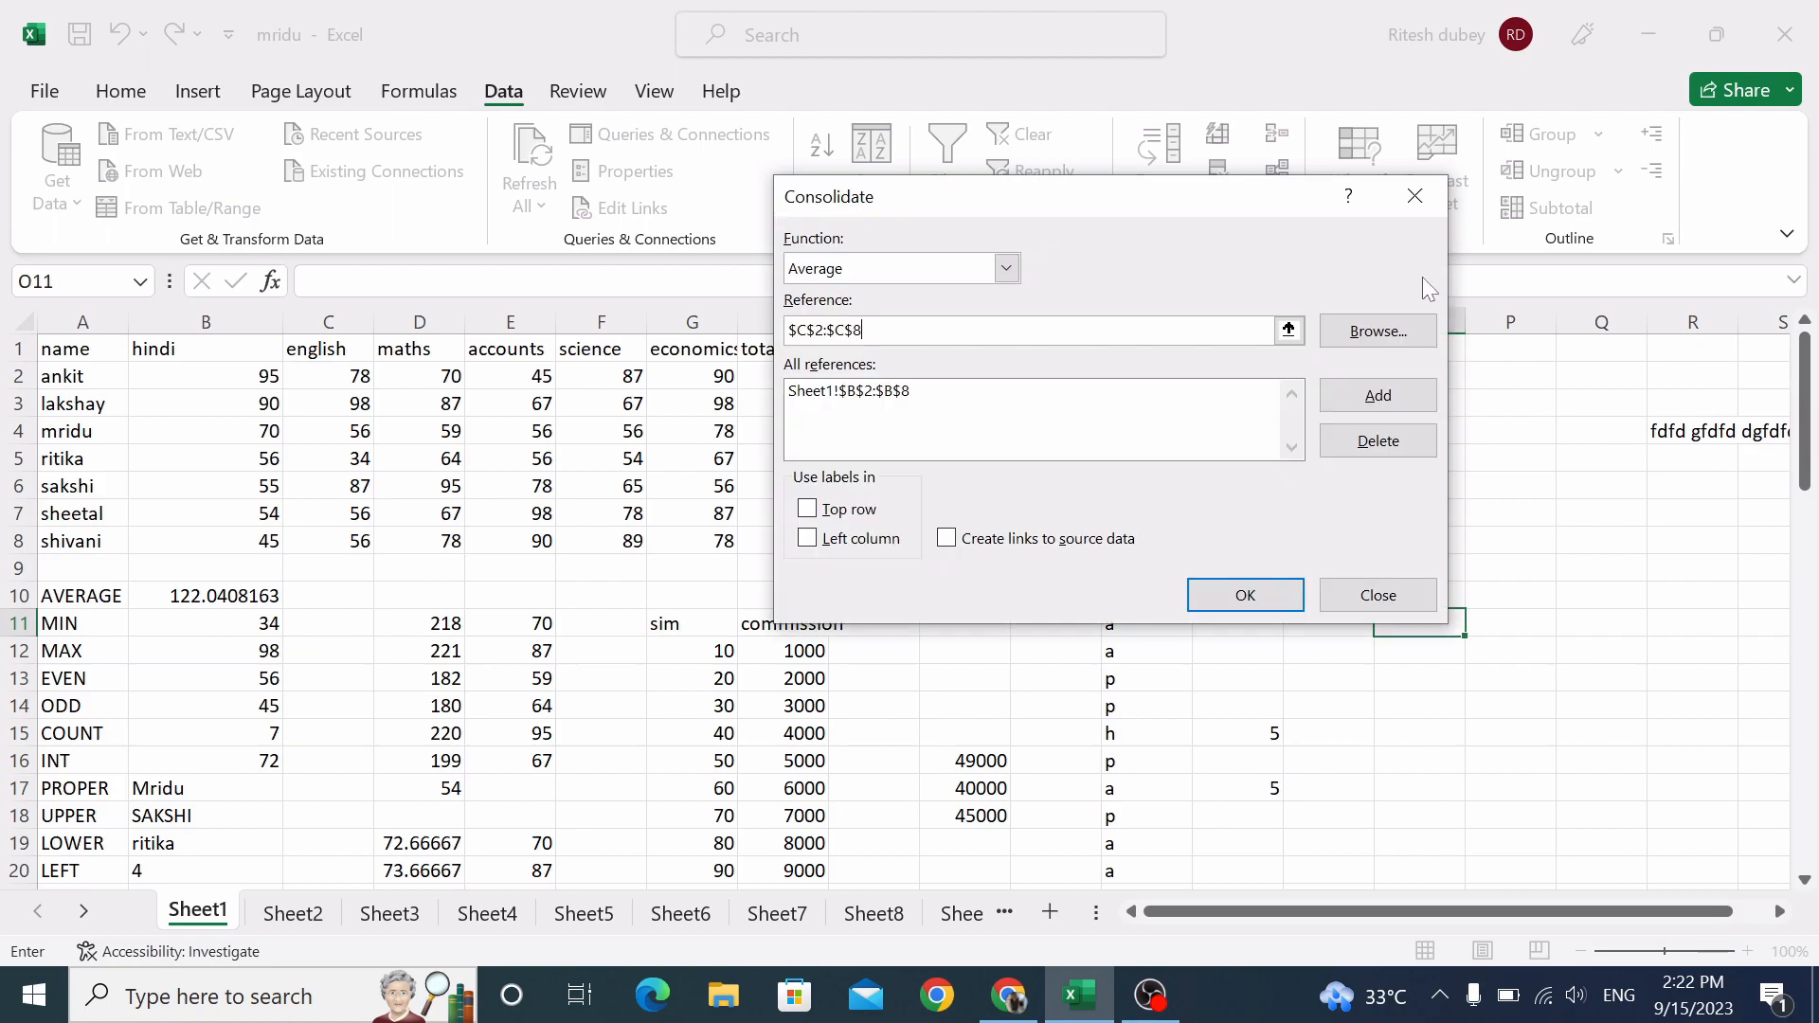
click(1379, 395)
click(1289, 330)
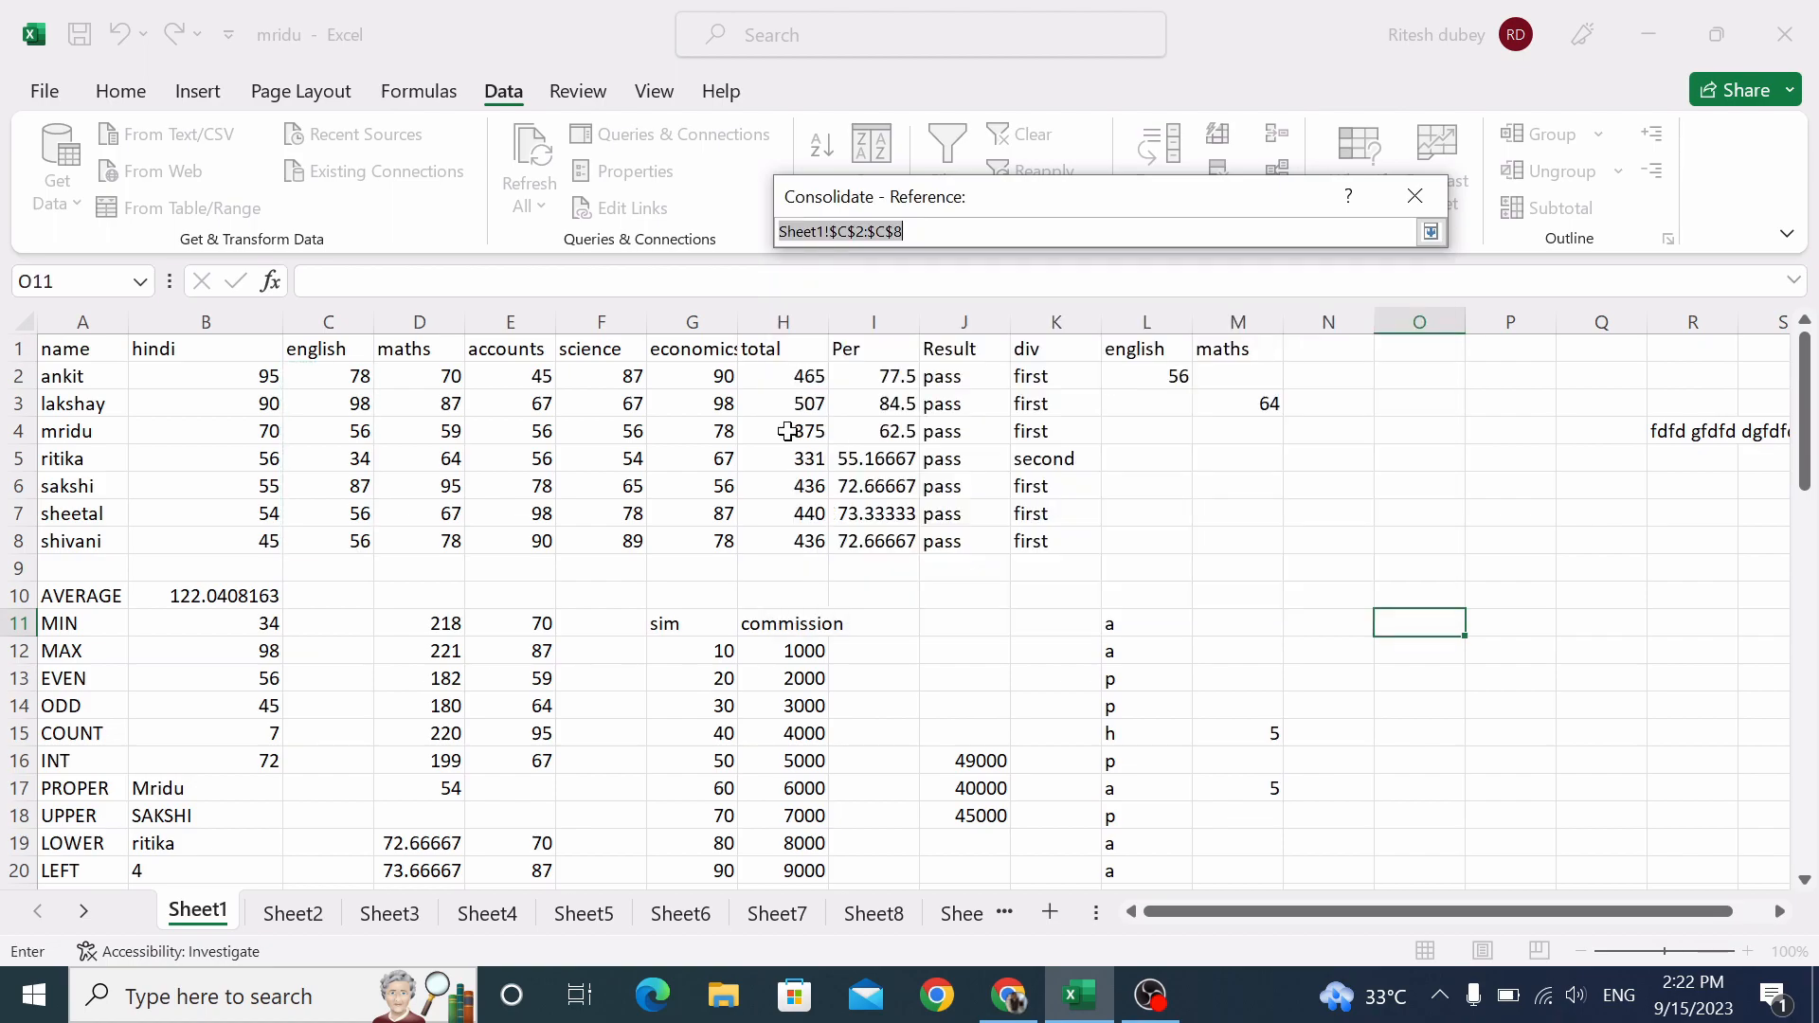
drag(451, 376, 458, 537)
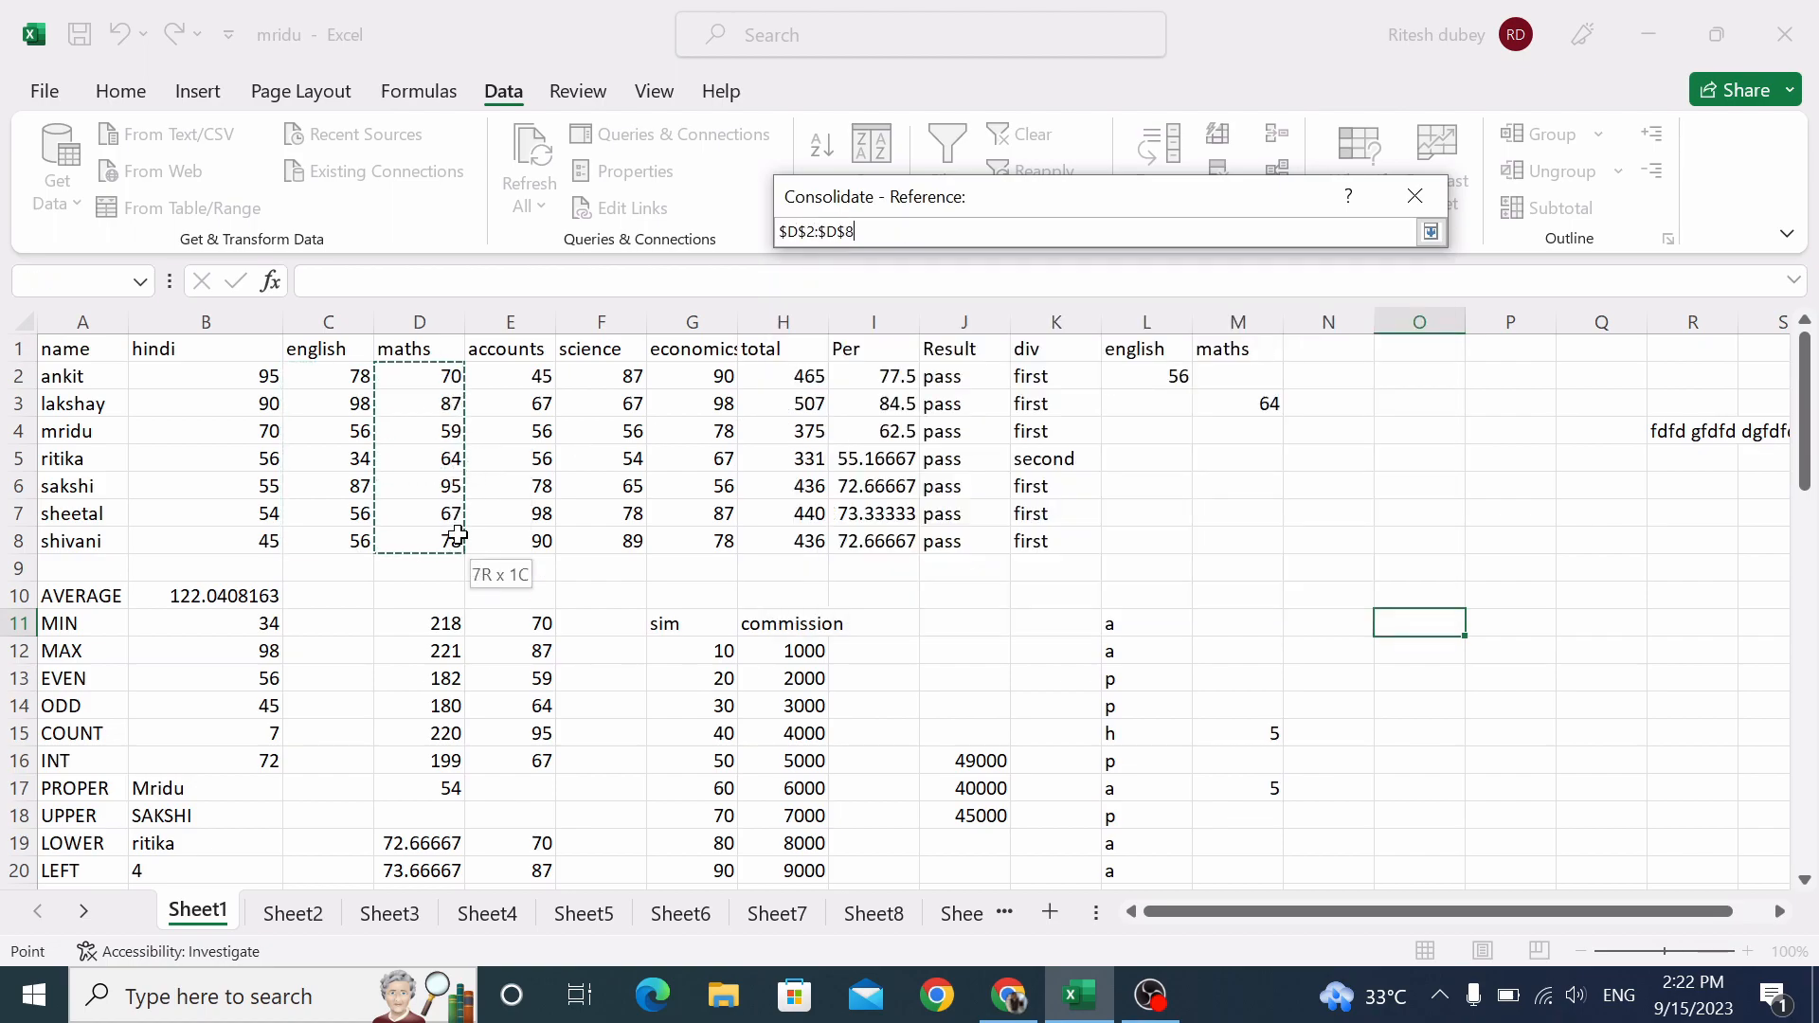
click(1430, 233)
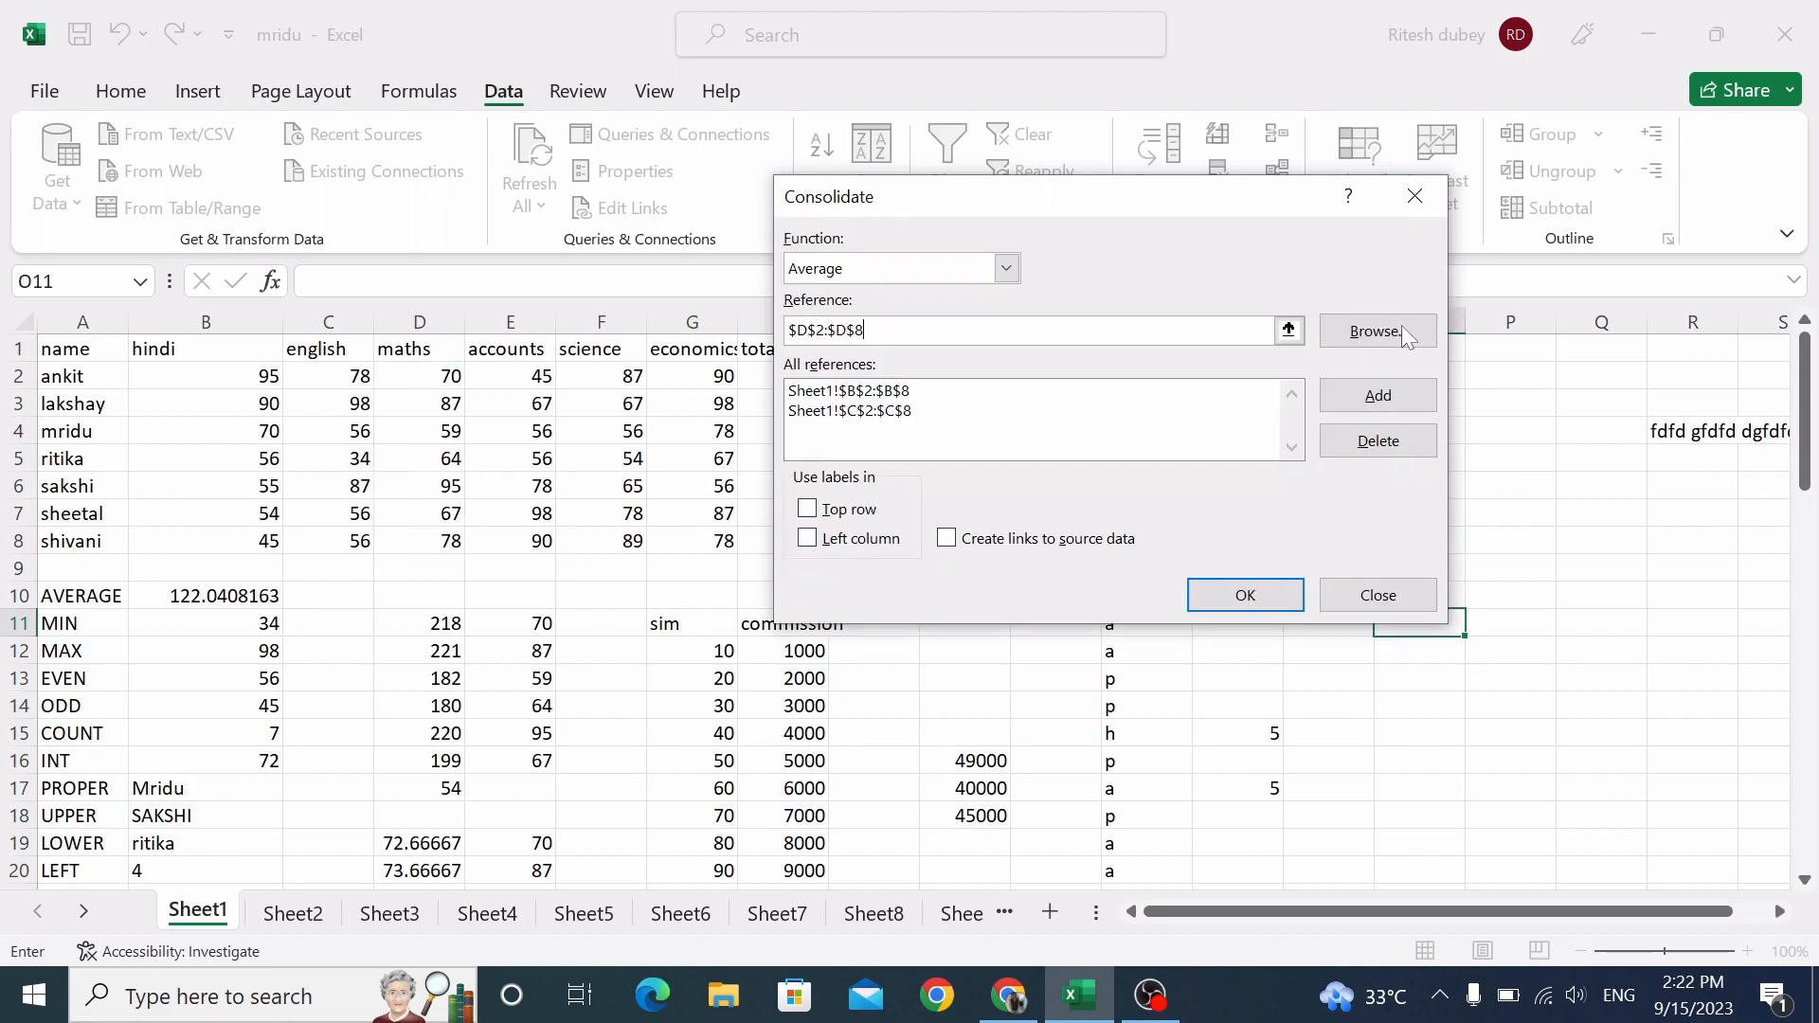
click(1378, 398)
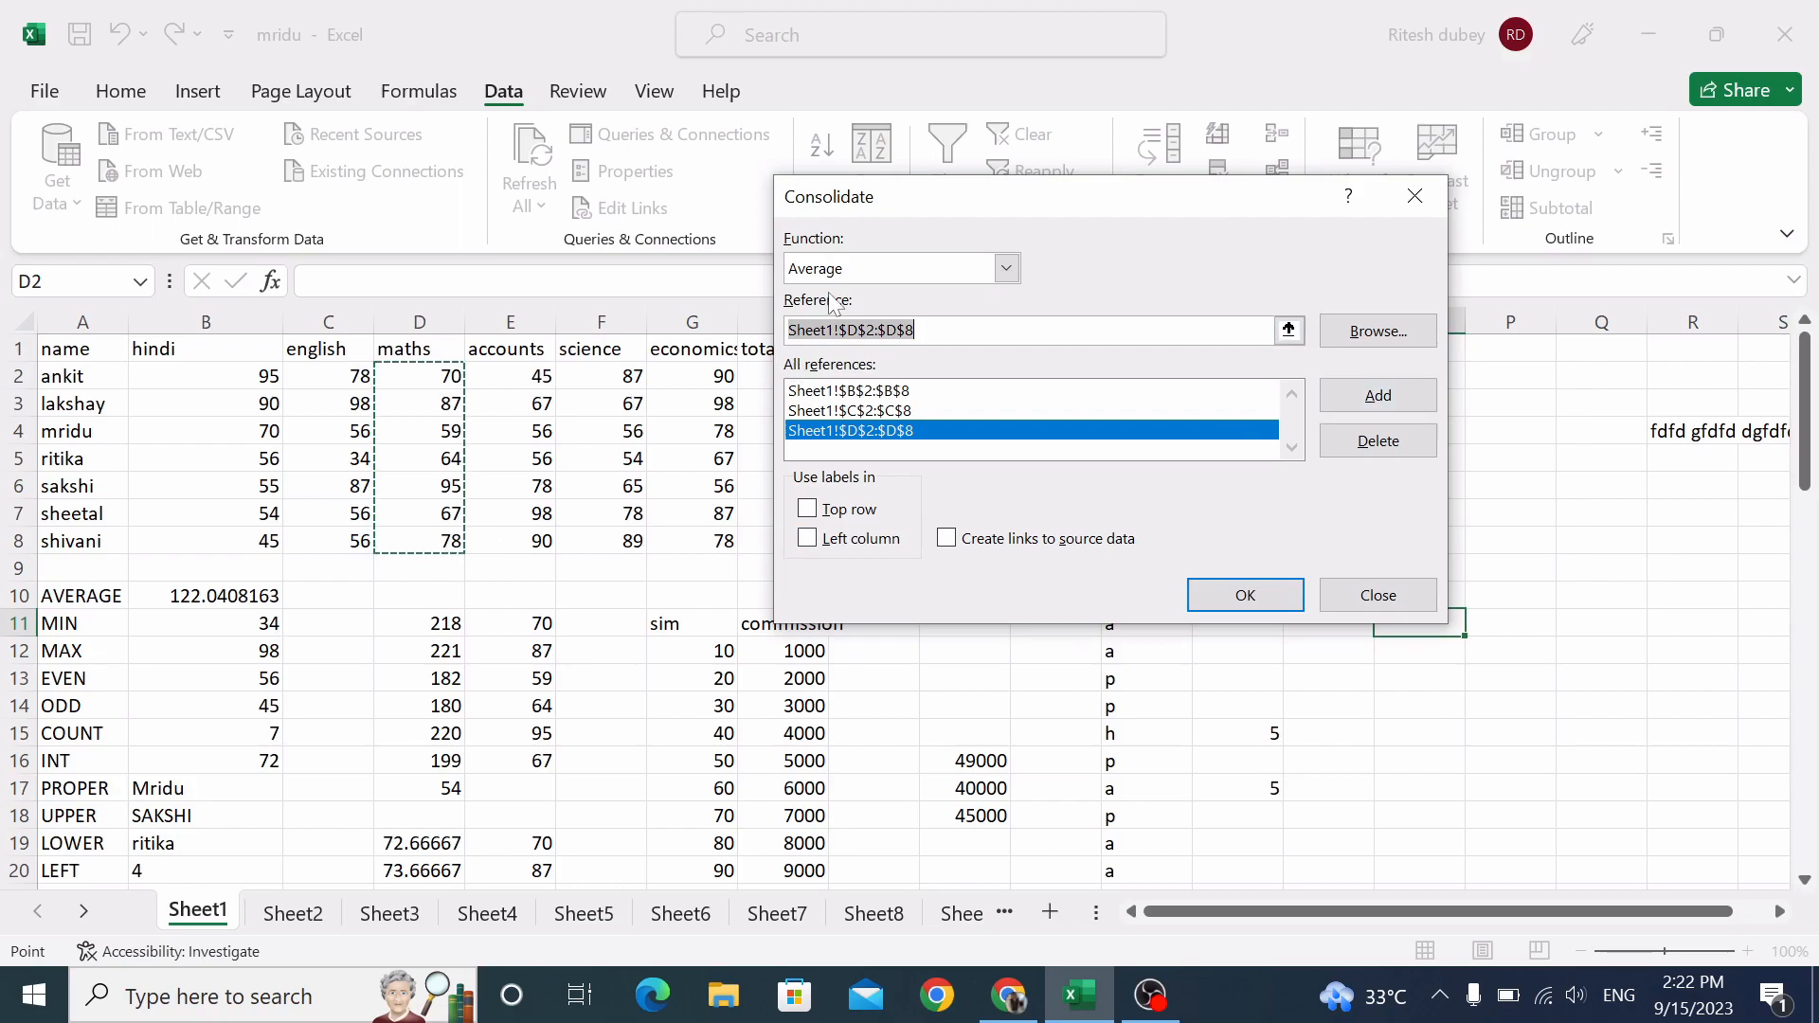
Set the consolidation function to Sum and output the results starting at O11.
click(1006, 268)
click(941, 295)
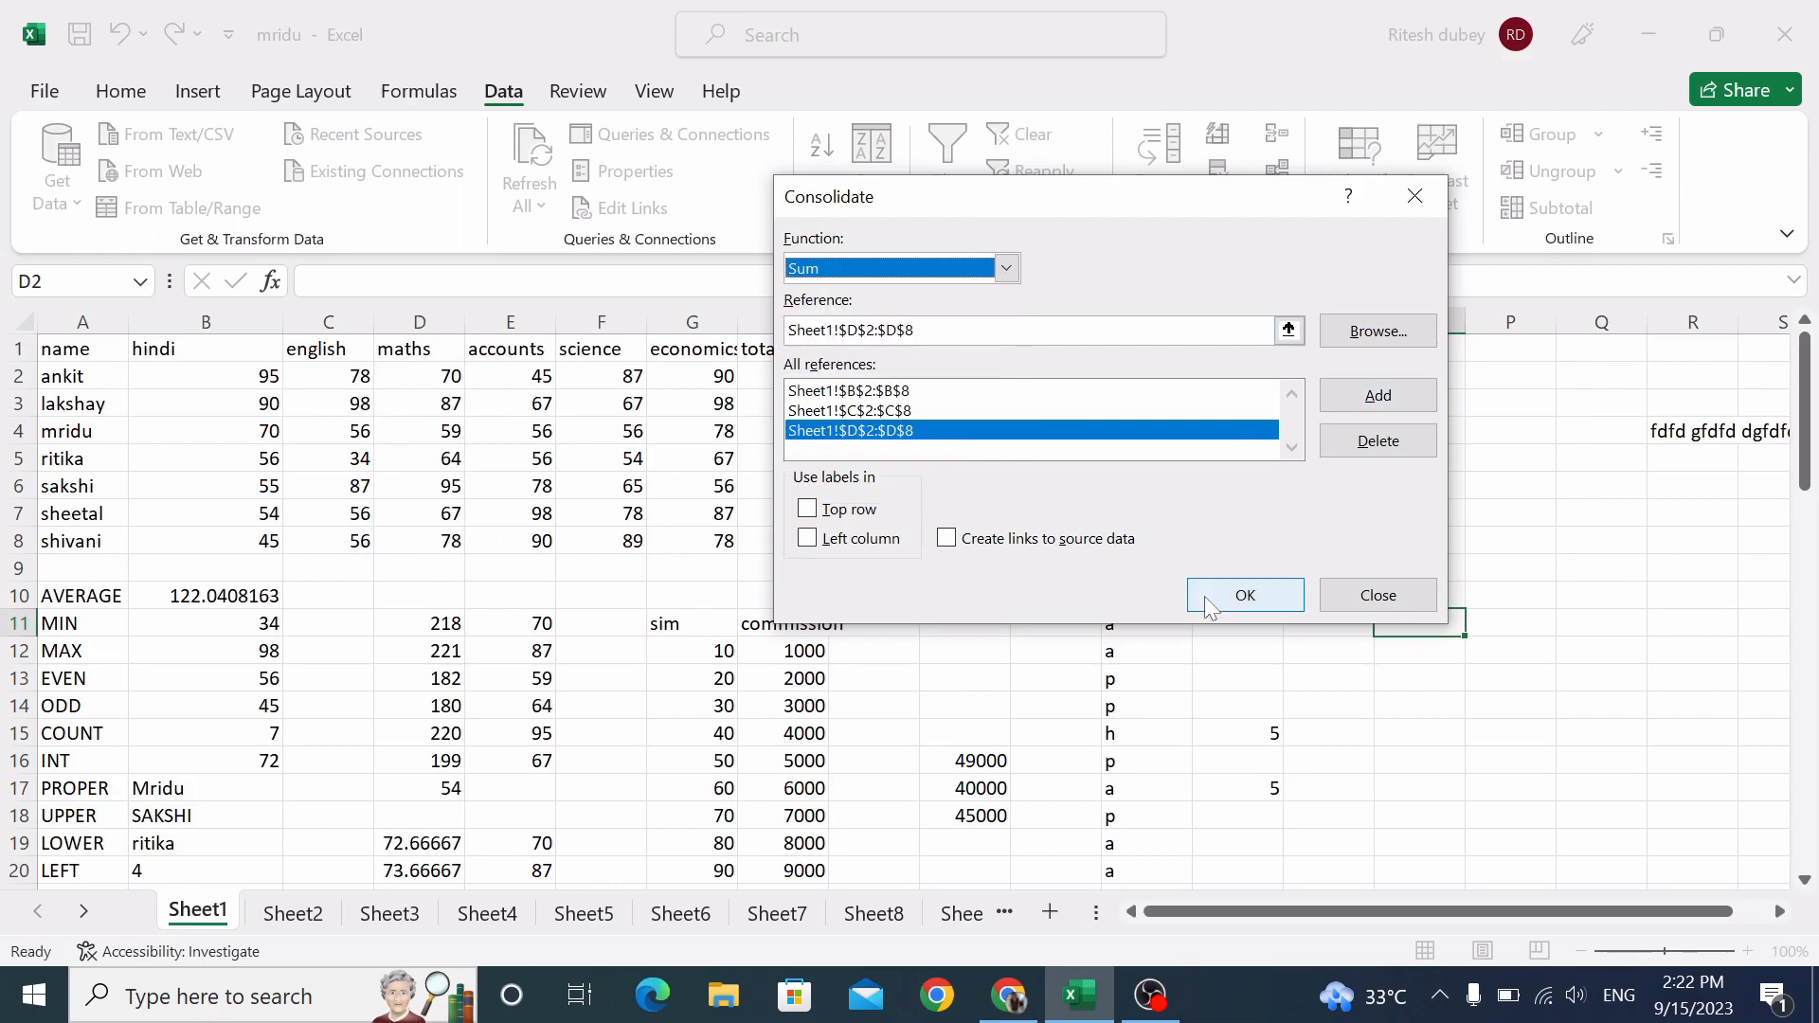
click(1243, 604)
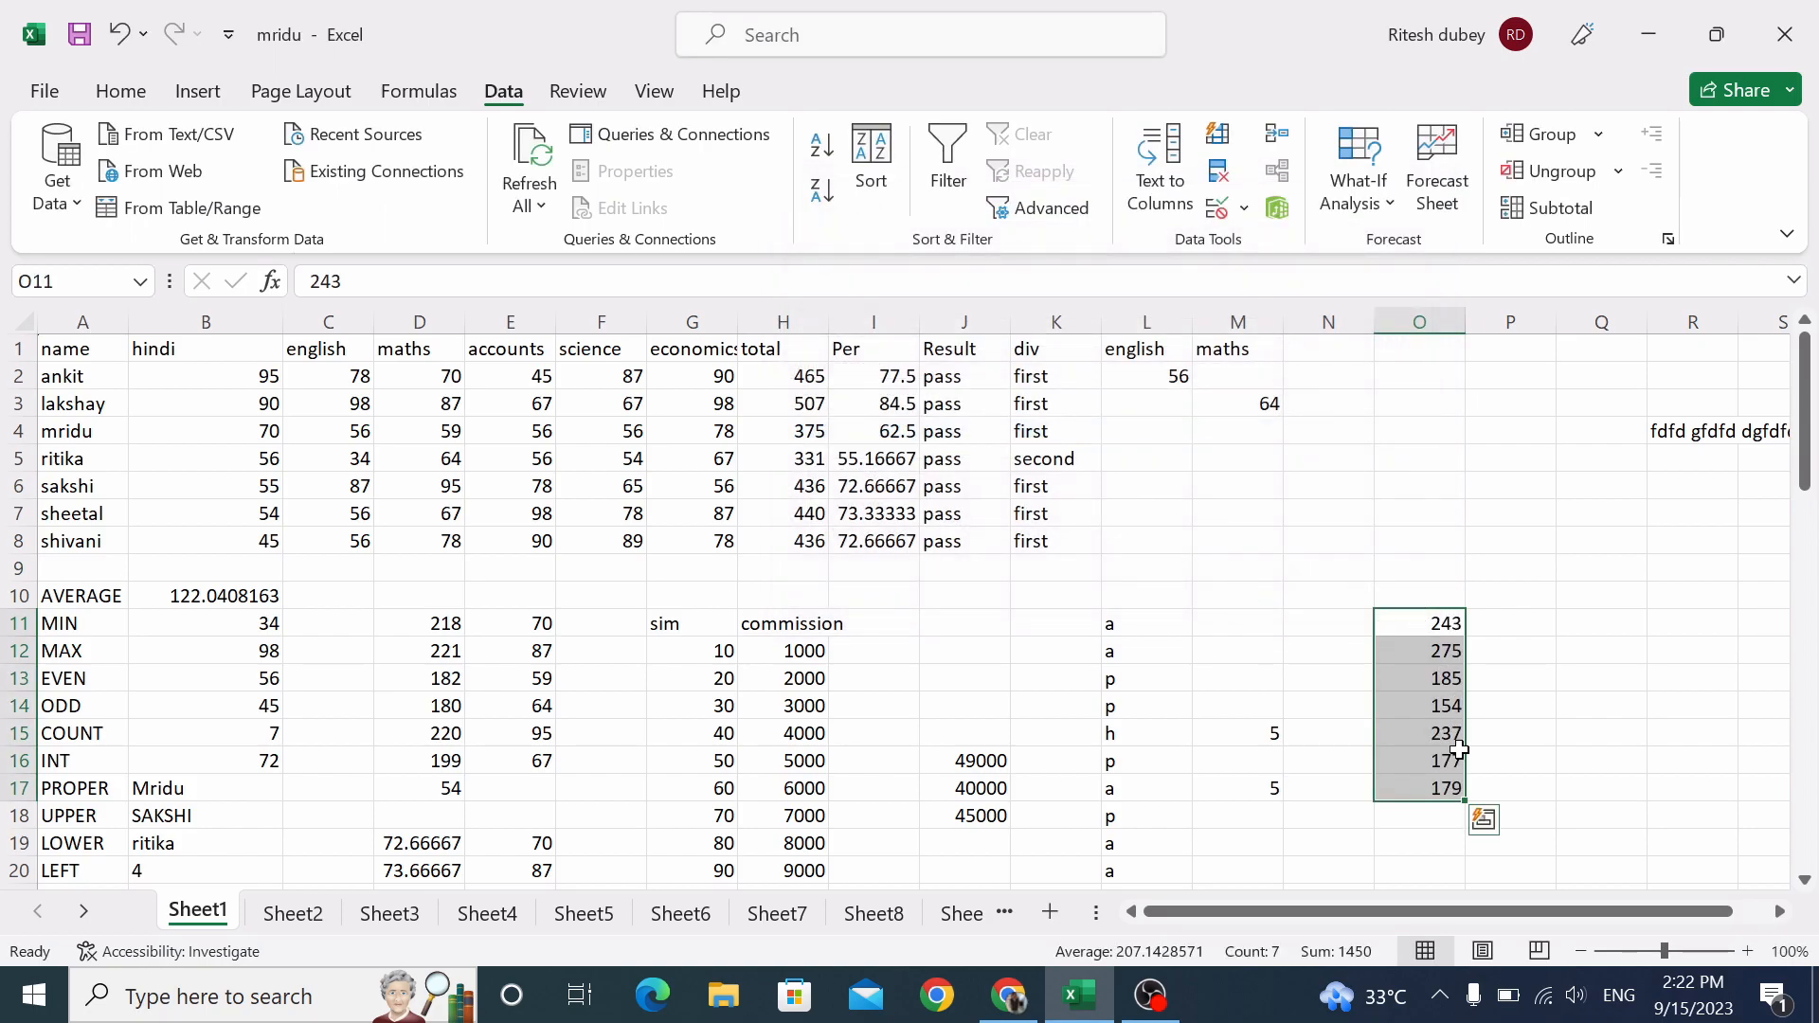
Consolidate the same three mark ranges with the Average function, starting at cell P11.
click(1509, 629)
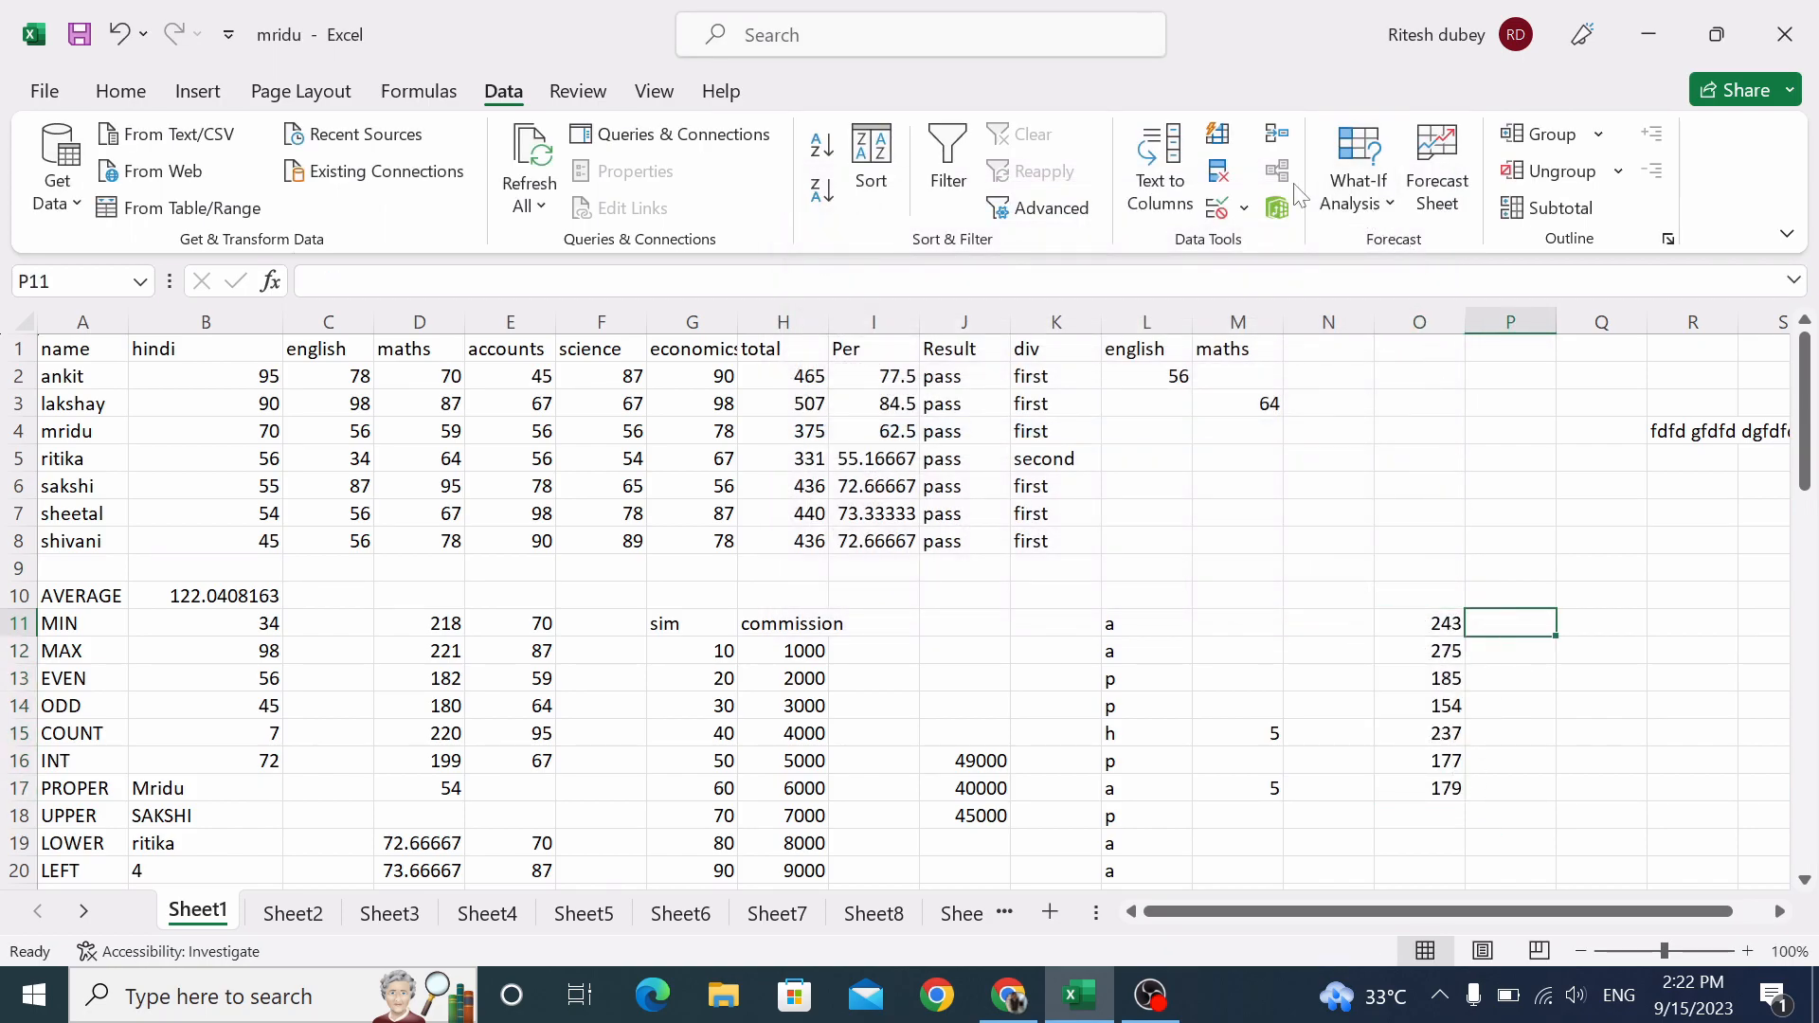
click(1278, 134)
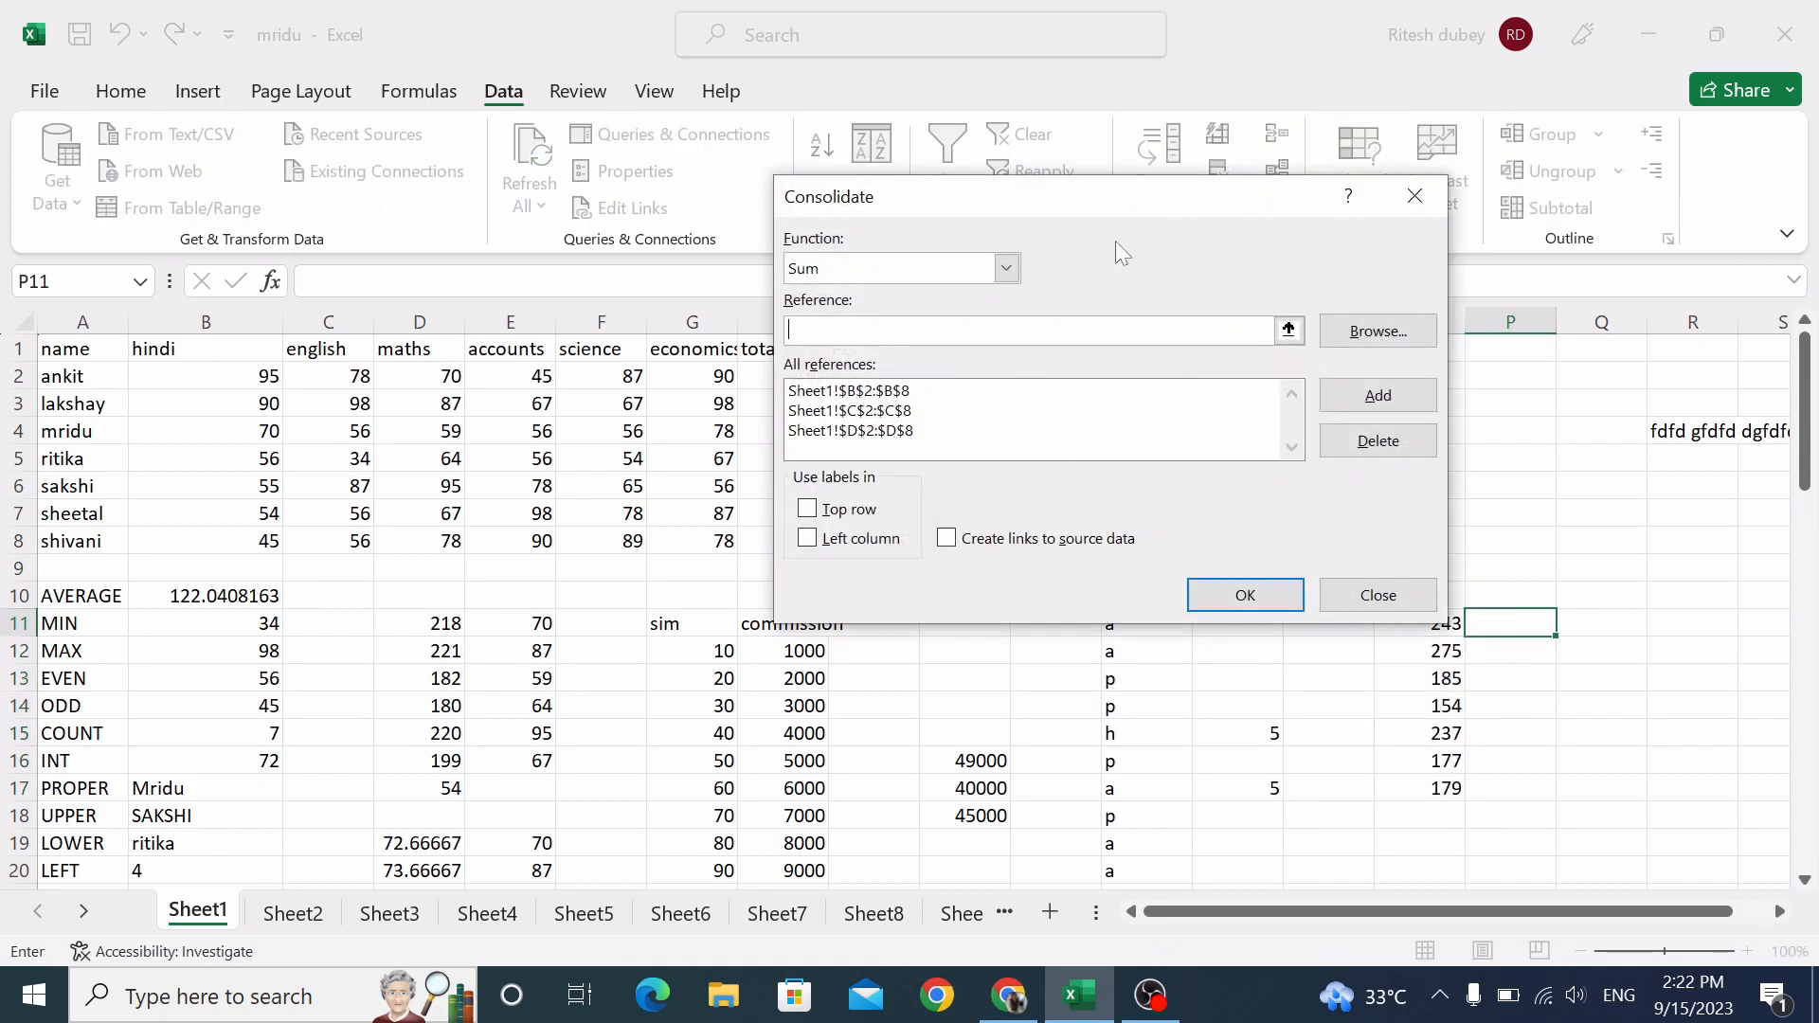
click(1006, 269)
click(895, 336)
click(1220, 592)
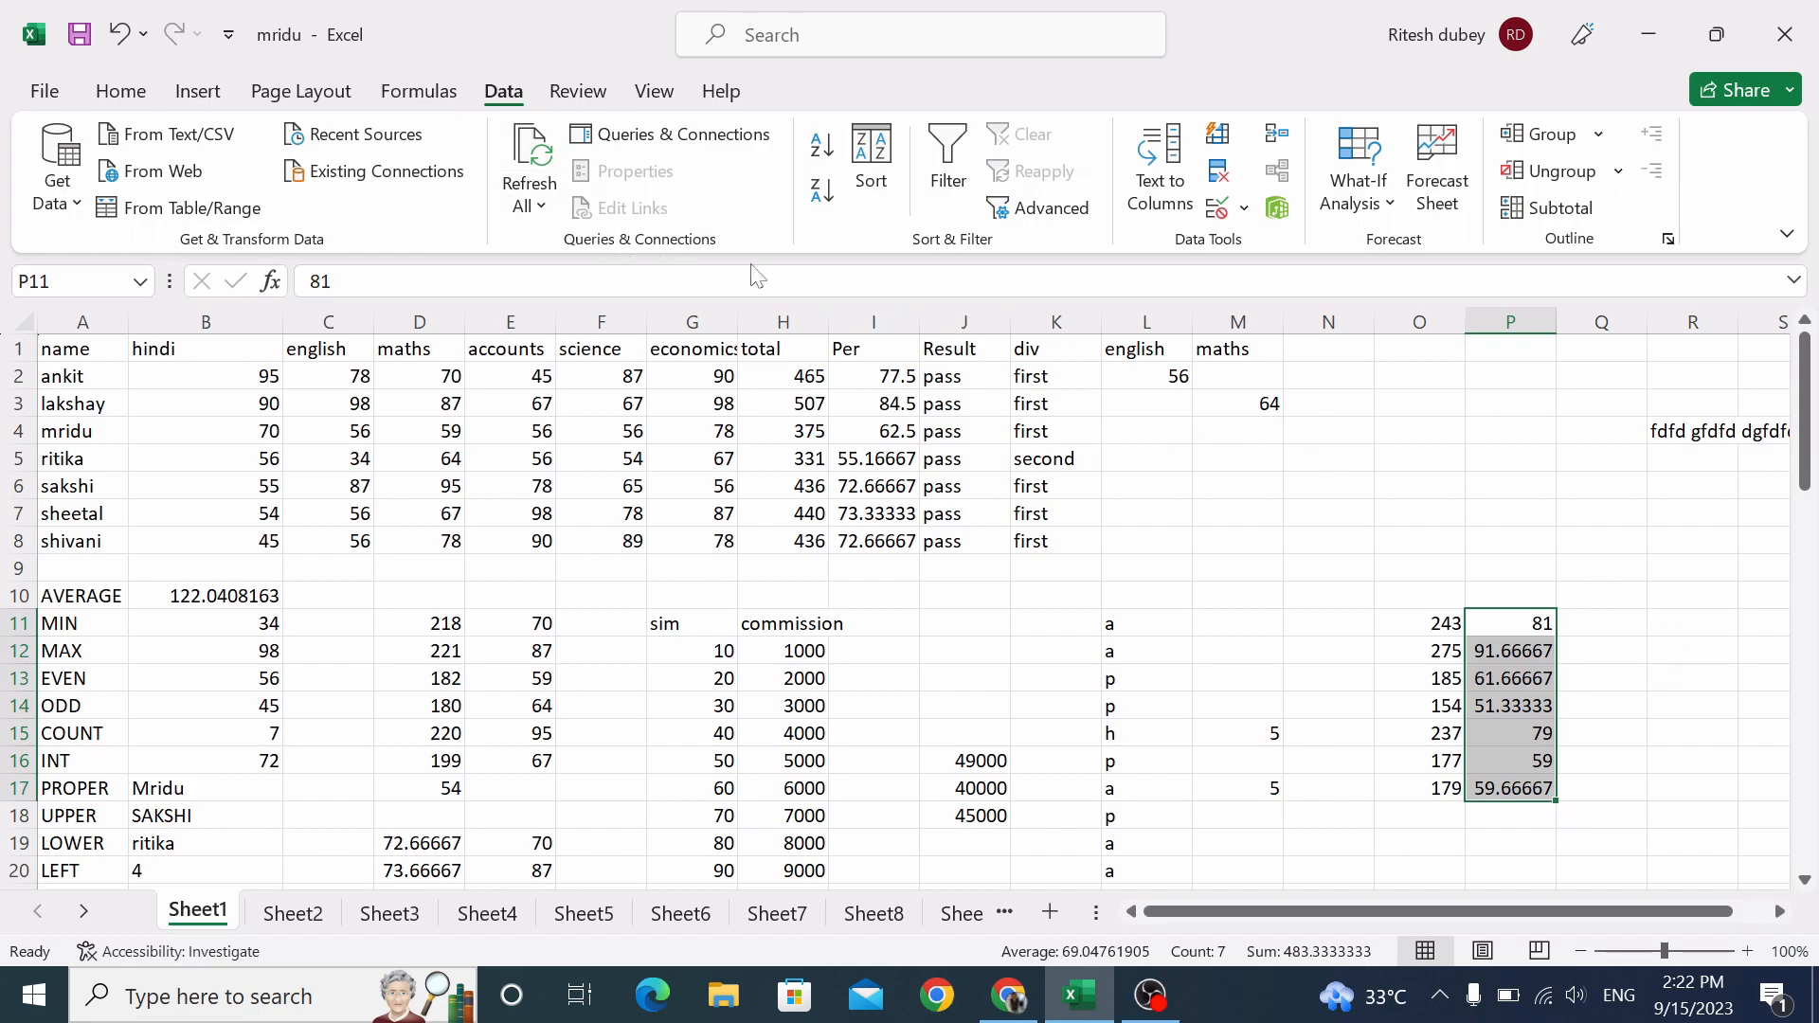
click(1274, 578)
click(1258, 622)
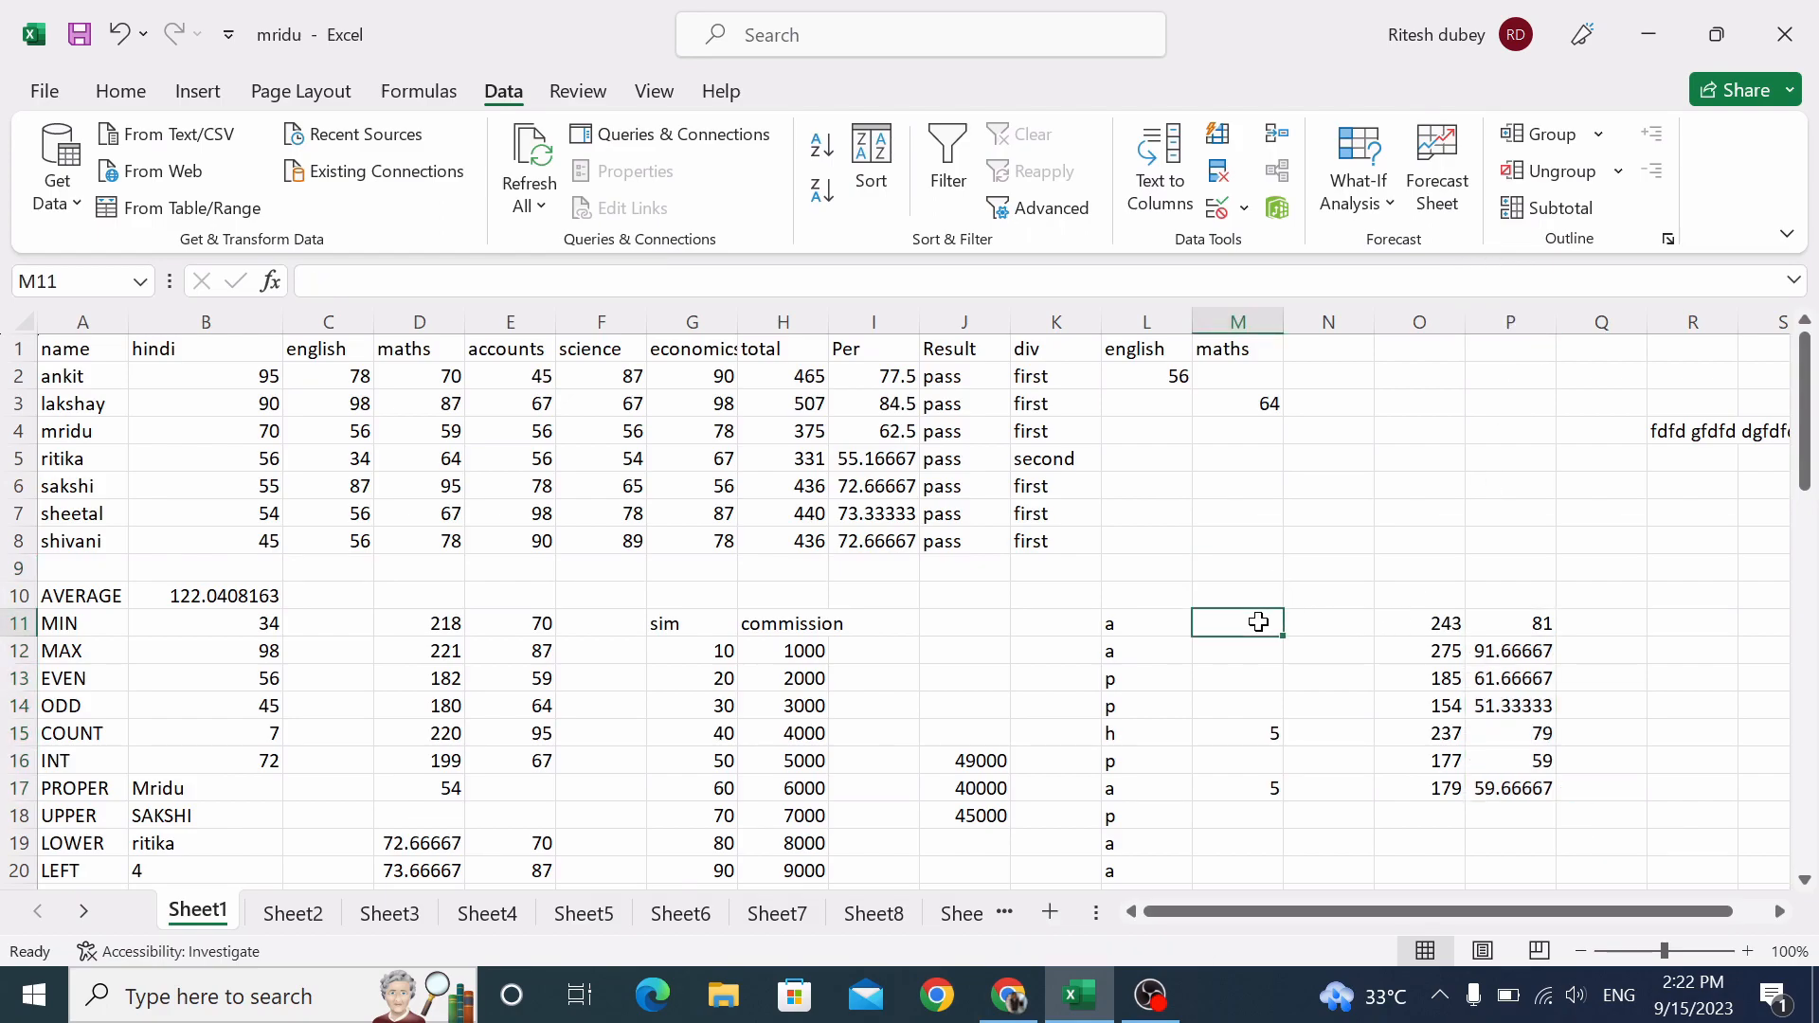